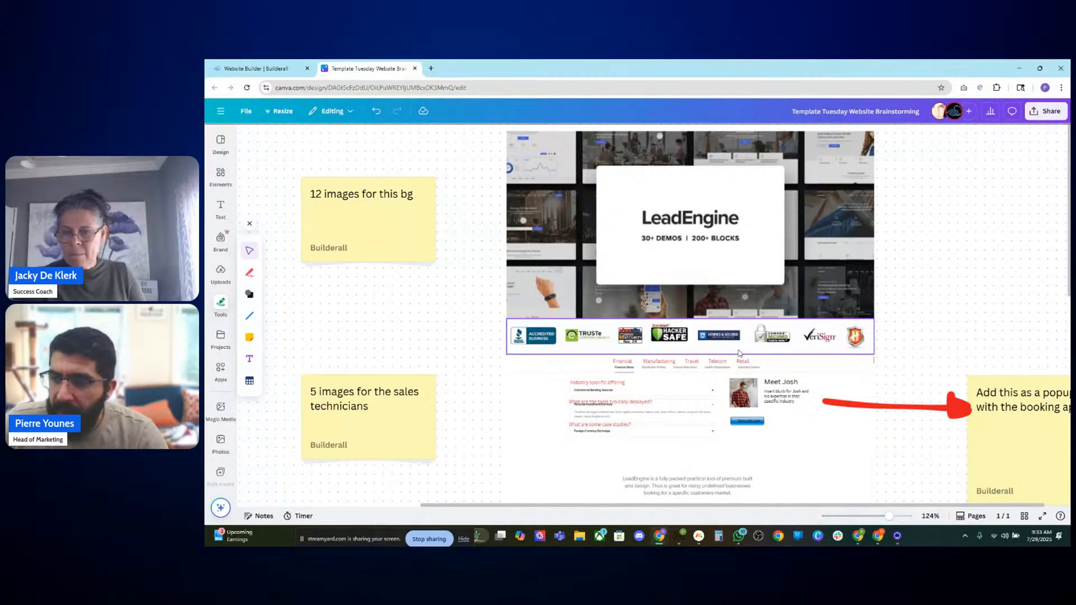
Step: Inspect the industry tabs section of the page mockup by selecting its tab labels
scroll(737, 350, "up", 5)
scroll(601, 368, "down", 3)
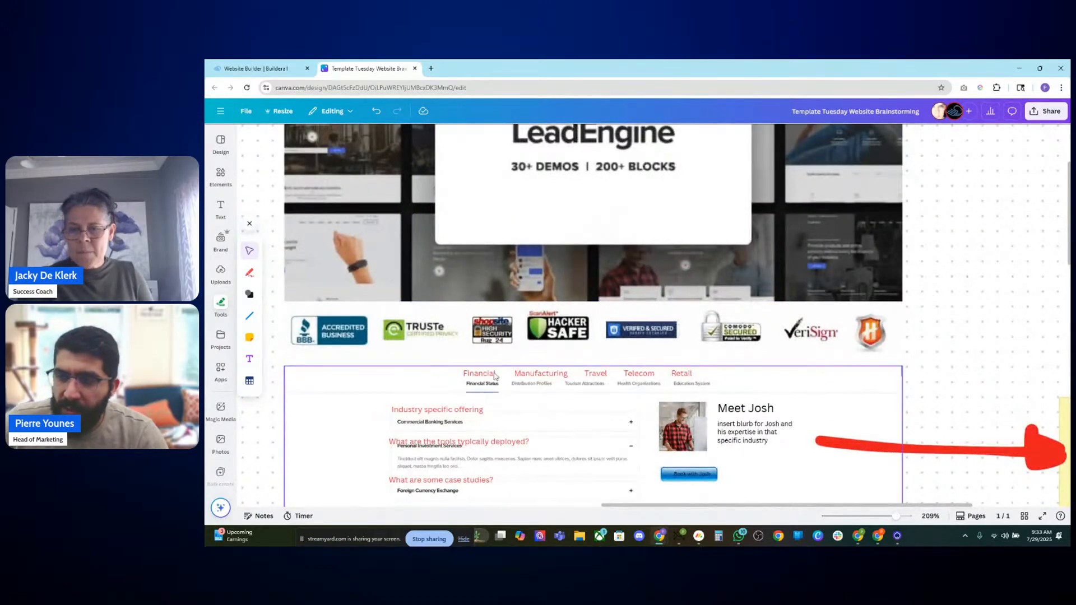
left_click(557, 376)
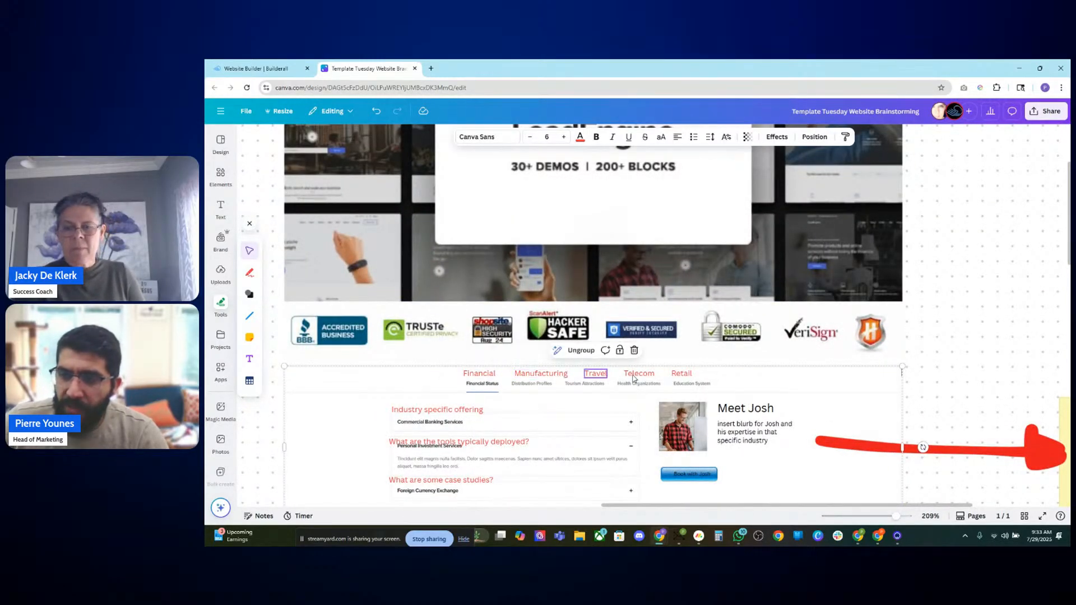
left_click(686, 384)
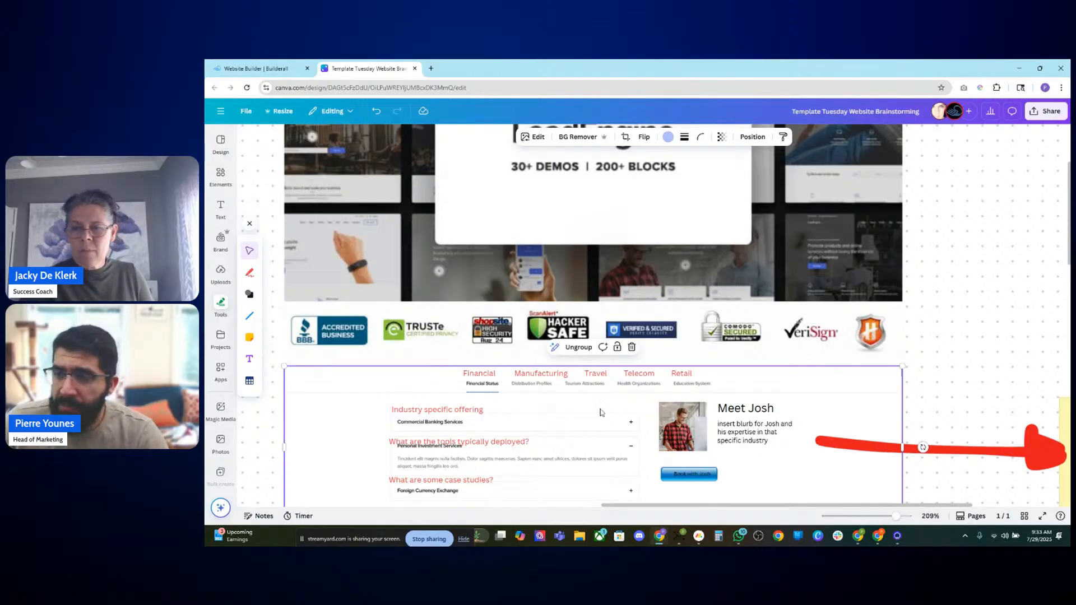
scroll(484, 419, "down", 1)
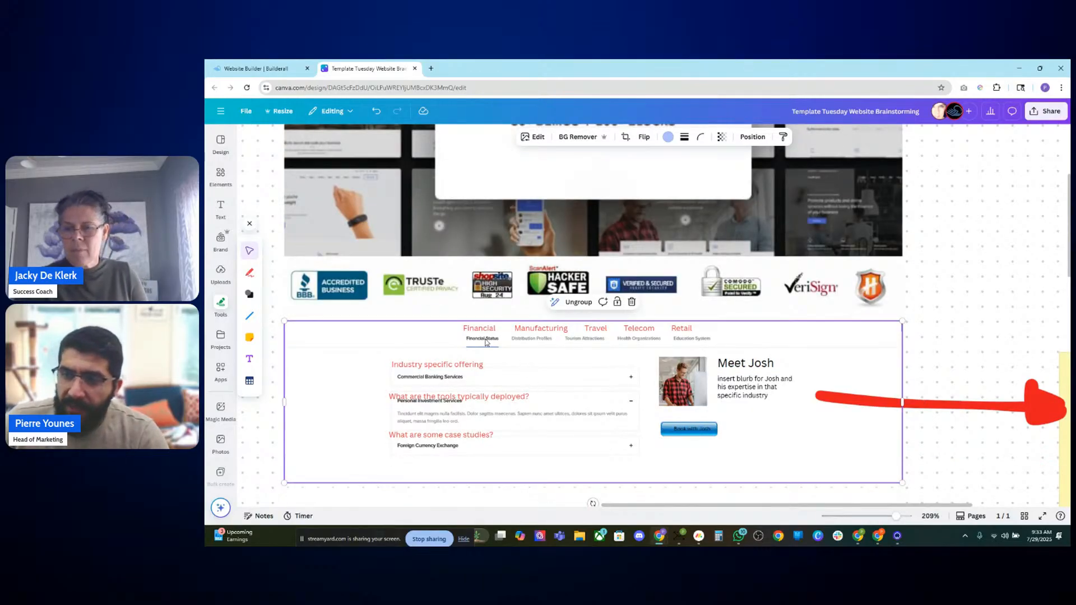
left_click(599, 331)
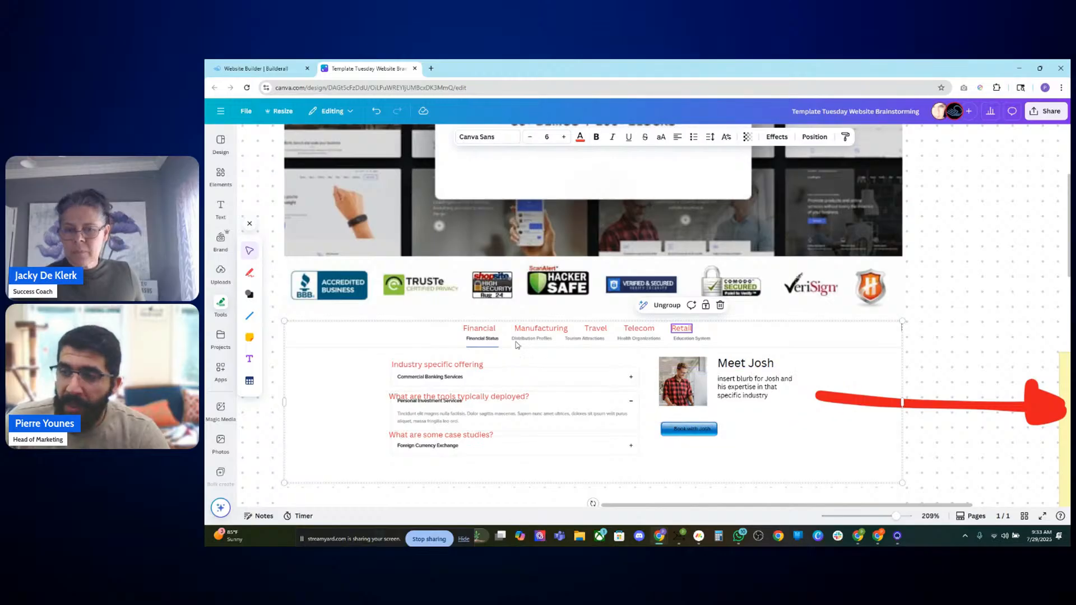
left_click(471, 330)
left_click(547, 332)
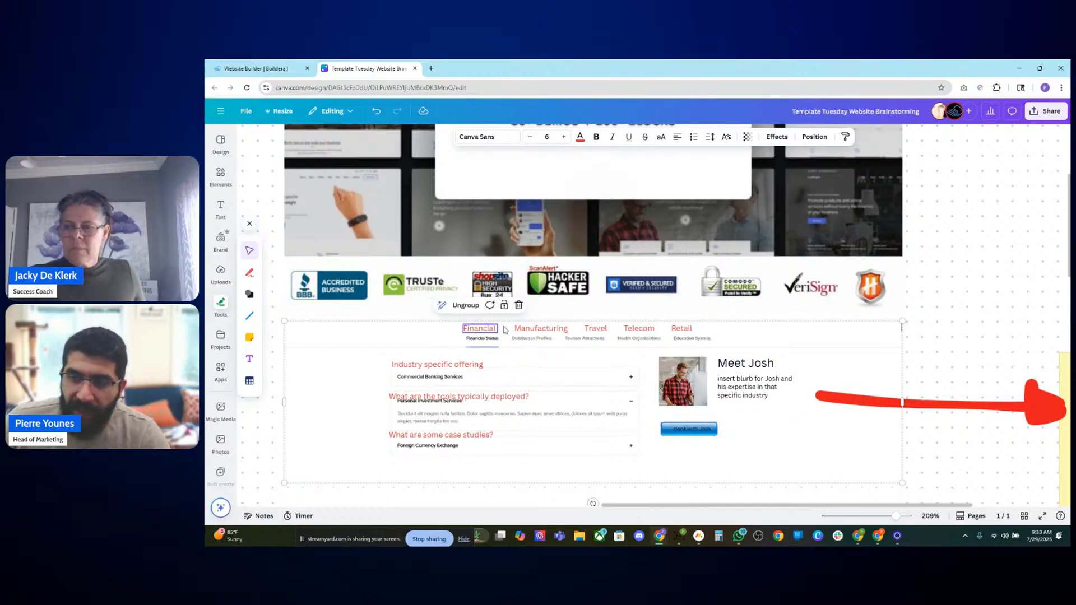
left_click(476, 330)
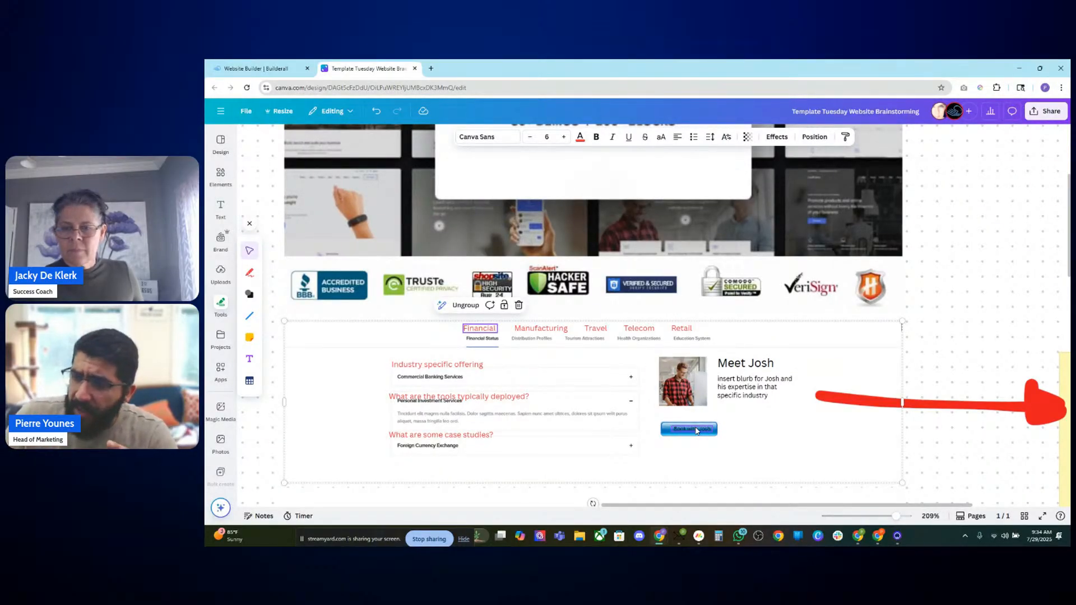
Step: Scroll through the page mockup to review the booking section, footer and sticky notes
scroll(695, 435, "down", 10)
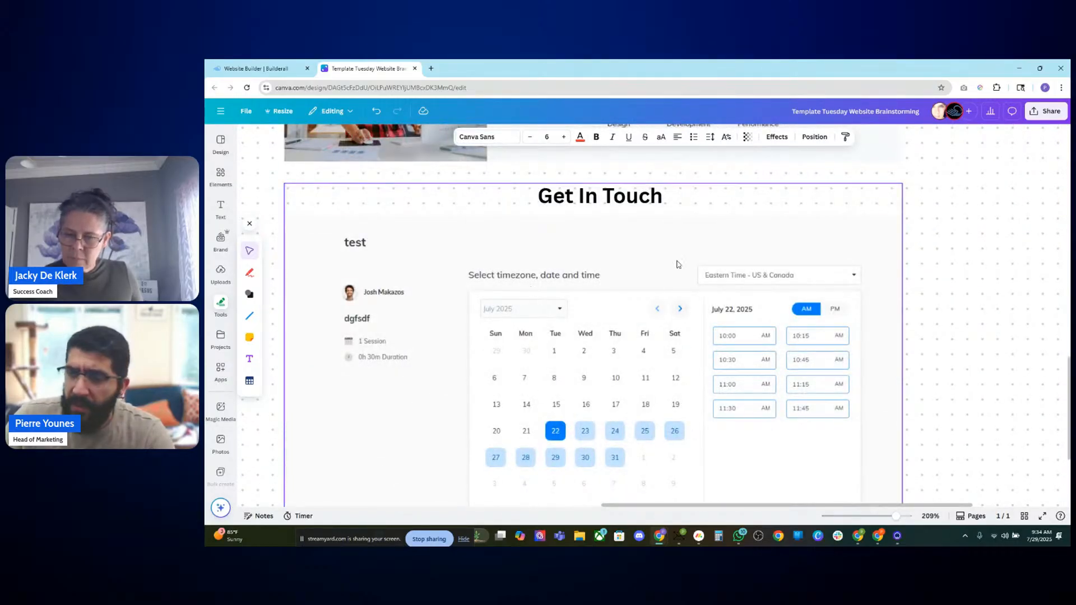
scroll(677, 264, "down", 5)
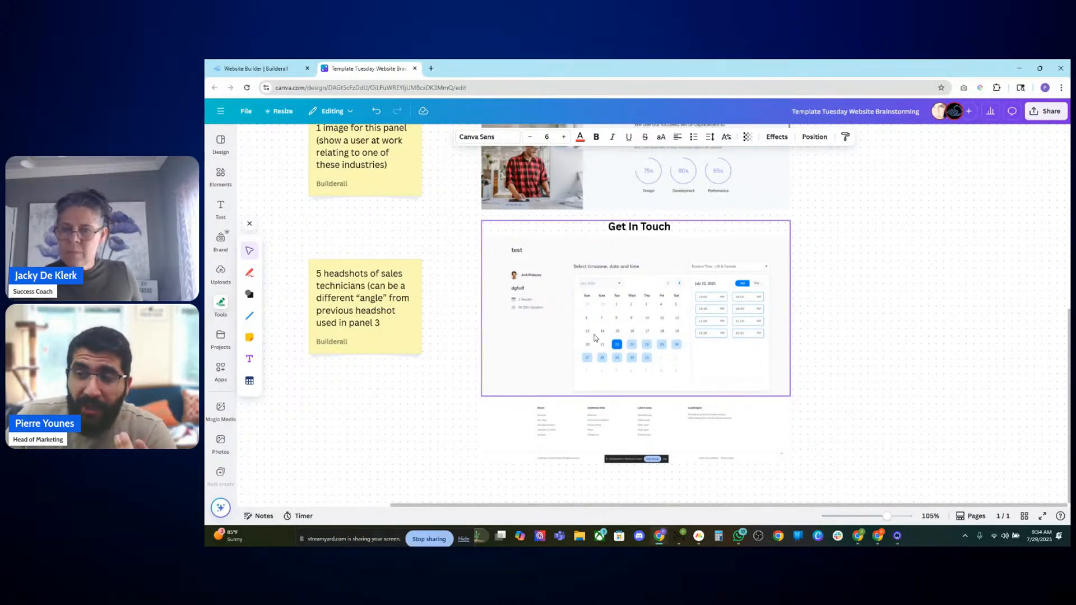
scroll(597, 341, "up", 1)
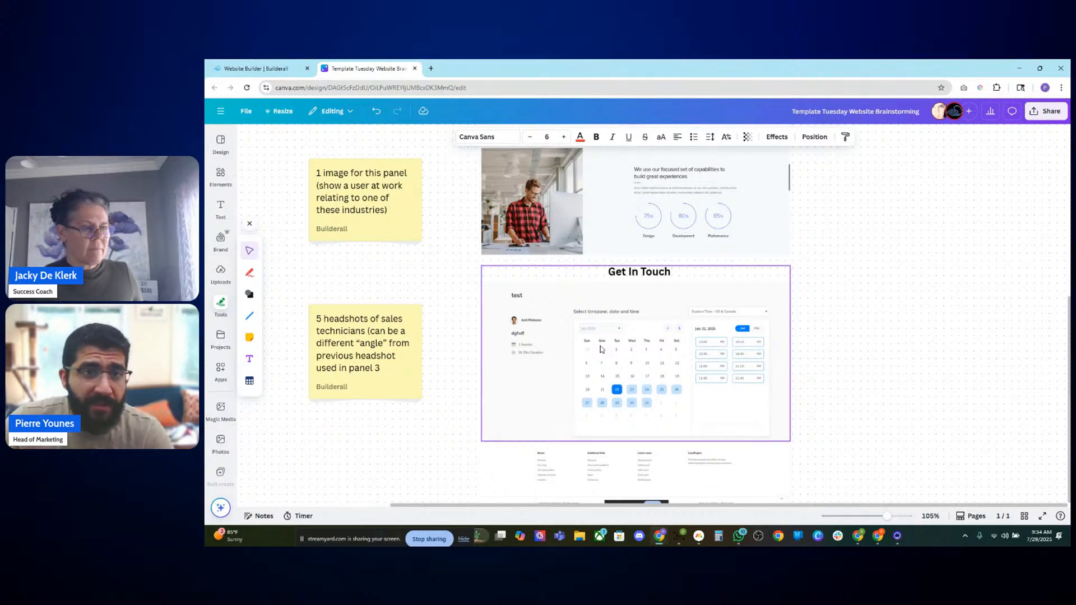
scroll(614, 318, "up", 4)
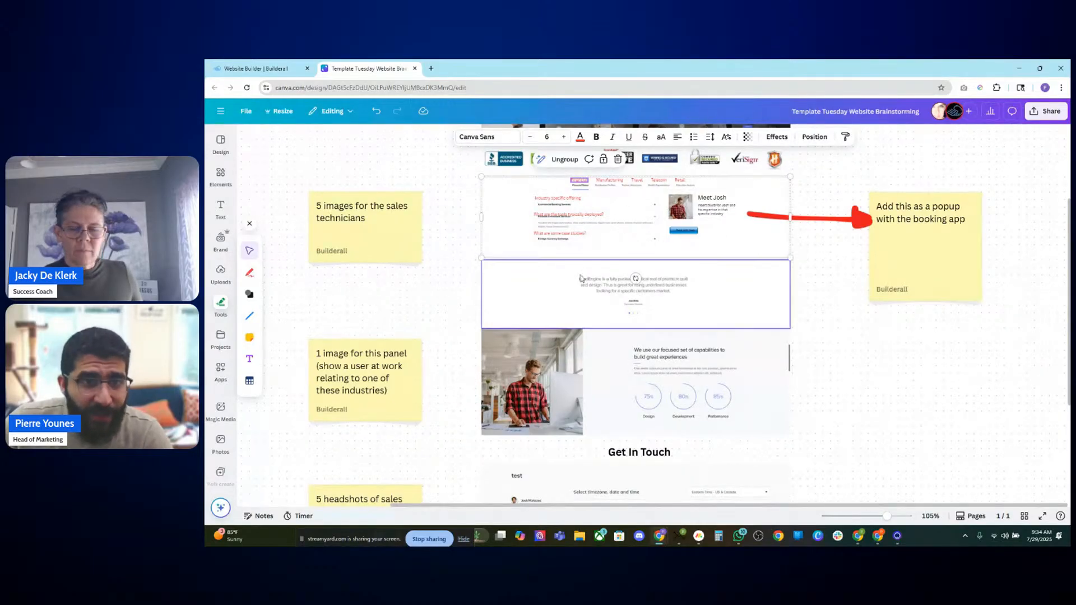
scroll(675, 274, "down", 5)
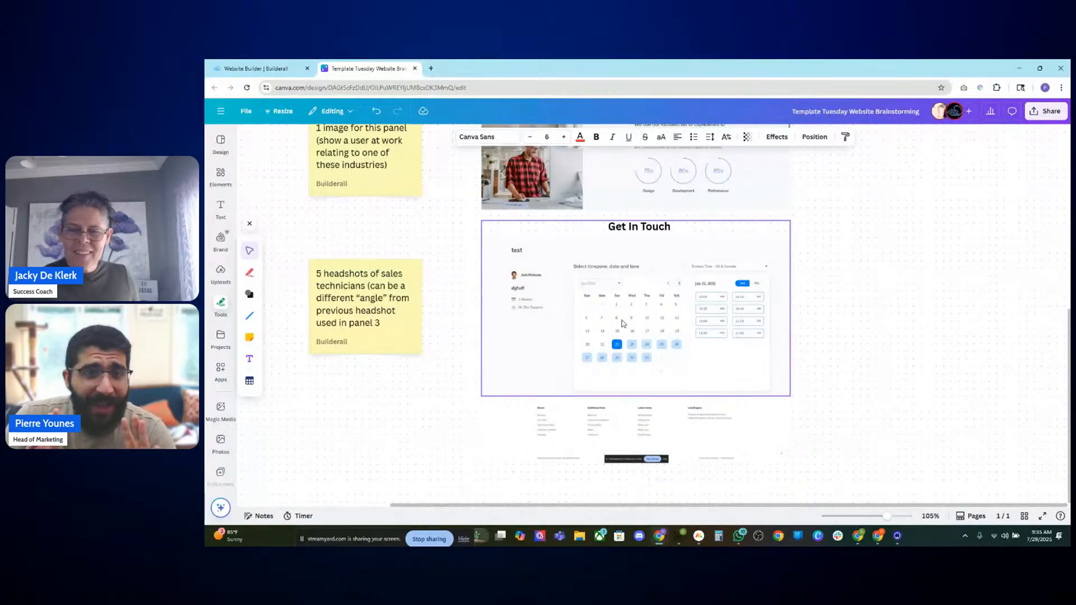
scroll(644, 283, "up", 10)
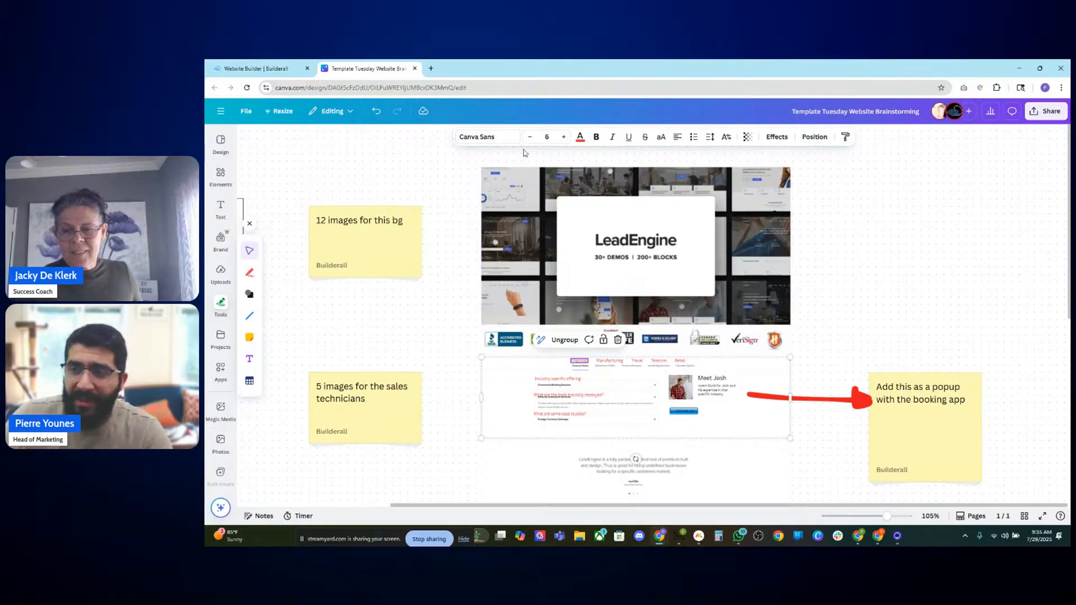
scroll(601, 219, "up", 5)
left_click(445, 421)
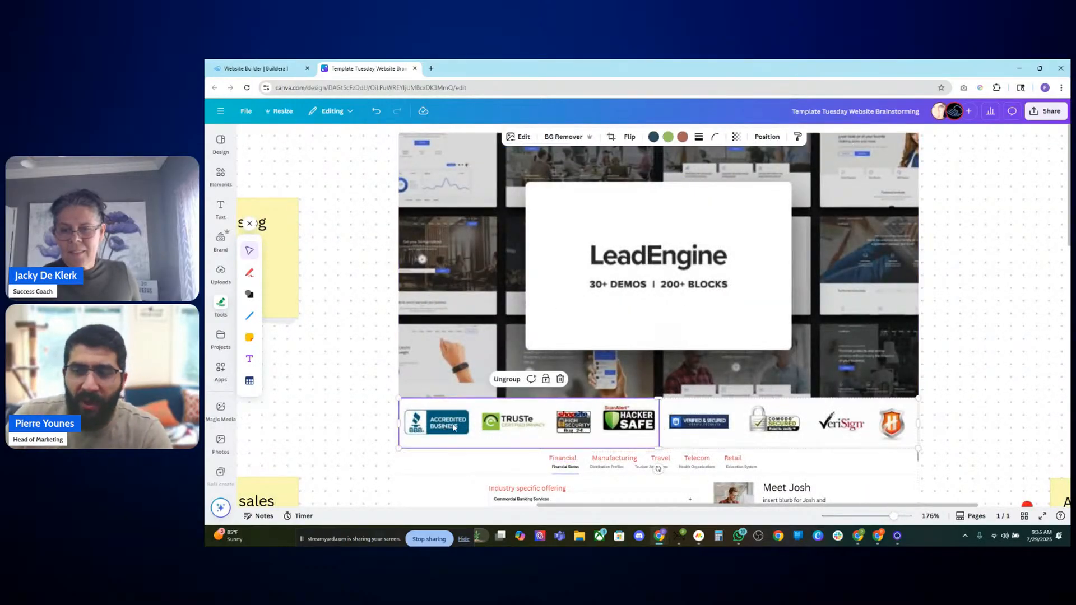
scroll(974, 371, "down", 1)
left_click(948, 330)
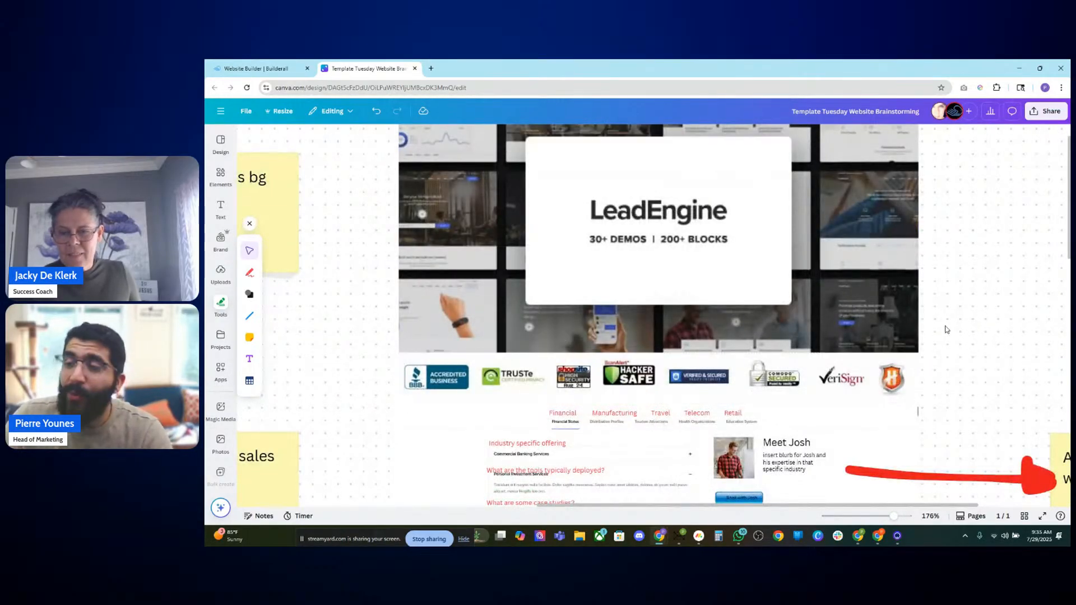
scroll(945, 330, "down", 5)
scroll(906, 334, "up", 2)
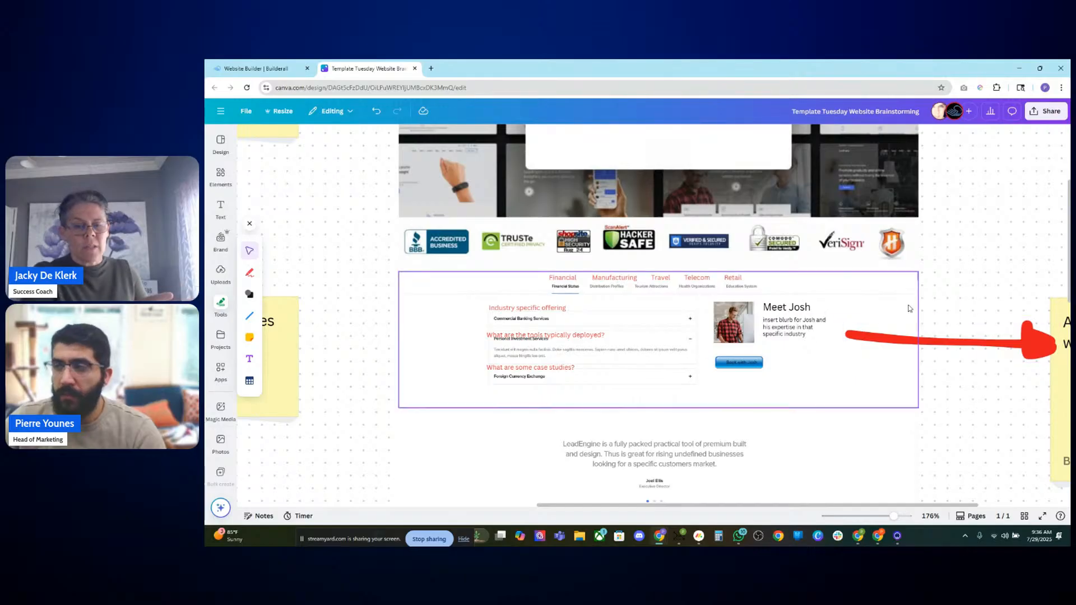
scroll(963, 298, "right", 3)
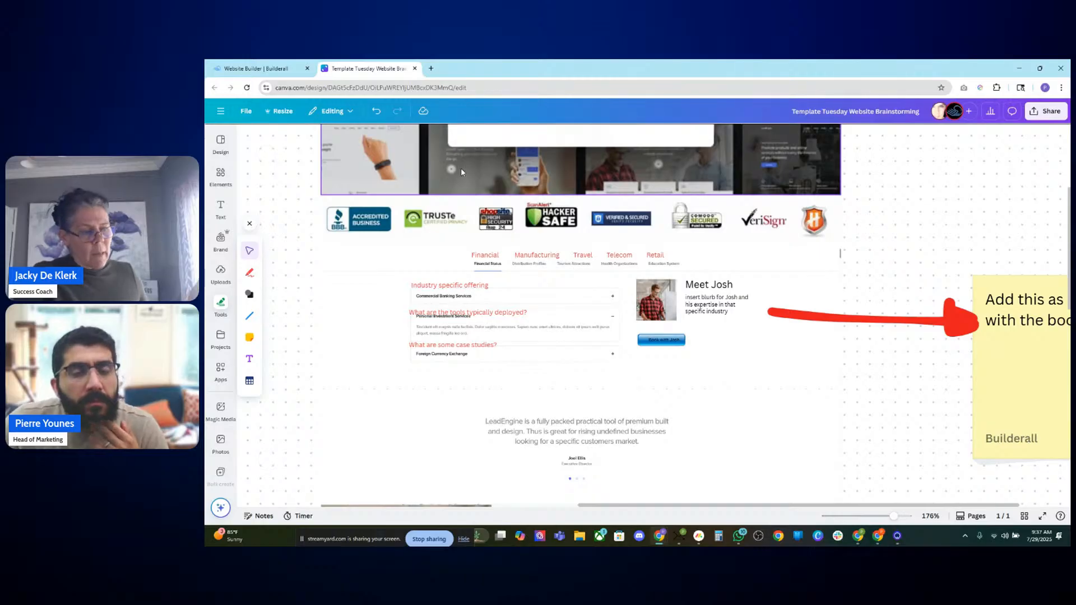
scroll(565, 250, "up", 5)
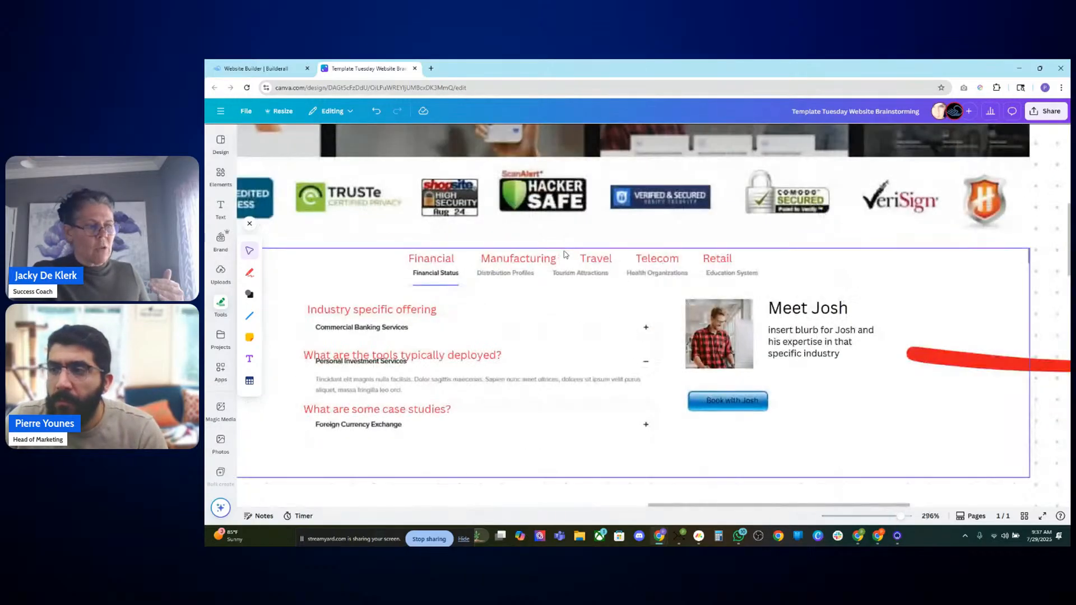
Step: Add a square shape over the industry tabs section
left_click(338, 499)
left_click_drag(333, 493, 398, 497)
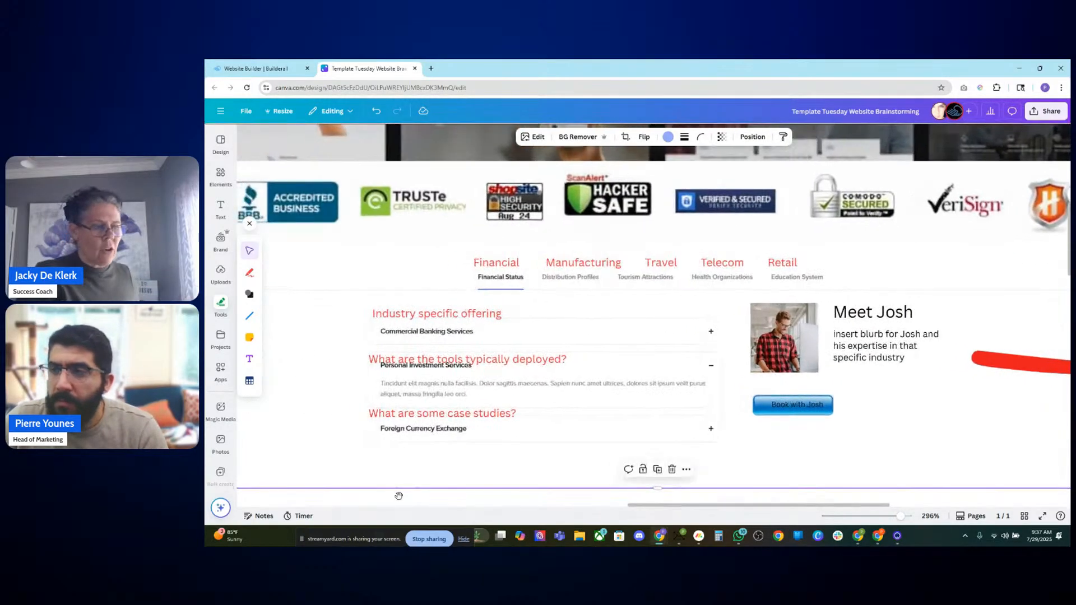
left_click(249, 294)
left_click(275, 251)
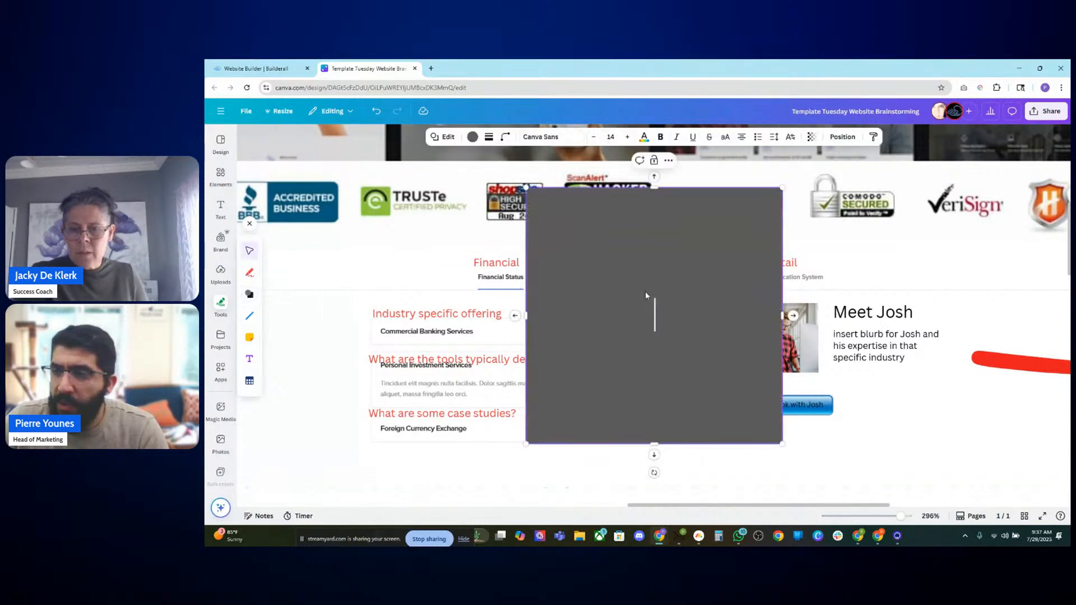
Step: Remove the square's fill and give it a solid border with a stroke weight of 3
left_click(473, 137)
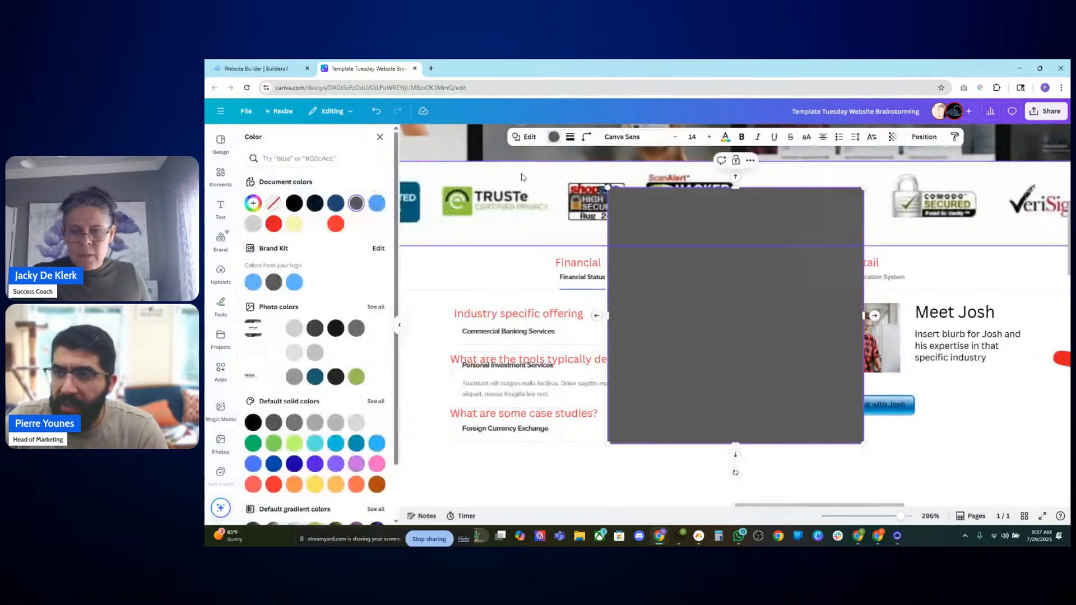
left_click(274, 203)
left_click(570, 137)
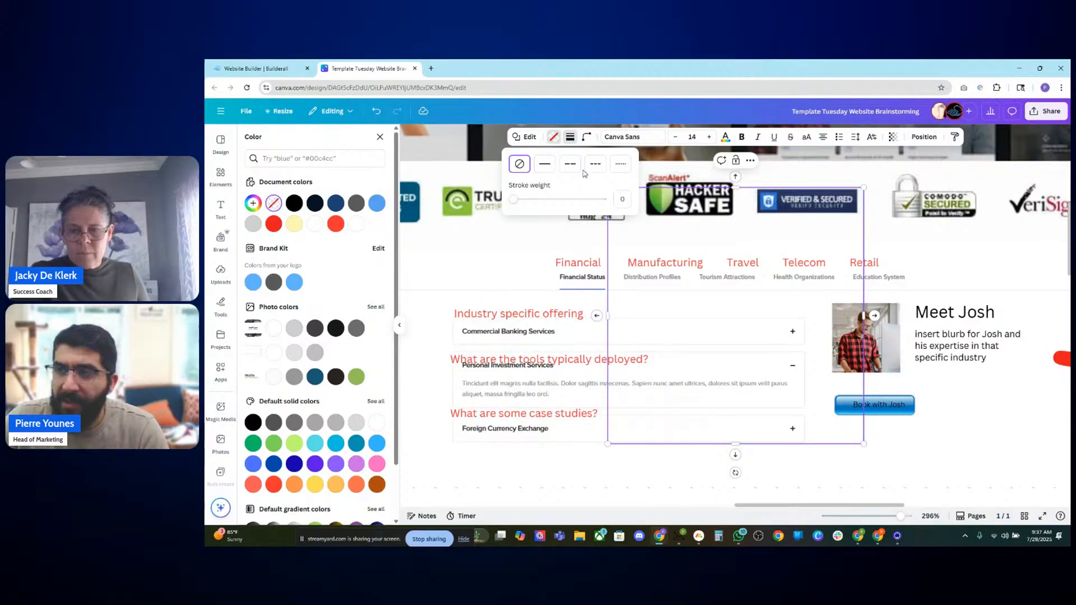
left_click(543, 170)
left_click_drag(516, 200, 516, 202)
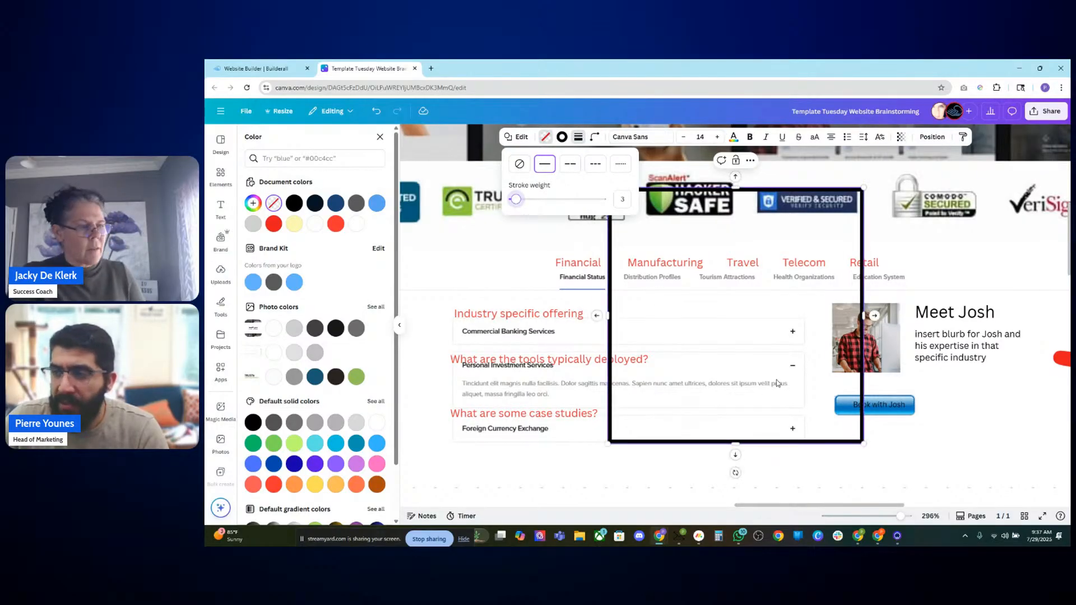
Step: Move and resize the outlined rectangle to frame the row of industry tabs
left_click_drag(735, 186, 728, 240)
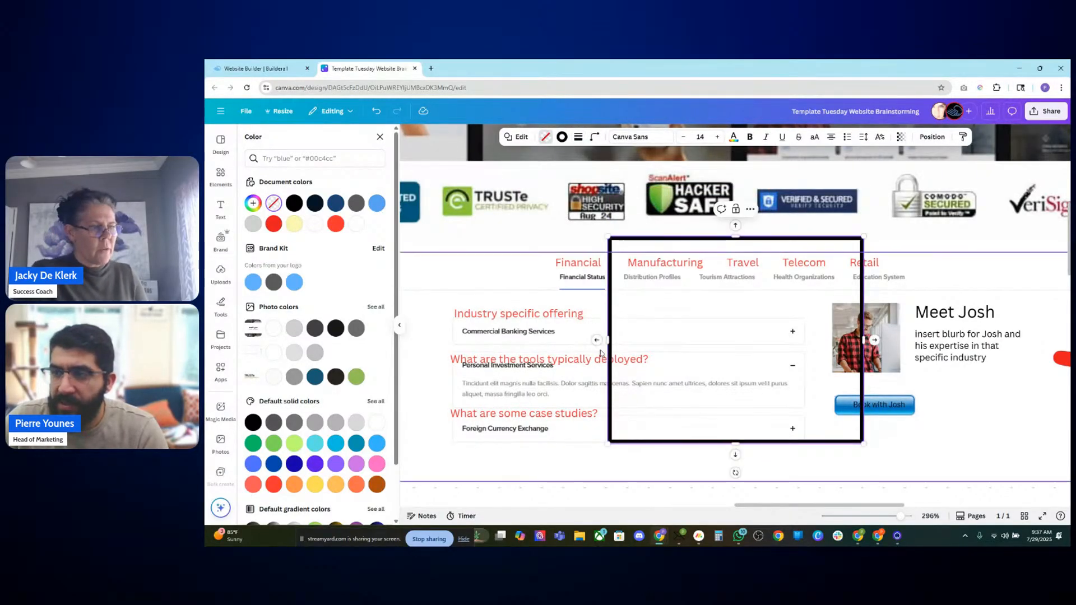
mouse_move(639, 271)
left_mouse_down()
mouse_move(579, 264)
mouse_move(587, 276)
left_mouse_up()
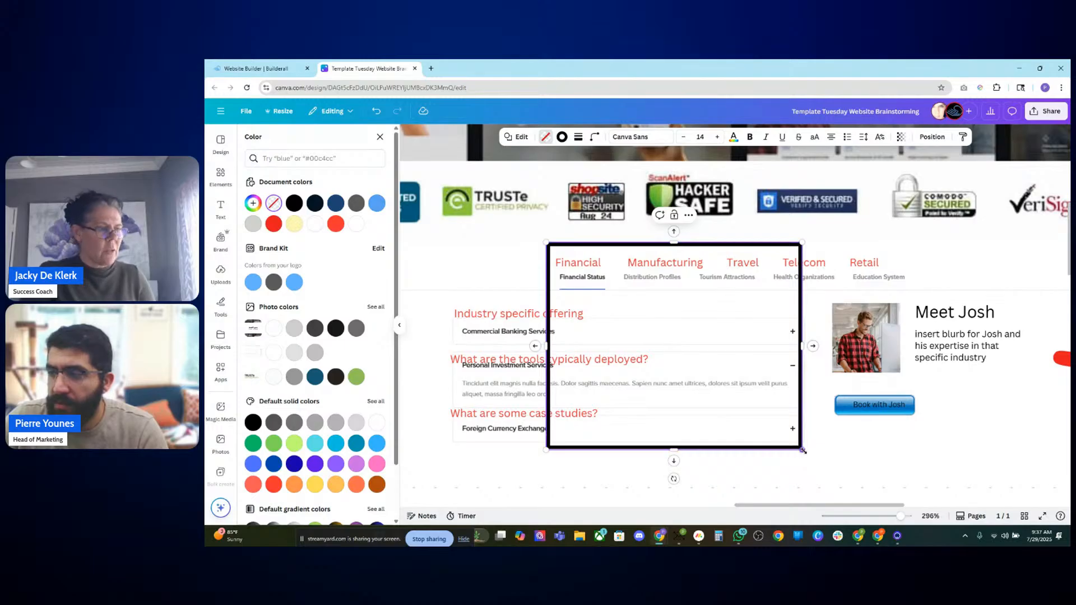
mouse_move(803, 450)
left_mouse_down()
mouse_move(930, 331)
mouse_move(911, 294)
left_mouse_up()
Step: Set the rectangle's border colour to red
left_click(562, 137)
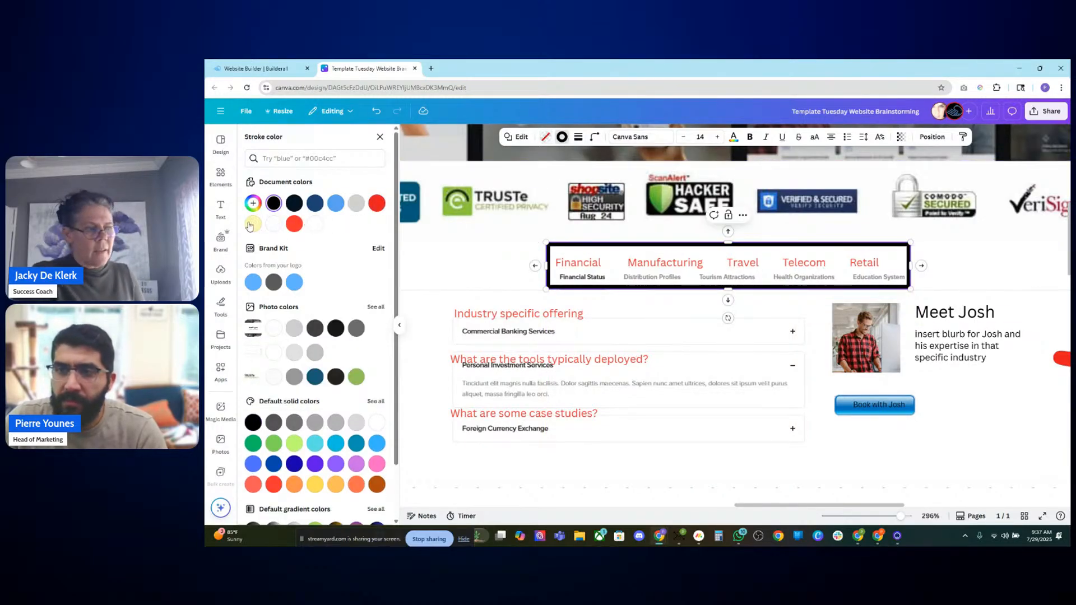
left_click(293, 224)
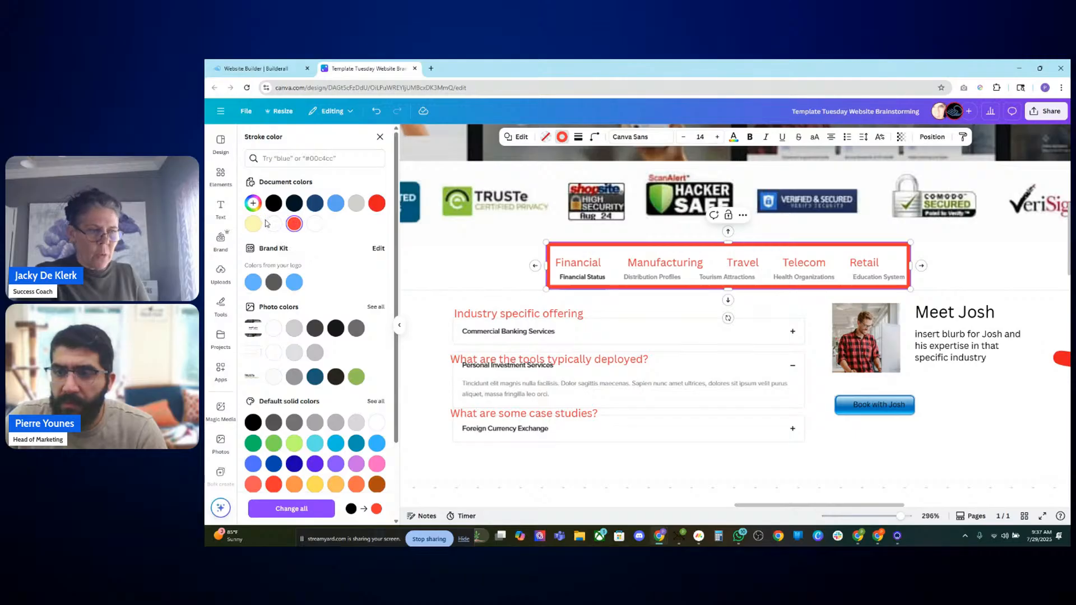
left_click(399, 325)
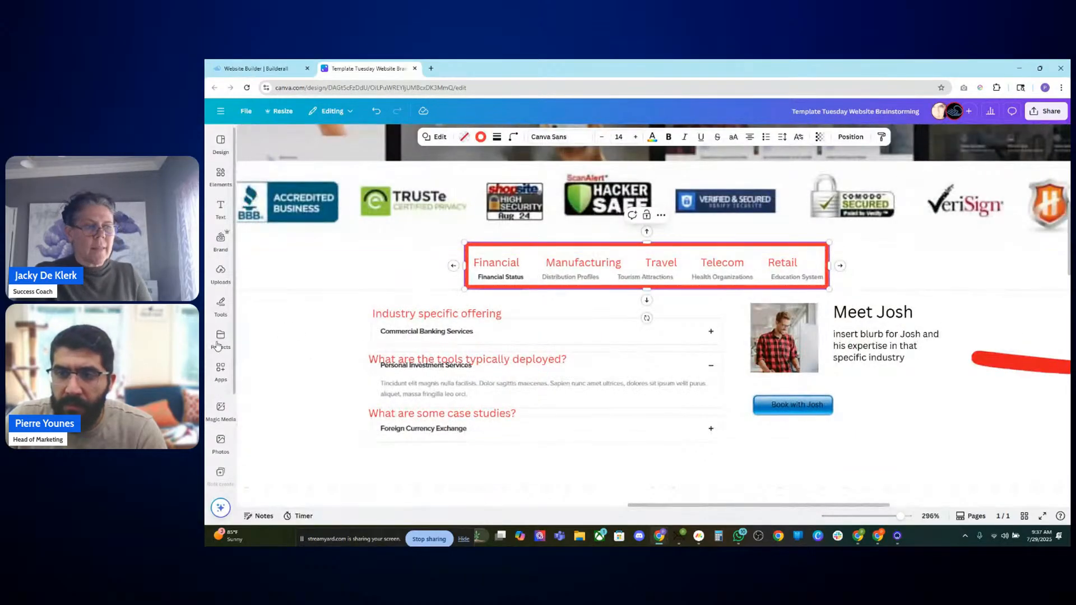
Step: Add a title text box reading "menu item" below the framed tabs
left_click(221, 208)
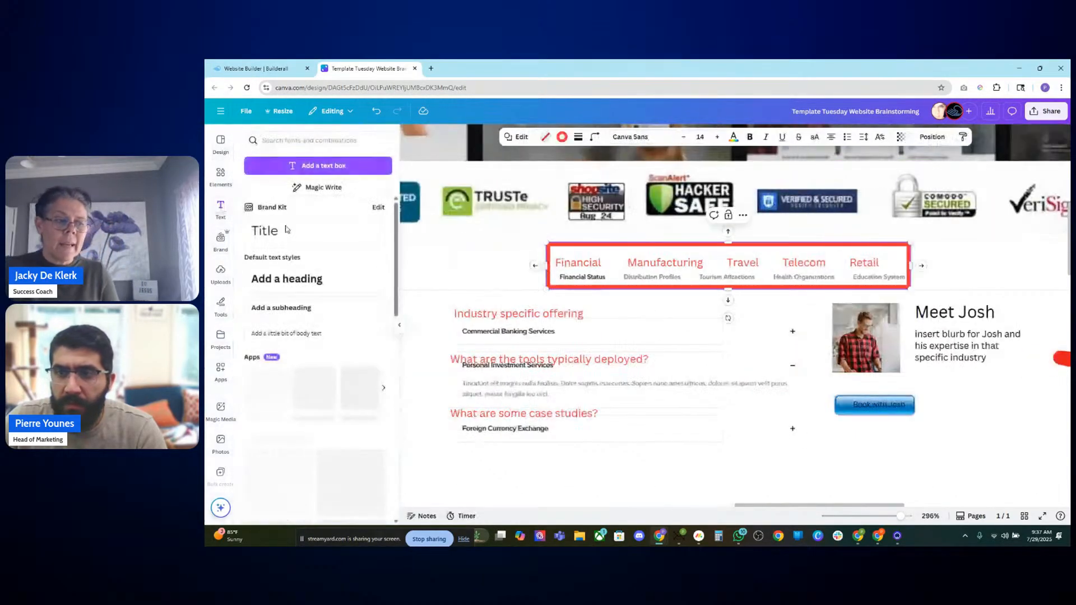
left_click(286, 230)
type("menu")
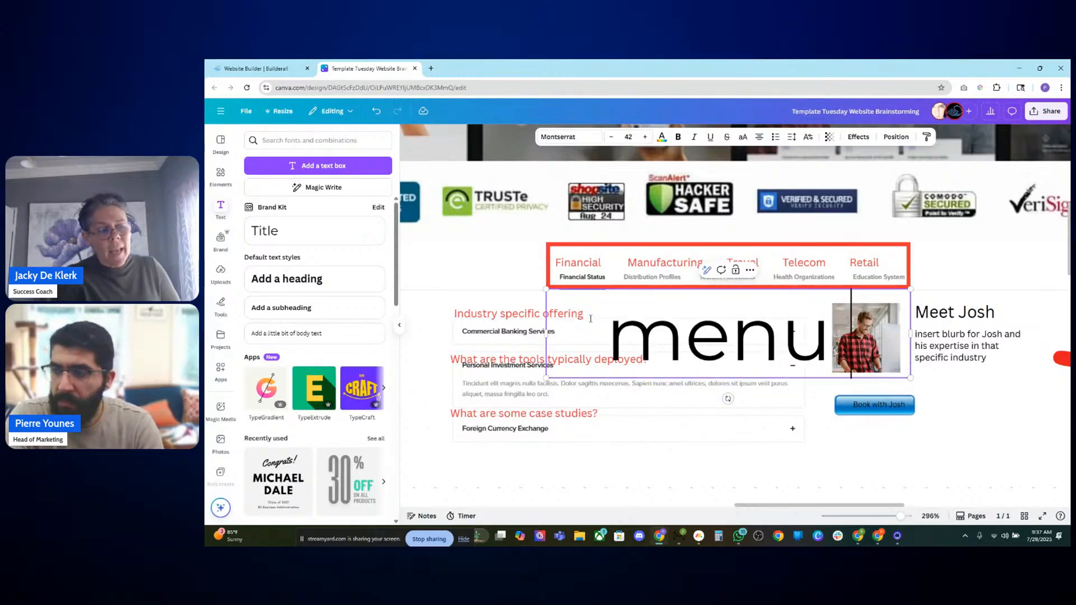
type(" item")
key("BackSpace")
type("ee")
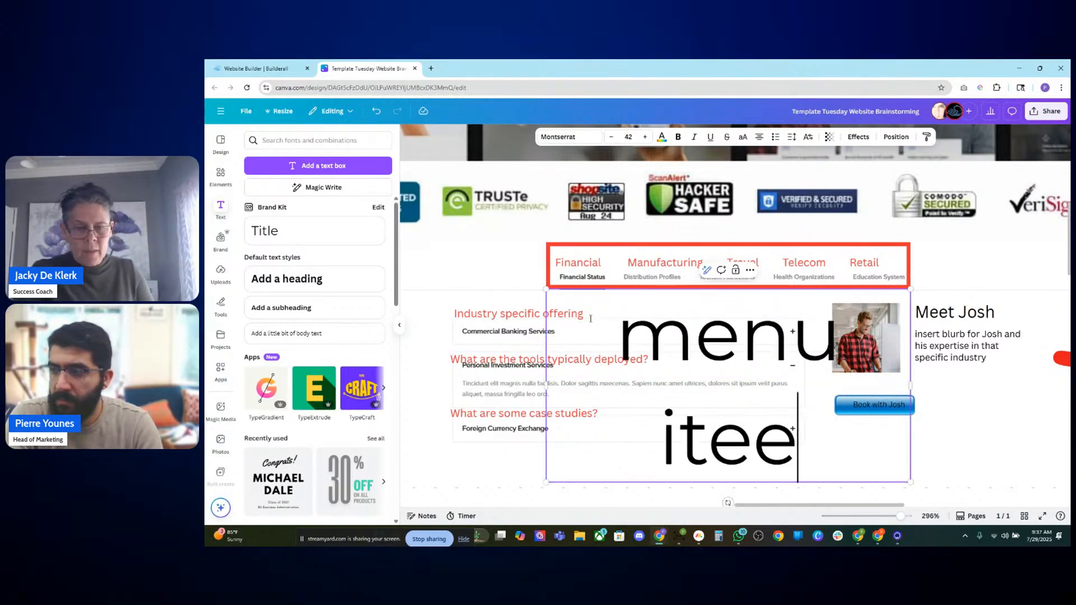
key("BackSpace")
type("m")
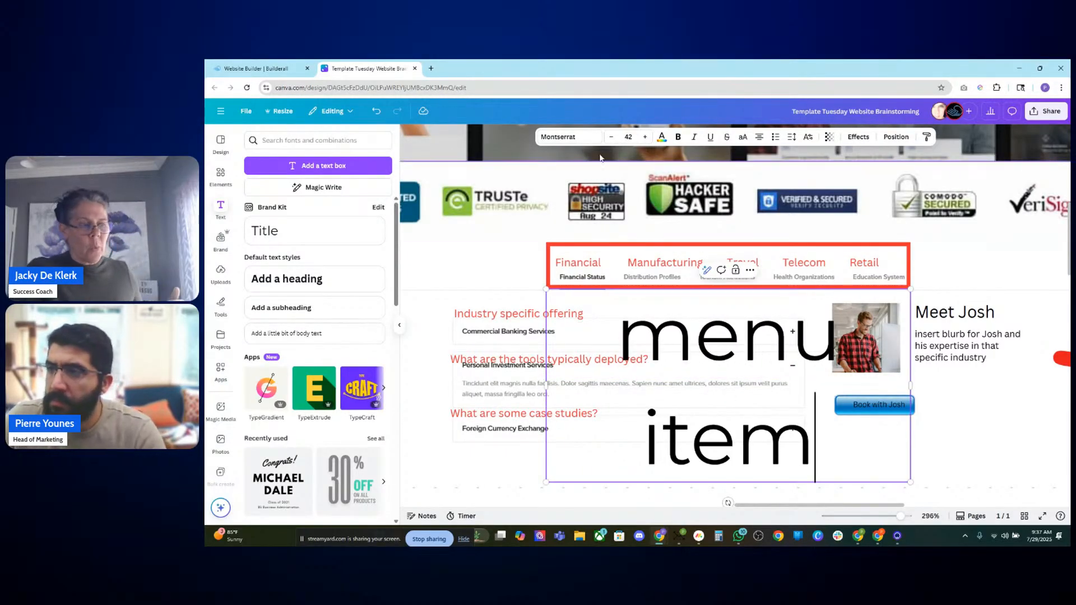
Step: Set the "menu item" text's font size to 15
left_click(624, 136)
type("20")
key("Return")
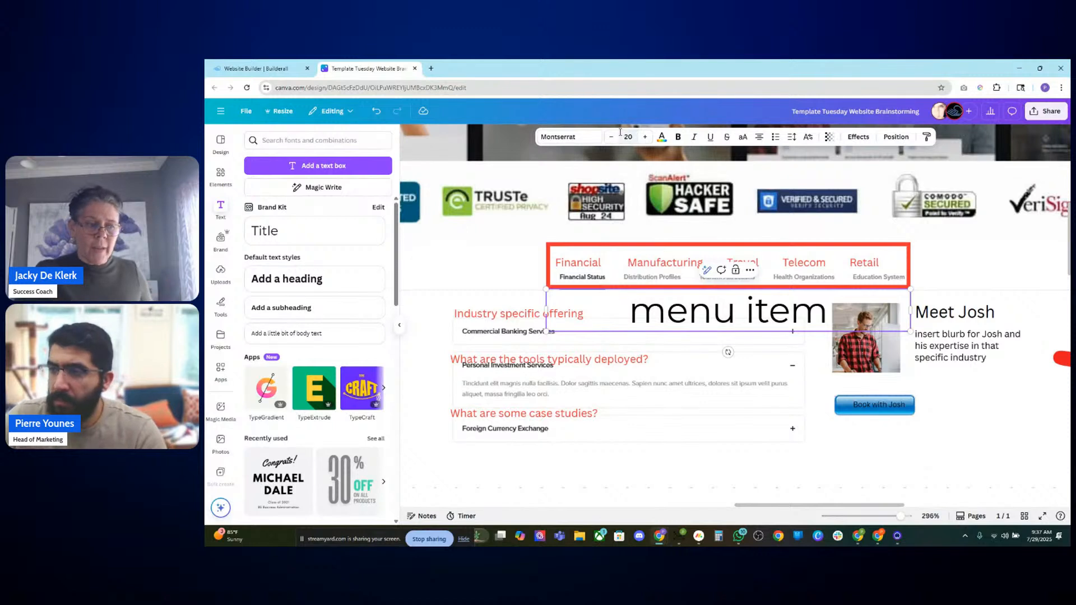
left_click(626, 136)
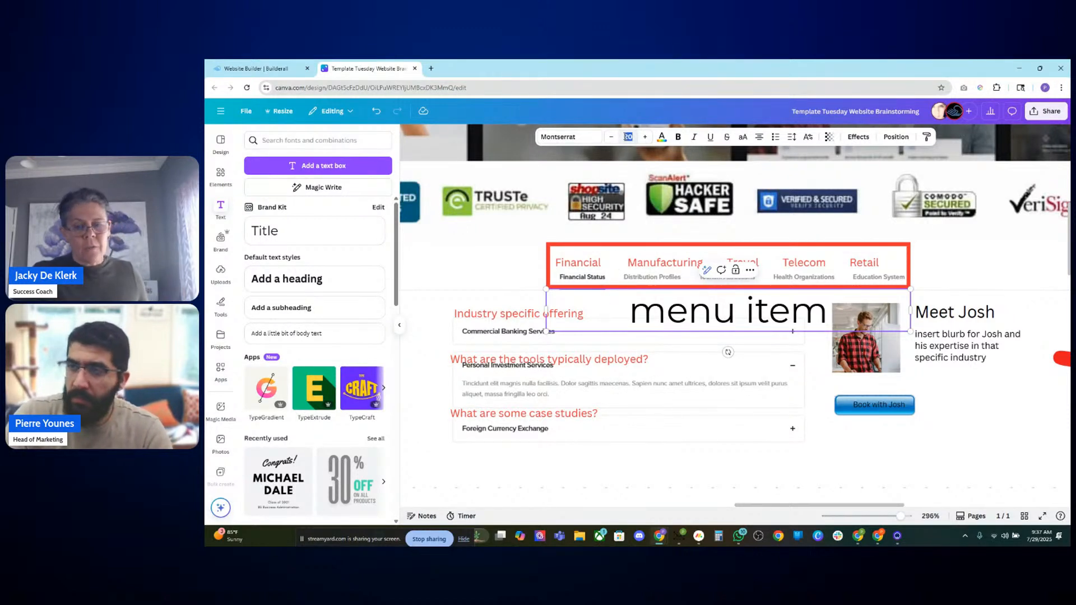
type("15")
key("Return")
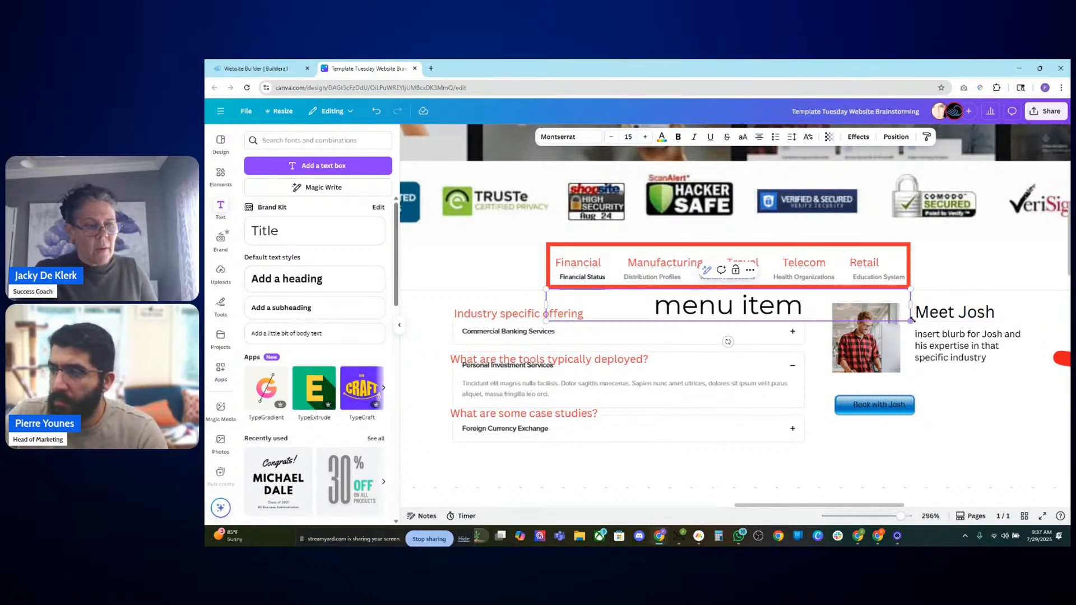
Step: Shrink the "menu item" label and set its text colour to red
left_click_drag(912, 321, 503, 283)
left_click(439, 261)
left_click_drag(422, 261, 424, 262)
left_click_drag(547, 260, 520, 287)
left_click(662, 137)
left_click(286, 200)
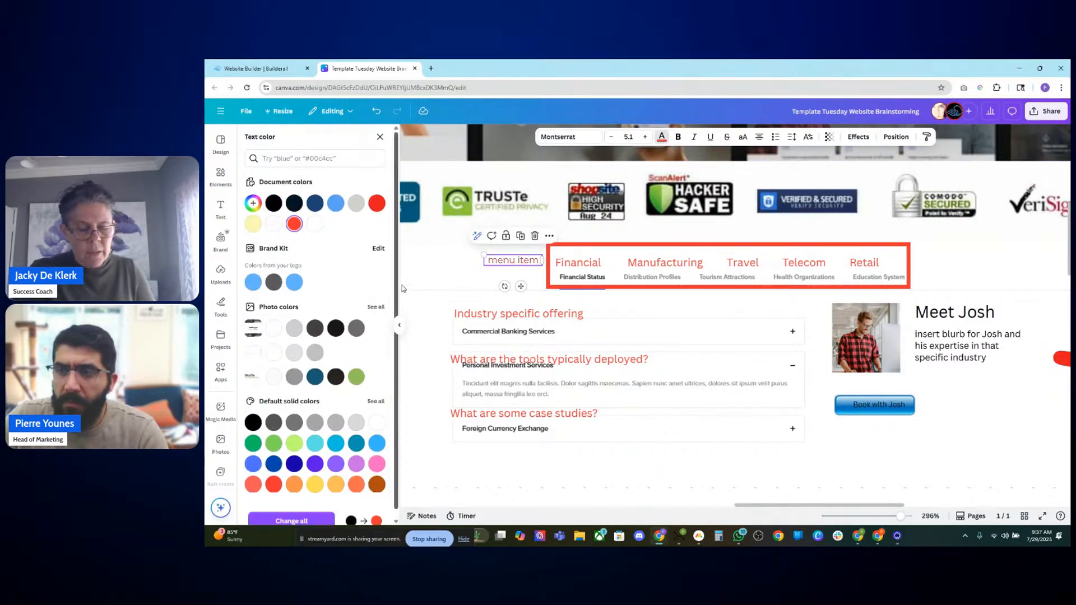
Step: Move the "menu item" label just above the framed tab row and make it bold
left_click(462, 278)
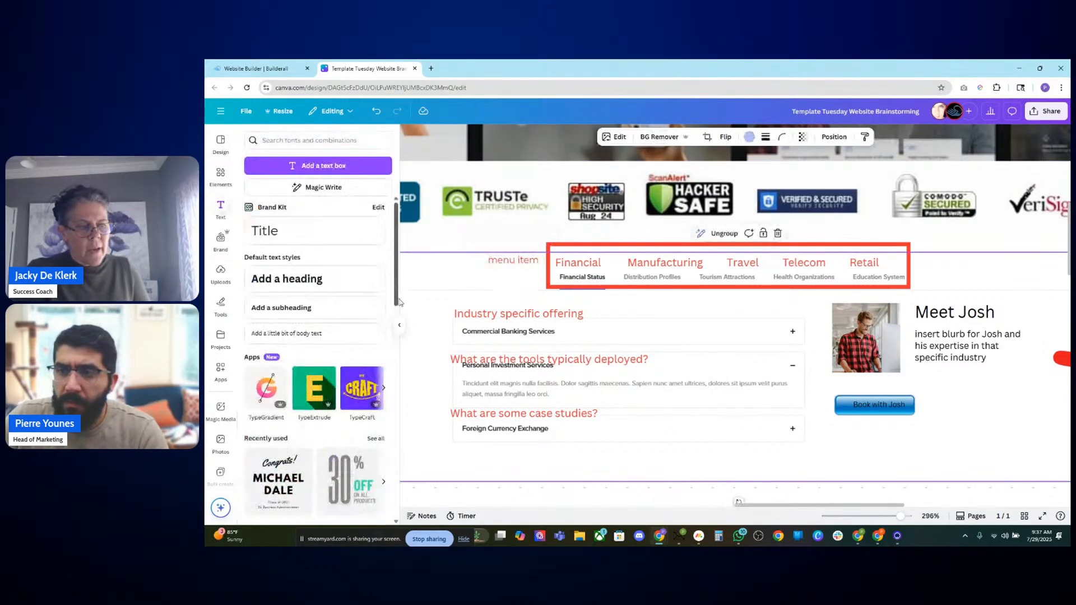
left_click(509, 262)
left_click_drag(521, 265, 712, 241)
left_click(459, 258)
left_click(713, 240)
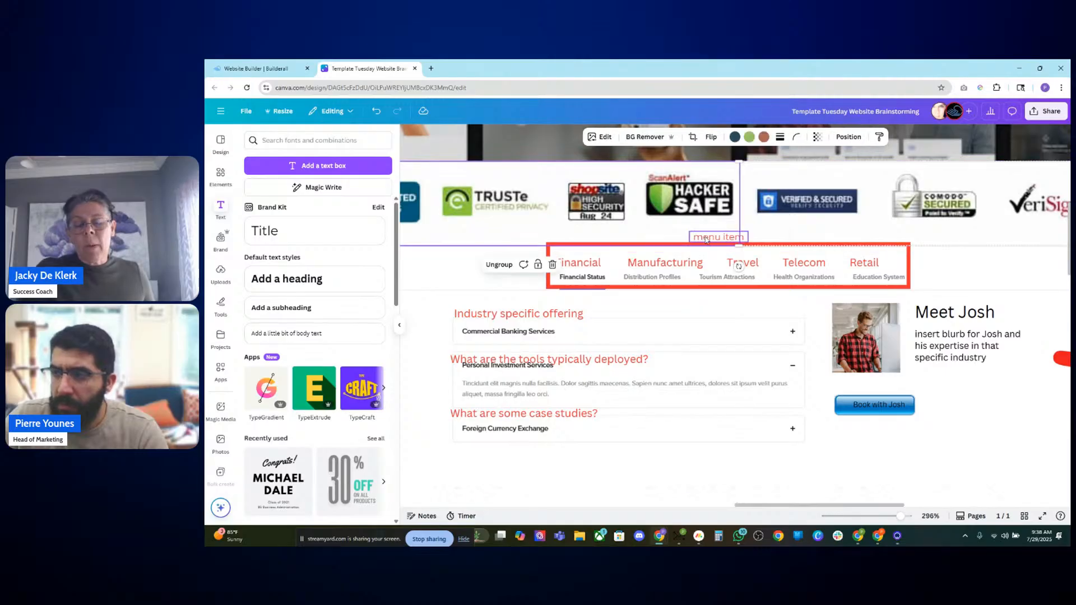
key("ctrl+b")
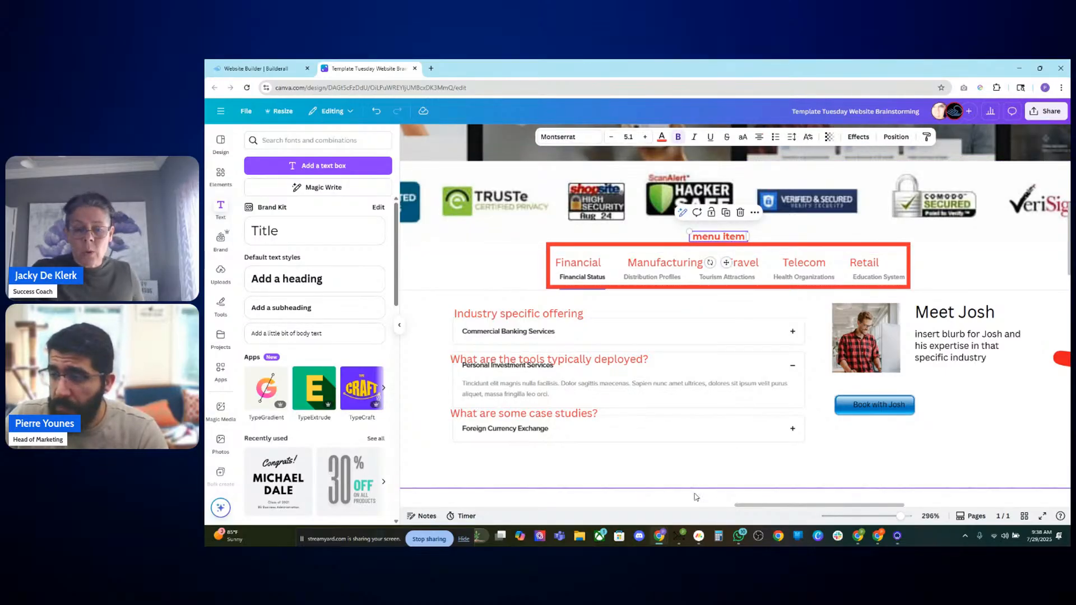
Step: Frame the accordion and Meet Josh section with a second red rectangle sized around it
left_click(697, 497)
scroll(687, 404, "down", 2)
scroll(687, 406, "down", 1)
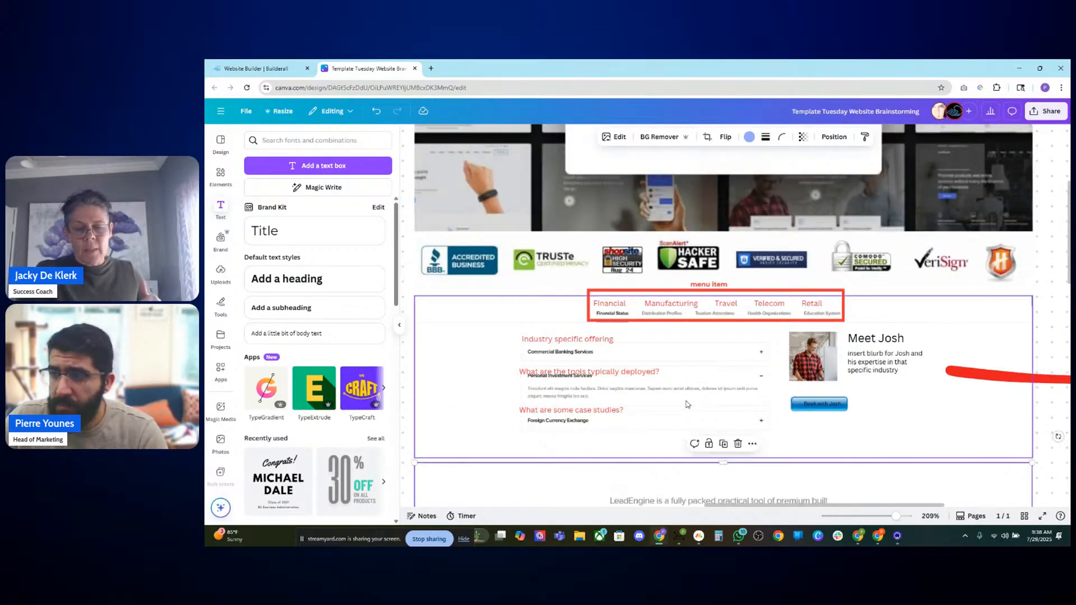
scroll(687, 405, "up", 1)
left_click_drag(669, 306, 553, 352)
left_click_drag(759, 352, 1007, 473)
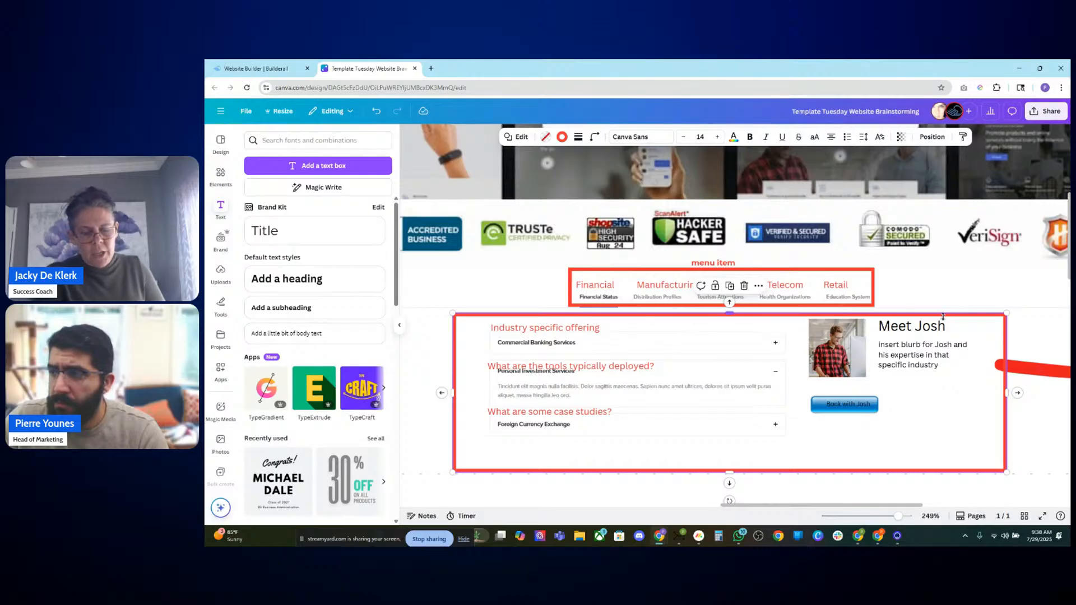
left_click_drag(943, 317, 940, 310)
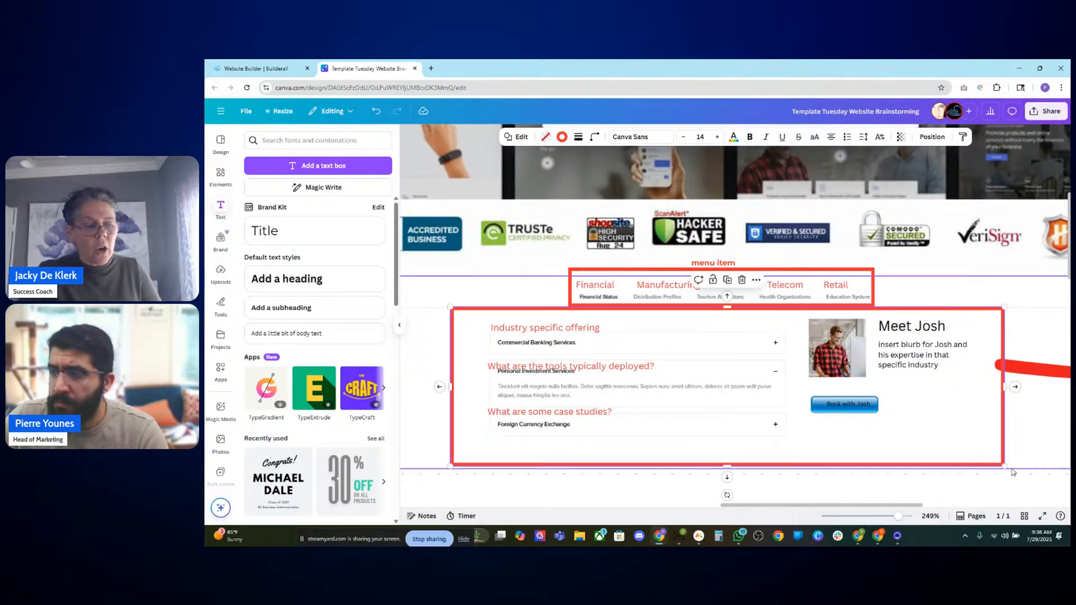
left_click_drag(1005, 466, 1008, 477)
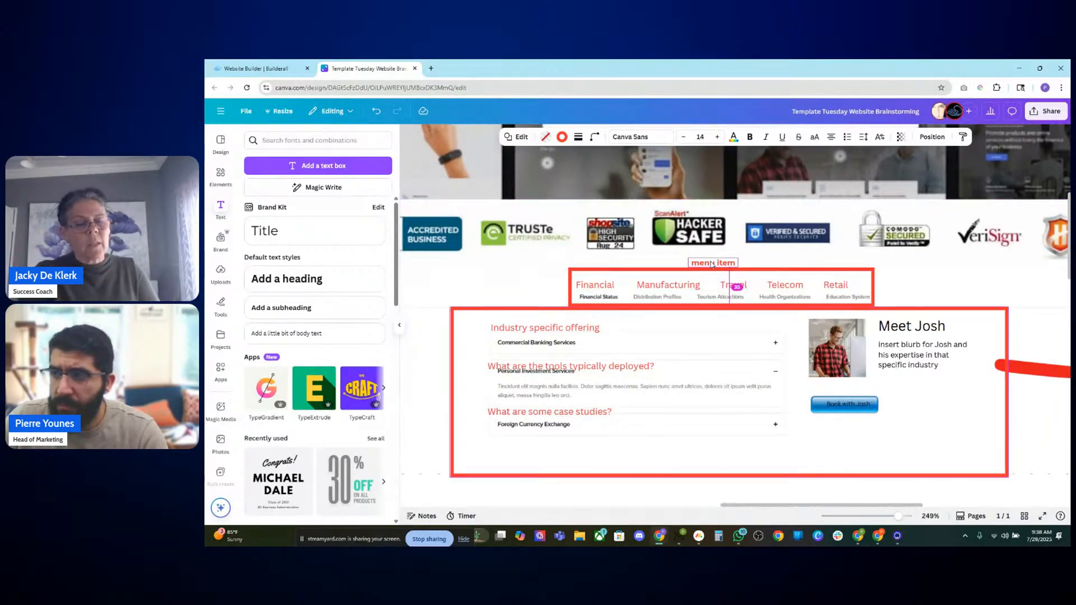
Step: Copy the label to the left of the section frame and change its text to "Rotation Banner"
left_click_drag(712, 264, 424, 383)
double_click(425, 382)
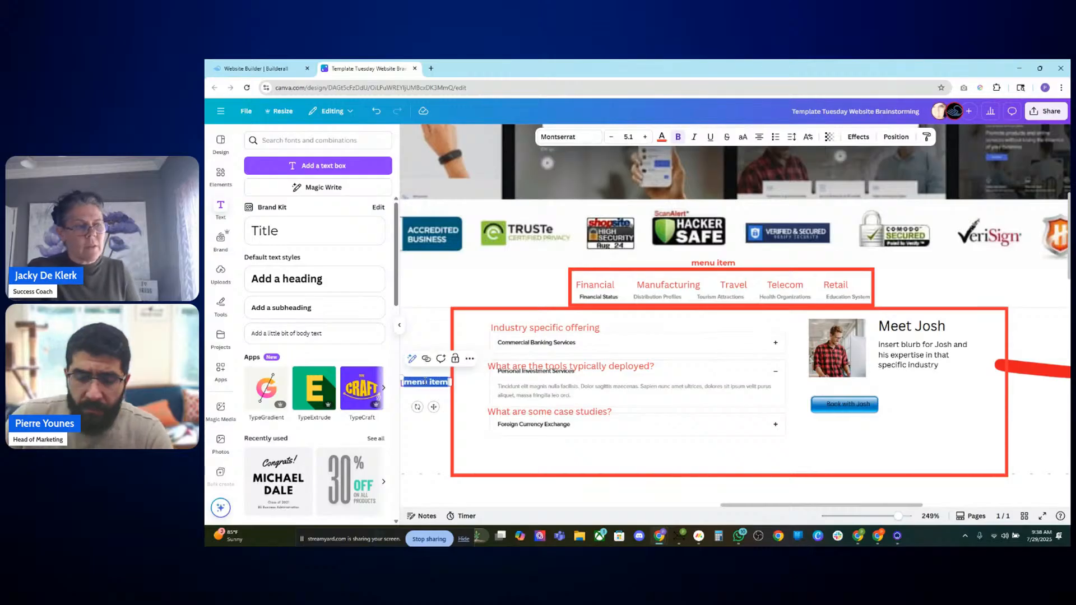
type("Rbt")
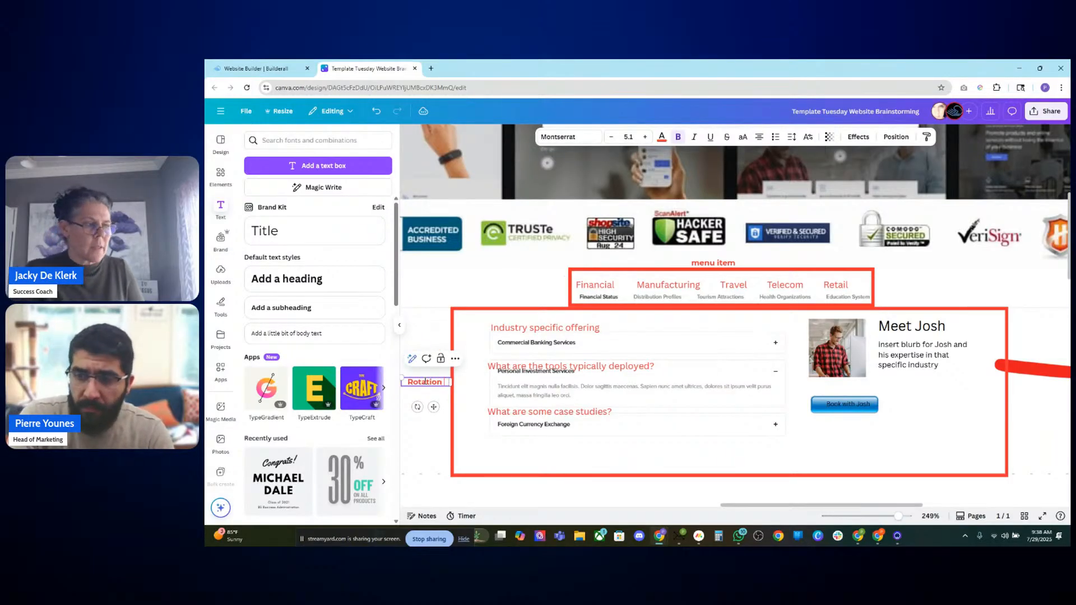
type("ation Banner")
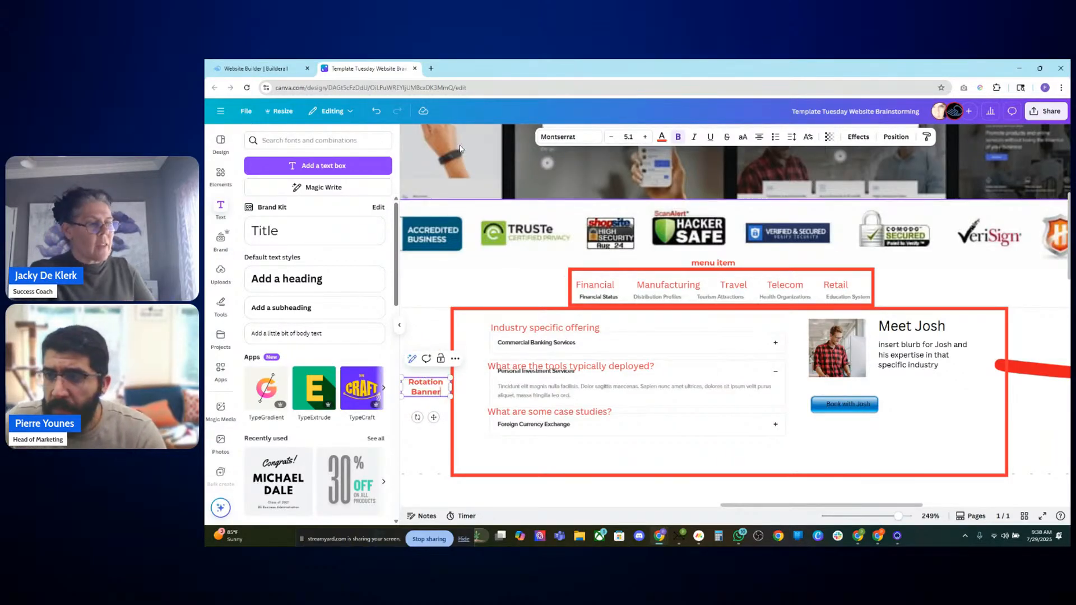
Step: Set the "Rotation Banner" text colour to dark blue
left_click(662, 137)
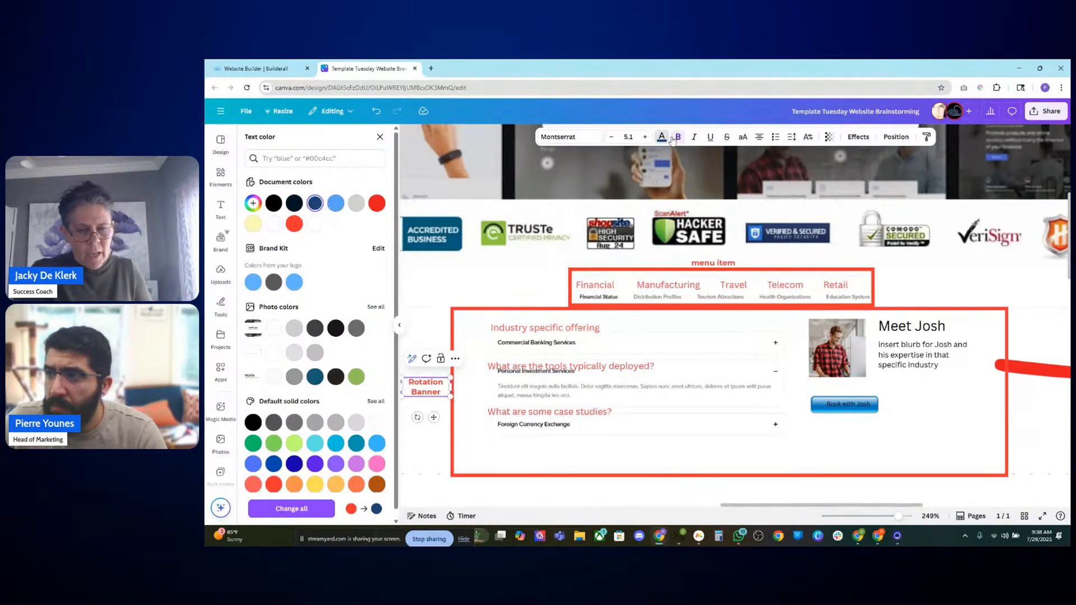
left_click(294, 223)
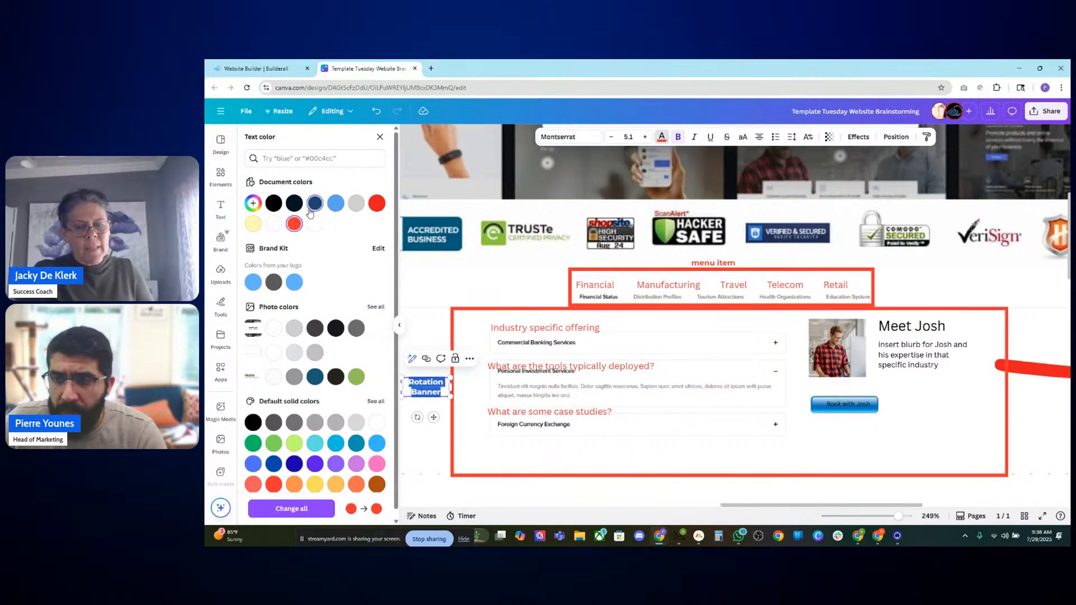
Step: Set the section frame's border colour to dark blue
left_click(449, 431)
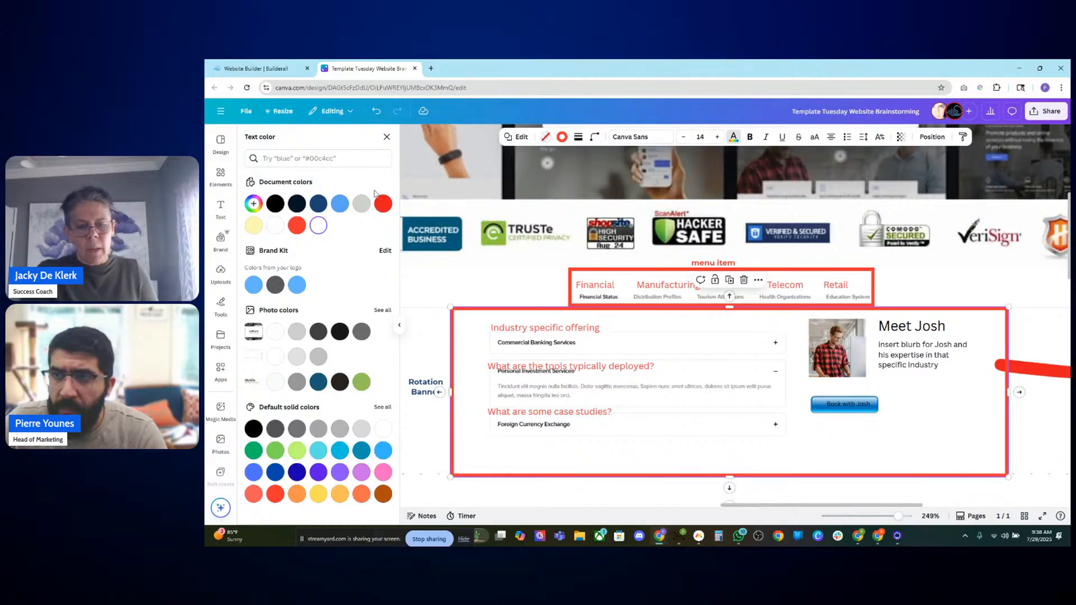
left_click(563, 138)
left_click(318, 204)
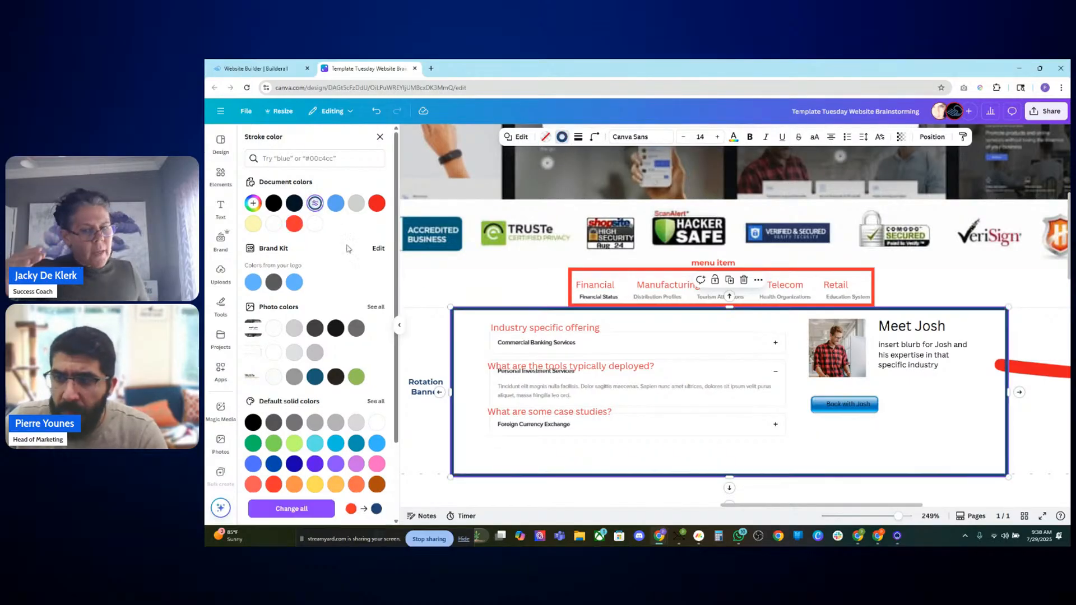
left_click(429, 417)
left_click(532, 494)
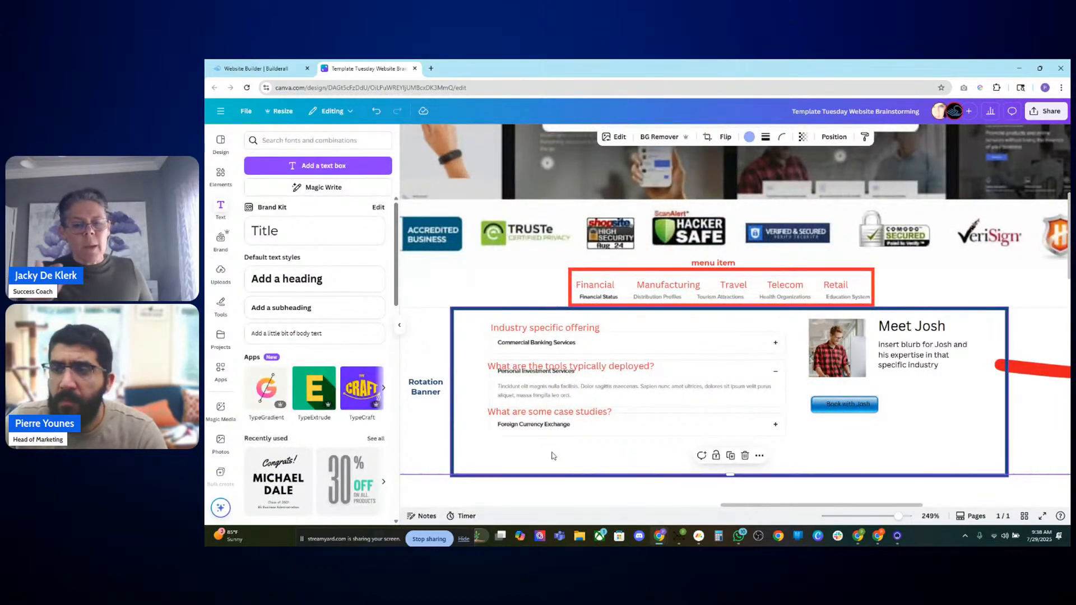
scroll(555, 452, "down", 3)
scroll(557, 453, "up", 1)
scroll(556, 452, "up", 1)
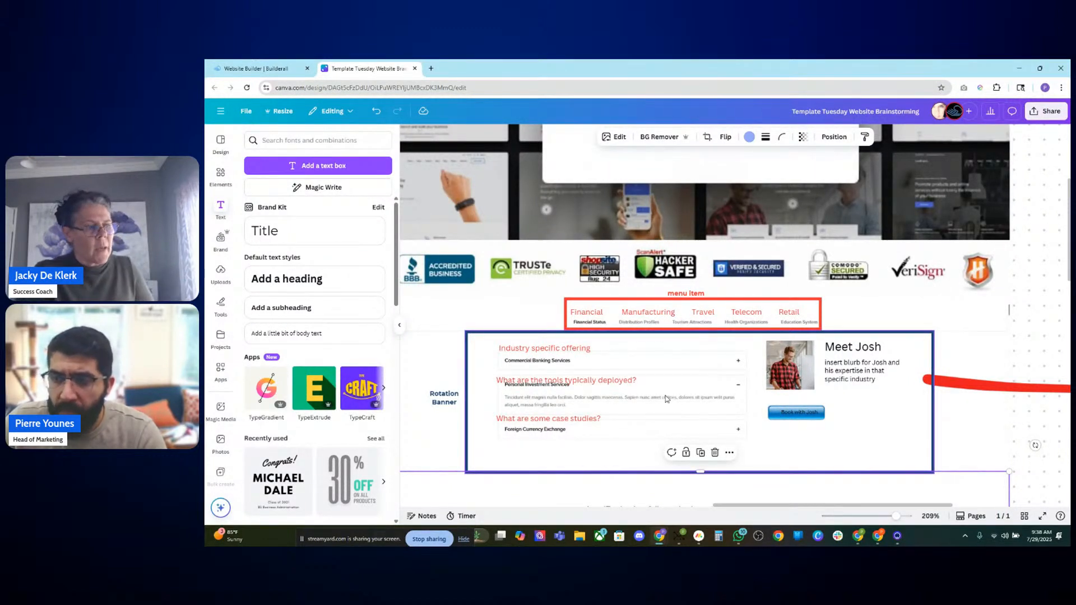
left_click(554, 350)
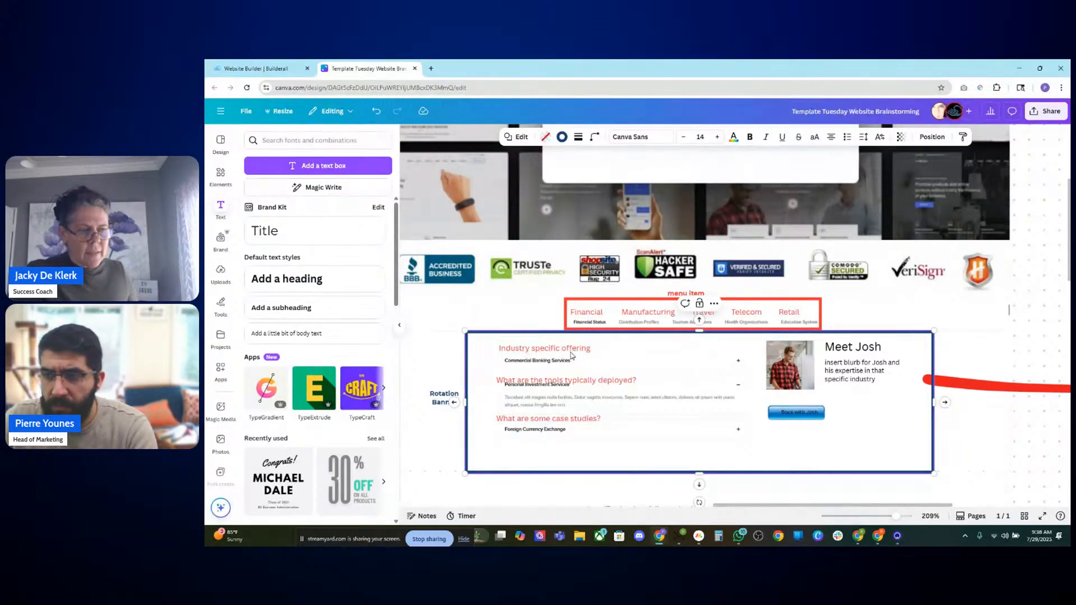
left_click(568, 344)
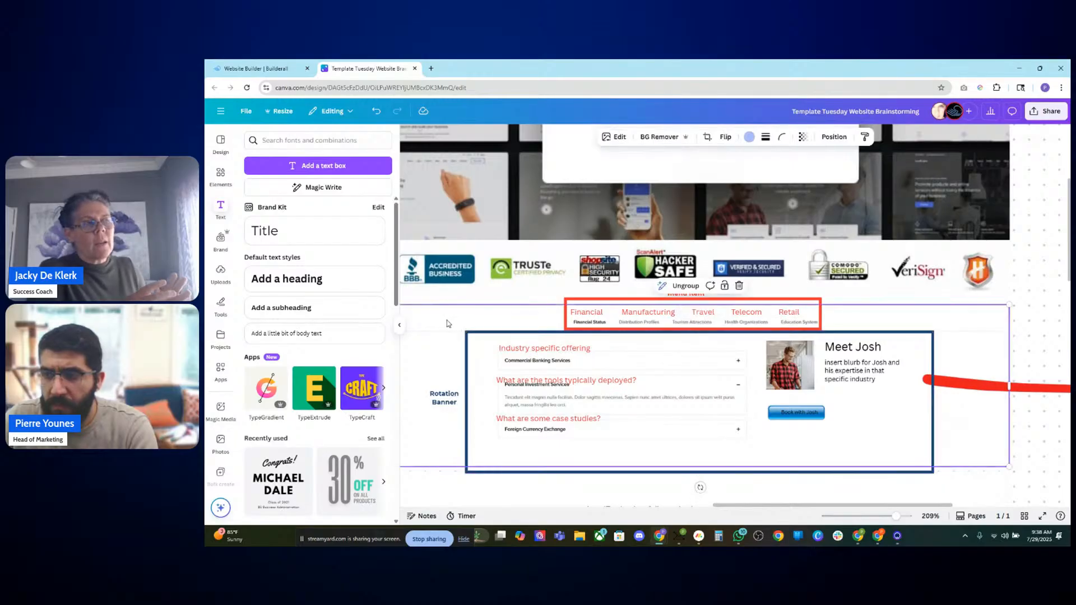
left_click(570, 357)
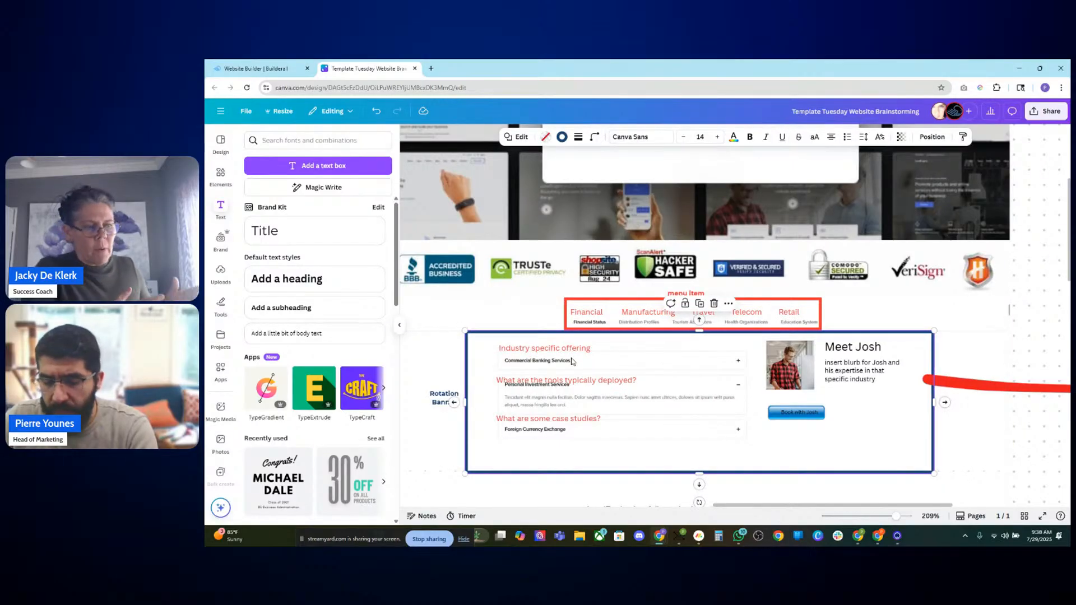
left_click(574, 356)
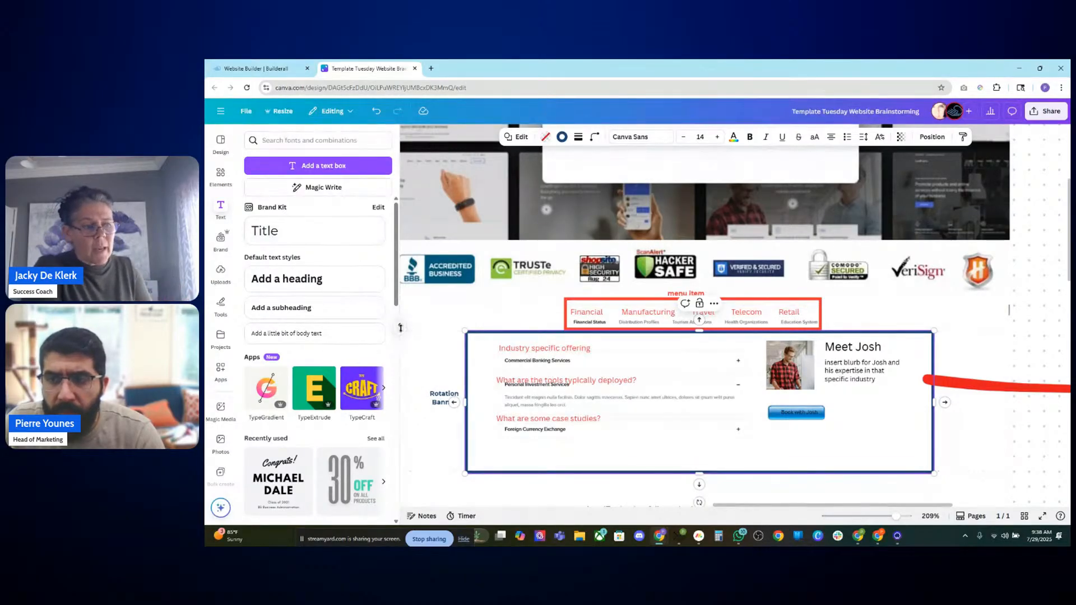
Step: Add a yellow sticky note reading "Accordion for FAQ Inside the rotation banner"
left_click(220, 208)
left_click(221, 175)
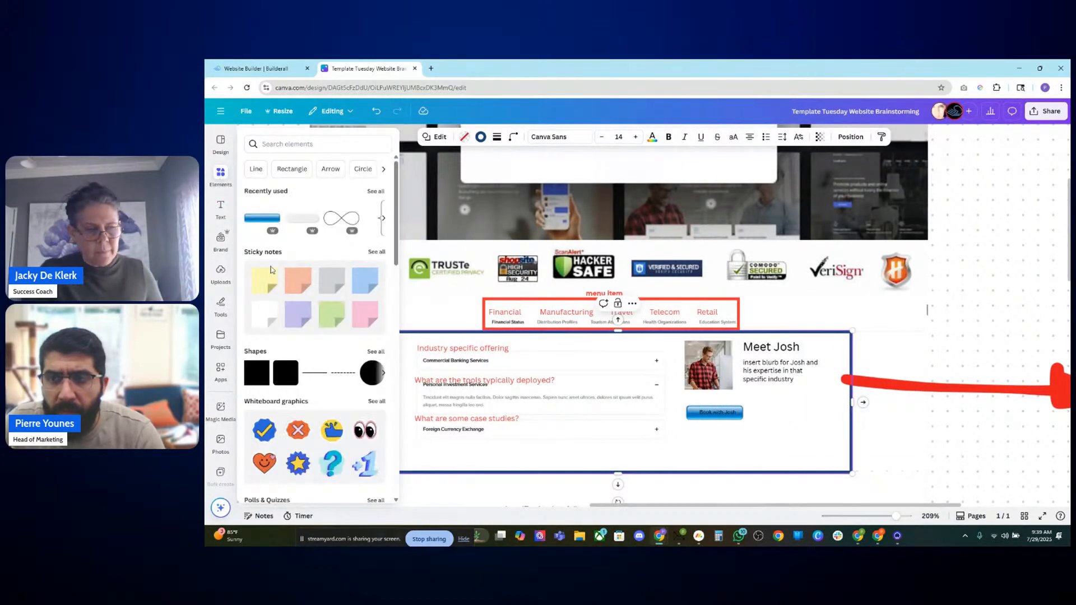
left_click(270, 275)
left_click(270, 277)
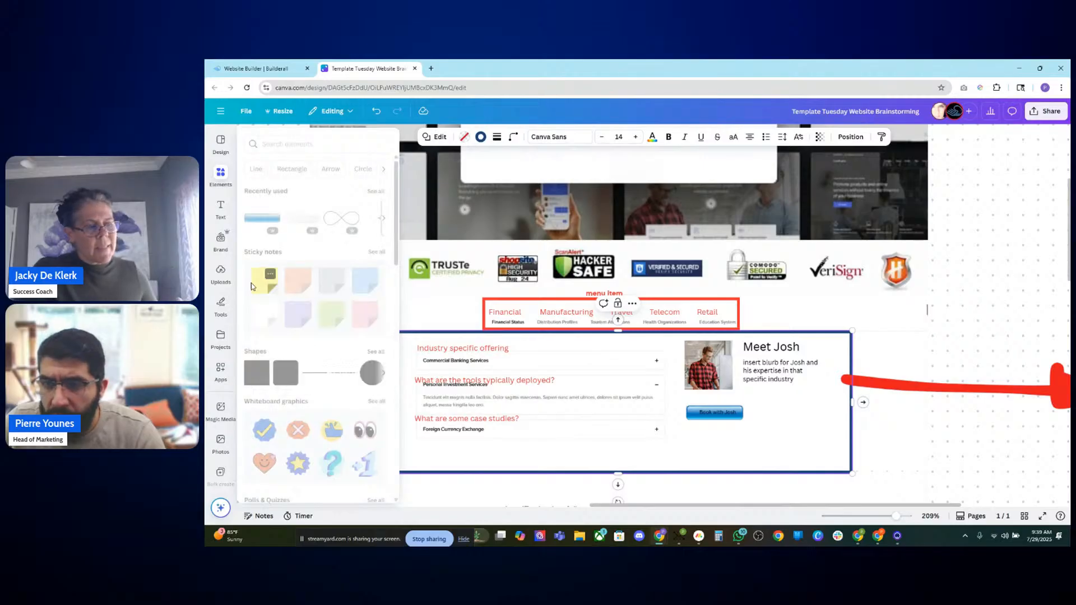
left_click(264, 281)
type("A")
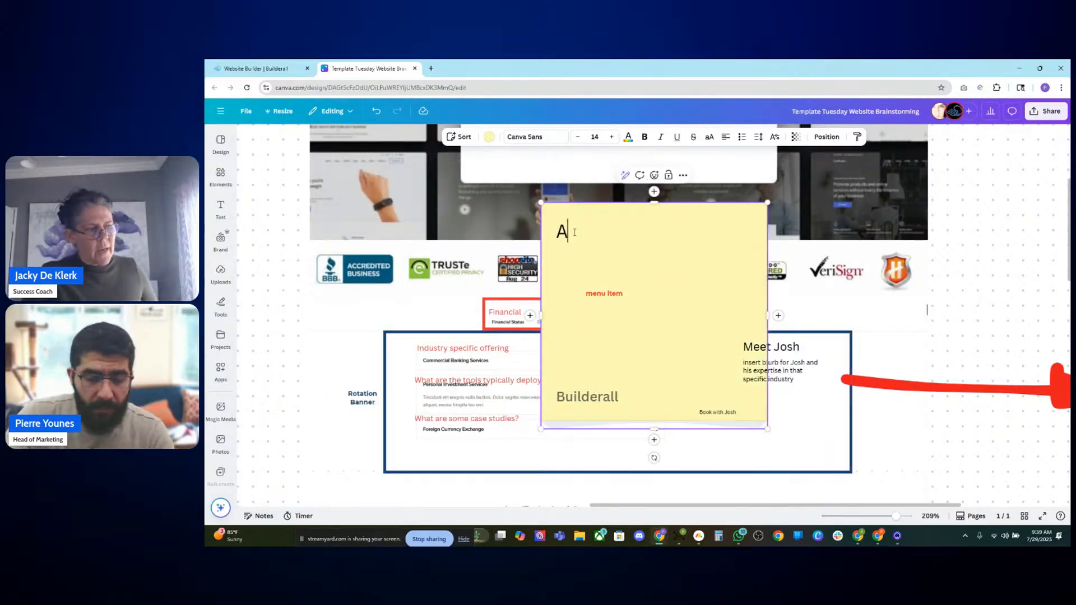
type("ccorni")
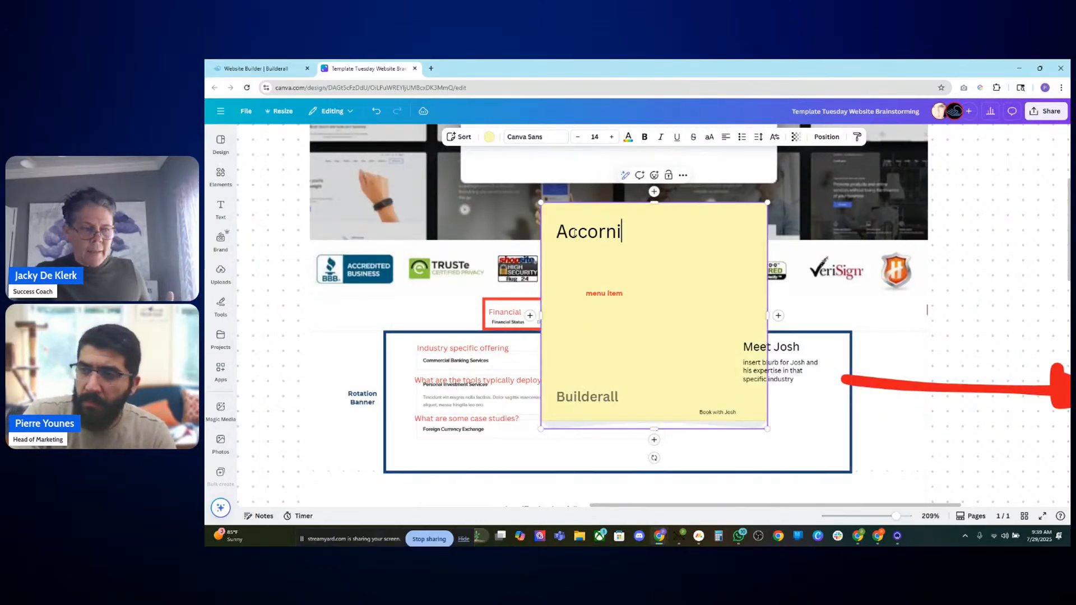
key("BackSpace")
key("BackSpace")
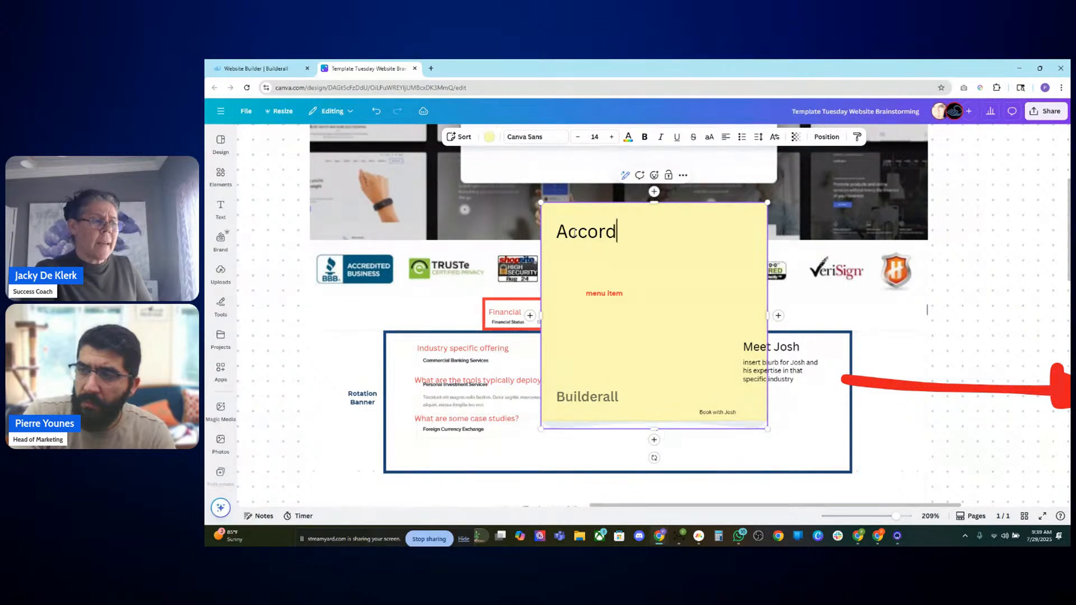
type("ion for")
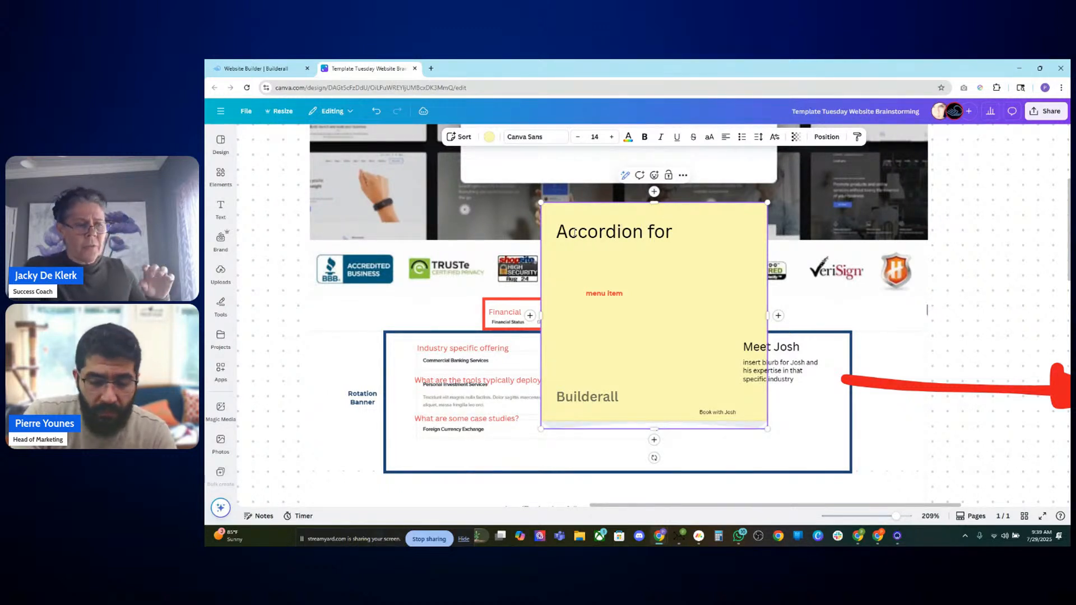
type(" FAW")
key("BackSpace")
type("Q ")
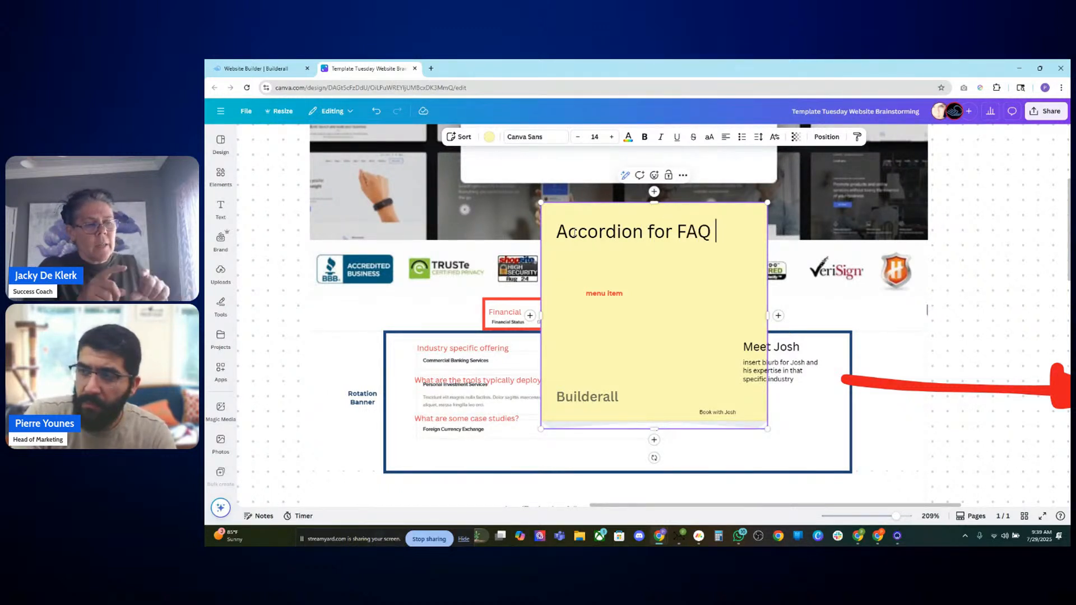
type("Inside ")
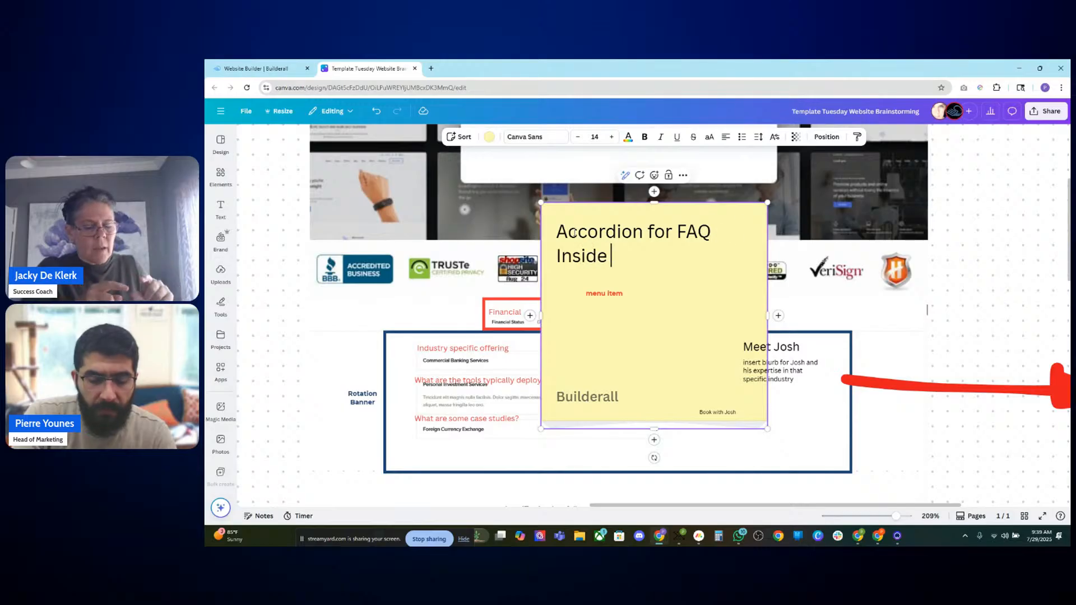
type("the roation b")
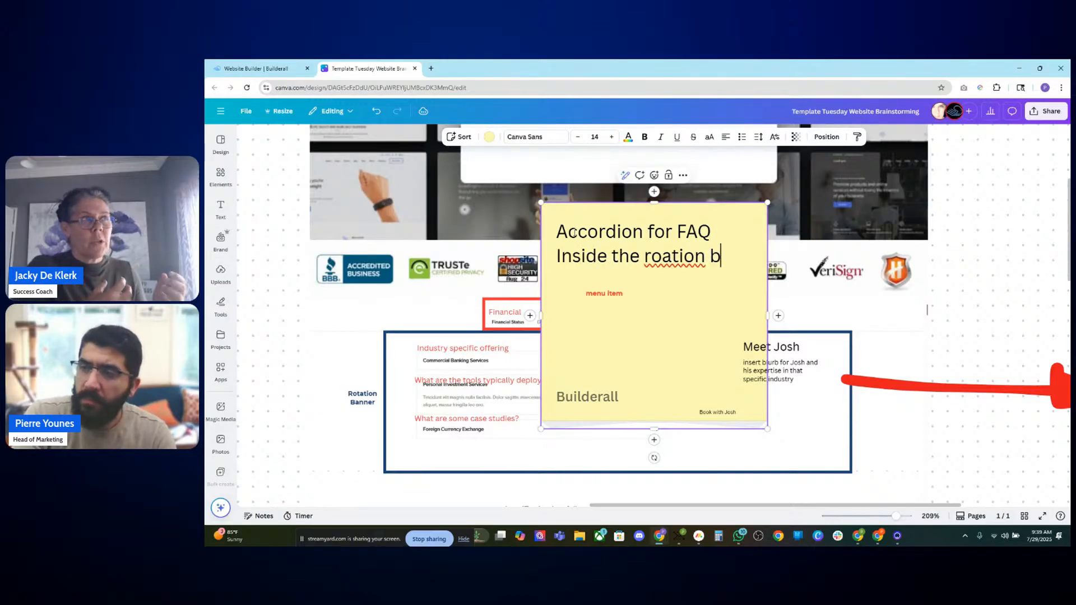
type("annet")
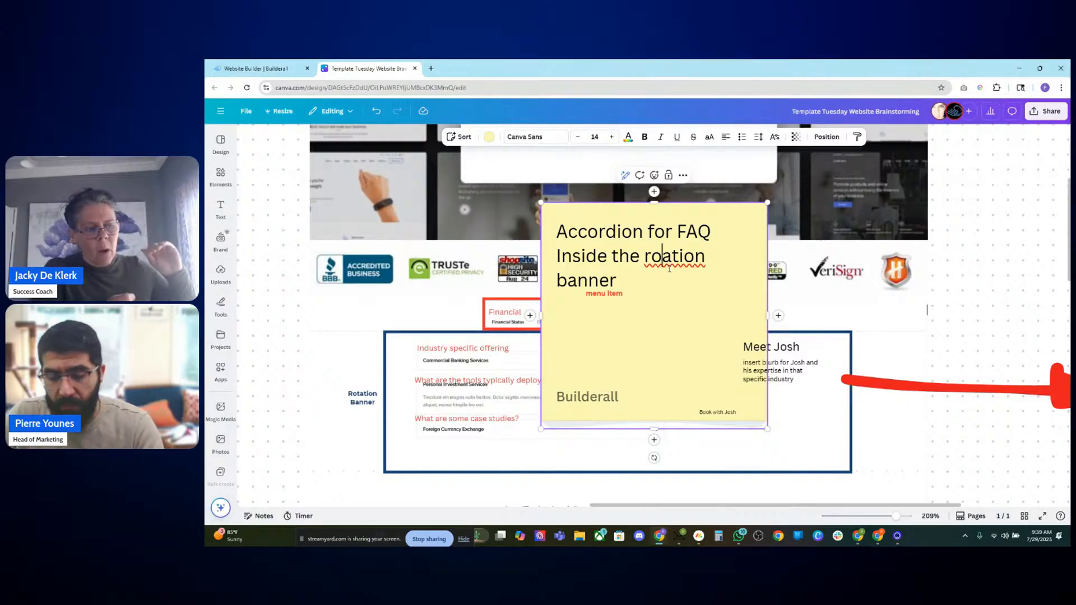
type("t")
Step: Shrink the sticky note and place it over the accordion inside the section frame
left_click_drag(767, 429, 528, 438)
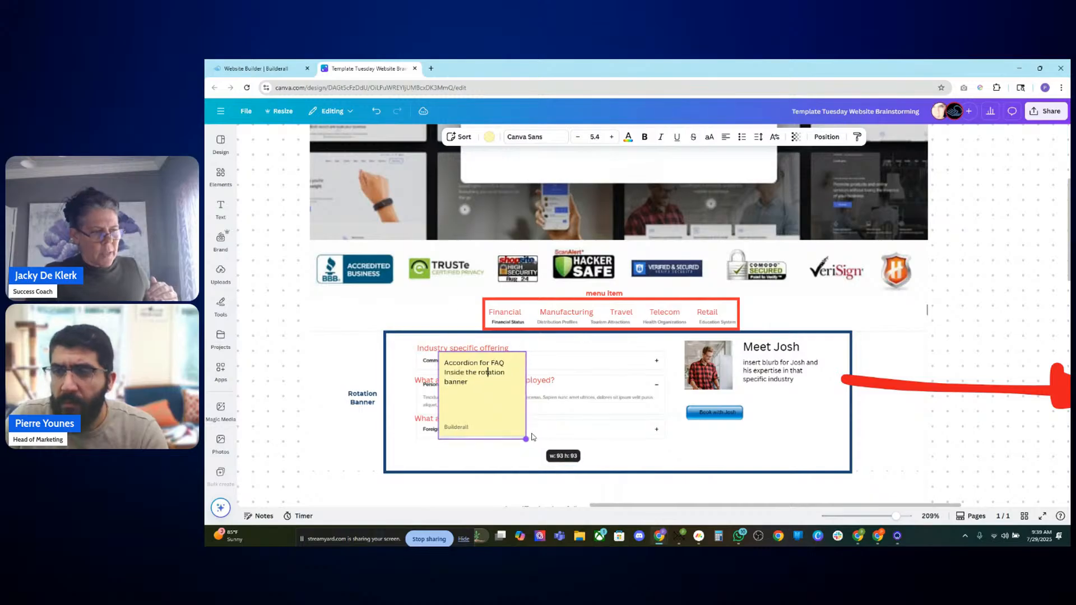
left_click_drag(478, 405, 513, 401)
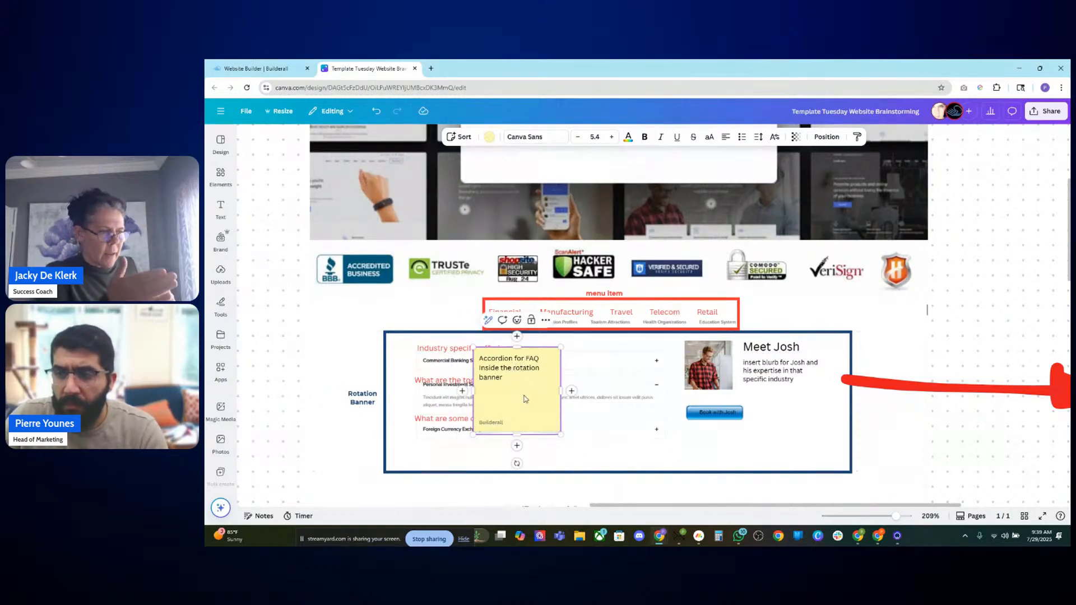
double_click(505, 368)
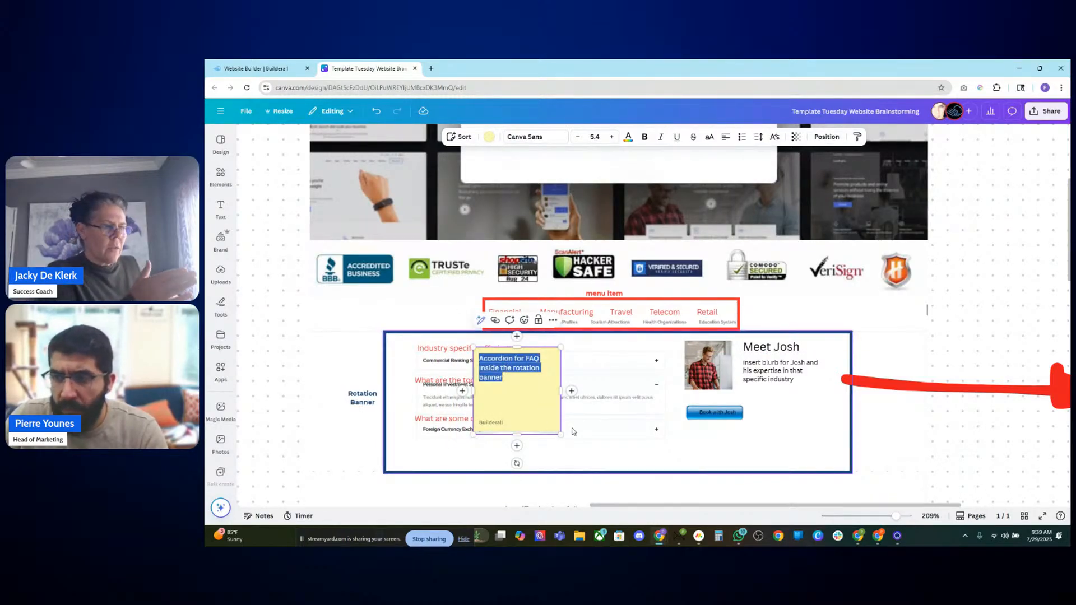
left_click(588, 445)
left_click_drag(543, 422, 540, 427)
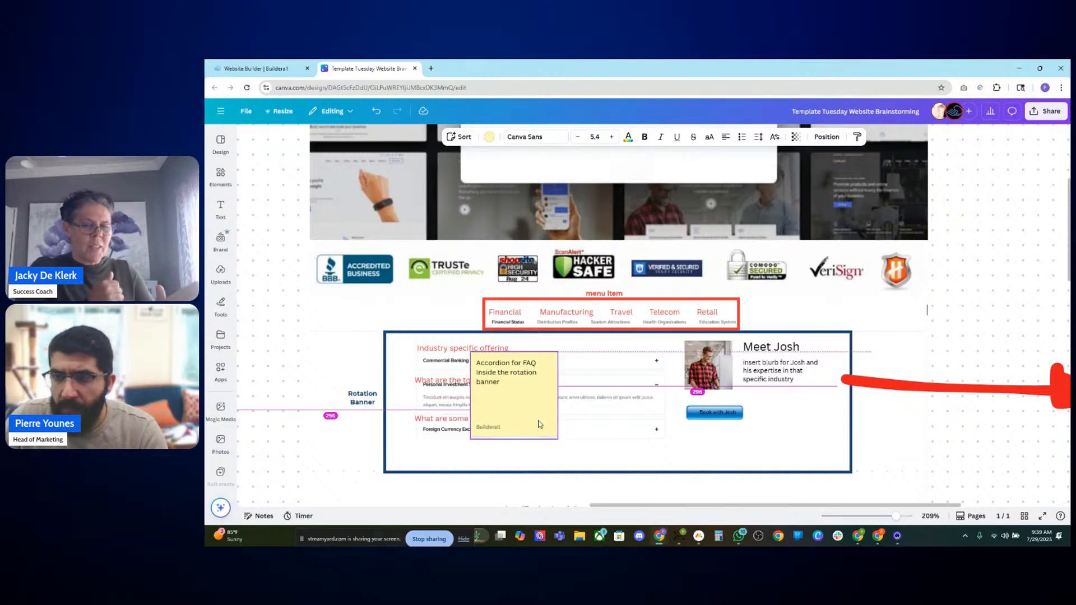
left_click(981, 453)
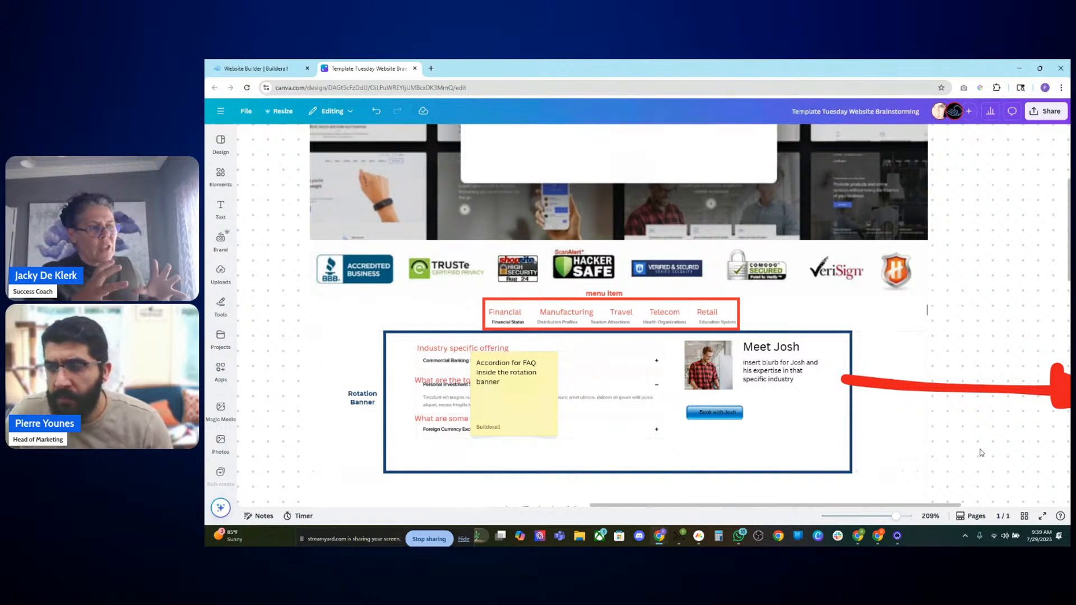
left_click_drag(524, 390, 793, 424)
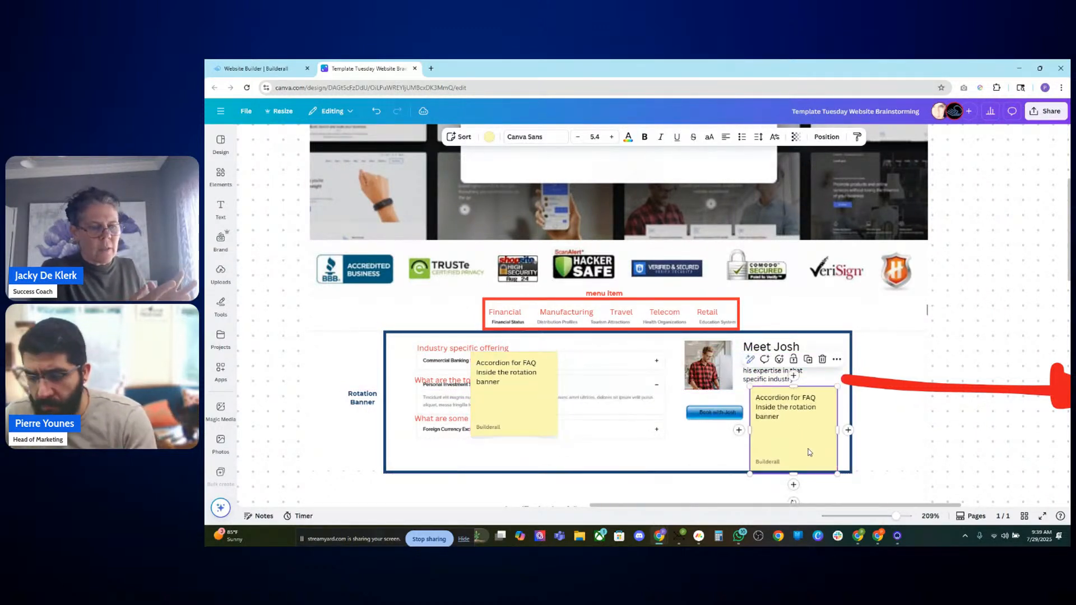
key("Delete")
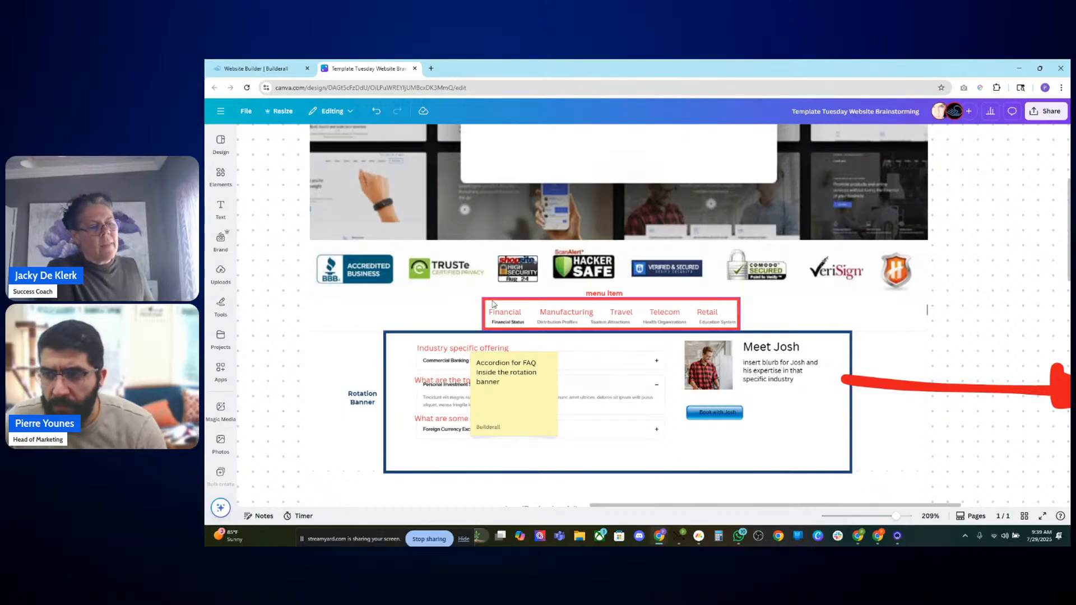
Step: Duplicate the red frame around the Meet Josh card, resize it to fit, and set its border colour to green
left_click_drag(491, 305, 689, 343)
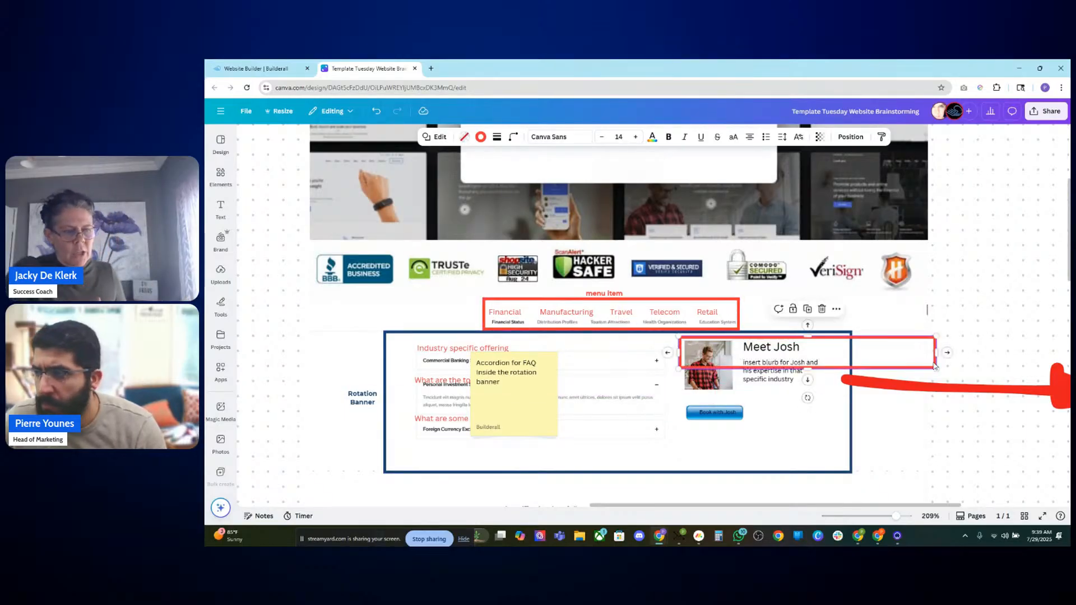
left_click_drag(934, 374, 831, 449)
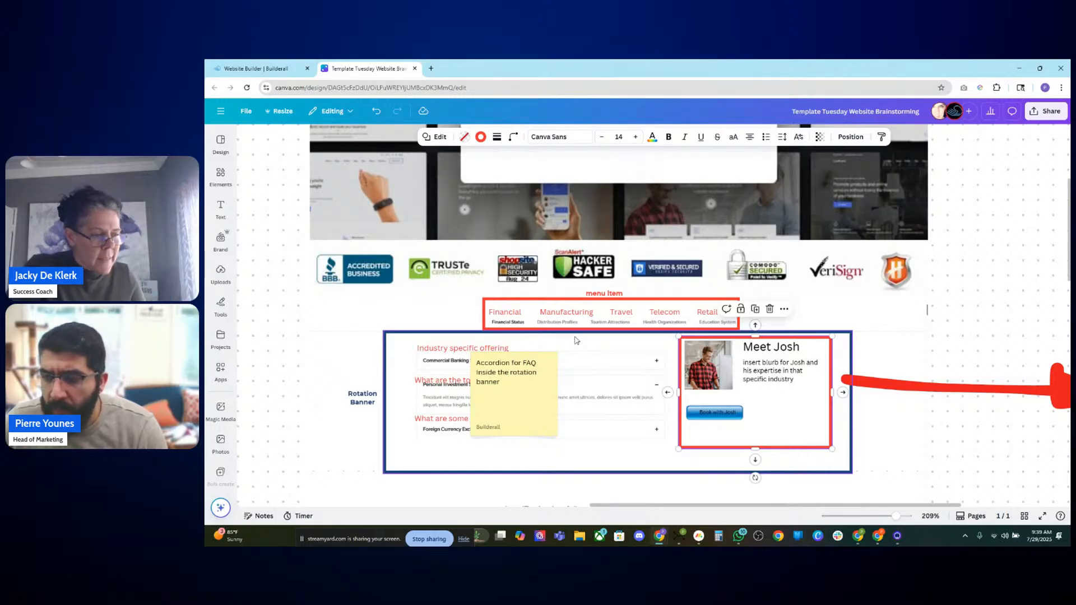
left_click(480, 137)
left_click(253, 447)
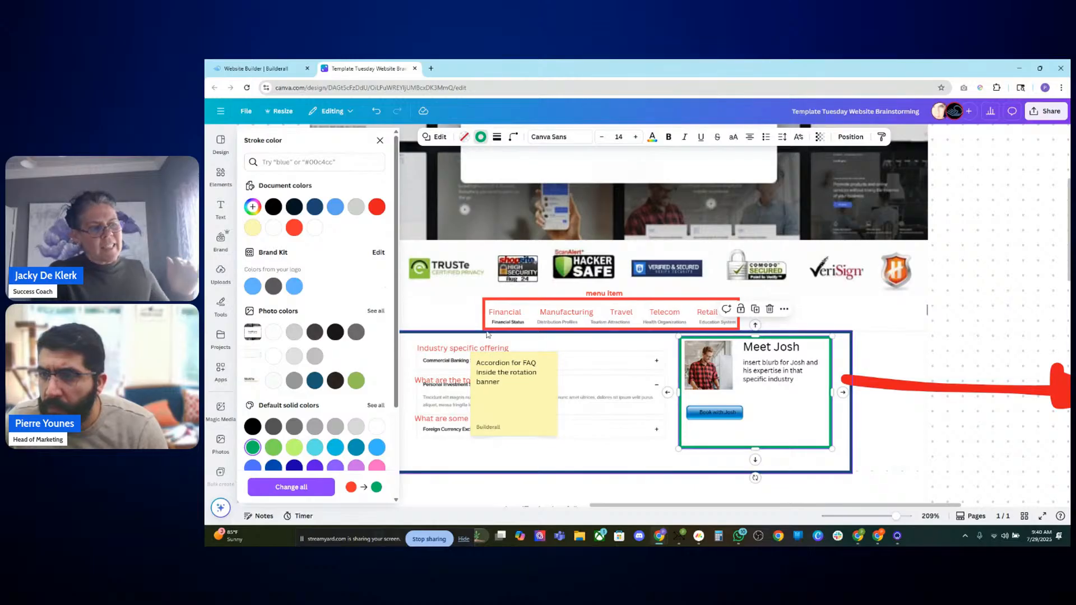
Step: Duplicate the "menu item" label into the green frame beside the Book with Josh button
left_click(606, 294)
left_click_drag(609, 297, 791, 424)
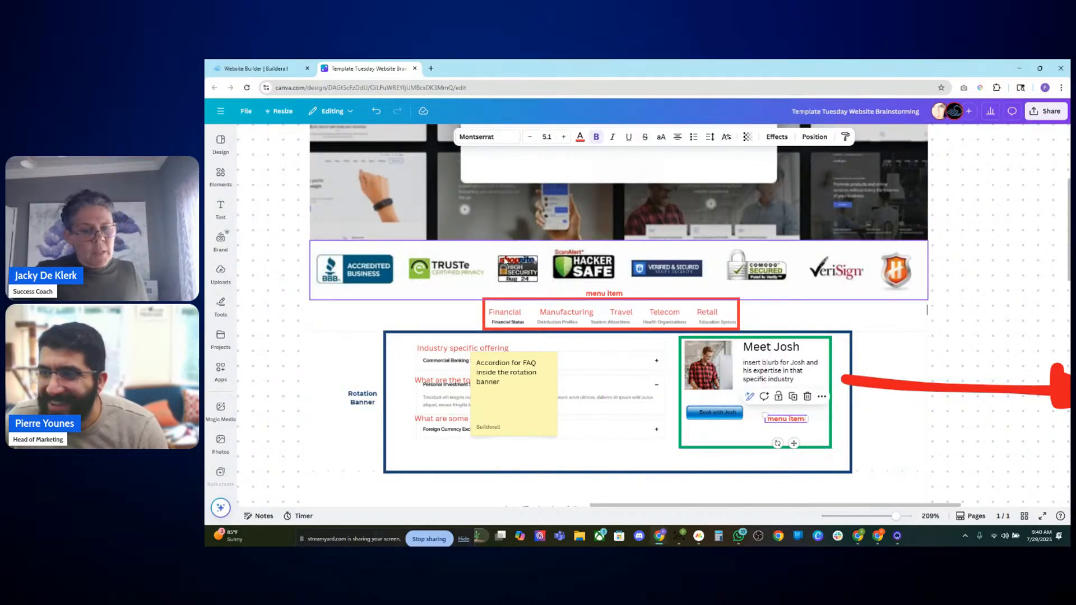
Step: Set the copied label's text colour to a dark green
left_click(580, 137)
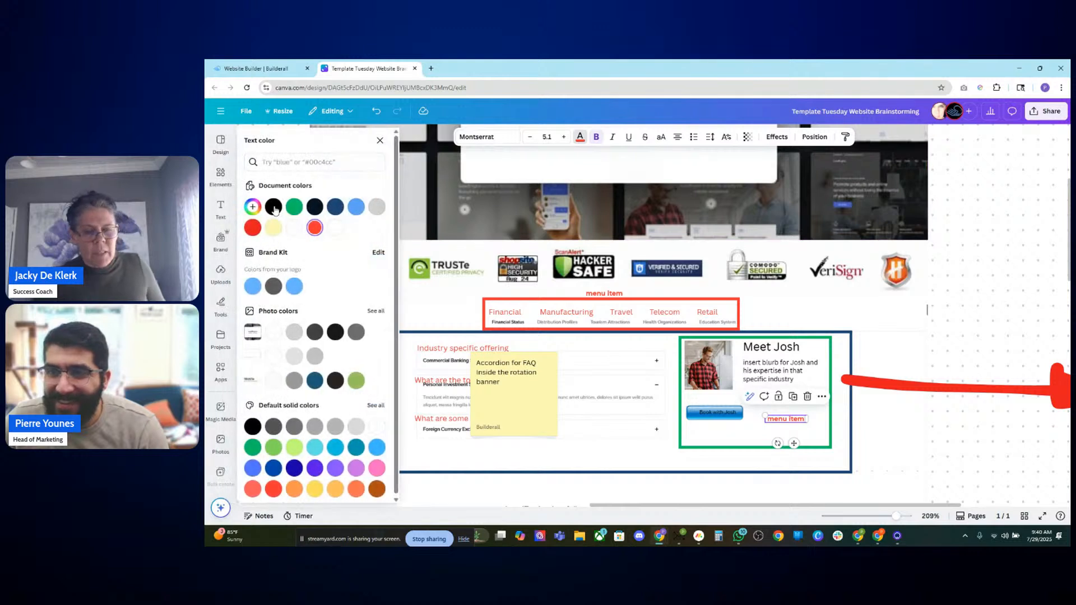
left_click(293, 207)
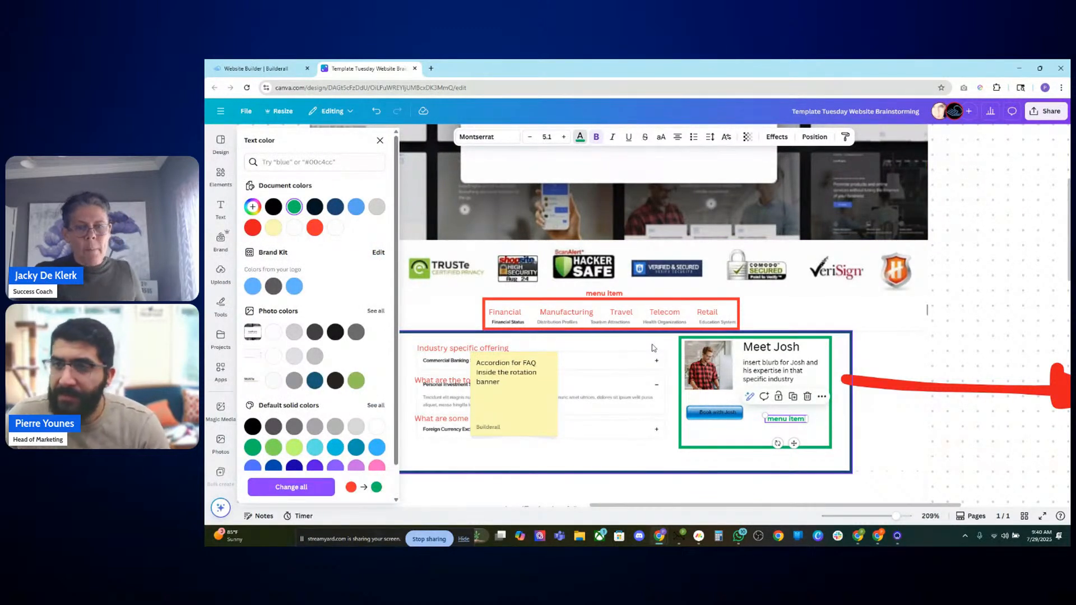
left_click(252, 448)
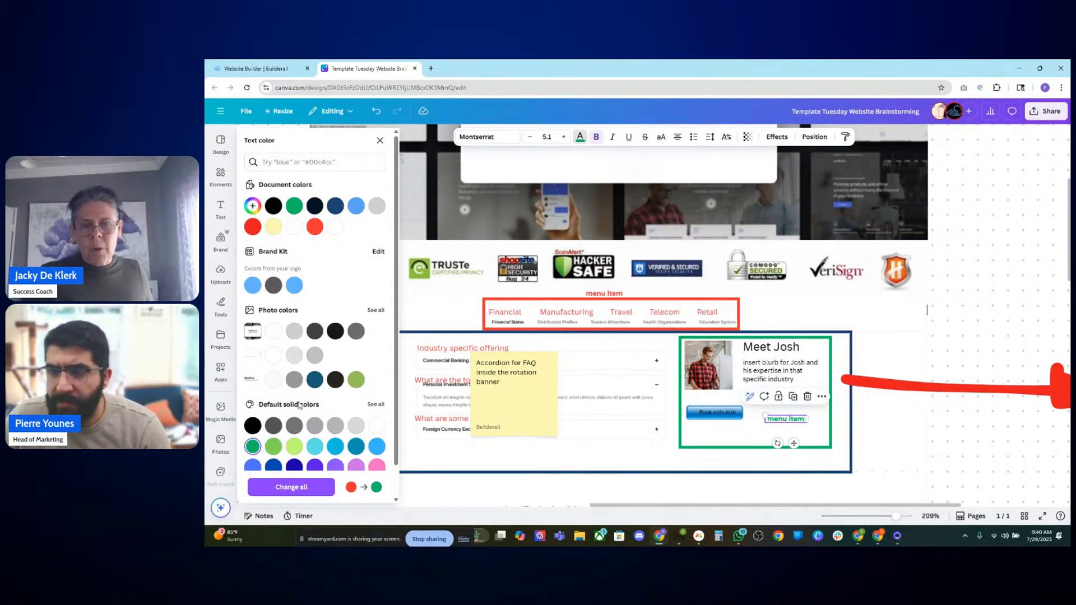
scroll(327, 405, "down", 1)
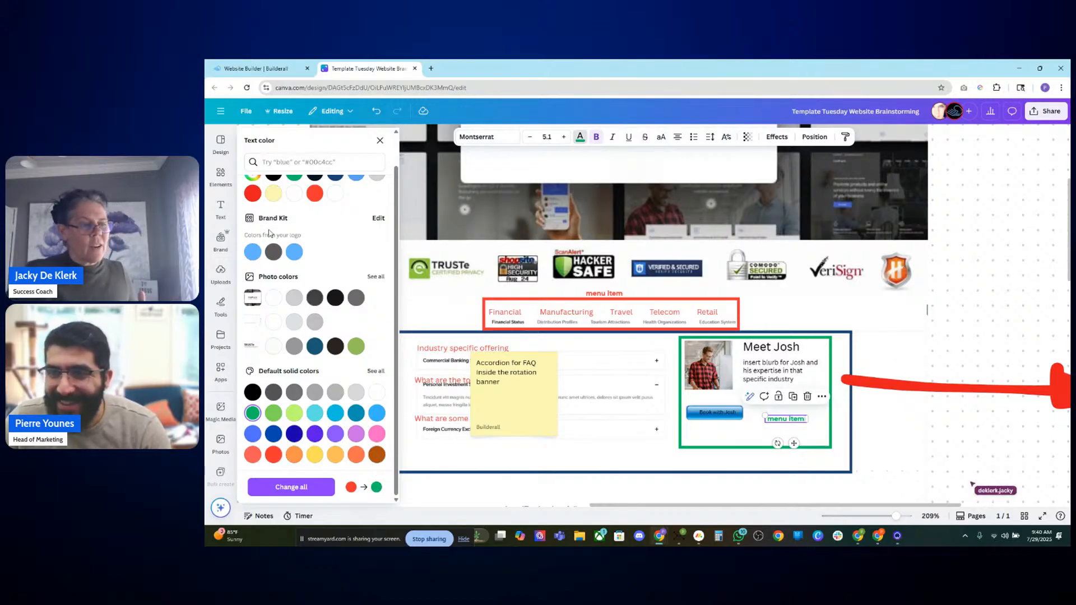
scroll(314, 314, "up", 1)
left_click(253, 207)
mouse_move(308, 256)
left_mouse_down()
mouse_move(298, 249)
mouse_move(320, 251)
left_mouse_up()
Step: Rewrite the copied label to read "Representative bio banner"
double_click(785, 419)
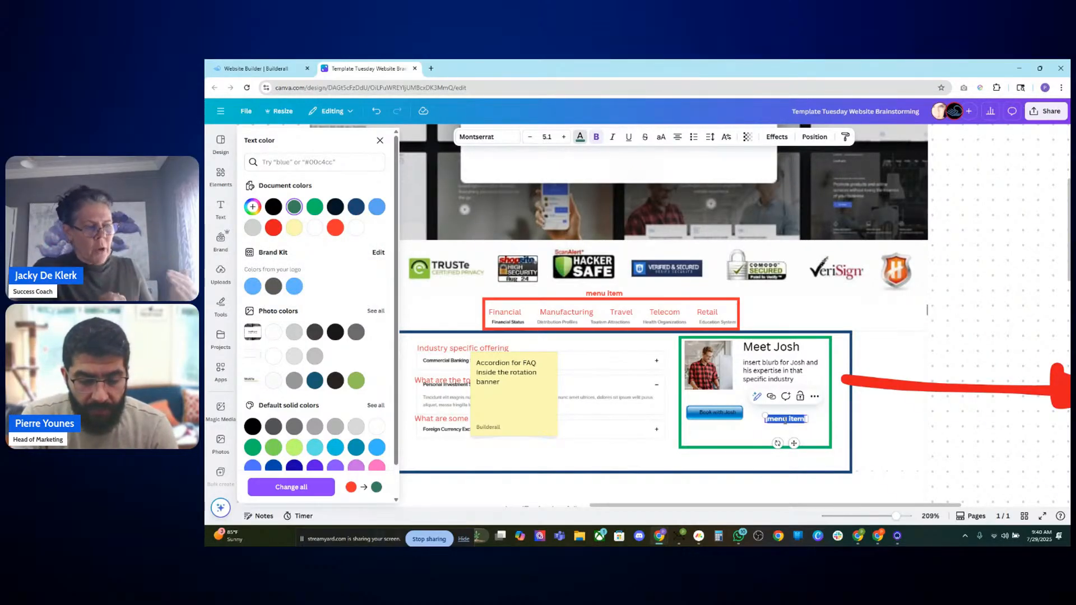
type("Rrepre")
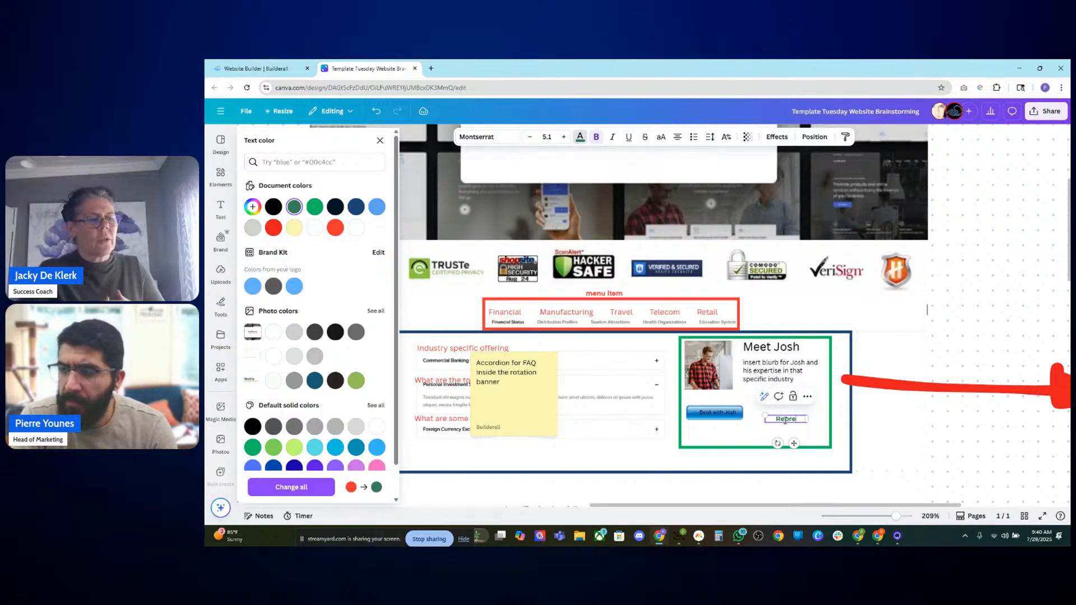
type("sentative")
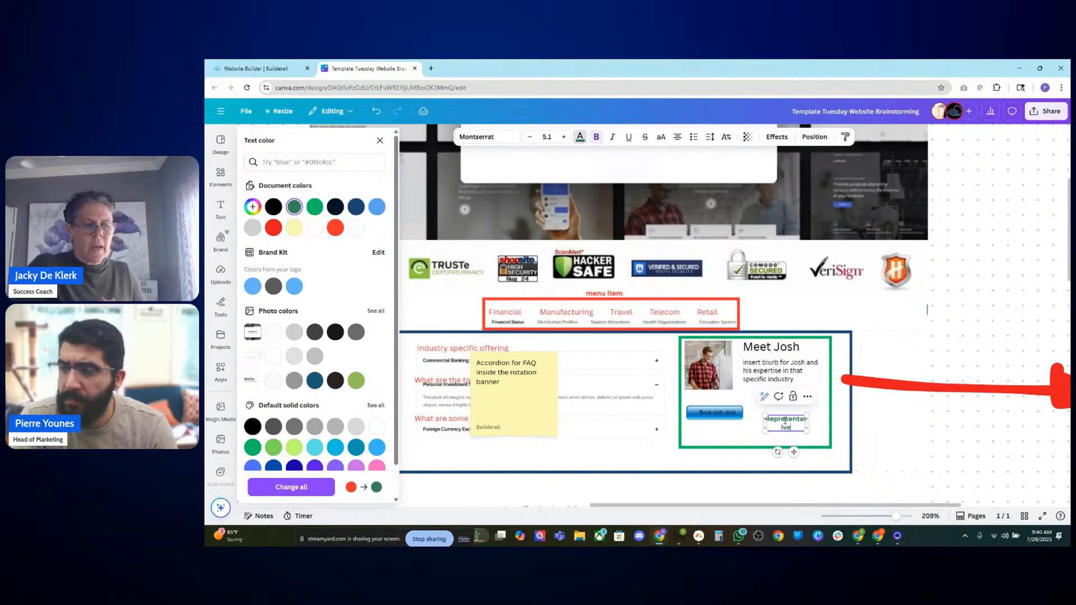
type(" banner")
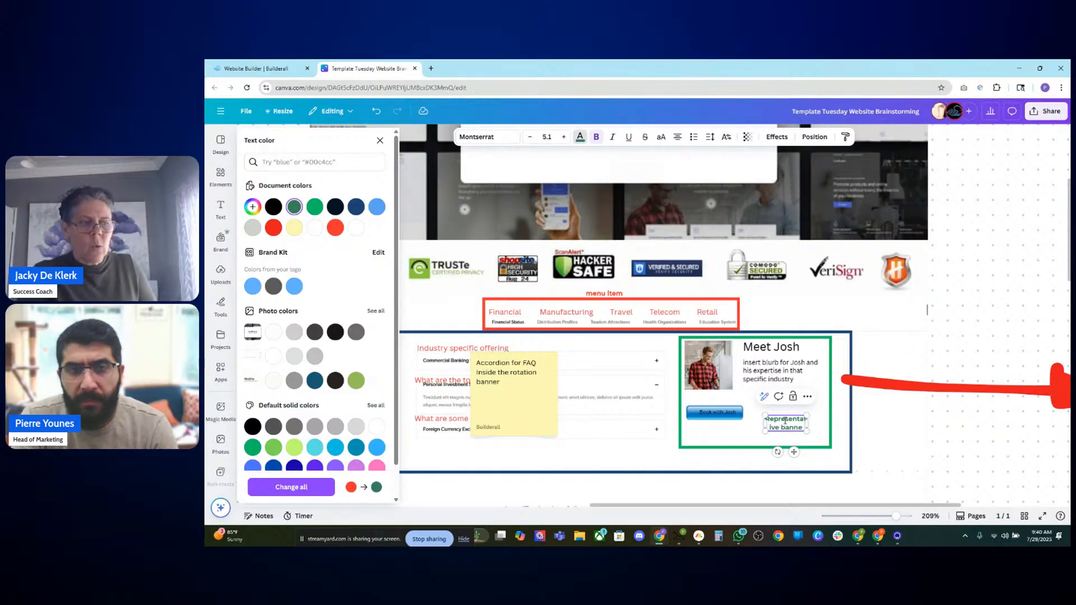
key("BackSpace")
key("BackSpace")
key("BackSpace")
key("BackSpace")
key("BackSpace")
key("BackSpace")
type("bio")
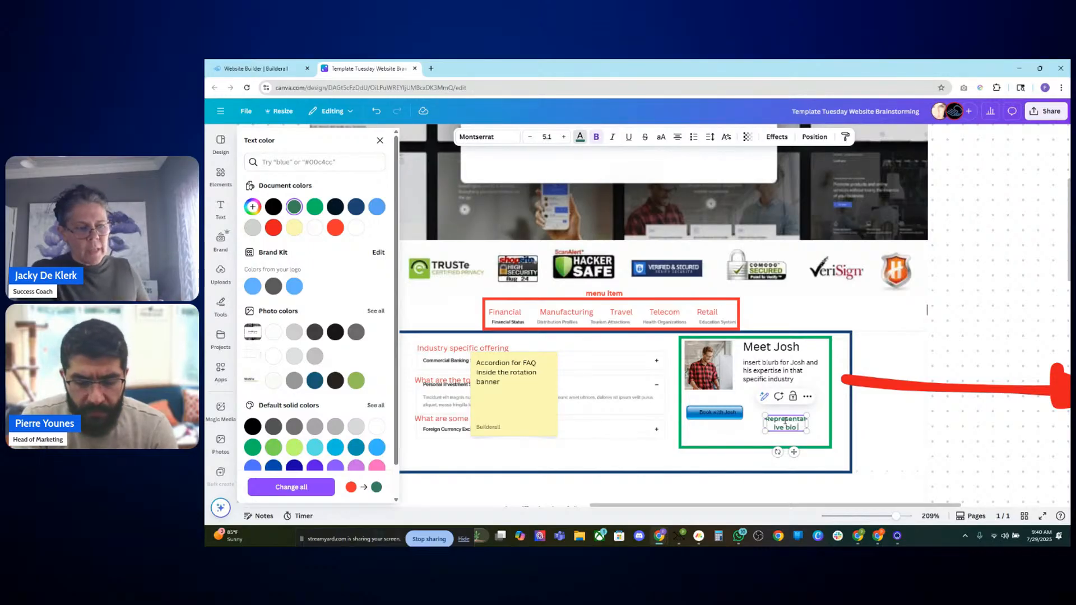
type(" banner")
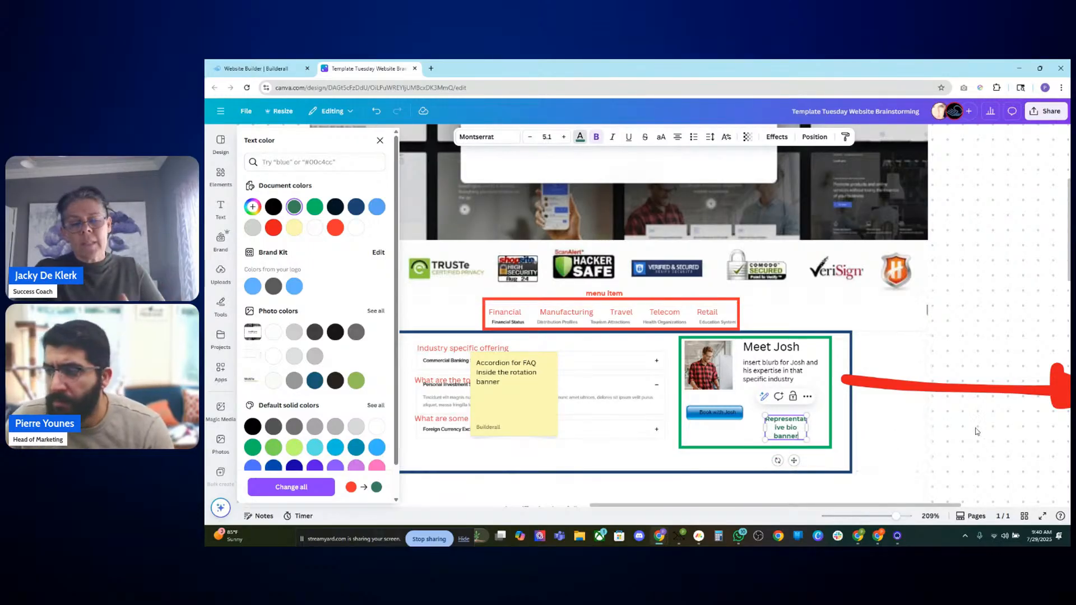
Step: Widen the "Representative bio banner" text box slightly
key("Escape")
left_click(794, 429)
left_click_drag(807, 427, 820, 428)
left_click(969, 441)
scroll(969, 441, "down", 3)
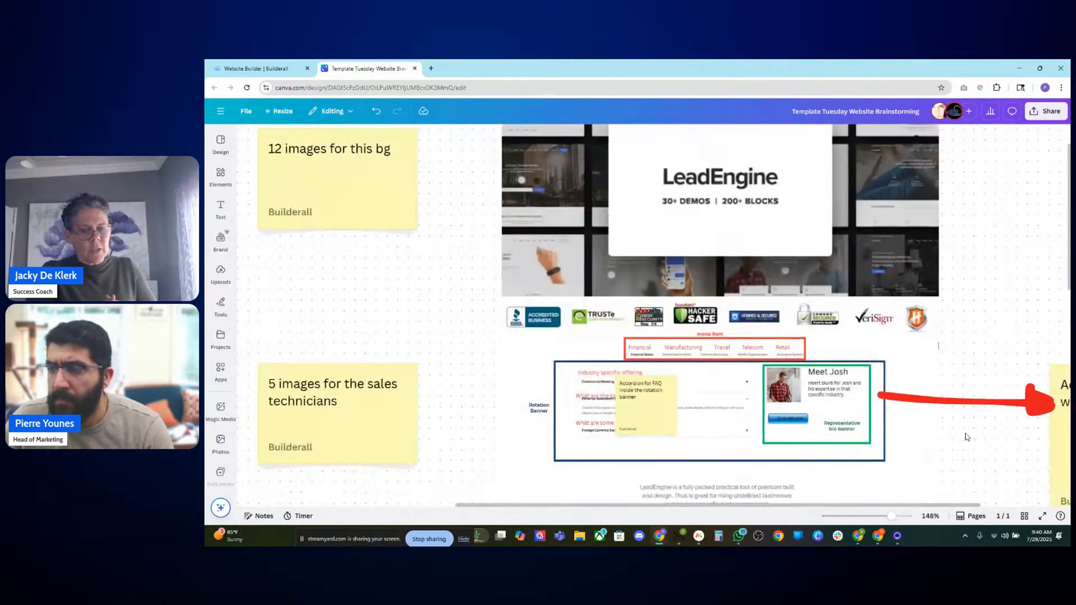
scroll(969, 453, "up", 4)
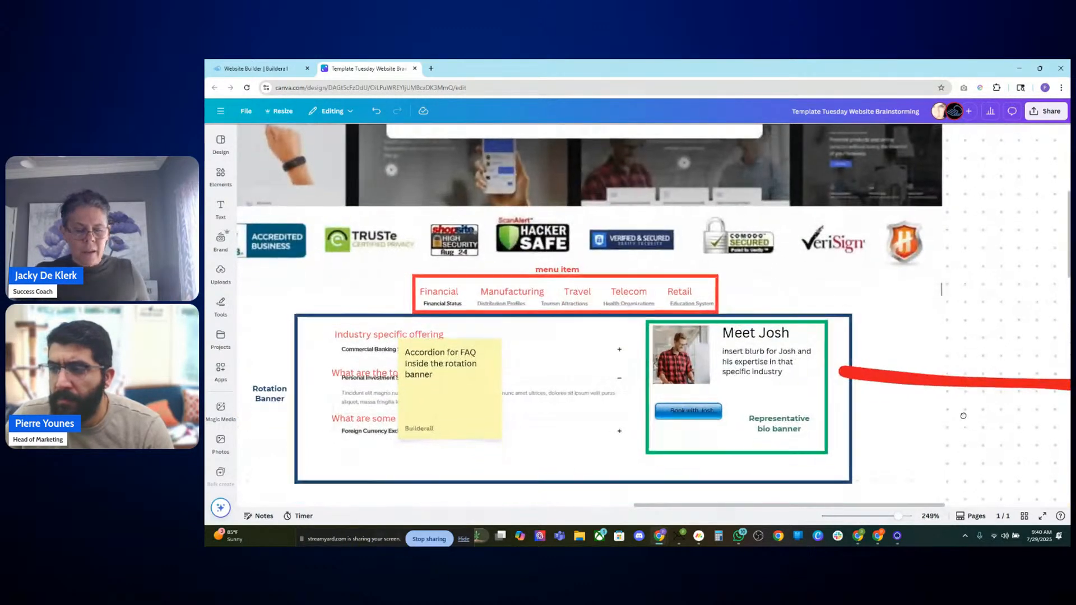
Step: Shift the FAQ sticky note slightly right over the accordion
left_click(490, 404)
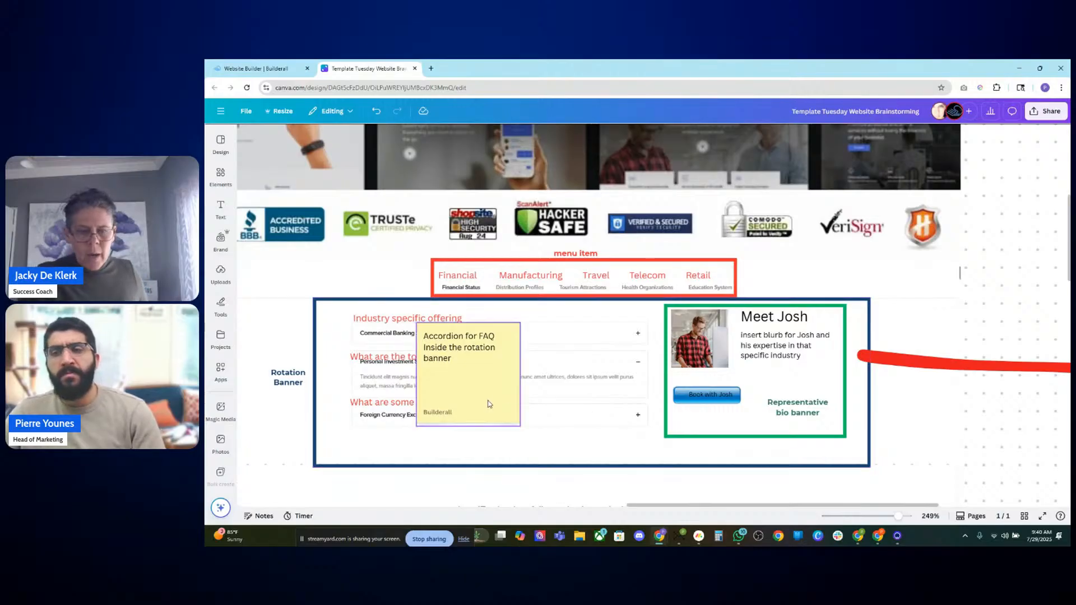
left_click_drag(491, 401, 529, 399)
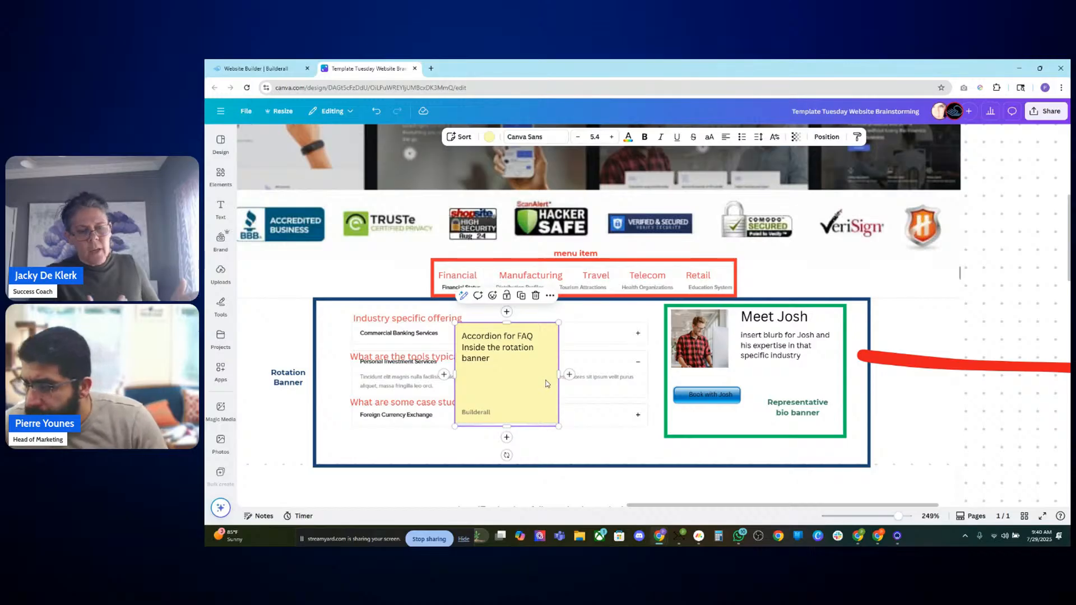
Step: Copy the annotated rotation banner section with its frames, labels, sticky note and arrow, and paste it onto empty board space
left_click(336, 443)
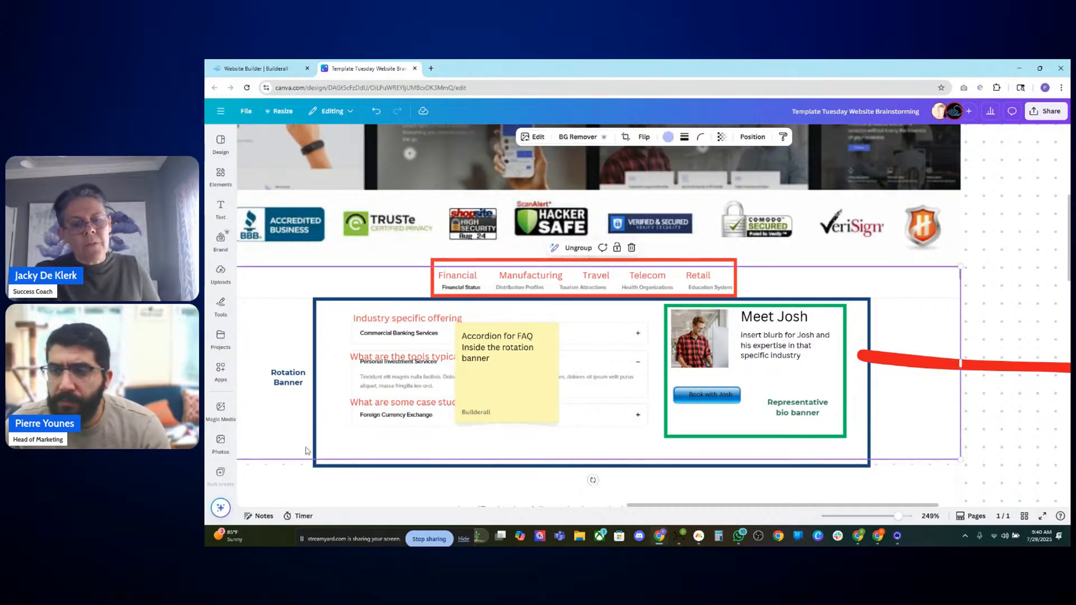
scroll(336, 443, "down", 3)
scroll(340, 441, "down", 1)
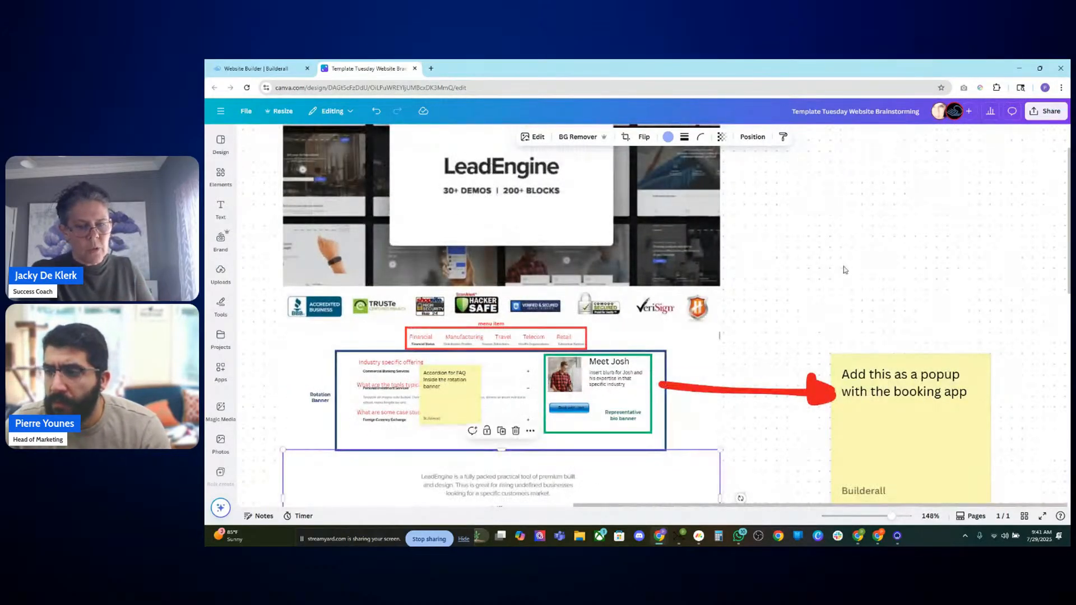
left_click(842, 271)
scroll(840, 273, "left", 1)
left_click_drag(320, 319, 699, 439)
left_click(759, 302, "shift")
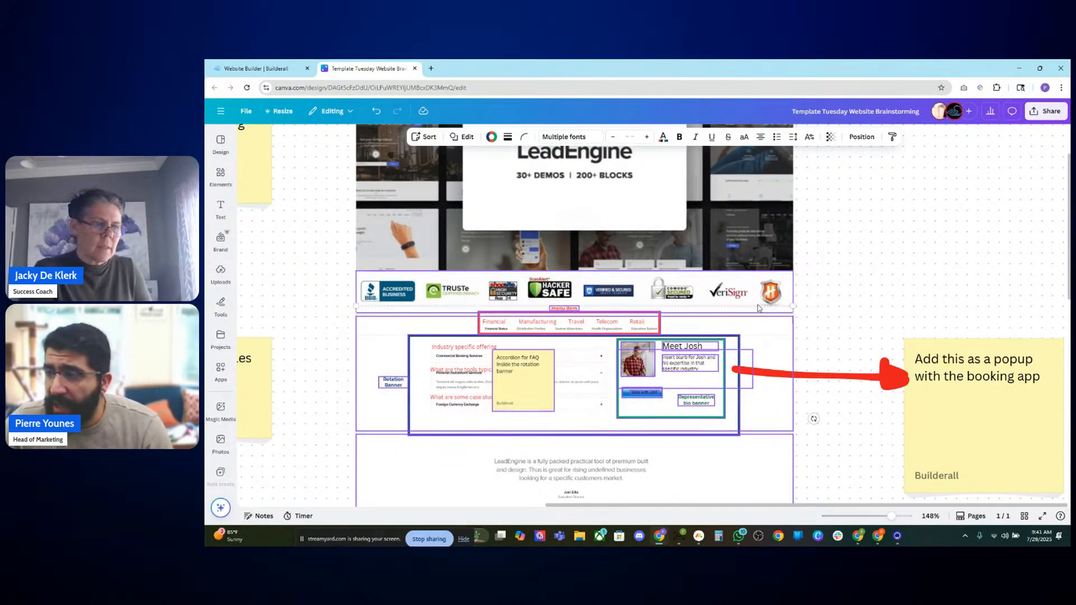
left_click(844, 374, "shift")
left_click(827, 379, "shift")
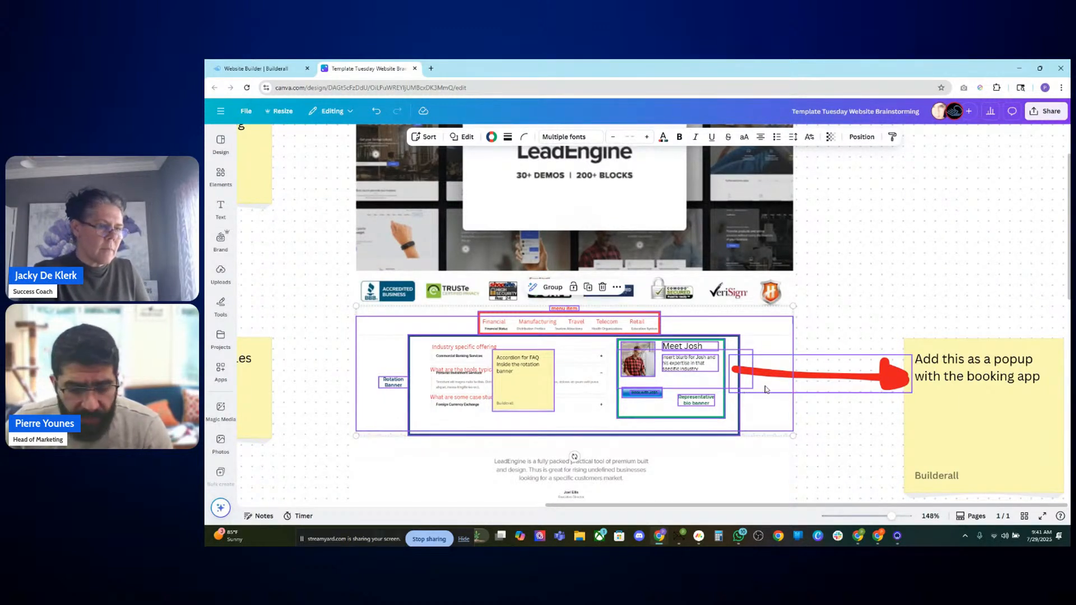
left_click(325, 366)
left_click_drag(328, 380, 1046, 103)
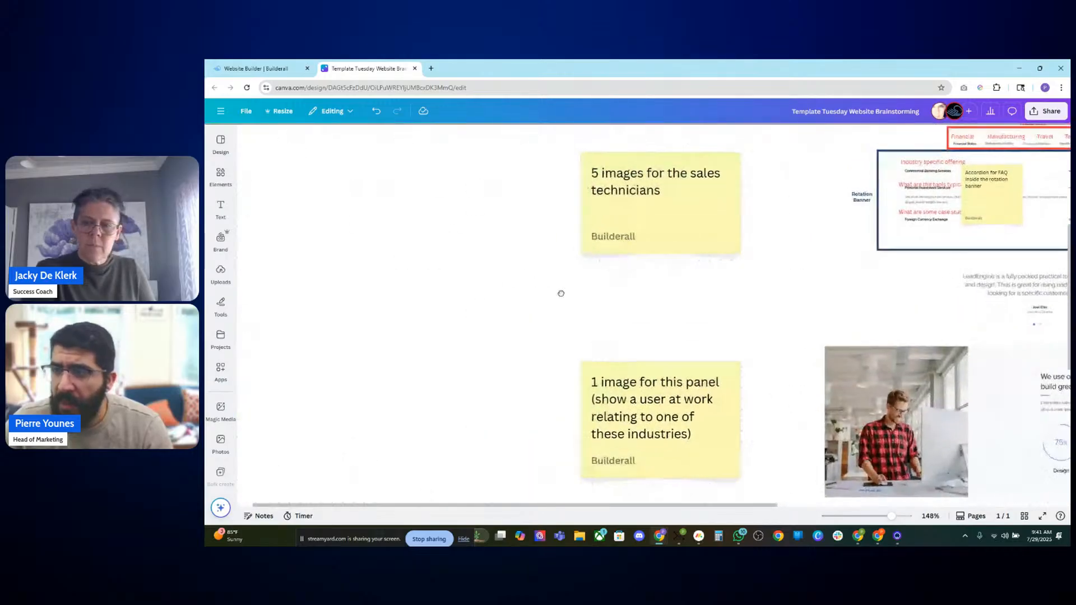
left_click_drag(562, 293, 858, 411)
left_click_drag(595, 347, 730, 306)
key("ctrl+v")
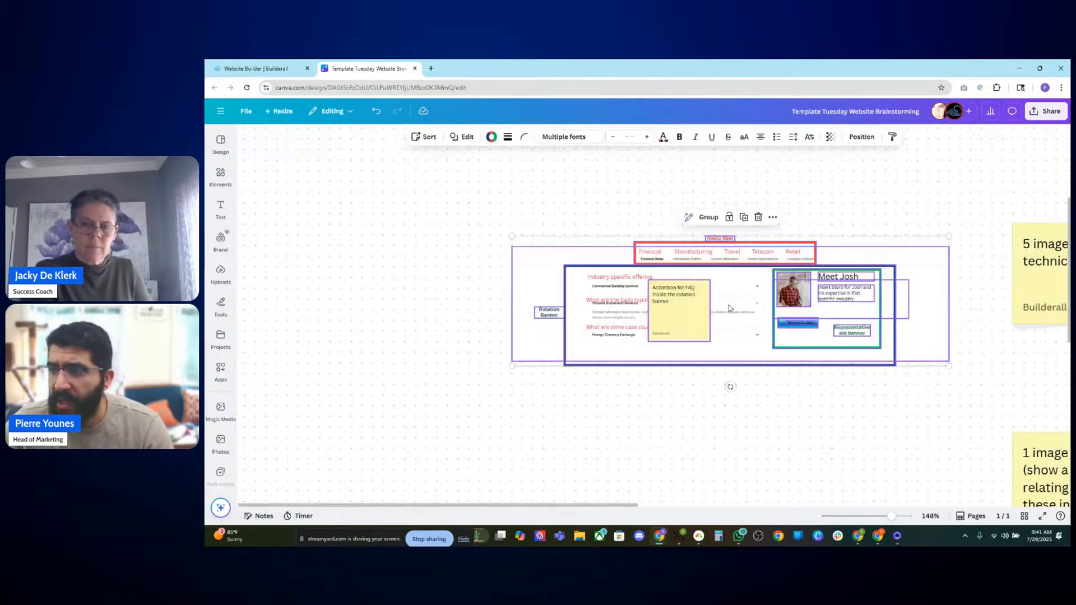
Step: Select the pasted copy and reposition it on the board
left_click(693, 416)
left_click_drag(493, 196, 902, 415)
left_click_drag(860, 349, 710, 371)
left_click(789, 475)
scroll(675, 382, "up", 4)
scroll(700, 470, "left", 3)
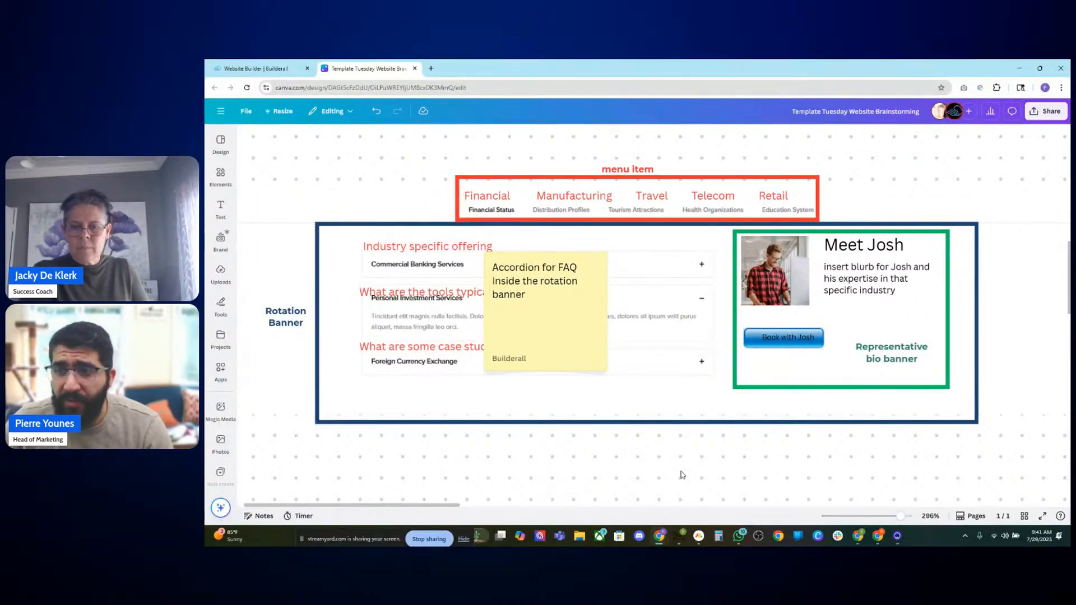
Step: Make the sticky note's text bold and raise the "Representative bio banner" label slightly
mouse_move(567, 336)
left_mouse_down()
mouse_move(510, 337)
mouse_move(579, 335)
left_mouse_up()
double_click(579, 335)
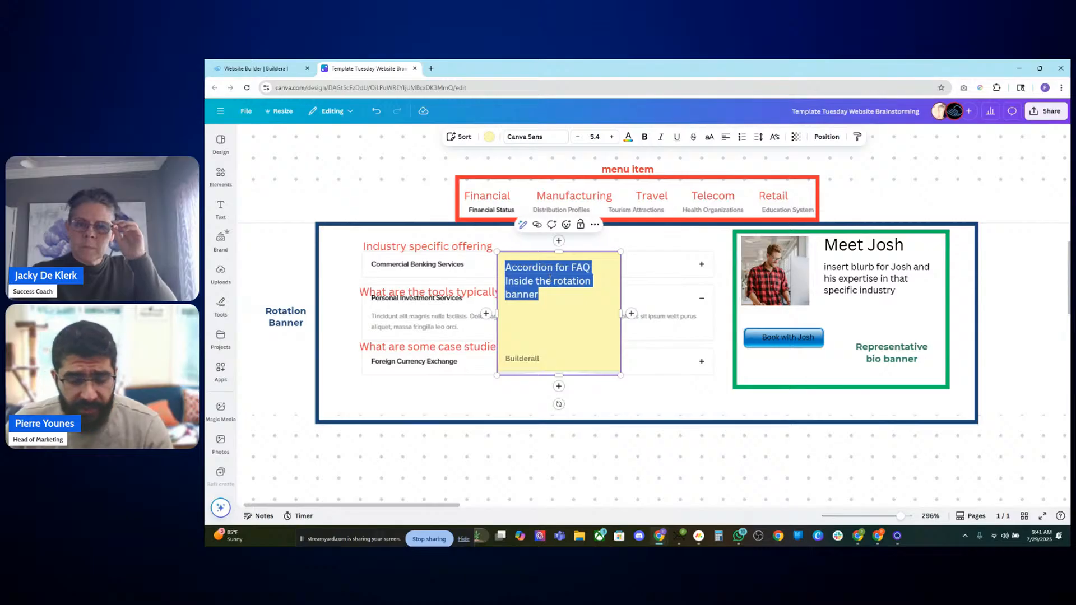
left_click(602, 489)
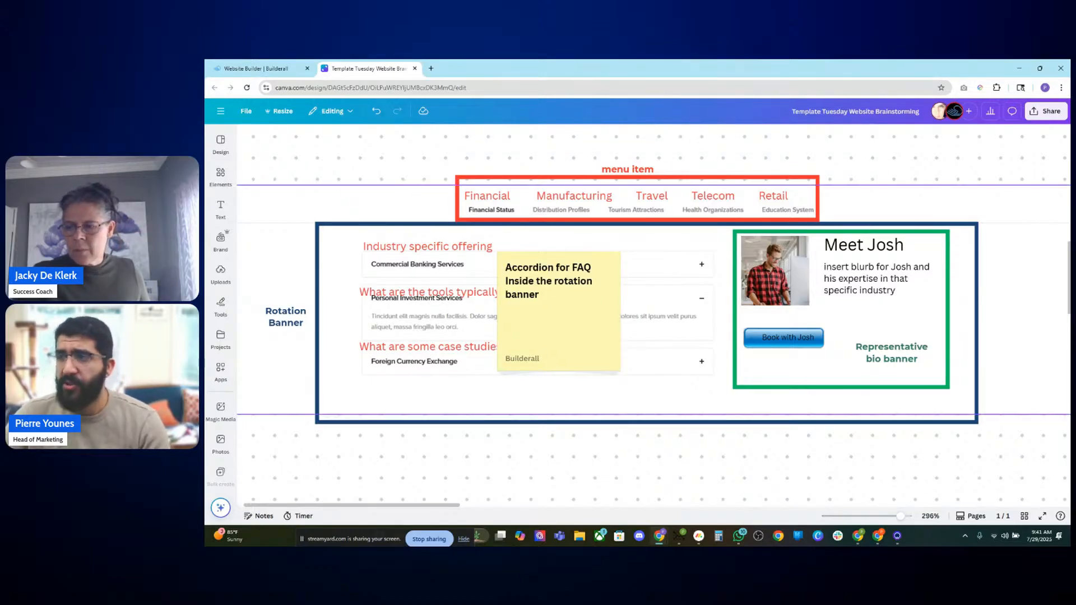
left_click_drag(880, 357, 881, 344)
left_click(694, 481)
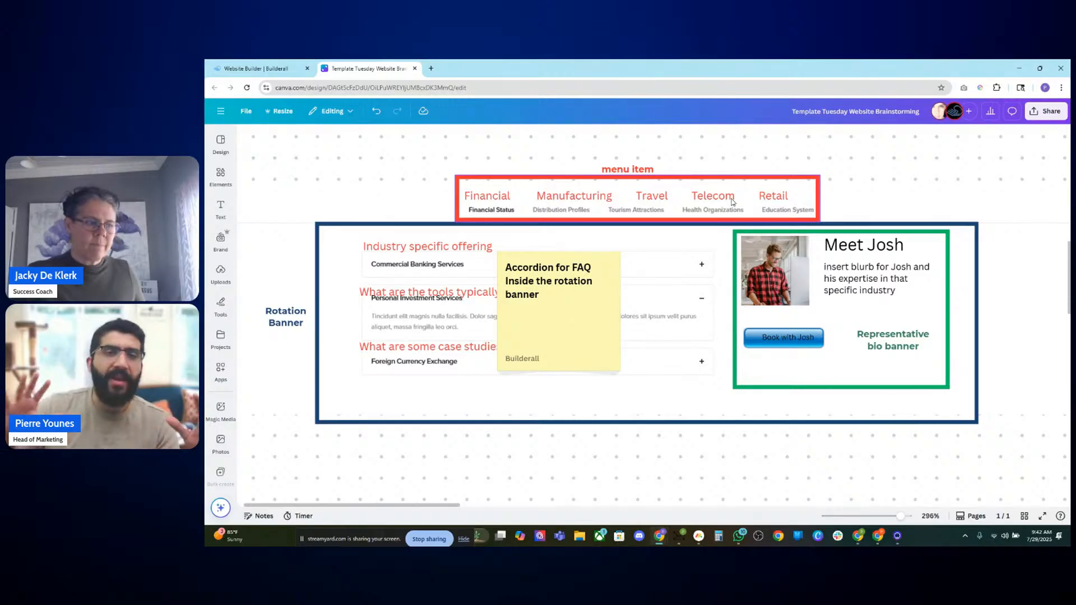
Step: Browse down the board to the Get In Touch booking section of the mockup
left_click(589, 205)
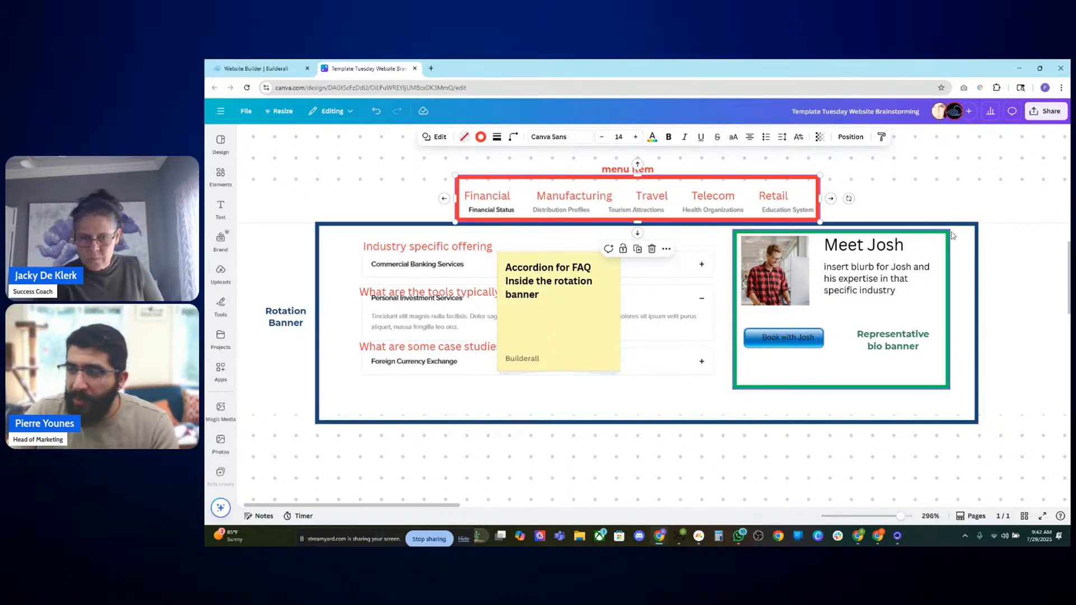
left_click(998, 218)
left_click_drag(986, 161, 731, 173)
scroll(733, 177, "down", 4)
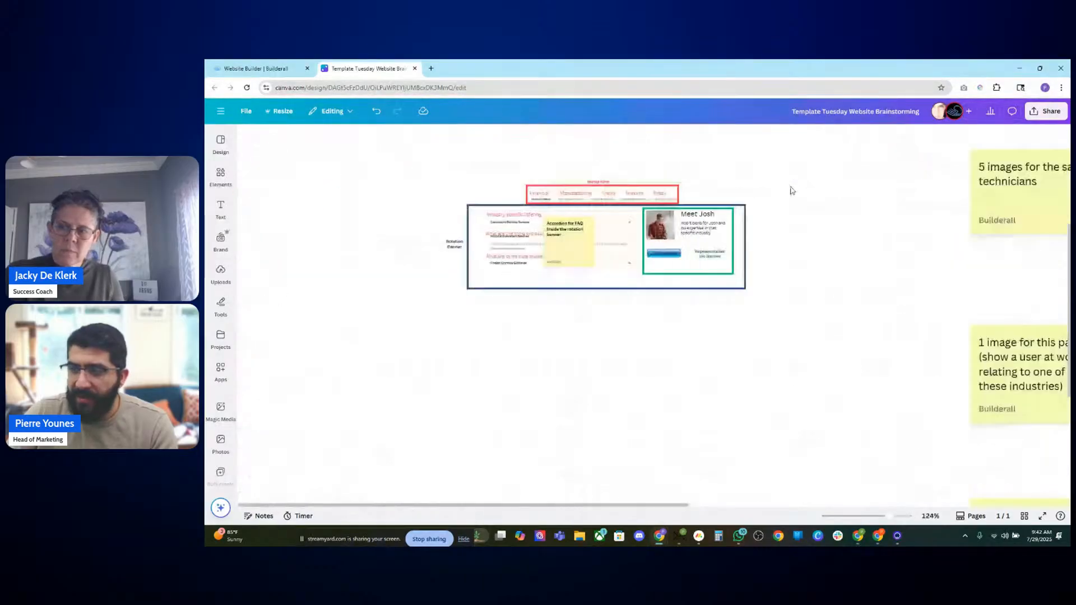
left_click_drag(887, 247, 486, 226)
left_click_drag(760, 245, 399, 136)
left_click_drag(639, 329, 640, 257)
scroll(617, 341, "up", 2)
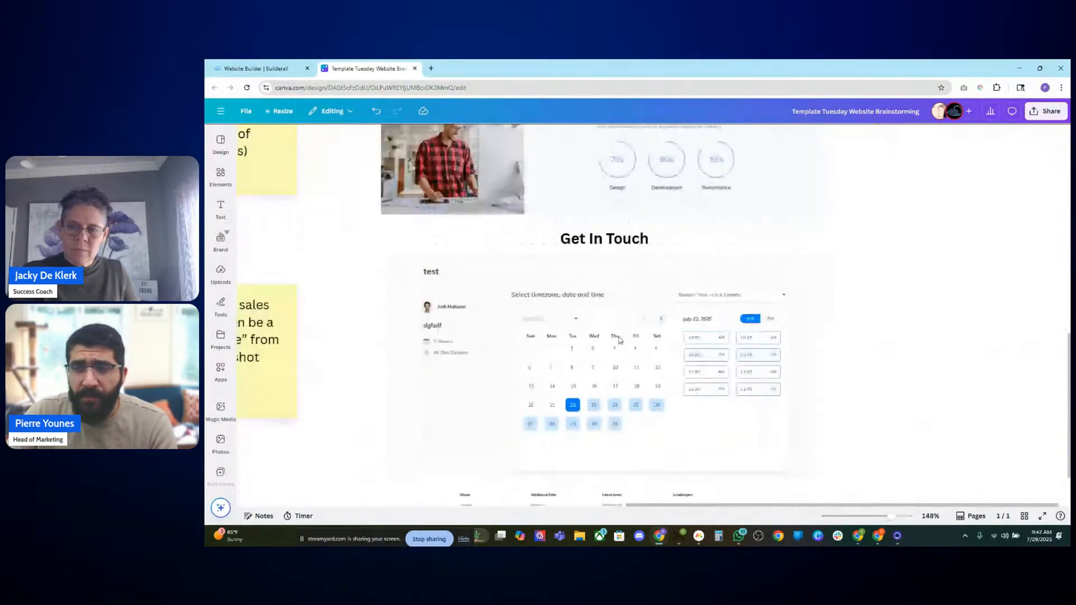
left_click_drag(604, 337, 608, 295)
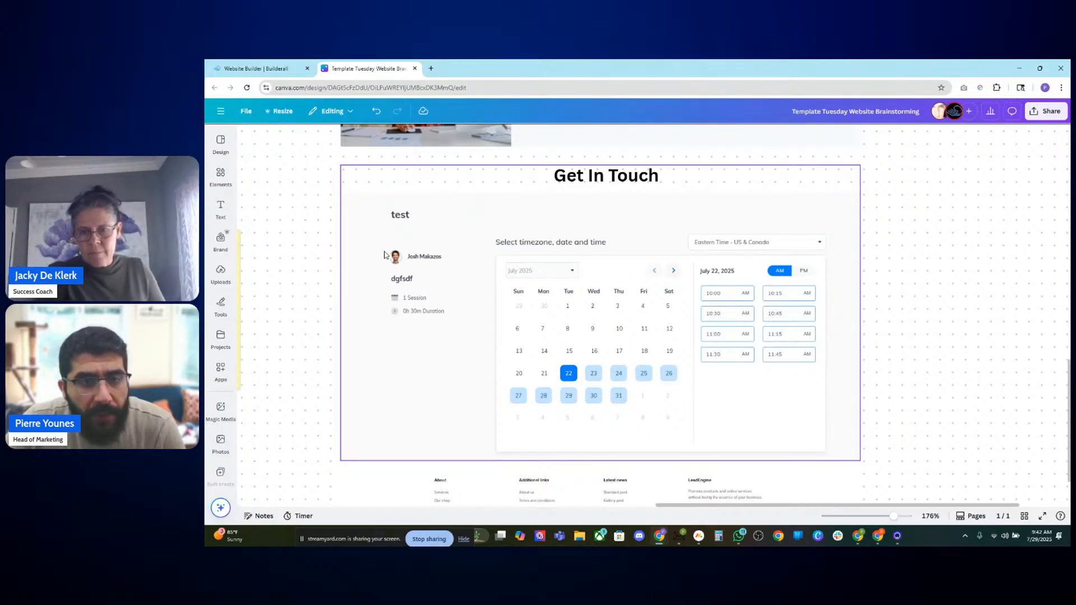
Step: Browse the annotated mockup sections and sticky notes across the brainstorming board
scroll(392, 251, "up", 8)
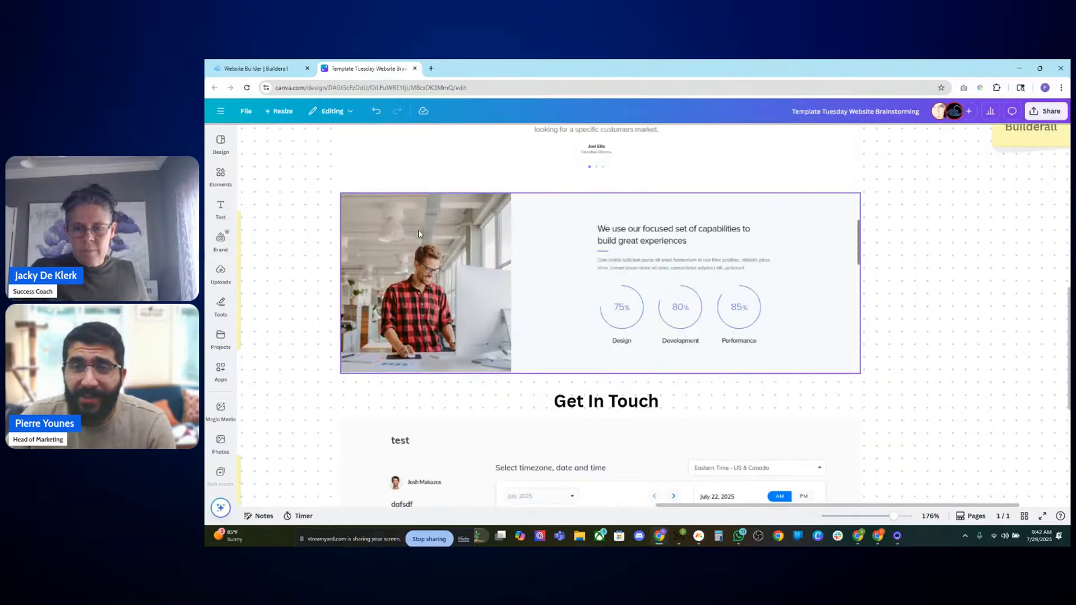
scroll(309, 218, "up", 2)
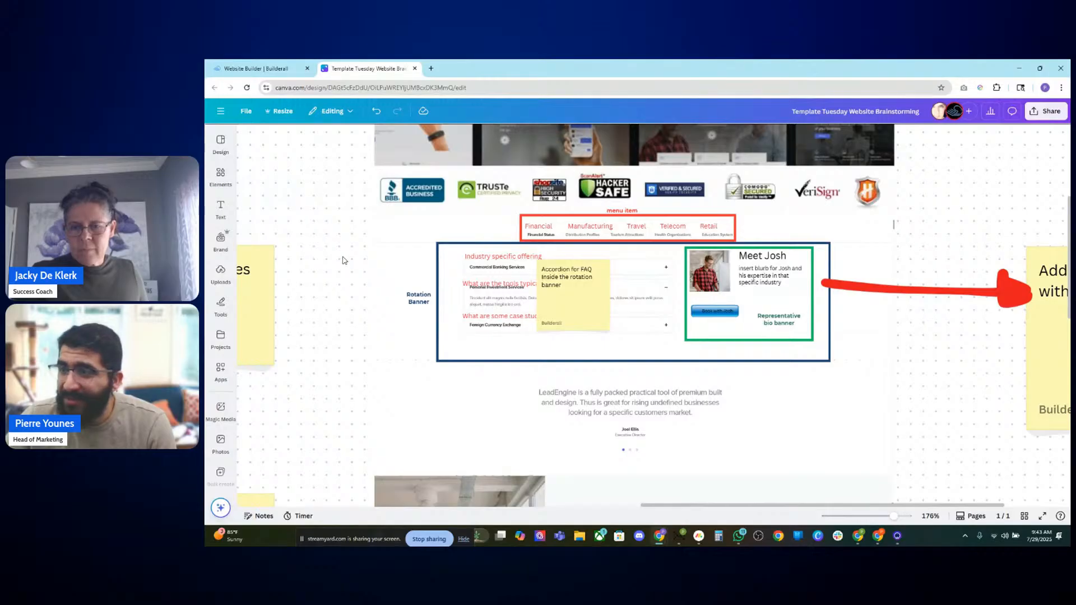
scroll(350, 274, "down", 5)
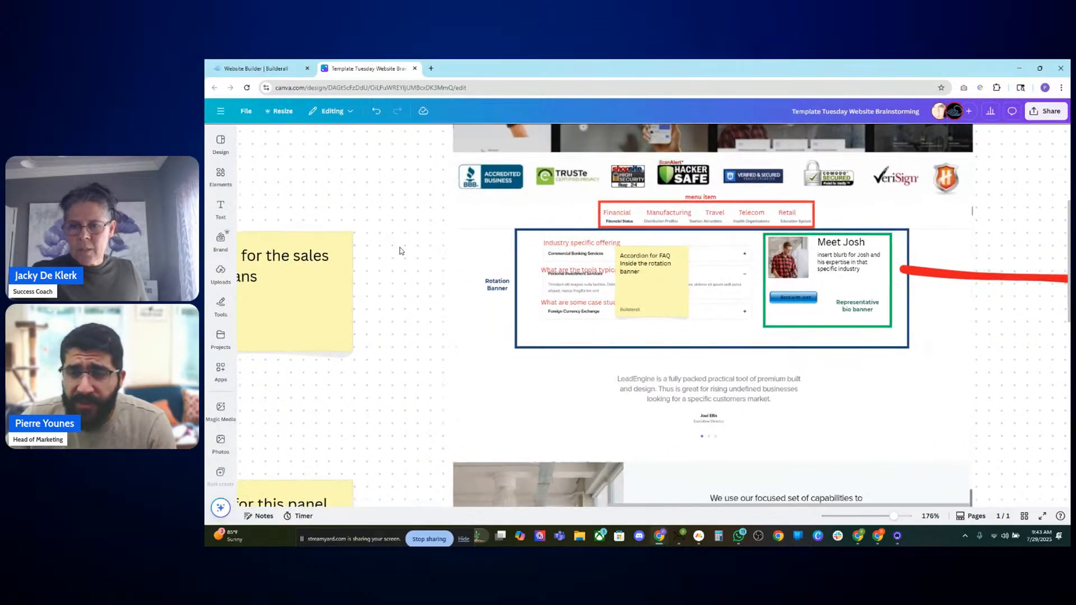
scroll(330, 332, "left", 5)
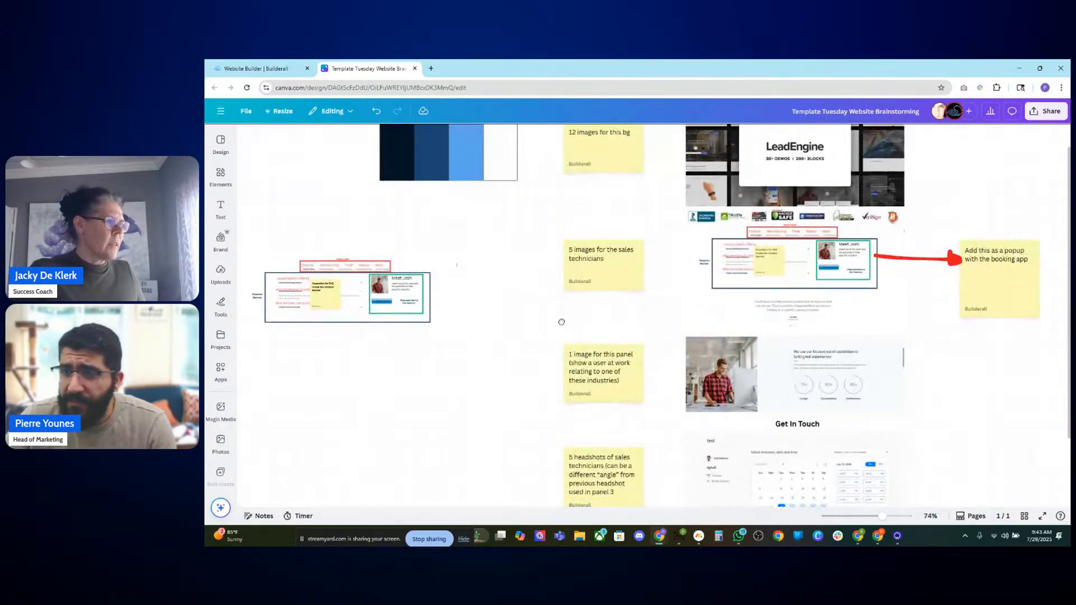
scroll(562, 322, "right", 5)
scroll(562, 322, "up", 1)
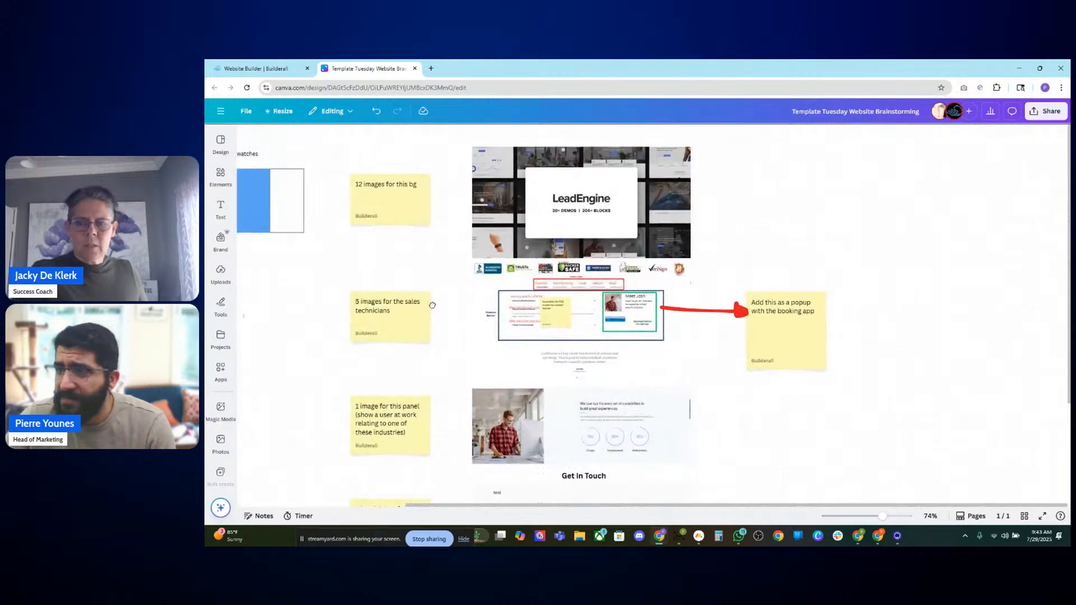
scroll(432, 305, "down", 1)
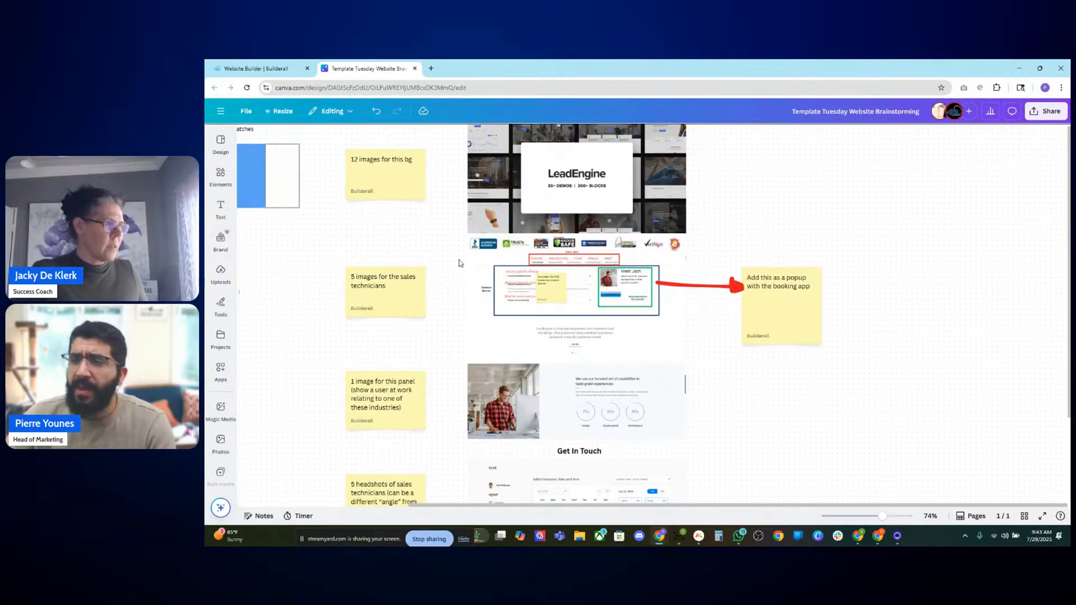
scroll(387, 207, "up", 2)
left_click_drag(274, 315, 384, 315)
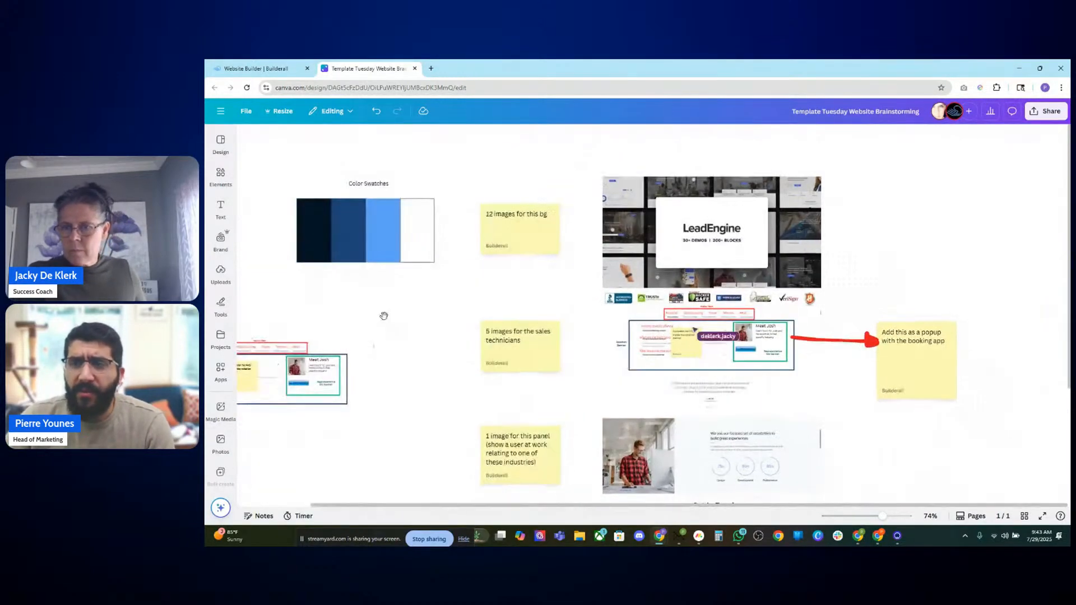
scroll(392, 308, "down", 2)
scroll(392, 308, "right", 3)
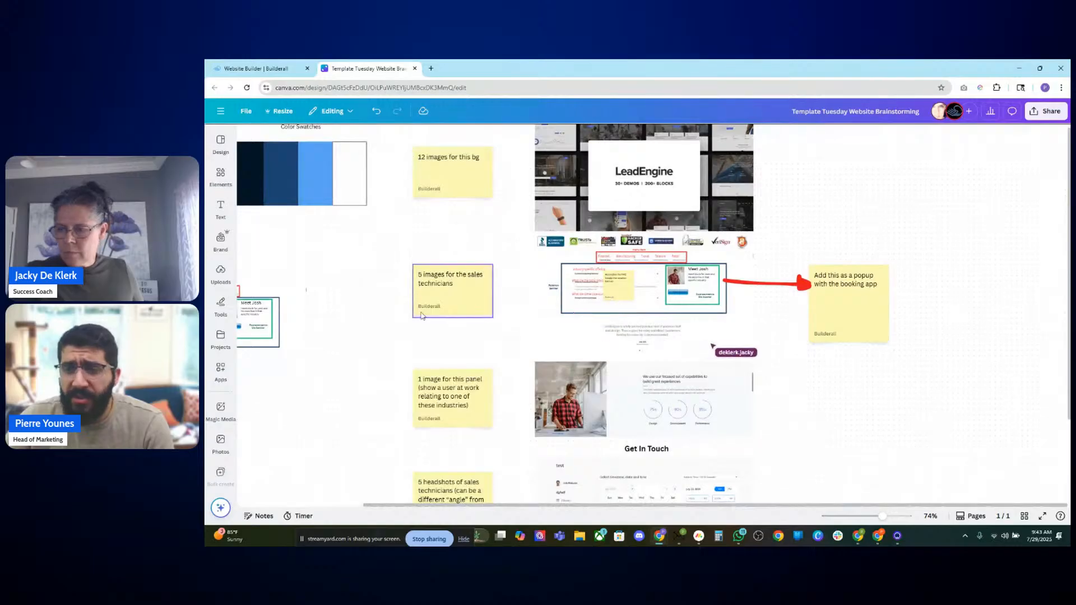
left_click_drag(903, 395, 878, 428)
left_click_drag(813, 403, 786, 257)
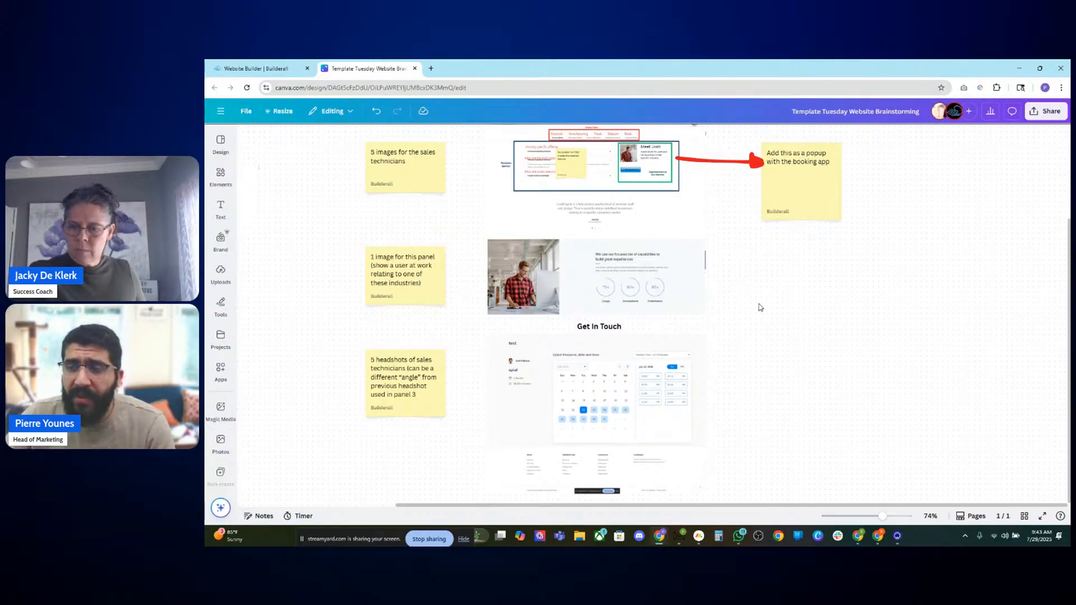
scroll(760, 308, "up", 3)
scroll(756, 284, "up", 2)
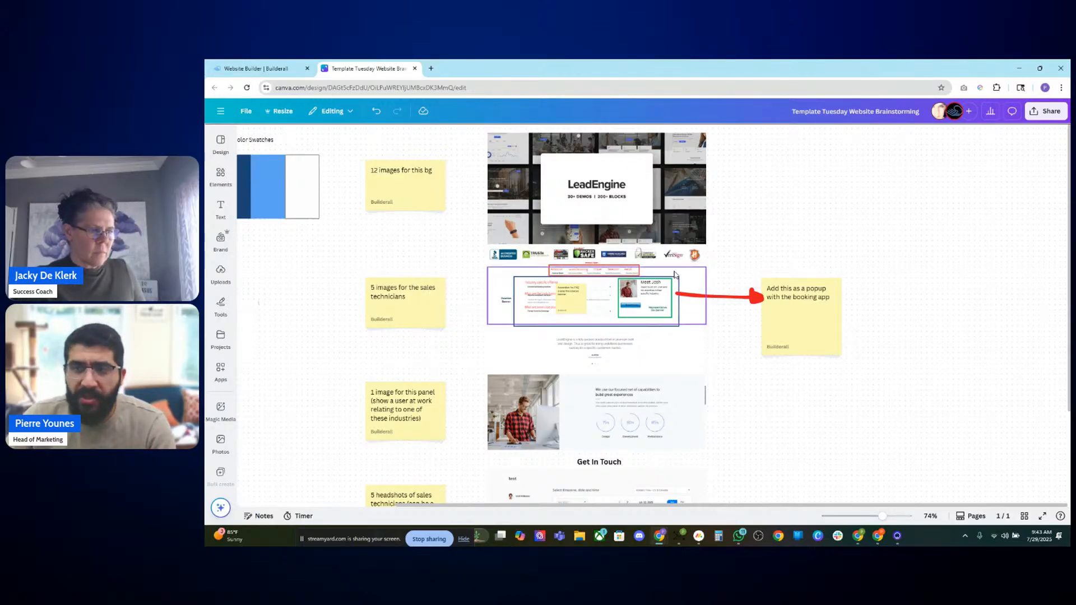
scroll(676, 280, "up", 2)
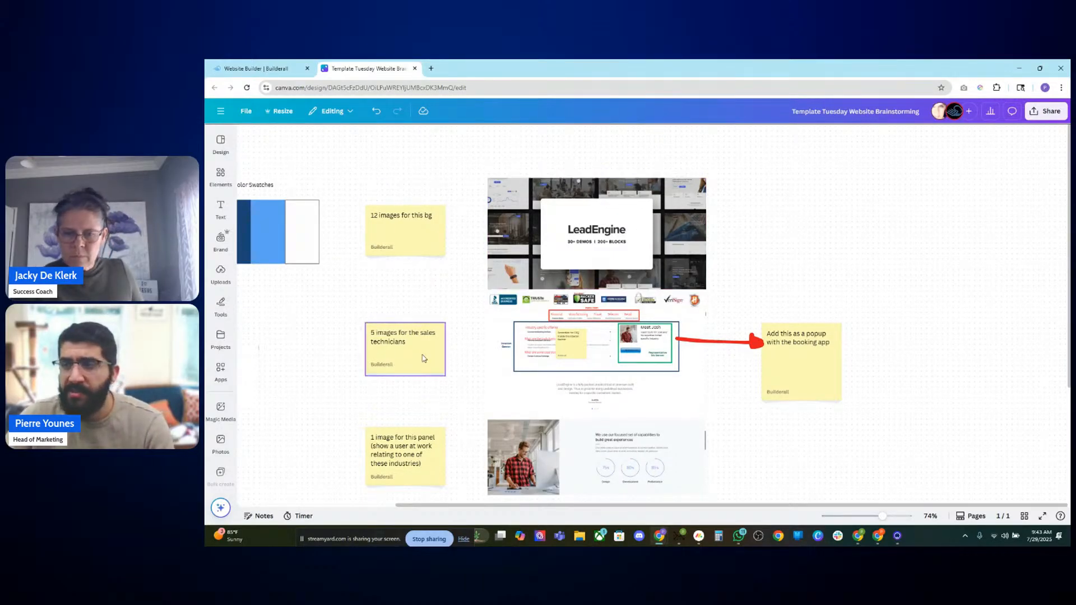
scroll(462, 395, "down", 3)
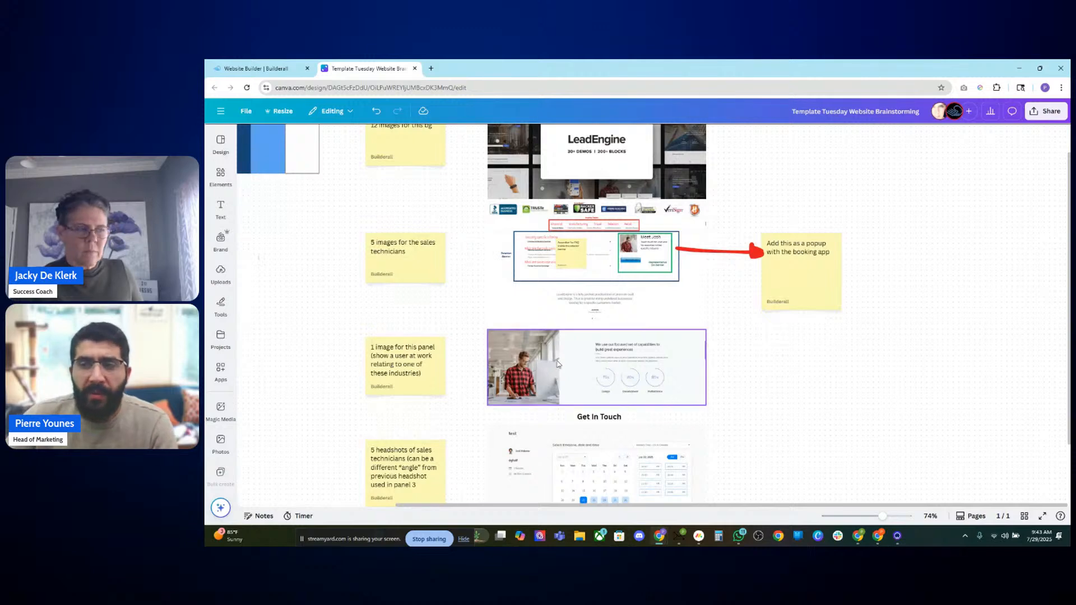
scroll(497, 397, "down", 3)
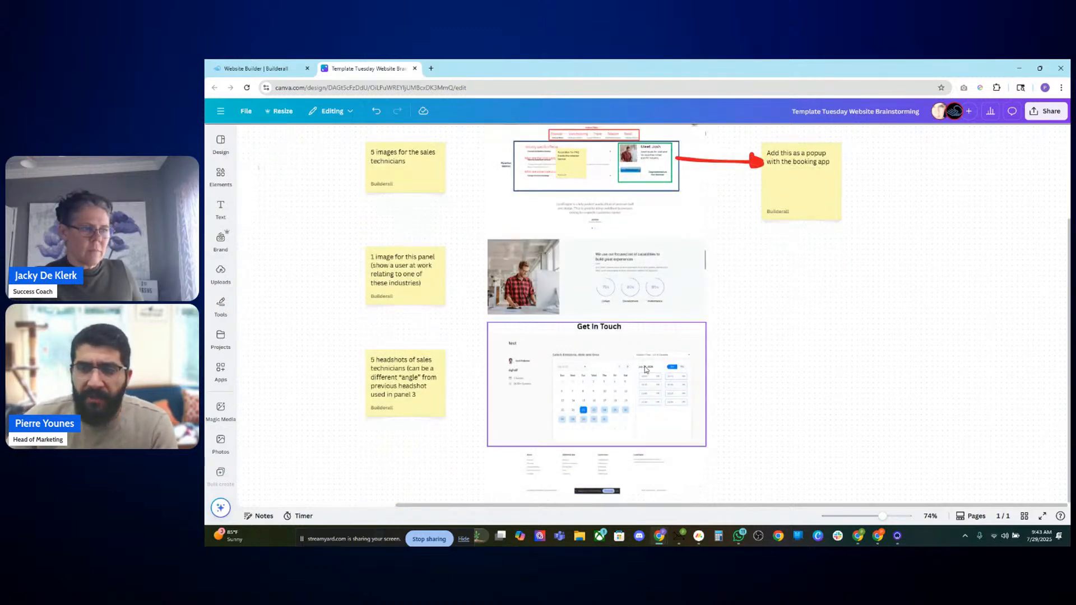
scroll(586, 374, "down", 3)
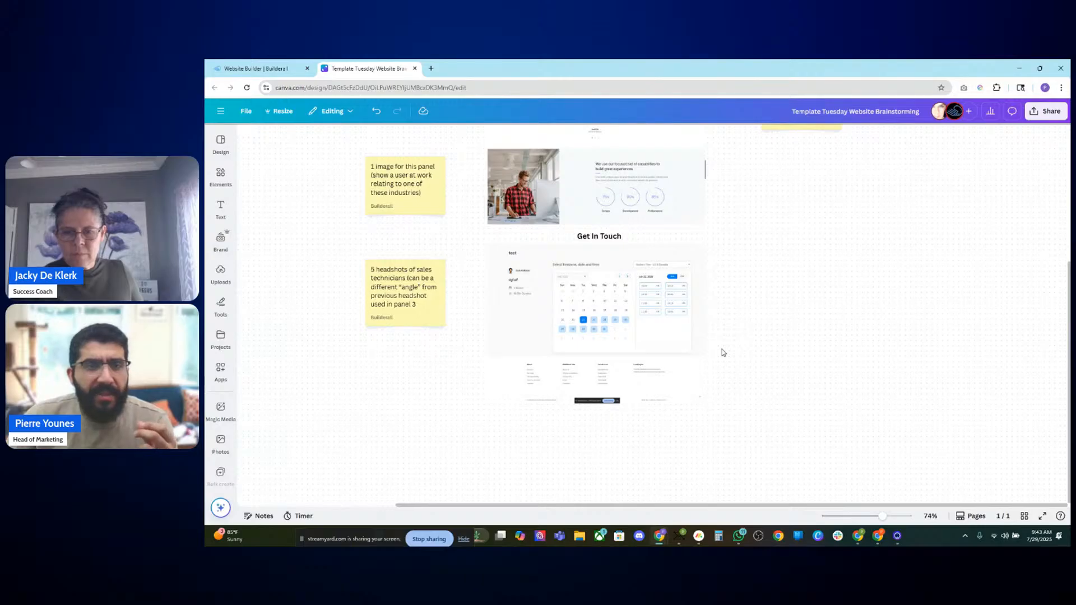
scroll(723, 353, "up", 2)
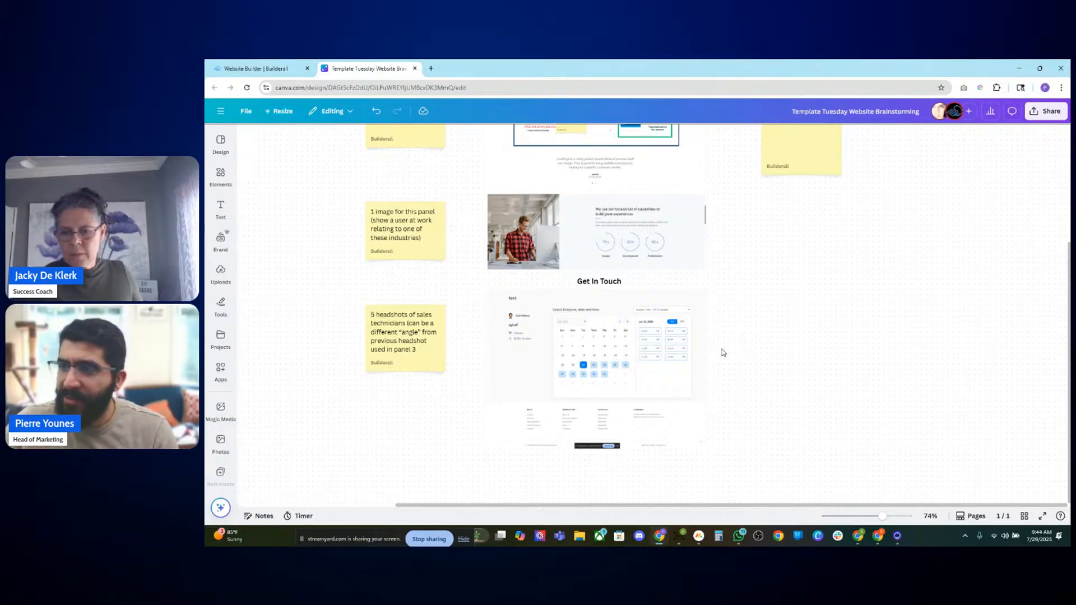
scroll(714, 200, "up", 3)
scroll(596, 224, "up", 5)
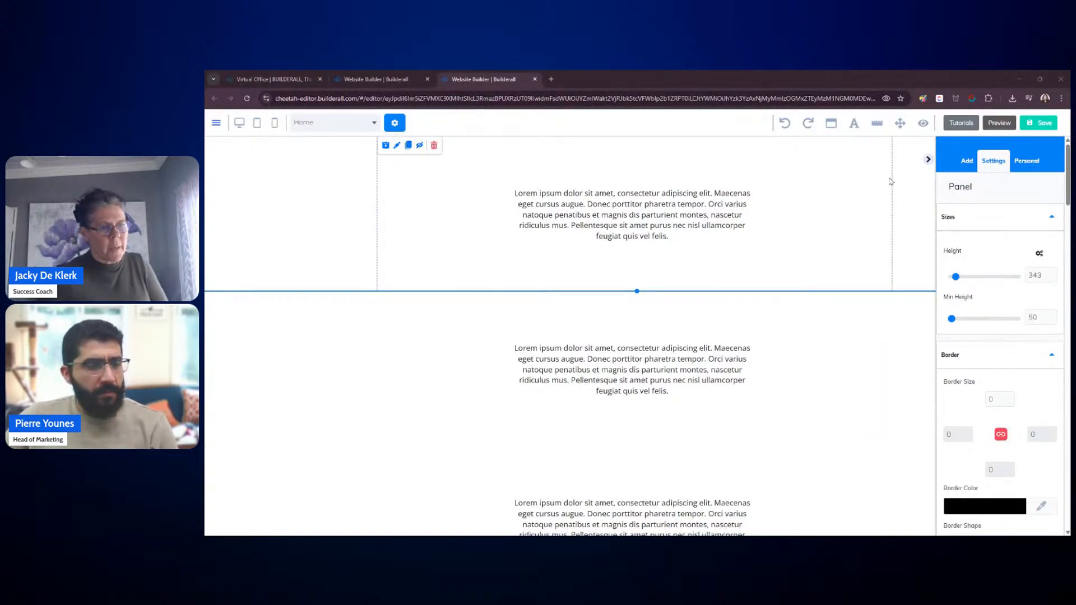
Step: Switch to the Builderall website builder, delete the text box from the first panel and shrink that panel's height
left_click(928, 160)
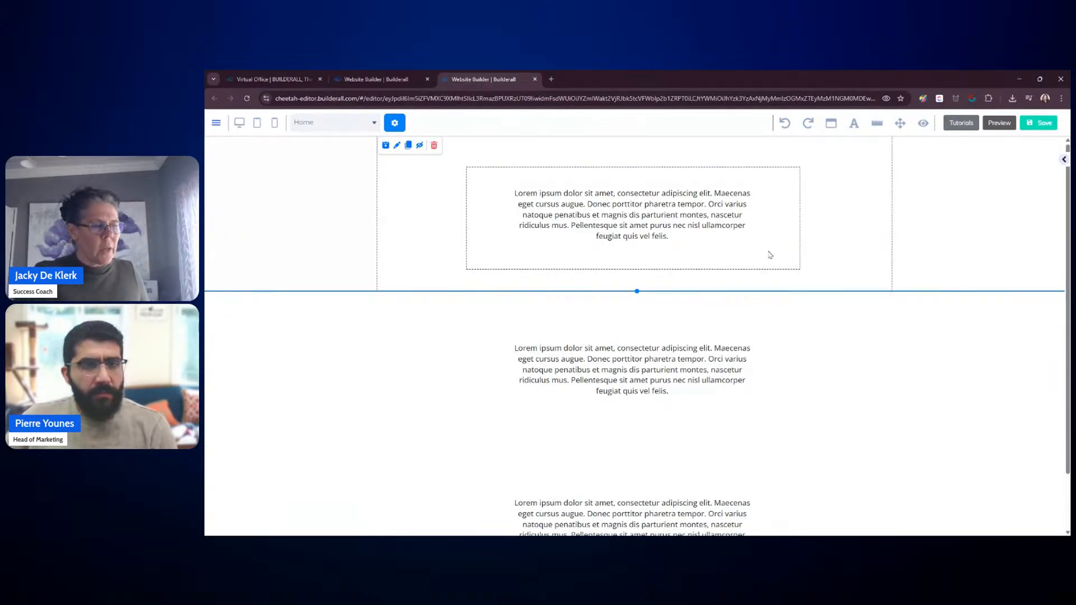
left_click_drag(768, 254, 768, 241)
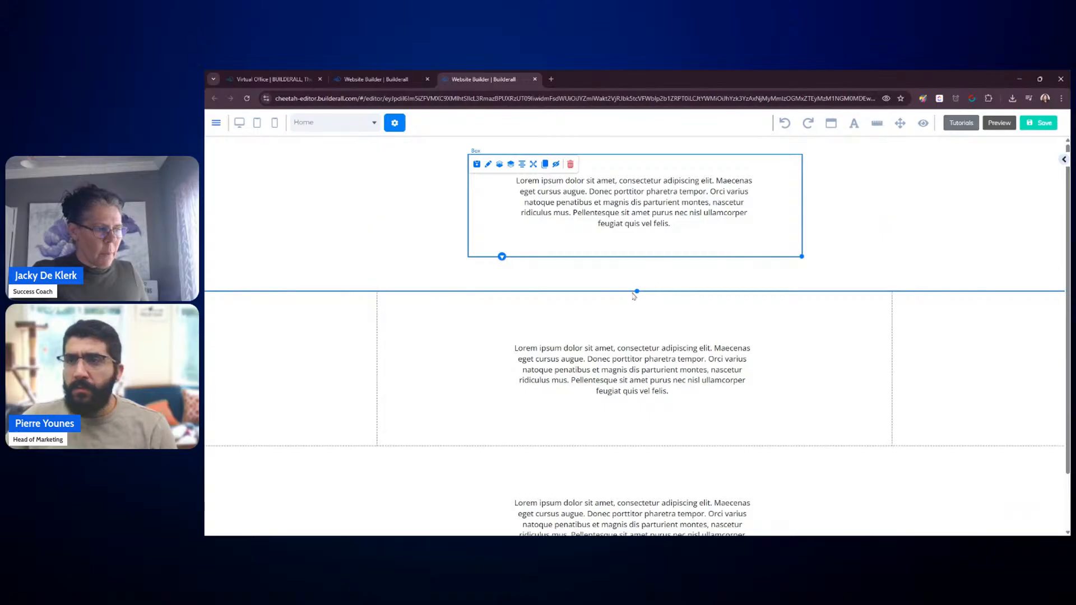
left_click(570, 164)
left_click(628, 335)
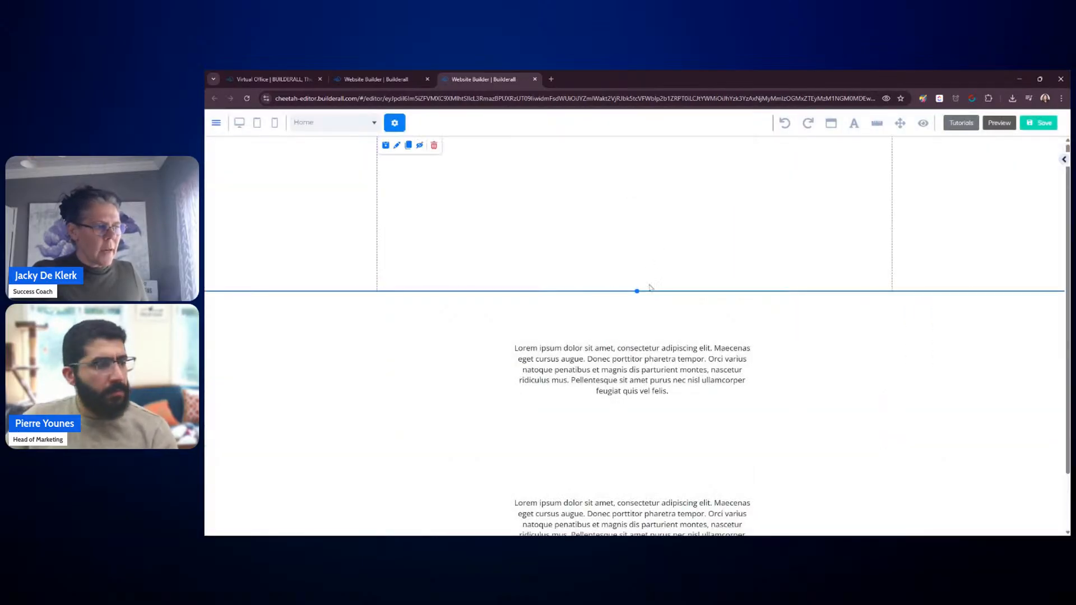
left_click_drag(636, 291, 640, 181)
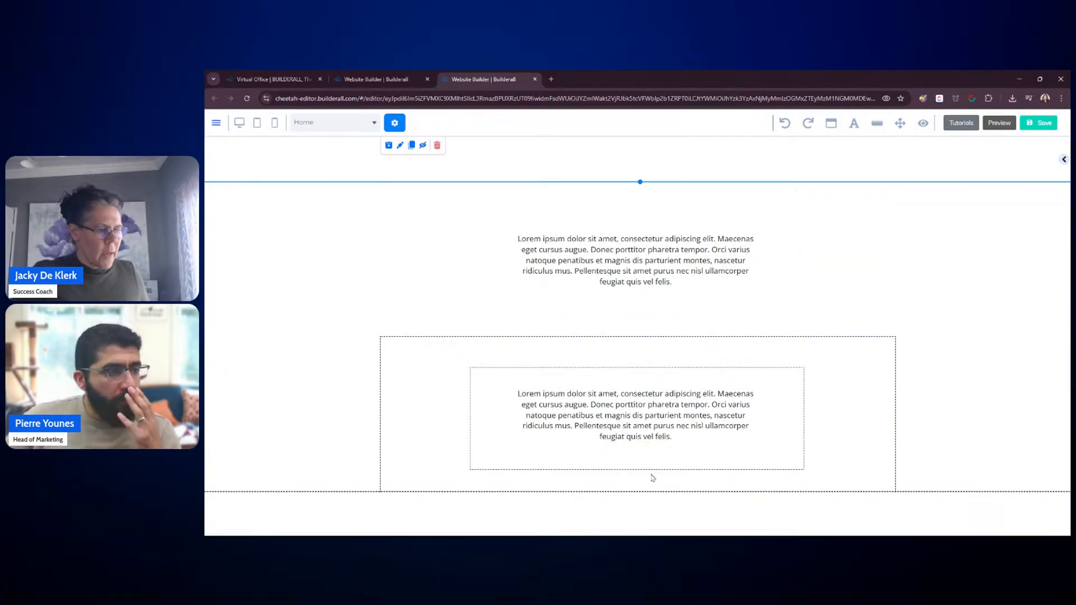
Step: Delete the text box from the lower panel and extend that panel's height downward
left_click(835, 439)
left_click(765, 446)
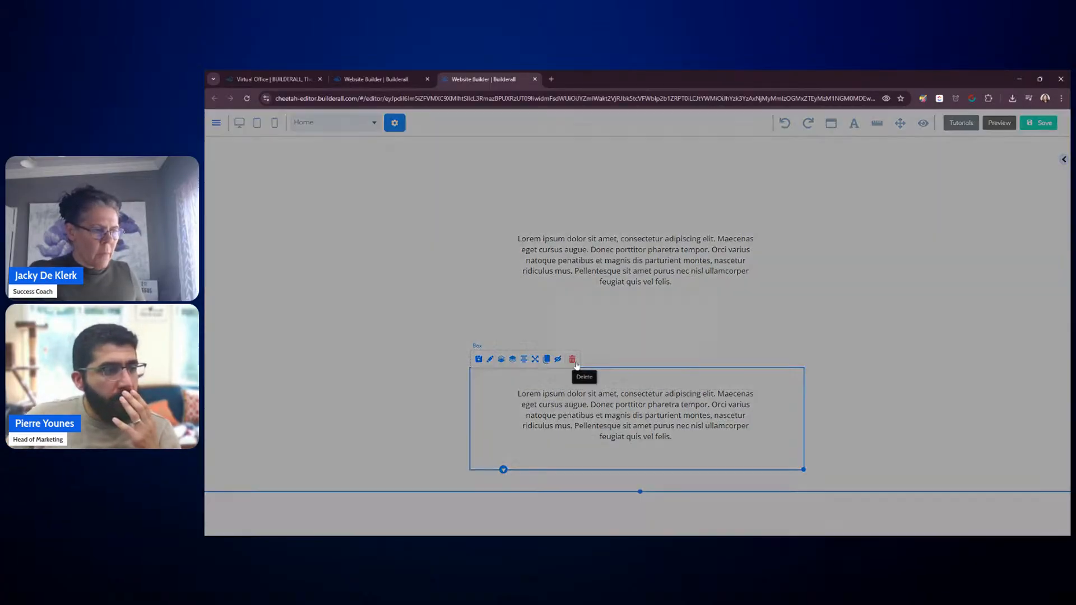
left_click(573, 359)
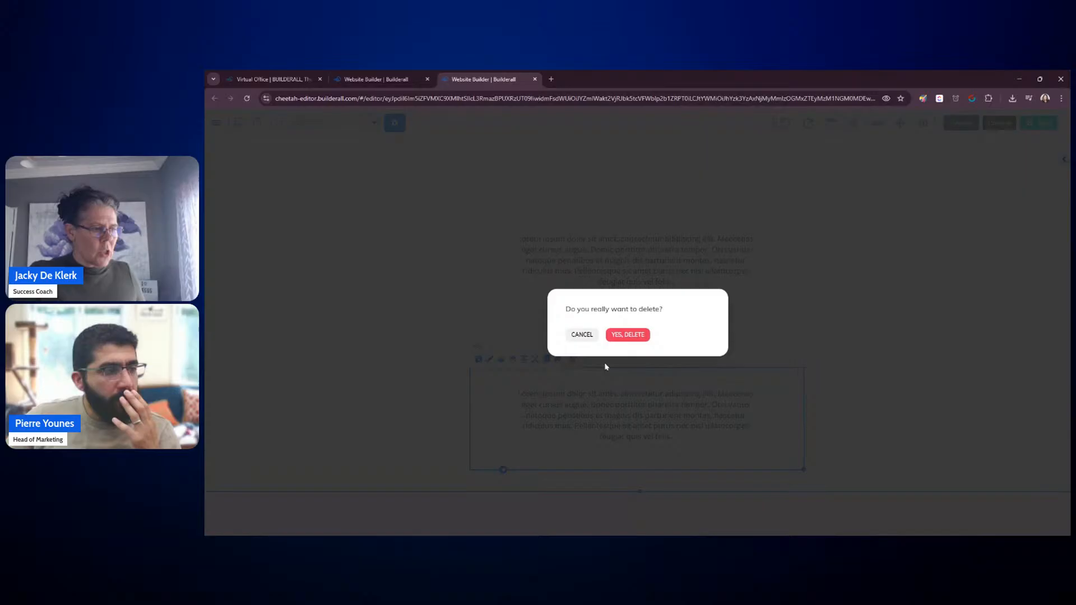
left_click(624, 335)
left_click(881, 324)
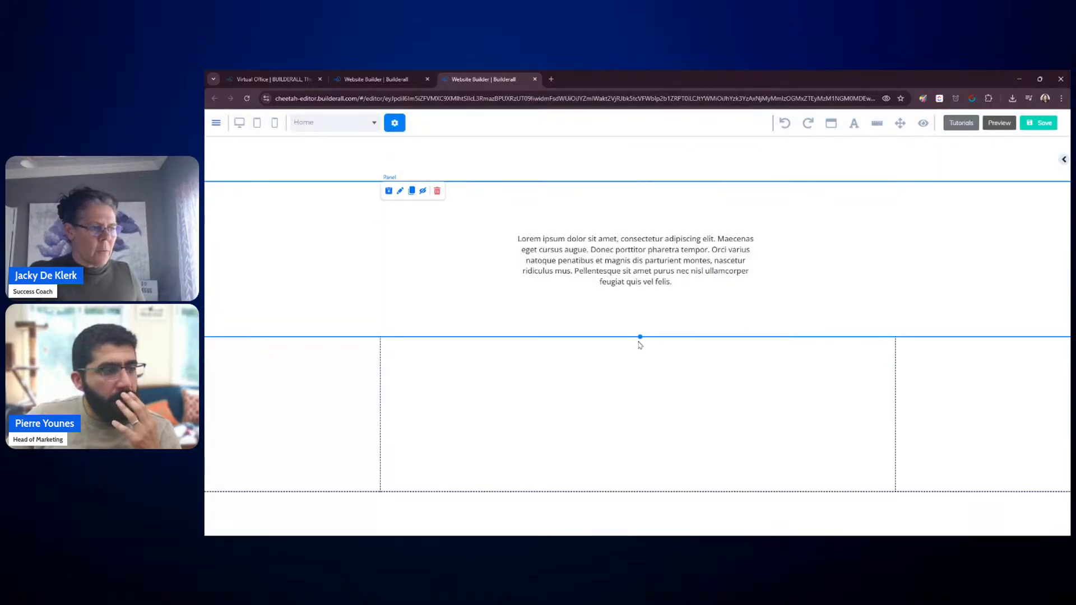
mouse_move(637, 342)
left_mouse_down()
mouse_move(636, 401)
mouse_move(639, 324)
mouse_move(637, 377)
mouse_move(633, 344)
left_mouse_up()
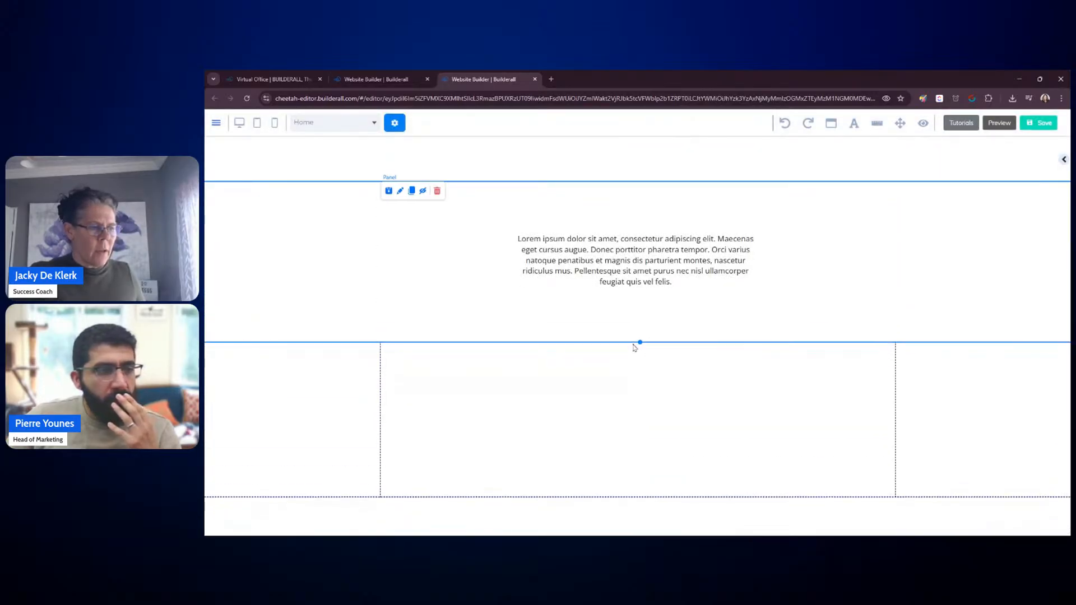
left_click(691, 459)
left_click_drag(639, 498, 638, 535)
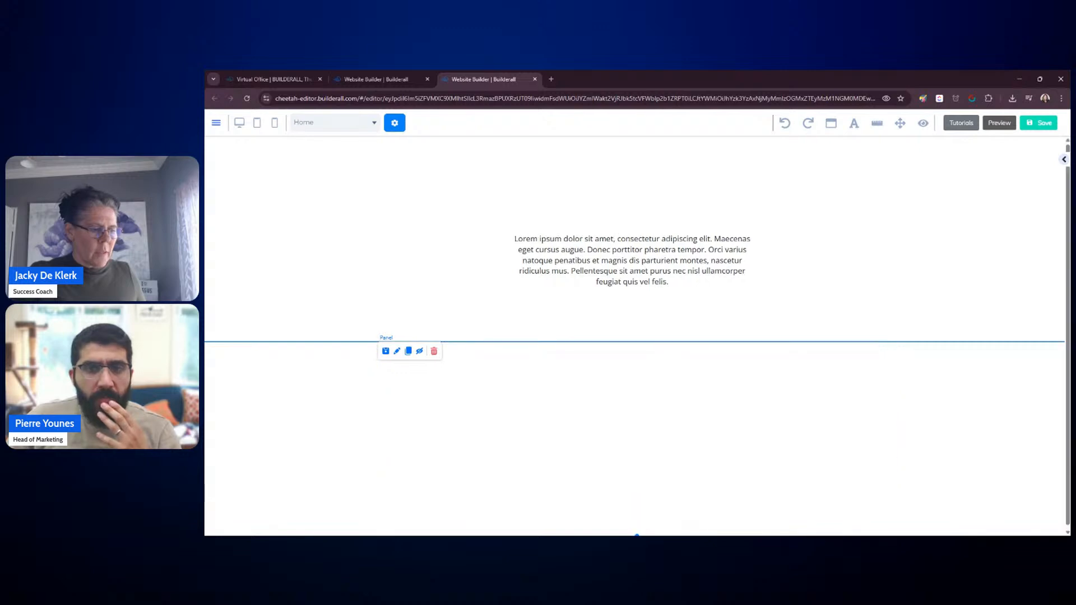
Step: Delete the text box from the middle panel and lengthen the emptied panel
left_click(841, 301)
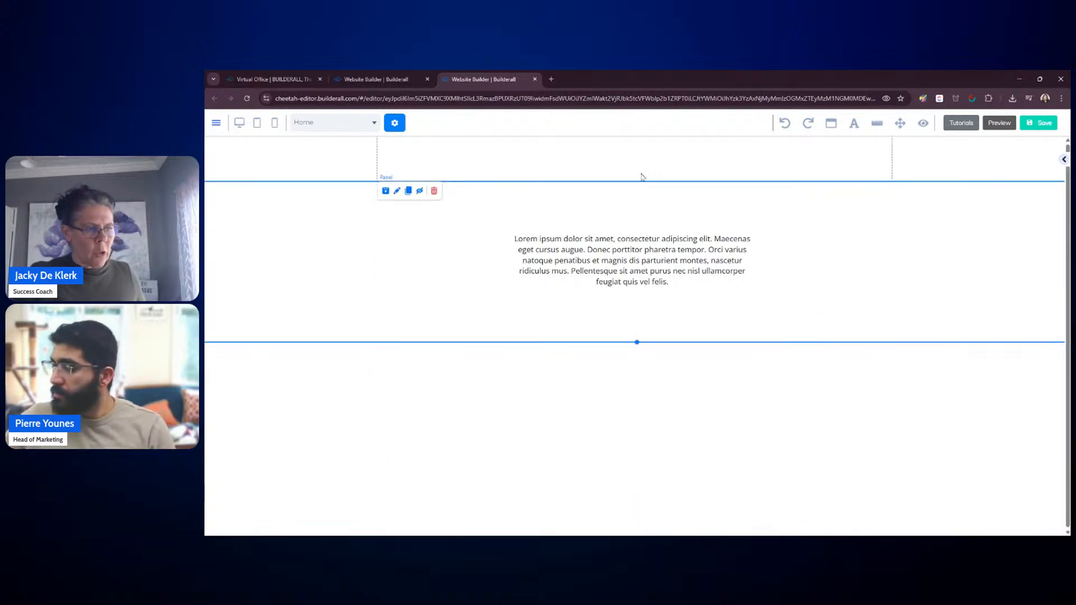
left_click(645, 424)
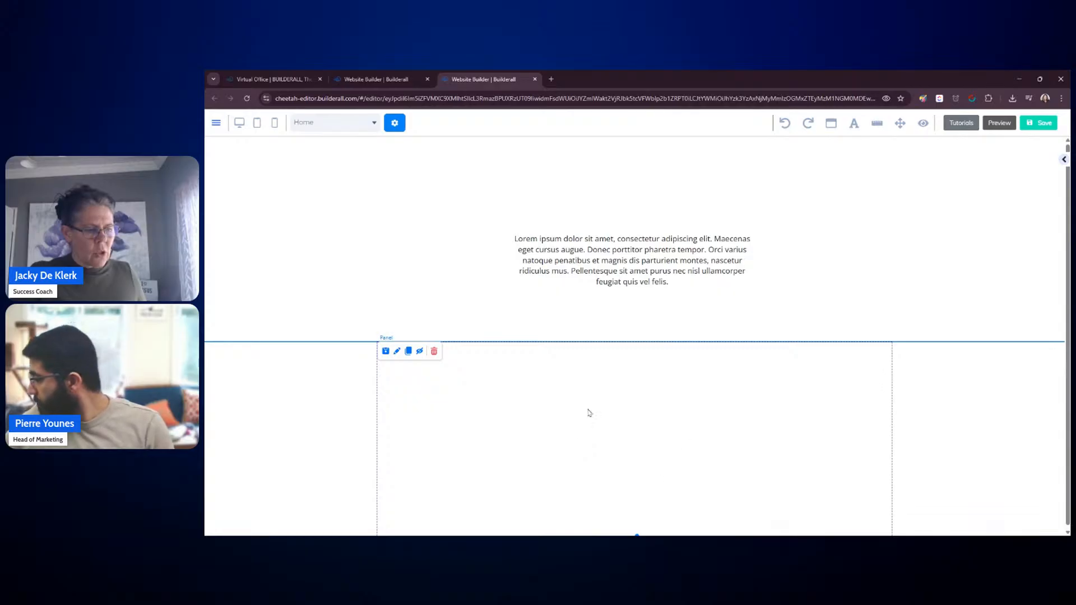
left_click(949, 261)
left_click_drag(638, 341, 638, 368)
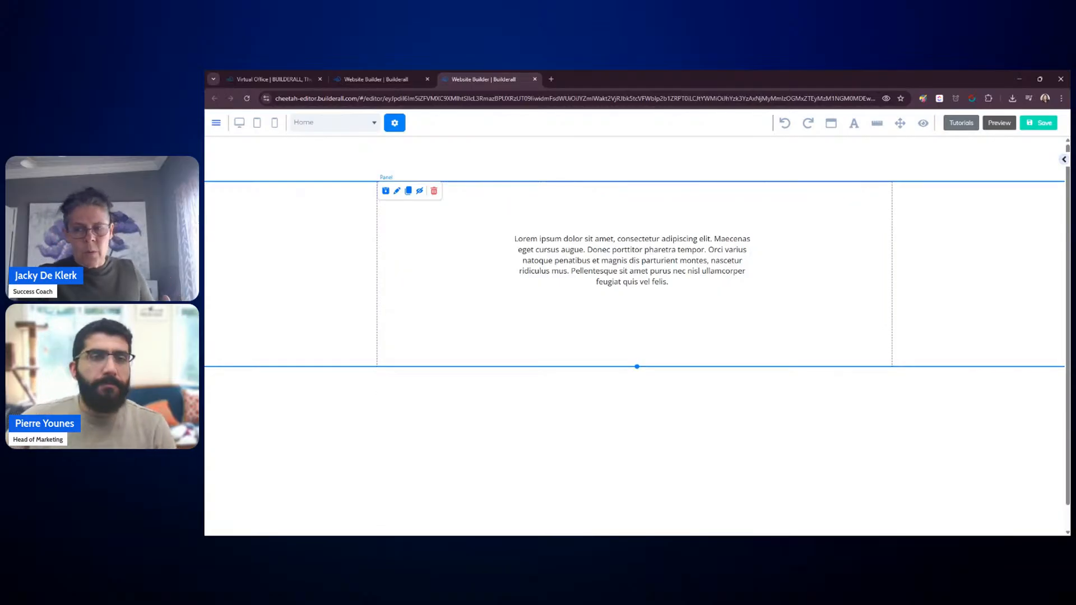
left_click(716, 301)
left_click(570, 205)
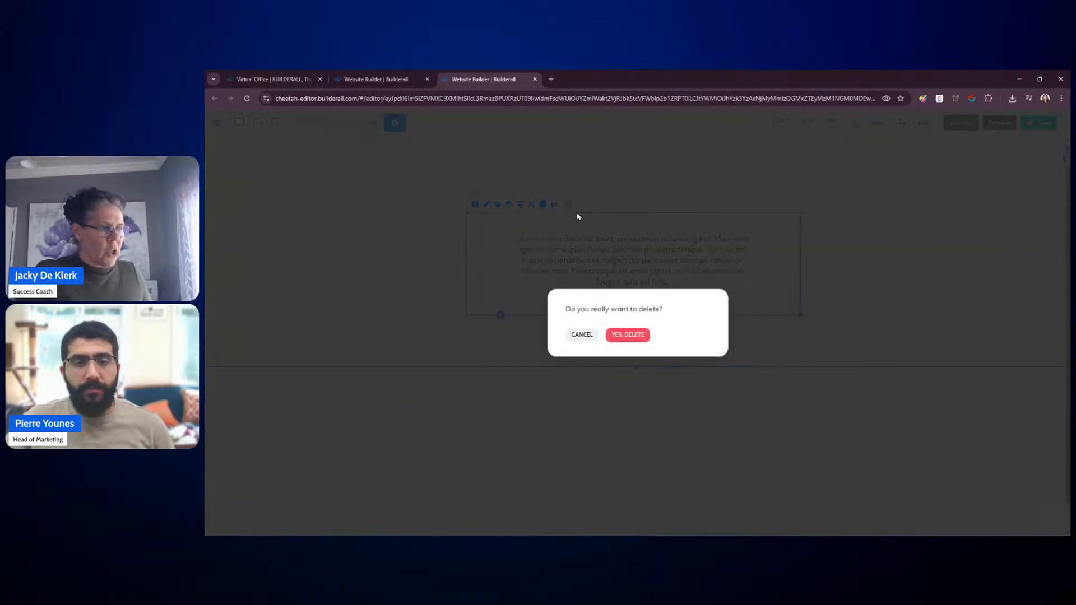
left_click(628, 335)
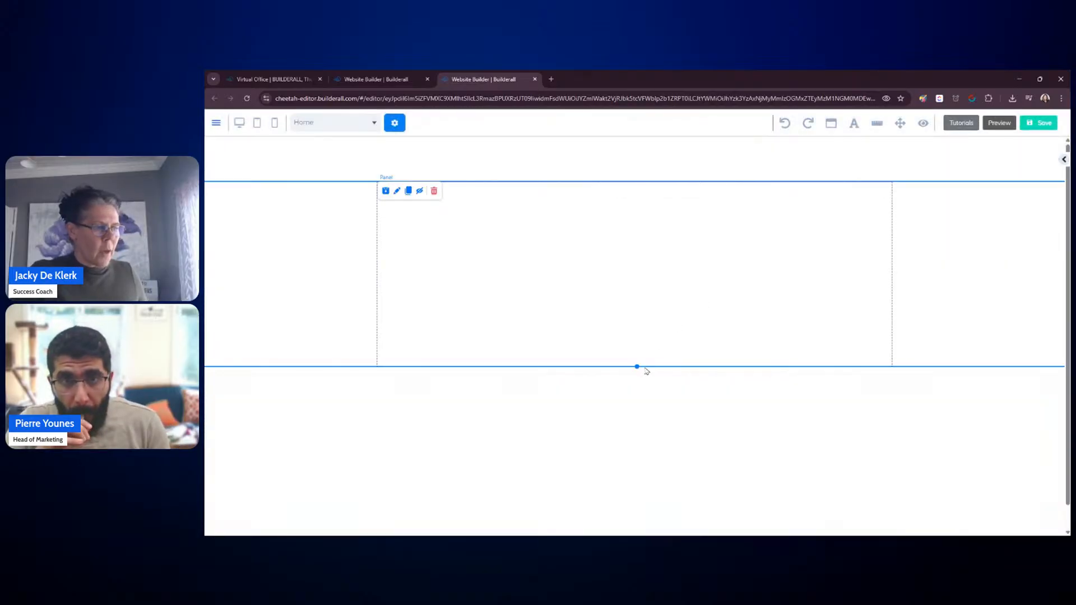
left_click_drag(644, 367, 645, 443)
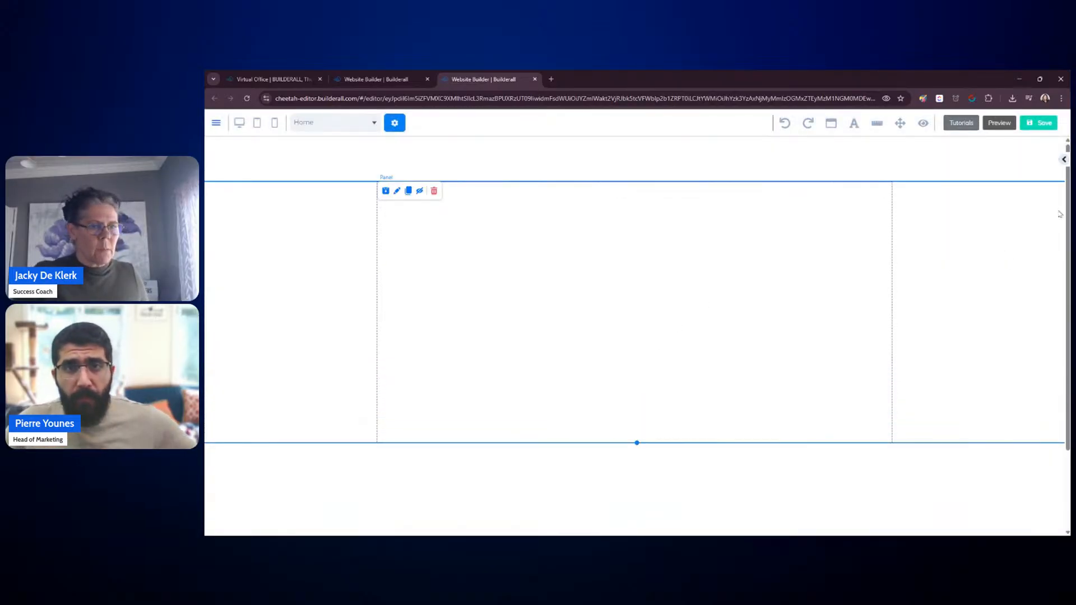
Step: Add a Rotation Banner element to the first panel using its first template
left_click(1064, 159)
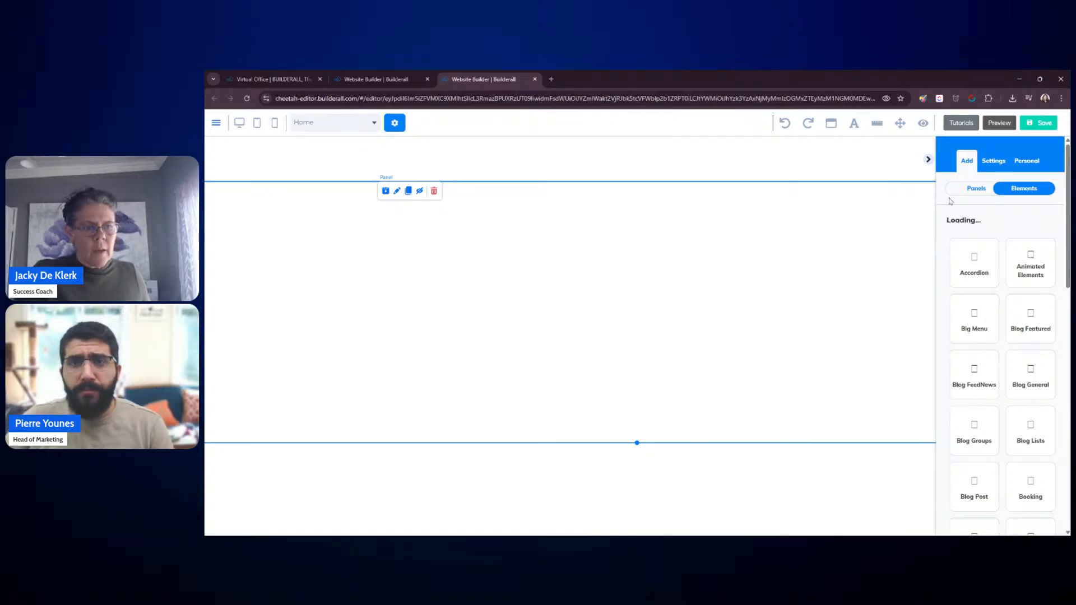
left_click(978, 191)
left_click(1032, 189)
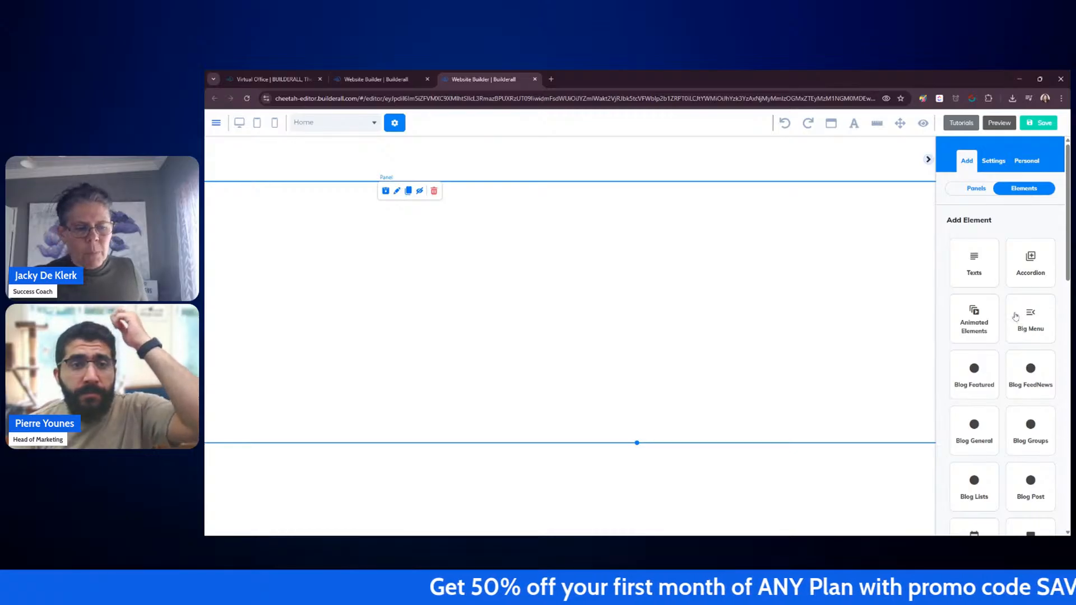
scroll(1018, 312, "down", 1)
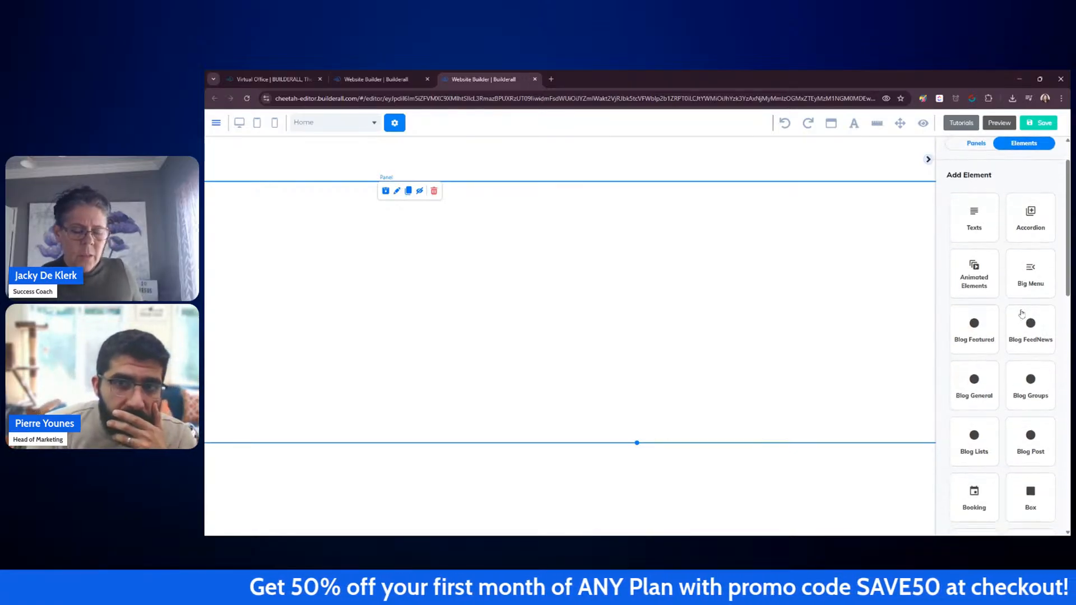
scroll(1024, 311, "down", 1)
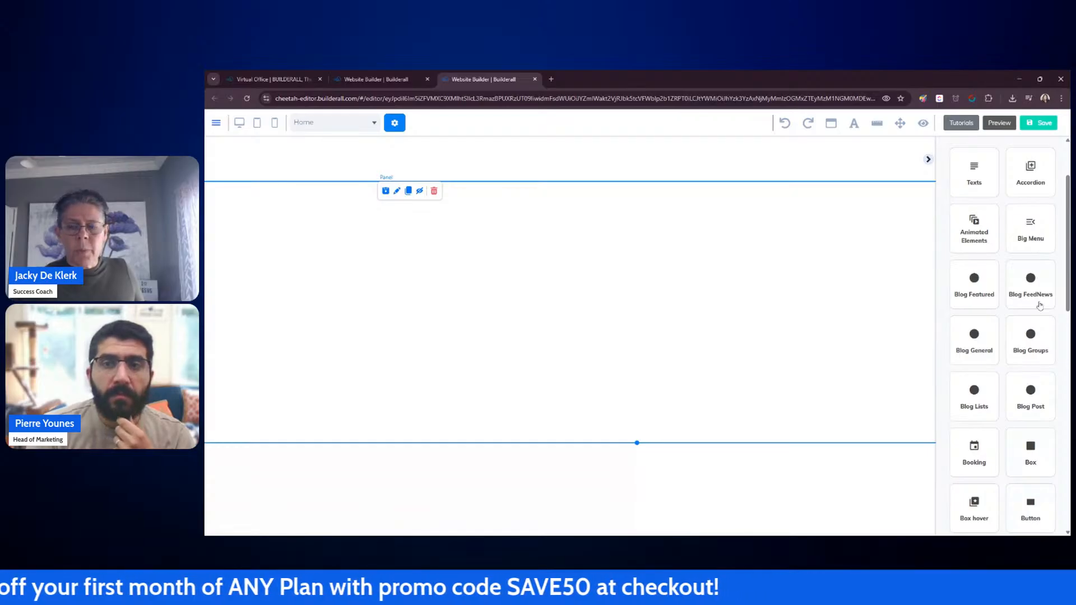
scroll(1043, 303, "down", 6)
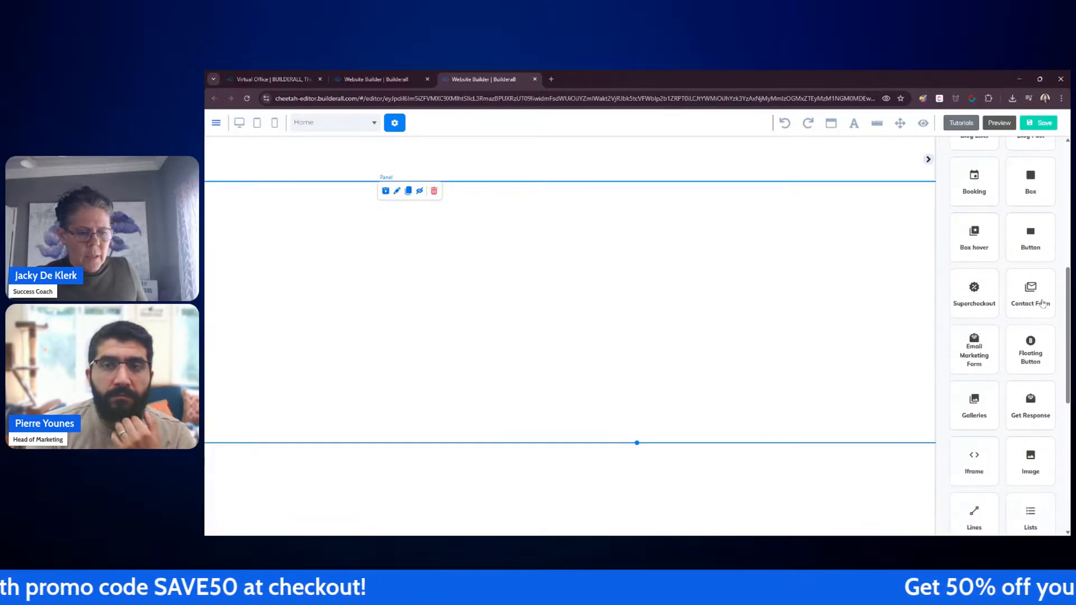
scroll(1044, 302, "down", 8)
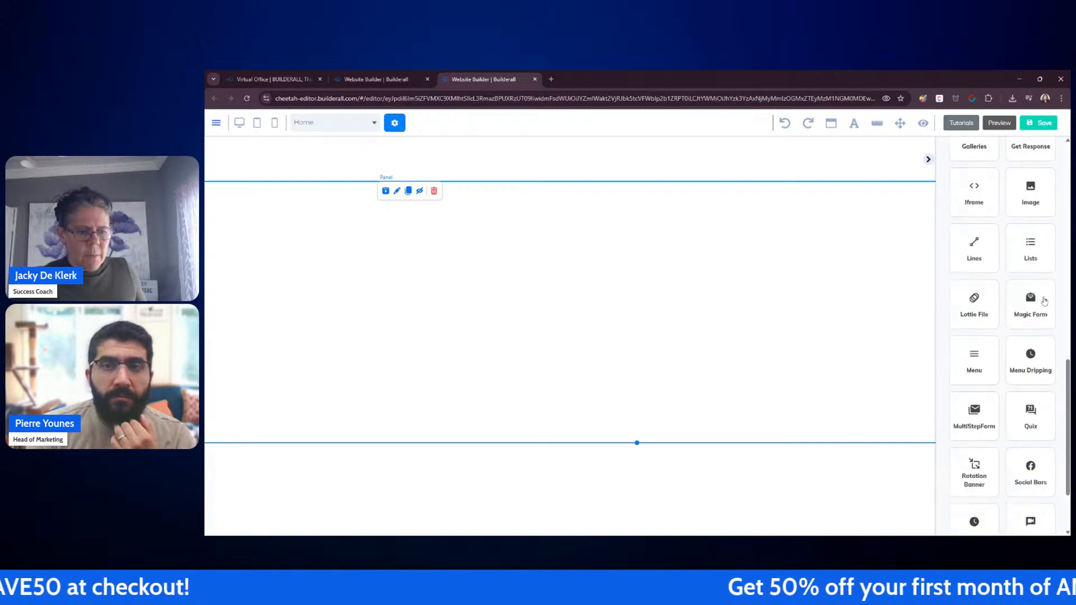
left_click(974, 380)
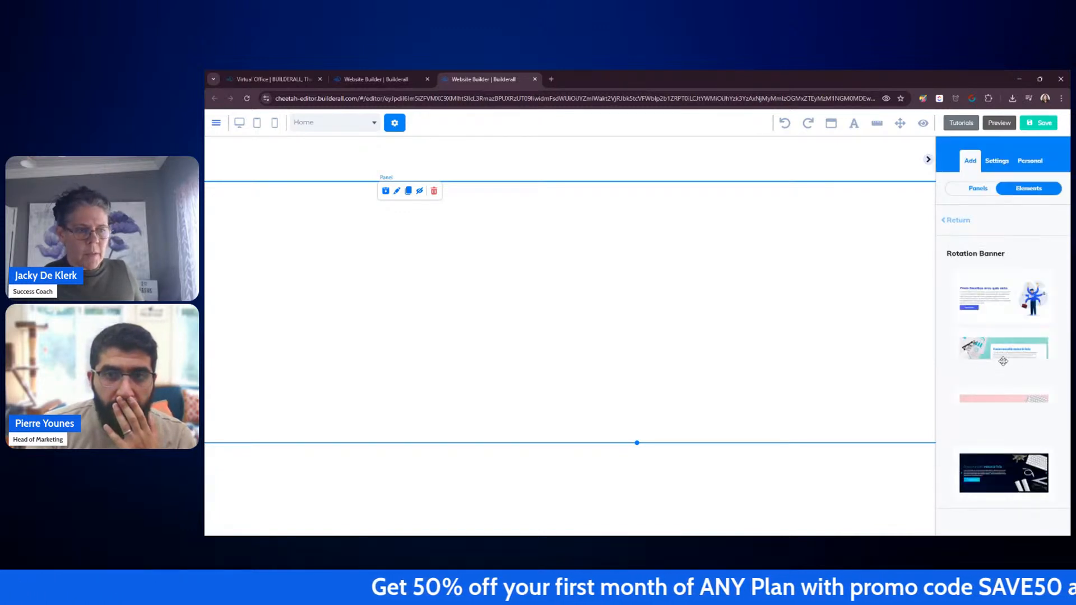
left_click_drag(1008, 309, 538, 287)
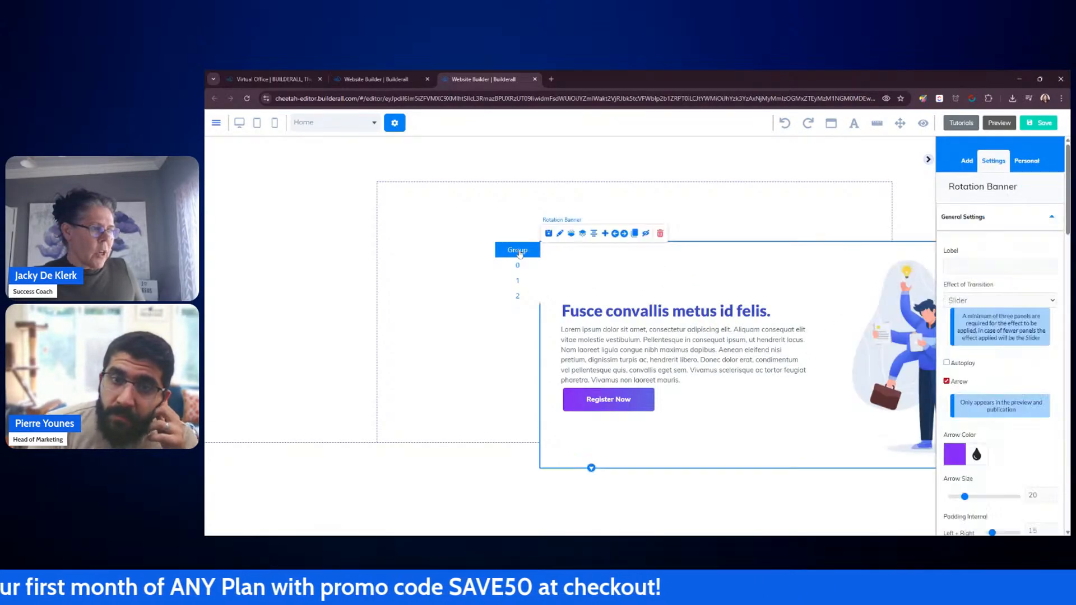
Step: Move the rotation banner so it sits inside the first panel's content area
left_click(928, 159)
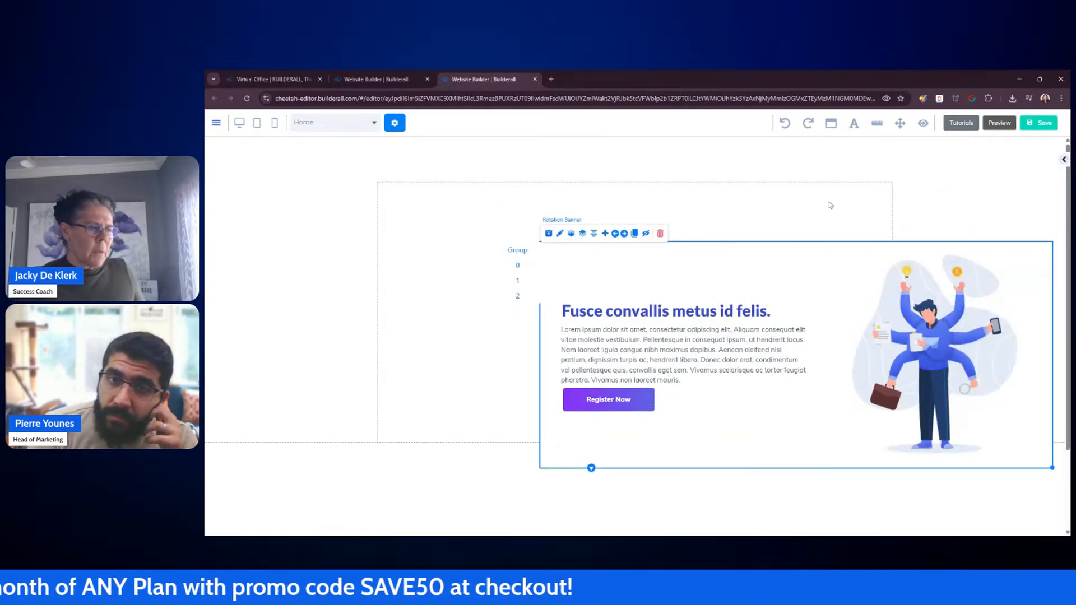
left_click(753, 264)
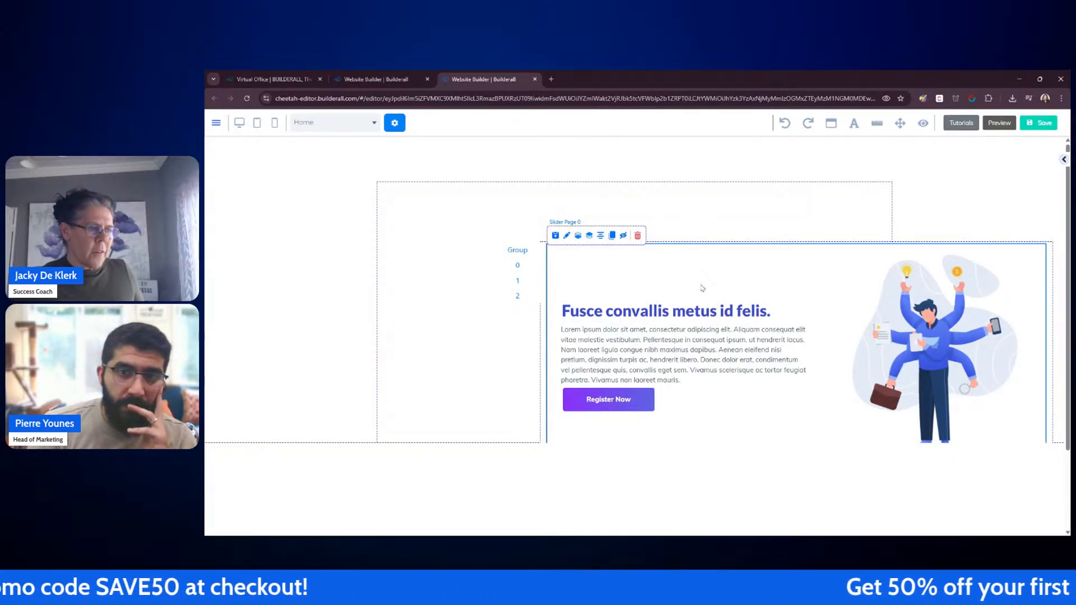
left_click_drag(524, 251, 358, 210)
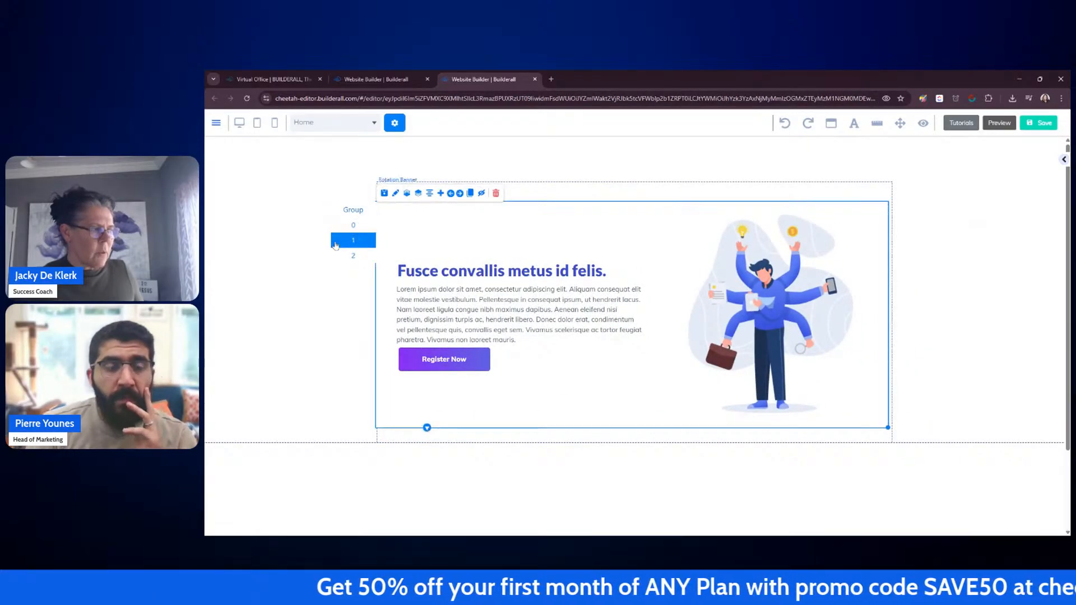
Step: Delete the third and second slides from the rotation banner, keeping only the first slide
left_click(353, 257)
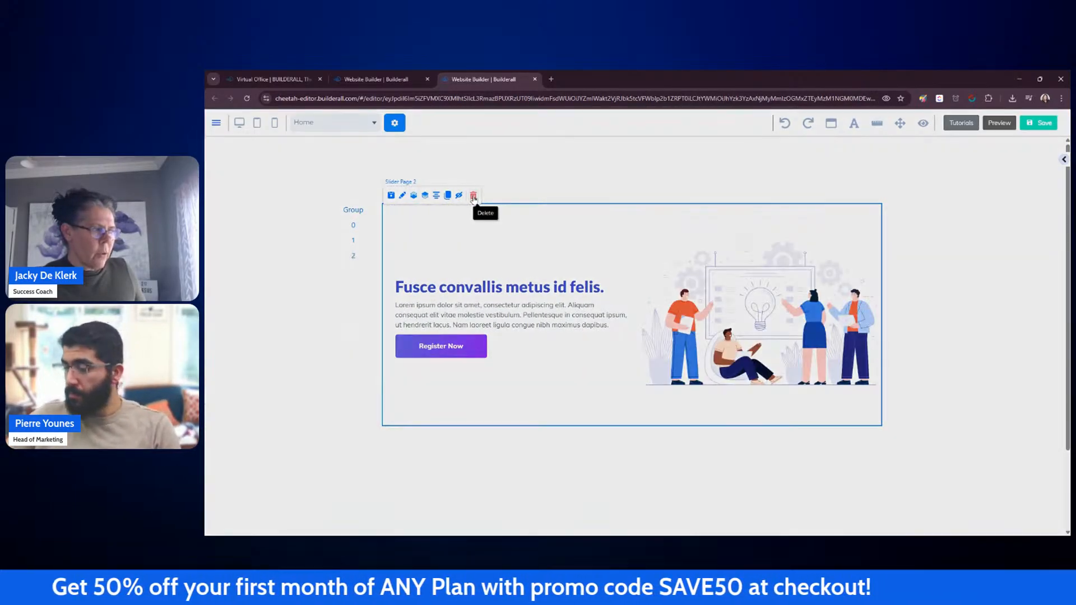
left_click(473, 196)
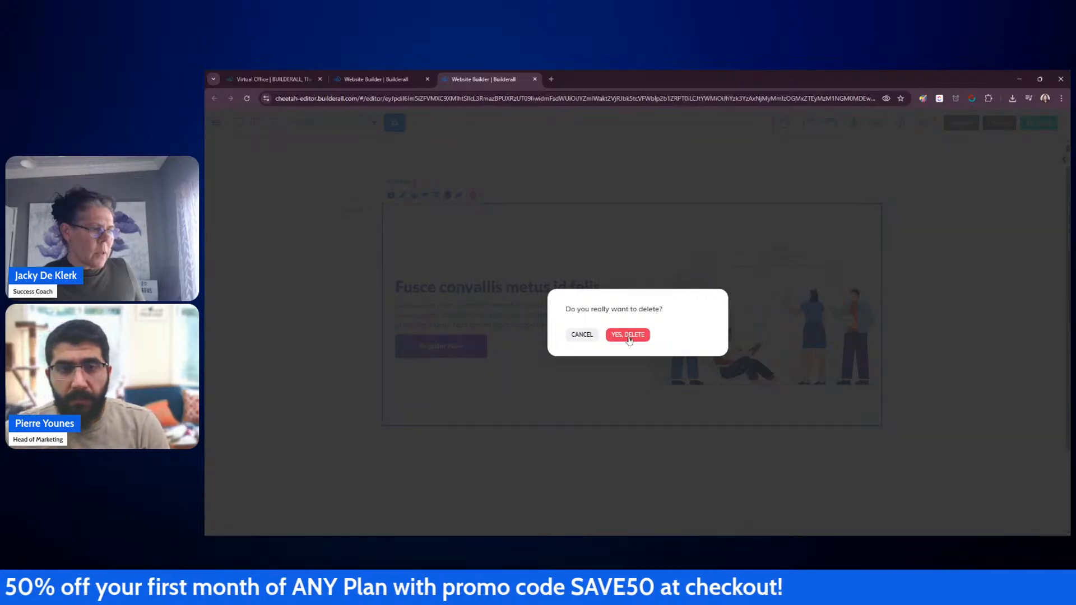
left_click(627, 335)
left_click(353, 225)
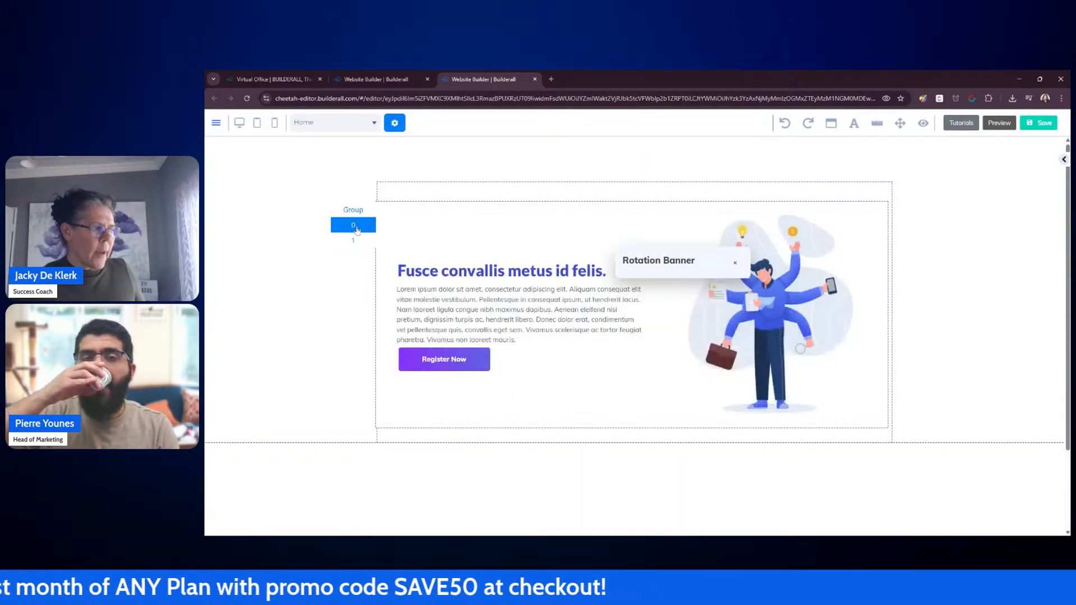
left_click(354, 240)
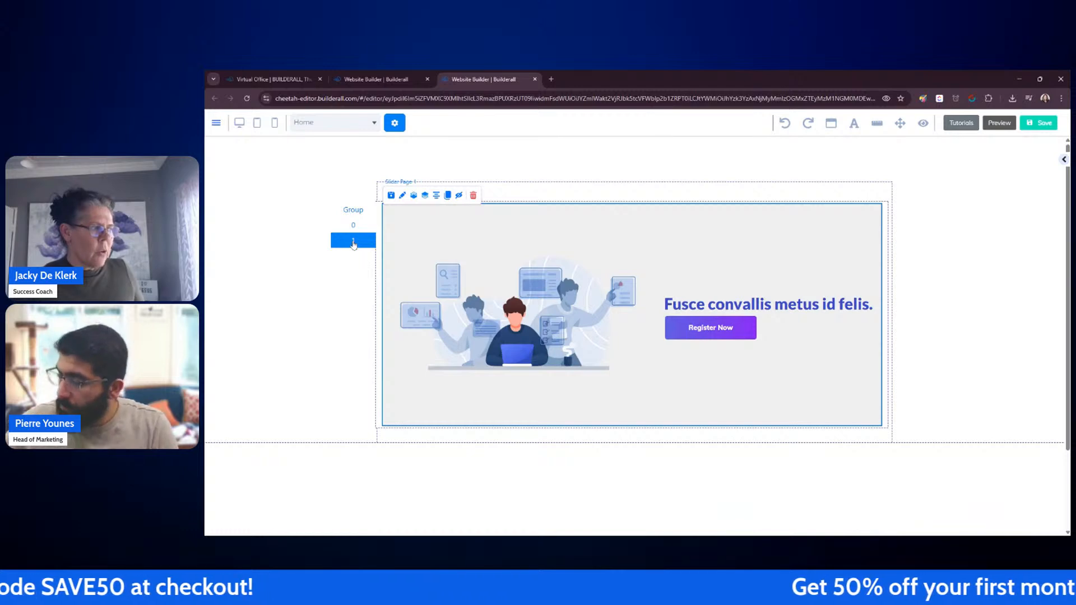
left_click(473, 195)
left_click(628, 335)
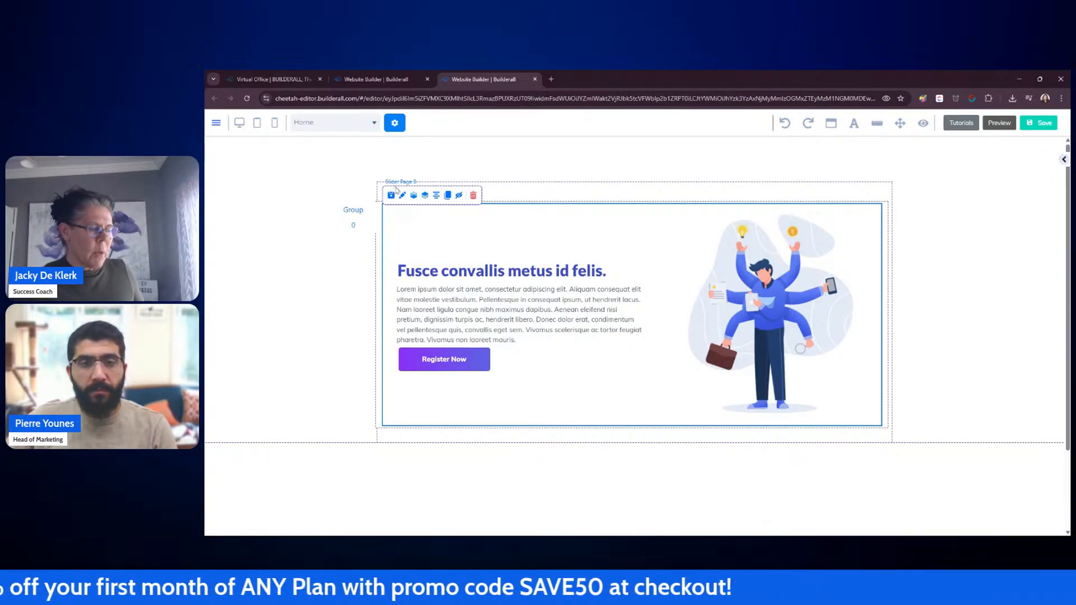
Step: Clear the remaining banner slide by deleting its illustration, Register Now button, paragraph text and heading
left_click(739, 310)
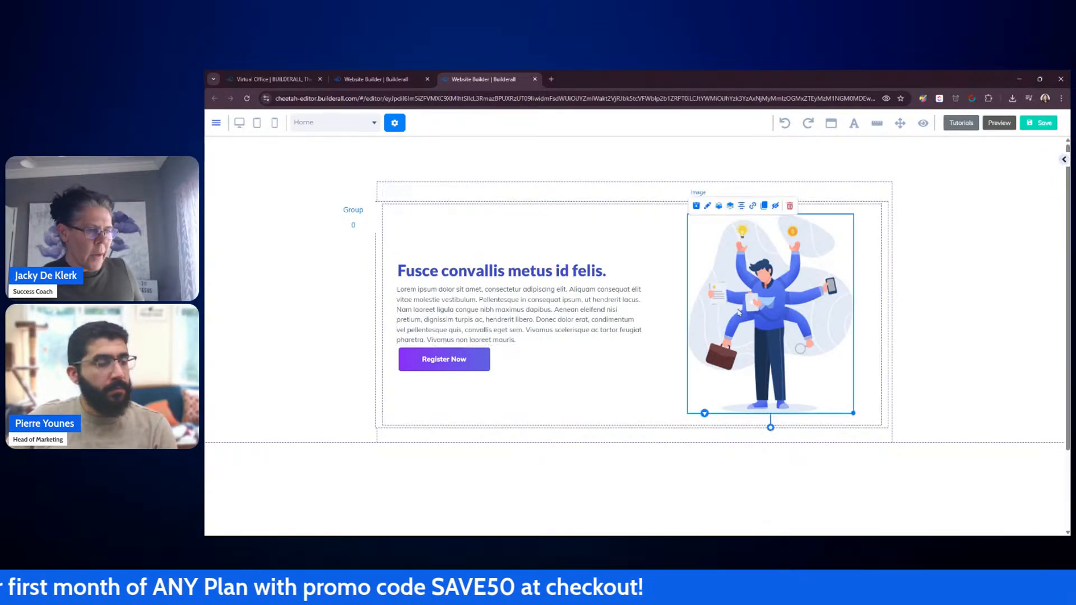
left_click(790, 206)
left_click(638, 340)
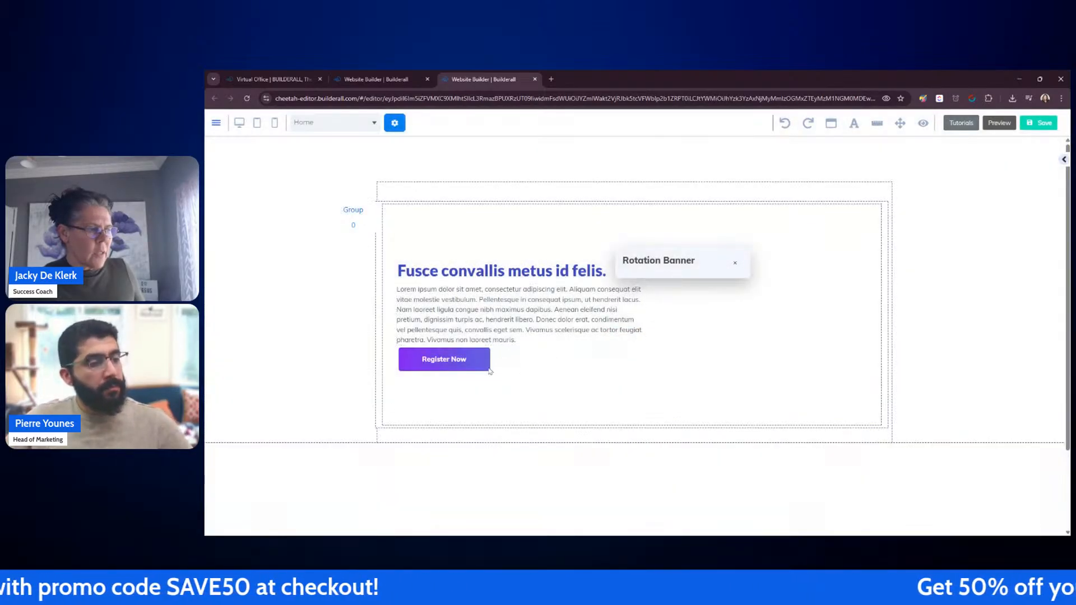
left_click(486, 370)
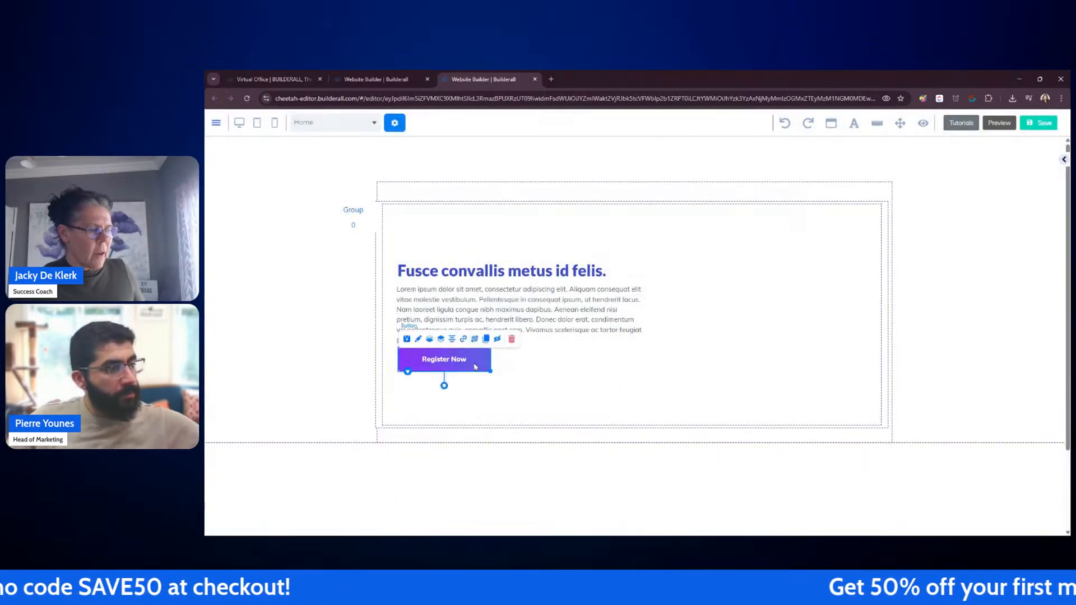
left_click(512, 339)
left_click(626, 335)
left_click(533, 320)
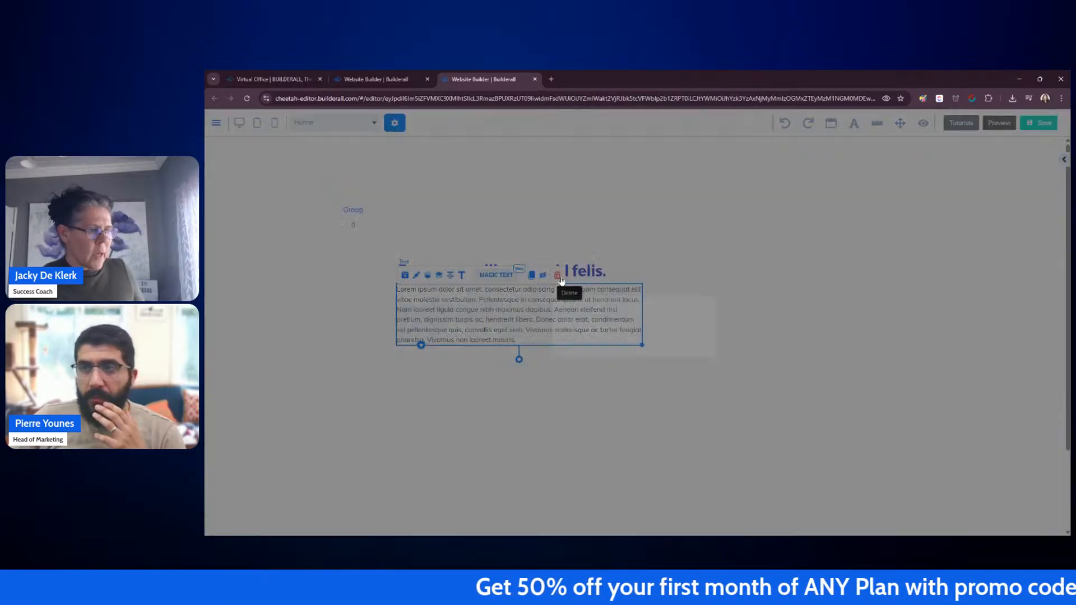
left_click(559, 276)
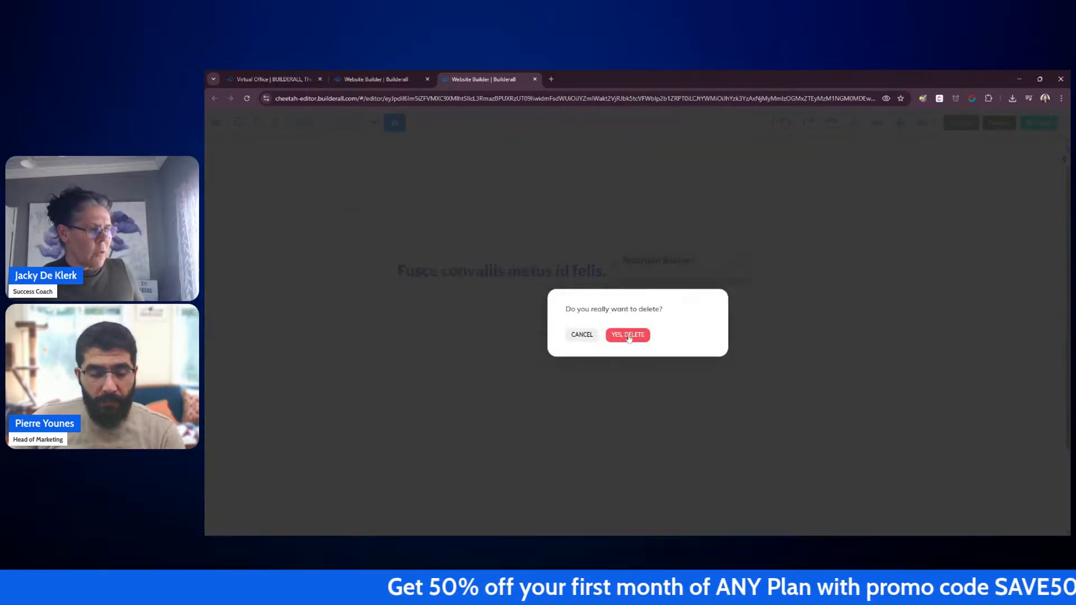
left_click(627, 334)
left_click(558, 250)
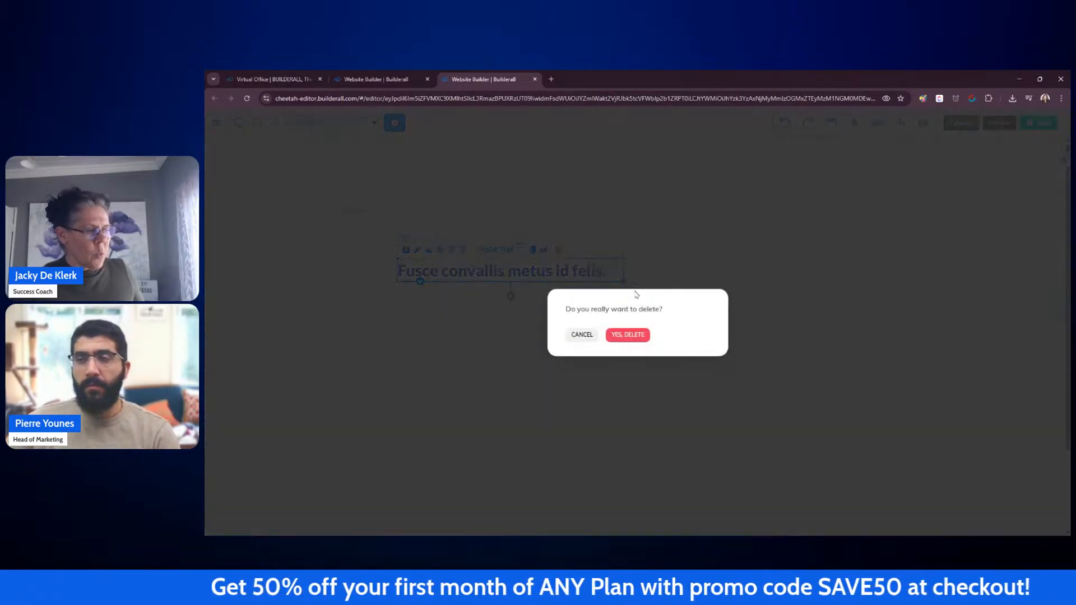
left_click(627, 334)
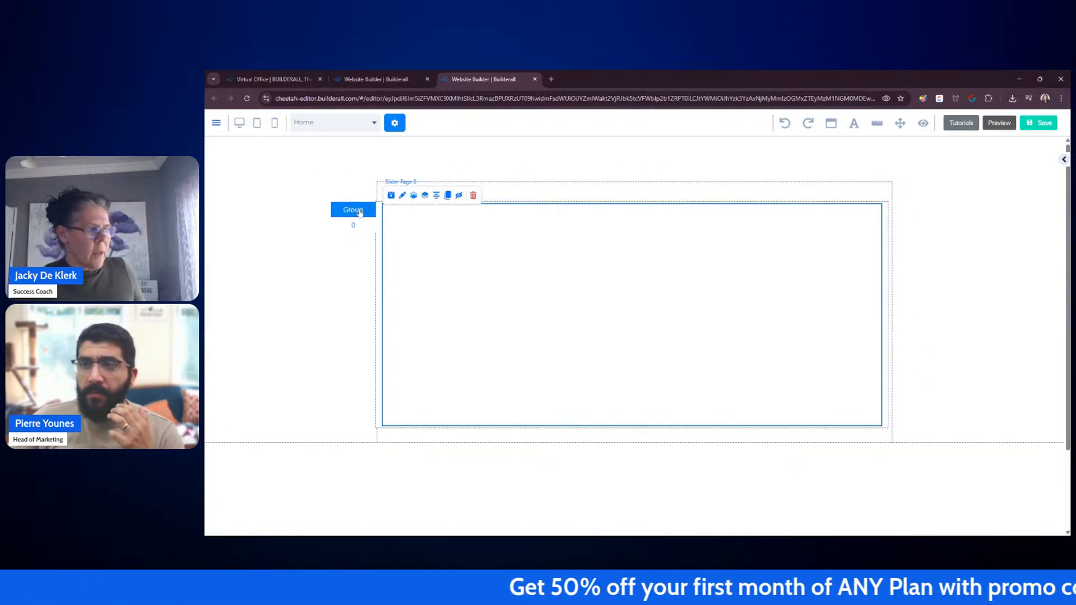
Step: Nudge the empty rotation banner to align it with the panel's left edge
left_click_drag(360, 212, 360, 208)
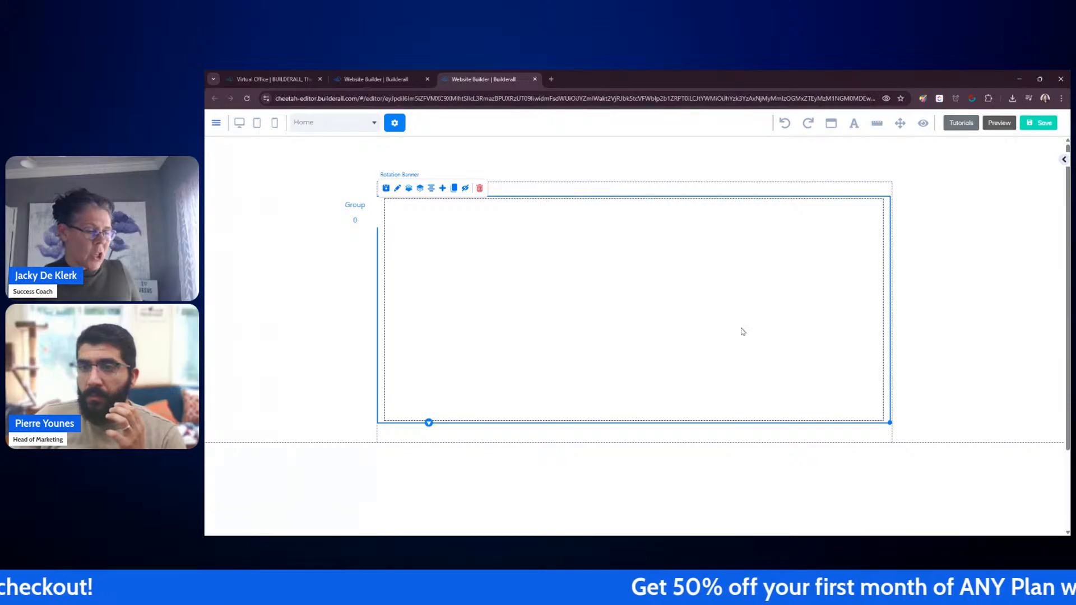
mouse_move(343, 210)
left_mouse_down()
mouse_move(310, 214)
mouse_move(344, 215)
left_mouse_up()
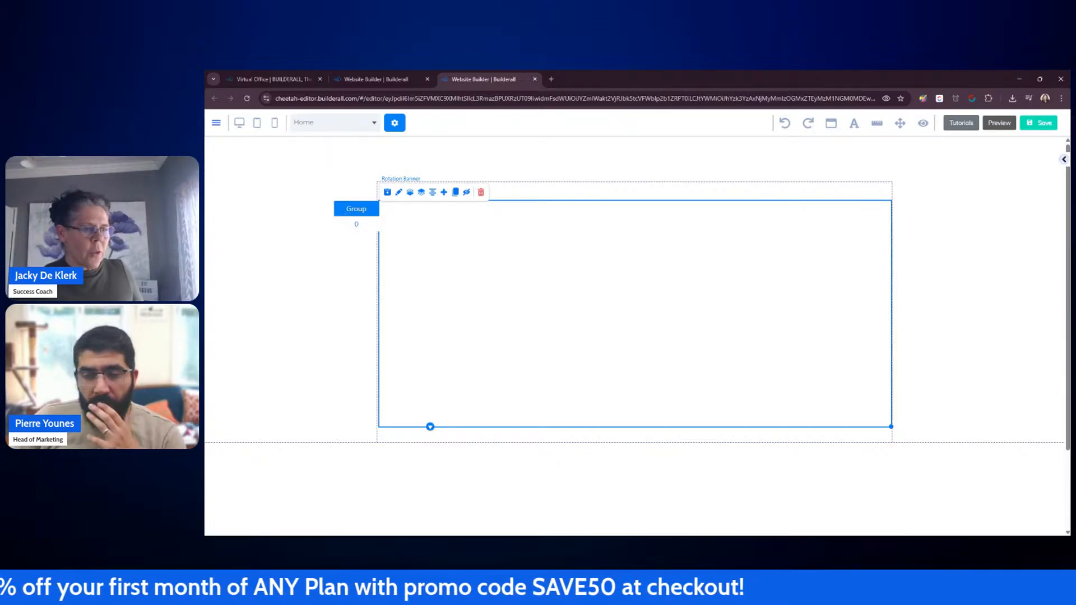
key("Left")
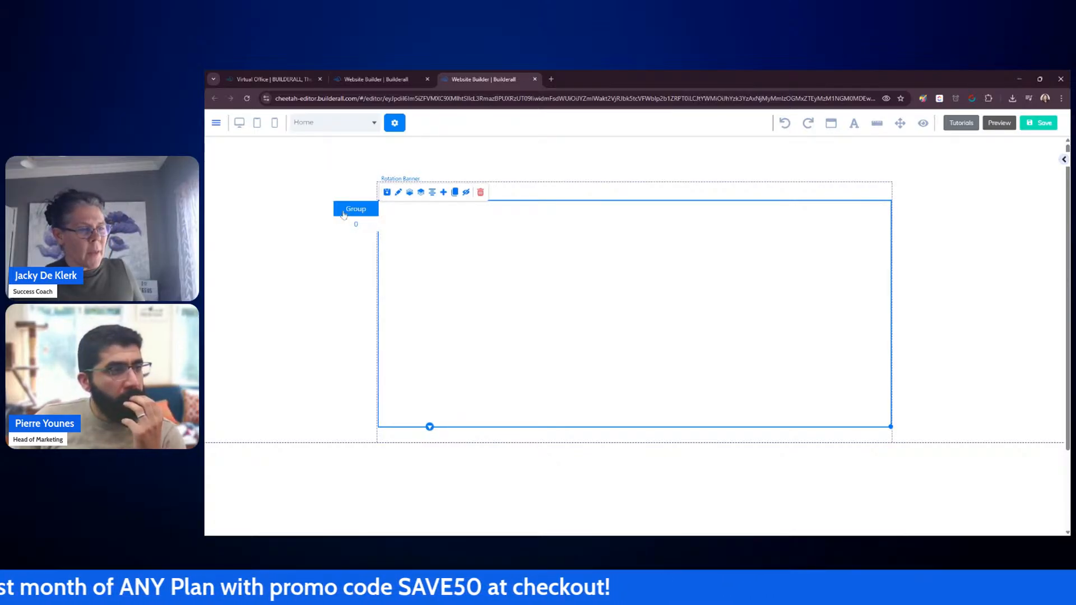
left_click(291, 260)
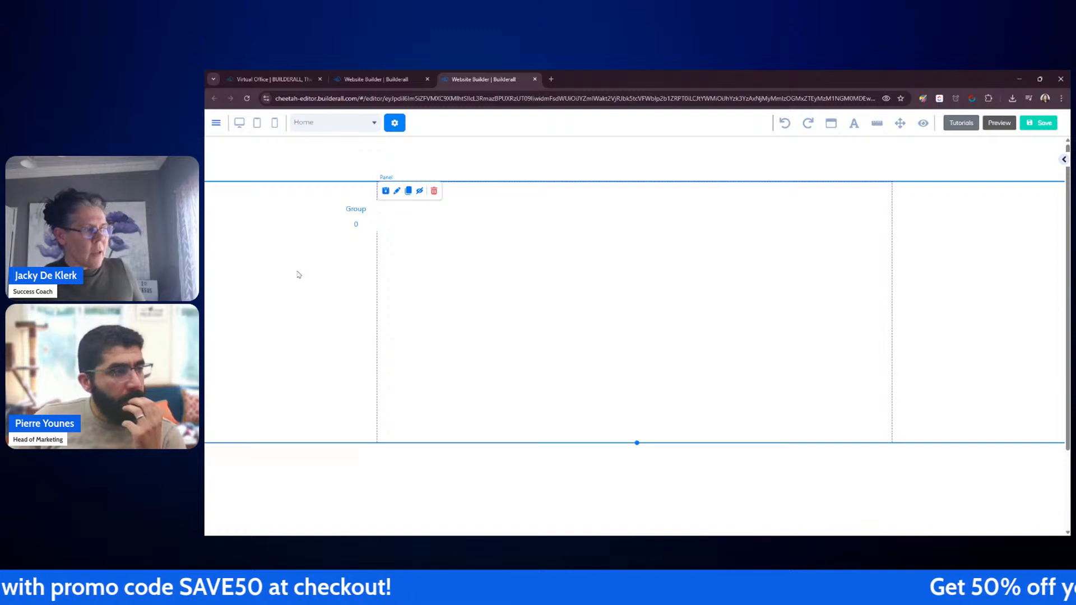
left_click(356, 210)
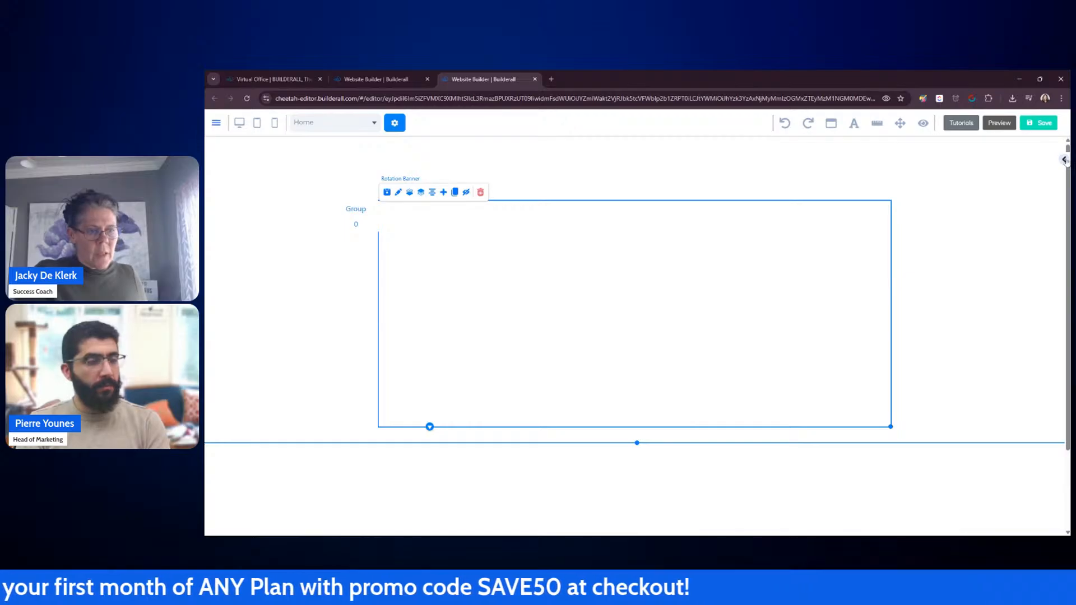
Step: Add a basic Accordion element to the lower panel below the banner and reposition it slightly left
scroll(964, 246, "down", 2)
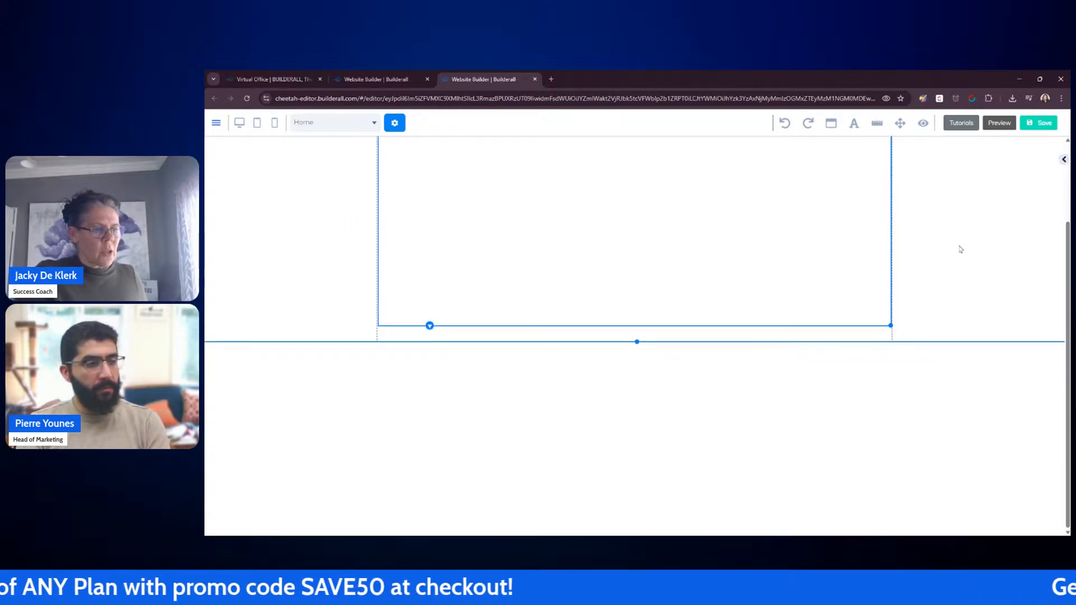
left_click(1064, 161)
left_click(957, 221)
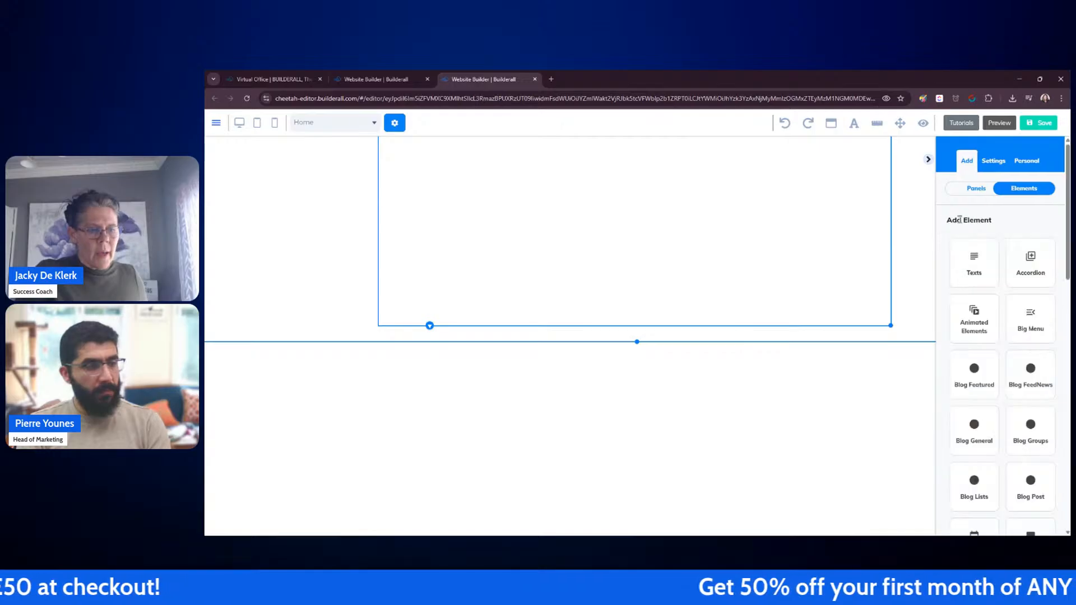
left_click(1031, 262)
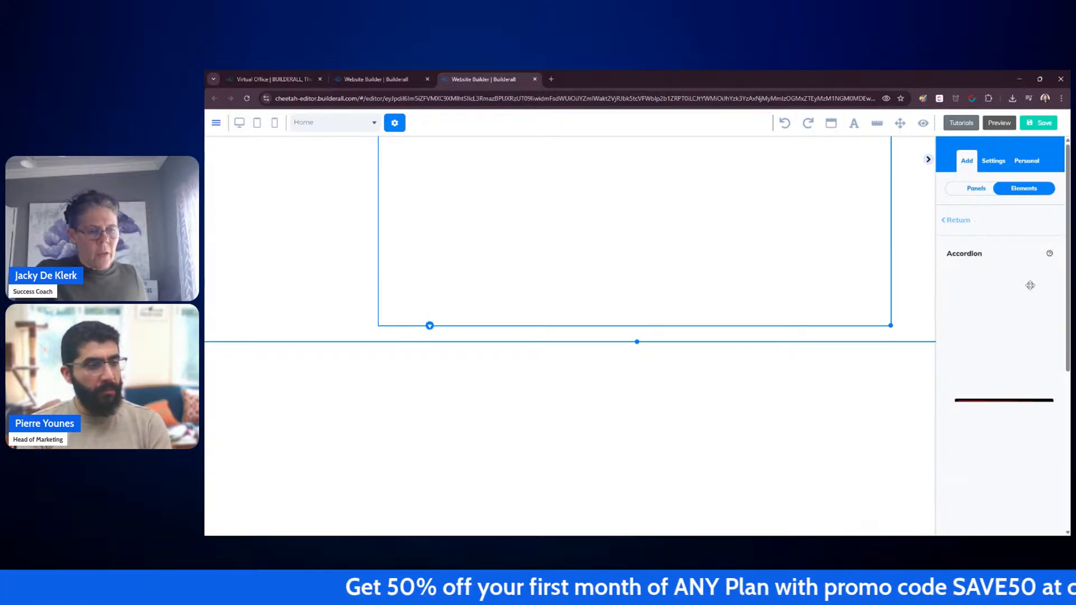
scroll(1027, 276, "down", 4)
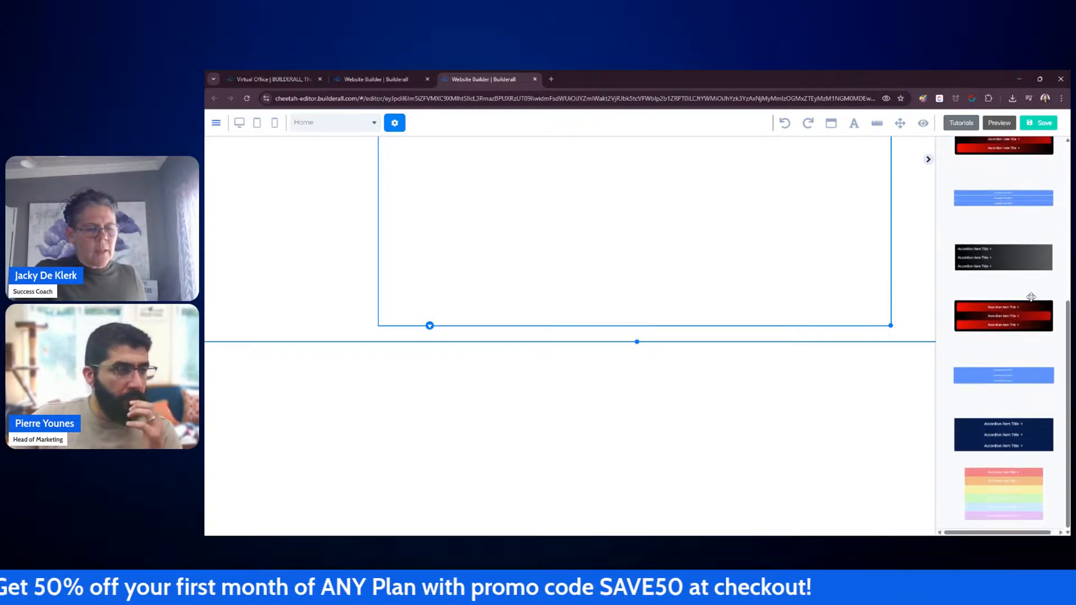
scroll(1031, 295, "up", 2)
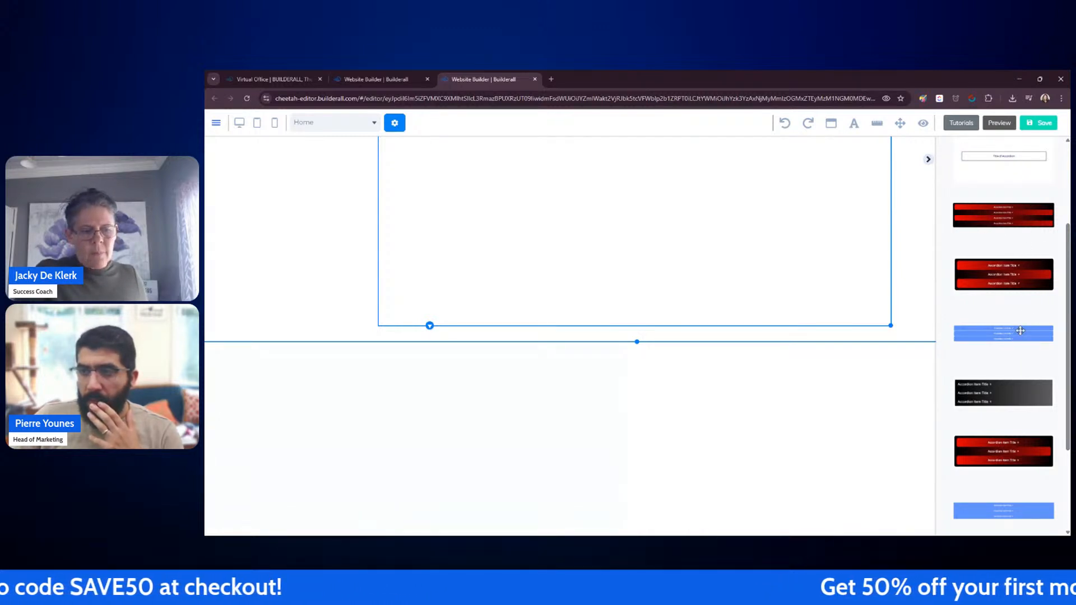
scroll(1019, 334, "up", 1)
scroll(1020, 331, "up", 2)
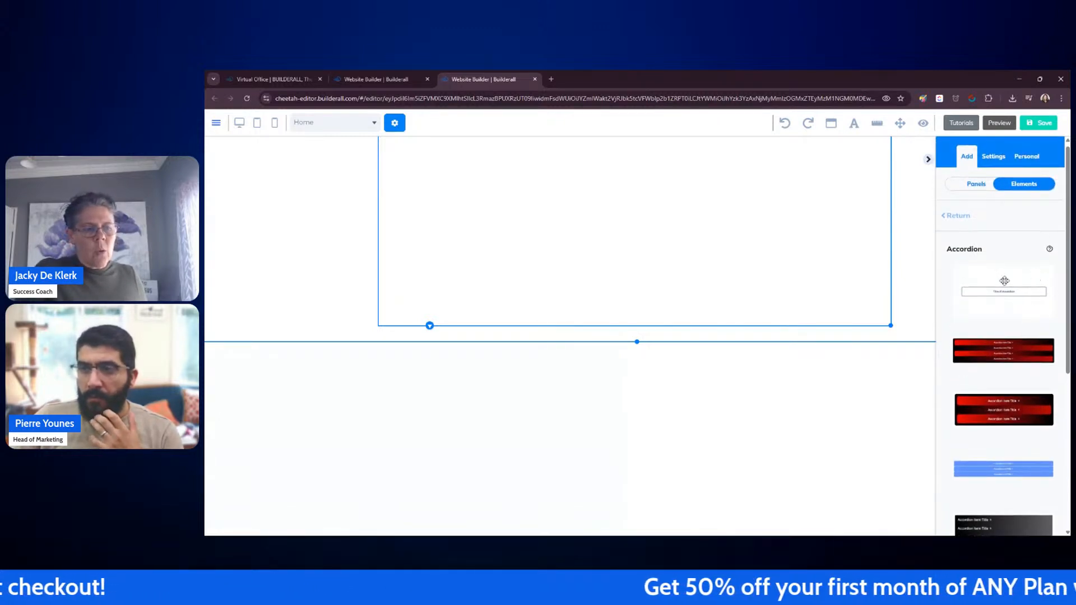
left_click_drag(1002, 295, 628, 390)
left_click_drag(751, 399, 598, 402)
left_click(928, 160)
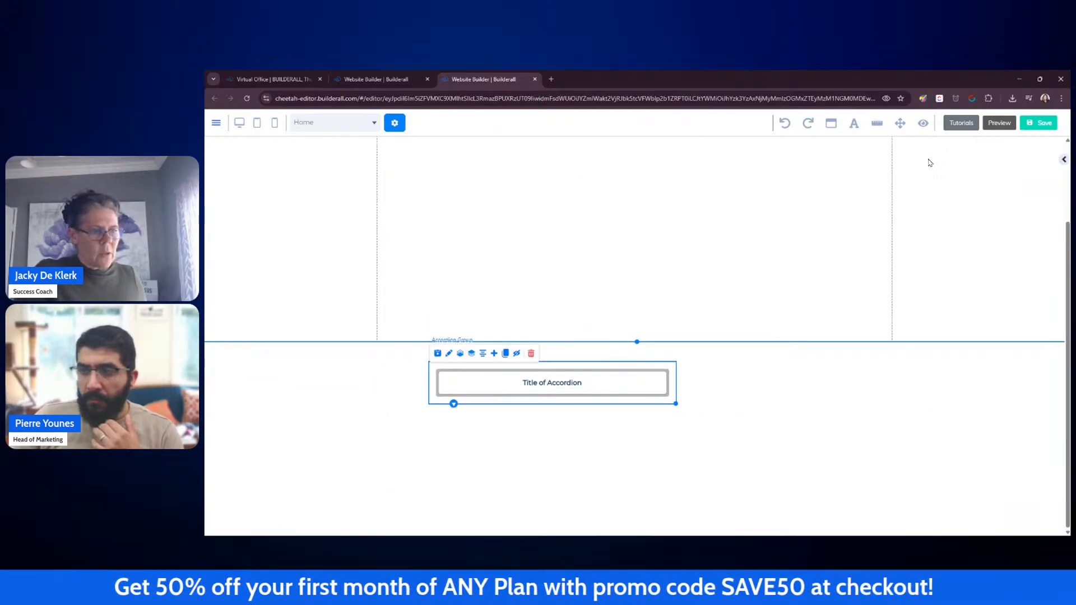
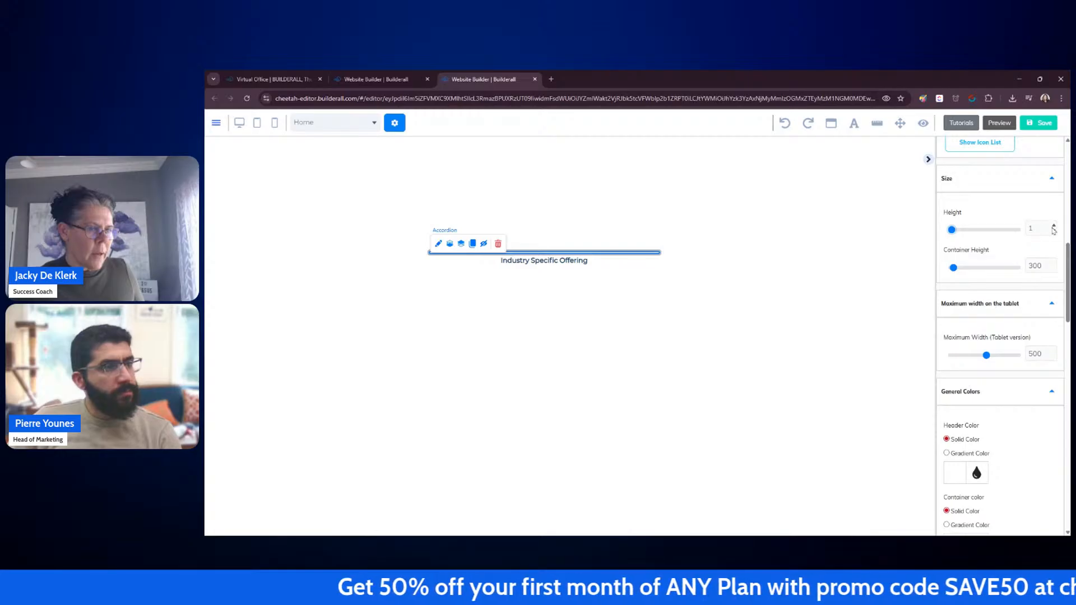
Step: Set the accordion header height to 36 and expand the accordion item
left_click(1053, 227)
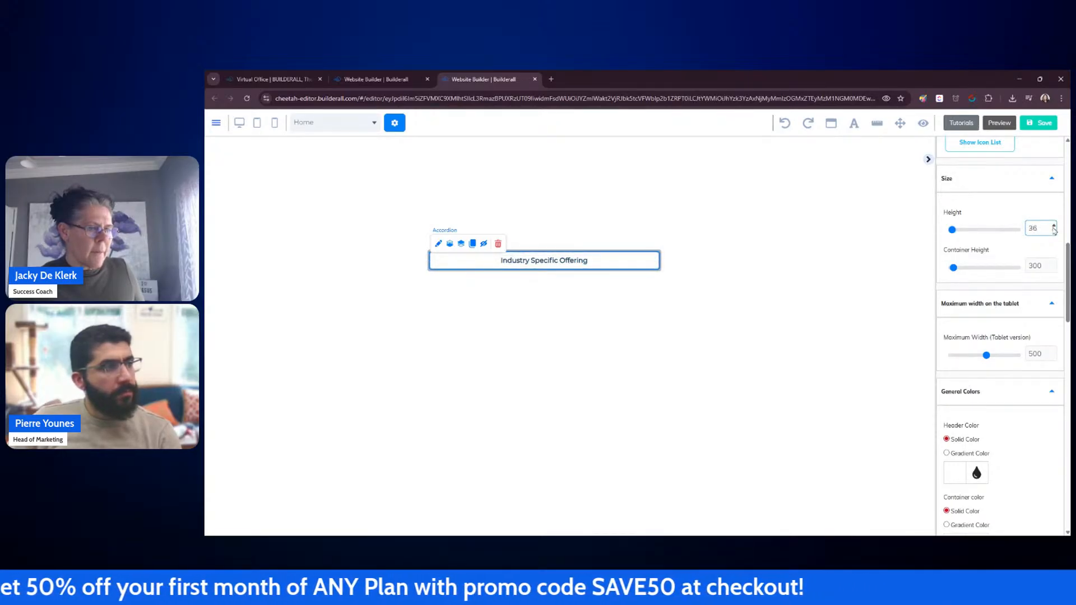
left_click_drag(953, 268, 955, 271)
left_click(644, 259)
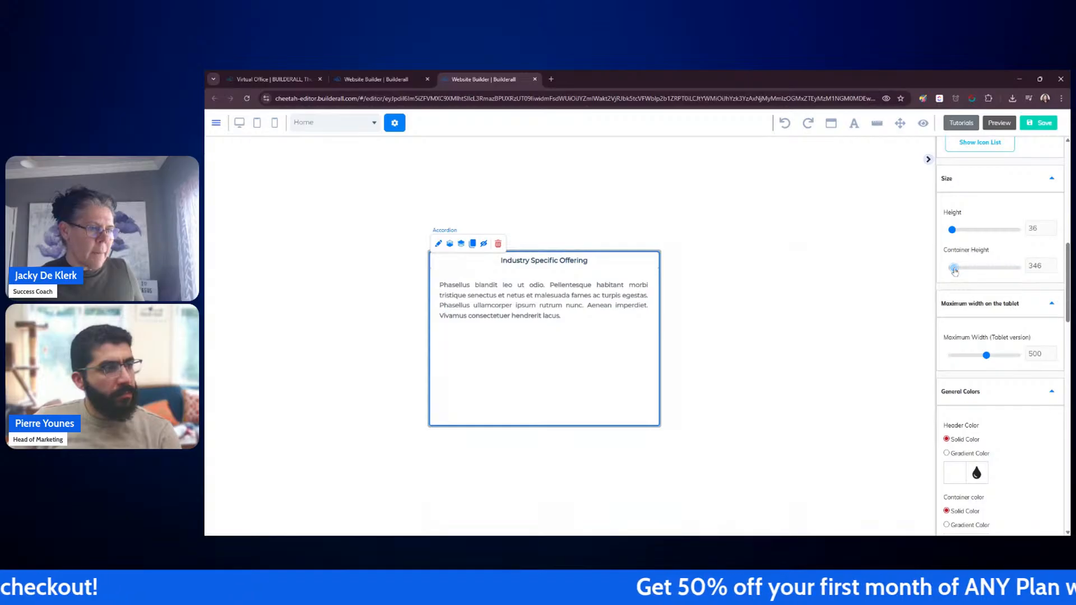
Step: Reduce the accordion's container height to 200
left_click(1054, 269)
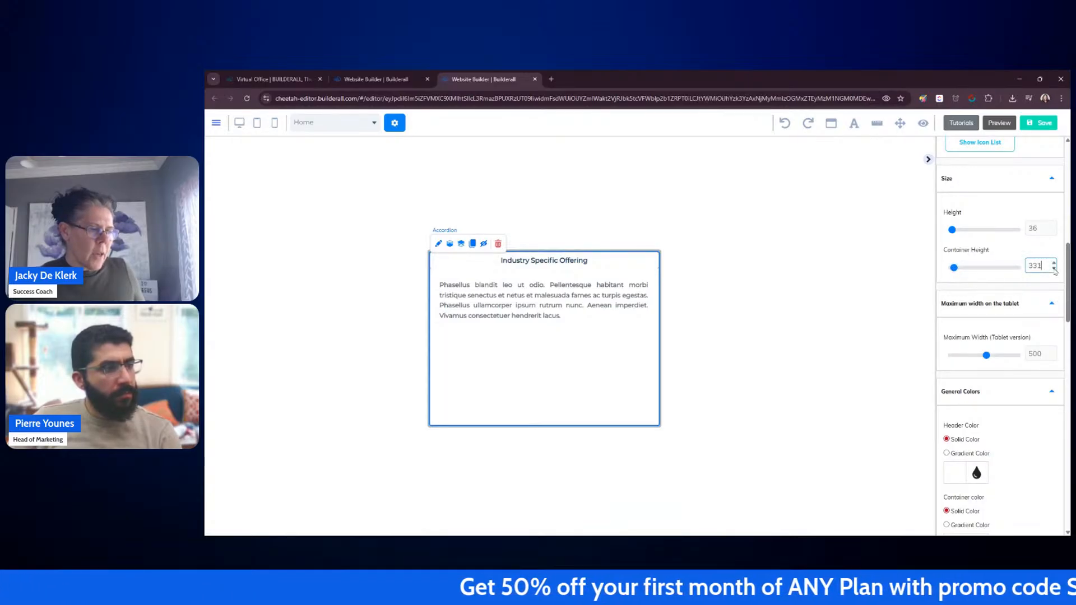
left_click(1054, 269)
left_click(1054, 269)
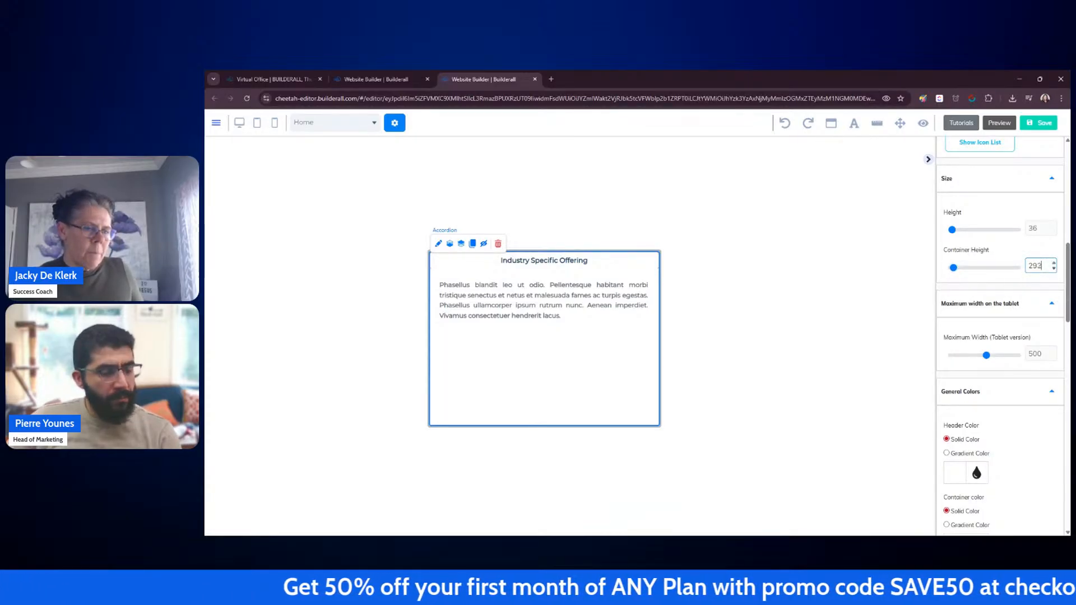
left_click(1054, 269)
left_click(1055, 269)
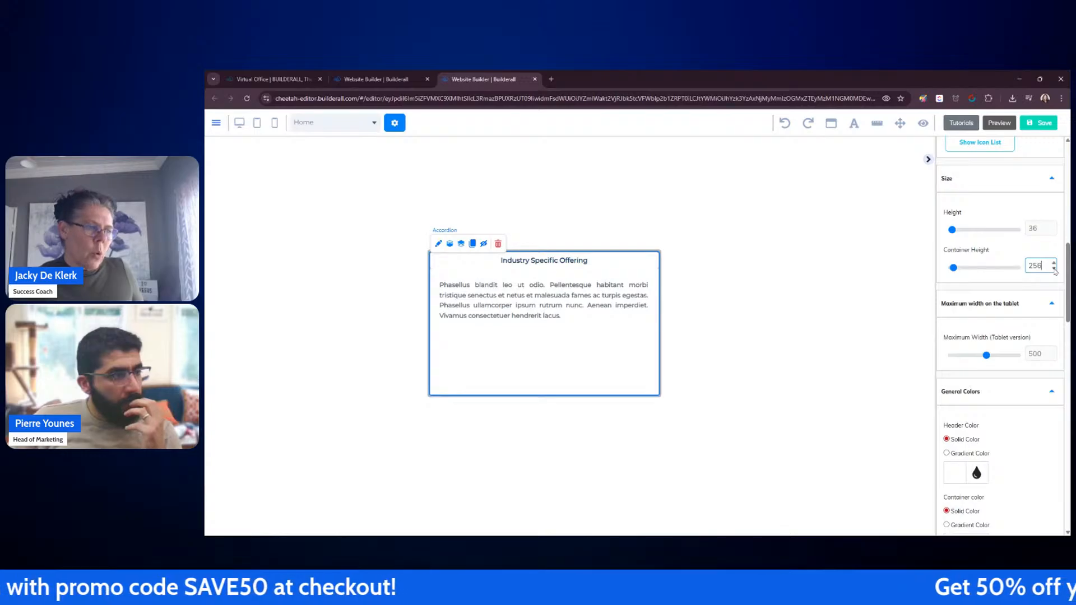
left_click(1054, 269)
left_click(1054, 269)
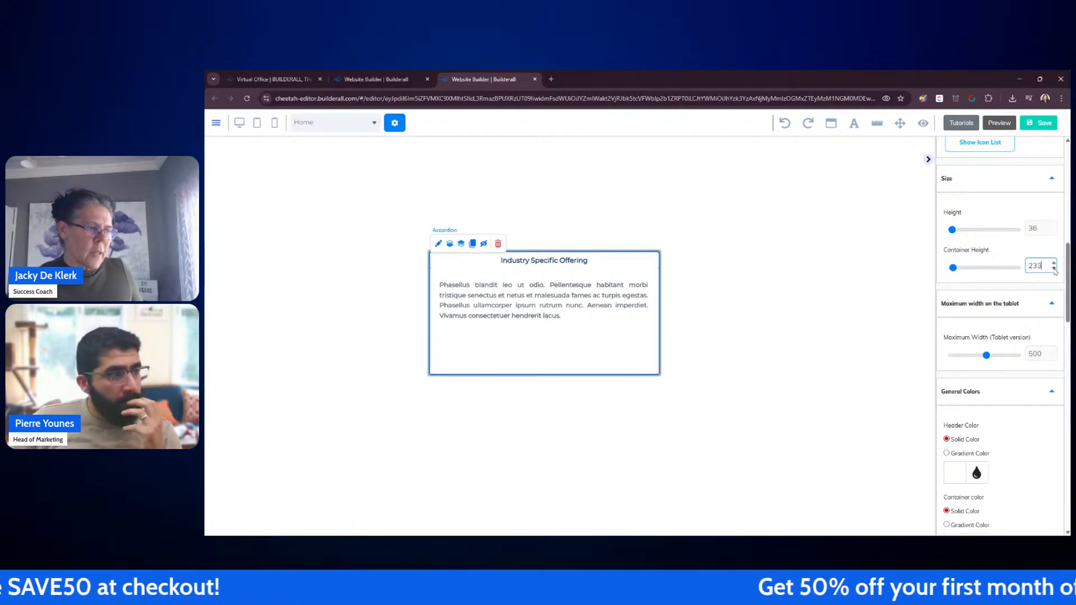
left_click(1054, 269)
left_click(1055, 269)
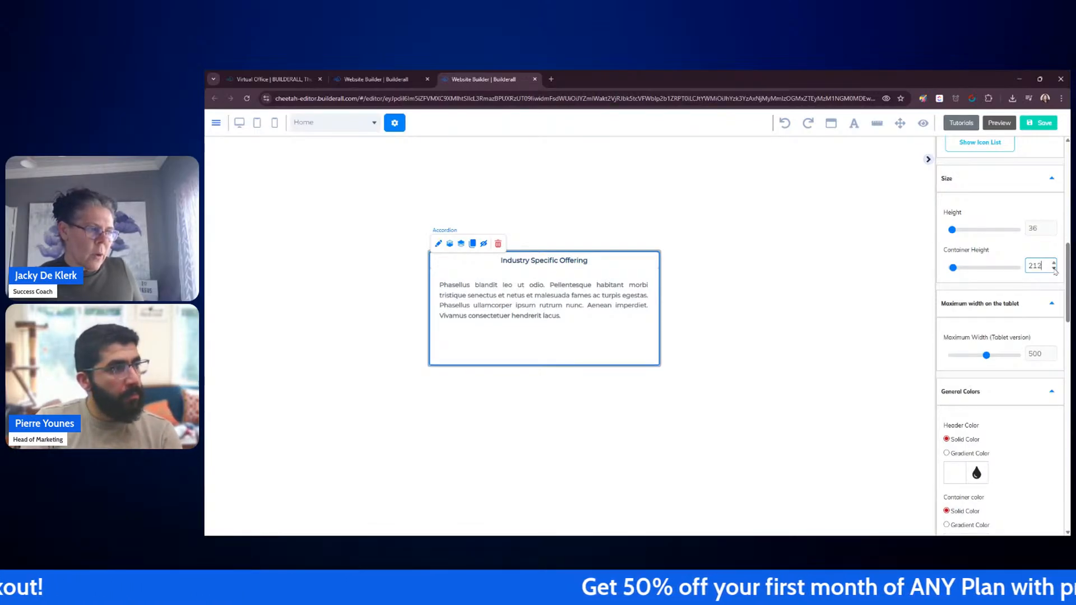
left_click(1054, 269)
left_click(1055, 269)
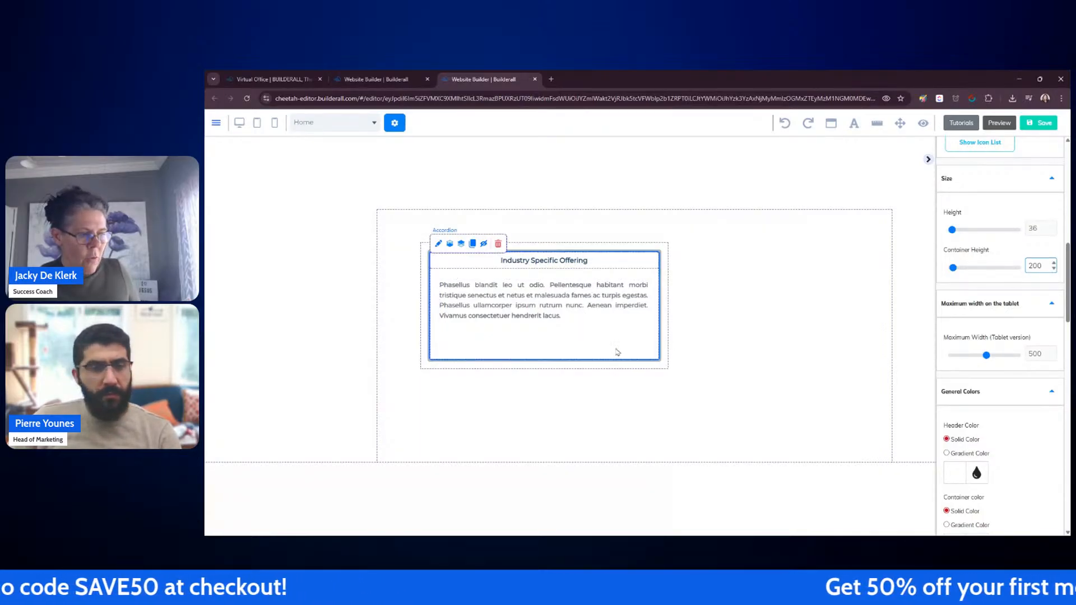
Step: Collapse and re-expand the accordion item and inspect its paragraph text
left_click_drag(586, 291, 580, 315)
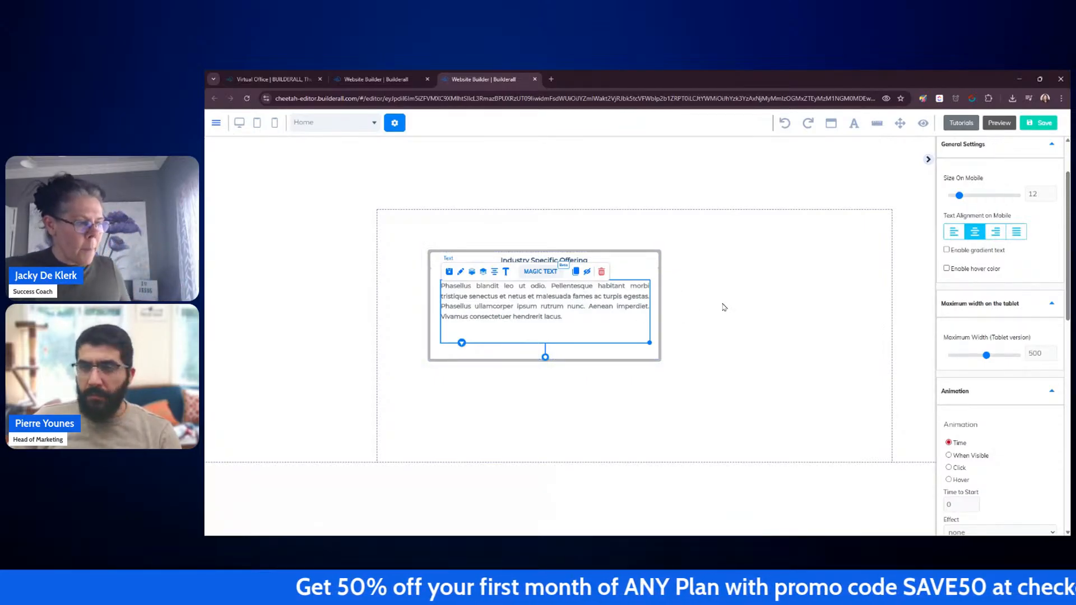
left_click(644, 266)
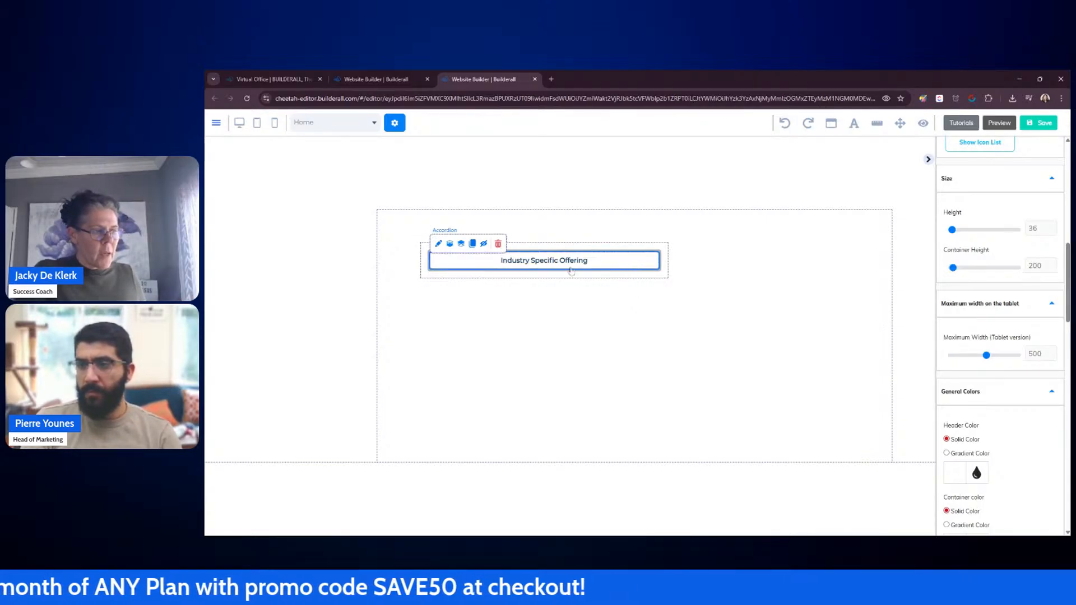
left_click(607, 266)
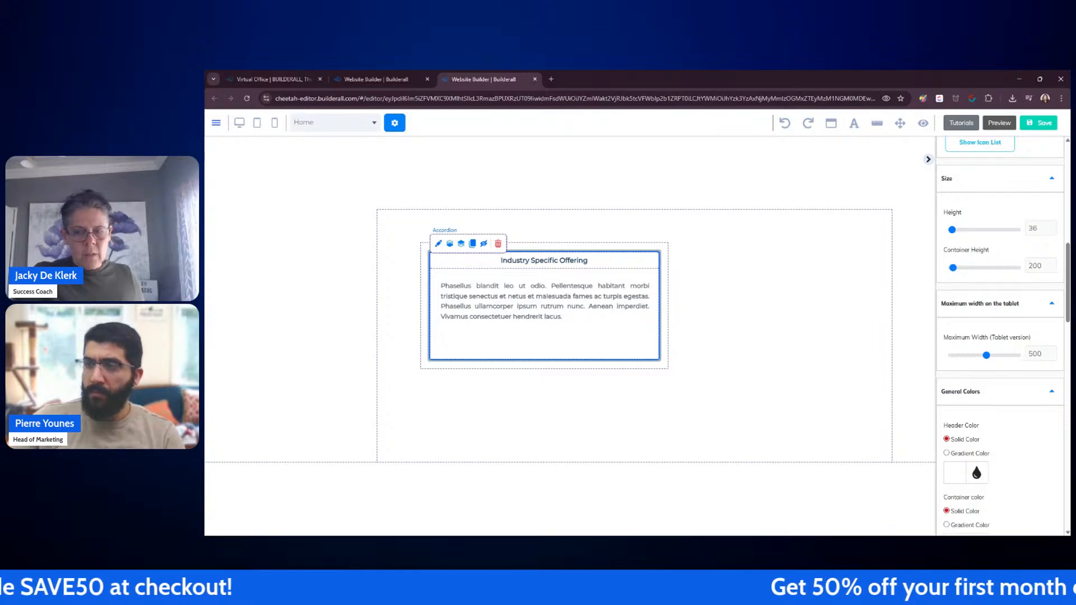
left_click(503, 304)
double_click(571, 318)
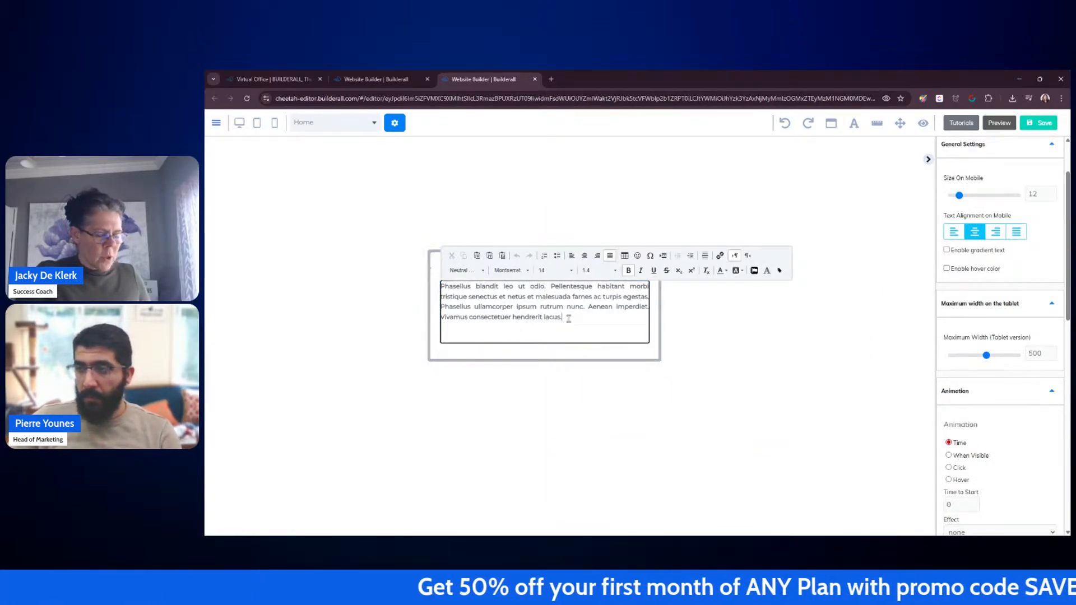
left_click(752, 325)
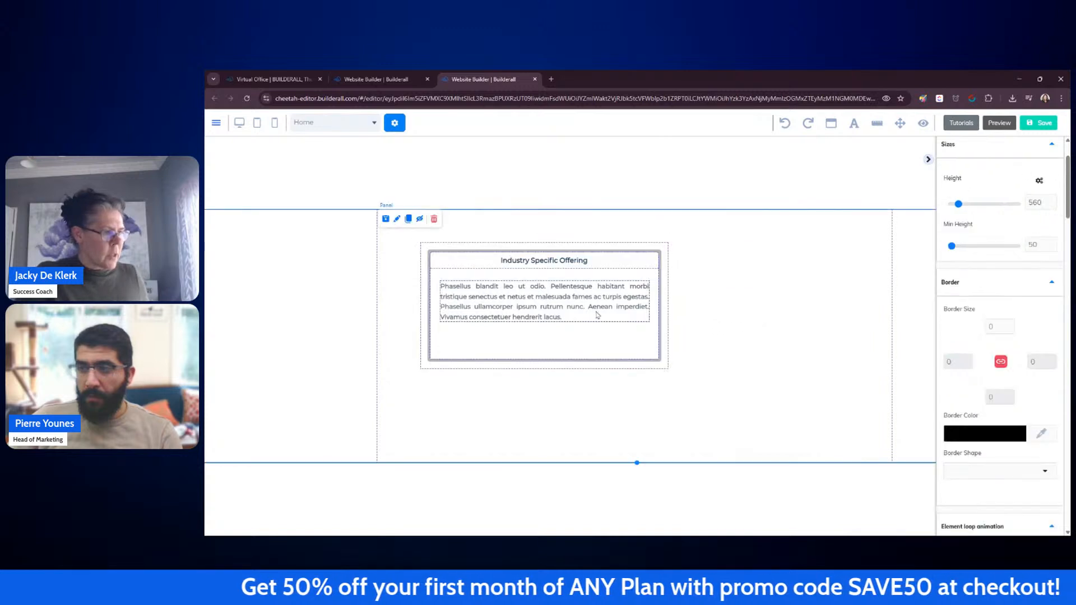
Step: Clone the accordion's paragraph text and move the copy out into the empty panel area
left_click(589, 328)
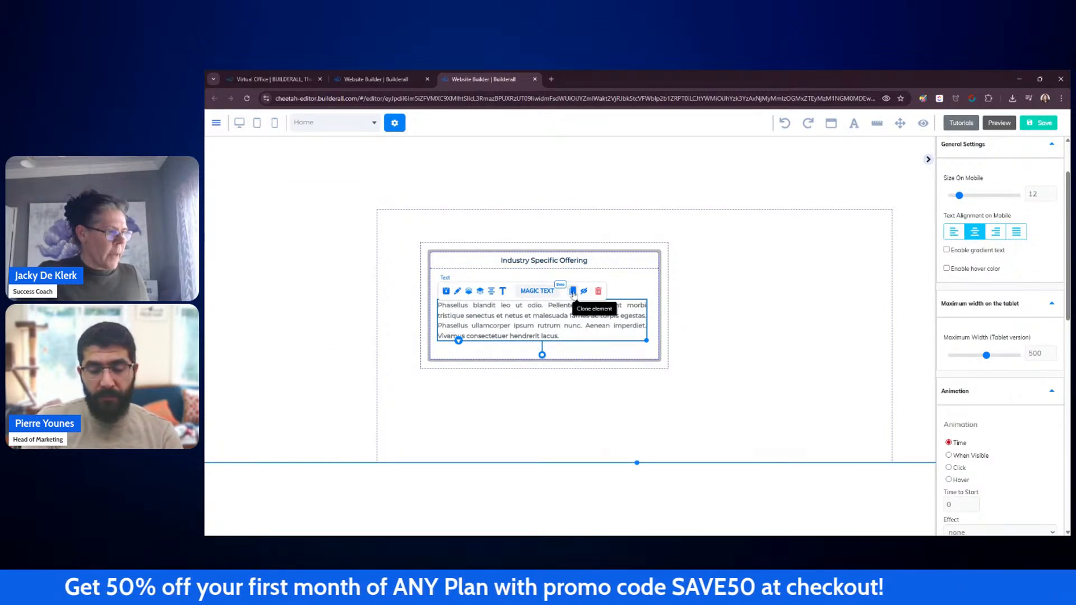
left_click(573, 291)
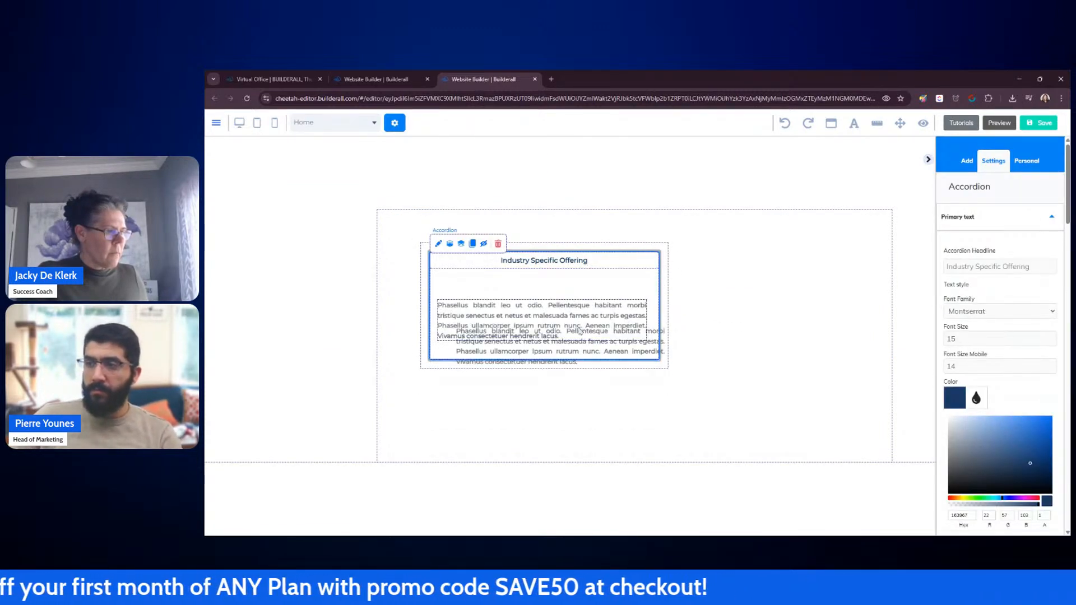
left_click_drag(580, 331, 762, 387)
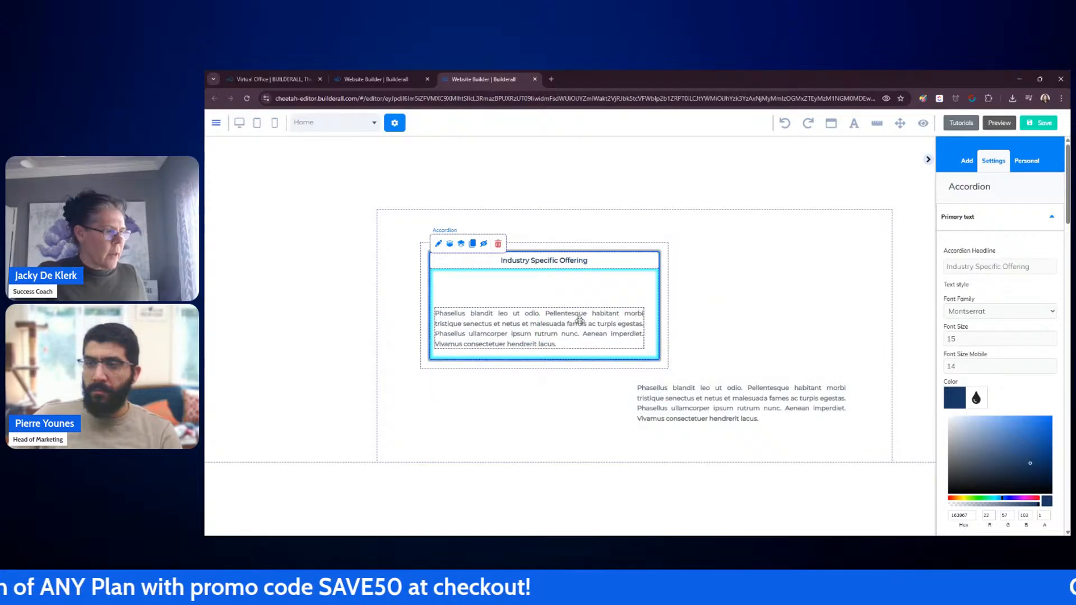
left_click_drag(579, 321, 587, 324)
Step: Trim the copied text to its first sentence, "Phasellus blandit leo ut odio."
double_click(713, 401)
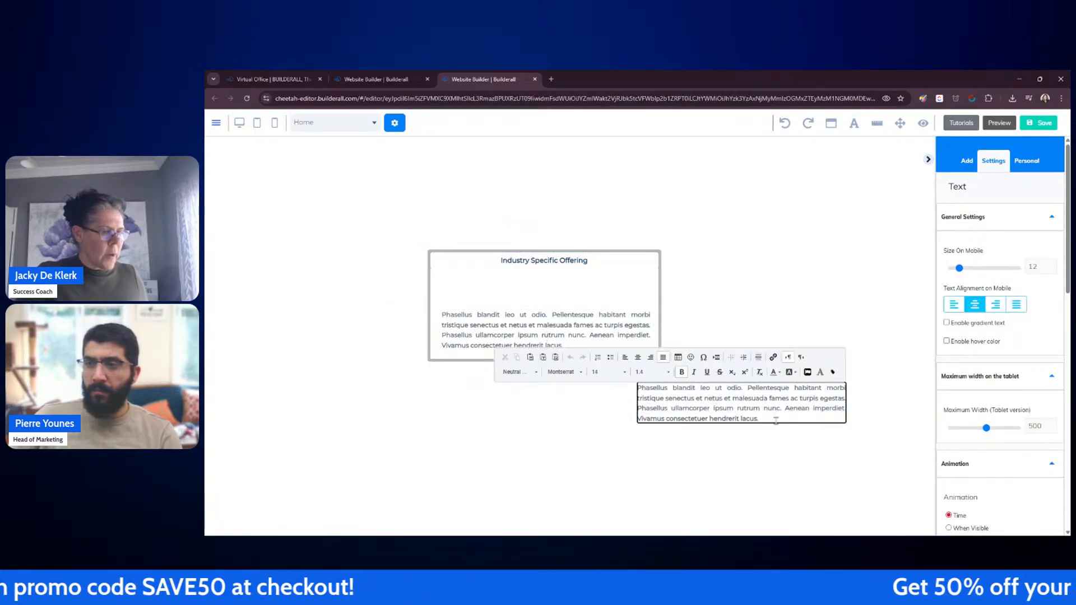
left_click_drag(775, 421, 637, 388)
left_click(731, 387)
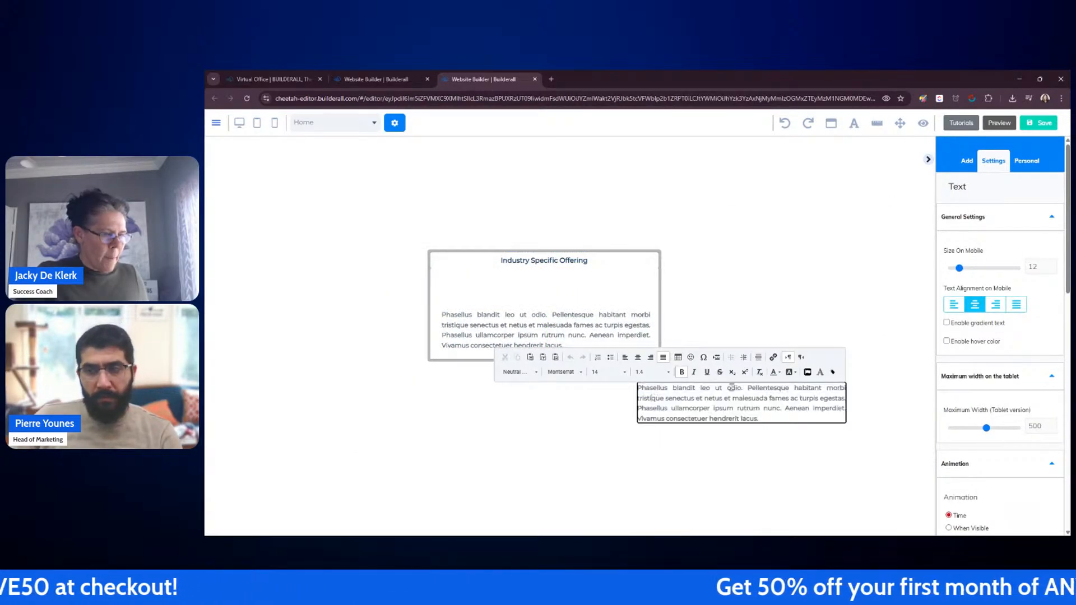
left_click_drag(745, 388, 775, 419)
key("BackSpace")
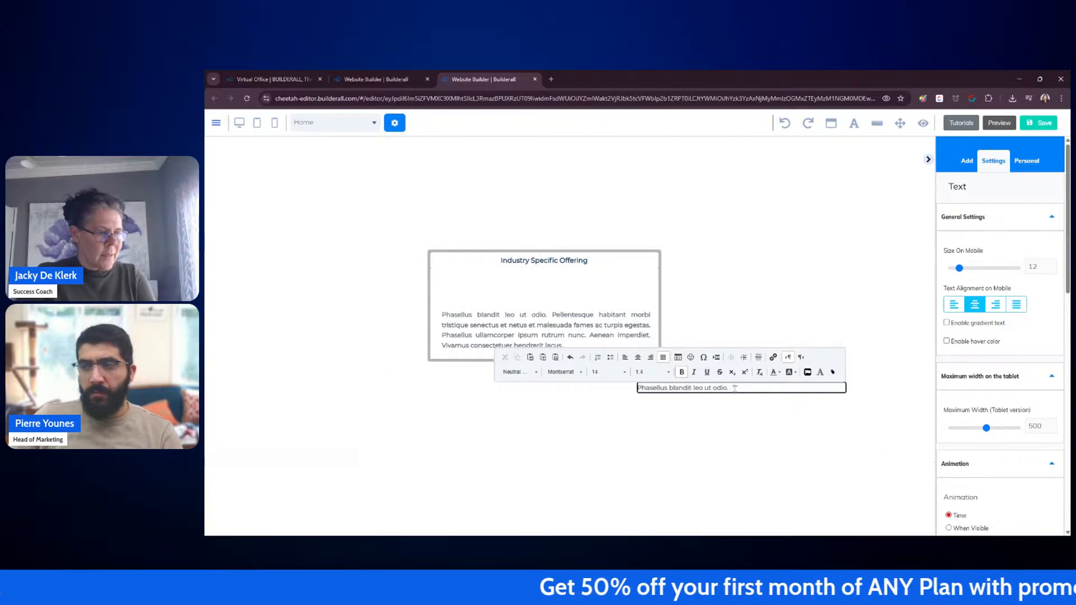
Step: Format the sentence with font size 16 and italic style
left_click_drag(732, 388, 652, 387)
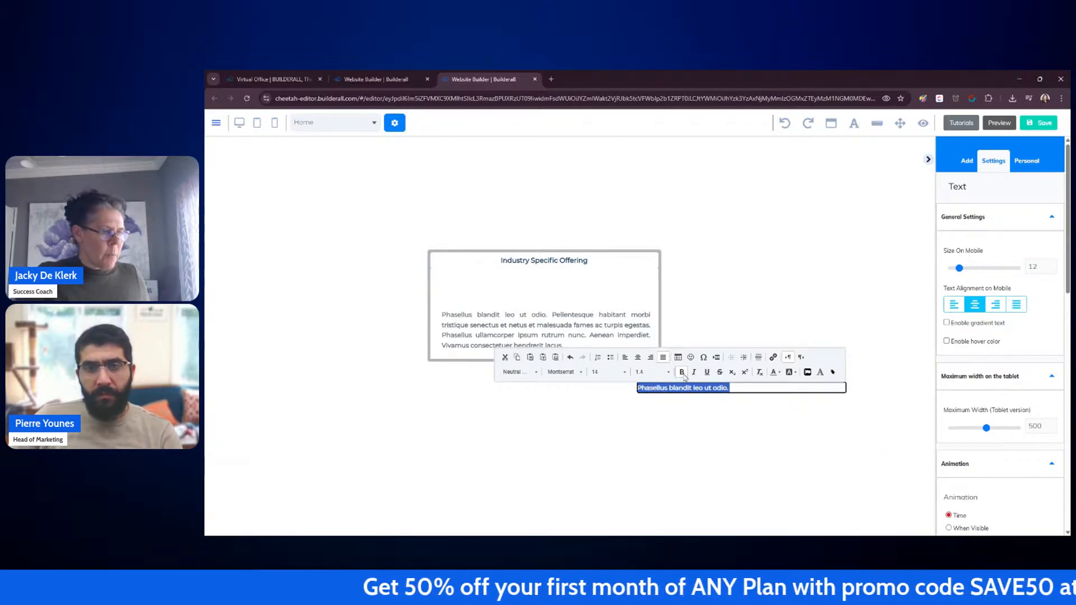
left_click(625, 372)
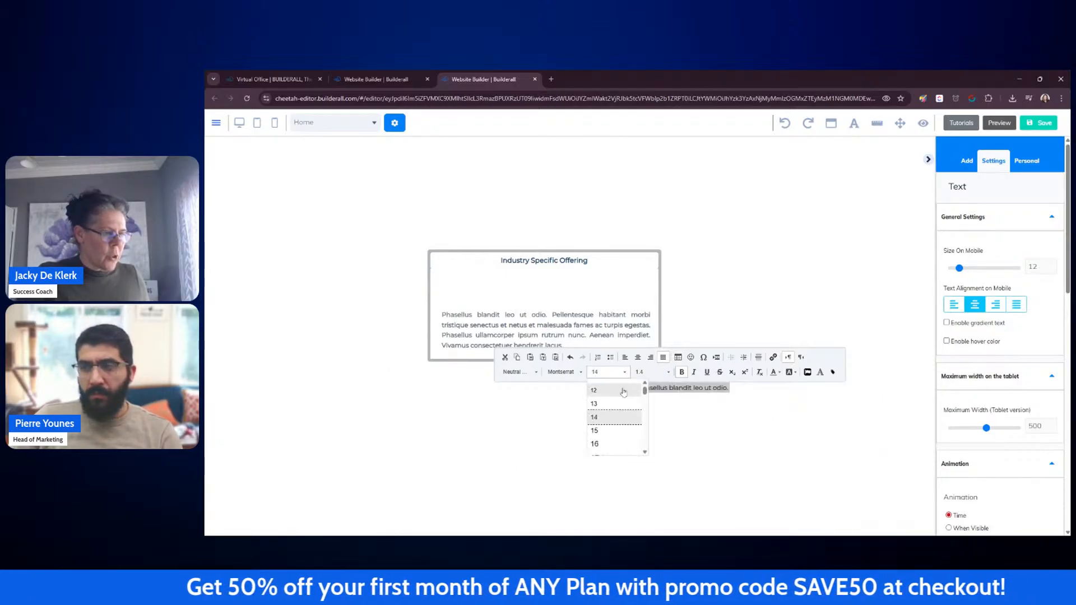
left_click(597, 444)
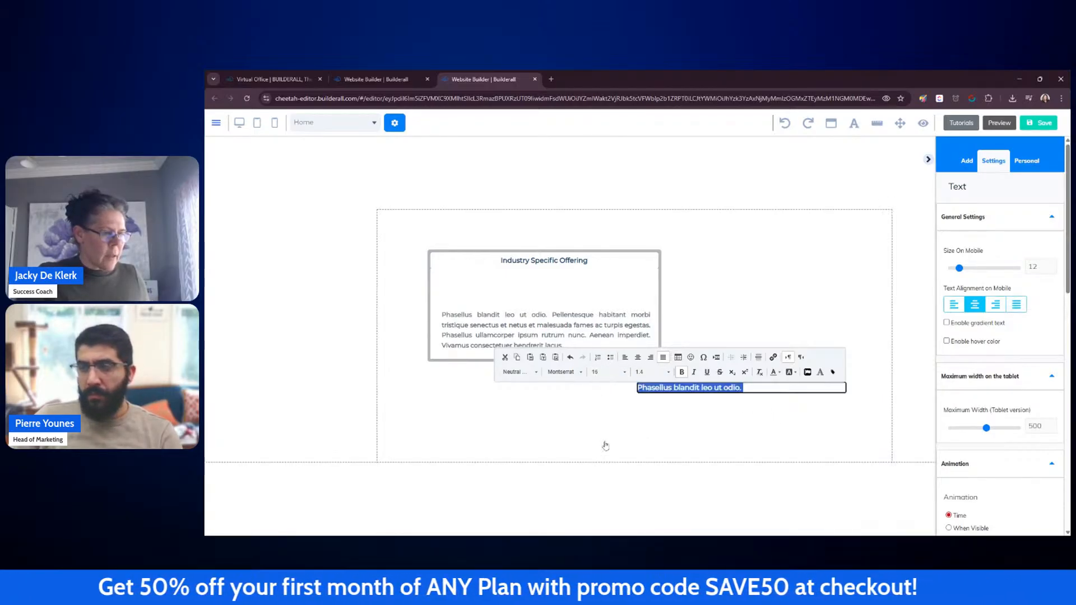
left_click(694, 374)
left_click(704, 417)
Step: Move the italic sentence into the accordion item above the paragraph
left_click(755, 391)
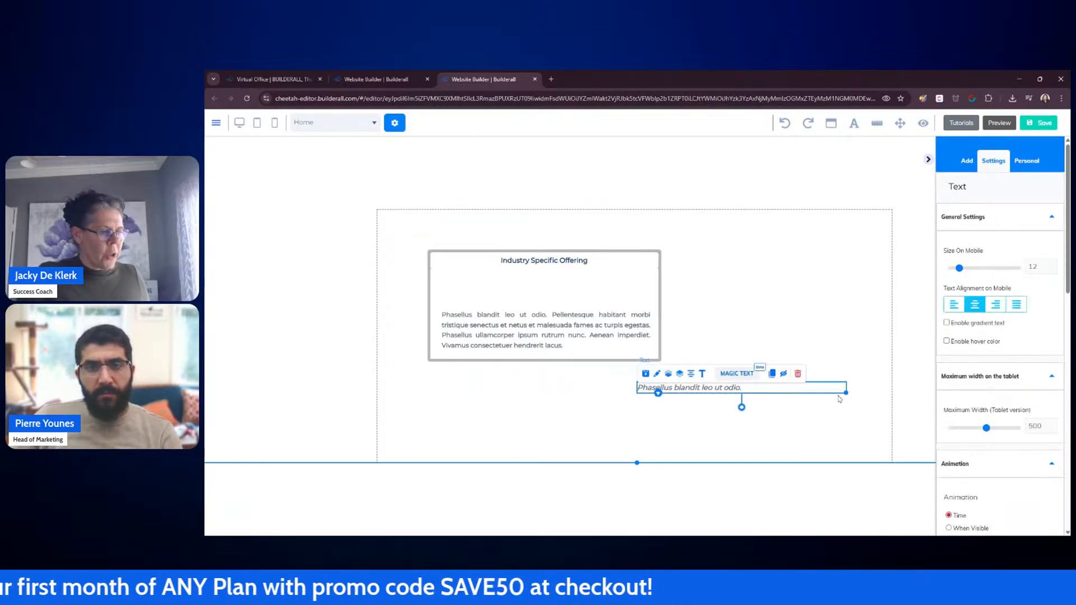
left_click_drag(845, 393, 507, 294)
left_click(761, 421)
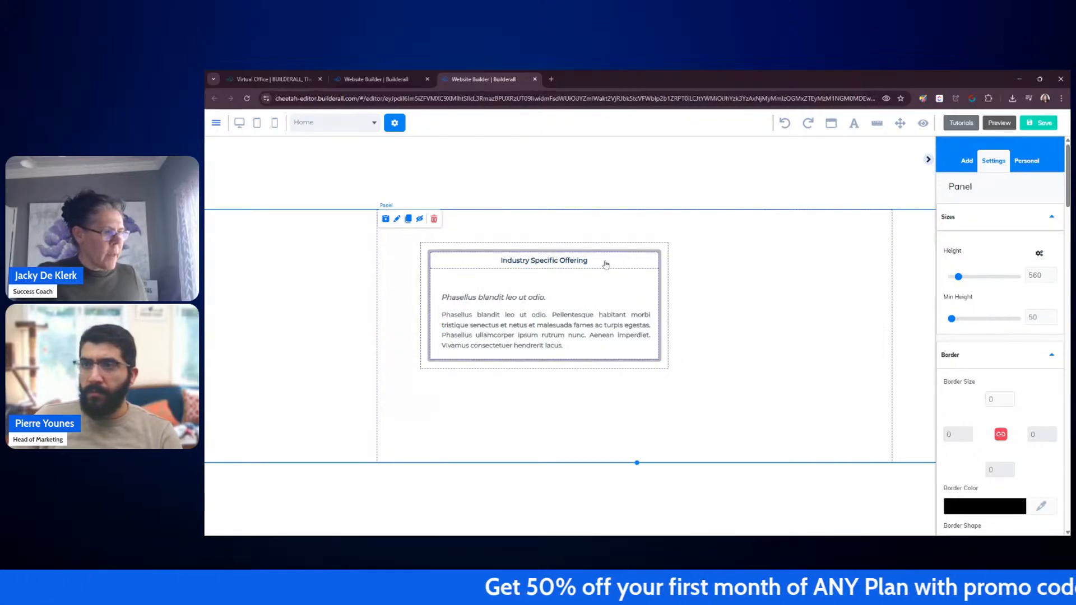
left_click_drag(562, 302, 540, 313)
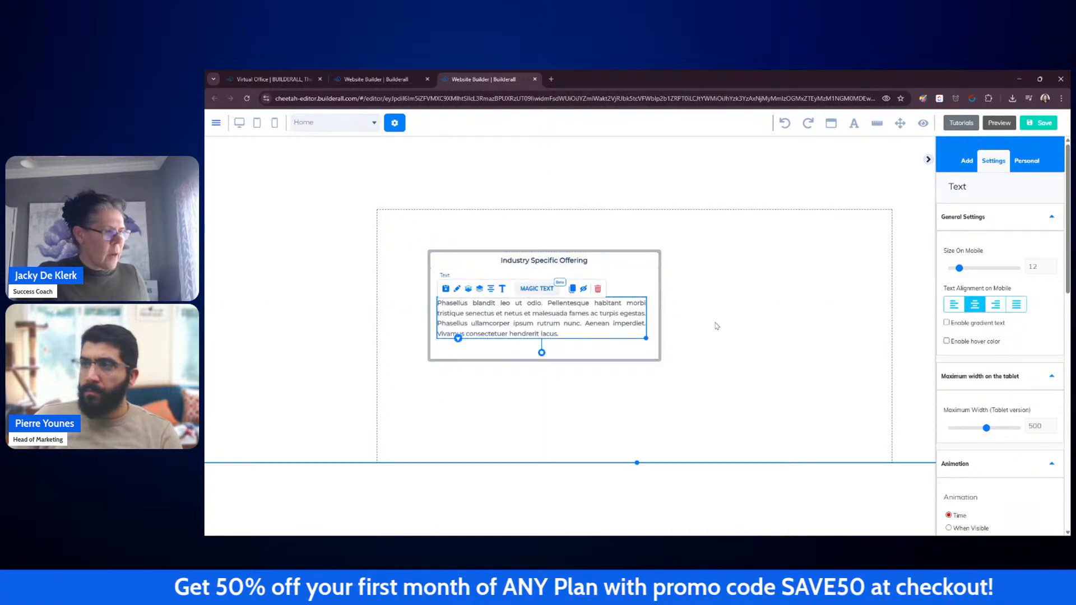
Step: Collapse the accordion and clone its item twice to make three accordion items
left_click(637, 256)
left_click(807, 291)
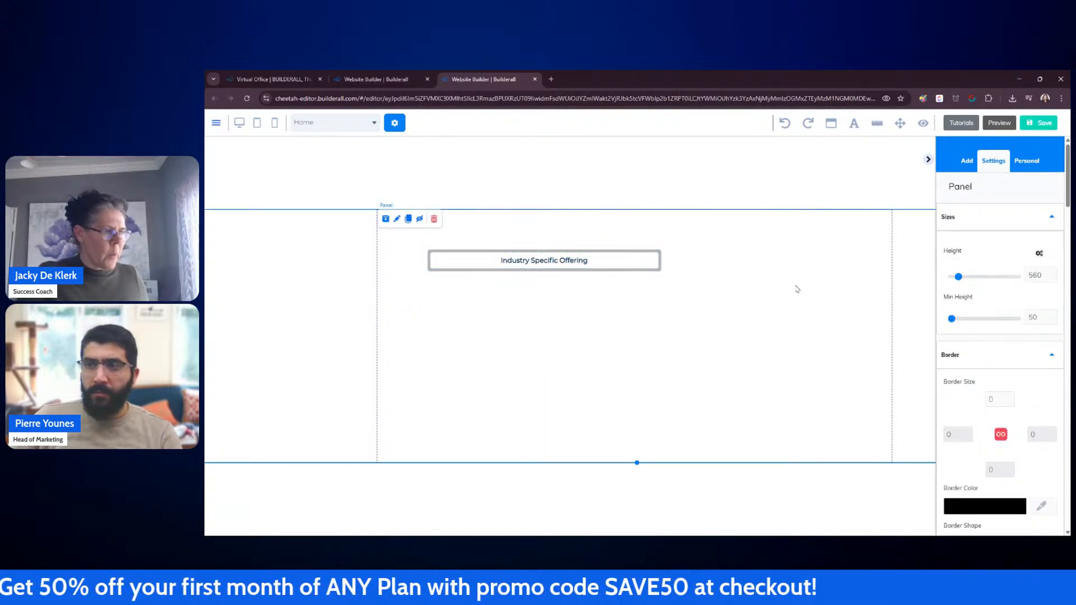
left_click(615, 266)
left_click(502, 259)
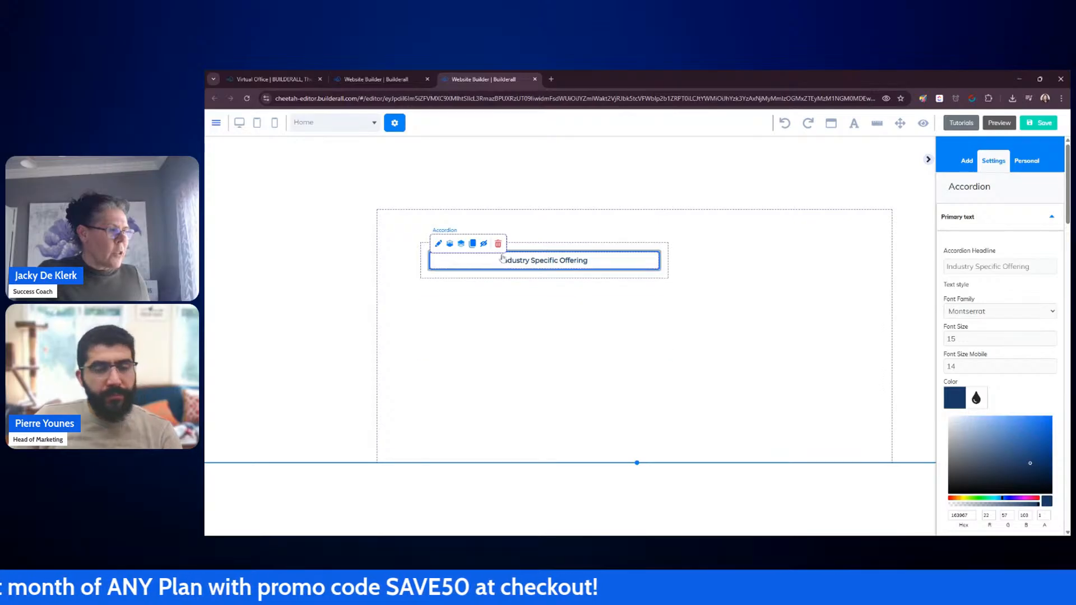
left_click(473, 244)
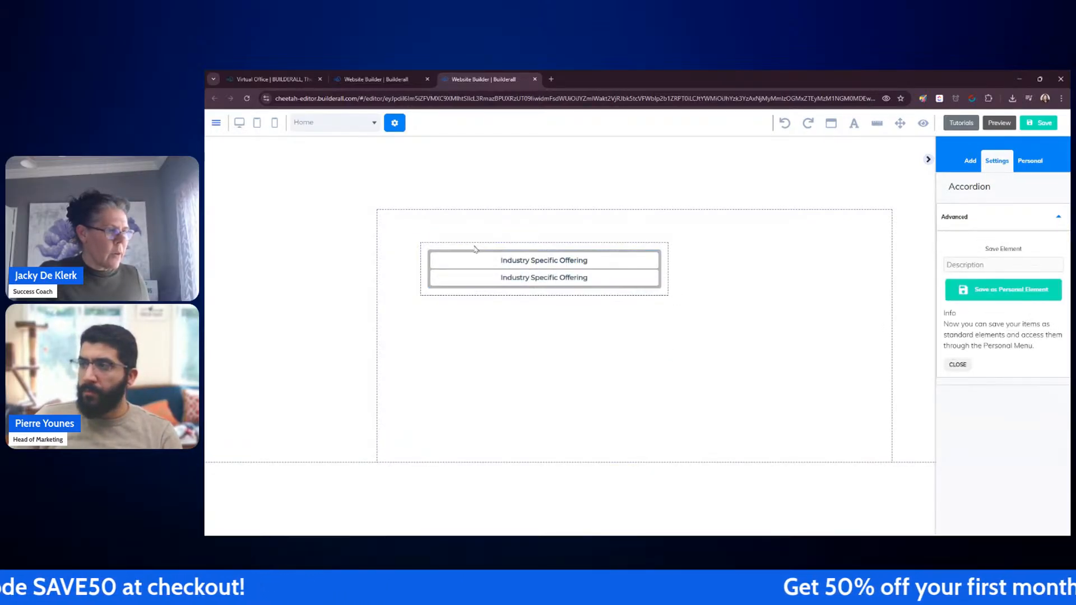
left_click(464, 278)
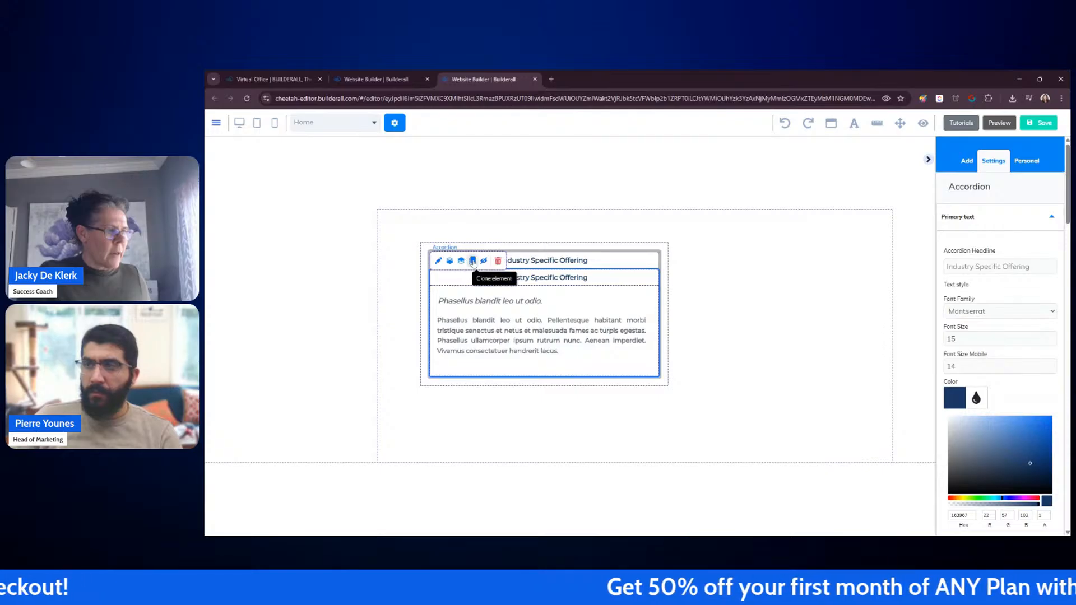
left_click(474, 259)
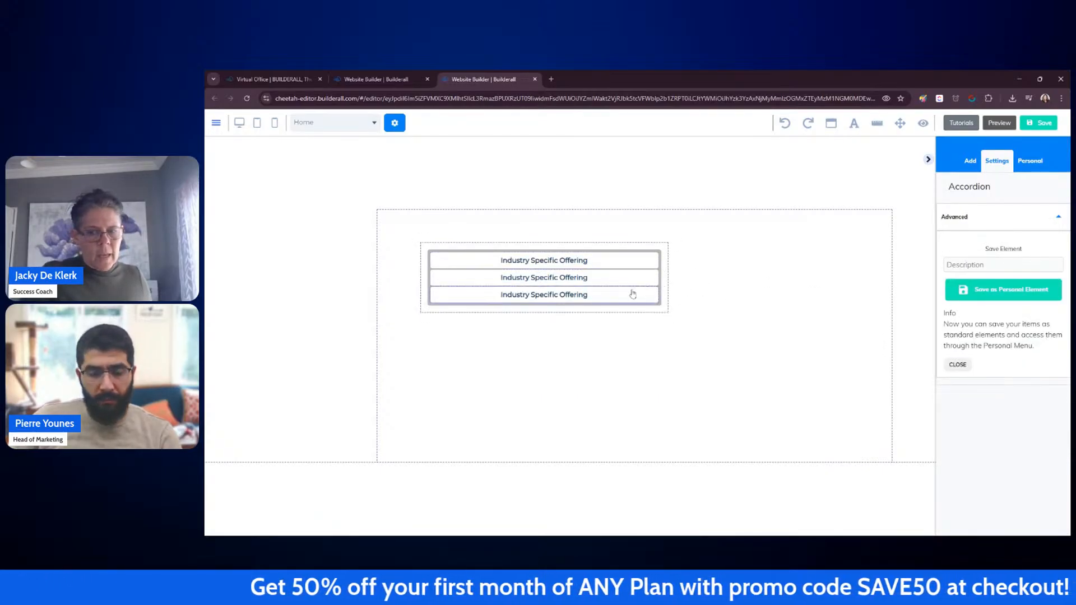
Step: Rename the middle accordion item's headline to "What are the tools typically used"
left_click(563, 281)
left_click_drag(1043, 267, 946, 268)
type("What ")
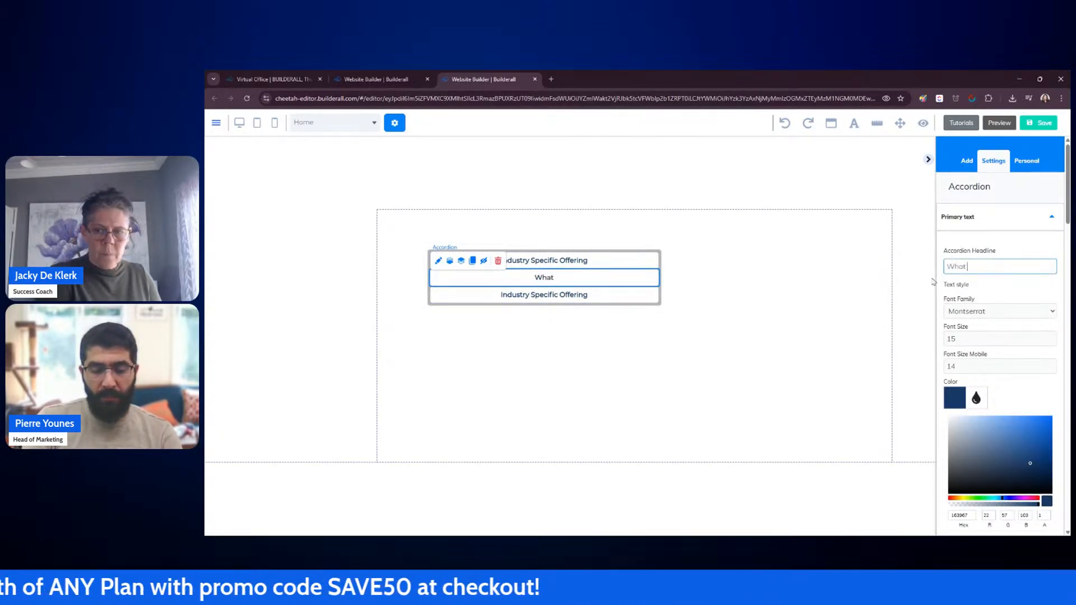
type("are the")
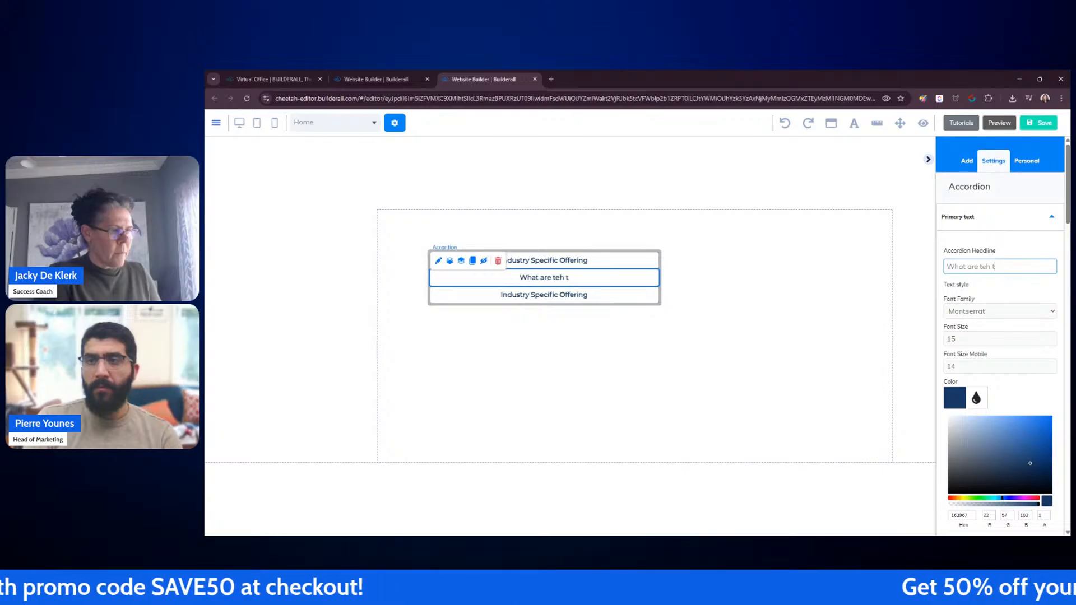
key("BackSpace")
key("BackSpace")
type("he too")
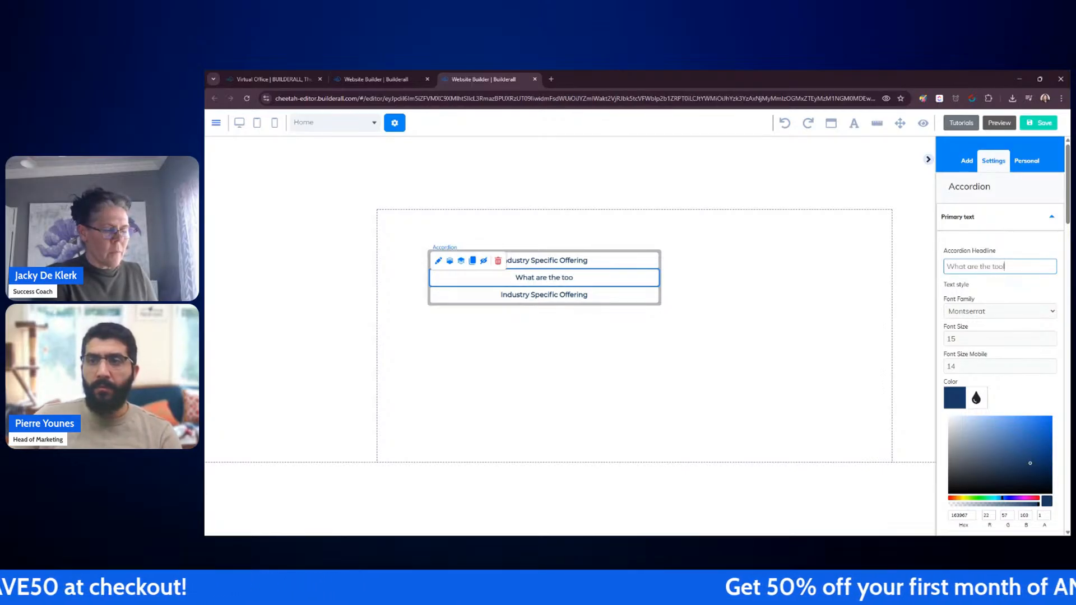
type("ls typically used")
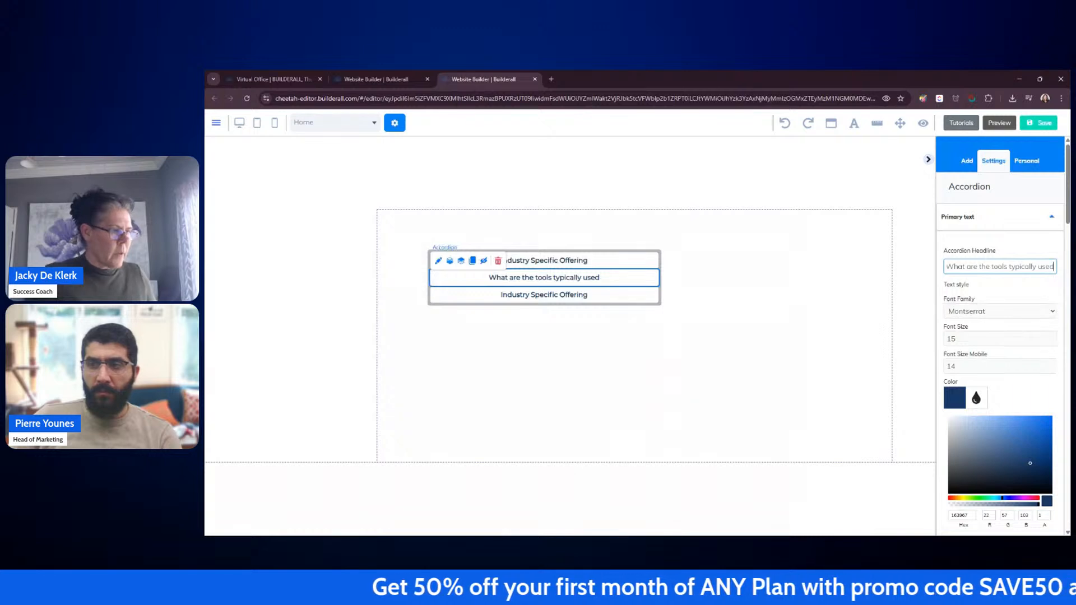
left_click(538, 261)
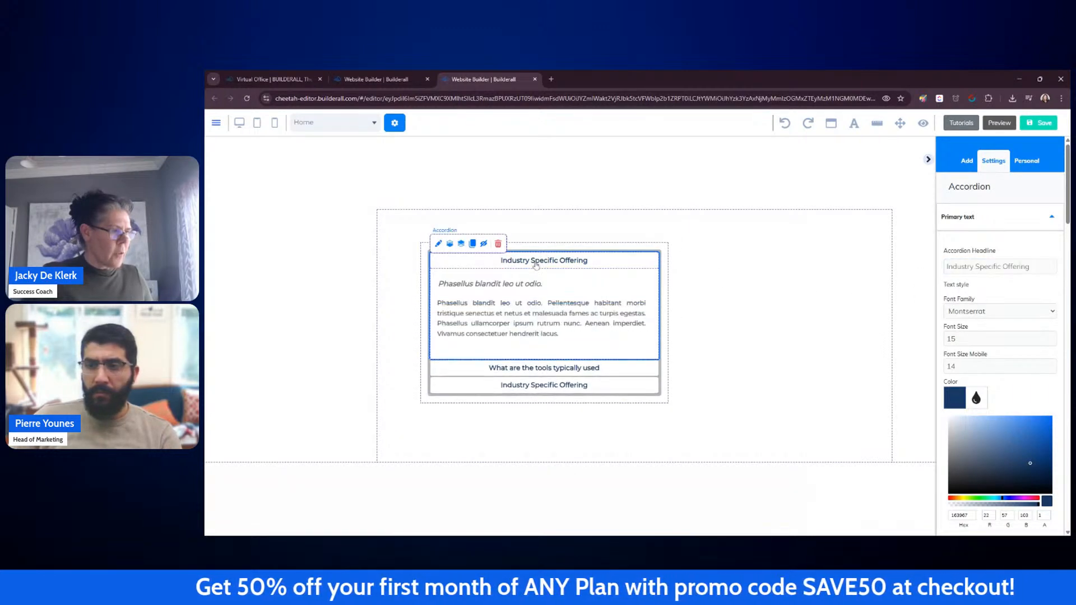
Step: Rename the first accordion item's headline to "Industry specific offering"
left_click(980, 268)
key("BackSpace")
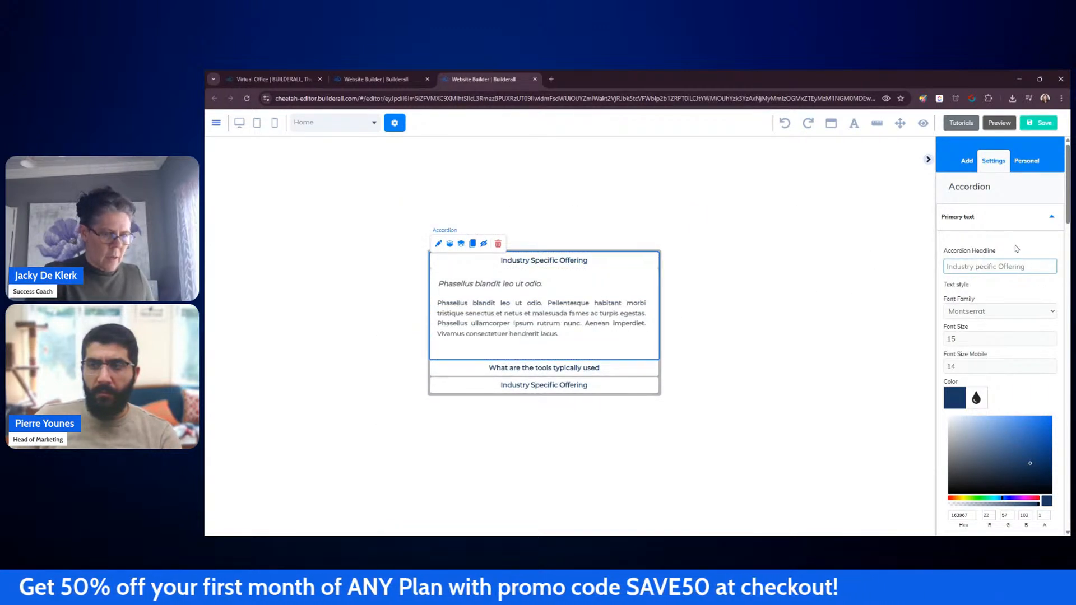
type("s")
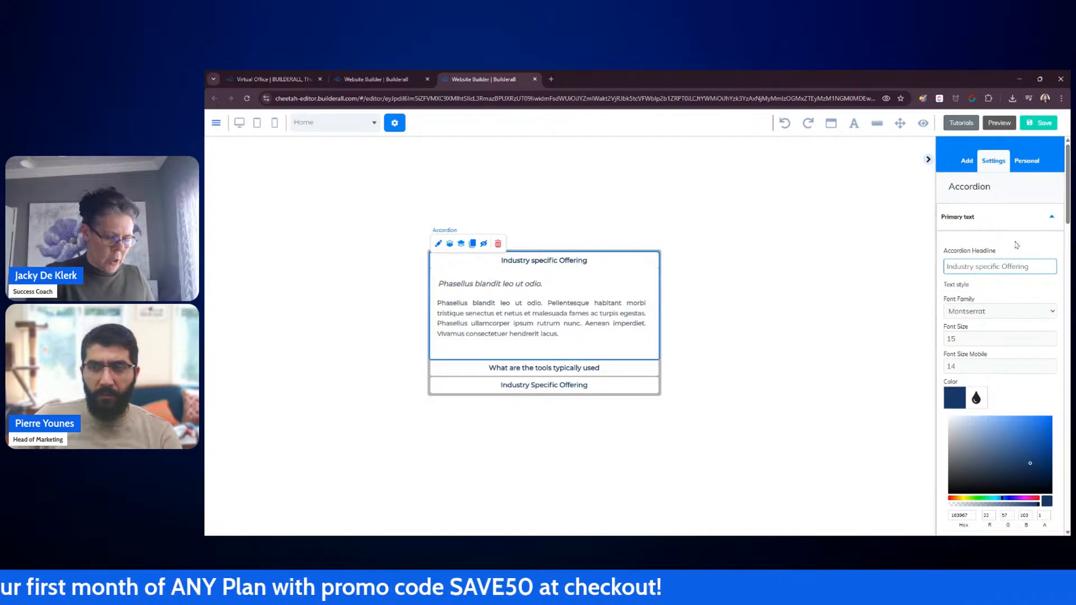
key("BackSpace")
type("o")
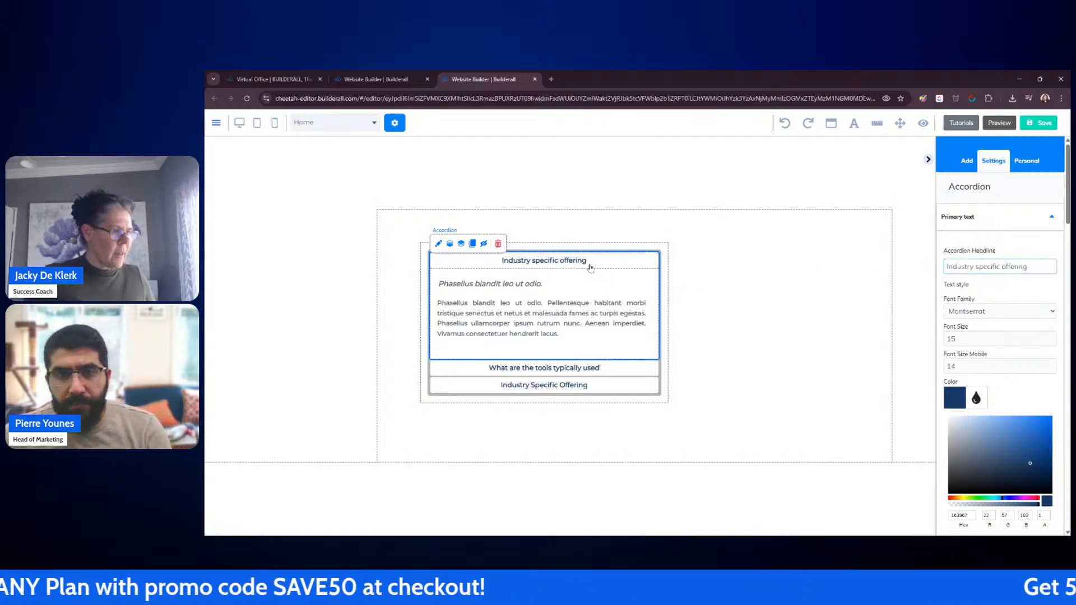
left_click(588, 261)
Step: Rename the third accordion item's headline to "What are some case studies" and collapse it
left_click(575, 303)
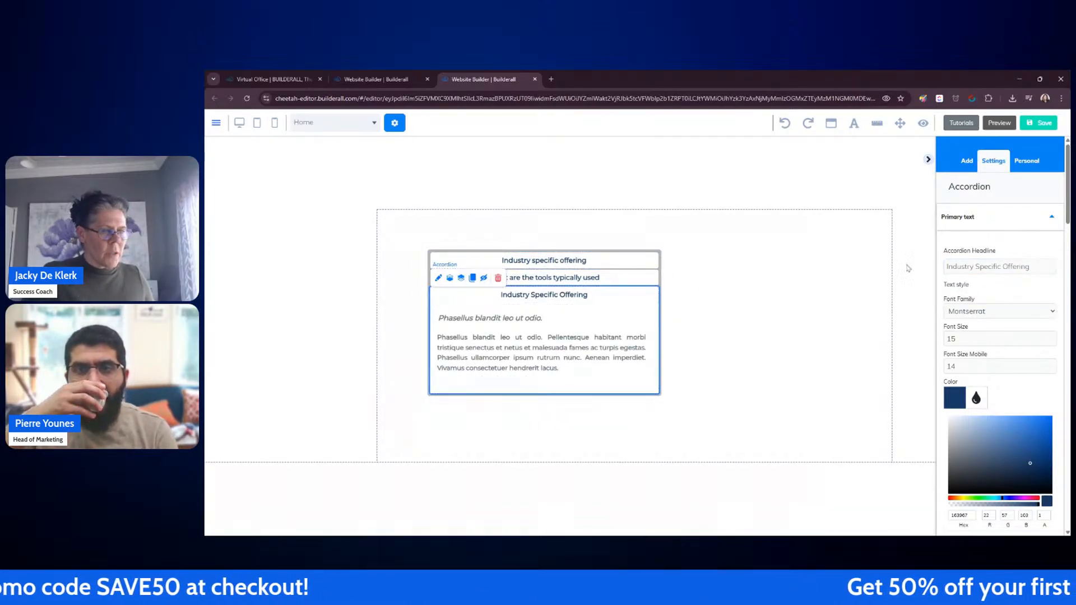
left_click_drag(1044, 267, 936, 264)
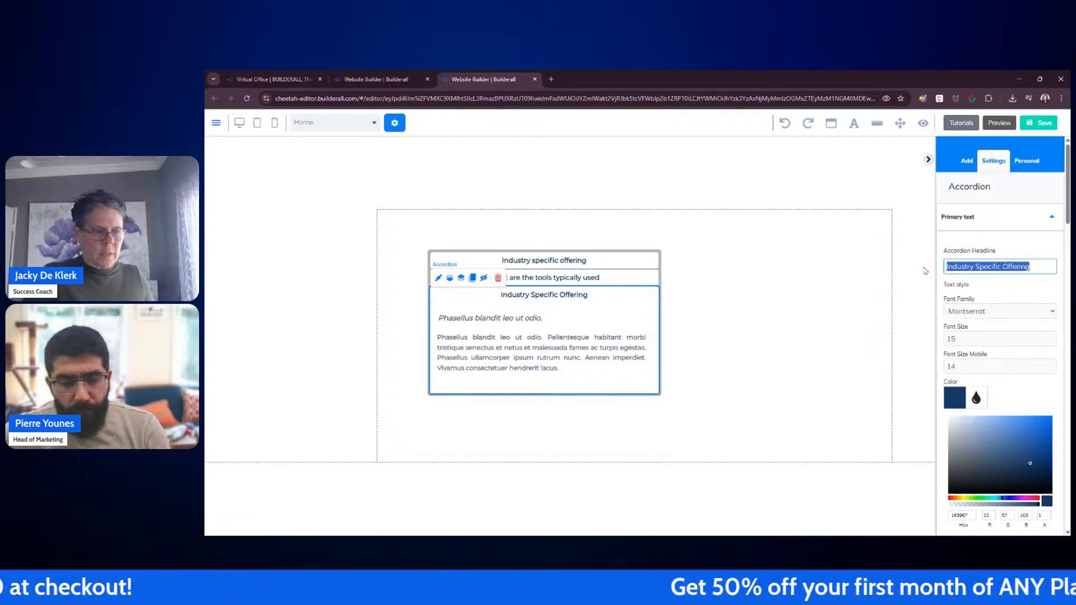
type("What are so")
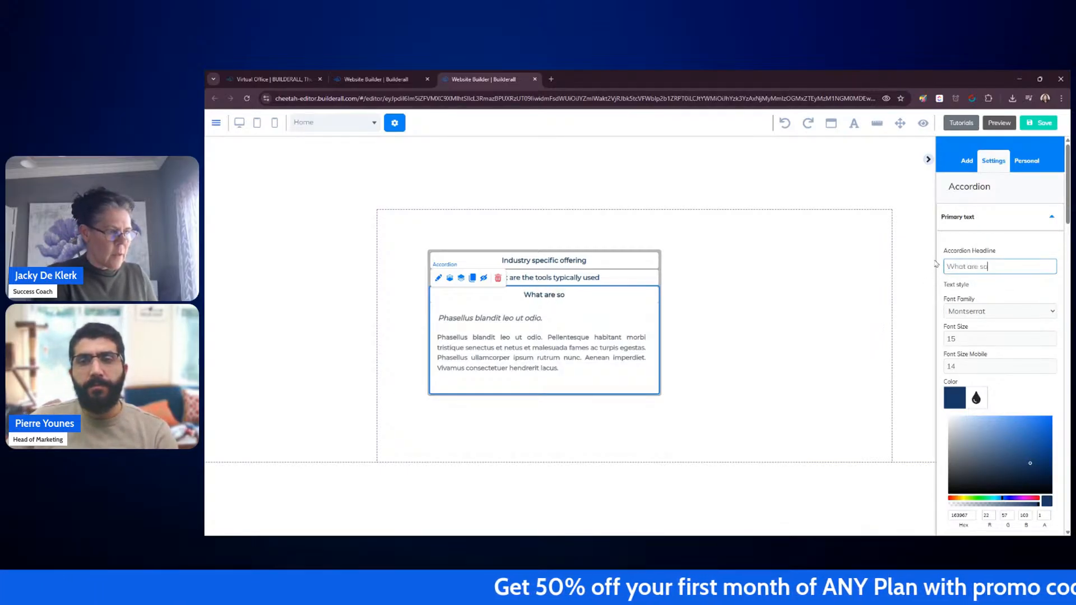
type("me case studies")
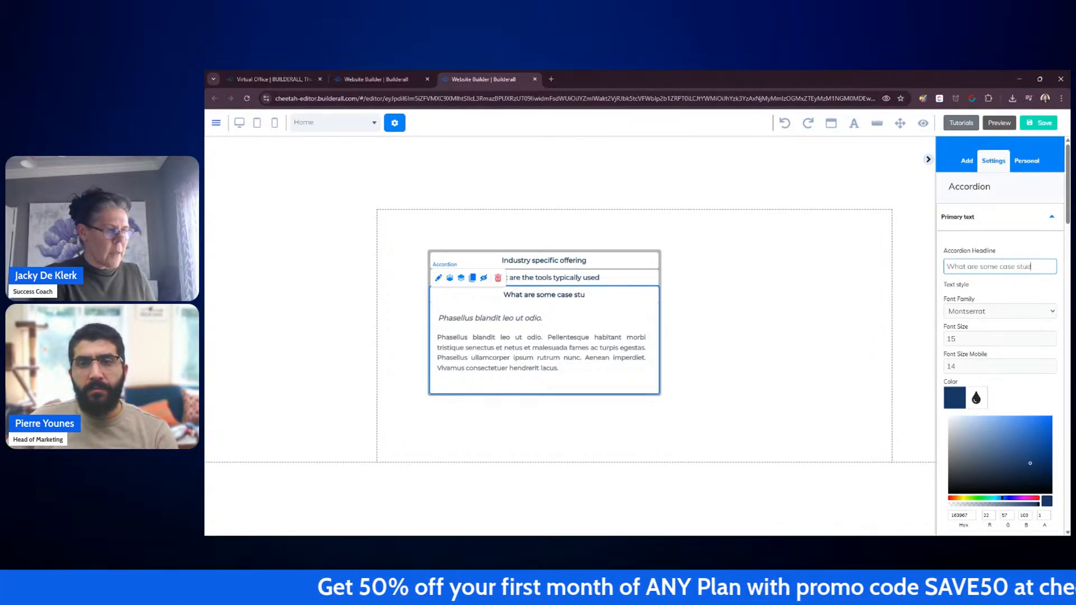
left_click(883, 348)
left_click(638, 302)
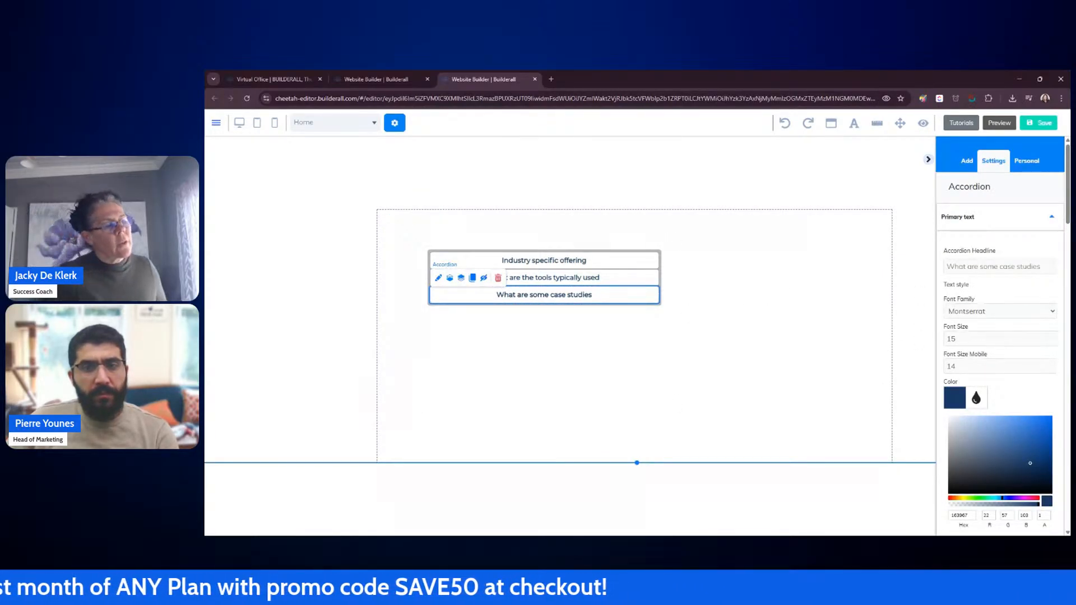
Step: Select the accordion group and browse its settings sections, expanding General Colors
left_click(425, 252)
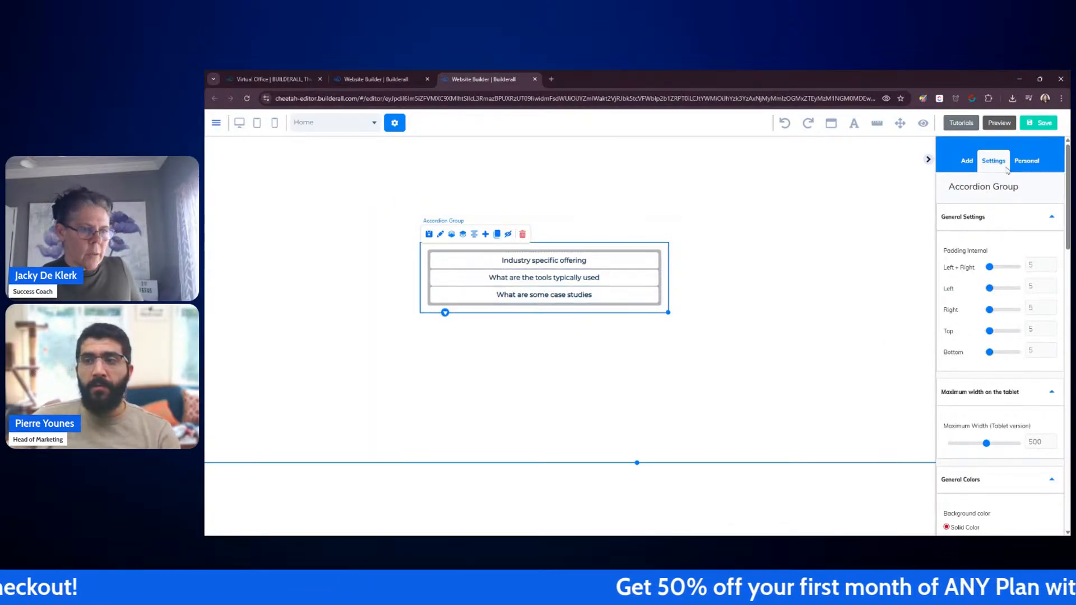
left_click(1013, 220)
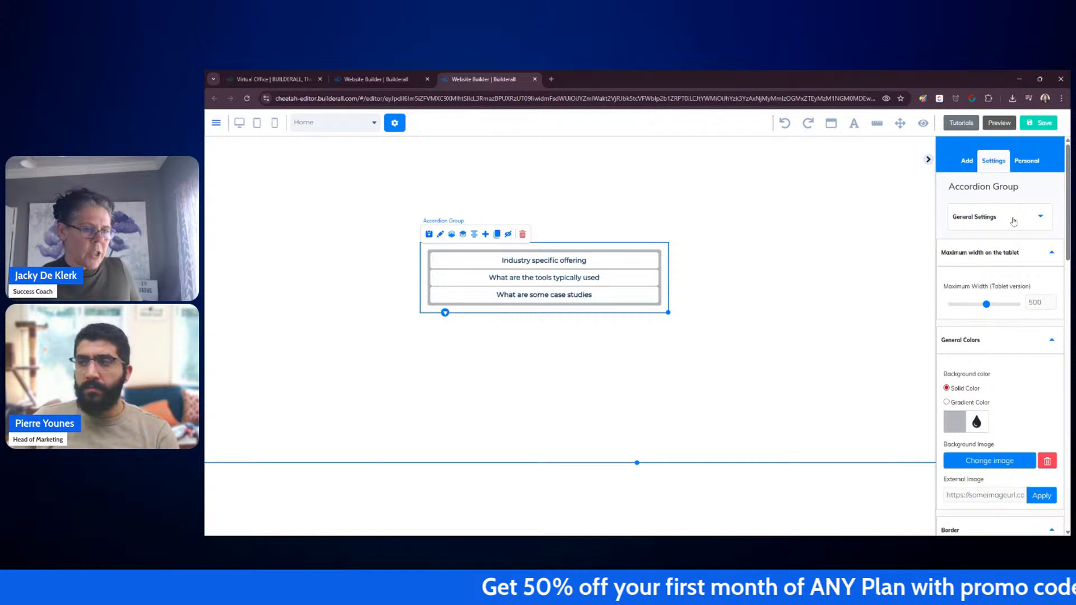
left_click(1019, 251)
left_click(1027, 290)
left_click(1023, 322)
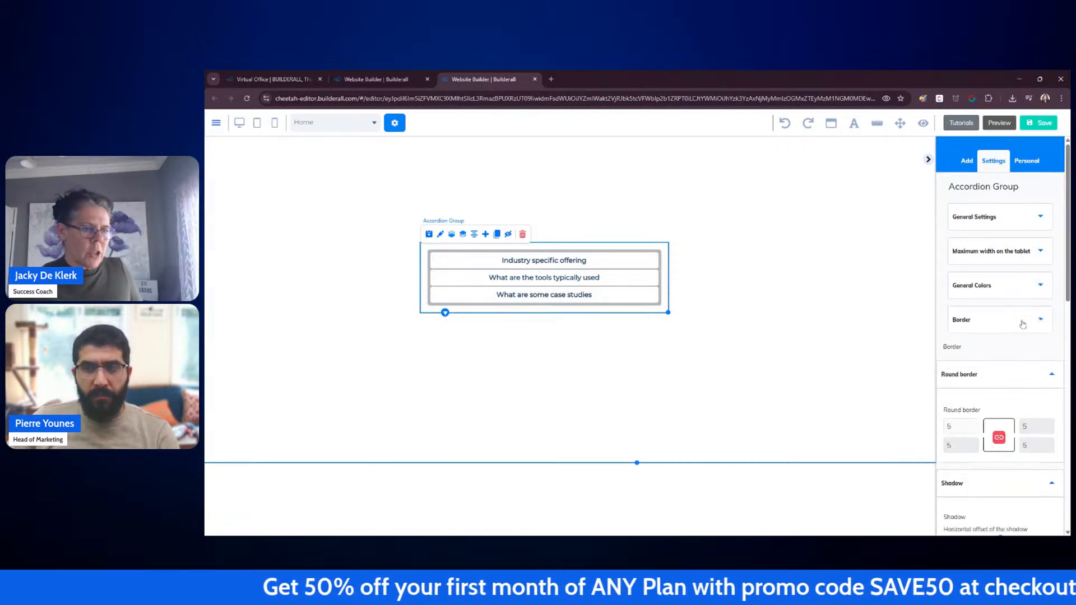
left_click(1030, 358)
left_click(1026, 392)
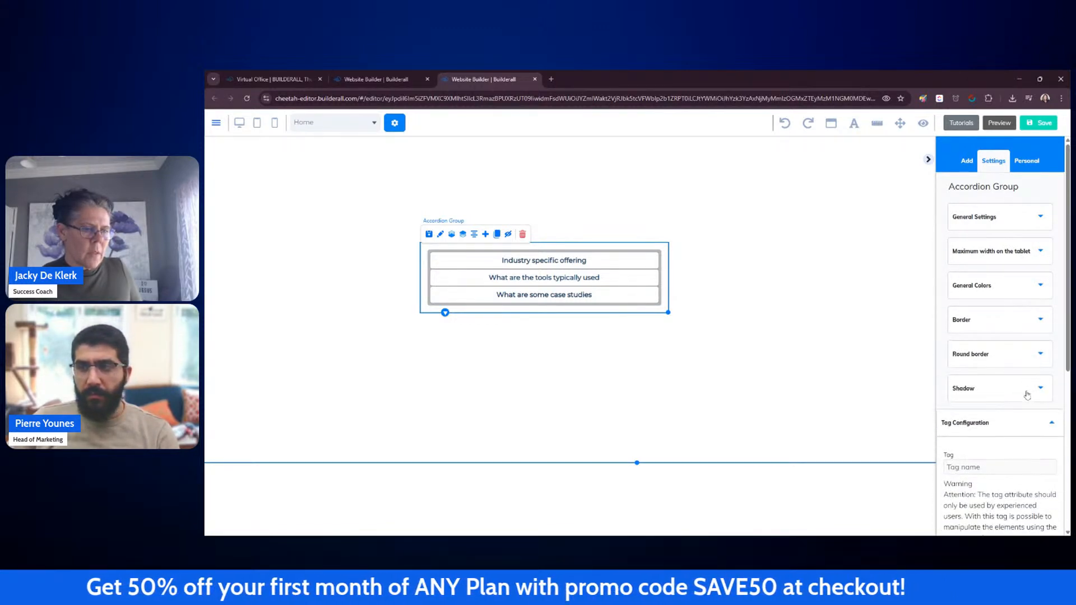
left_click(1023, 422)
left_click(1000, 287)
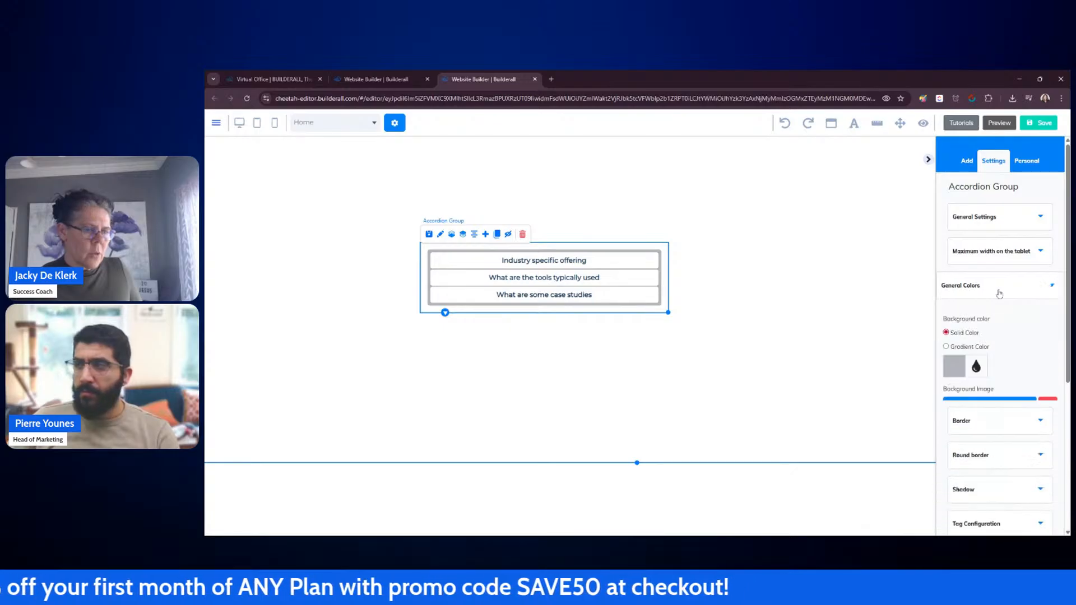
left_click(995, 289)
left_click(960, 289)
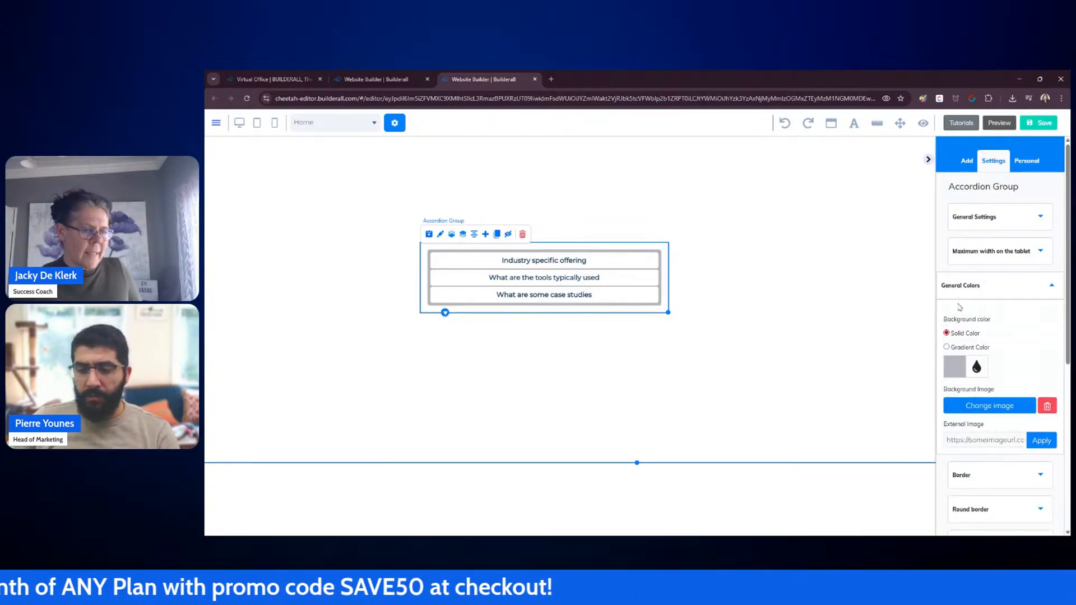
Step: Set the accordion group's background image to the orange splash design from My Files
left_click(1000, 409)
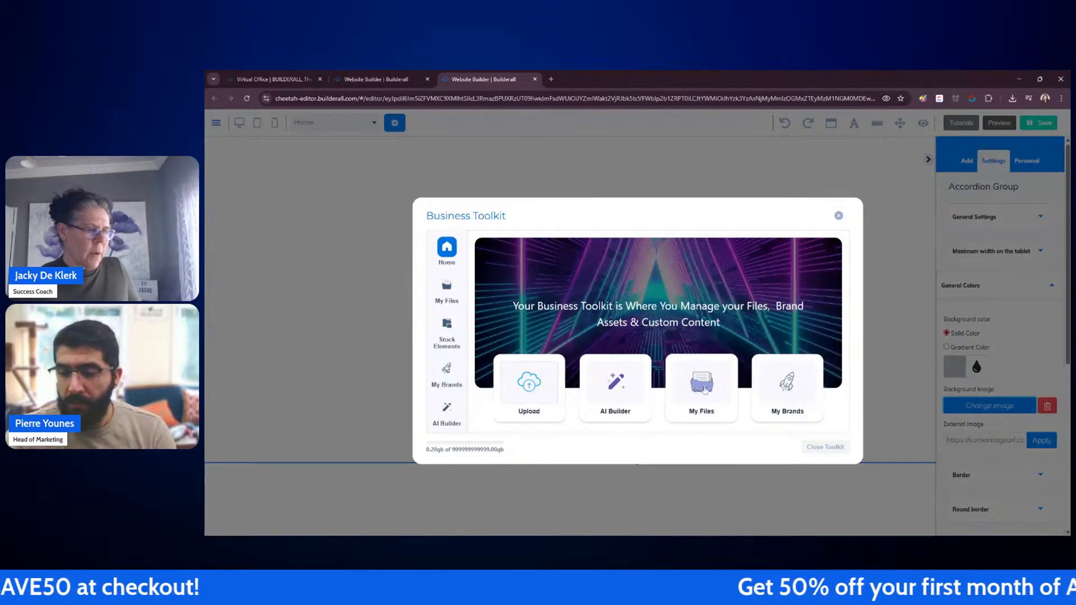
left_click(704, 388)
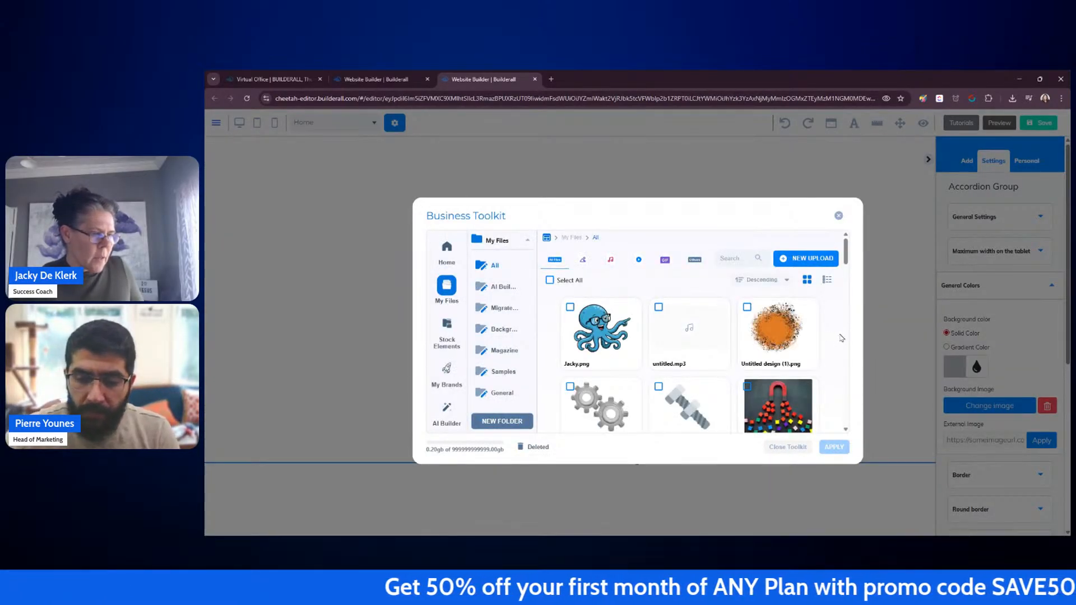
scroll(841, 339, "down", 1)
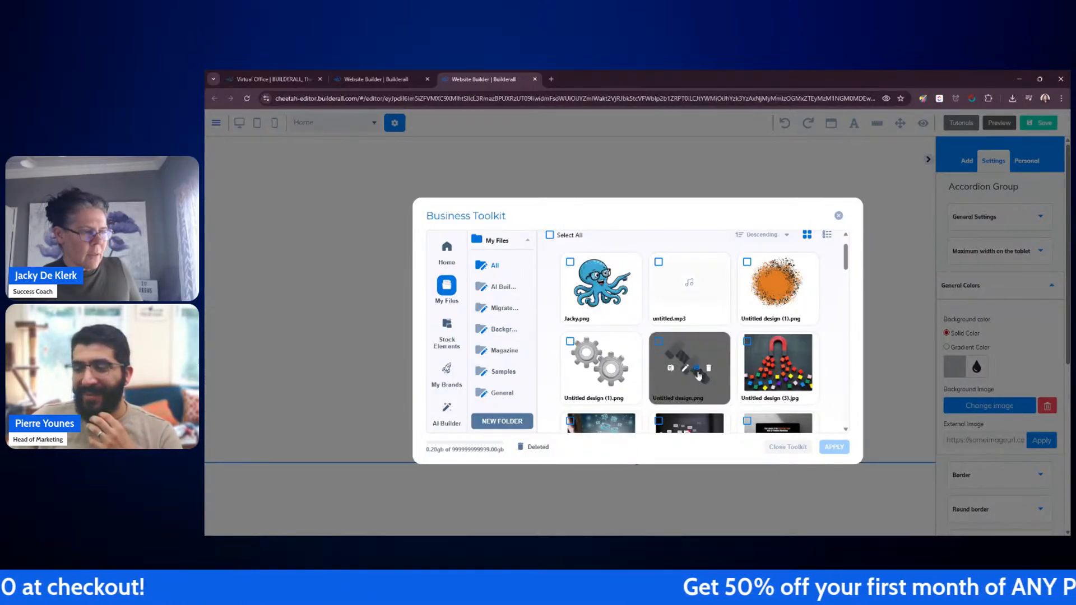
scroll(827, 367, "down", 3)
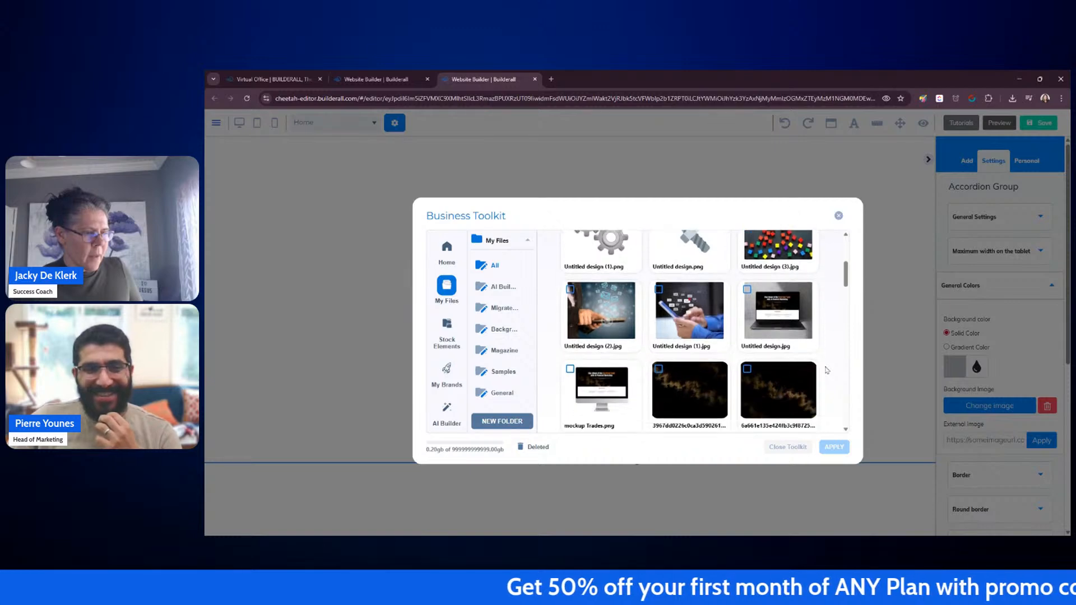
scroll(827, 370, "down", 2)
scroll(826, 370, "down", 3)
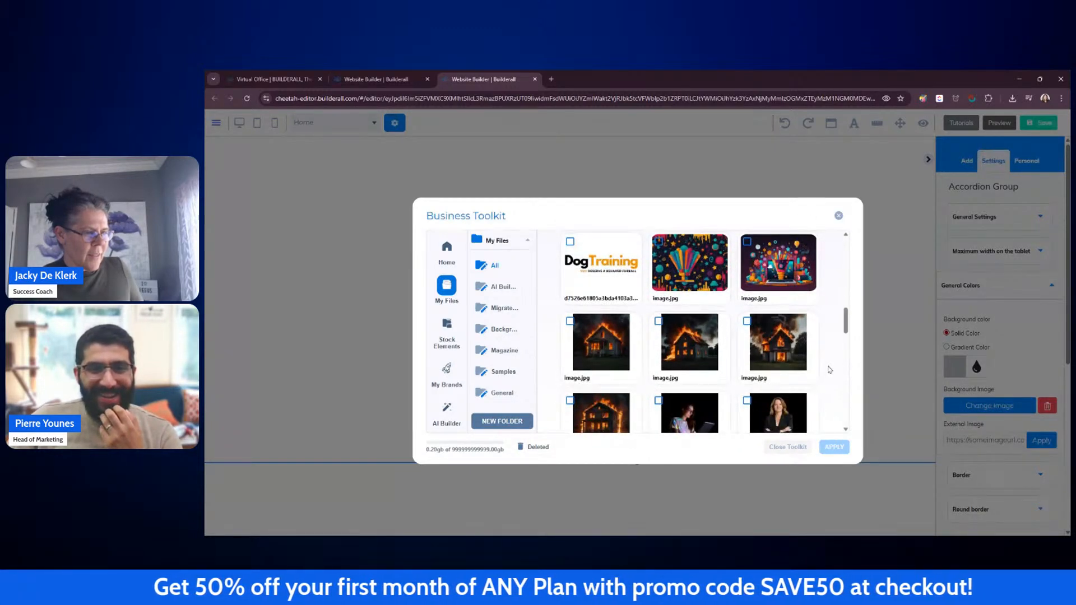
scroll(830, 369, "up", 3)
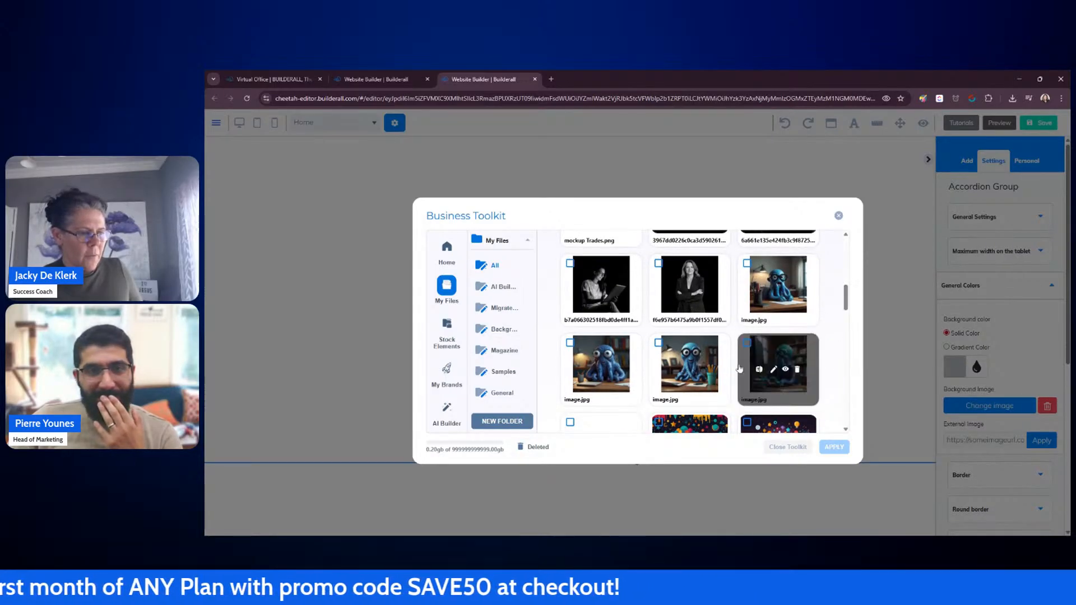
mouse_move(780, 359)
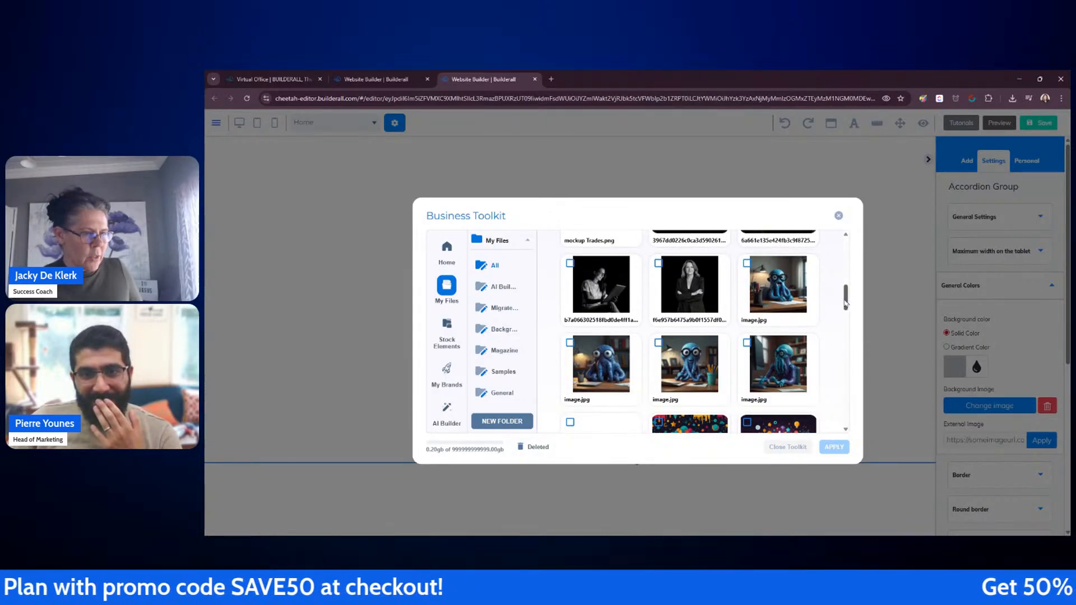
left_click_drag(846, 297, 846, 262)
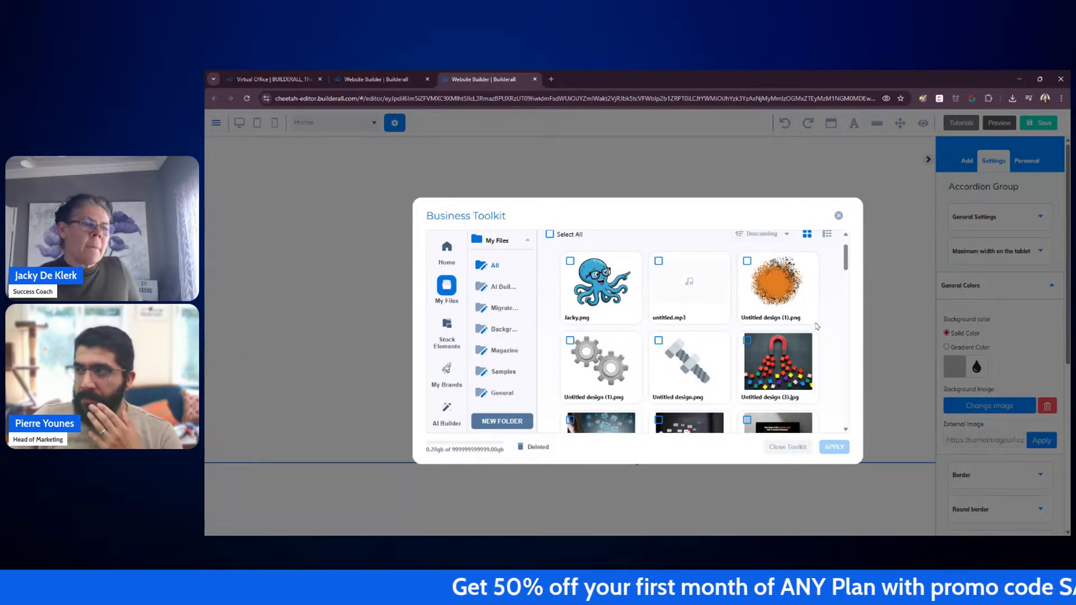
mouse_move(811, 318)
left_click(791, 302)
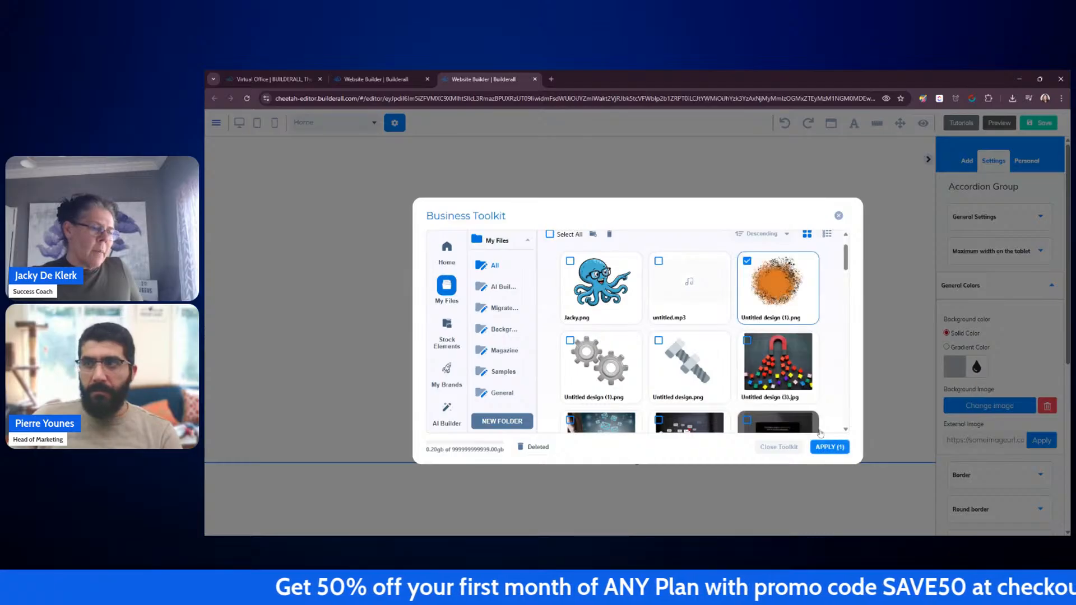
left_click(834, 447)
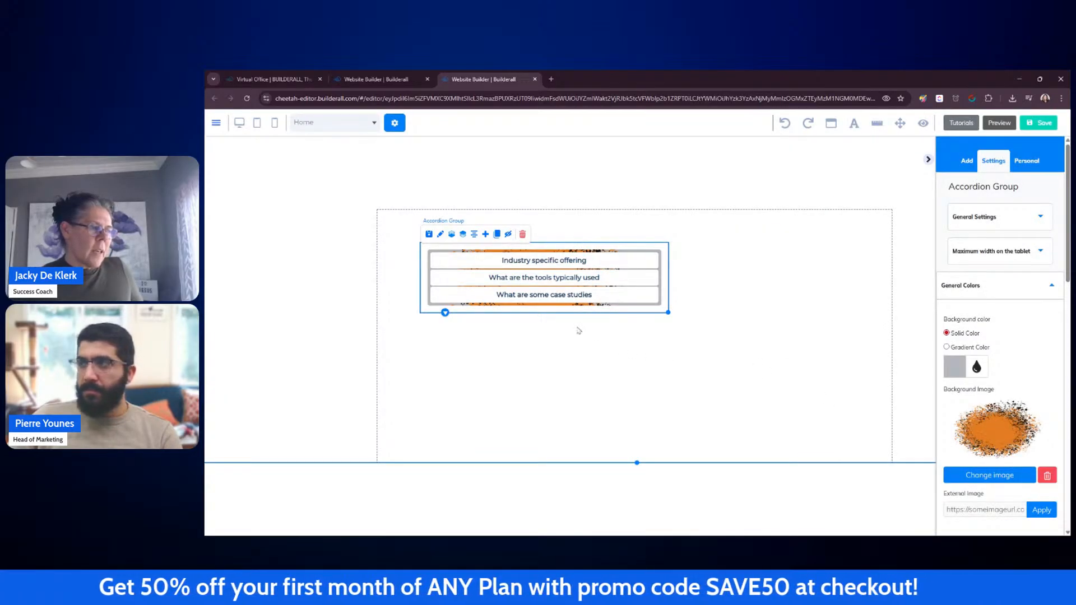
Step: Move the accordion group slightly left and down within the panel
left_click(608, 355)
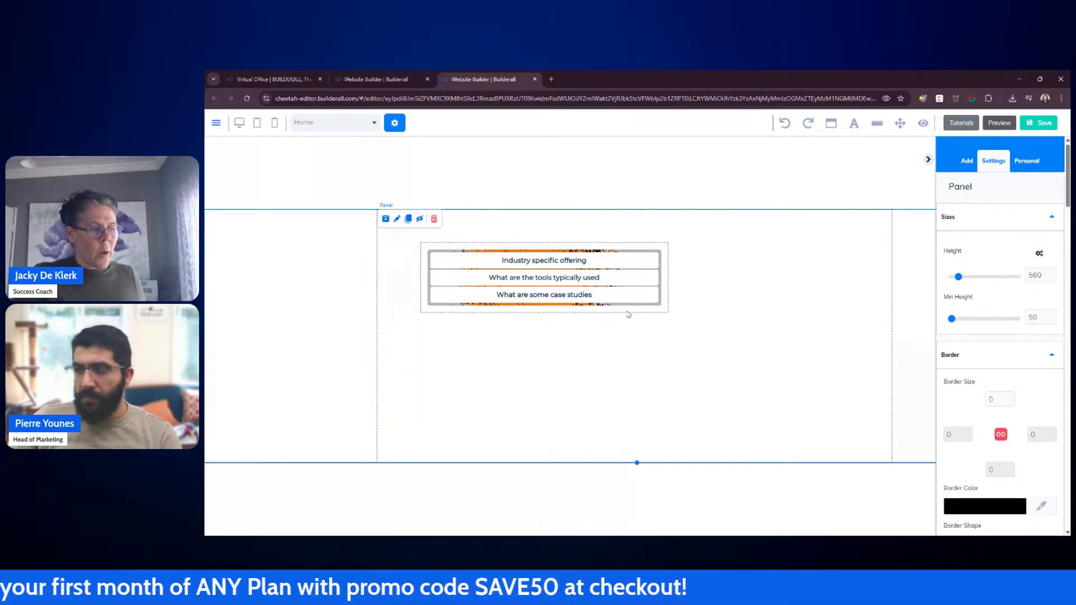
left_click_drag(626, 312, 563, 317)
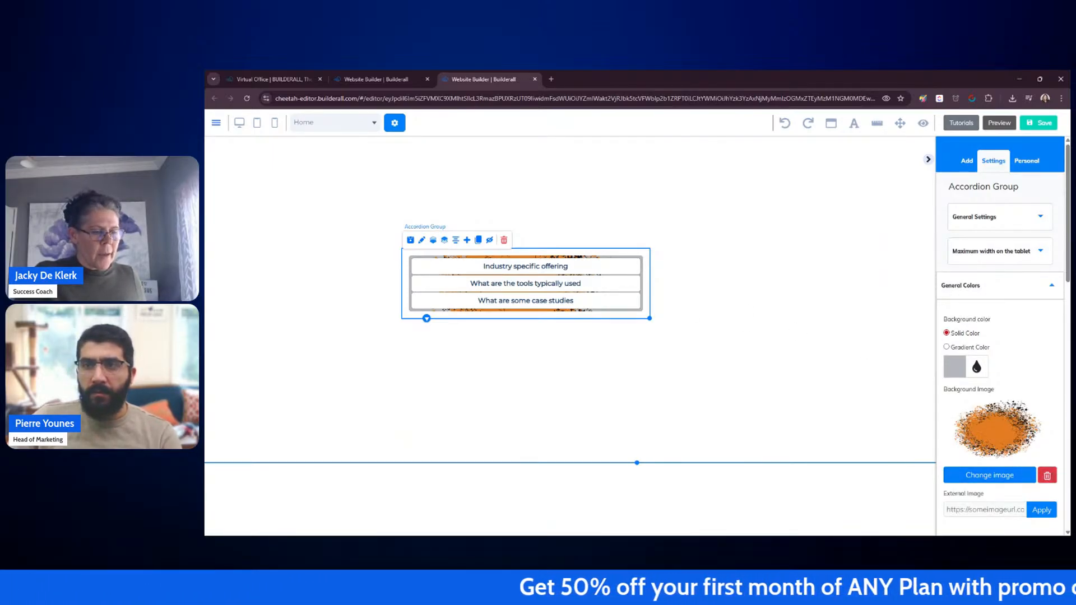
Step: Remove the accordion group's background image
left_click(1047, 476)
left_click(831, 384)
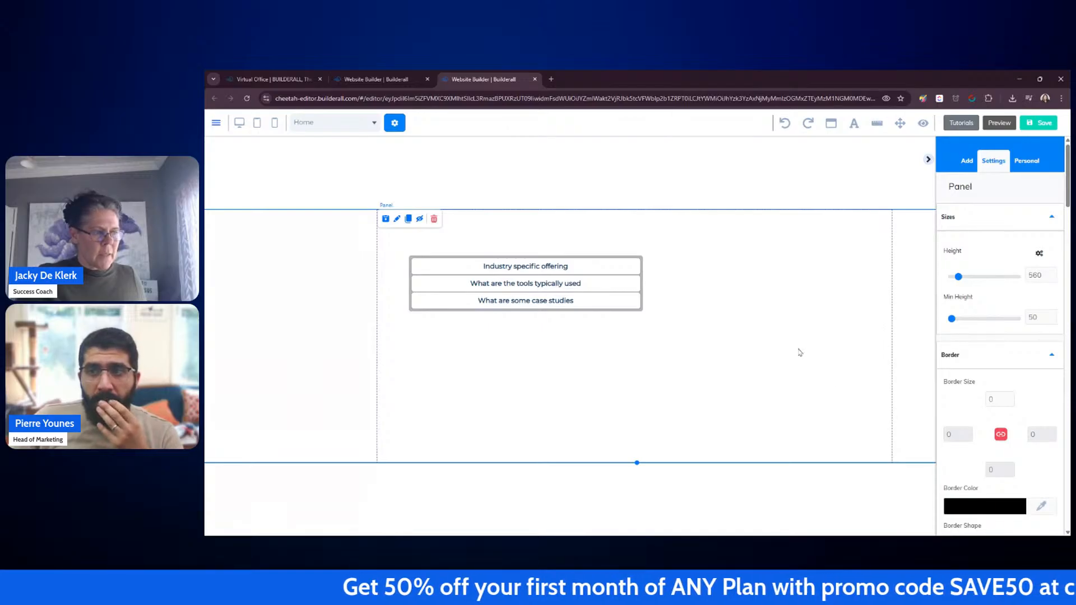
left_click(637, 317)
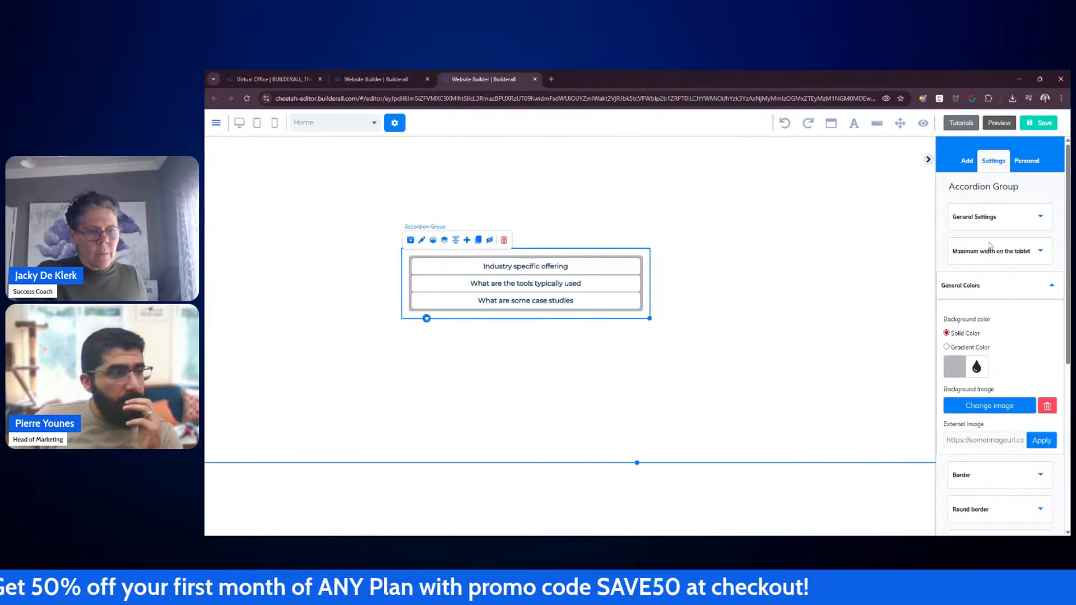
left_click(1026, 285)
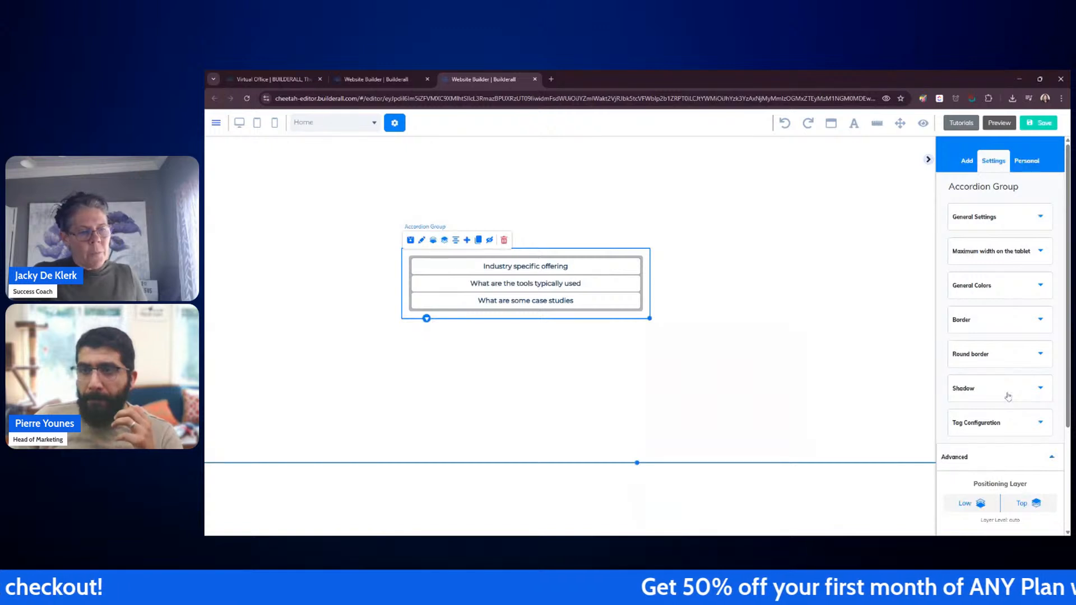
Step: Hide the settings sidebar and try toggling the first accordion item
left_click(929, 161)
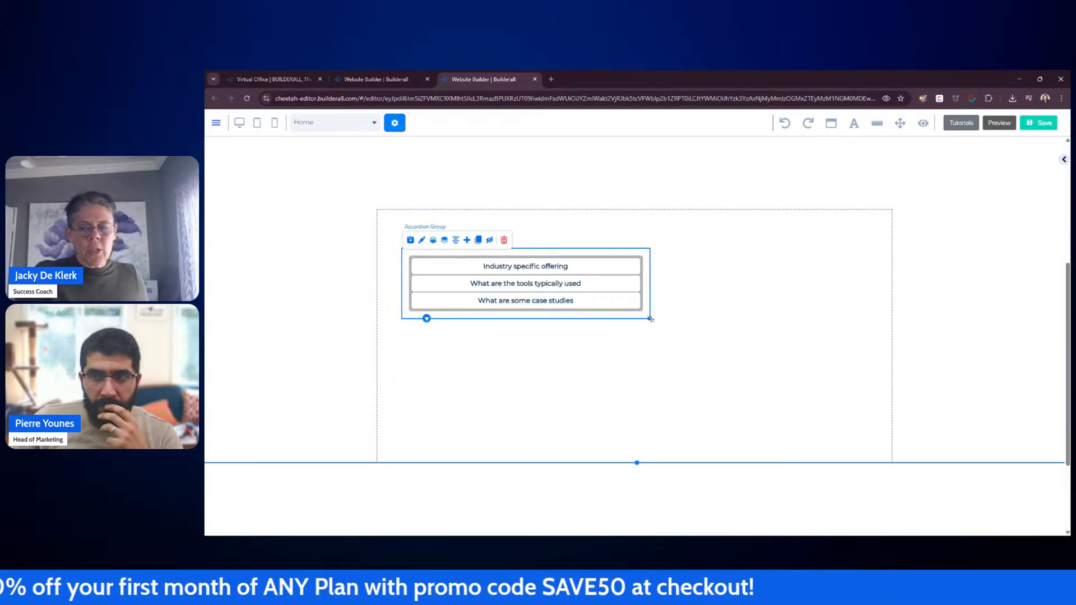
left_click(570, 267)
left_click(570, 266)
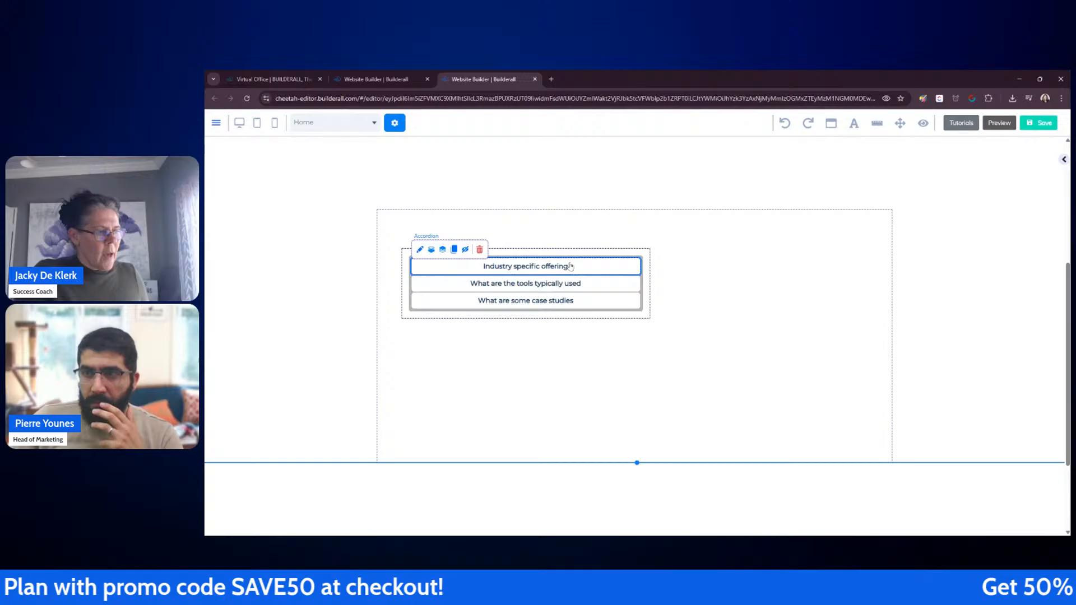
left_click(619, 385)
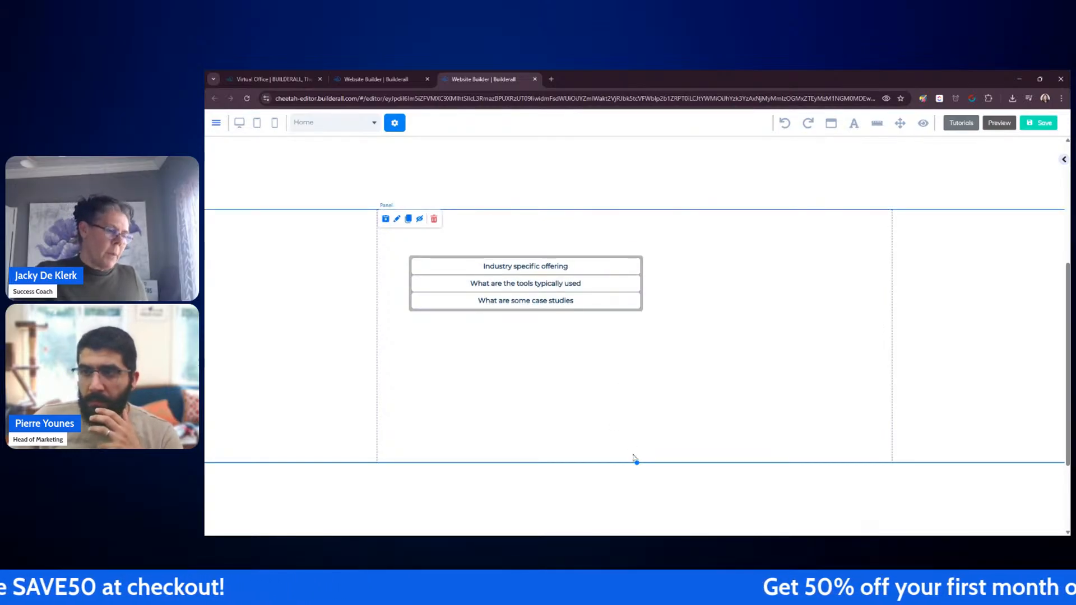
Step: Shrink the panel's height so its bottom edge sits just below the accordion
left_click(598, 275)
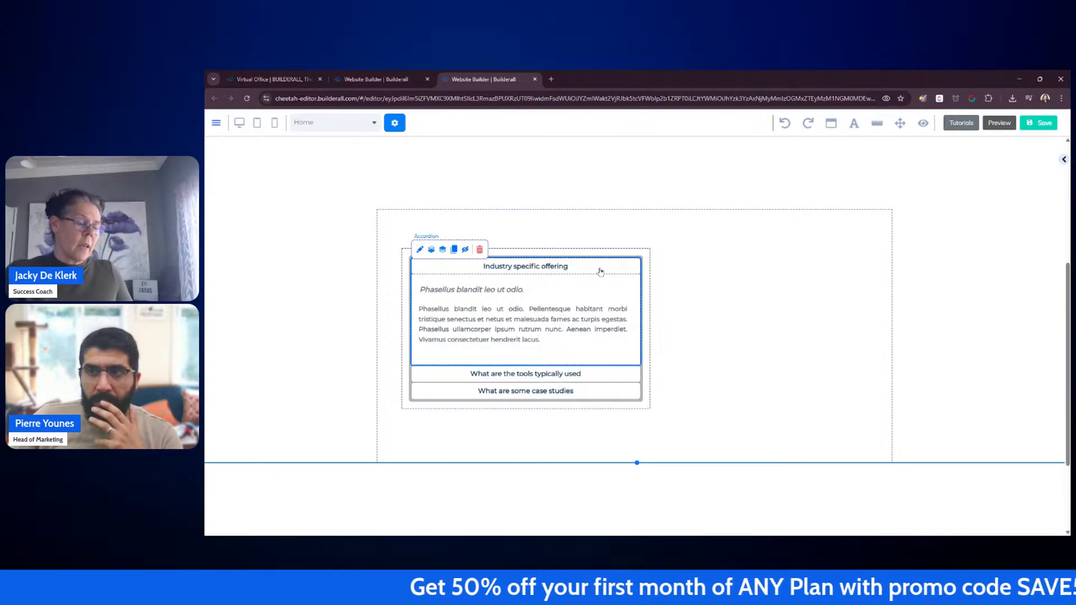
left_click(600, 272)
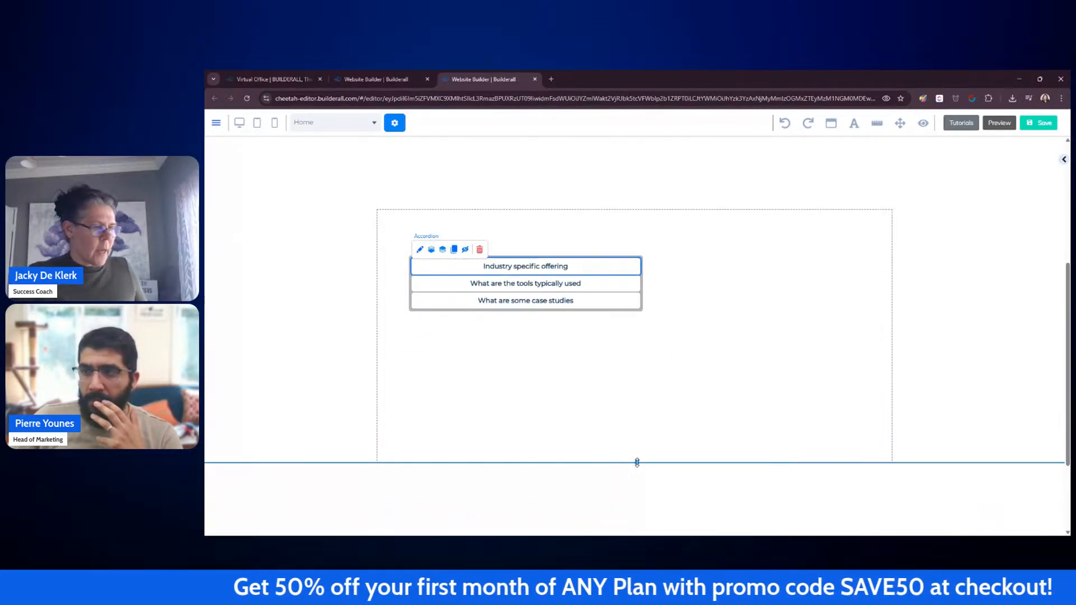
left_click_drag(637, 463, 637, 341)
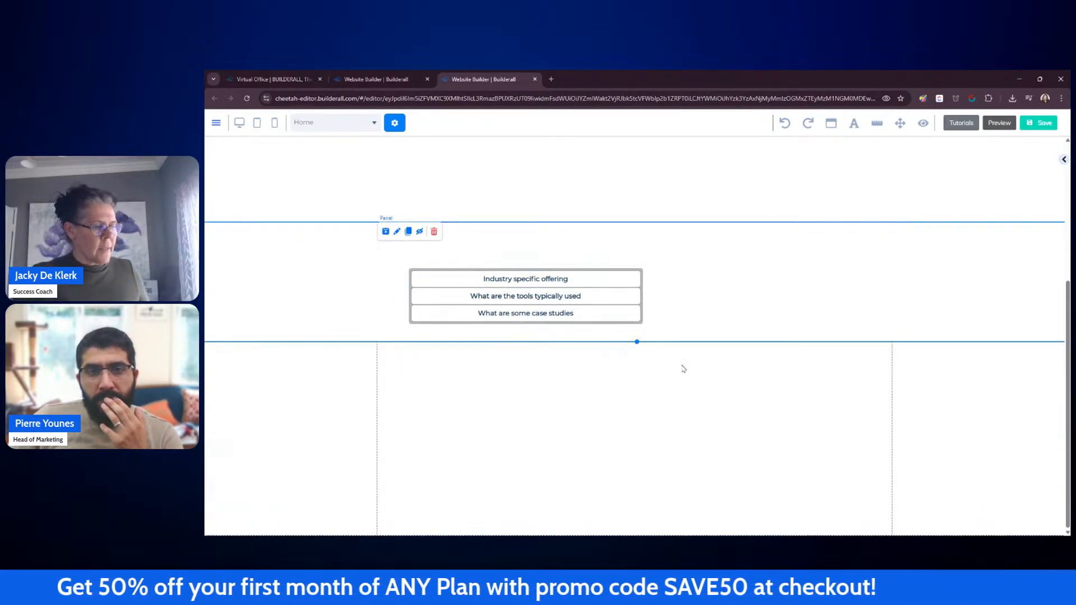
Step: Test the accordion by expanding and collapsing its third item, then select the accordion group
left_click(603, 293)
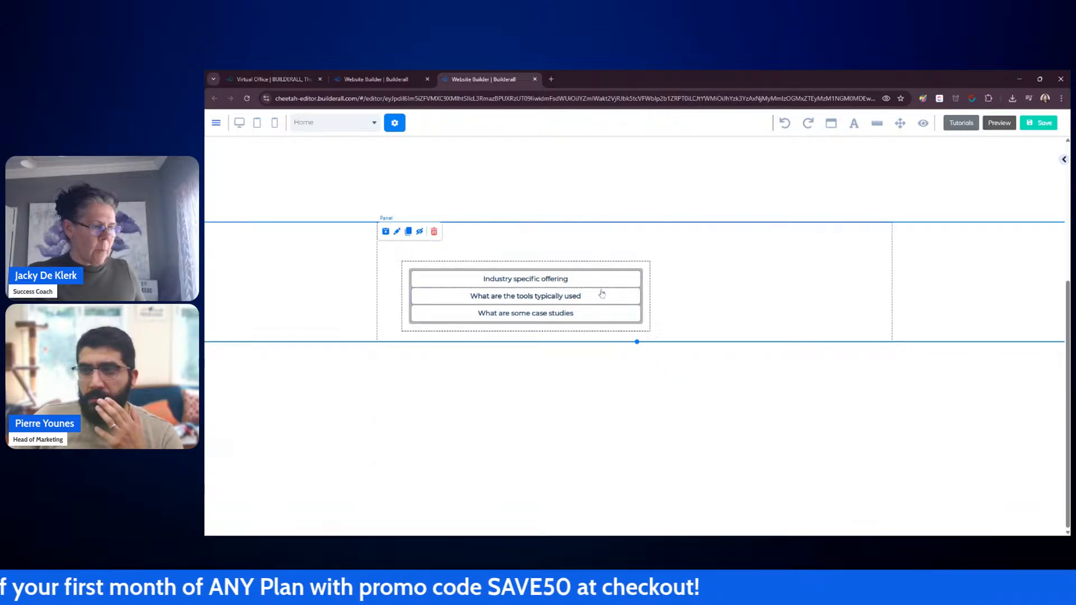
left_click(560, 314)
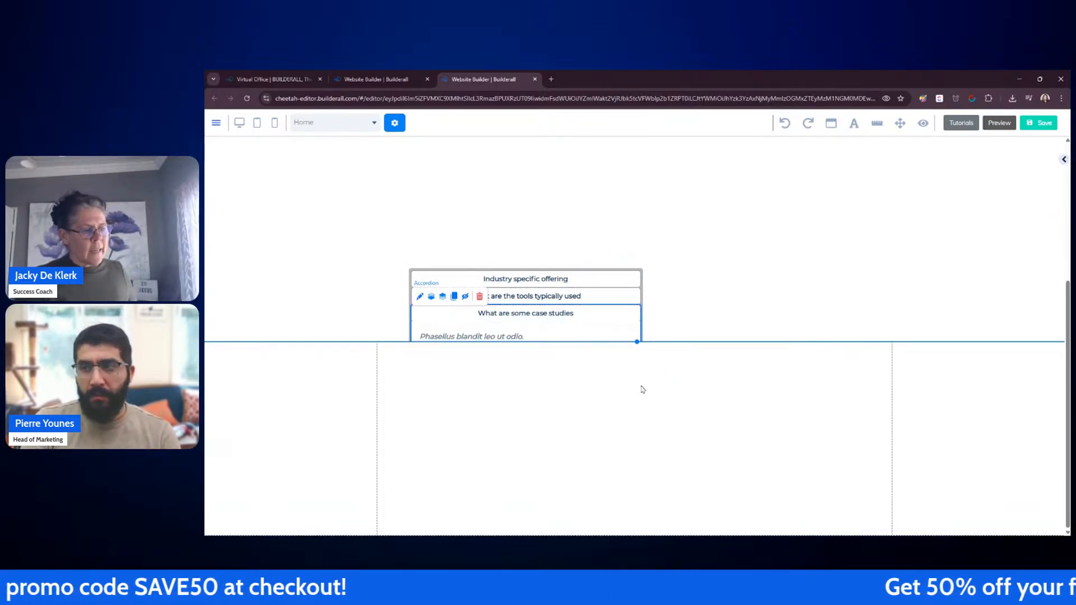
left_click(617, 314)
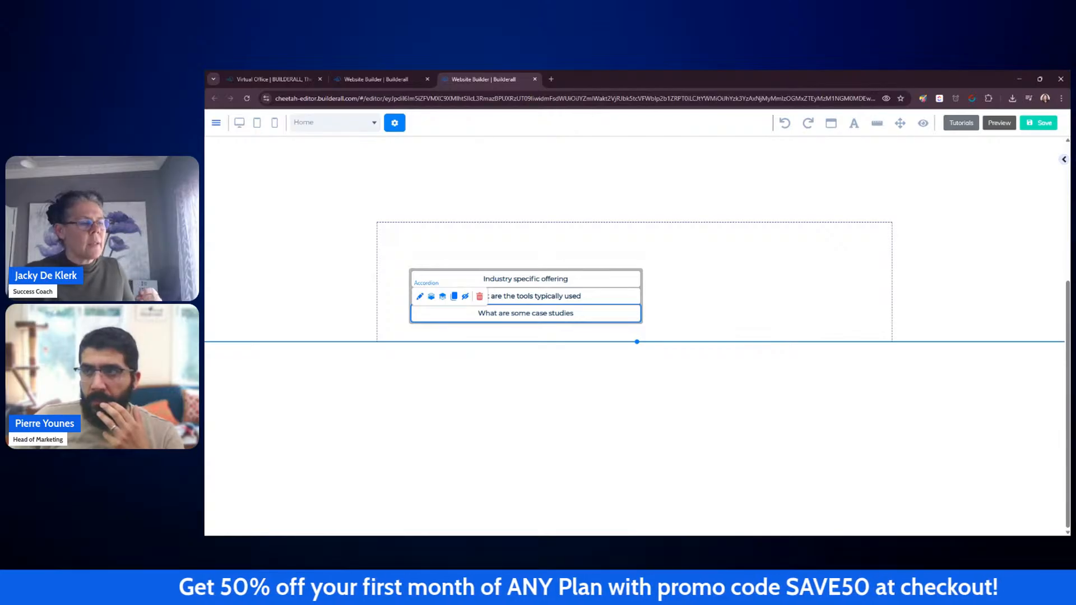
left_click(615, 315)
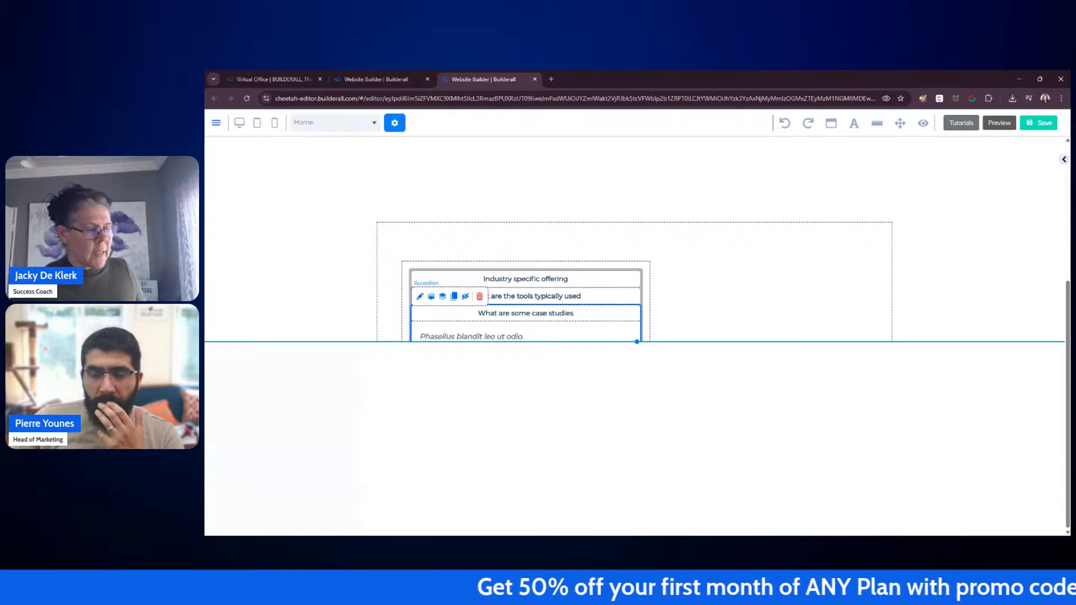
left_click(627, 318)
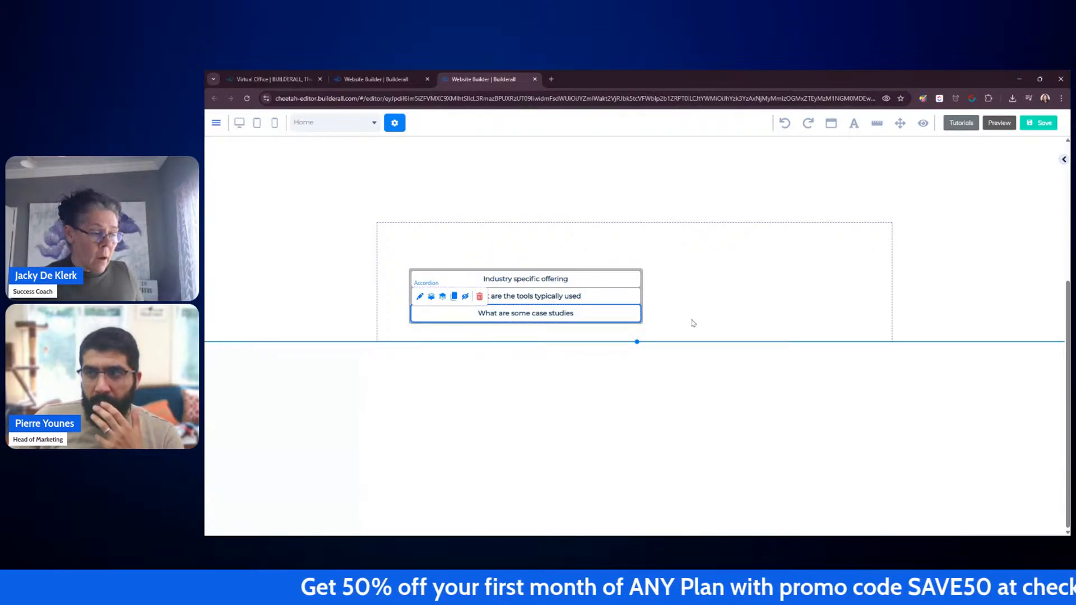
left_click(411, 270)
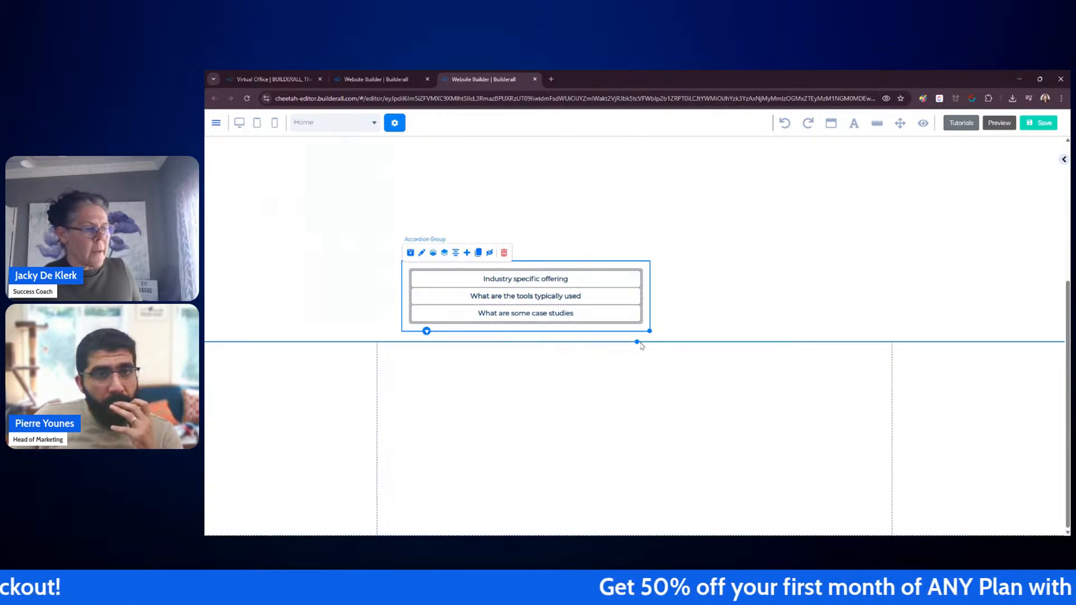
Step: Stretch the panel's bottom edge downward to a height of about 571 and select the accordion
left_click_drag(637, 341, 643, 485)
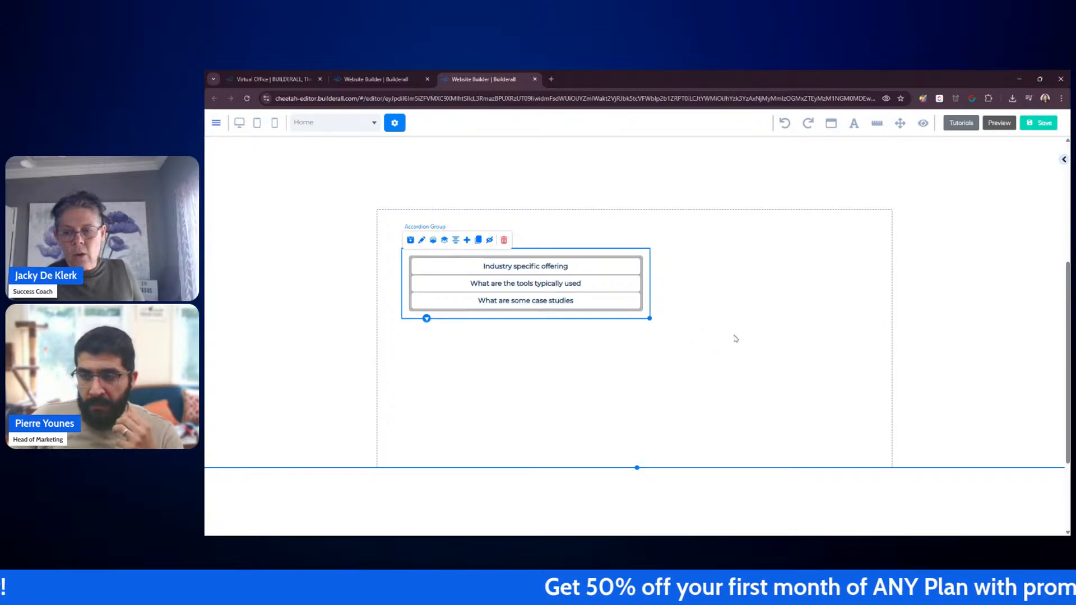
left_click(543, 269)
left_click(543, 269)
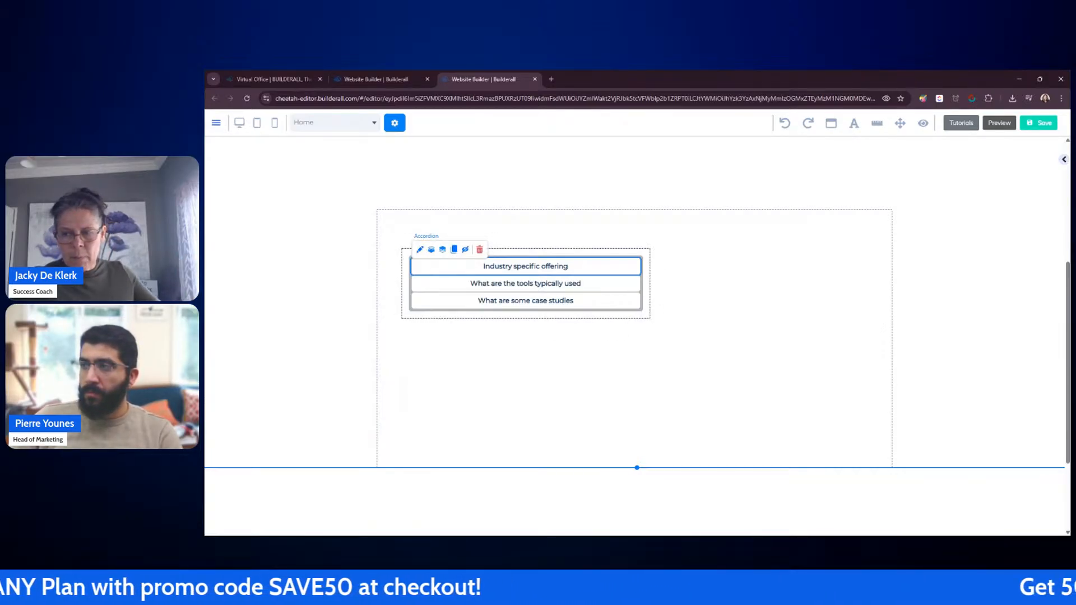
Step: Add an Image element to the panel, placing it to the right of the accordion
left_click(1064, 162)
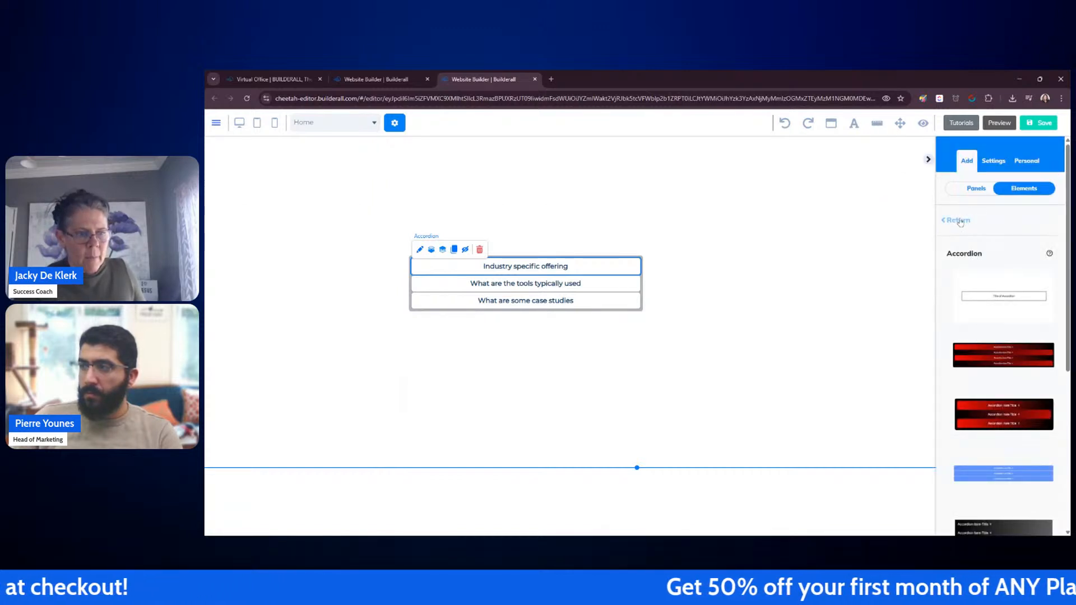
scroll(1012, 287, "down", 6)
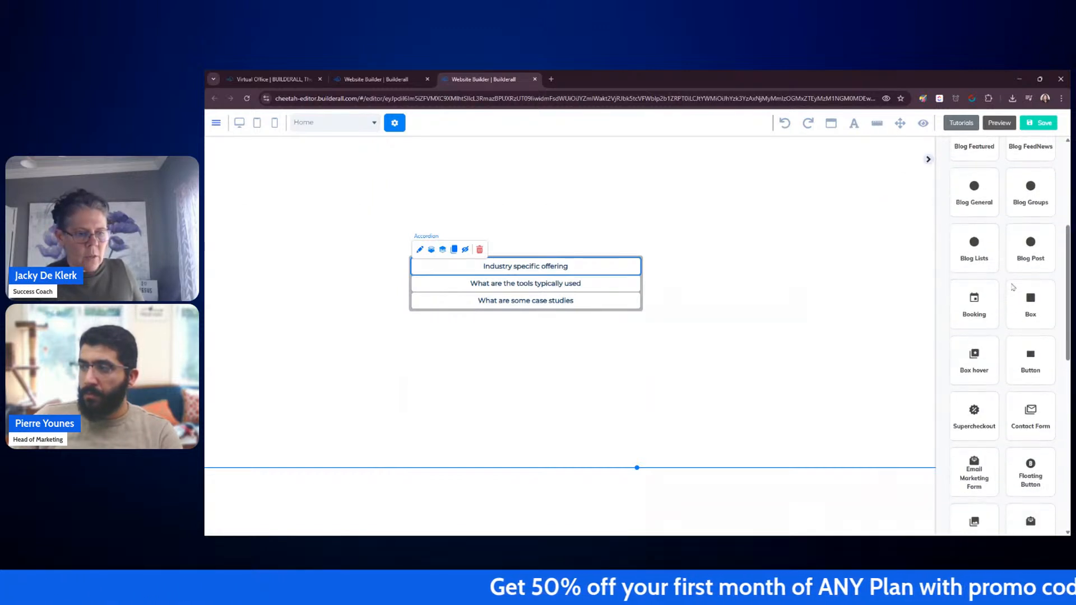
scroll(1013, 287, "down", 4)
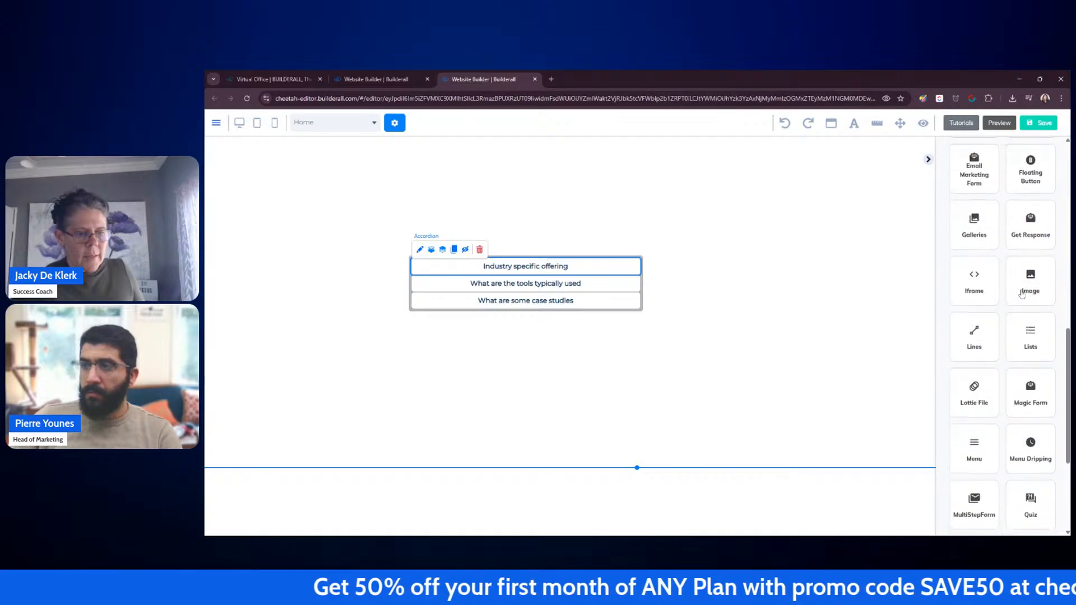
left_click(1018, 294)
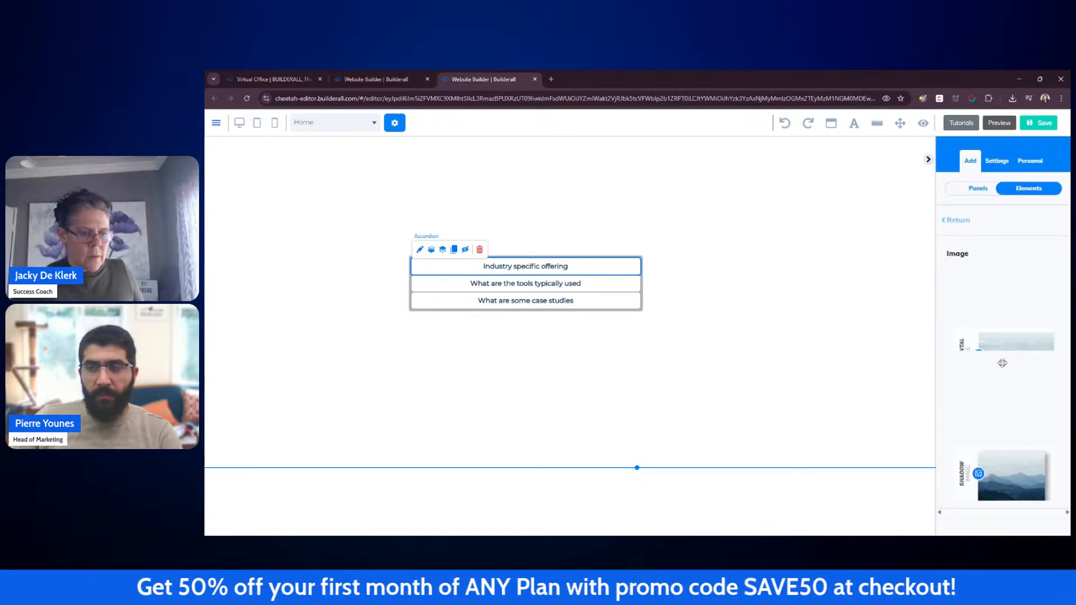
left_click_drag(1015, 358, 718, 235)
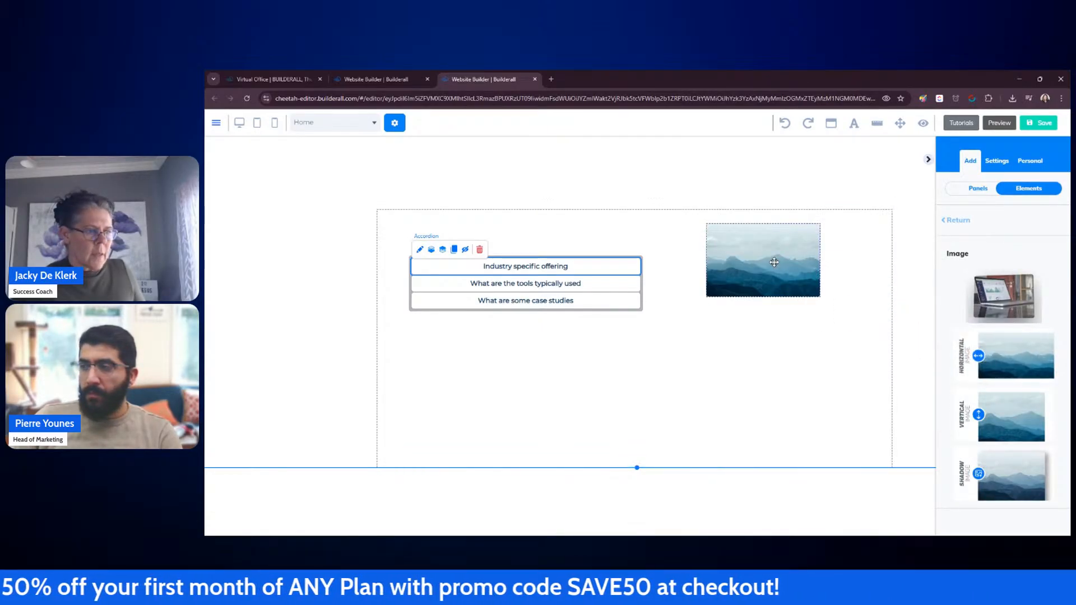
Step: Replace the image with 'Untitled design (26).png' from My Files in the Business Toolkit
left_click(979, 406)
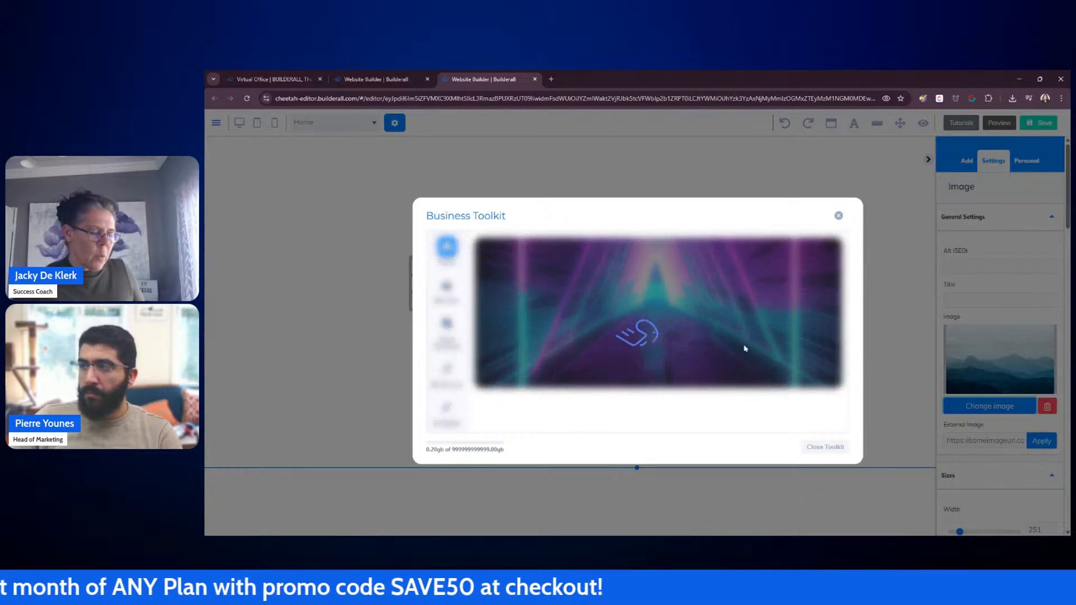
left_click(705, 390)
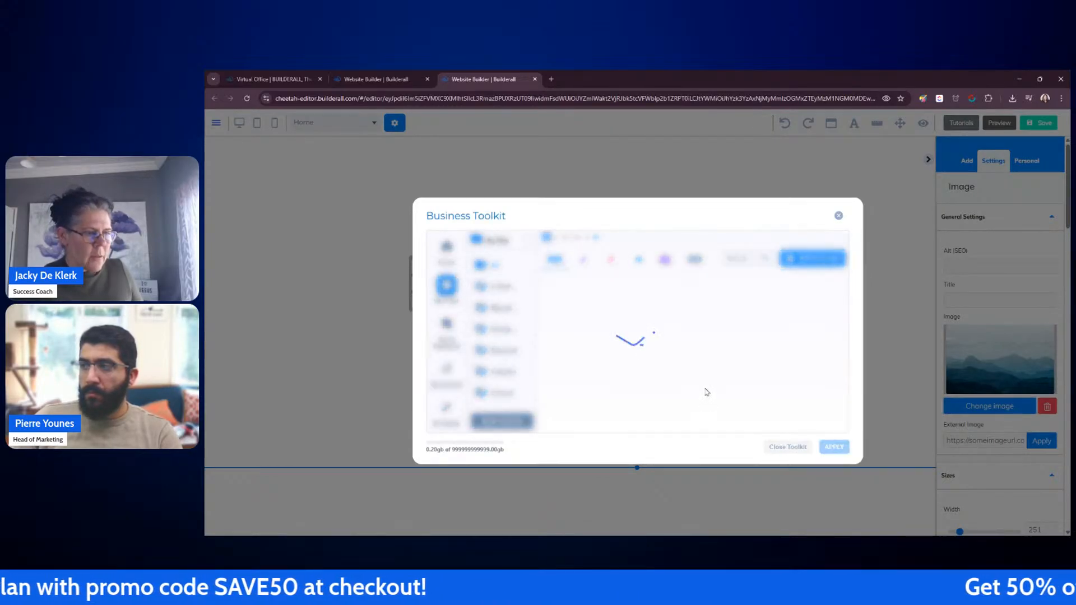
scroll(713, 358, "down", 10)
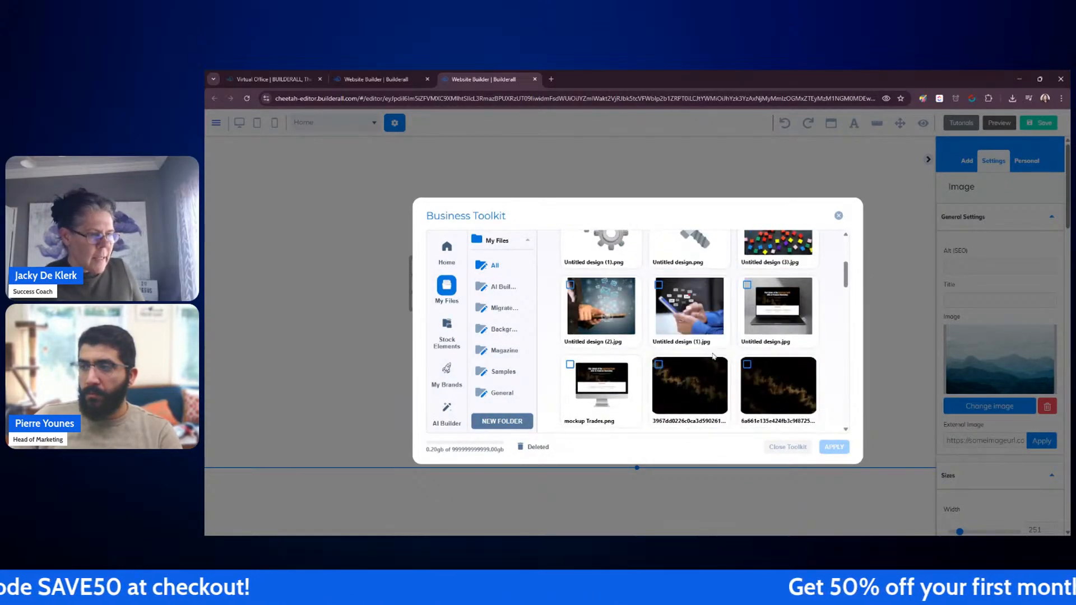
scroll(713, 356, "down", 5)
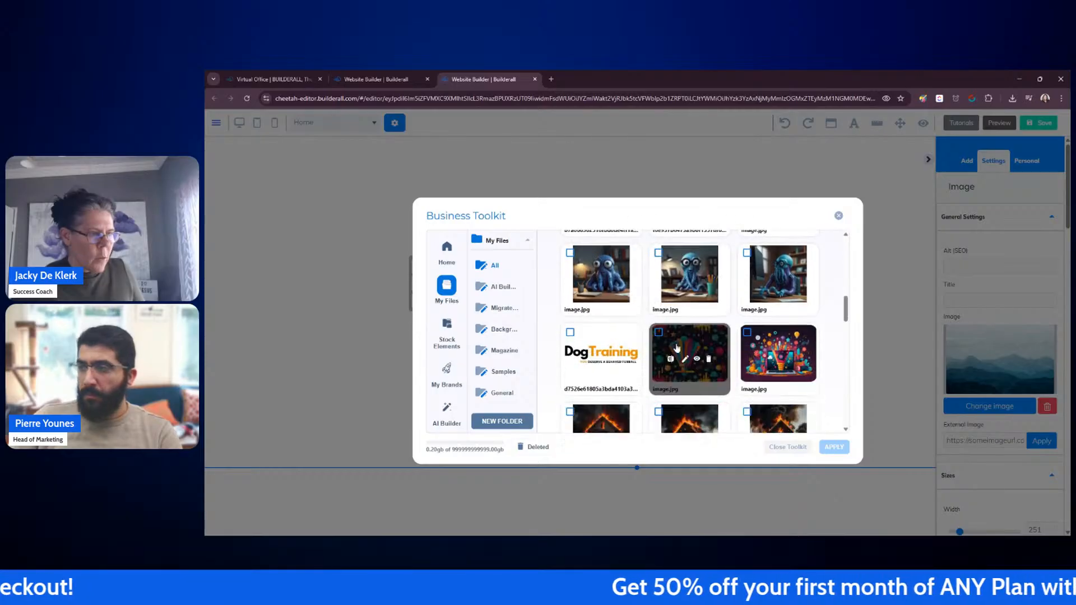
scroll(677, 349, "down", 1)
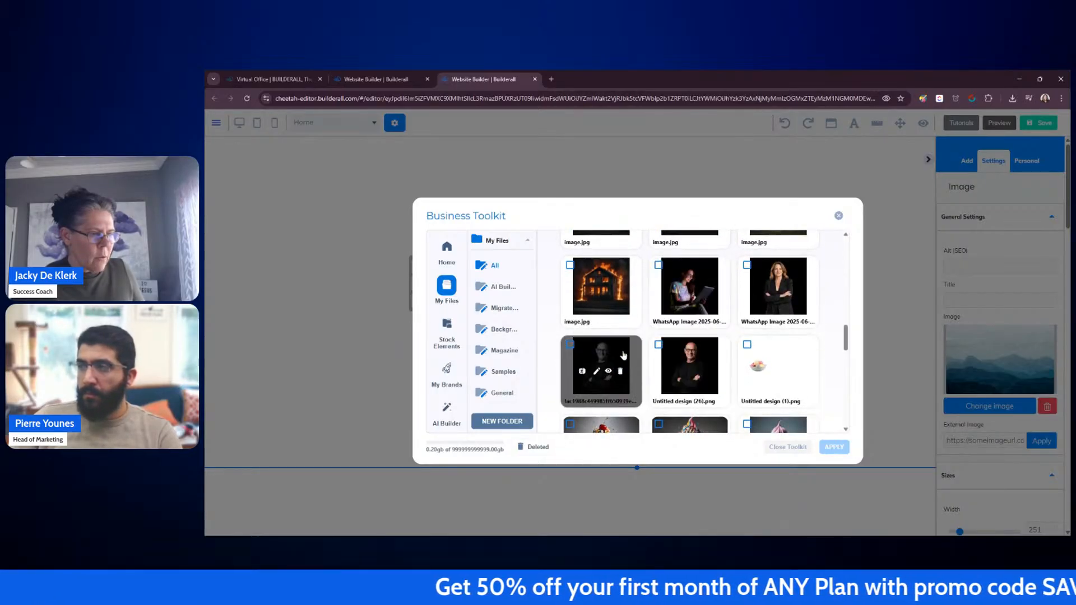
left_click(668, 358)
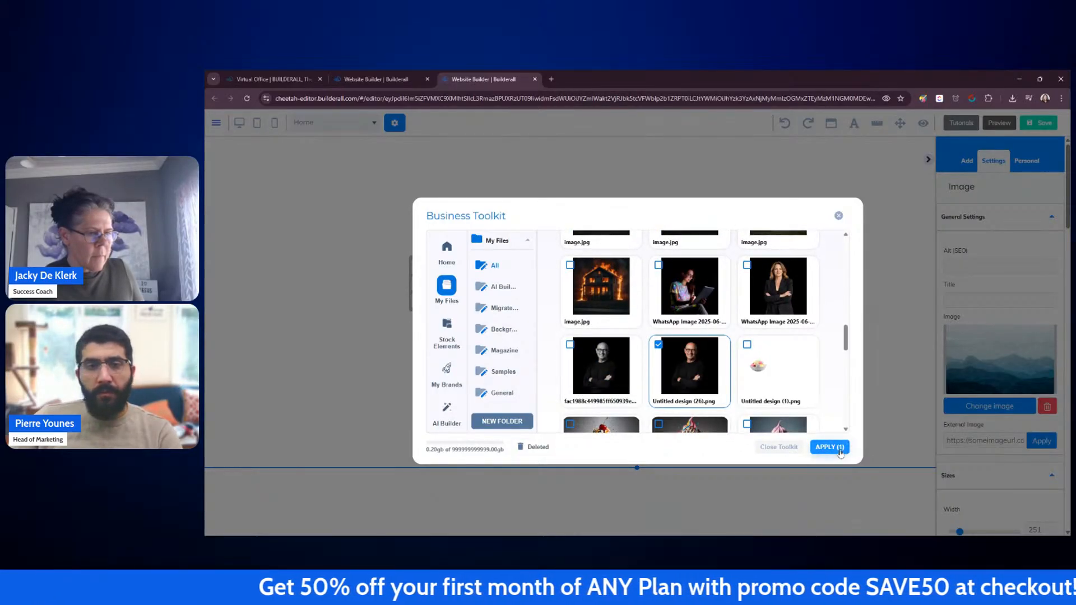
left_click(835, 448)
Step: Shrink the image from its corner to about 183 wide
left_click(829, 347)
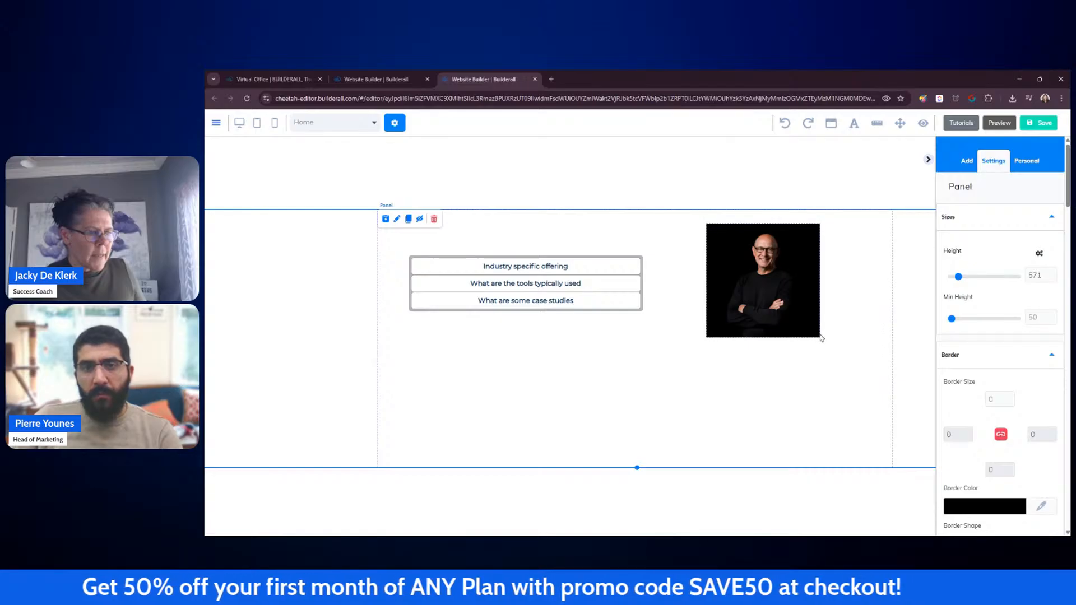
left_click(817, 338)
left_click(810, 348)
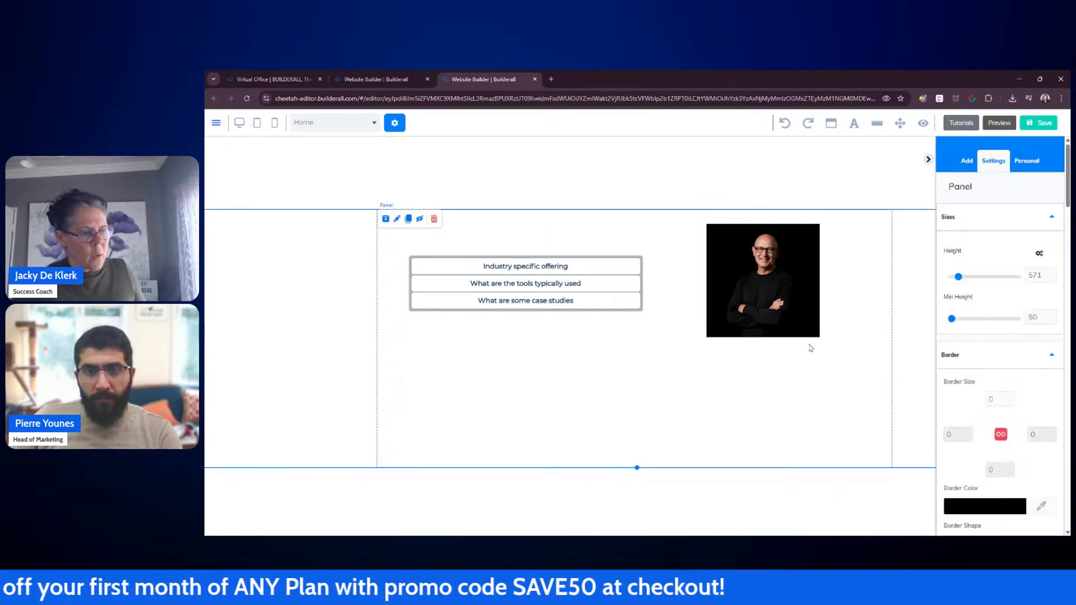
left_click(817, 335)
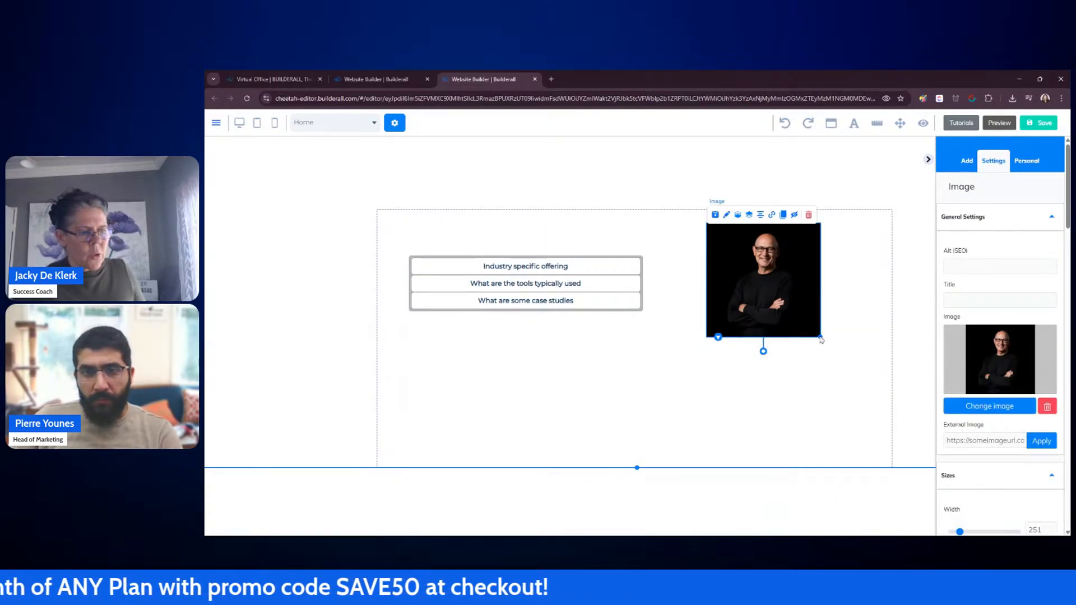
left_click_drag(819, 337, 723, 301)
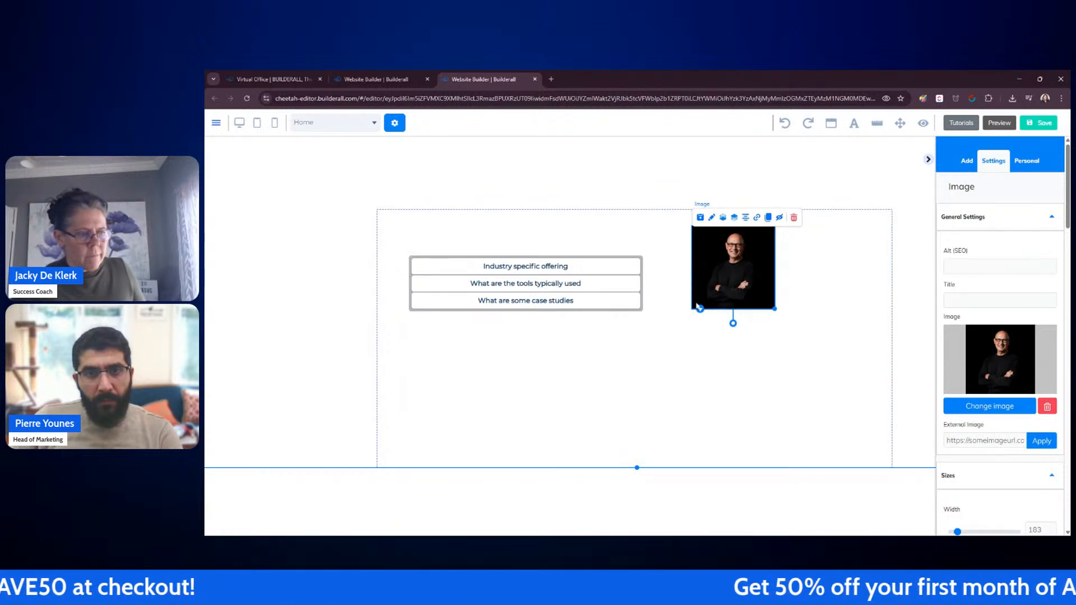
Step: Copy the paragraph from the first accordion item and place the copy below the image, then collapse the item
left_click(784, 330)
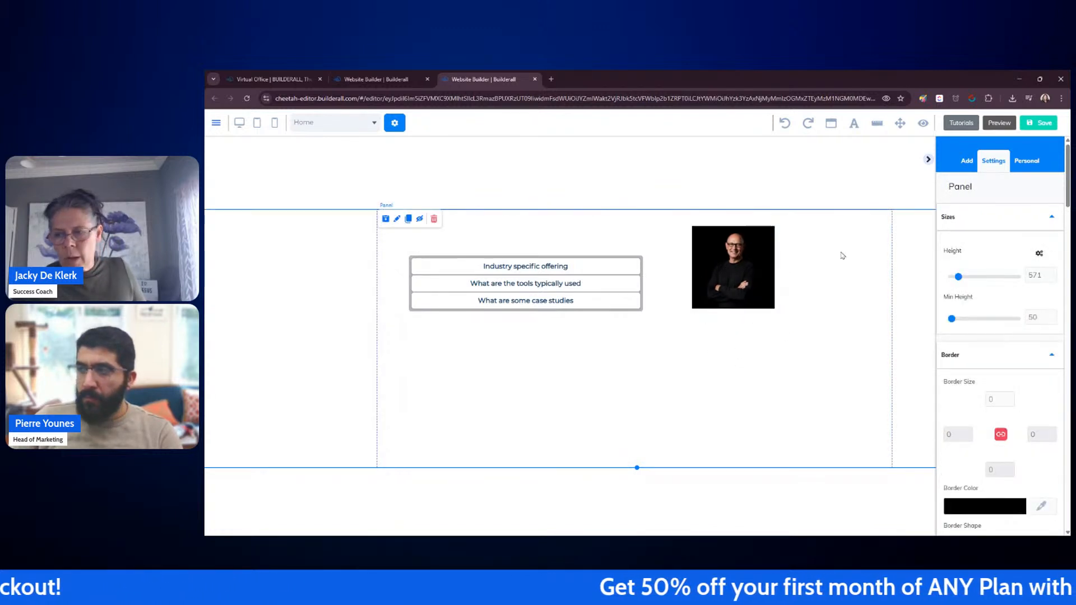
left_click(594, 267)
left_click(534, 324)
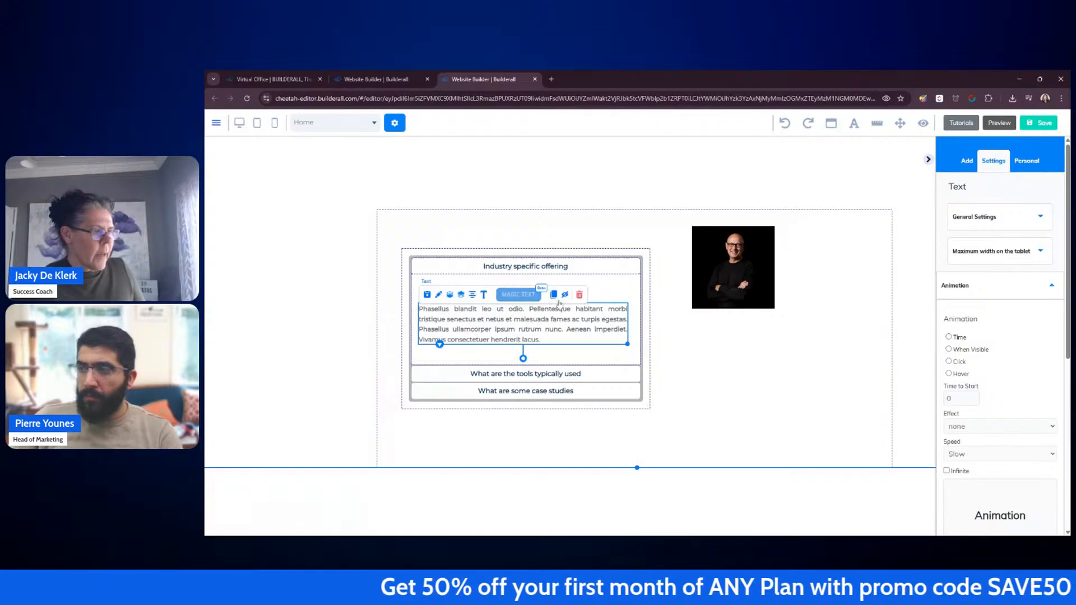
left_click(555, 295)
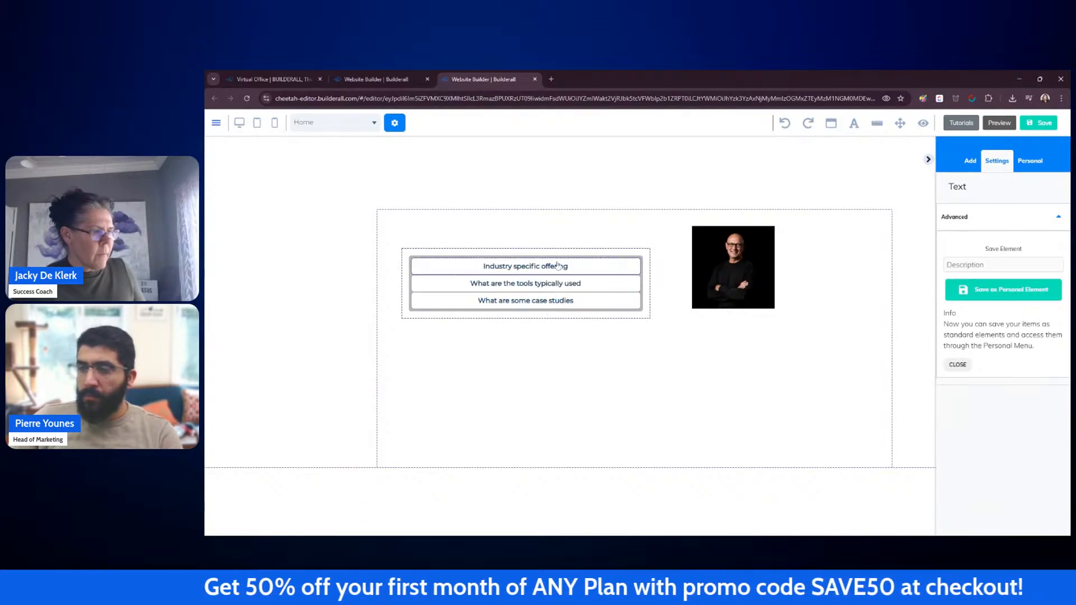
left_click(558, 266)
left_click_drag(568, 353, 828, 356)
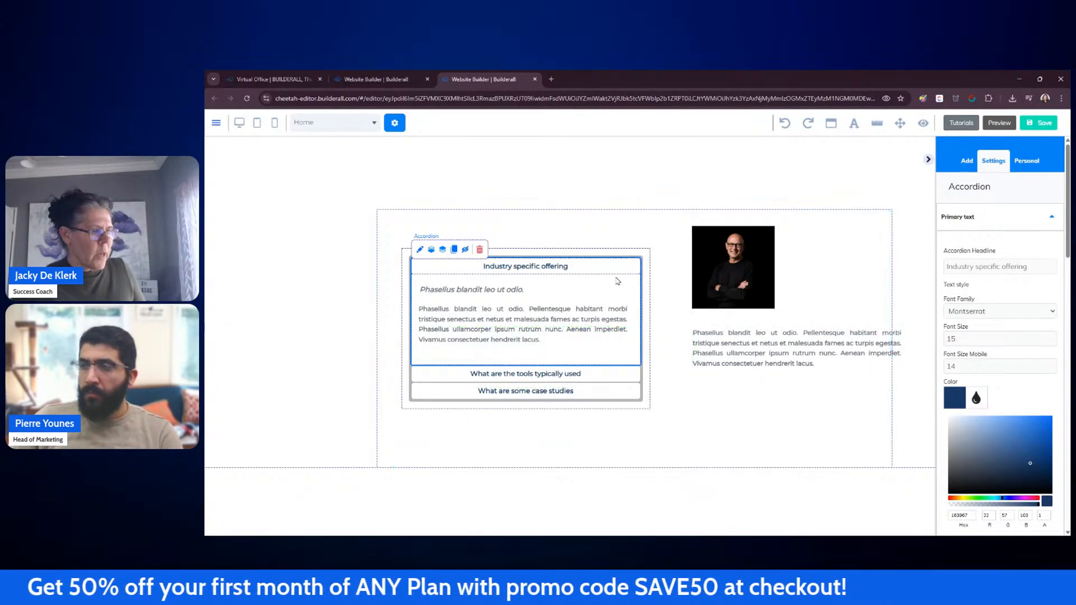
left_click(605, 271)
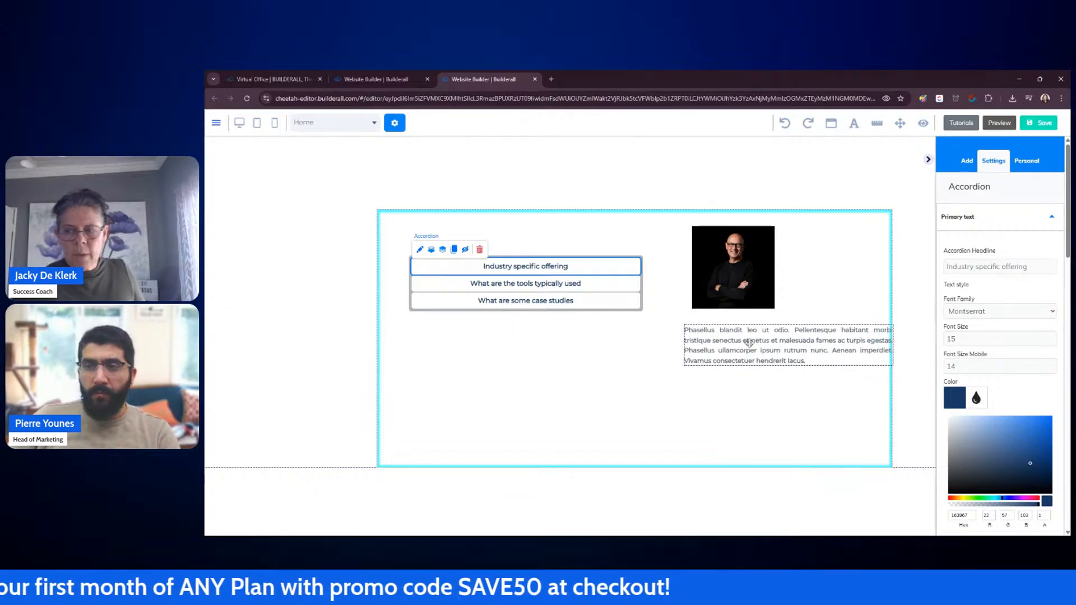
Step: Move the paragraph beside the image, resize it, and shift the image slightly left
left_click(749, 343)
left_click_drag(894, 369, 801, 409)
left_click_drag(739, 370, 828, 272)
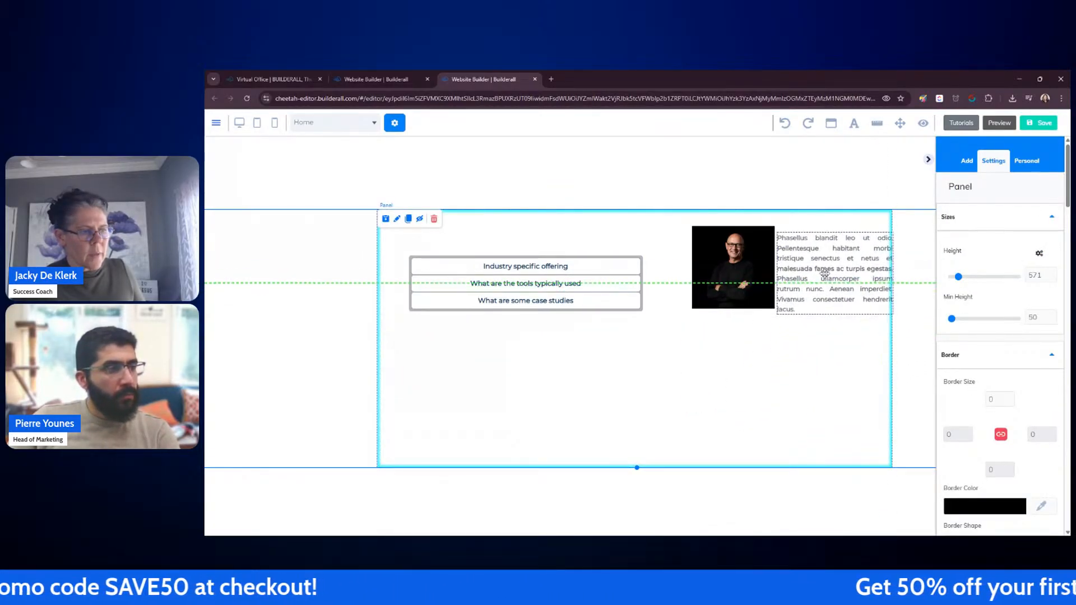
left_click_drag(716, 276, 685, 288)
left_click_drag(800, 286, 786, 315)
Step: Nudge the paragraph down so it sits alongside the image
double_click(793, 290)
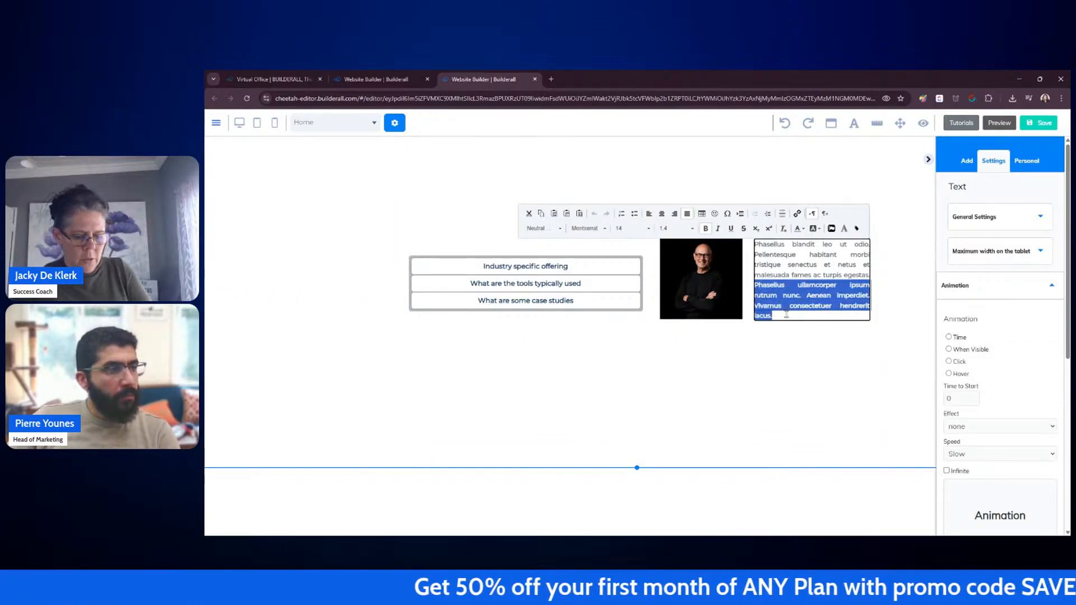
left_click(809, 338)
left_click_drag(813, 264, 813, 287)
left_click(814, 349)
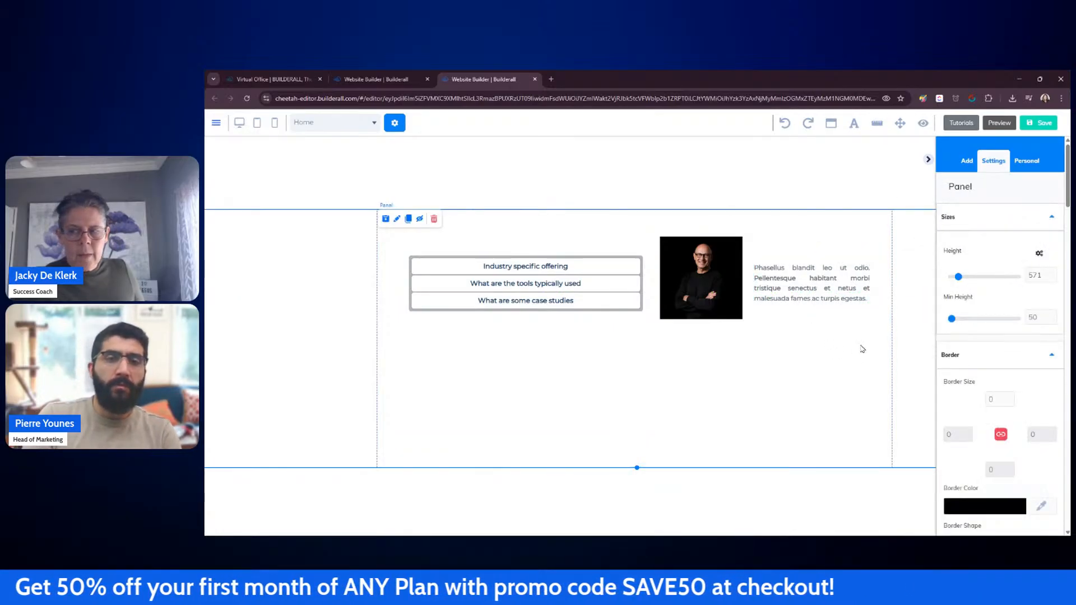
Step: Duplicate the paragraph and place the copy below it under the image
left_click(812, 291)
mouse_move(811, 298)
left_mouse_down()
mouse_move(817, 334)
mouse_move(800, 381)
left_mouse_up()
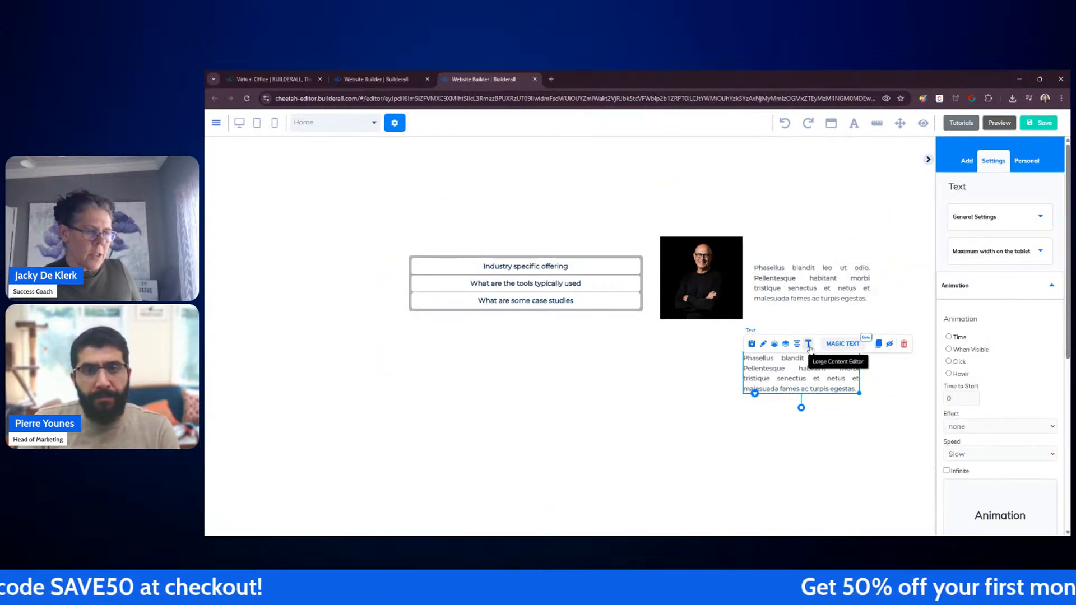
Step: In the large content editor, select all the copied text and apply a Neutral Heading style, then open the font size list
left_click(808, 344)
key("ctrl+a")
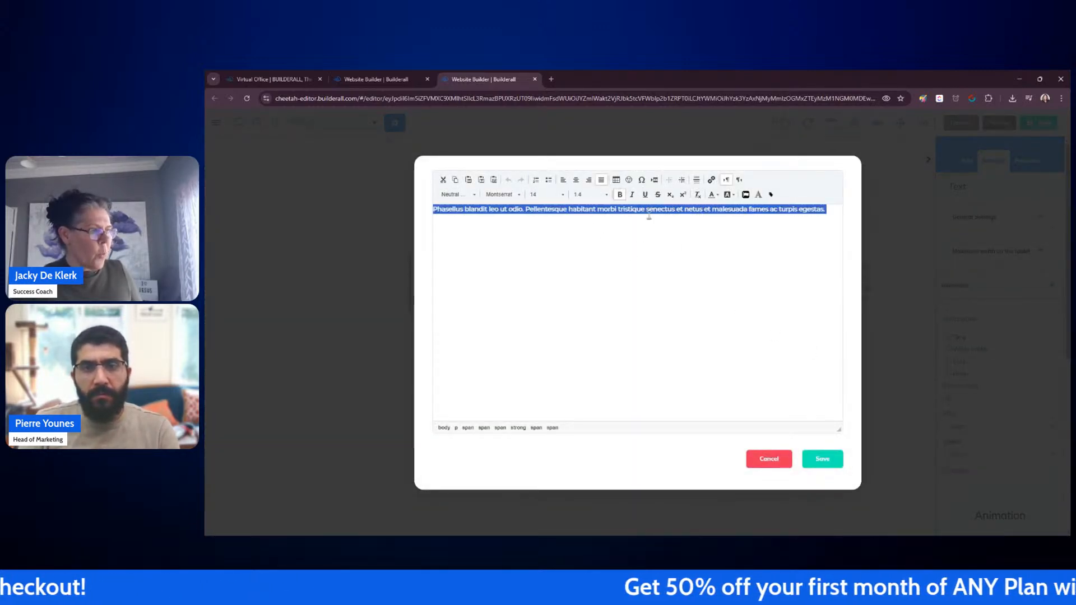
left_click(475, 196)
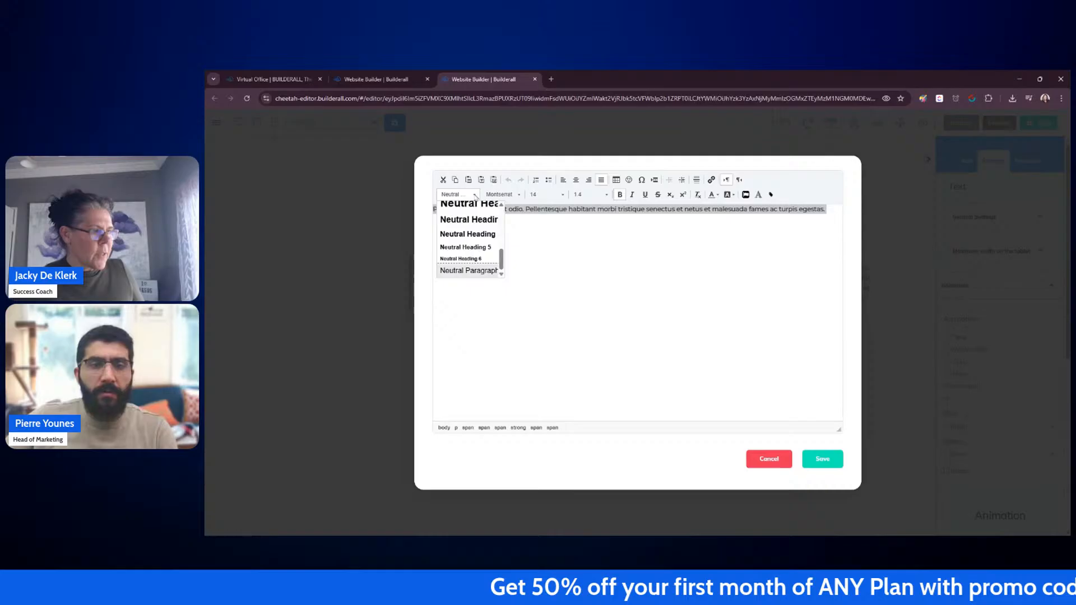
left_click(479, 233)
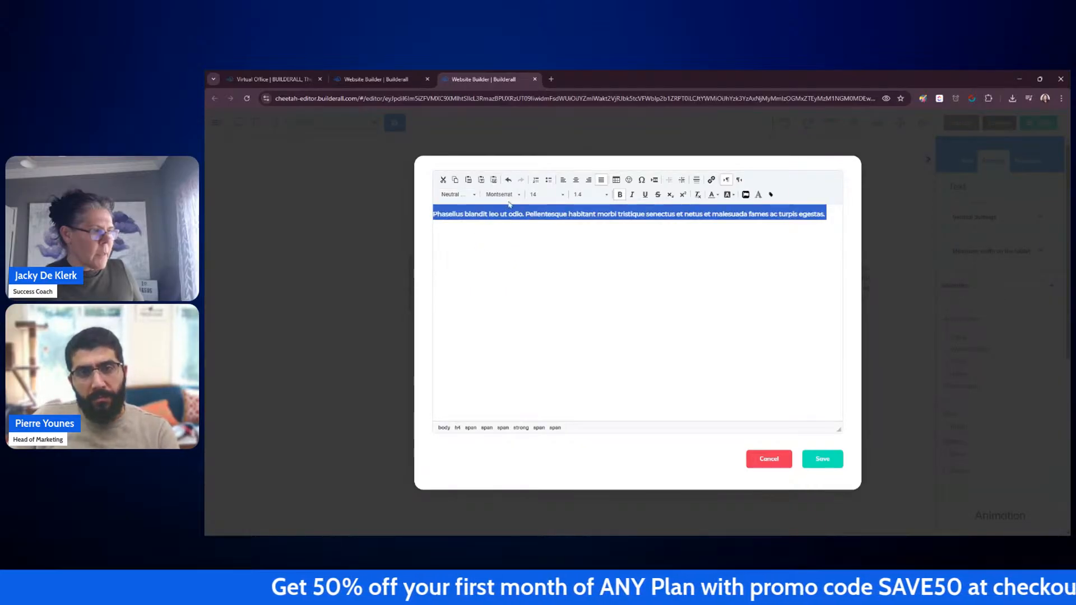
left_click(563, 196)
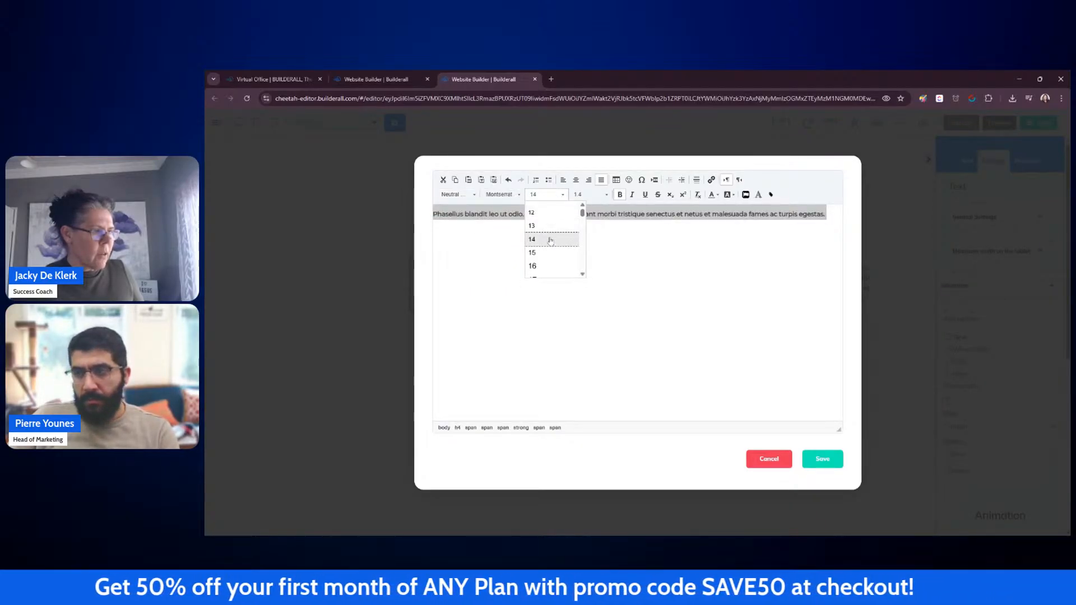
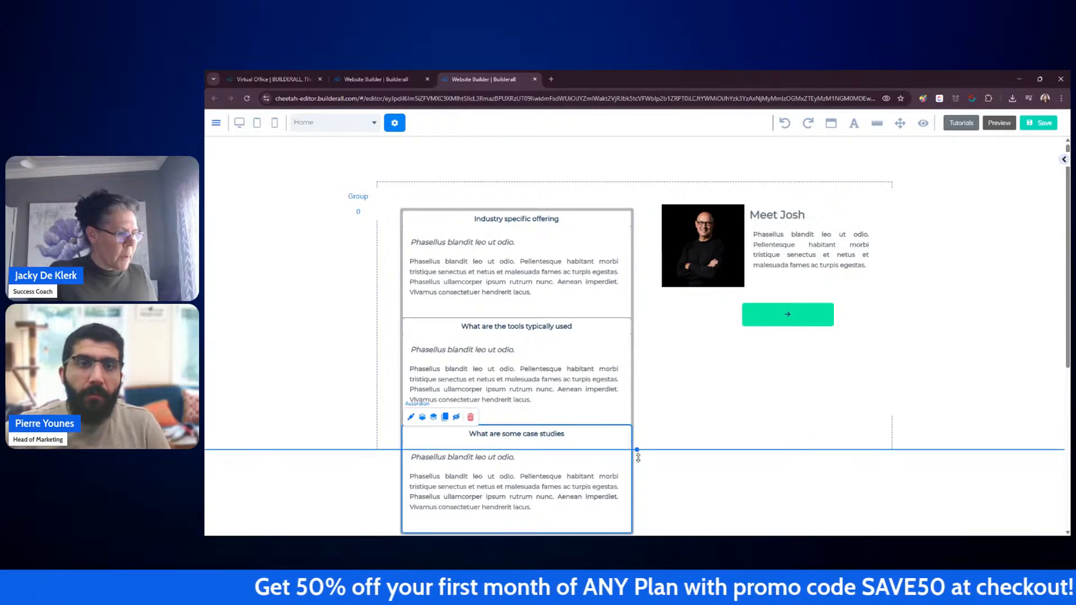
Step: Extend the section's bottom edge downward so the full expanded accordion fits inside it
left_click(676, 395)
left_click(359, 202)
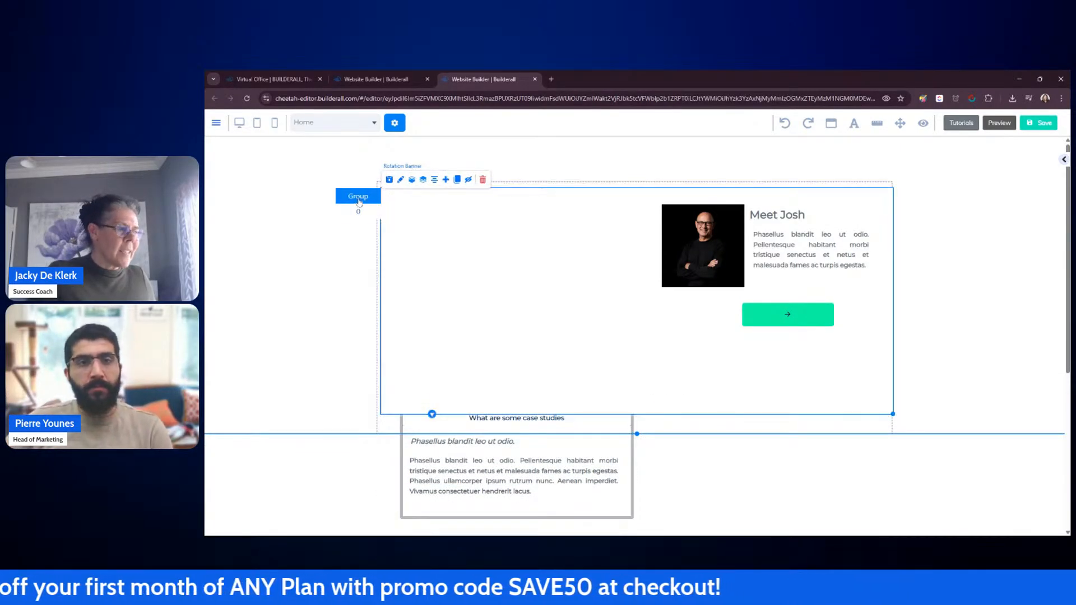
left_click(951, 399)
left_click_drag(637, 433, 639, 511)
left_click_drag(635, 317, 636, 248)
left_click(686, 334)
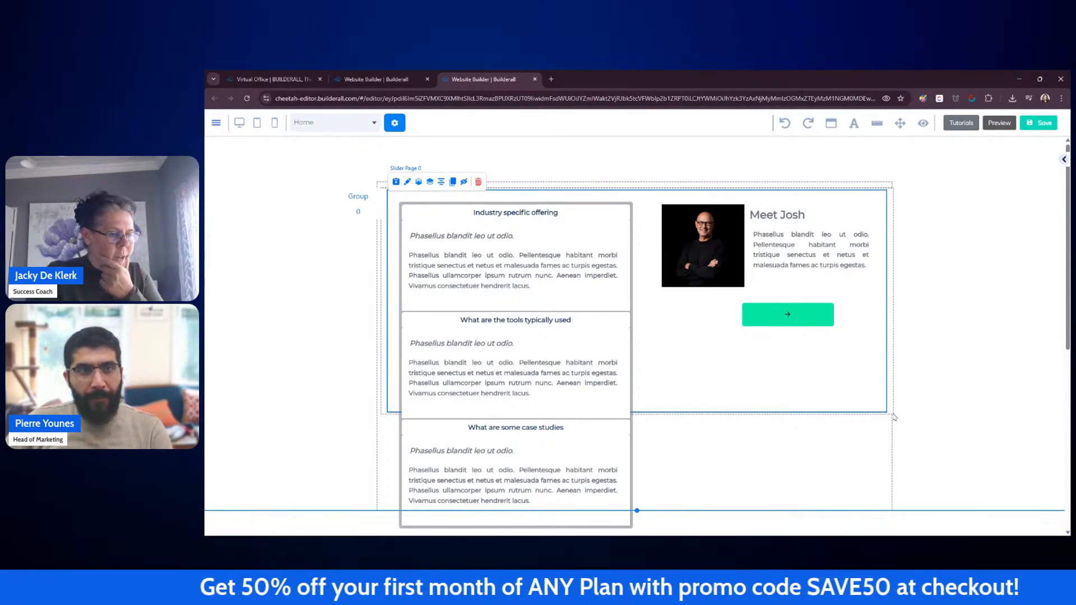
Step: Enlarge the rotation banner downward so it covers the whole accordion
left_click(890, 384)
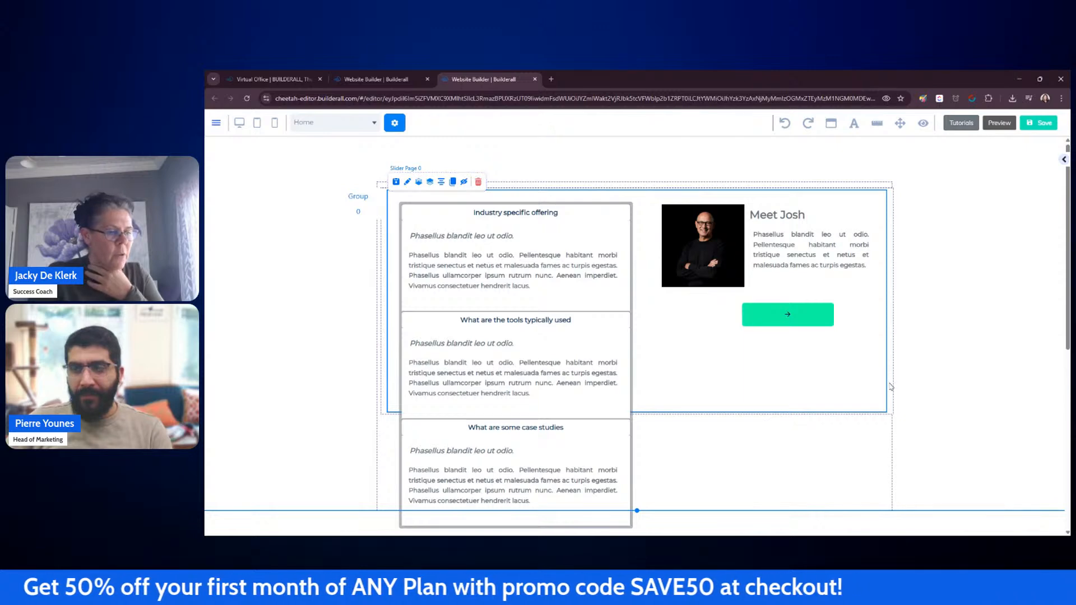
left_click(359, 214)
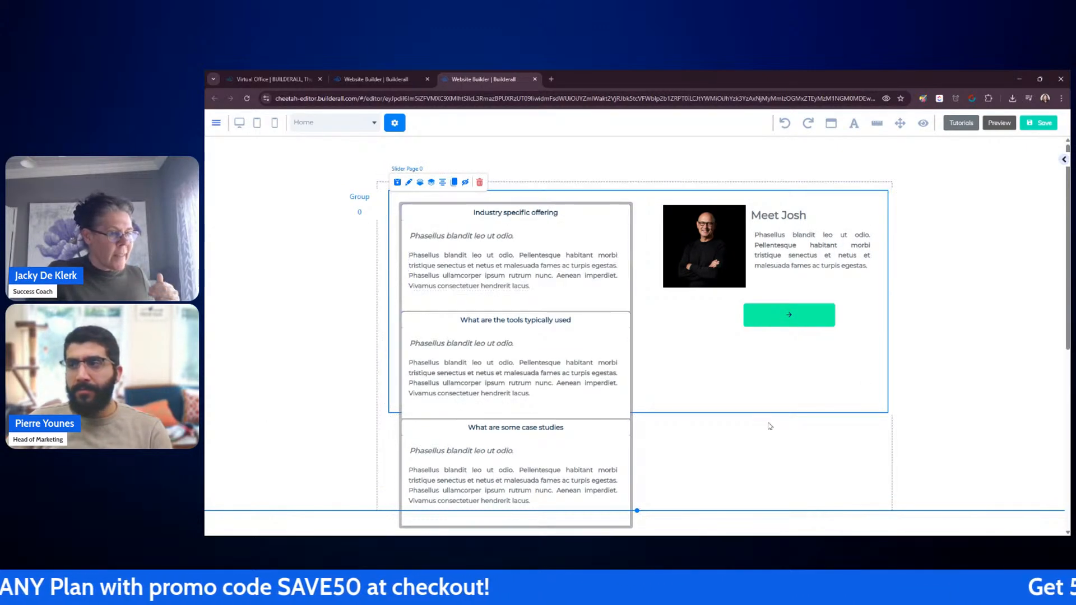
left_click(892, 413)
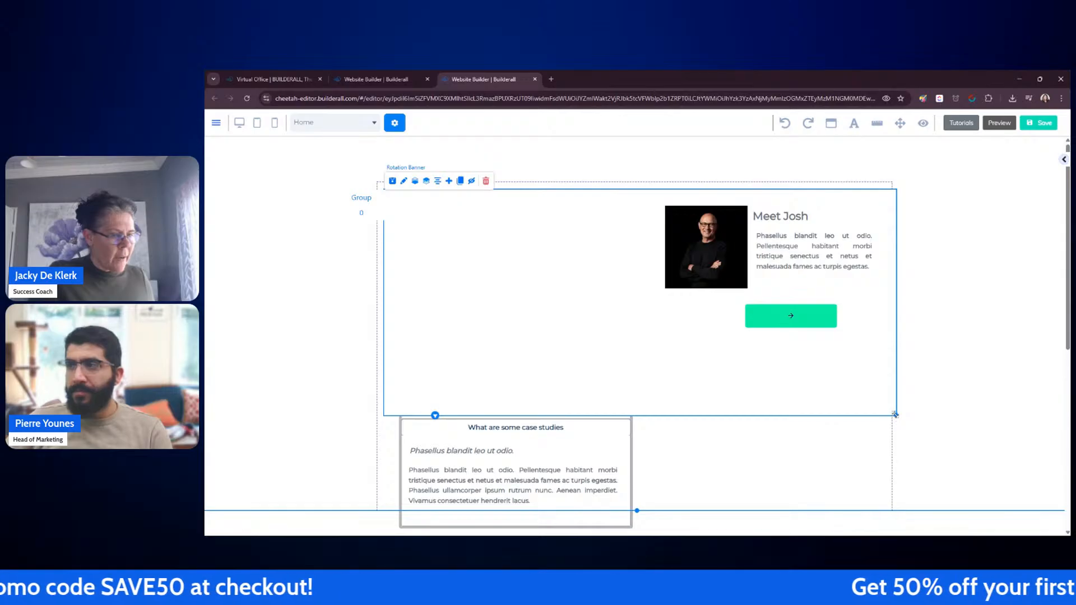
left_click_drag(895, 414, 877, 514)
left_click(936, 483)
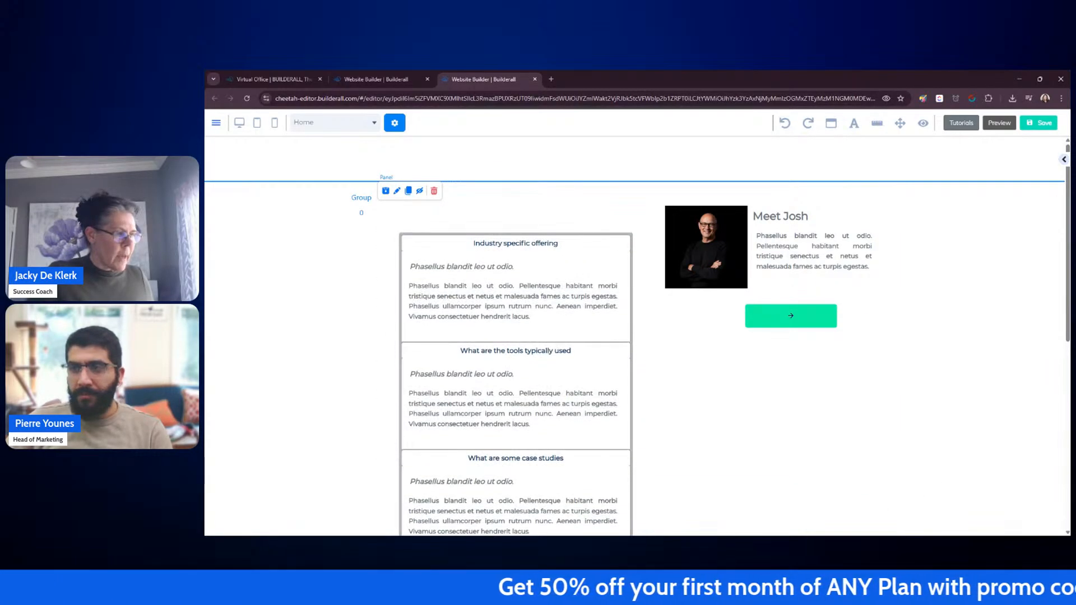
Step: Lower the section's bottom edge a little further below the accordion
scroll(948, 382, "down", 2)
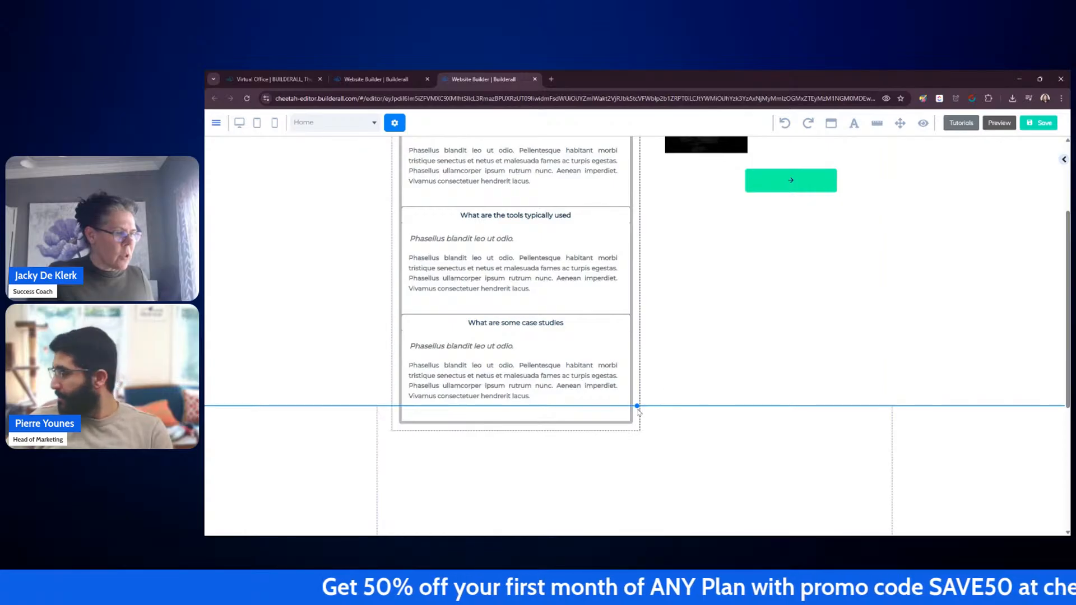
left_click_drag(637, 407, 637, 452)
scroll(885, 362, "up", 3)
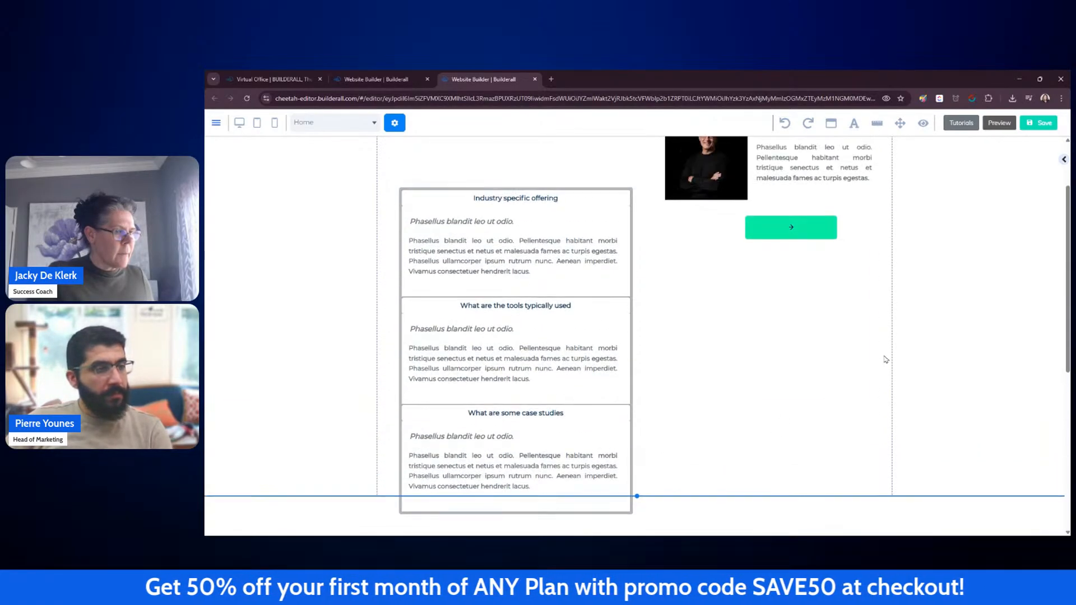
Step: Move the accordion back up to the top of the banner, beside the image
left_click(633, 280)
left_click(630, 231)
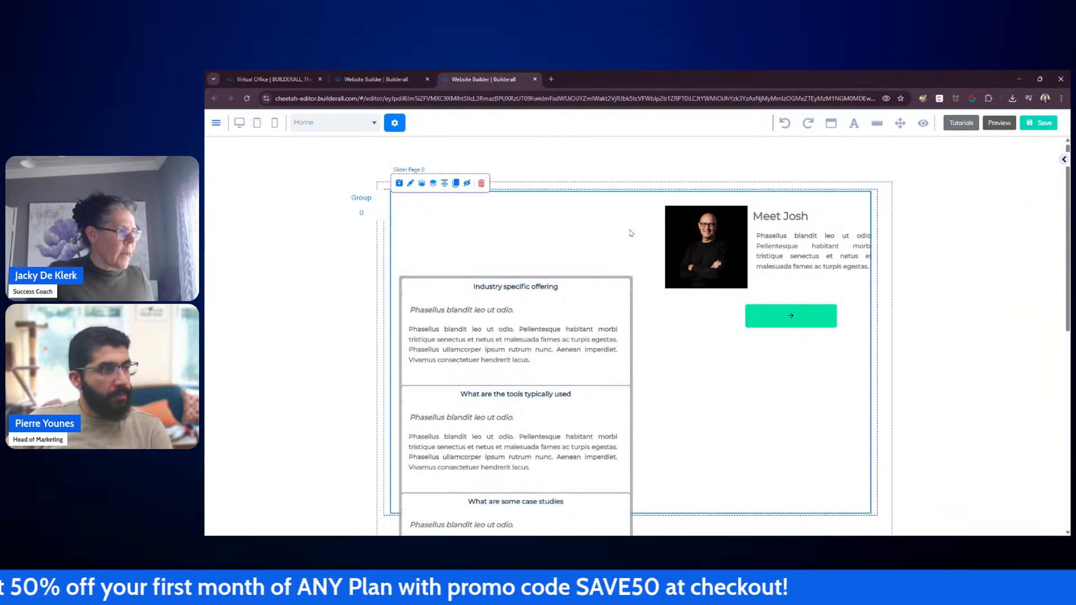
left_click_drag(397, 274, 397, 197)
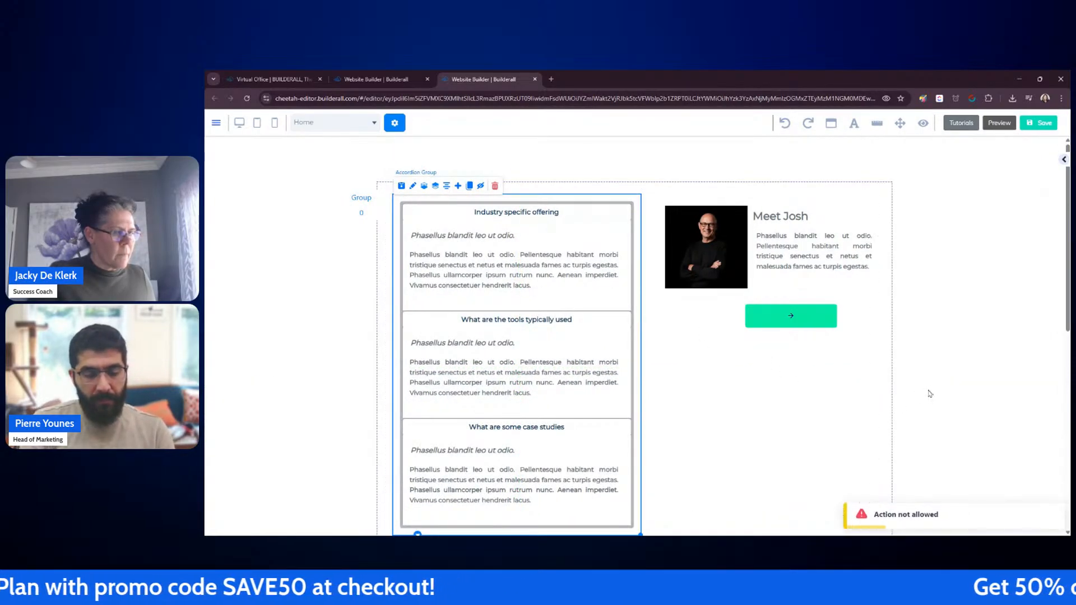
left_click(796, 381)
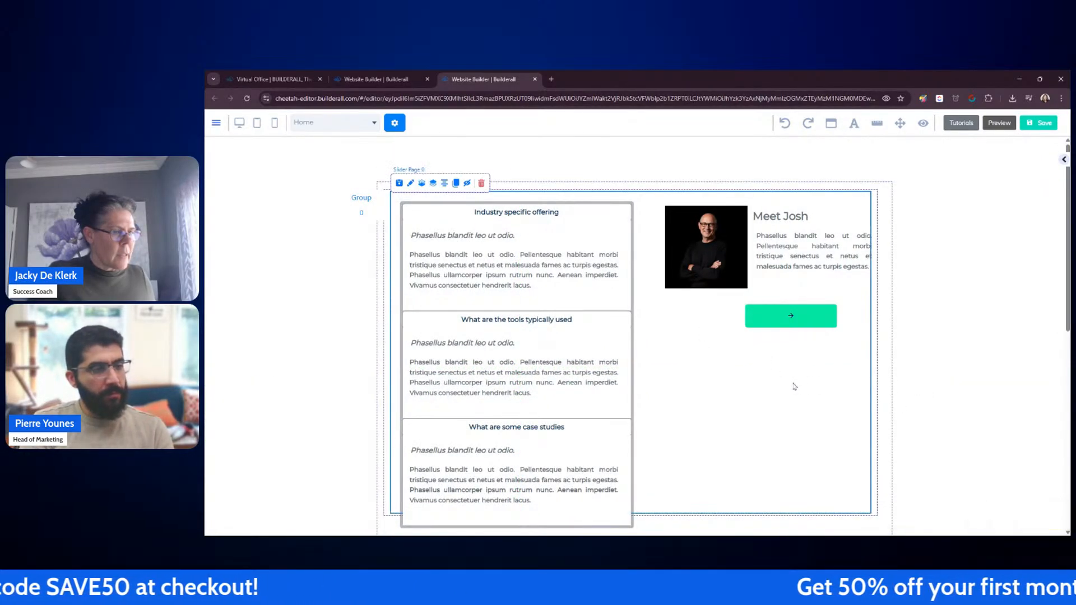
Step: Adjust the banner's bottom edge and pull the section's bottom edge up to fit the content
scroll(794, 379, "down", 3)
left_click_drag(875, 380, 874, 406)
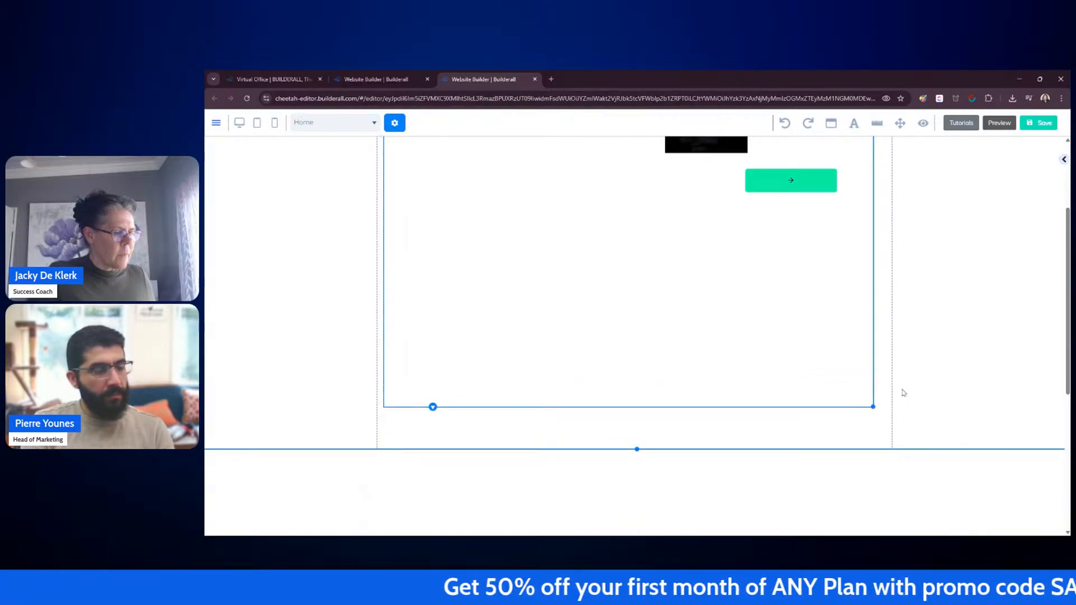
left_click(904, 392)
left_click_drag(636, 449, 636, 433)
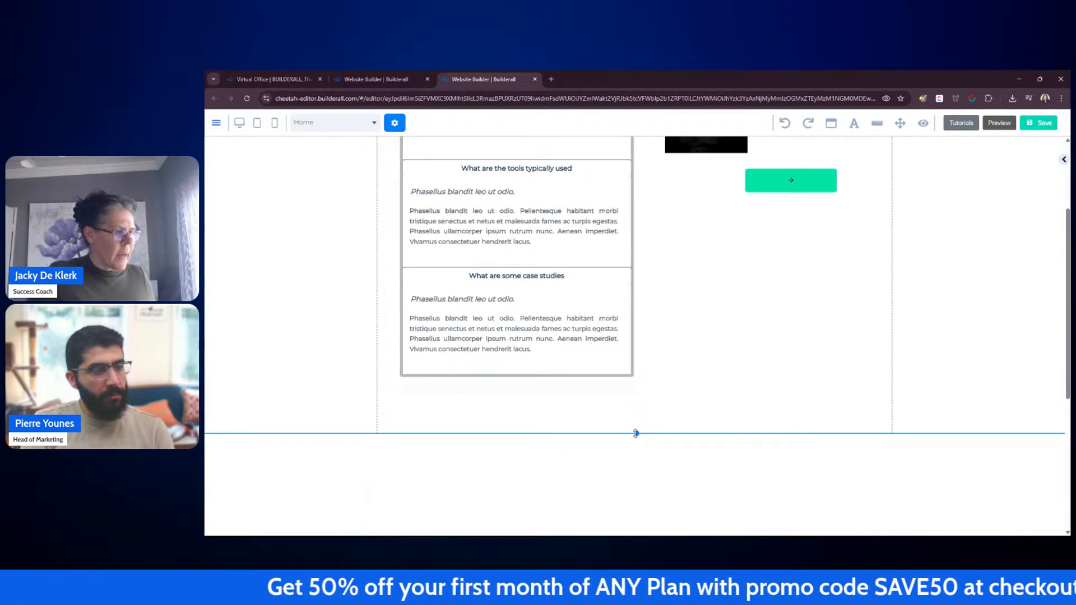
Step: Try to nudge the accordion group slightly right and down
scroll(919, 354, "up", 3)
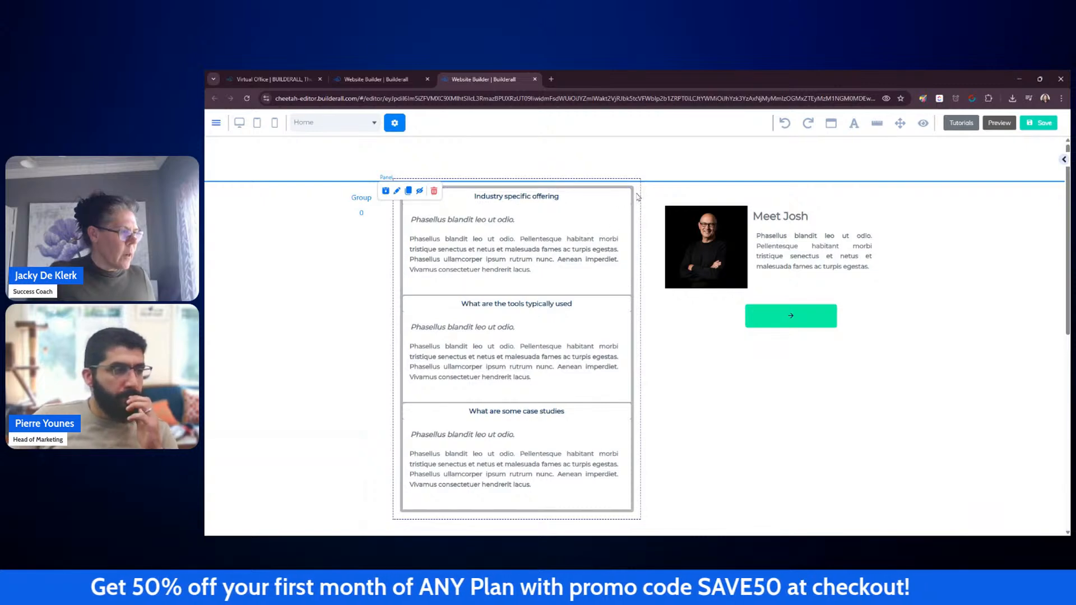
left_click_drag(638, 207, 643, 214)
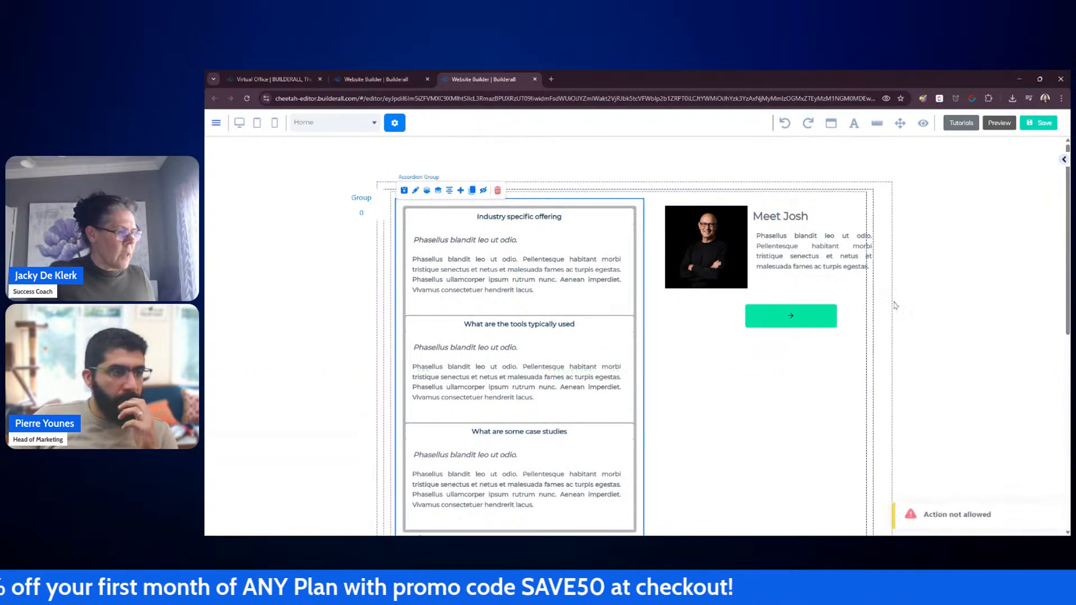
scroll(917, 303, "down", 3)
left_click(828, 299)
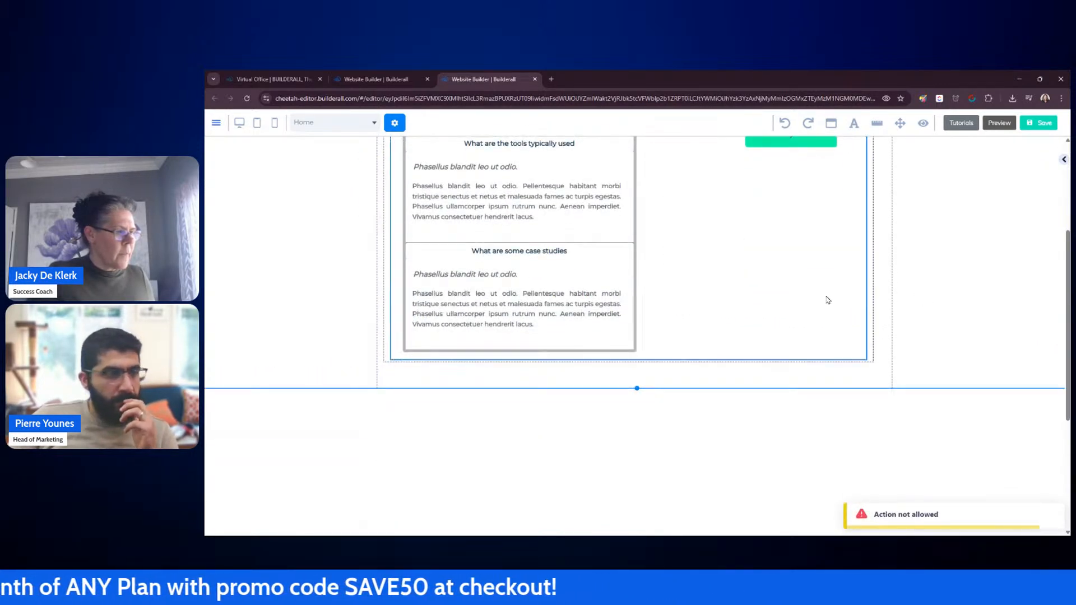
left_click(982, 300)
scroll(982, 300, "up", 3)
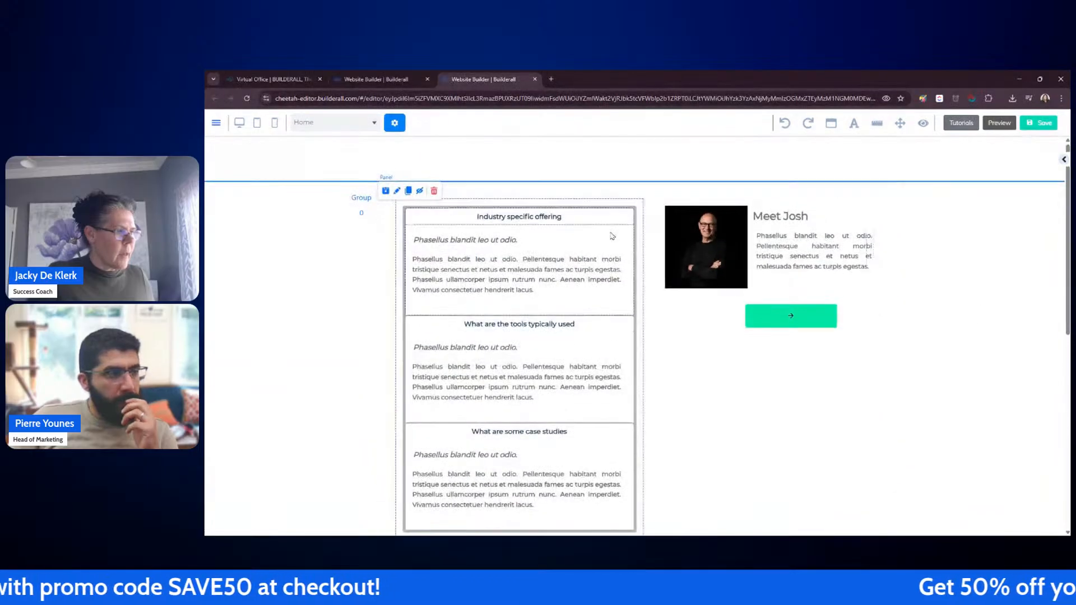
Step: Collapse all three accordion items so only their titles show
left_click(573, 223)
left_click(566, 234)
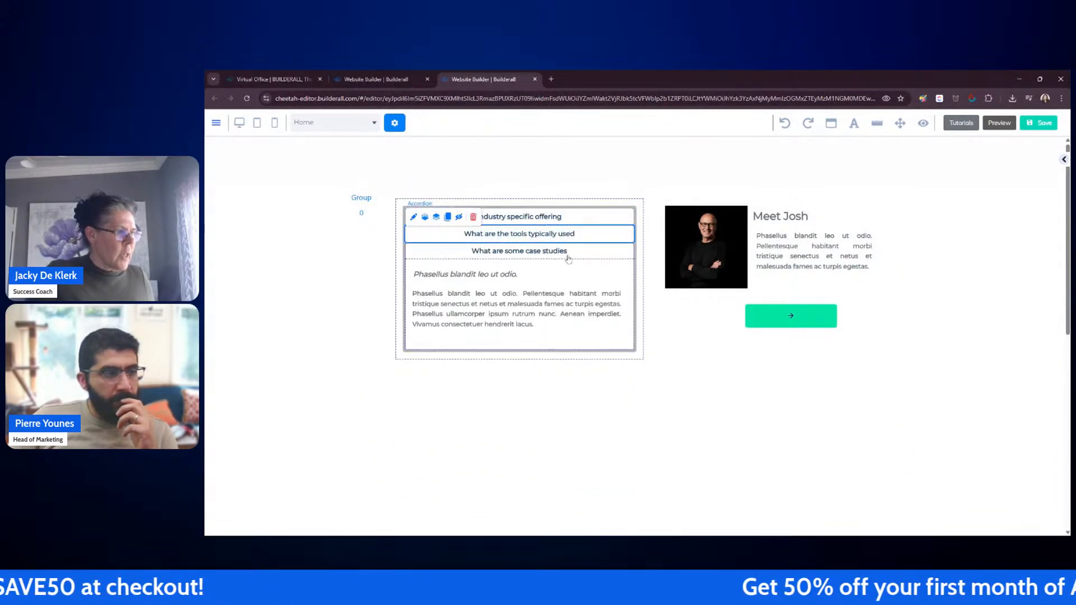
left_click(567, 253)
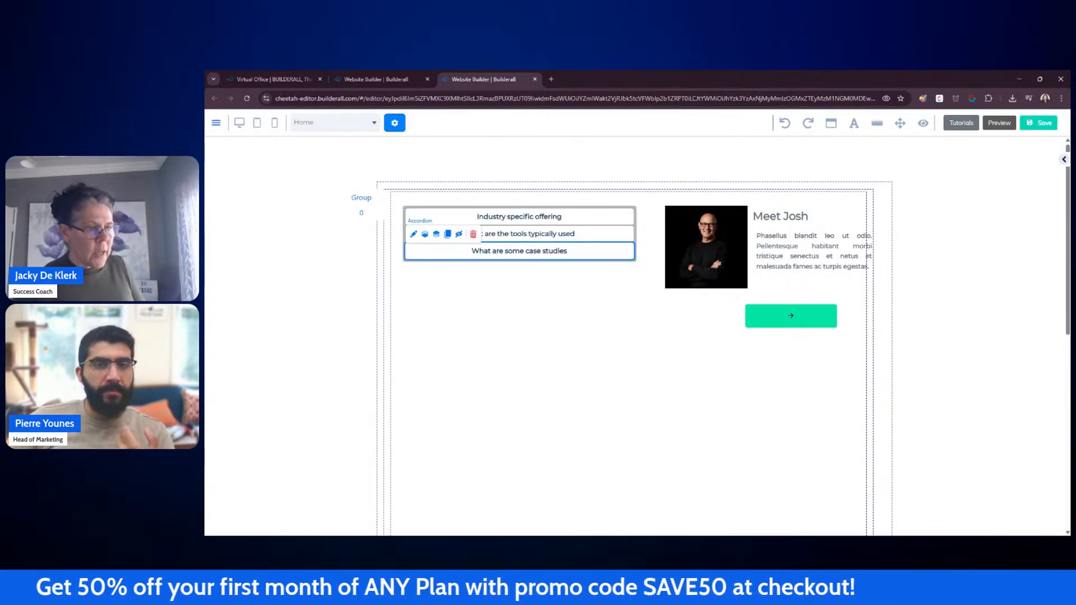
Step: Nudge the image, Meet Josh heading and paragraph up and left, and widen the button beneath them
left_click_drag(716, 277, 707, 268)
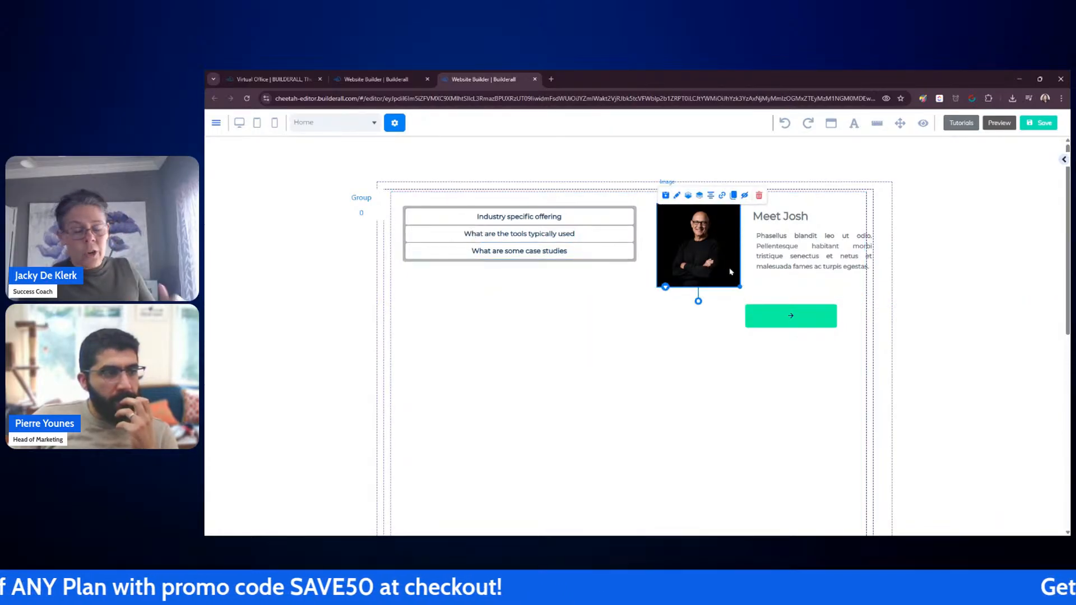
left_click_drag(799, 222, 794, 216)
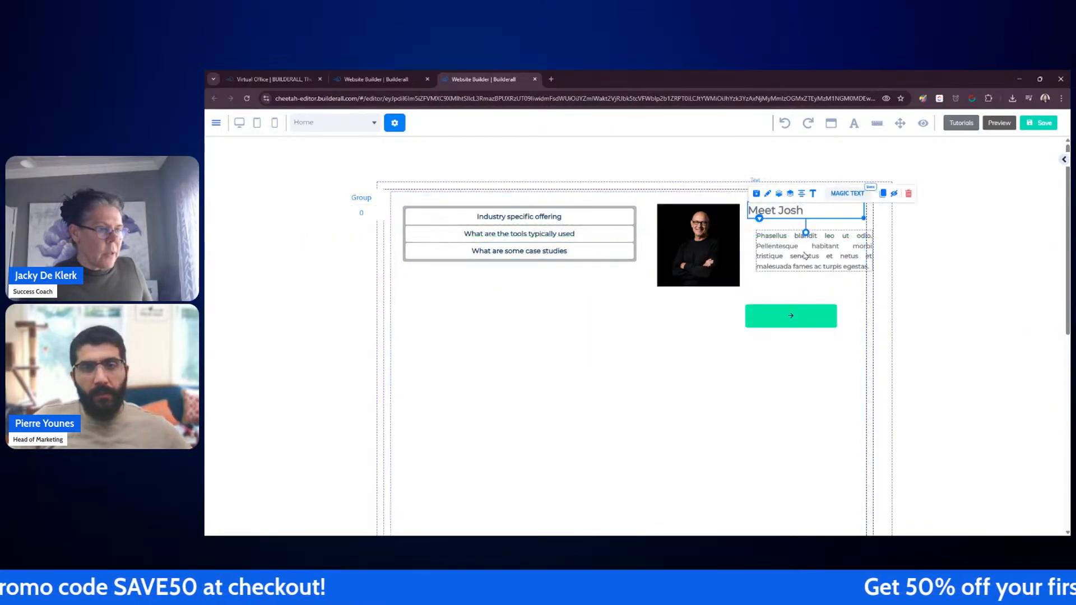
left_click_drag(808, 253, 796, 246)
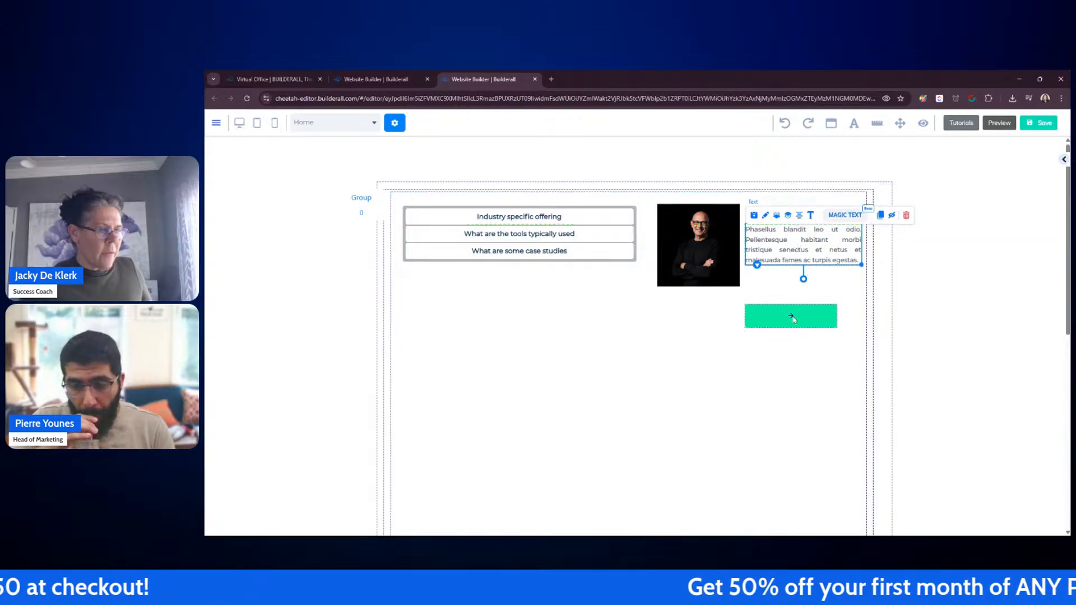
mouse_move(793, 316)
left_mouse_down()
mouse_move(801, 289)
mouse_move(709, 313)
mouse_move(754, 328)
mouse_move(858, 324)
mouse_move(808, 320)
left_mouse_up()
left_click(805, 360)
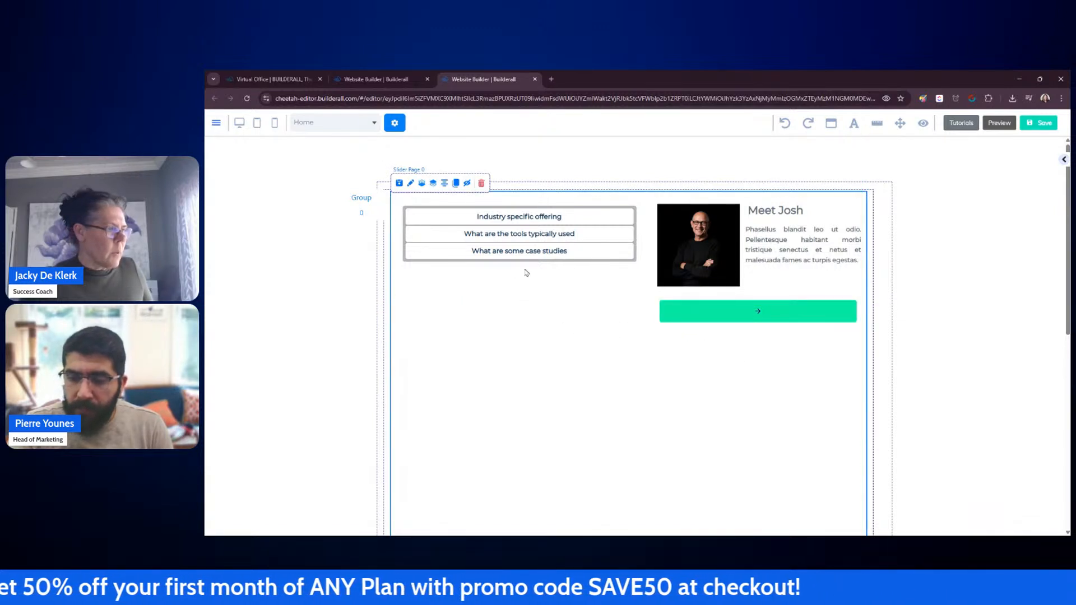
Step: Save the site, choose to publish it, and close the published-domain dialog
scroll(604, 381, "down", 3)
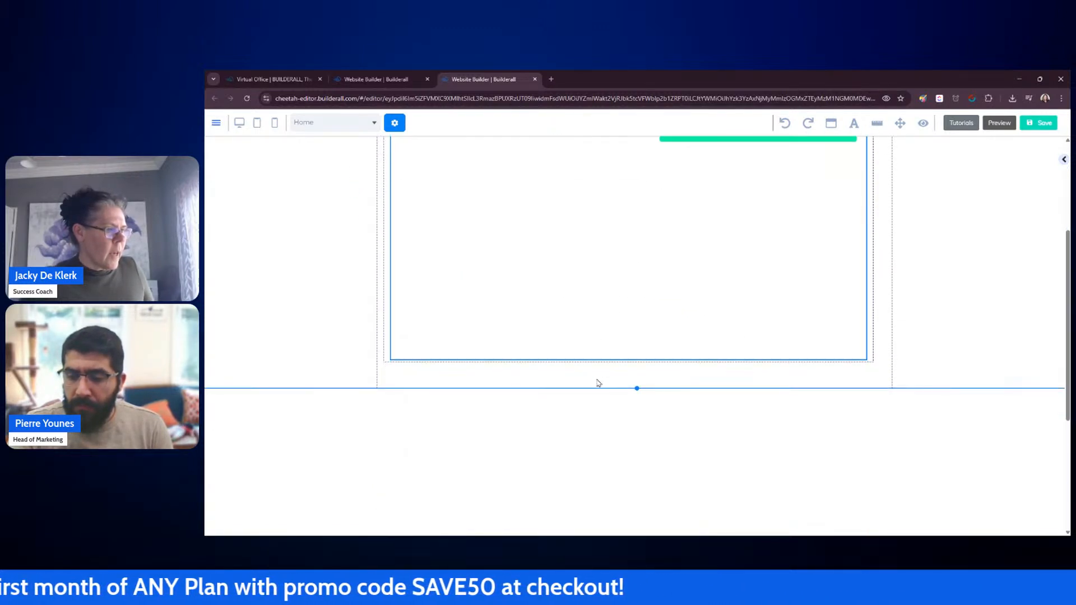
scroll(985, 171, "up", 3)
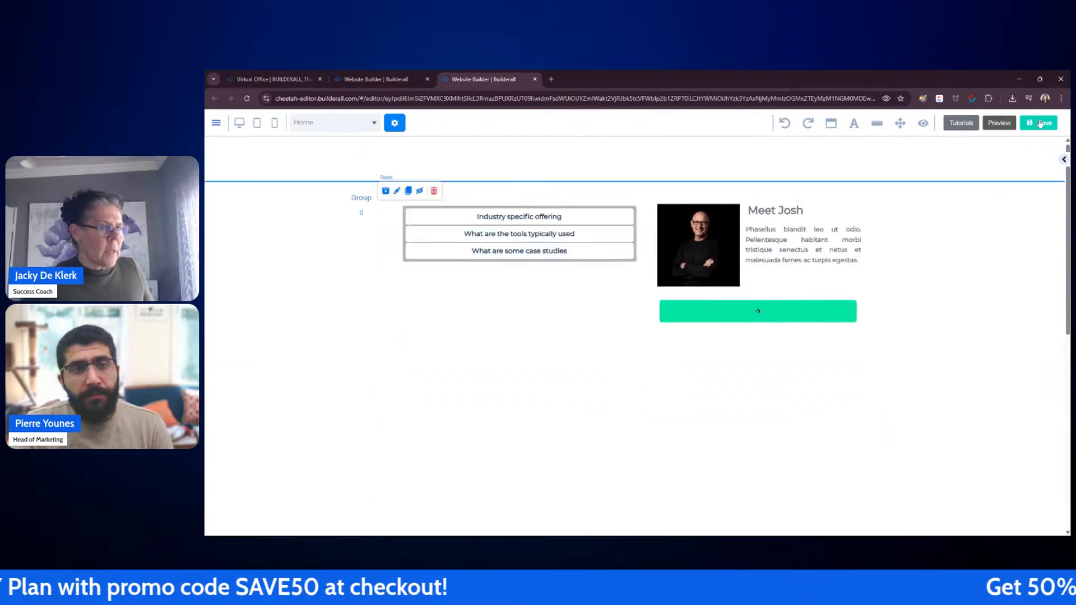
left_click(1039, 123)
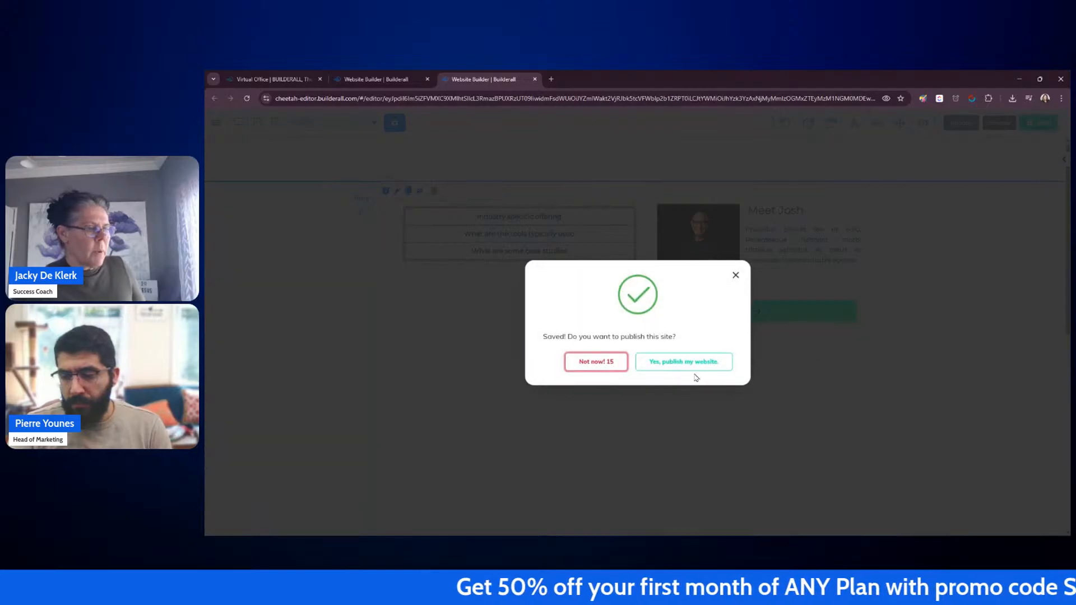
left_click(691, 365)
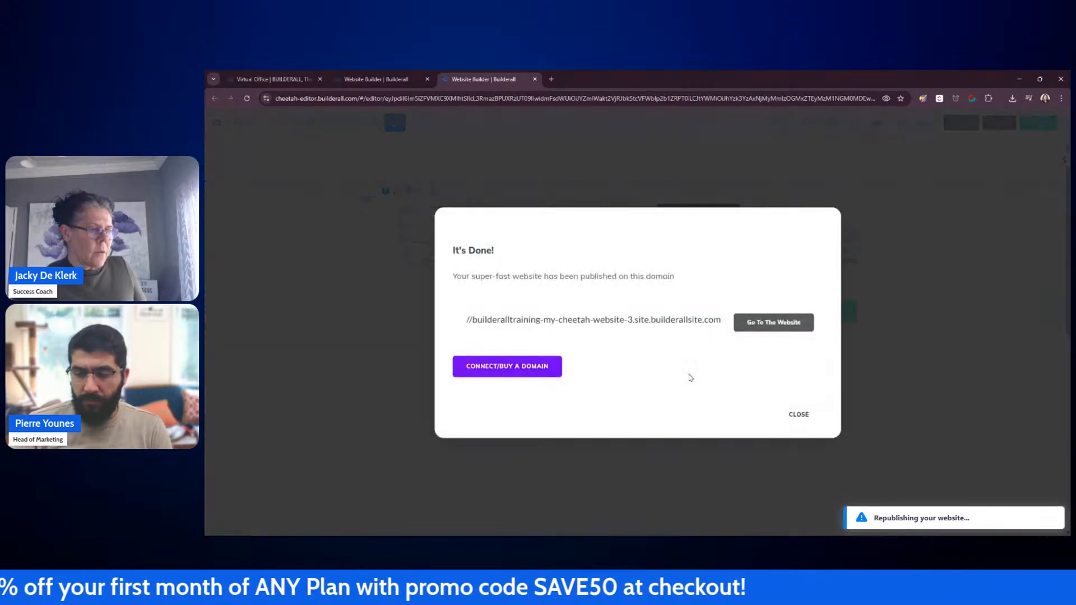
left_click(801, 415)
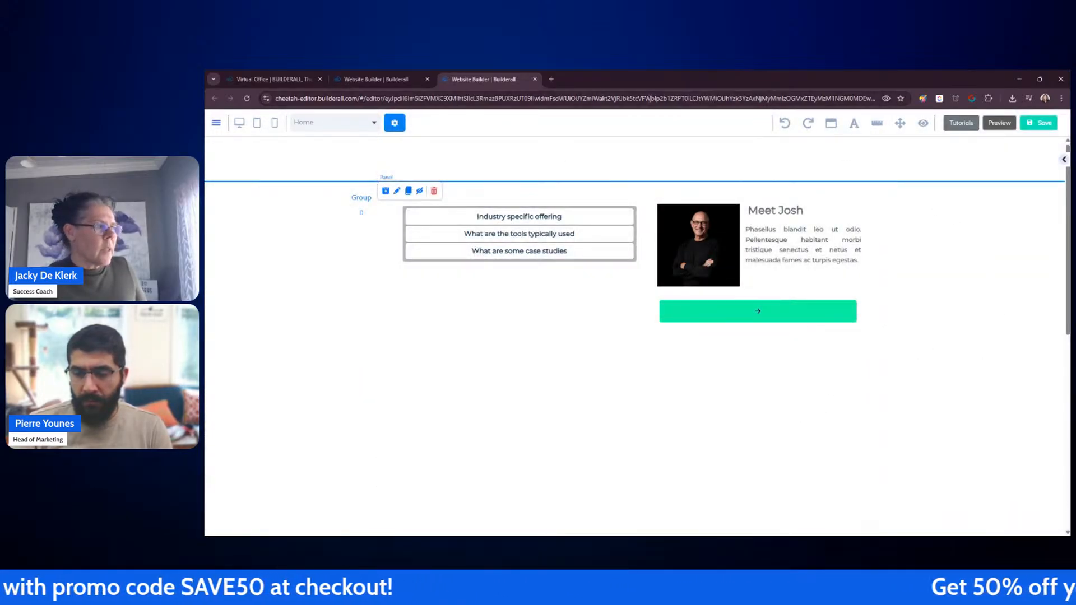
Step: Switch to the website dashboard, view the my-cheetah-website-4 site, and close its tab
left_click(395, 80)
scroll(415, 303, "down", 2)
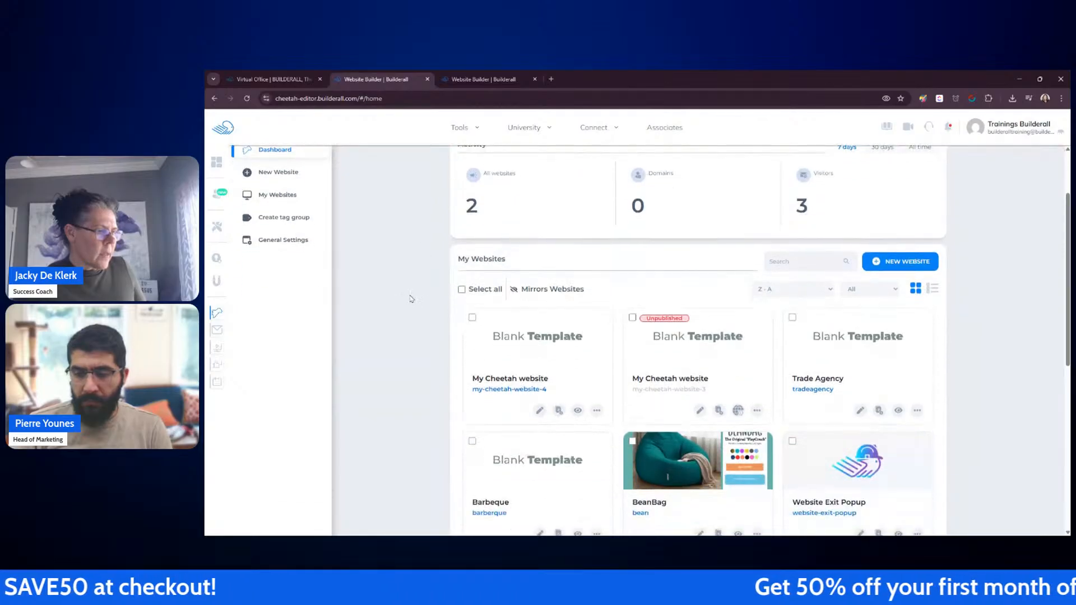
left_click(578, 412)
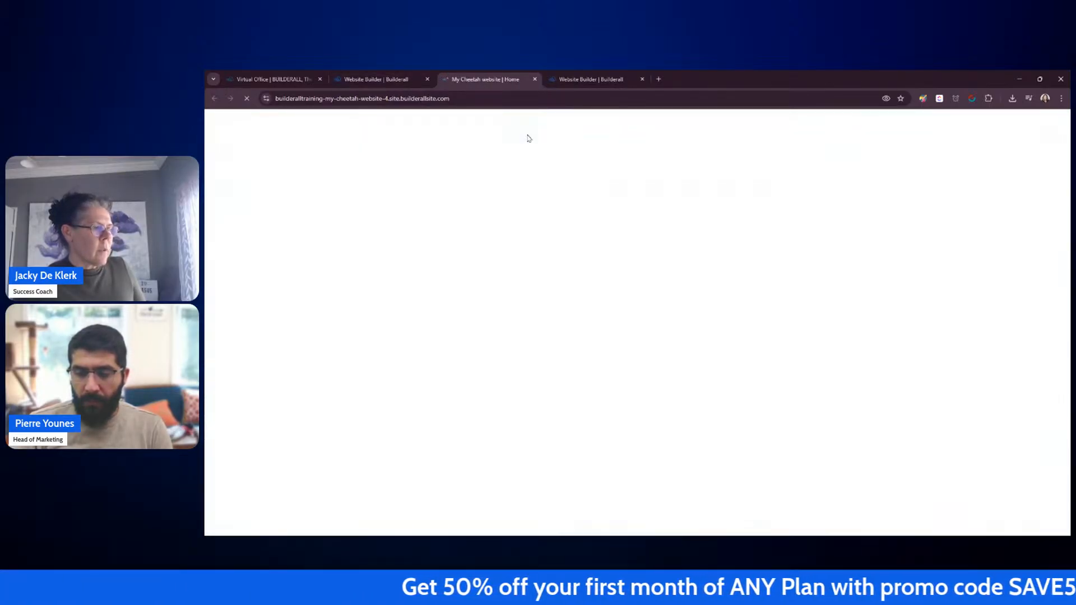
left_click(534, 79)
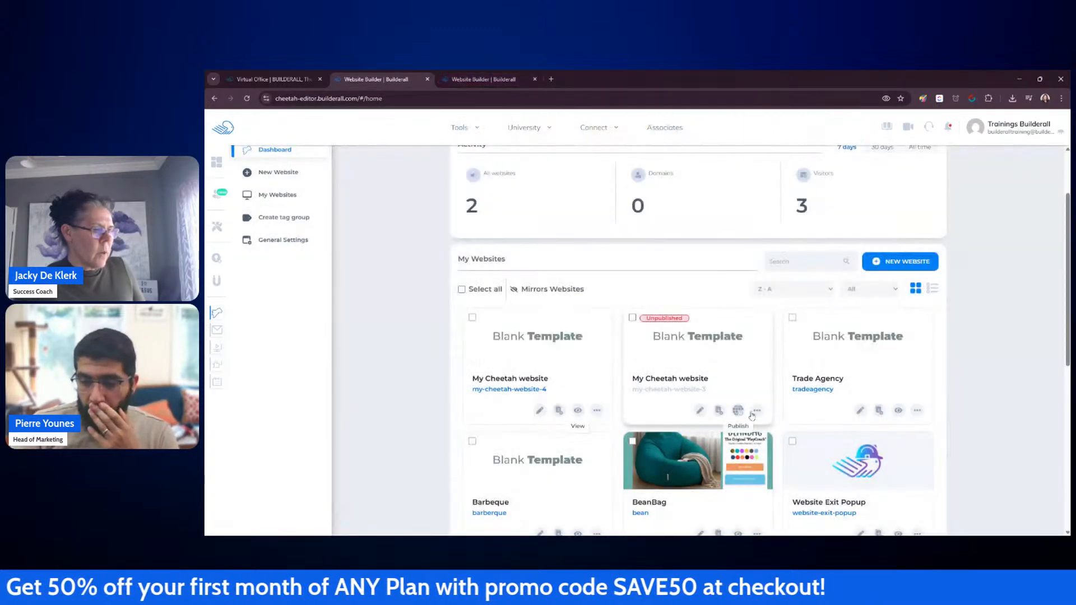
Step: Publish the unpublished My Cheetah website (my-cheetah-website-3) from its options menu
left_click(756, 411)
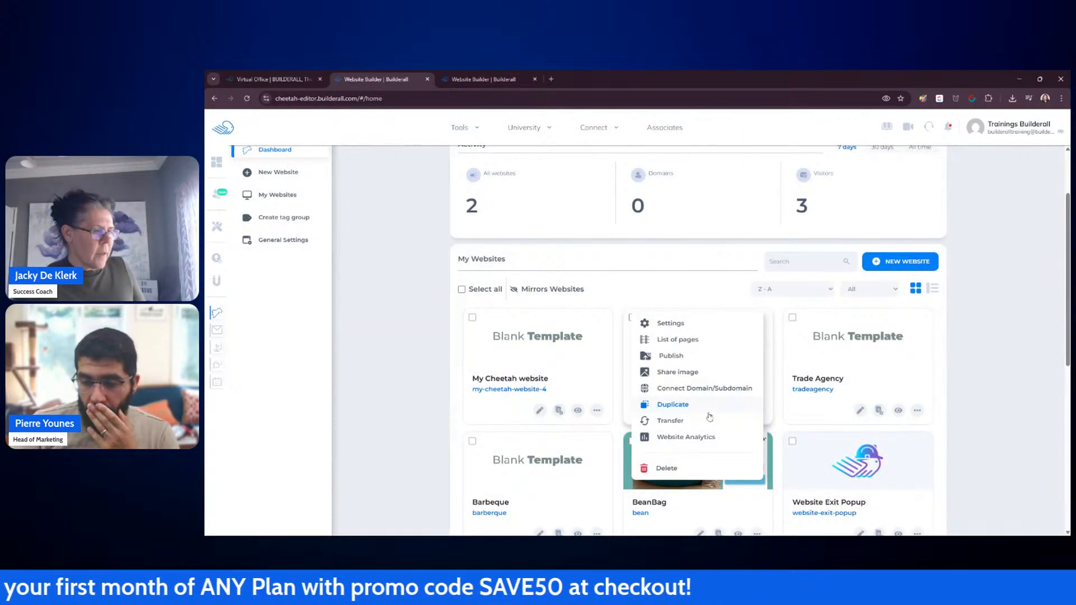
left_click(689, 362)
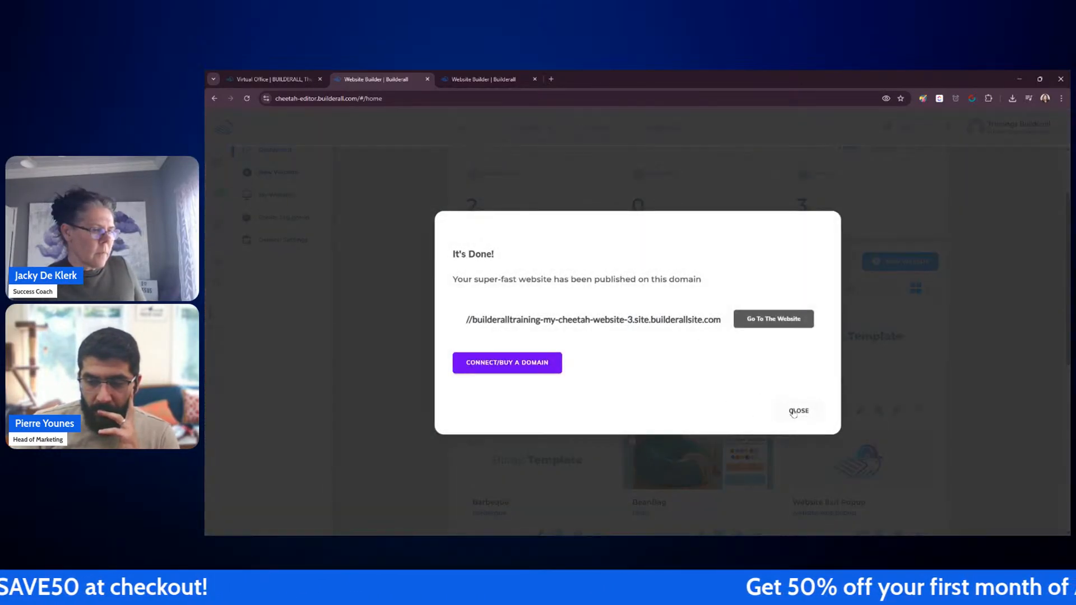
left_click(798, 410)
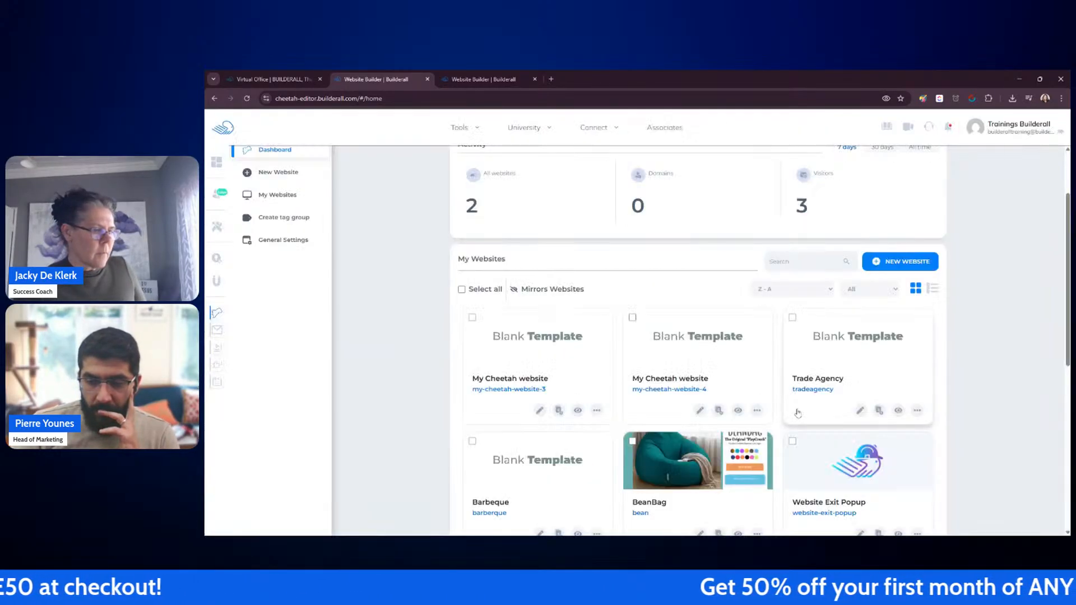
Step: View the my-cheetah-website-4 site in a new tab
left_click(738, 410)
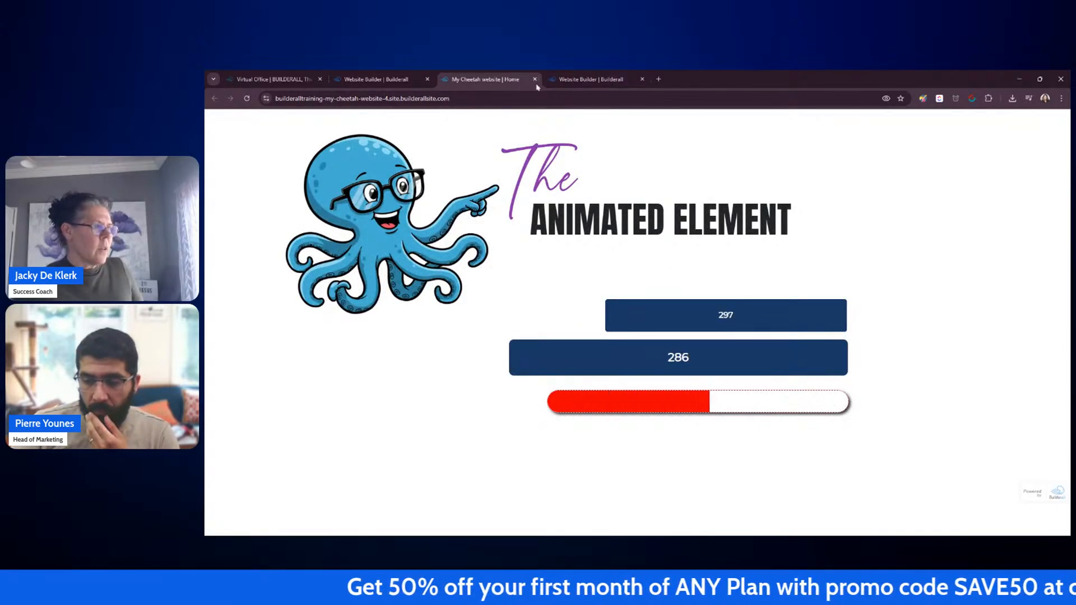
Step: Close the website-4 tab, view the published my-cheetah-website-3 site, and try its slider arrows and accordion items
left_click(534, 79)
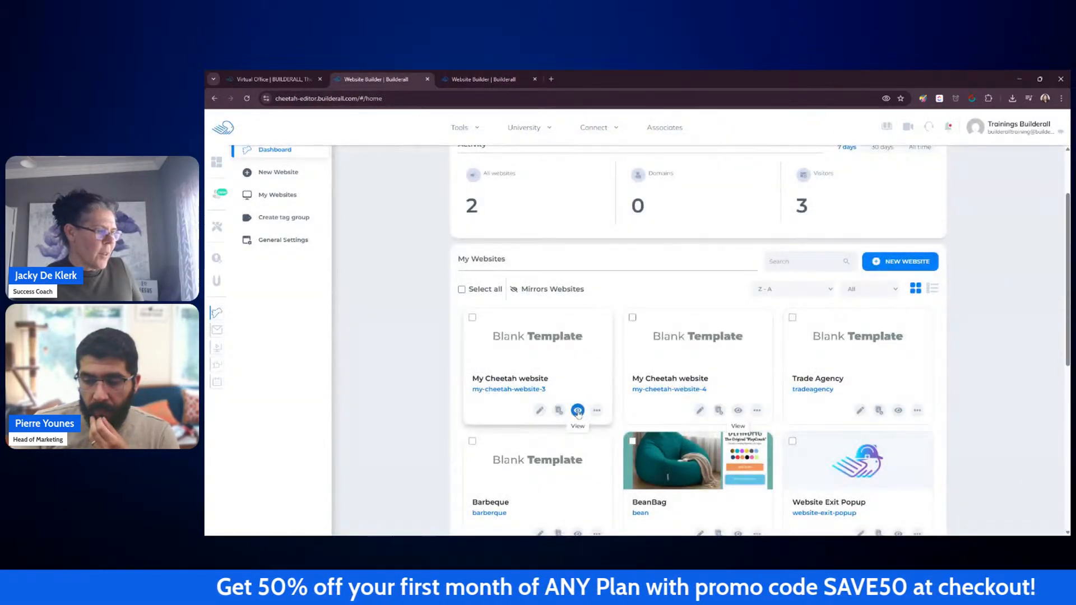
left_click(578, 410)
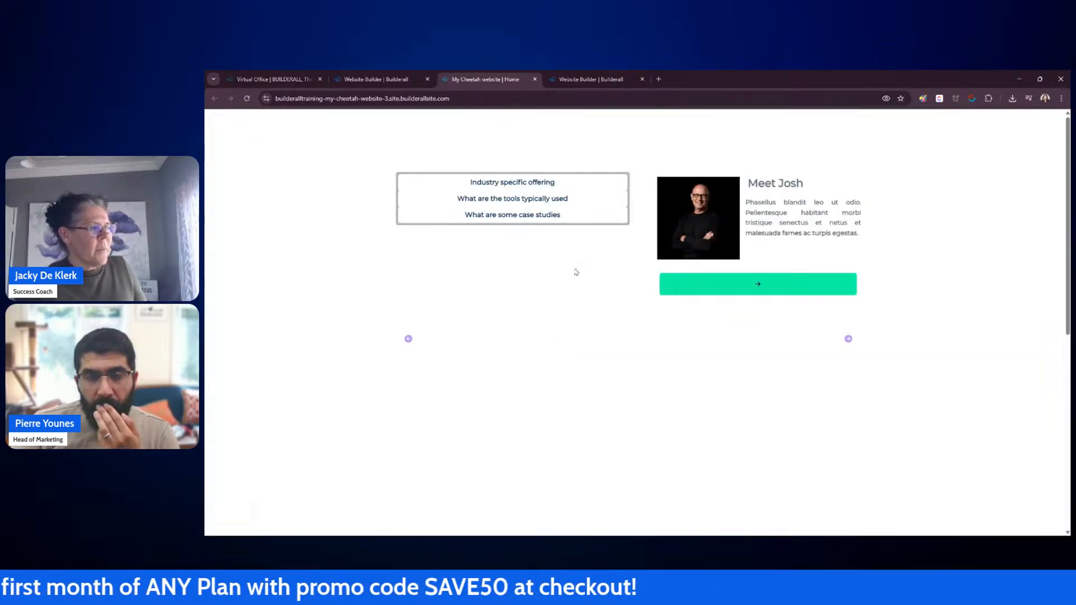
left_click(408, 340)
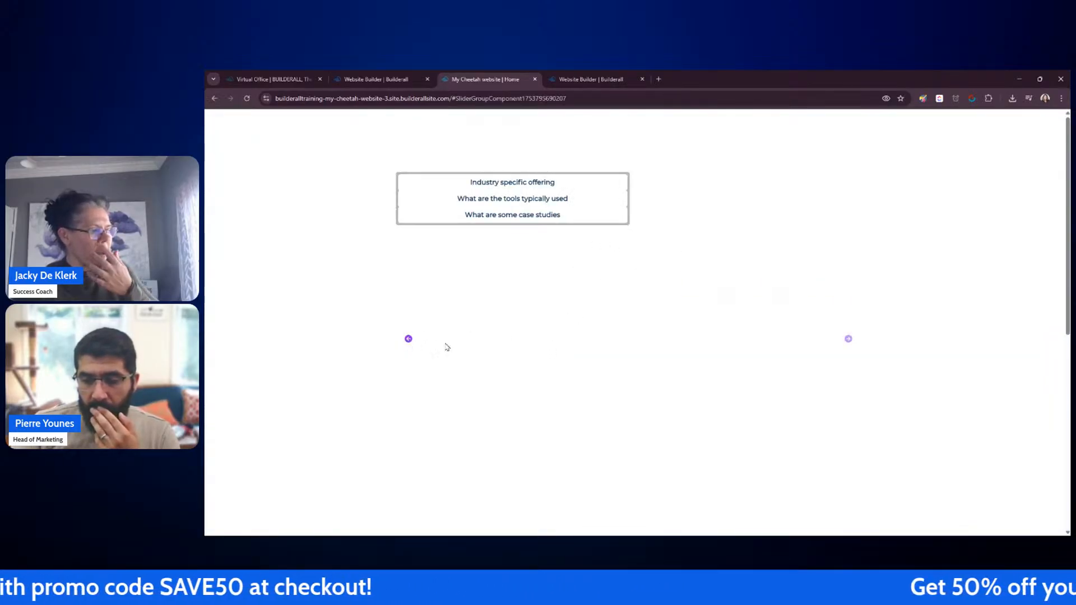
left_click(848, 339)
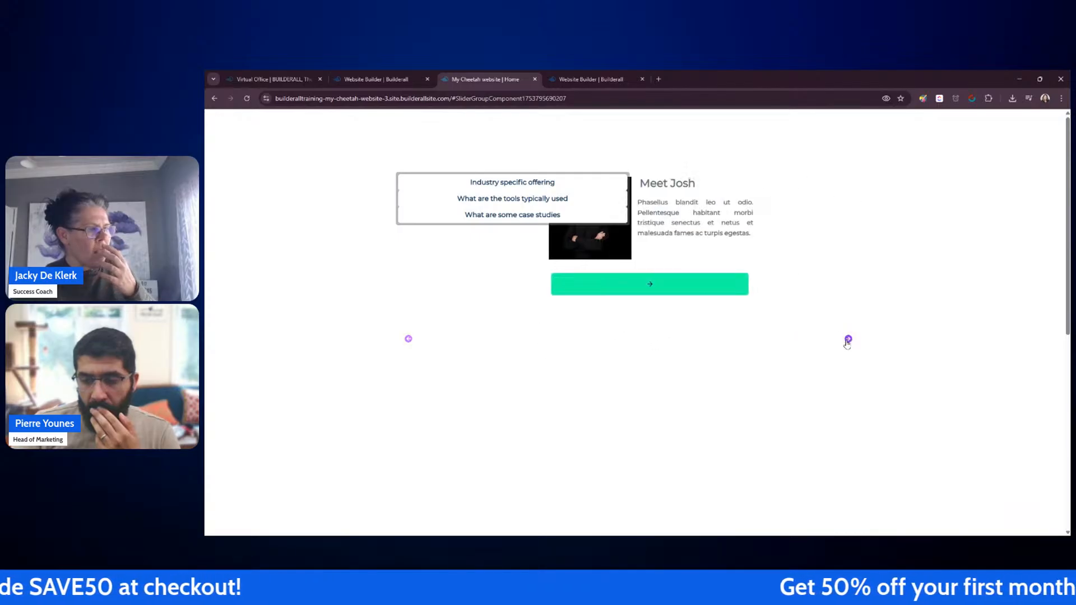
left_click(498, 184)
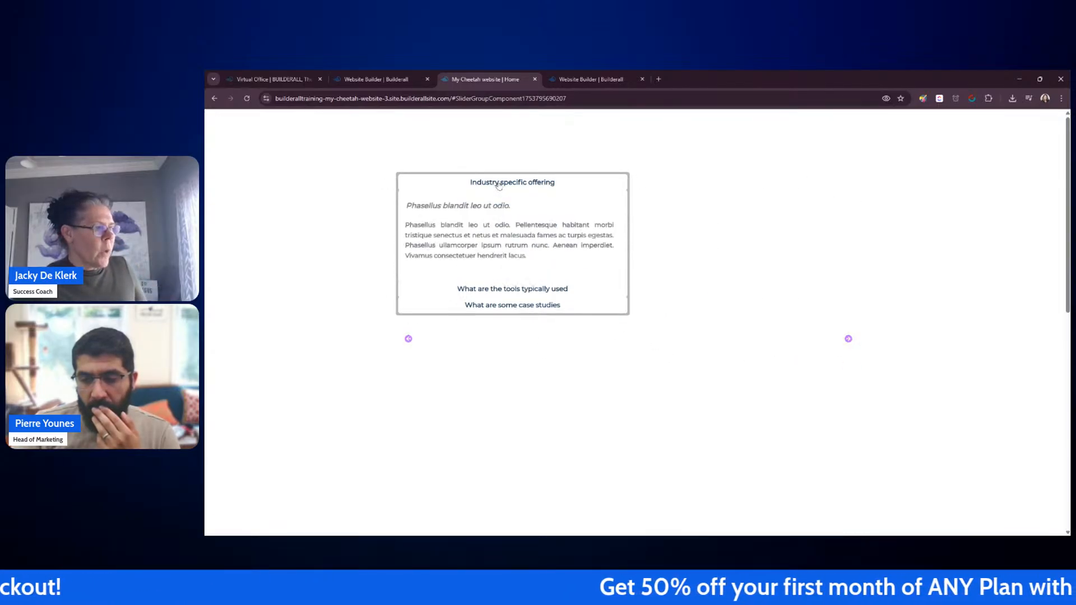
left_click(496, 289)
left_click(494, 396)
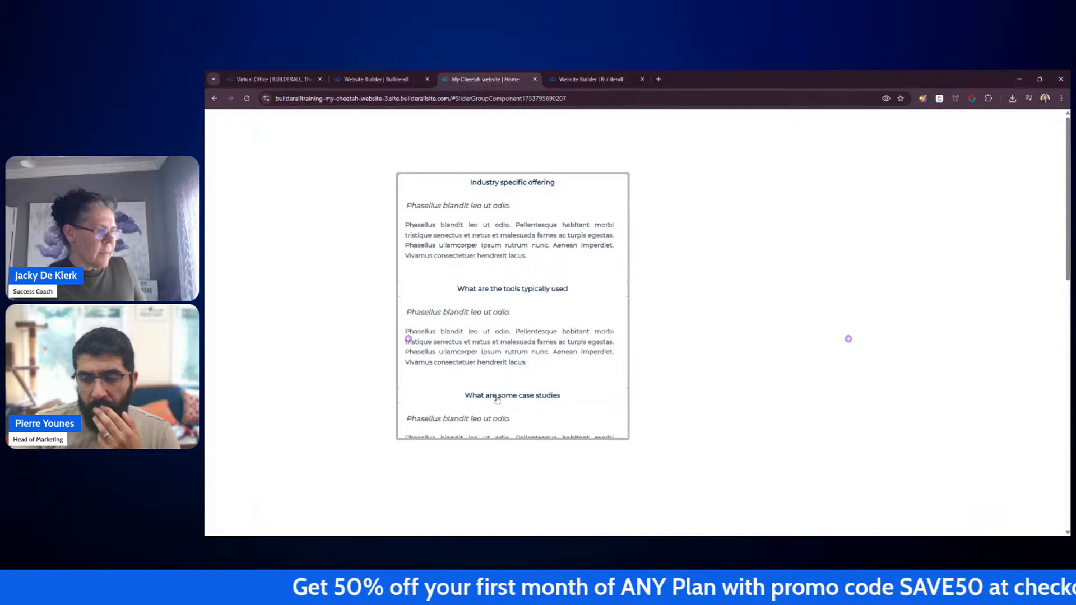
Step: Return to the editor and shorten the slider so it ends just below the green button
left_click(535, 79)
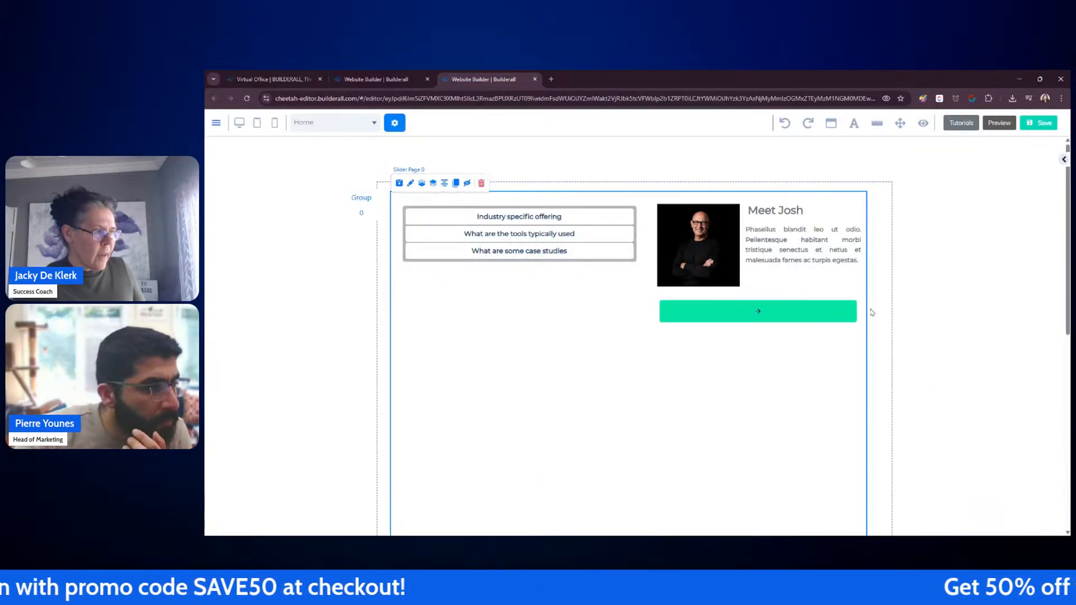
left_click(370, 199)
scroll(371, 201, "down", 3)
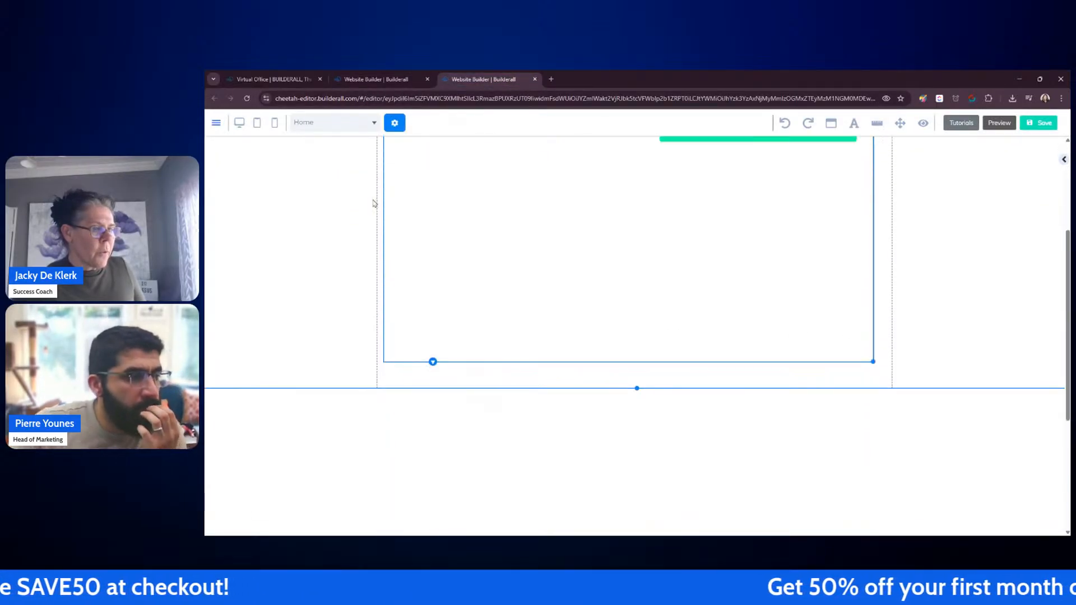
scroll(883, 362, "up", 2)
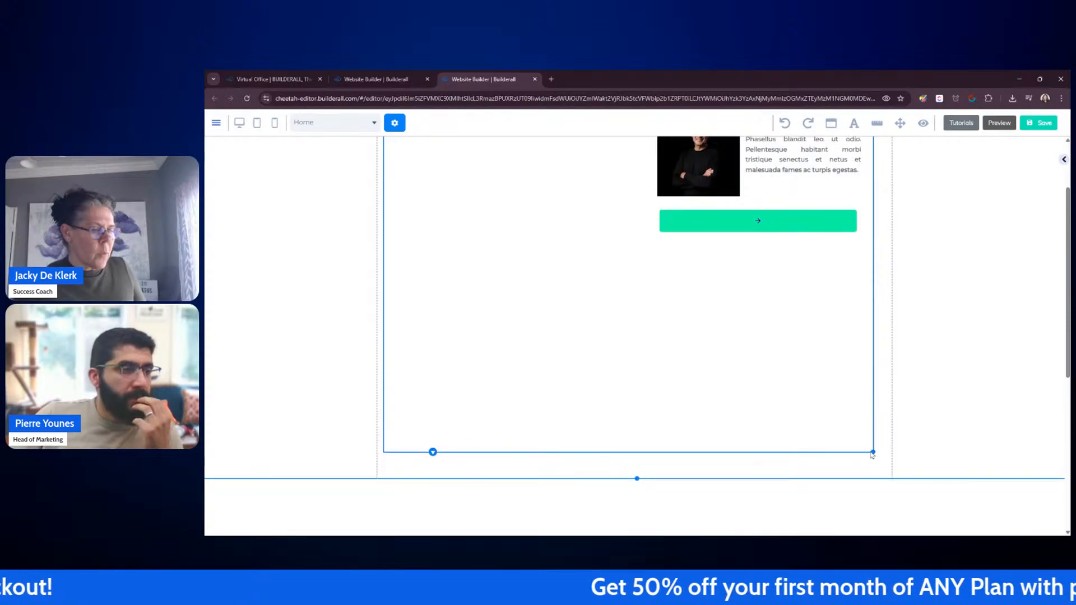
left_click_drag(874, 452, 875, 257)
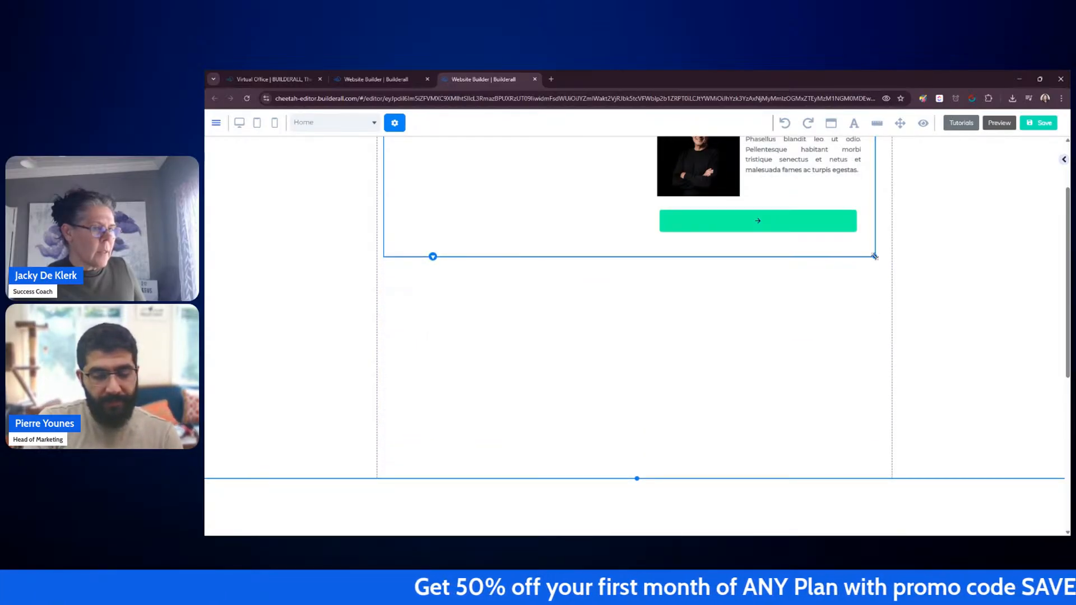
Step: Shrink the section's height and stretch it back down again
left_click(927, 302)
left_click_drag(638, 479, 663, 300)
scroll(907, 265, "up", 2)
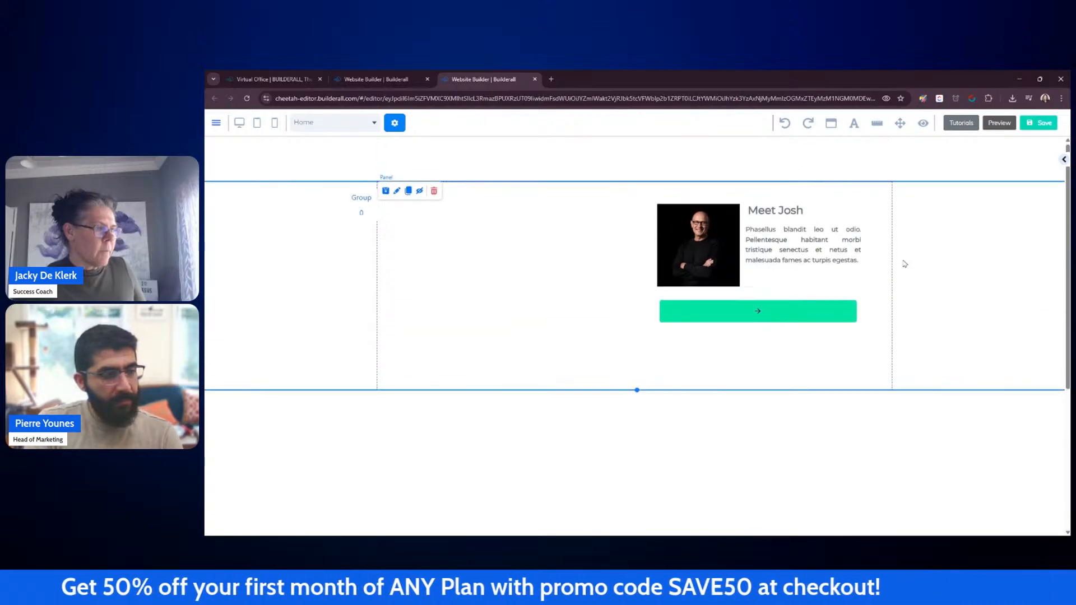
left_click(597, 250)
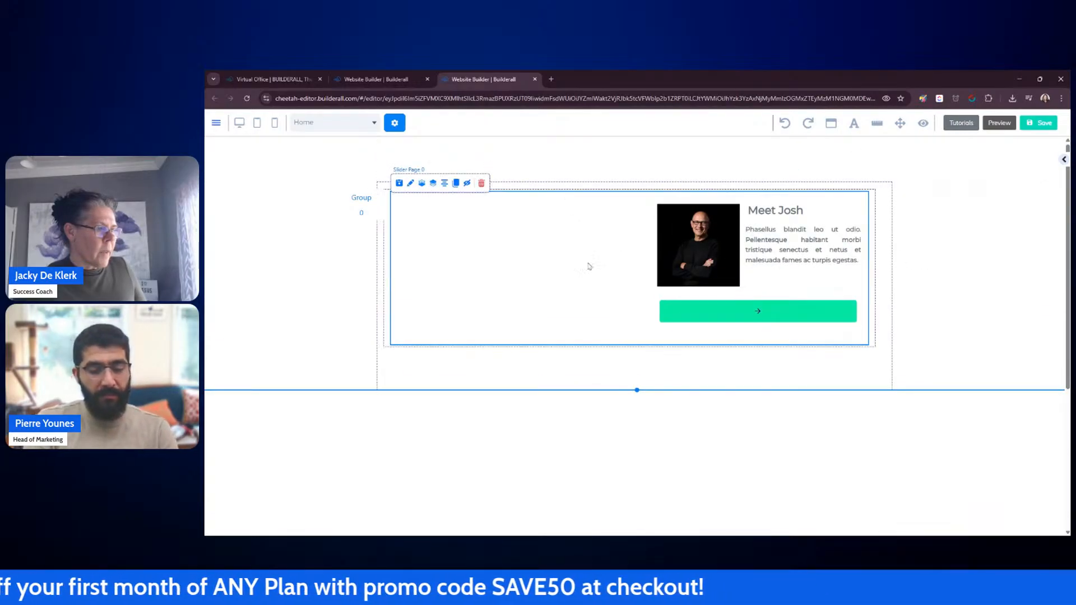
left_click_drag(637, 390, 639, 532)
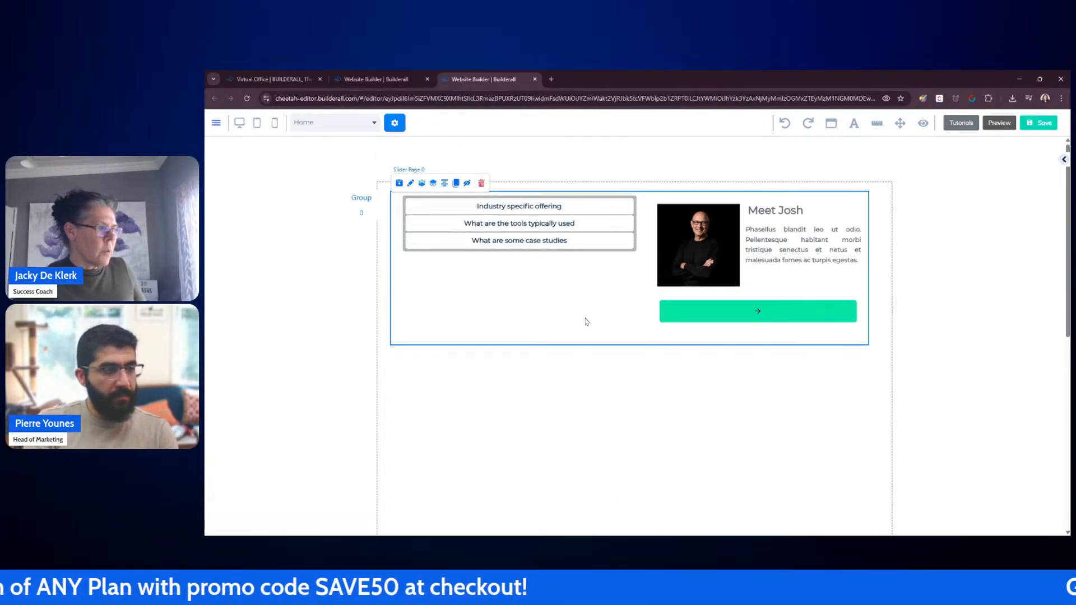
Step: Drag the accordion out of the slider and shorten the section to end just below the slider
left_click_drag(597, 257, 617, 180)
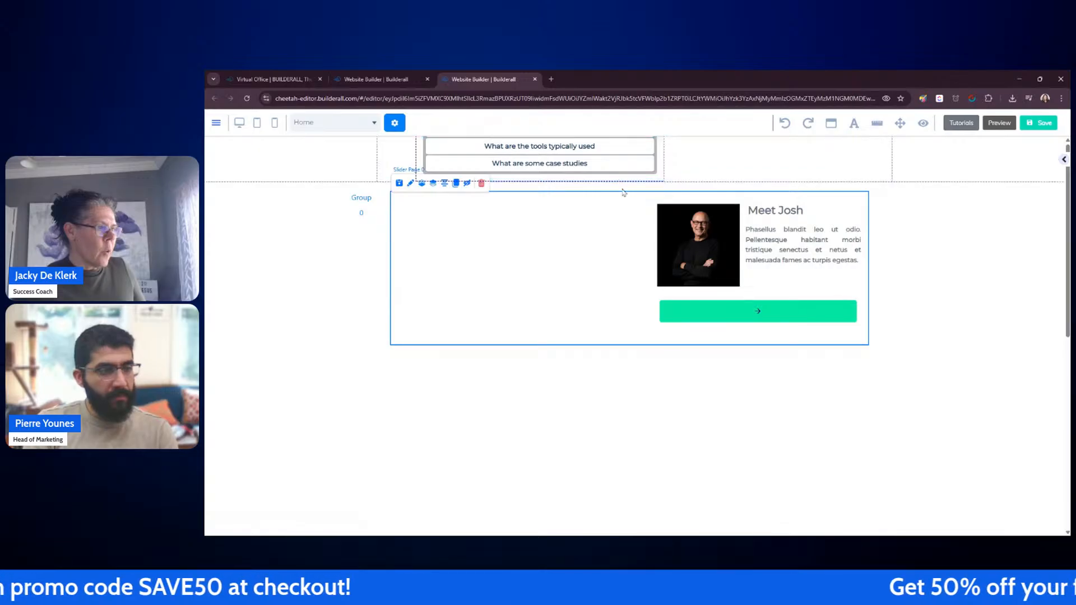
left_click(964, 339)
scroll(962, 342, "down", 1)
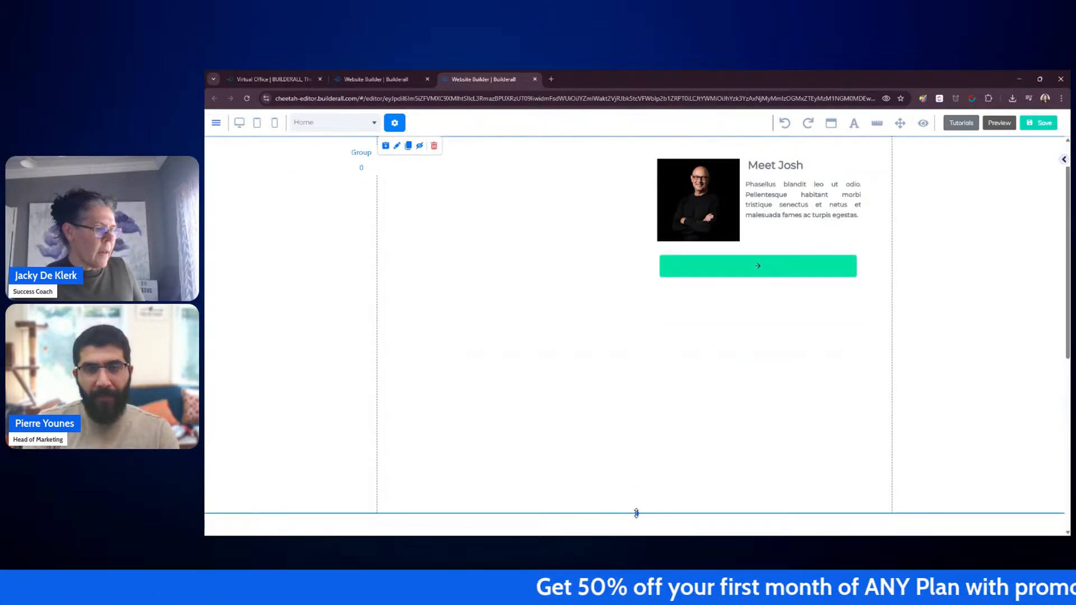
left_click_drag(637, 513, 639, 320)
scroll(551, 289, "up", 1)
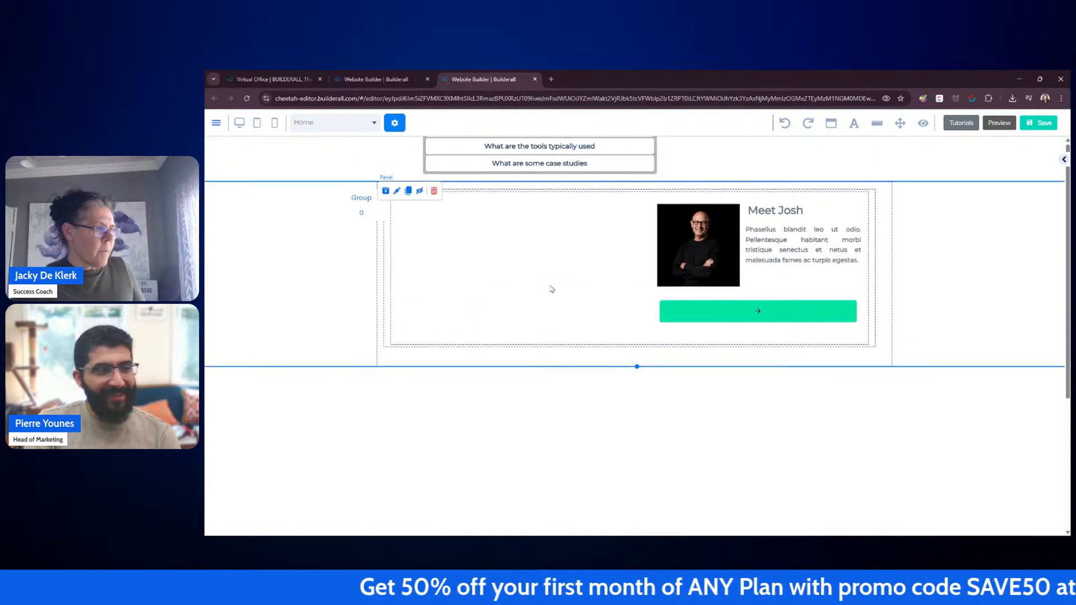
Step: Drag the accordion back into the panel beside the image and nudge the image, text, button and accordion slightly
left_click(587, 182)
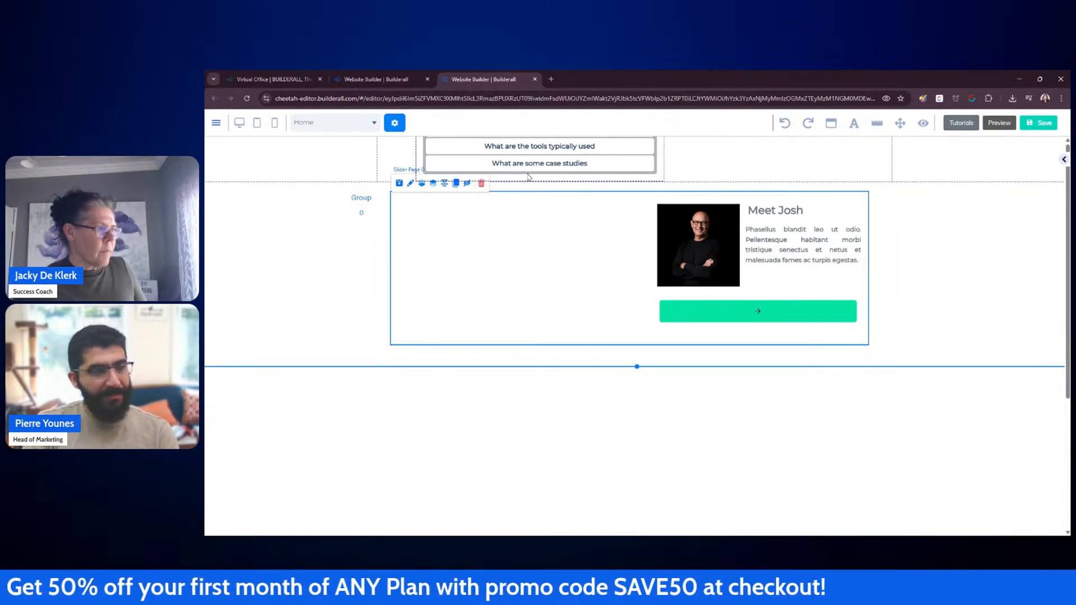
left_click_drag(528, 177, 513, 275)
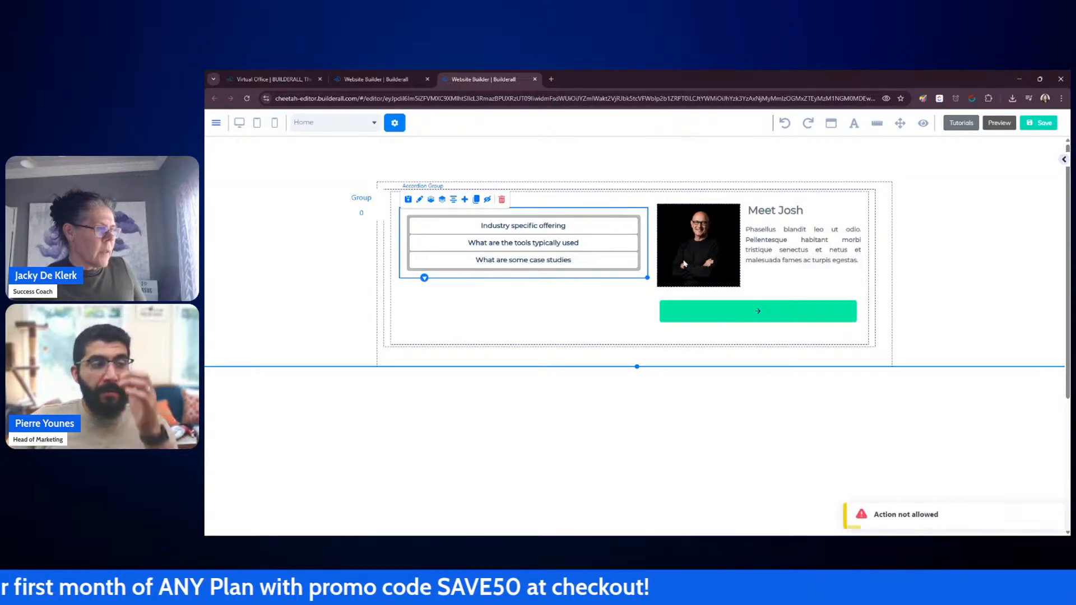
mouse_move(684, 264)
left_mouse_down()
mouse_move(709, 197)
mouse_move(678, 257)
mouse_move(692, 261)
left_mouse_up()
left_click_drag(758, 210, 756, 211)
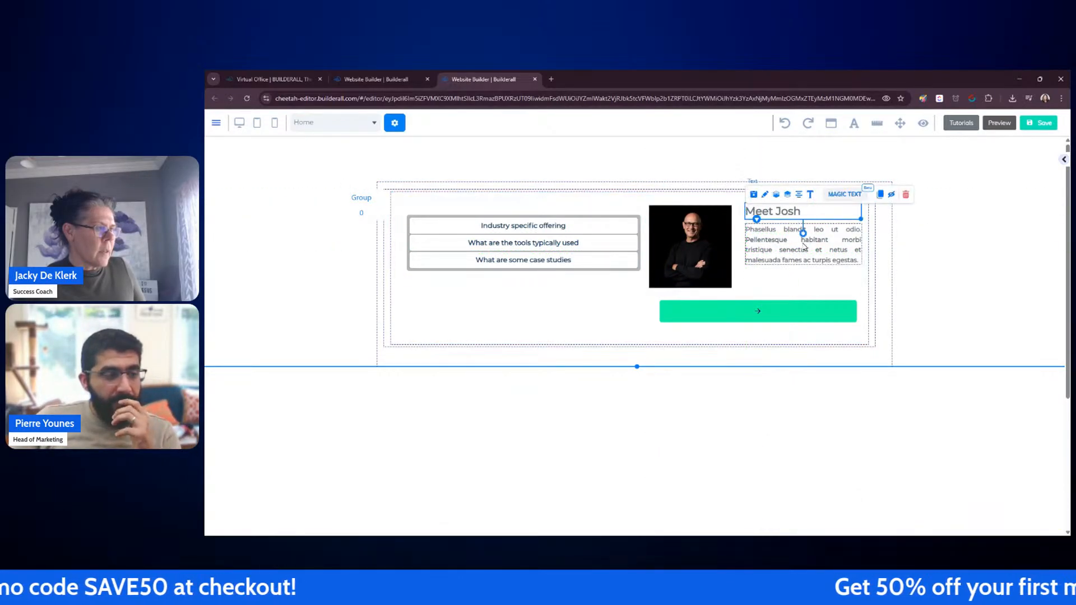
left_click_drag(805, 247, 802, 249)
left_click_drag(790, 307, 785, 306)
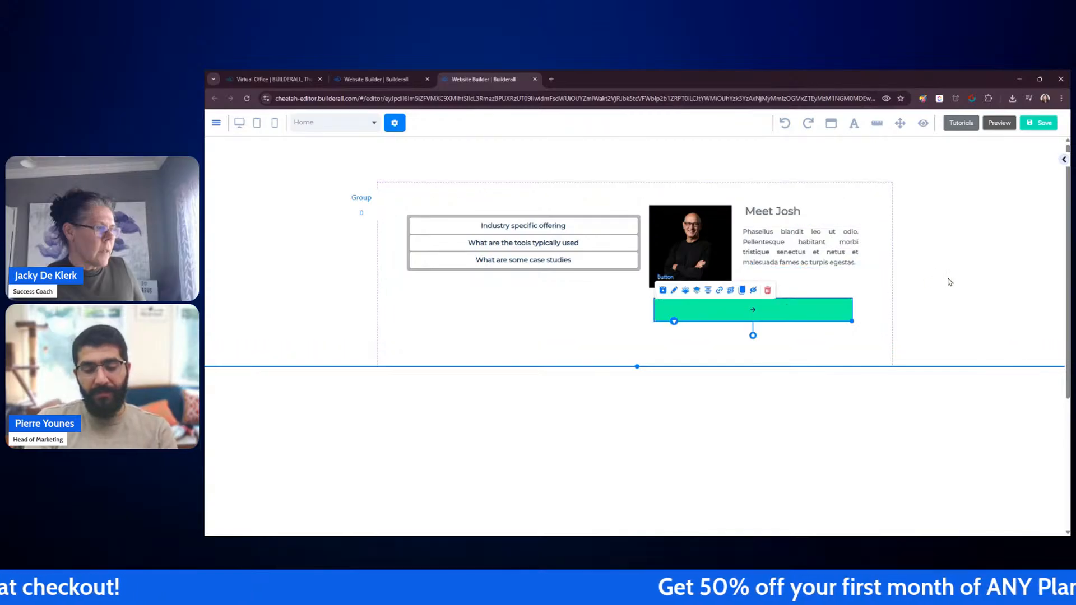
left_click(988, 288)
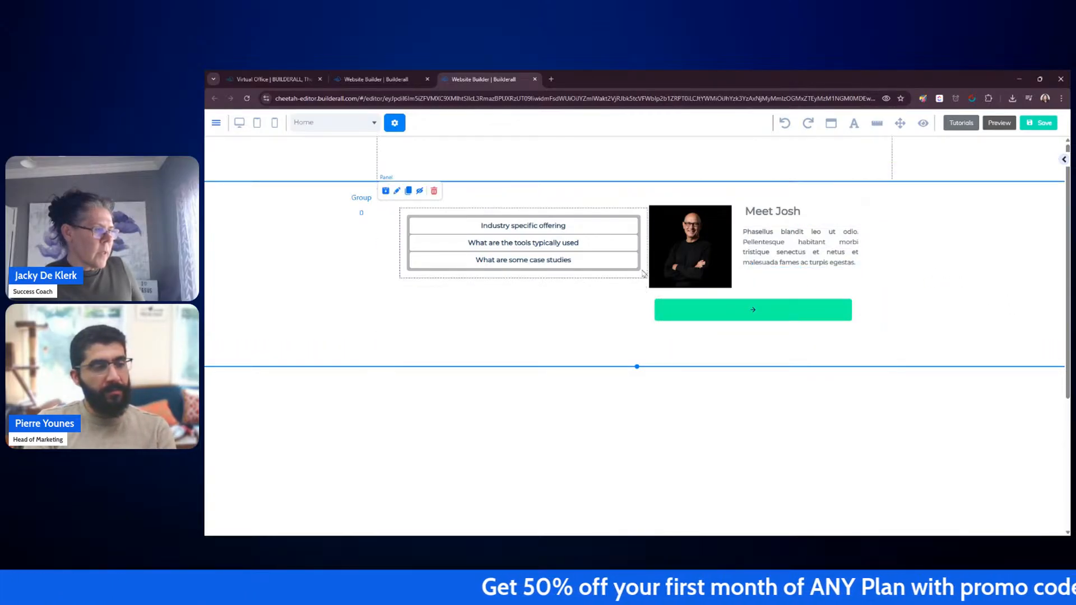
mouse_move(641, 267)
left_mouse_down()
mouse_move(638, 277)
mouse_move(639, 266)
left_mouse_up()
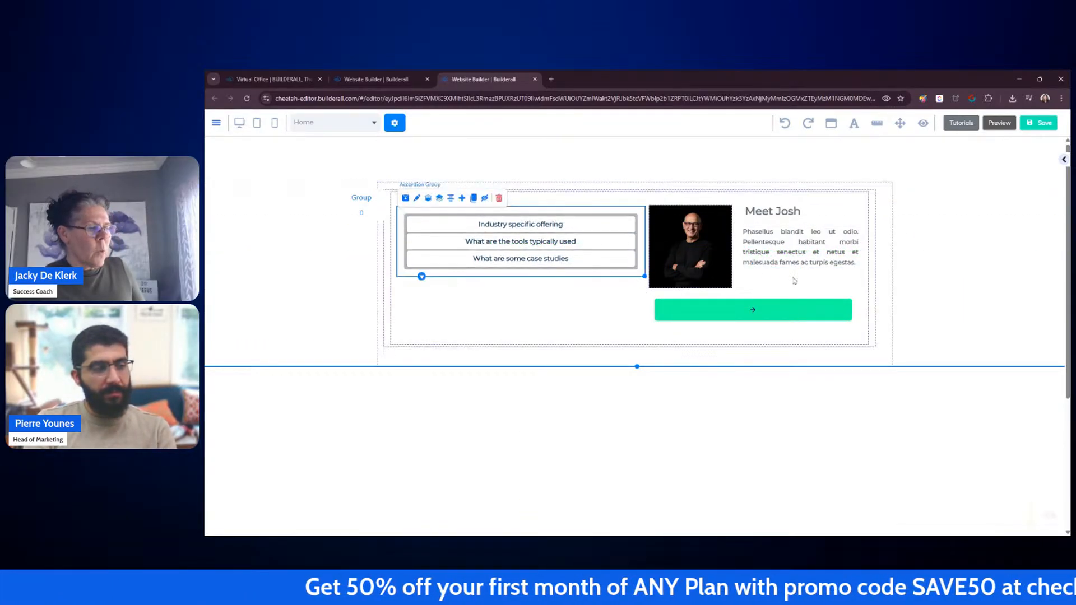
left_click(990, 233)
Step: Save the site and publish it
left_click(1038, 127)
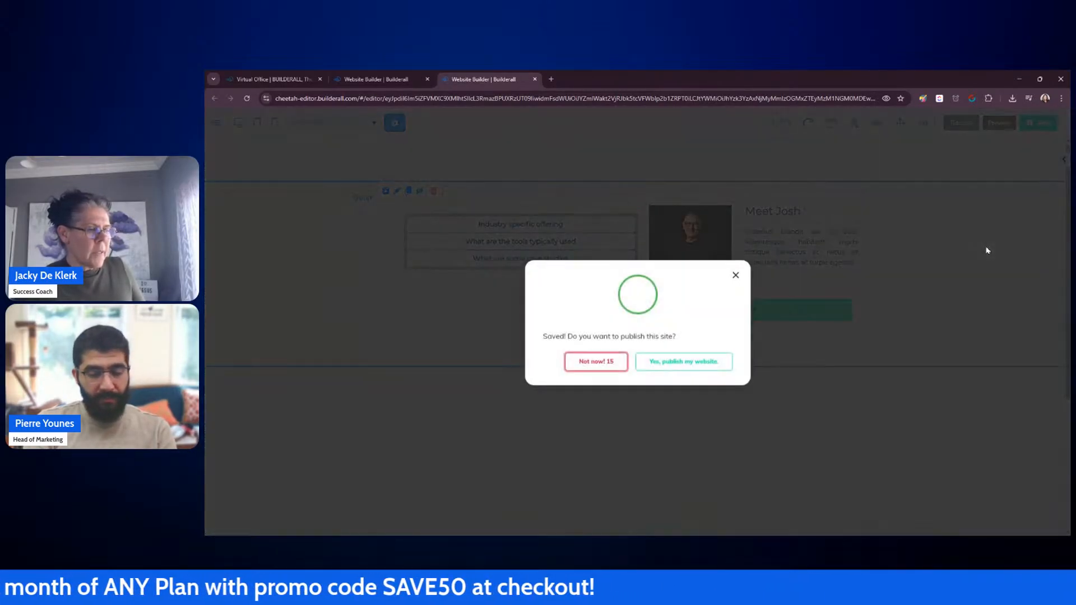
left_click(677, 364)
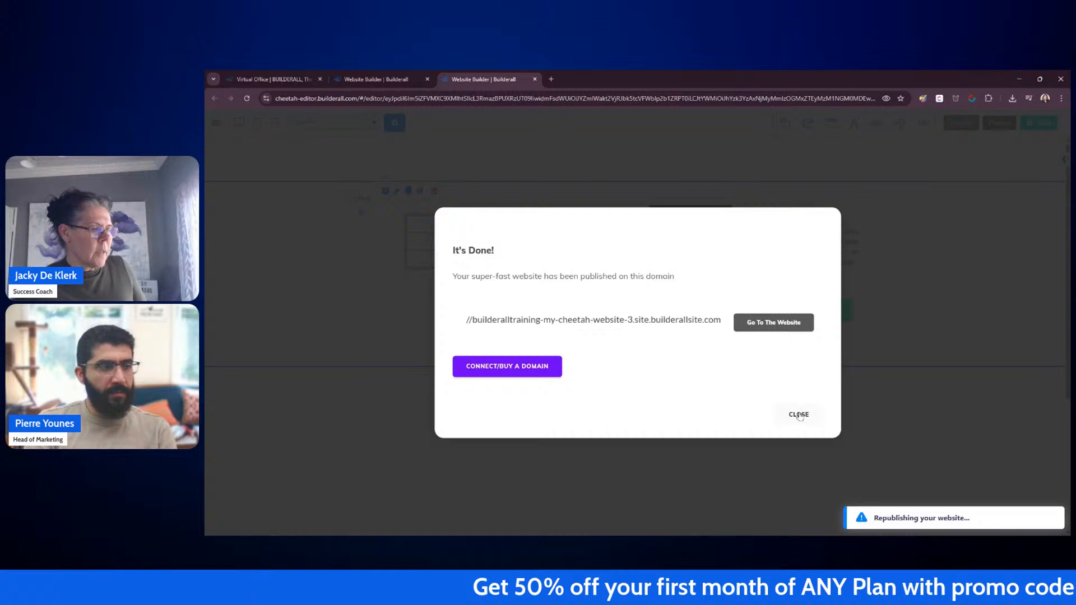
left_click(798, 415)
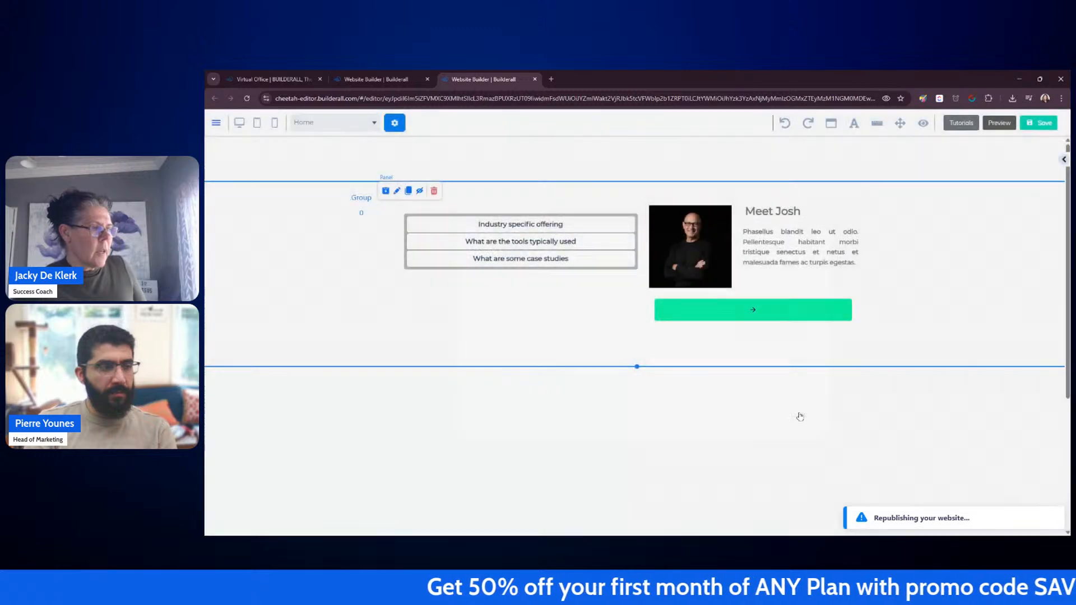
Step: Switch to the website dashboard, view my-cheetah-website-3, and open and close each accordion item
left_click(418, 80)
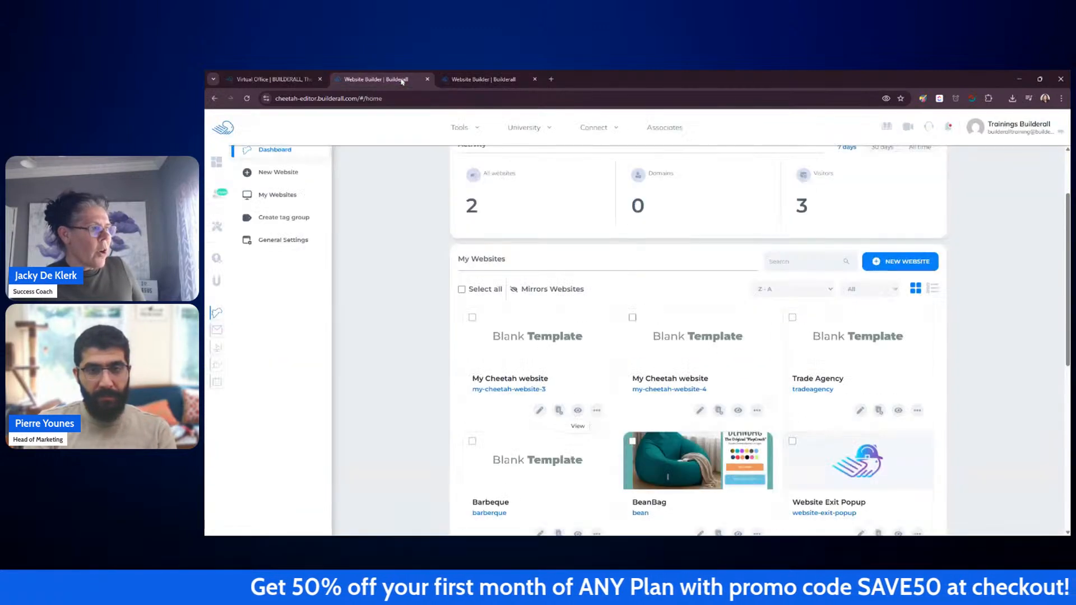
left_click(578, 411)
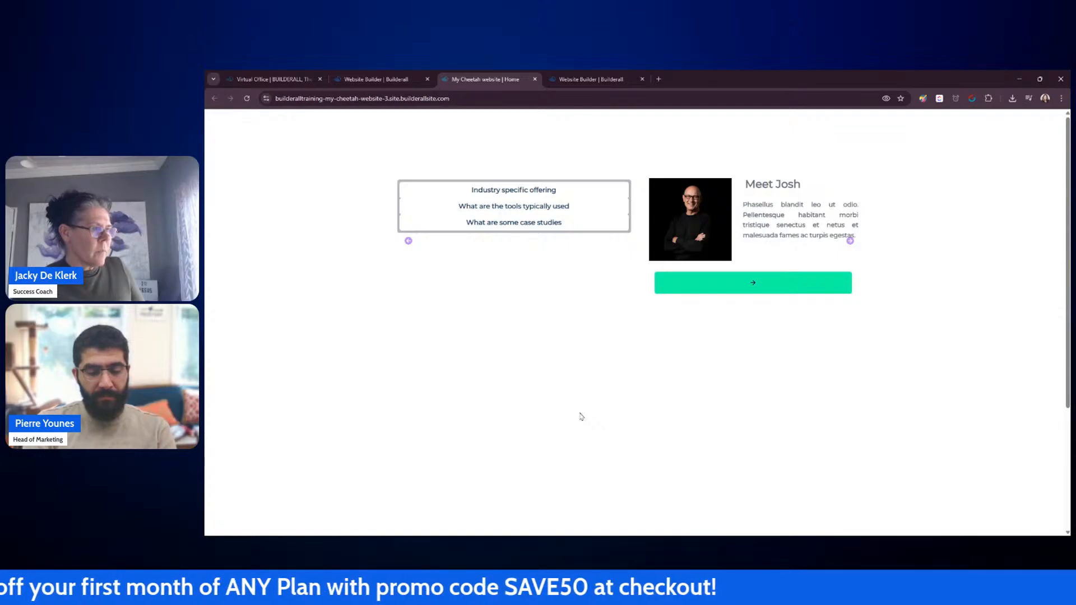
left_click(528, 191)
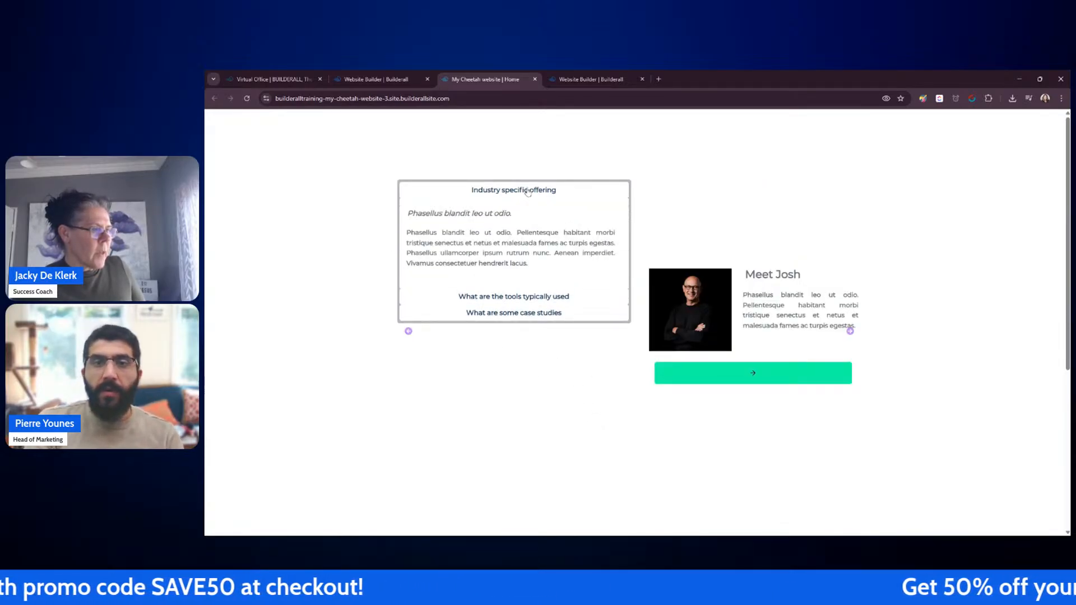
left_click(528, 192)
left_click(526, 206)
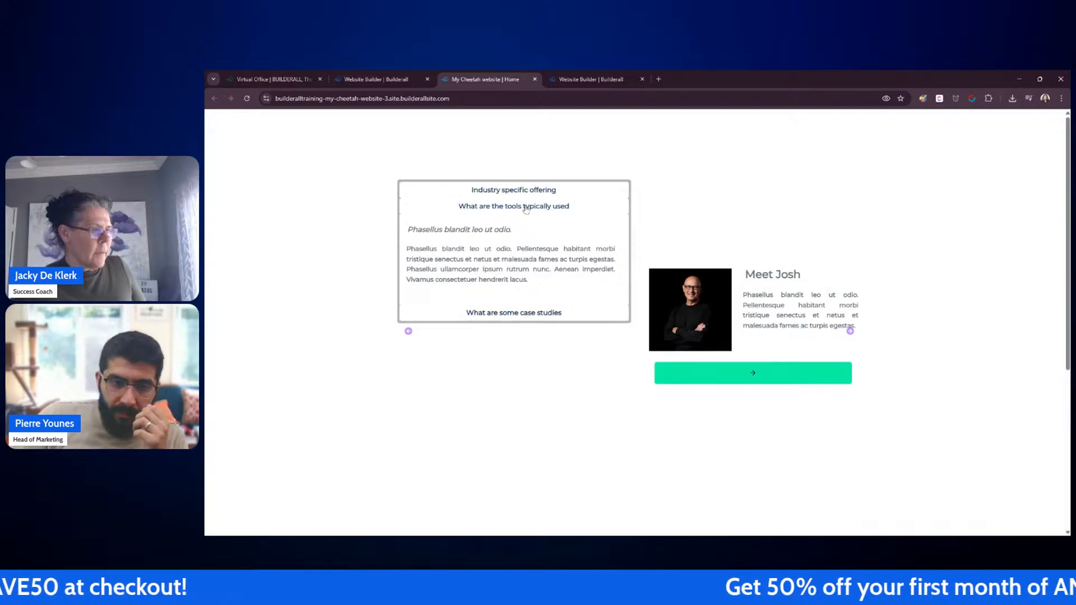
left_click(526, 208)
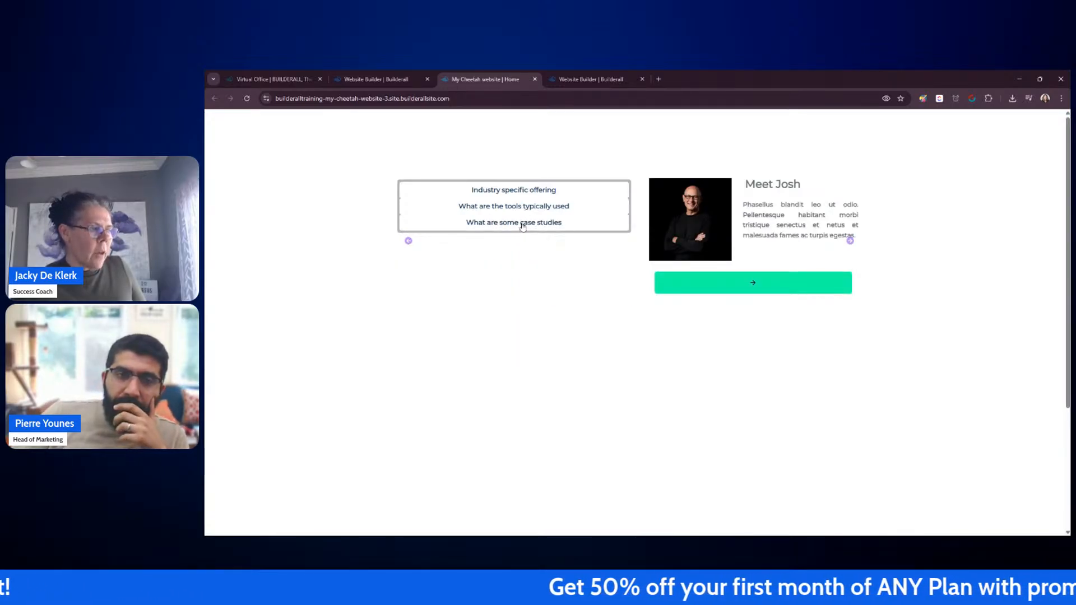
left_click(523, 223)
left_click(523, 224)
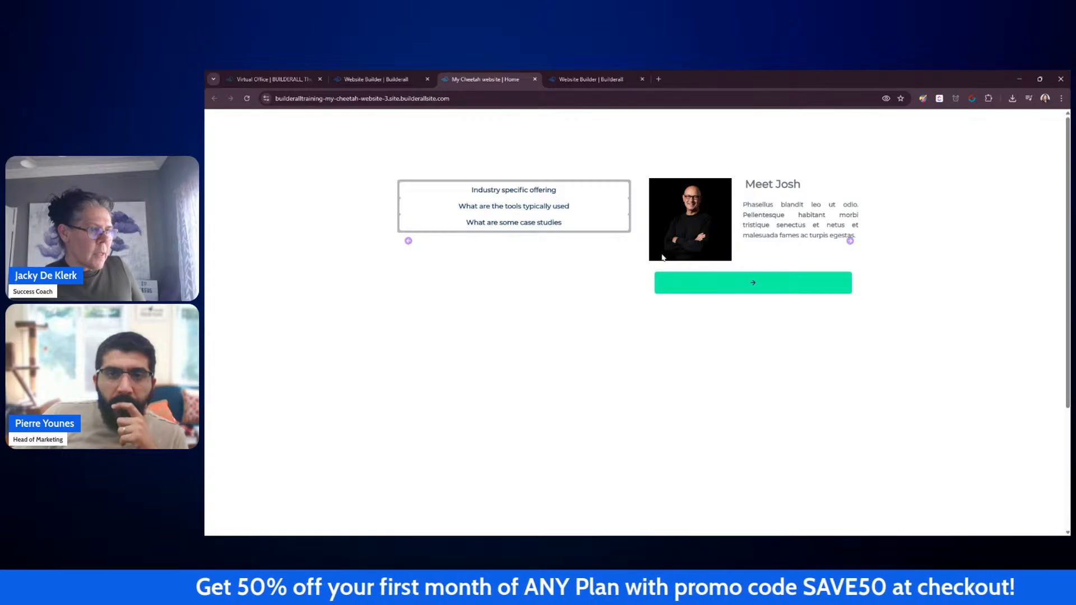
left_click(553, 215)
left_click(548, 207)
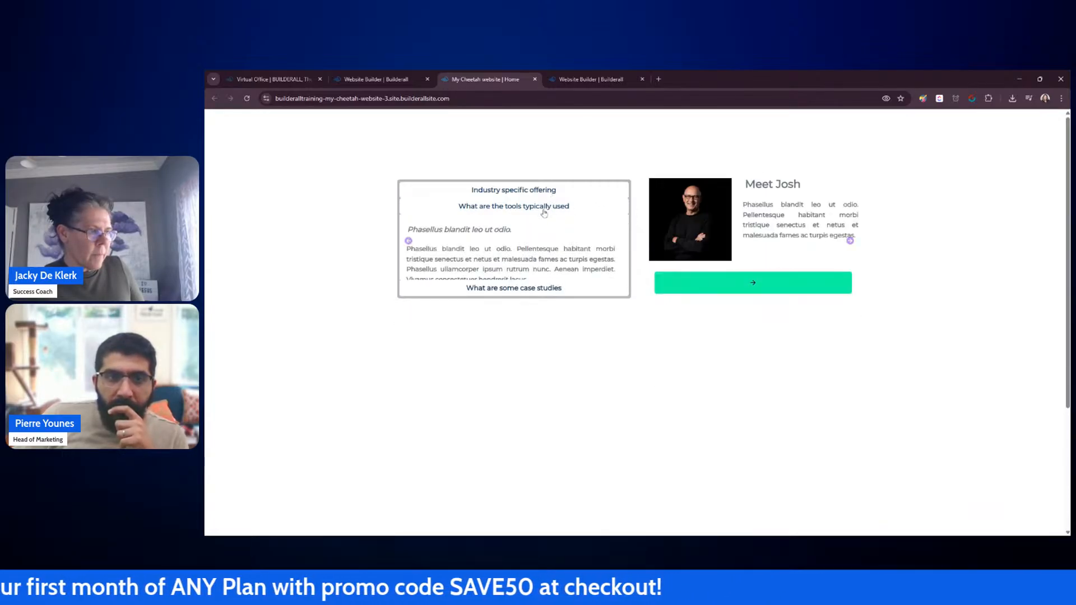
left_click(548, 192)
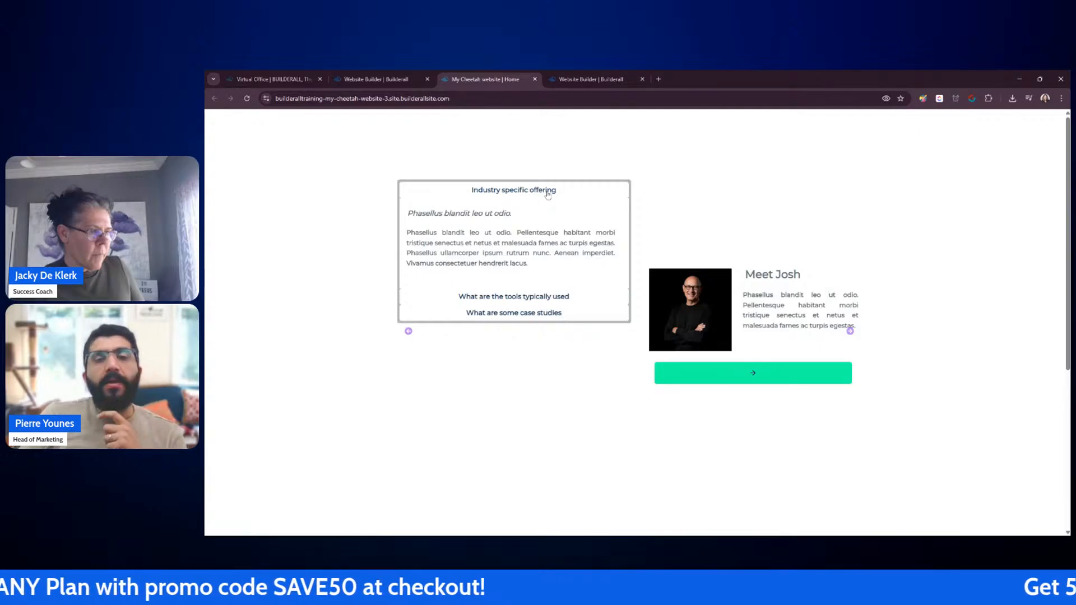
left_click(547, 192)
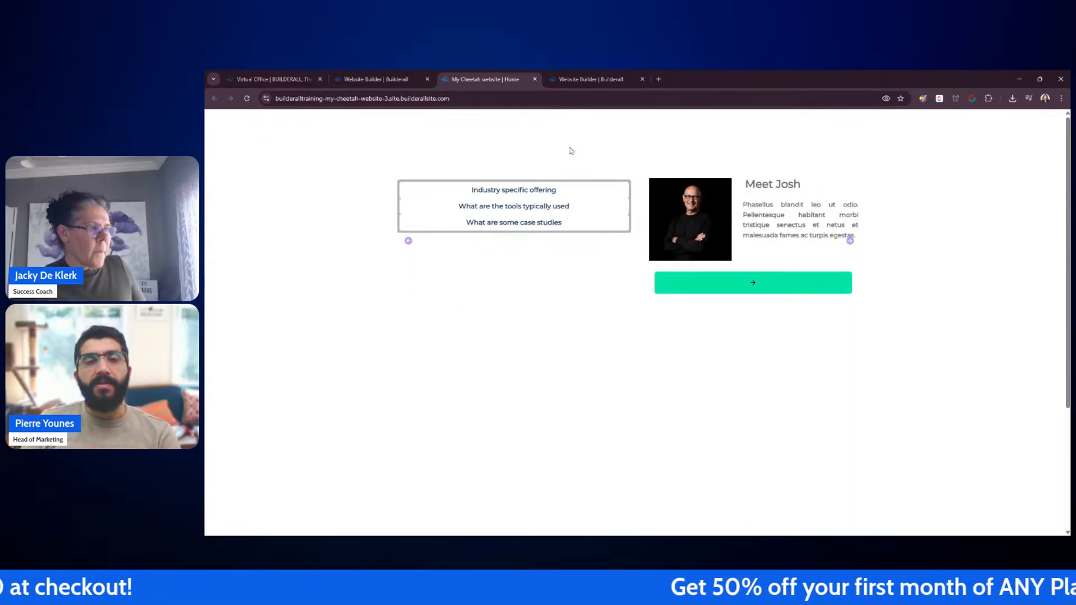
Step: Close the published site tab and return to the editor tab
left_click(535, 79)
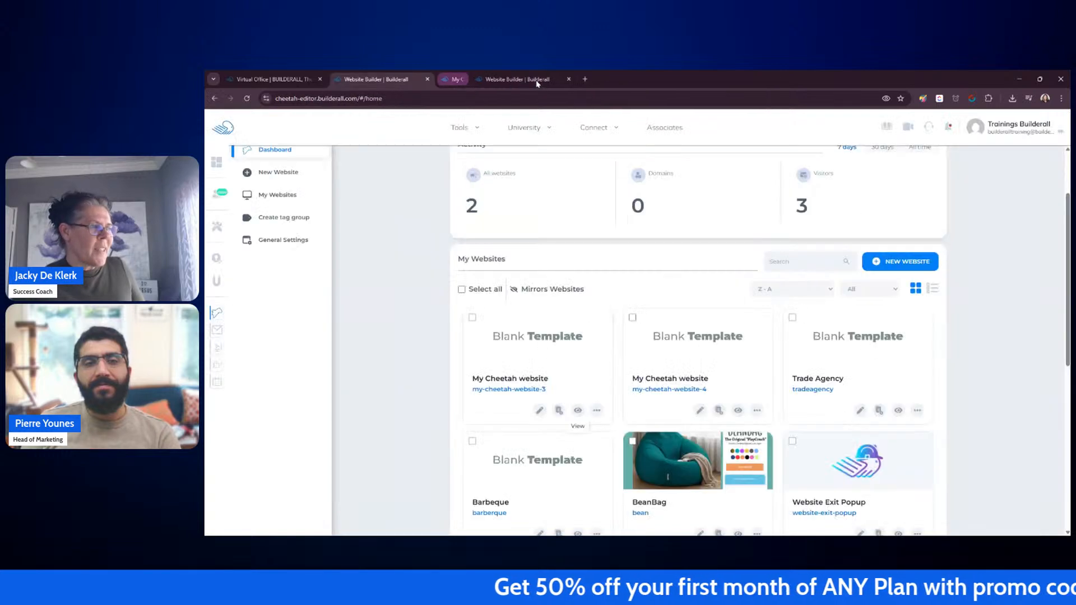
left_click(488, 83)
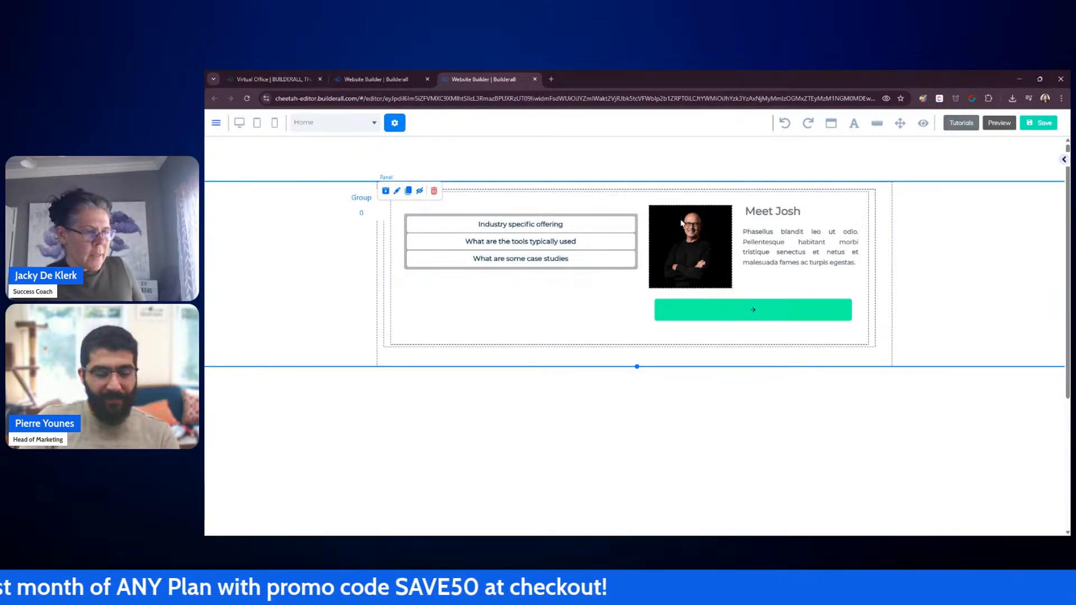
Step: Move the image, heading, paragraph and button out of the panel to the area beside it
left_click_drag(706, 235, 953, 214)
left_click_drag(796, 213, 992, 196)
left_click_drag(847, 245, 1010, 239)
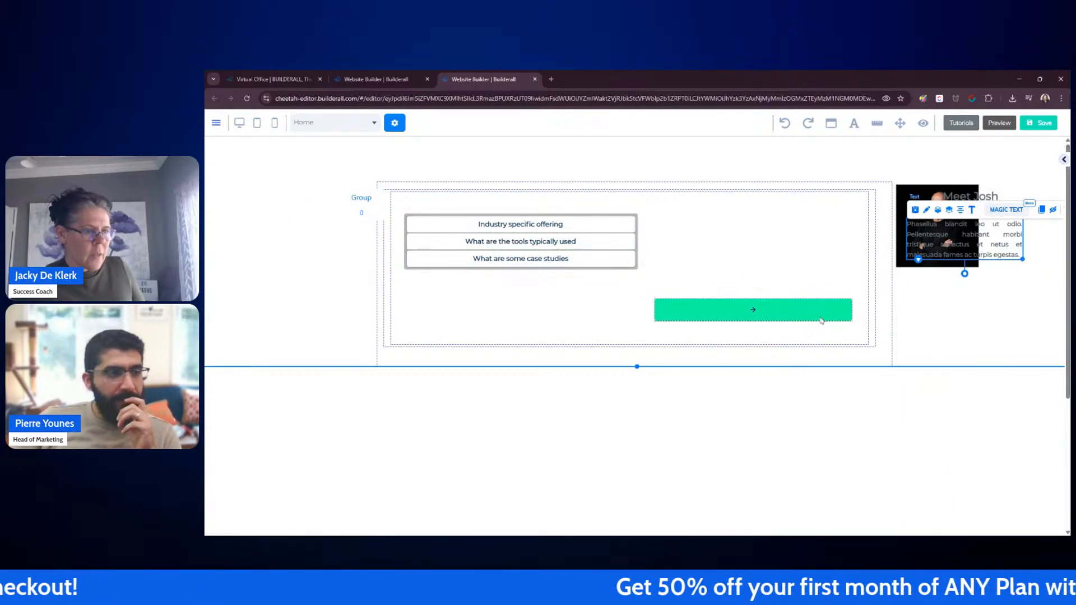
left_click_drag(821, 321, 1043, 299)
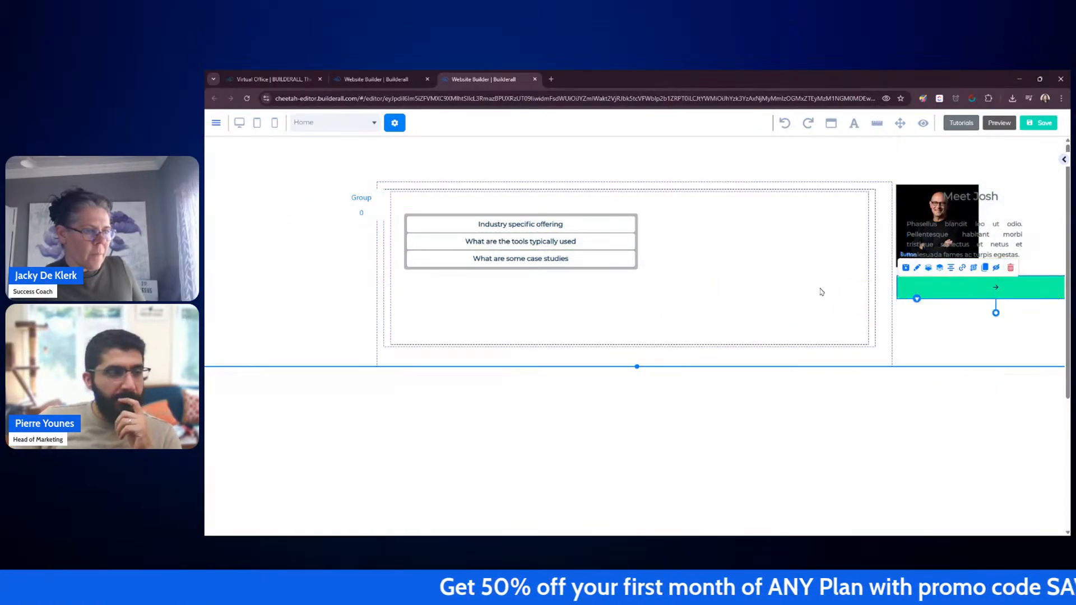
Step: Resize the inner slider panel to about half its width so the accordion fills it
left_click(822, 291)
left_click_drag(876, 348, 720, 340)
left_click(696, 312)
left_click(819, 315)
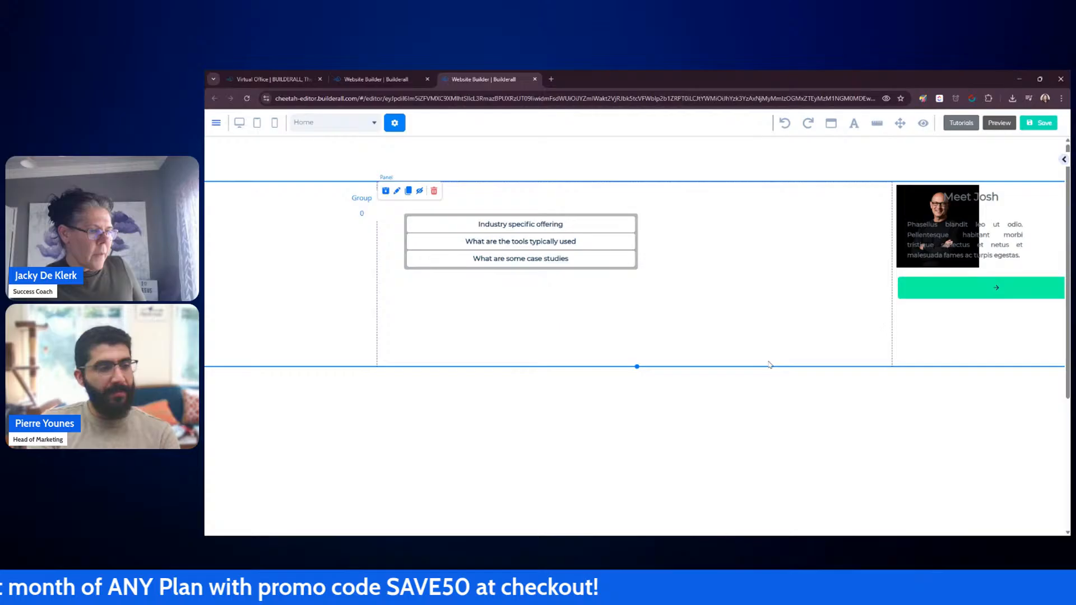
Step: Add a Box element beside the accordion panel and enlarge it to fill the right half
left_click(1064, 160)
left_click(956, 220)
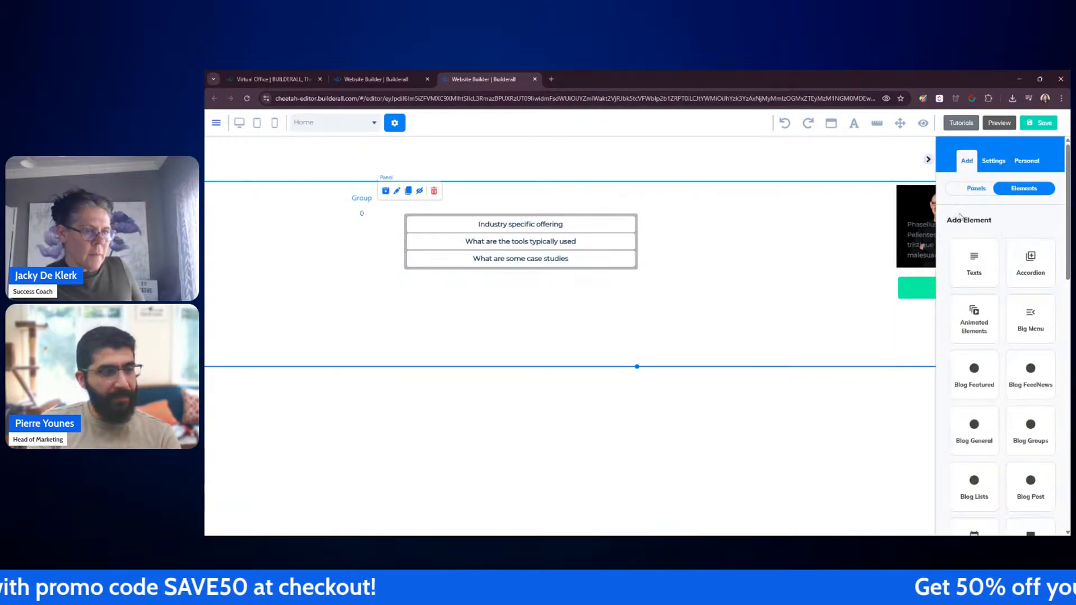
scroll(1034, 348, "down", 6)
left_click(1036, 324)
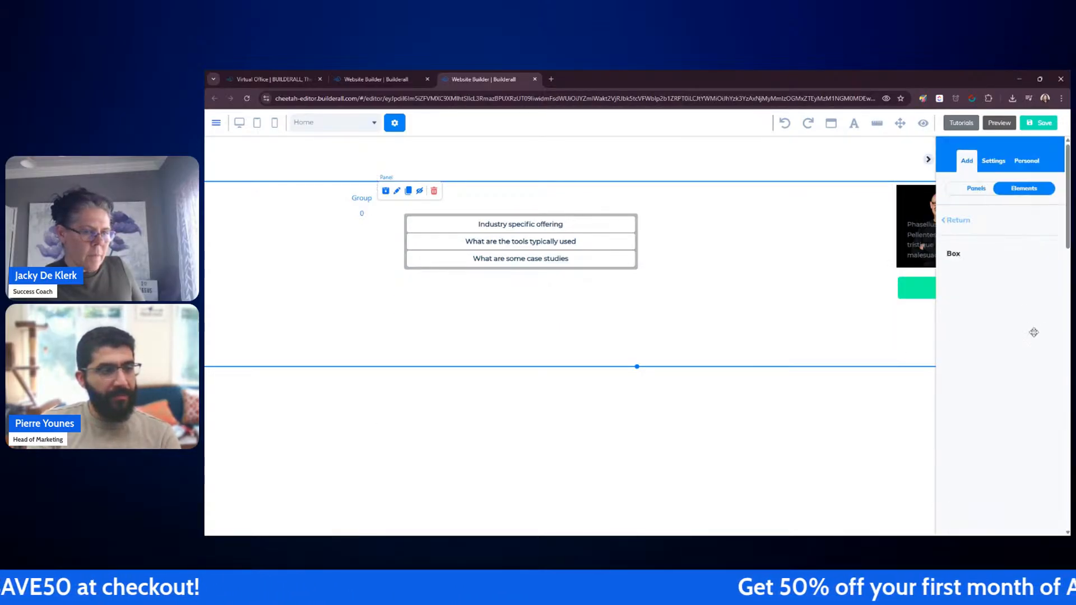
left_click_drag(972, 290, 723, 235)
left_click(928, 160)
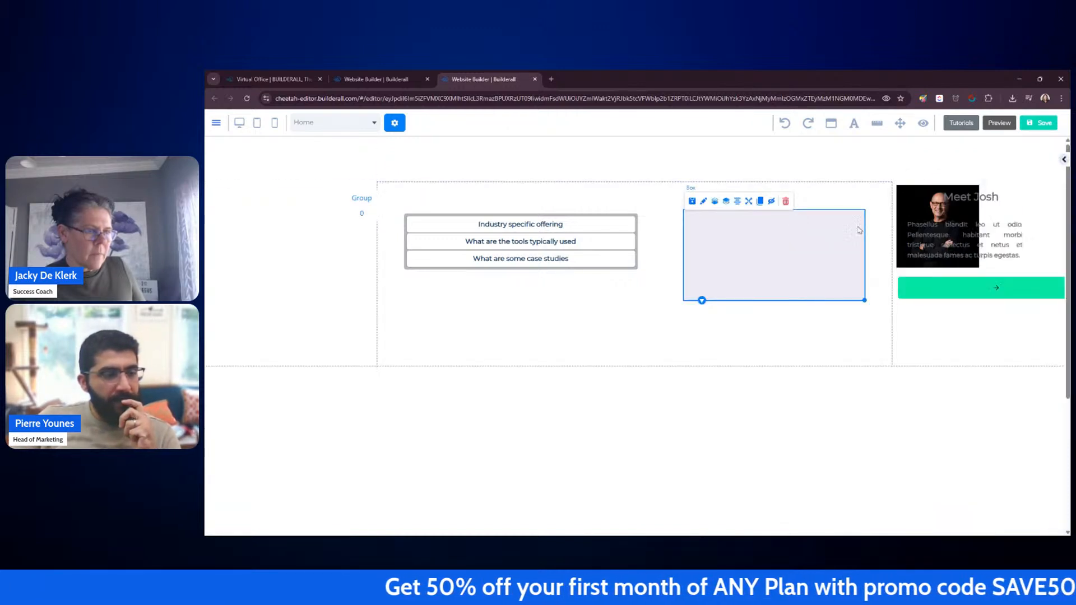
left_click_drag(810, 241, 767, 222)
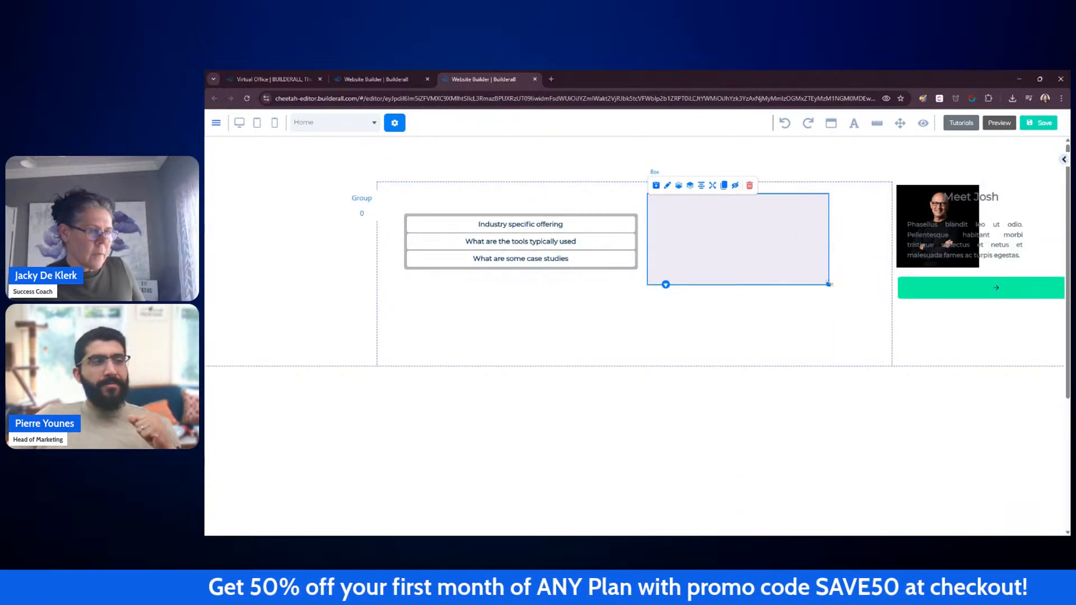
left_click_drag(829, 284, 879, 356)
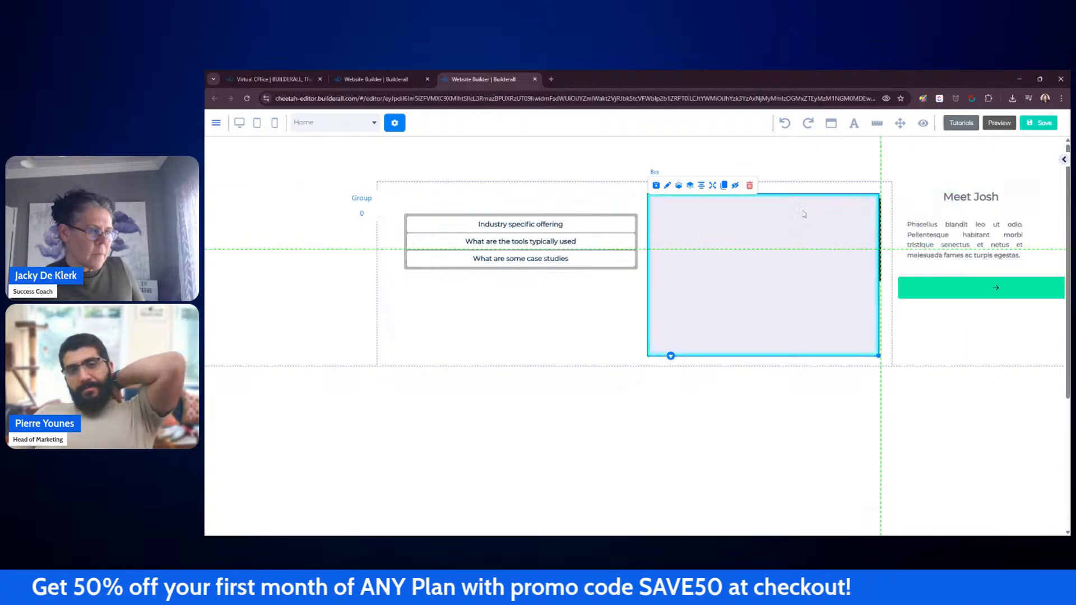
Step: Move the image, heading, paragraph and button into the box, then shorten the box to fit them
left_click_drag(804, 213, 669, 217)
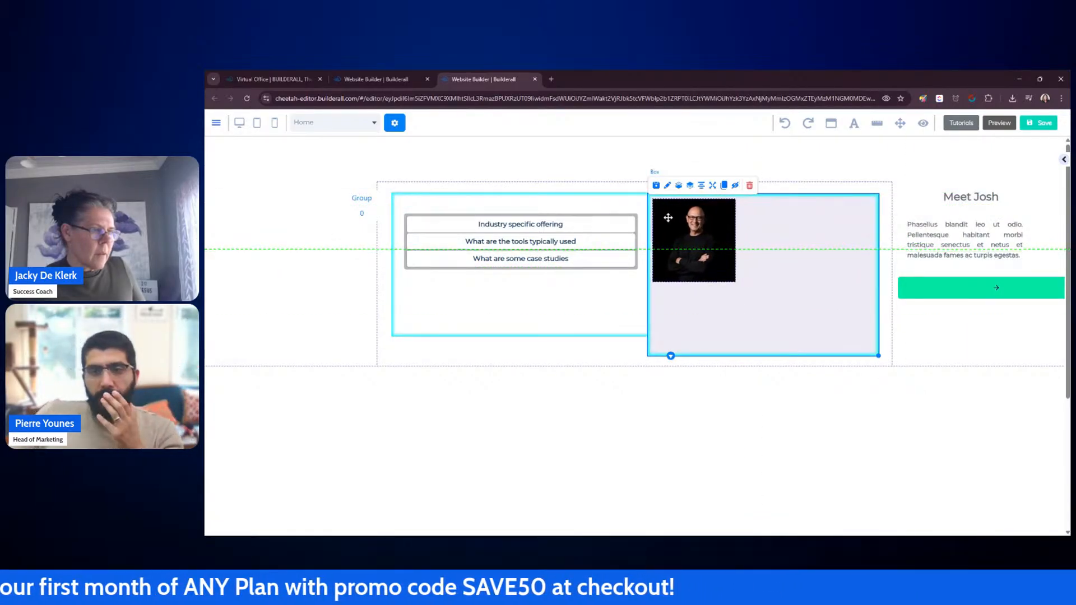
left_click_drag(964, 197, 764, 212)
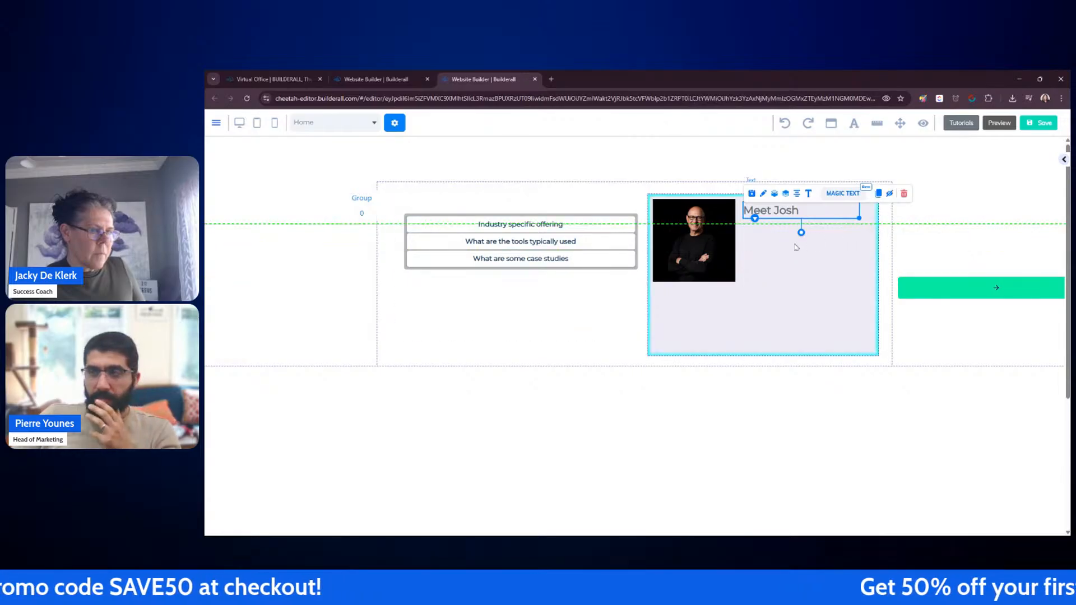
left_click_drag(797, 248, 782, 247)
left_click_drag(782, 246, 784, 245)
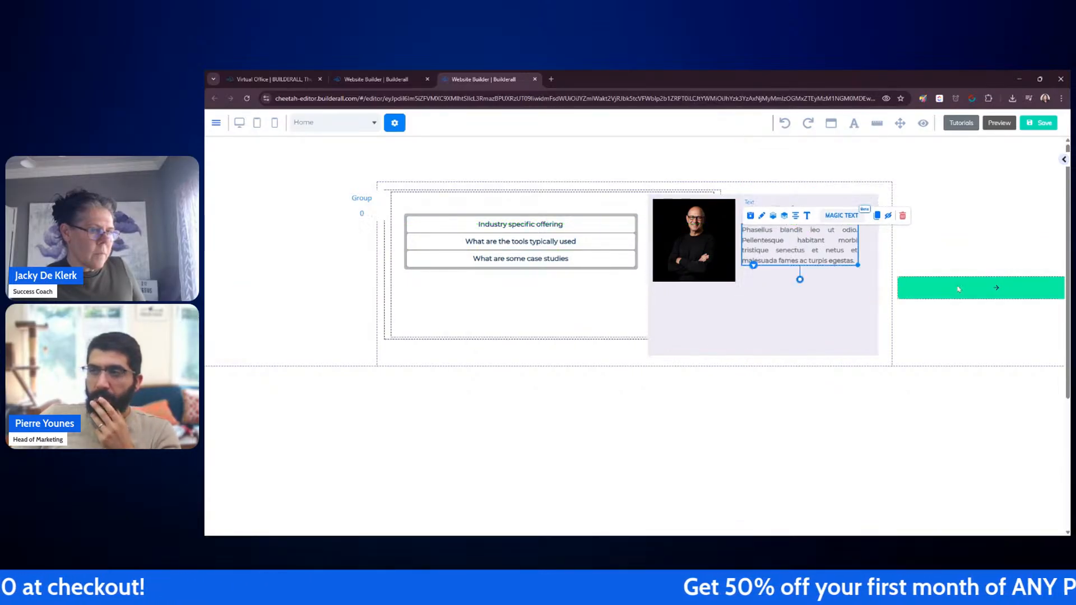
left_click_drag(959, 289, 751, 302)
left_click(878, 356)
left_click_drag(878, 355, 872, 321)
left_click(992, 298)
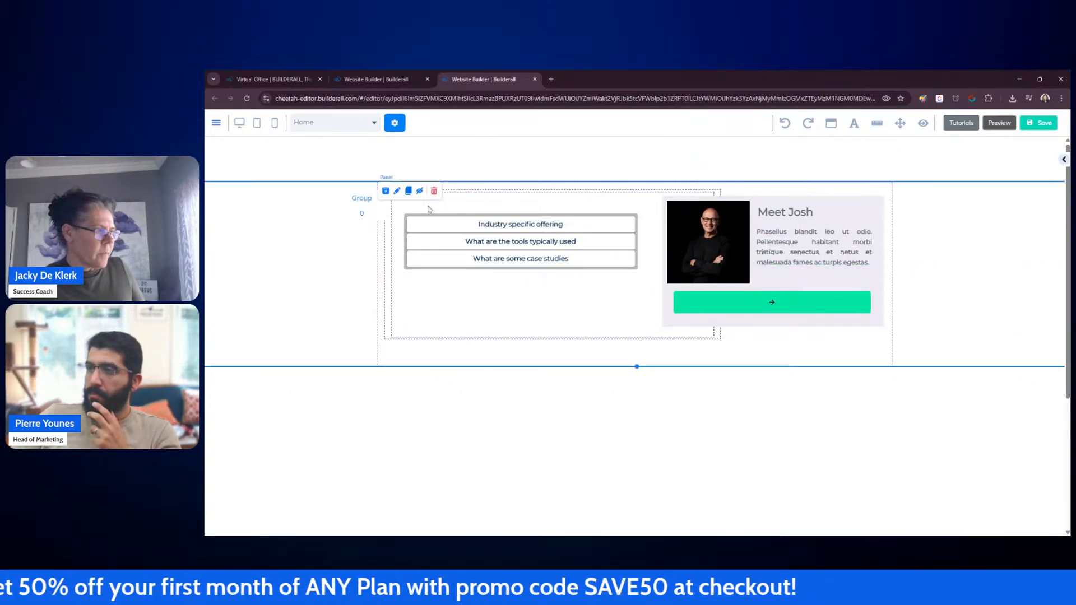
Step: Widen the slider panel back to the full section width and nudge the box slightly left
left_click(429, 209)
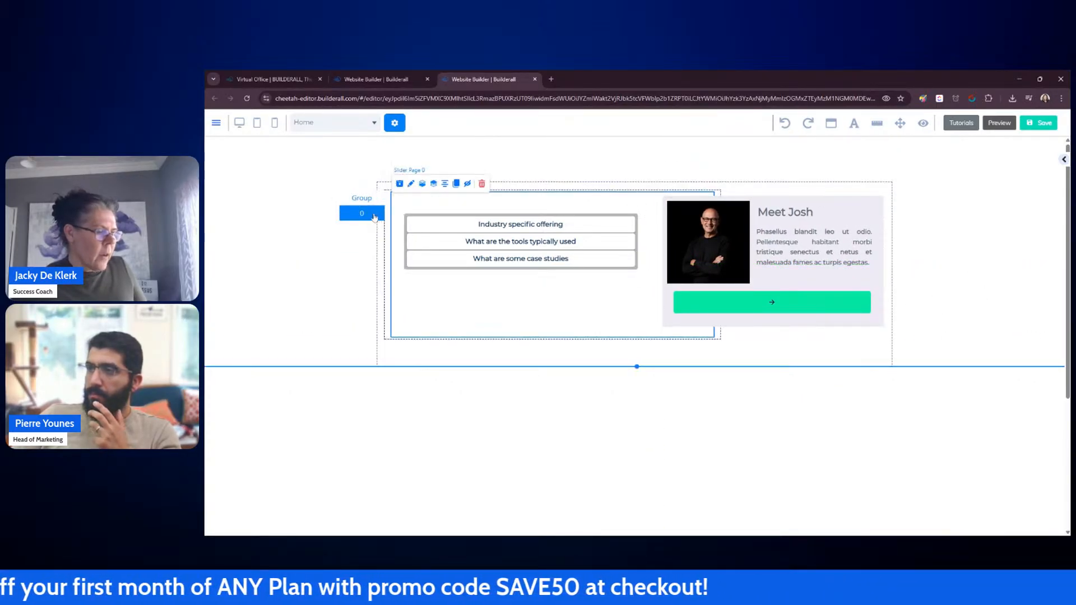
left_click(719, 337)
left_click_drag(722, 340, 889, 339)
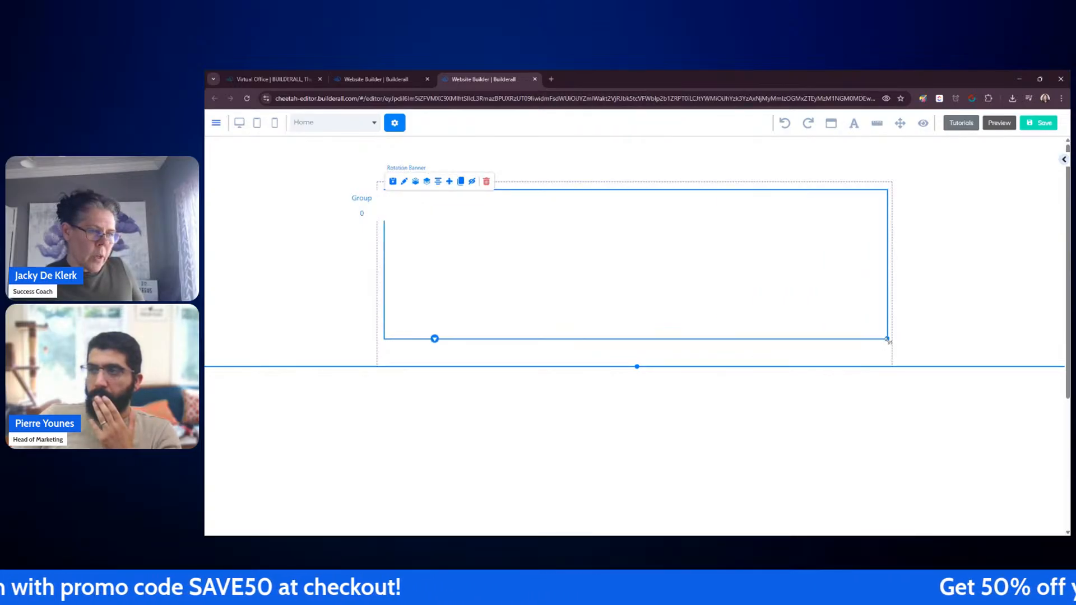
left_click(362, 213)
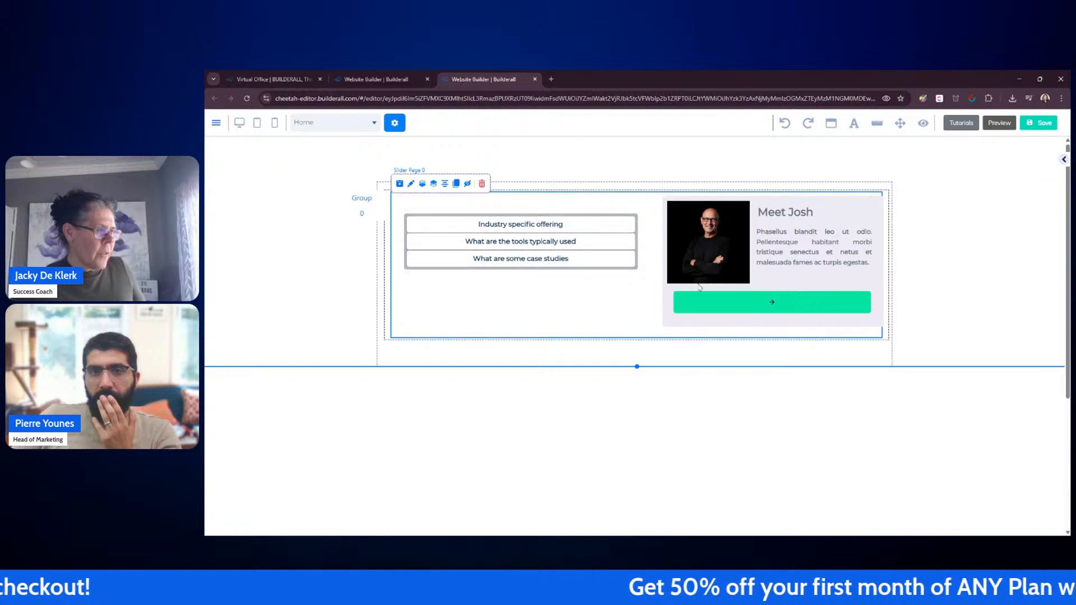
left_click_drag(725, 323, 717, 324)
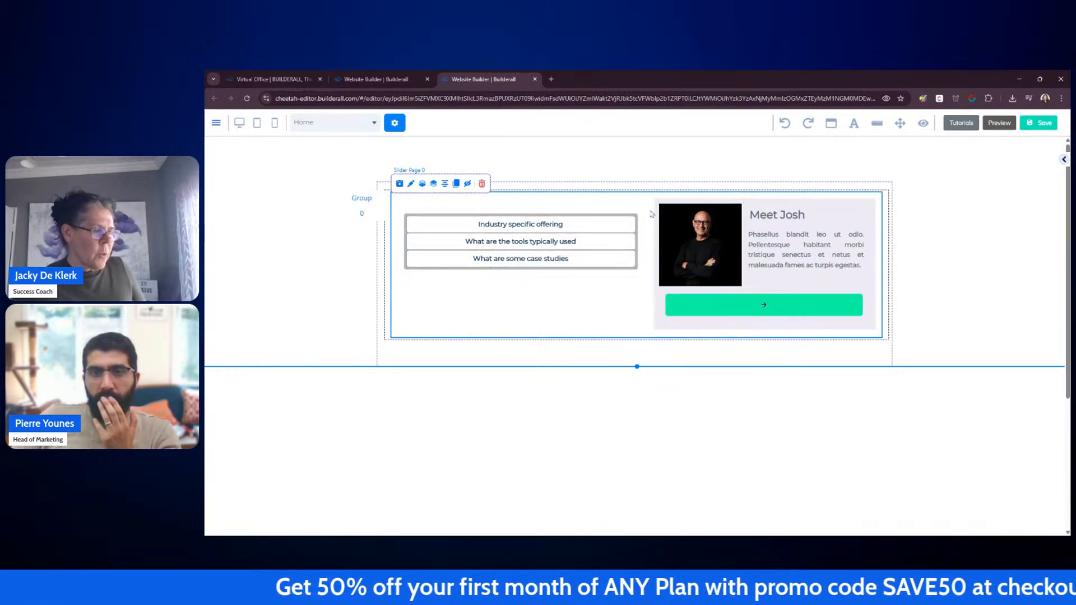
Step: Save the site, publish it, and close the publish confirmation
left_click(1030, 127)
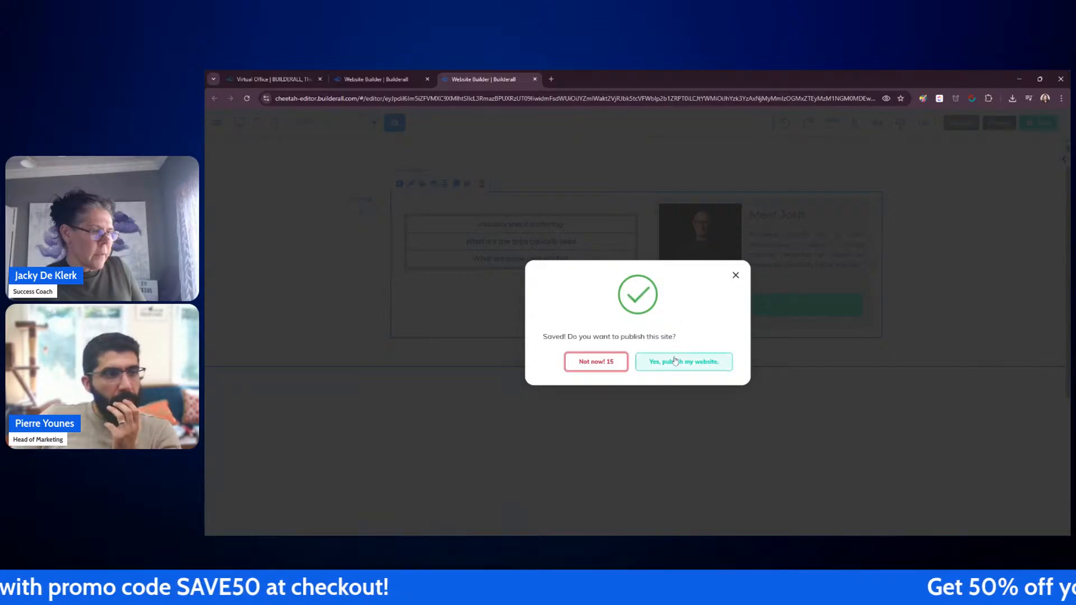
left_click(676, 363)
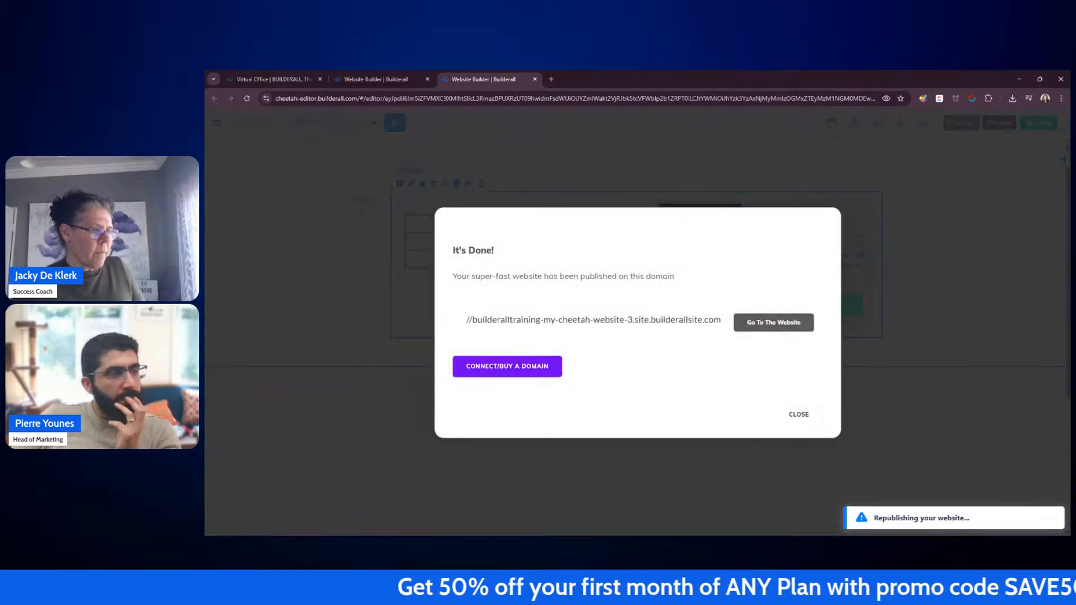
left_click(793, 418)
Step: Open the published my-cheetah-website-3 from the dashboard and expand and collapse each accordion item
left_click(376, 79)
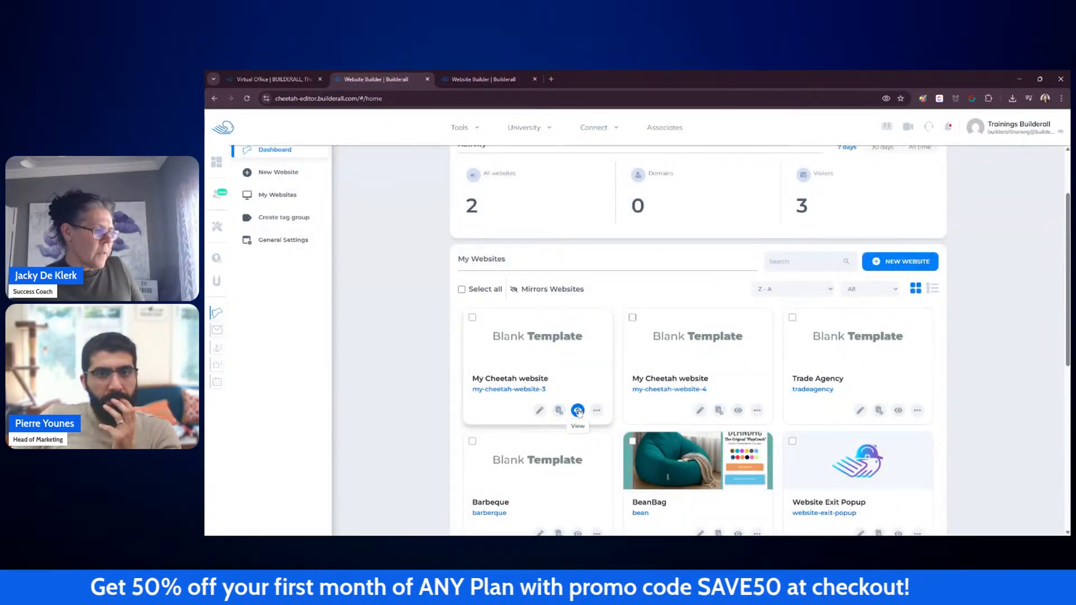
left_click(579, 411)
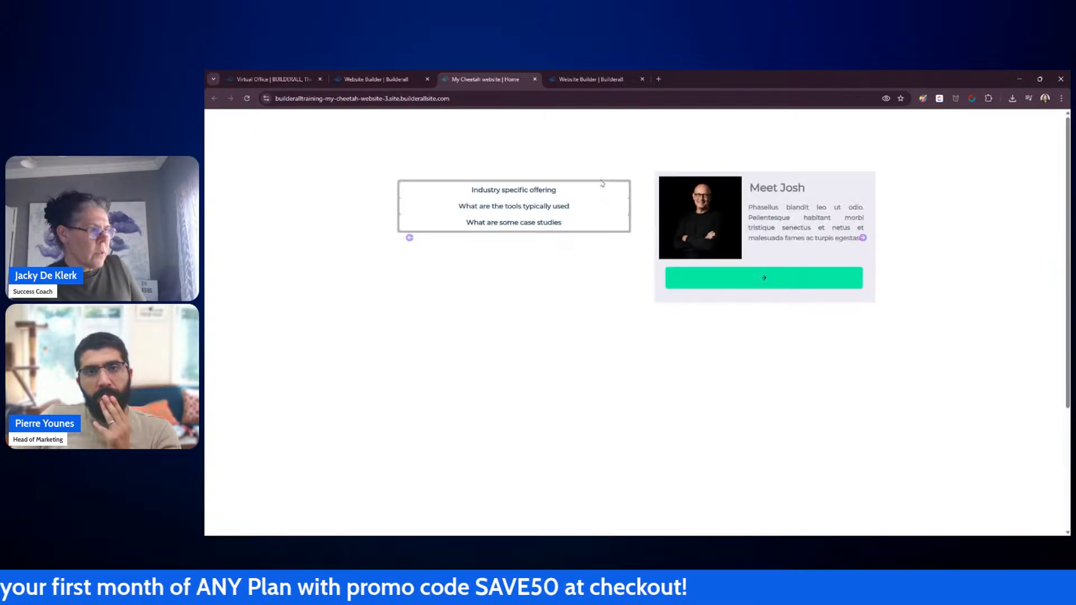
left_click(520, 195)
left_click(520, 194)
left_click(516, 209)
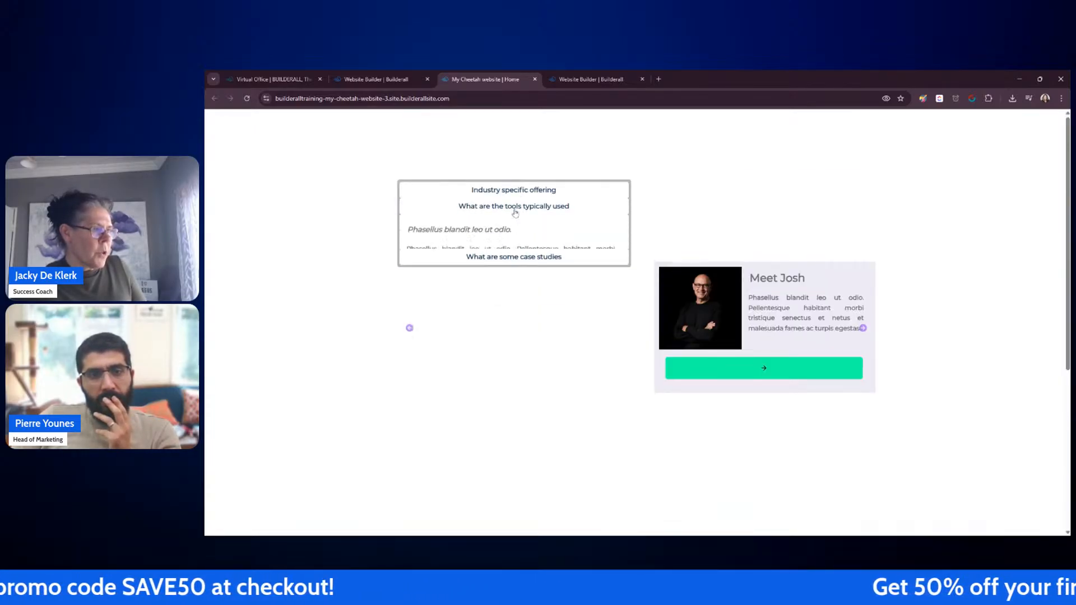
left_click(515, 208)
left_click(512, 223)
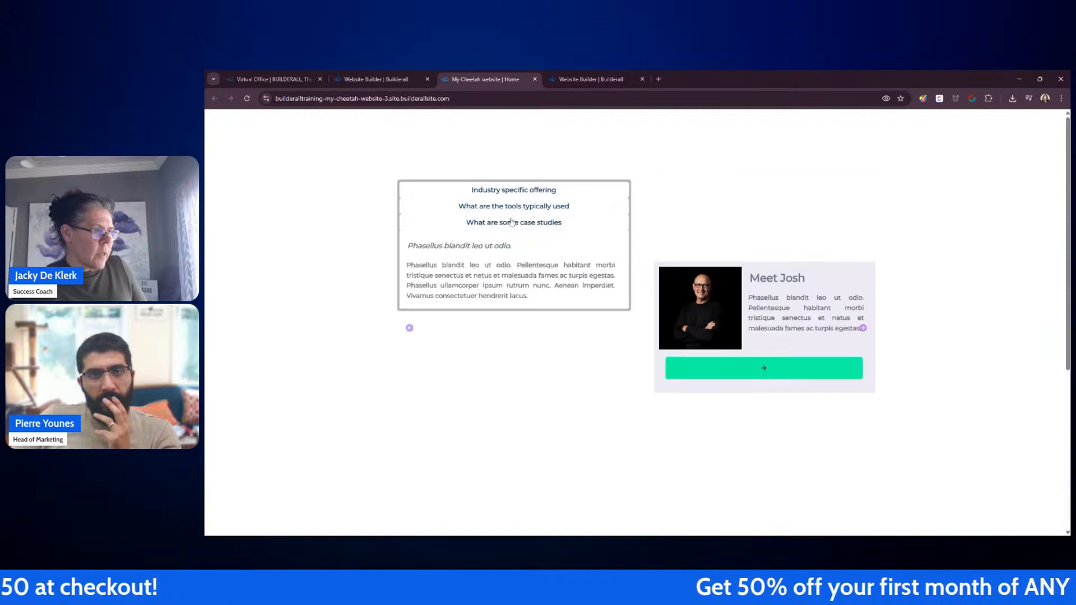
left_click(514, 223)
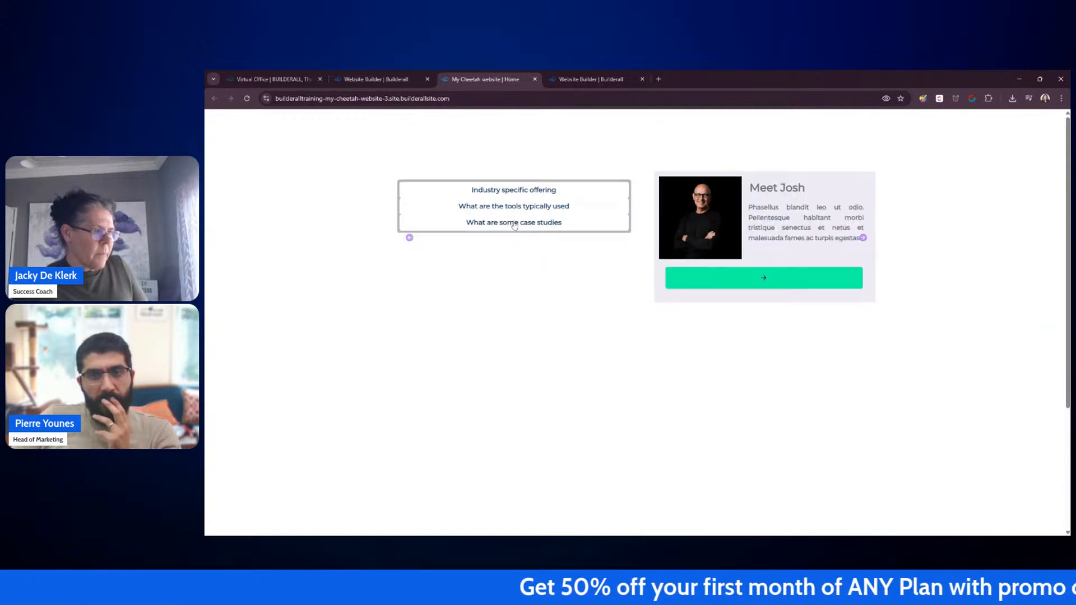
Step: Close the published site tab and go back to the editor
left_click(535, 79)
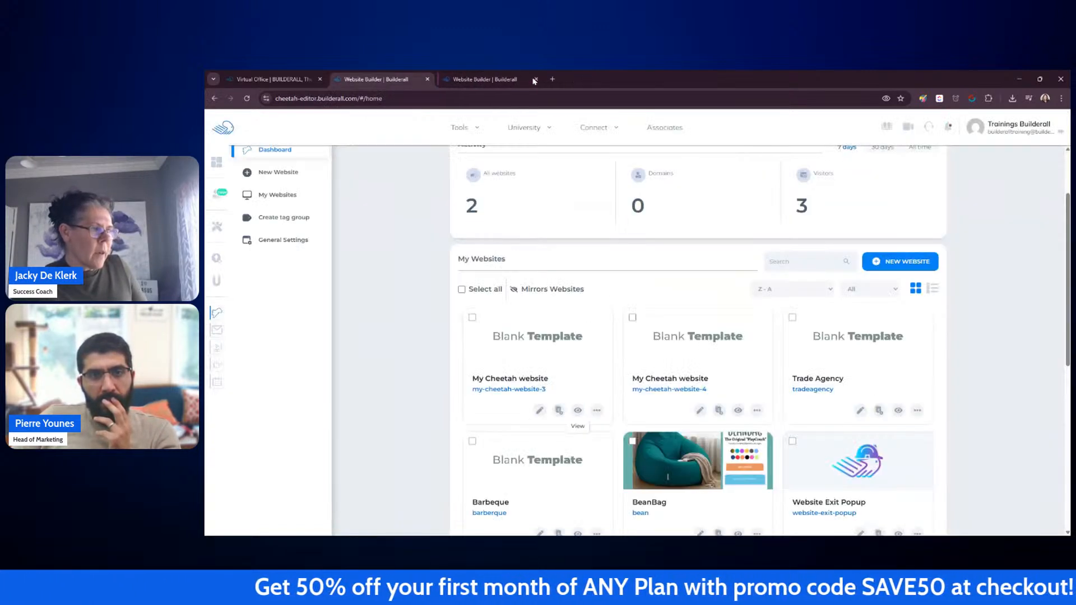
left_click(480, 79)
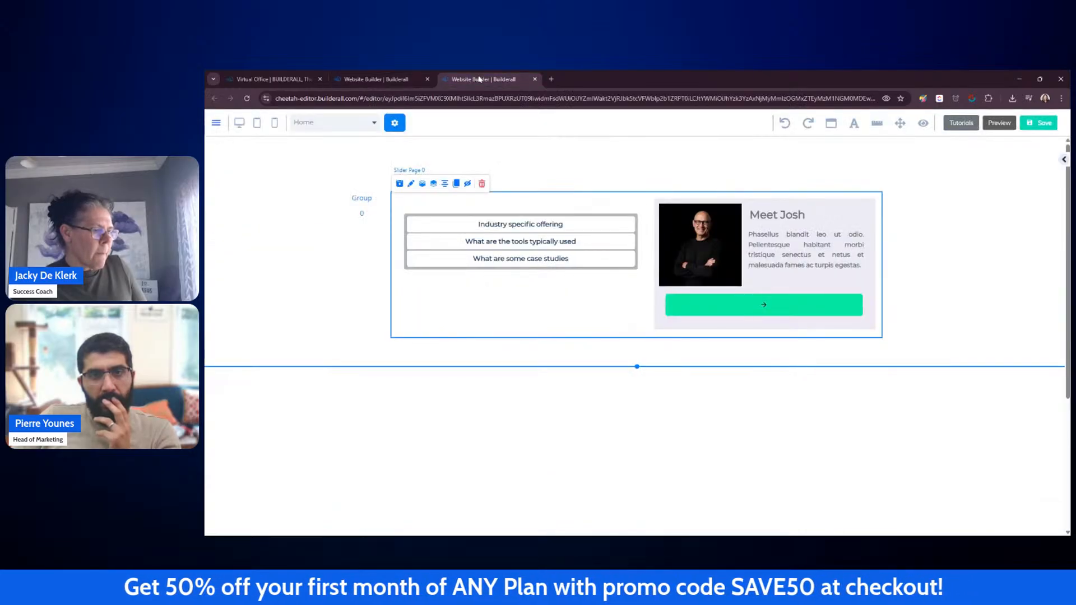
Step: Open the Rotation Banner settings and look through its size, colour, advanced and transition options
left_click(363, 199)
double_click(364, 200)
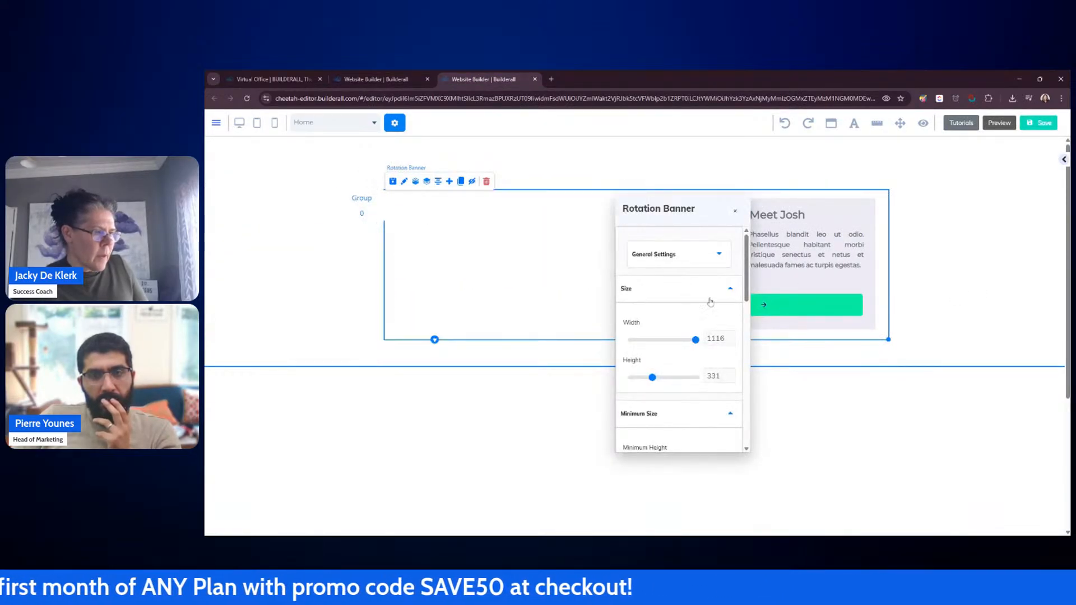
left_click_drag(743, 268, 746, 341)
left_click(697, 270)
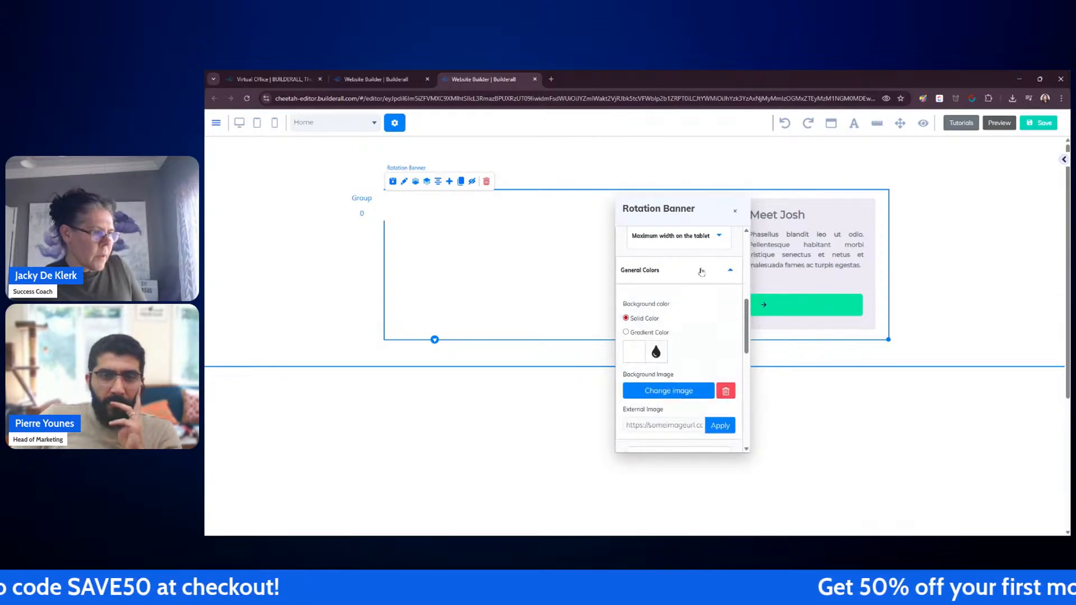
scroll(699, 270, "down", 3)
scroll(702, 271, "down", 1)
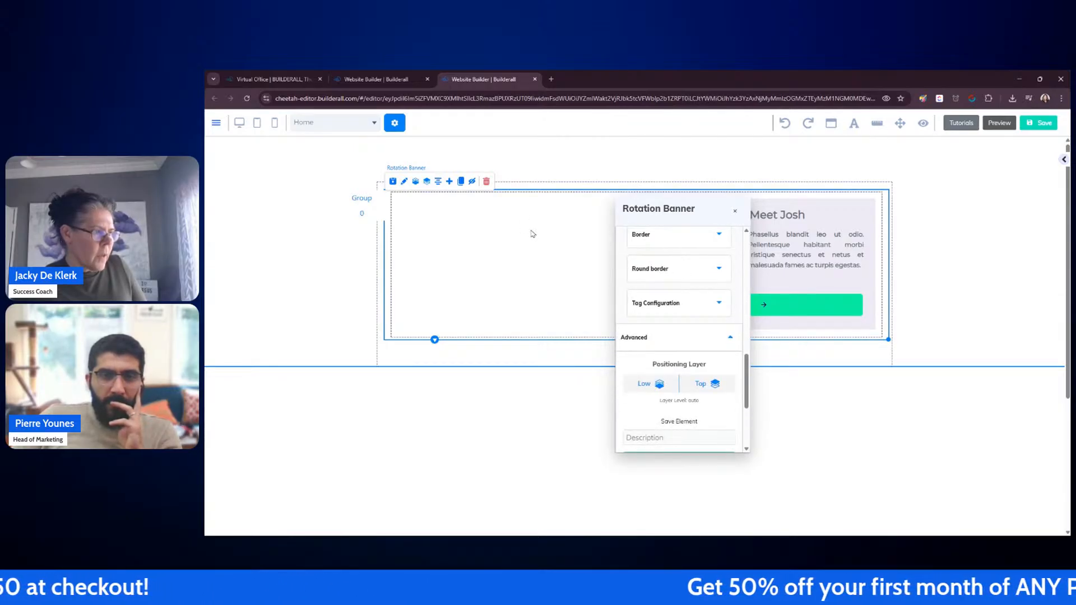
left_click(366, 200)
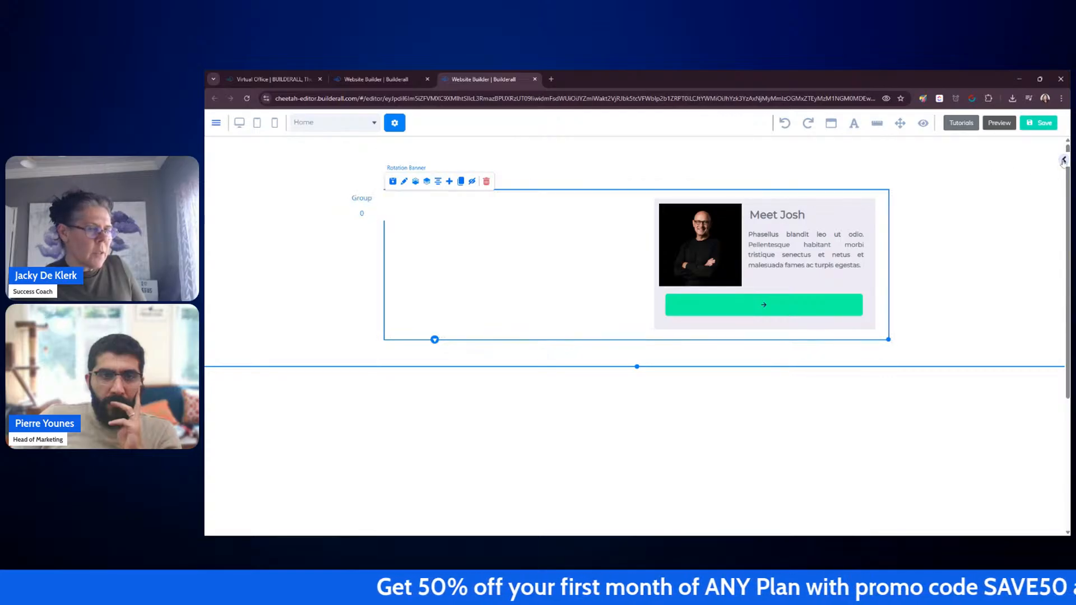
left_click(353, 200)
scroll(703, 265, "up", 5)
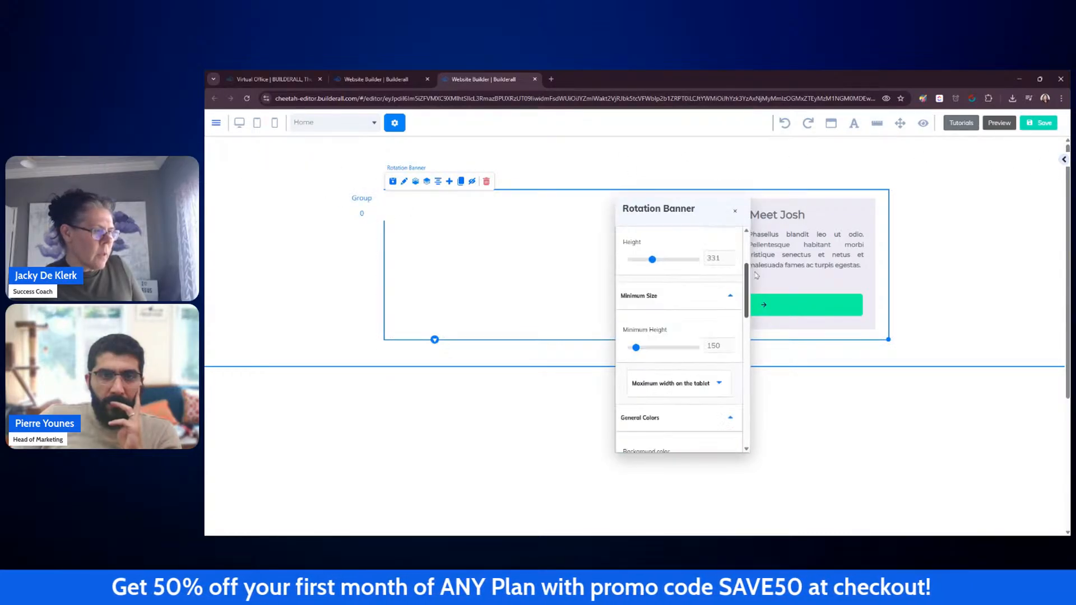
left_click(703, 265)
scroll(695, 292, "down", 2)
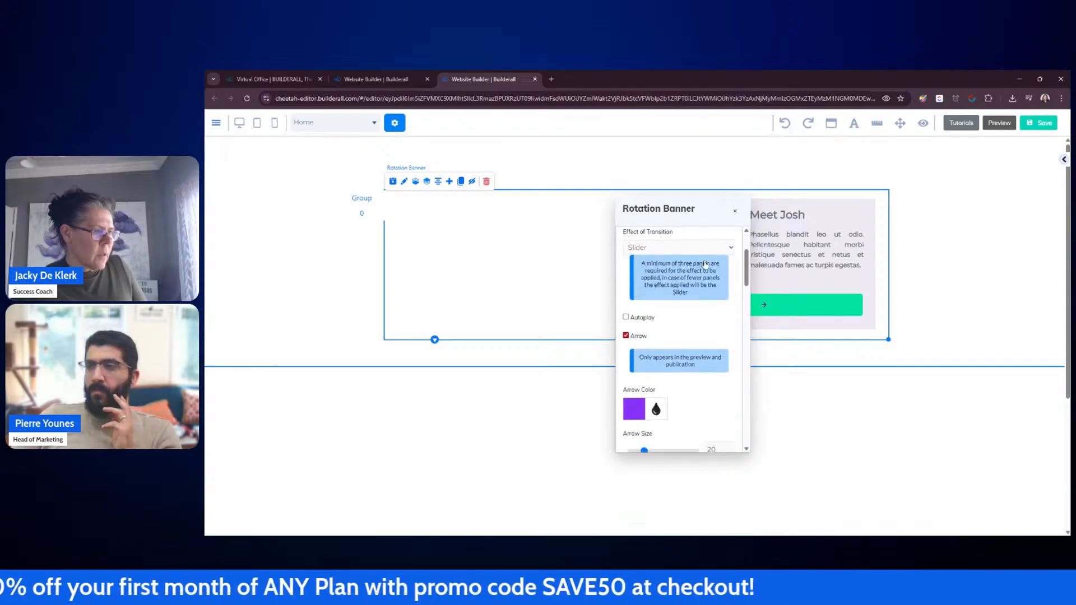
left_click(735, 211)
left_click(581, 347)
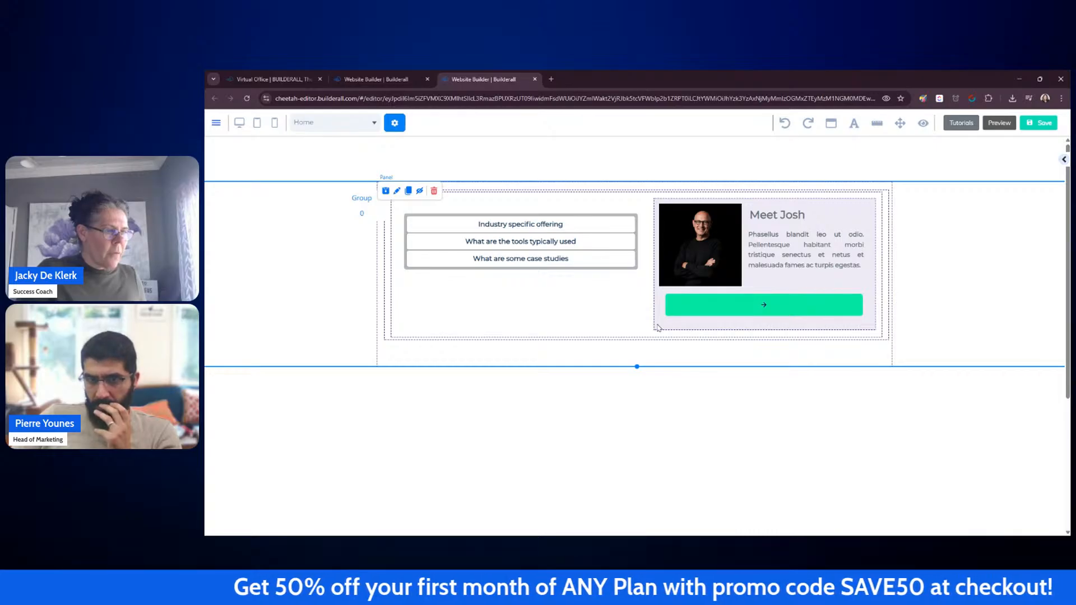
Step: Drag the box with the image, text and button out of the panel to below the section
left_click_drag(658, 328, 650, 498)
left_click(665, 287)
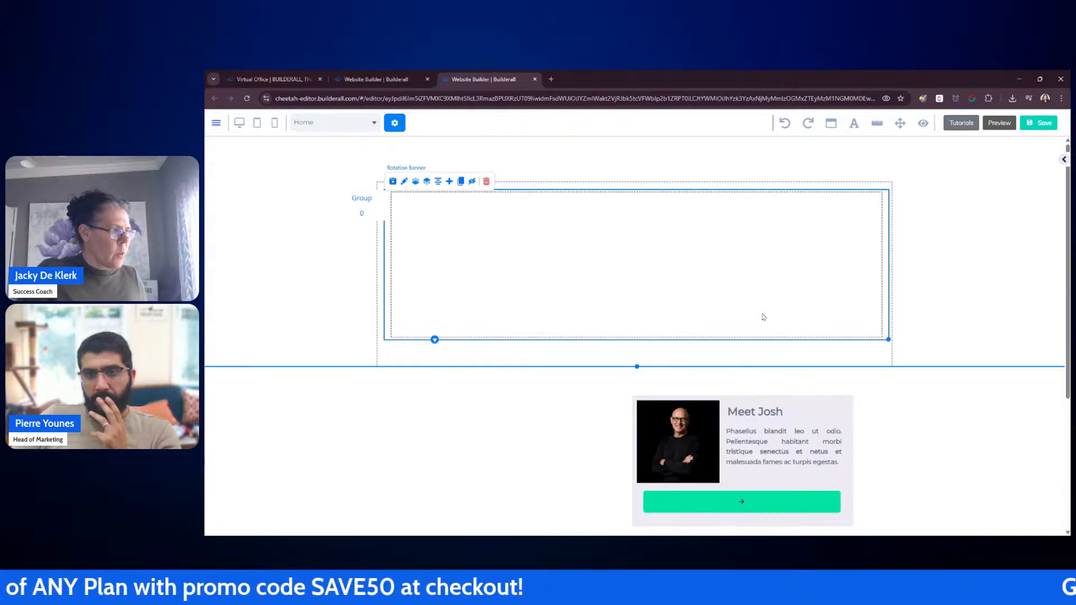
Step: Narrow the rotation banner to about half the section width
left_click(361, 212)
left_click(889, 340)
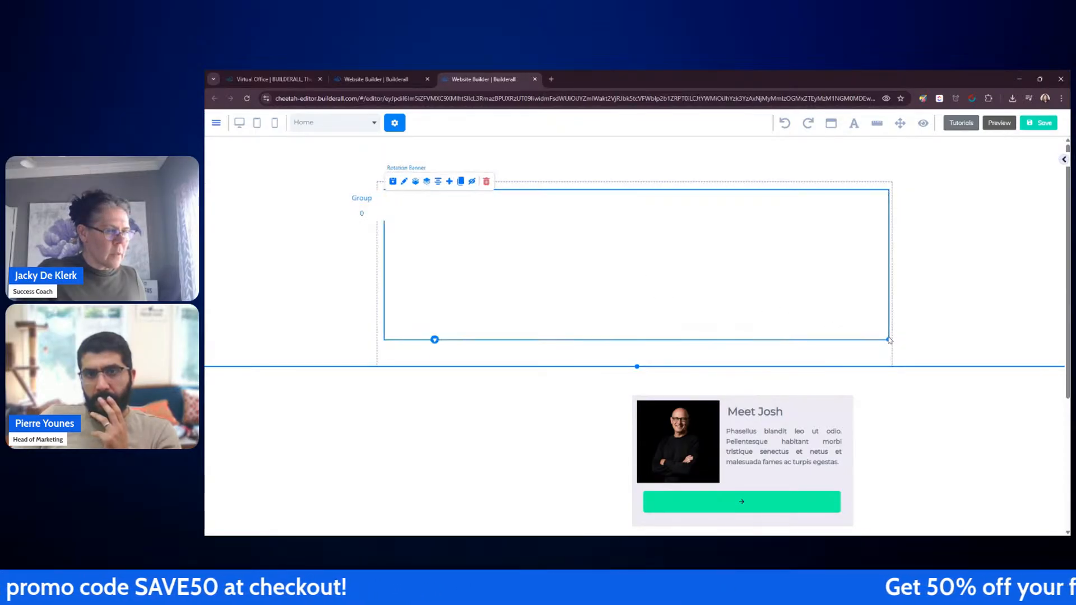
left_click_drag(887, 339, 667, 328)
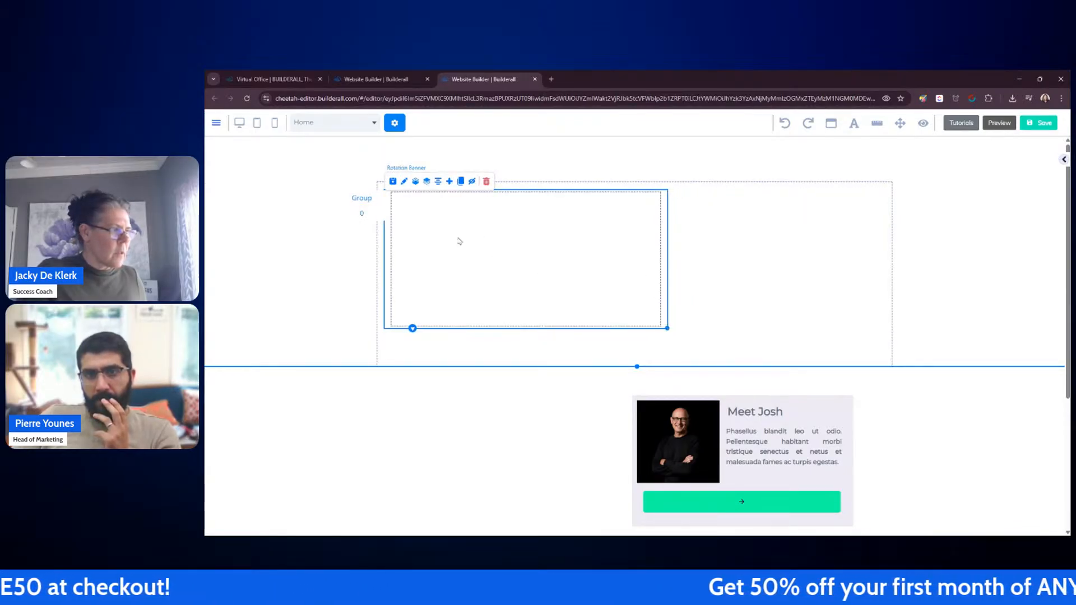
Step: Move the Meet Josh box back into the section beside the rotation banner
left_click(363, 214)
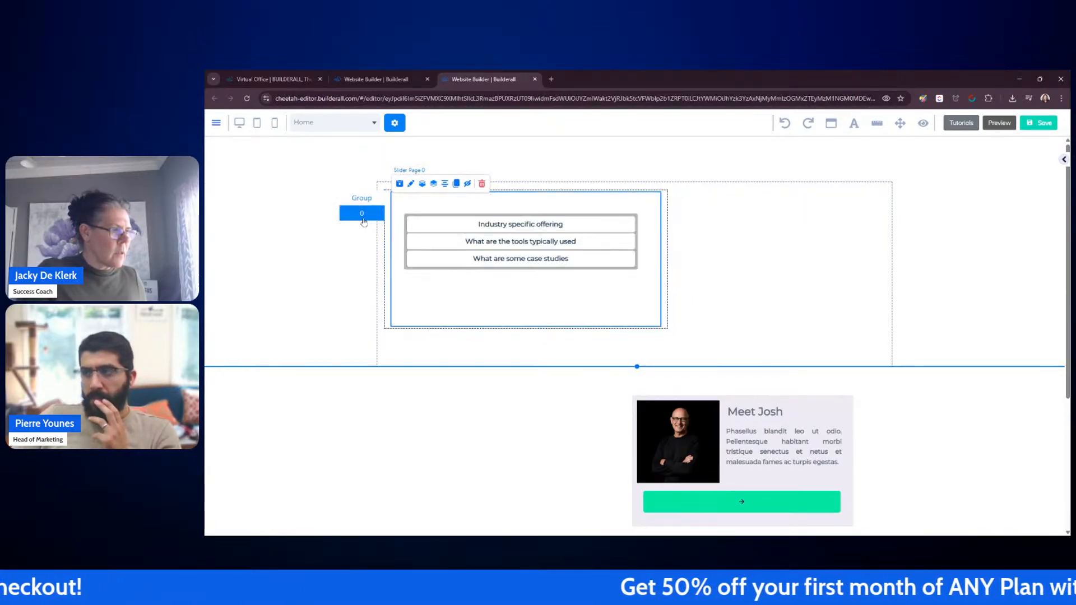
left_click(667, 330)
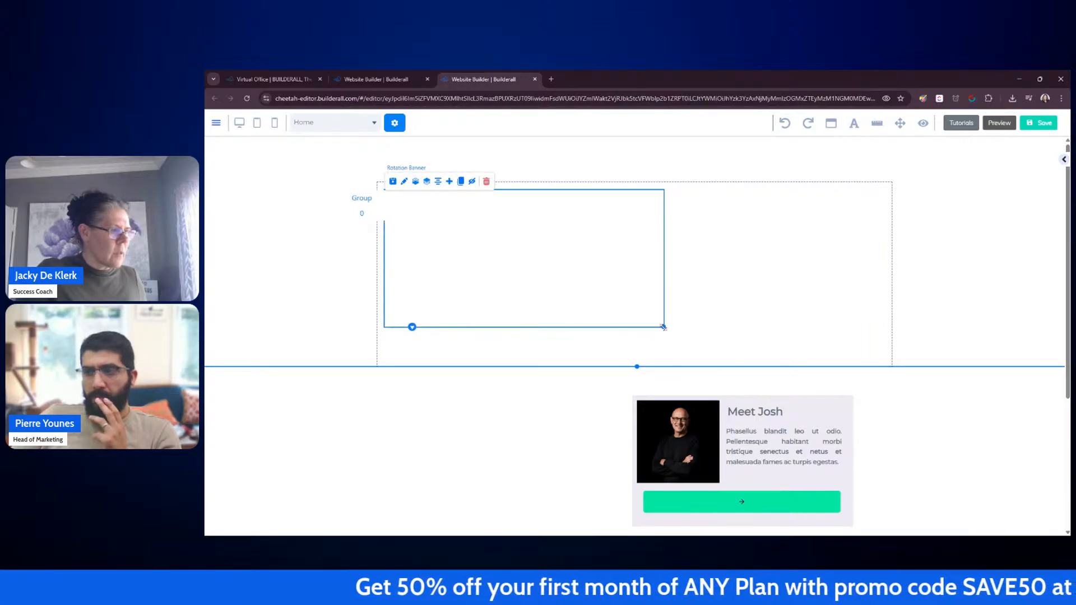
left_click(362, 213)
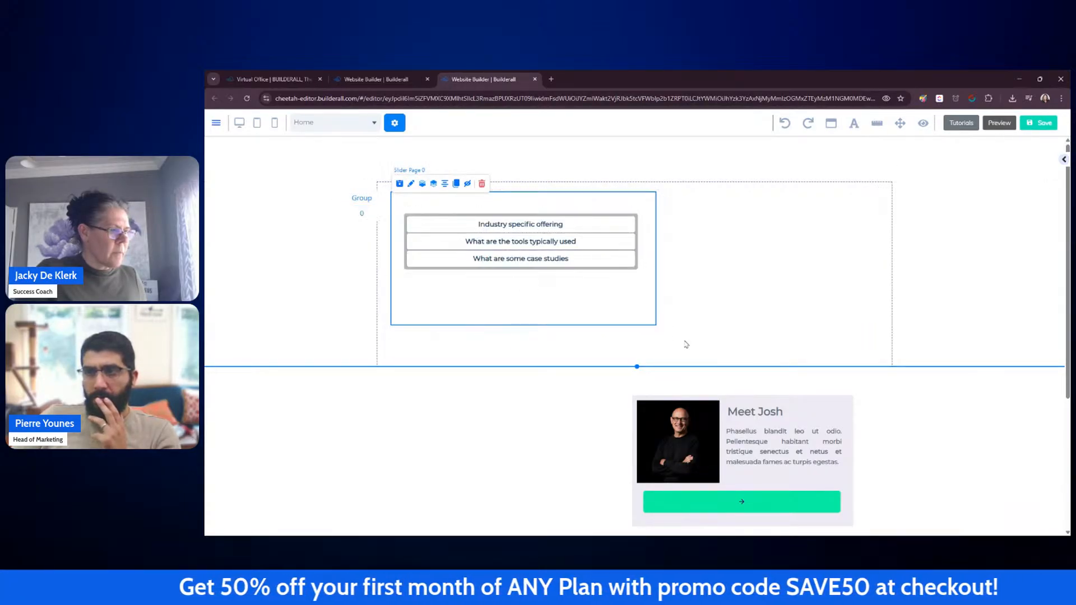
left_click_drag(774, 401, 802, 195)
left_click(1006, 227)
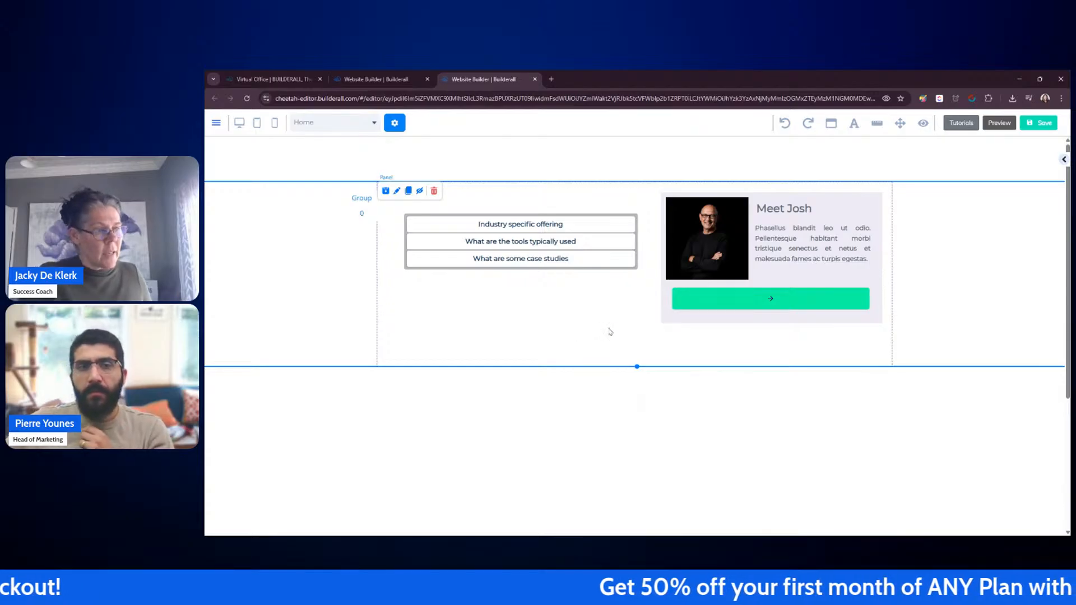
Step: Expand and collapse each accordion item inside the slider page to check how it behaves
left_click(659, 329)
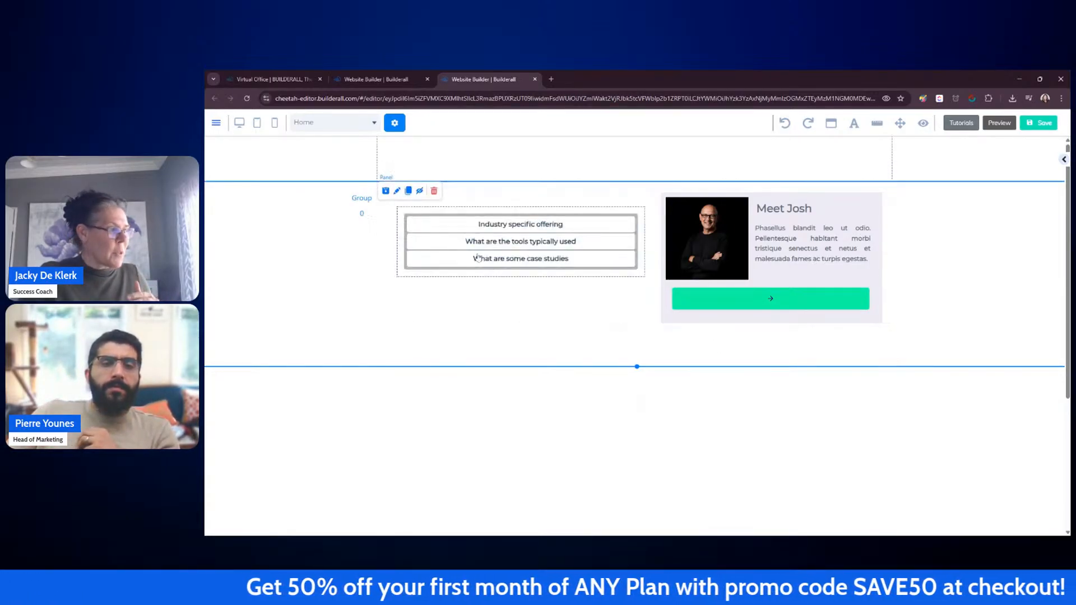
left_click(361, 213)
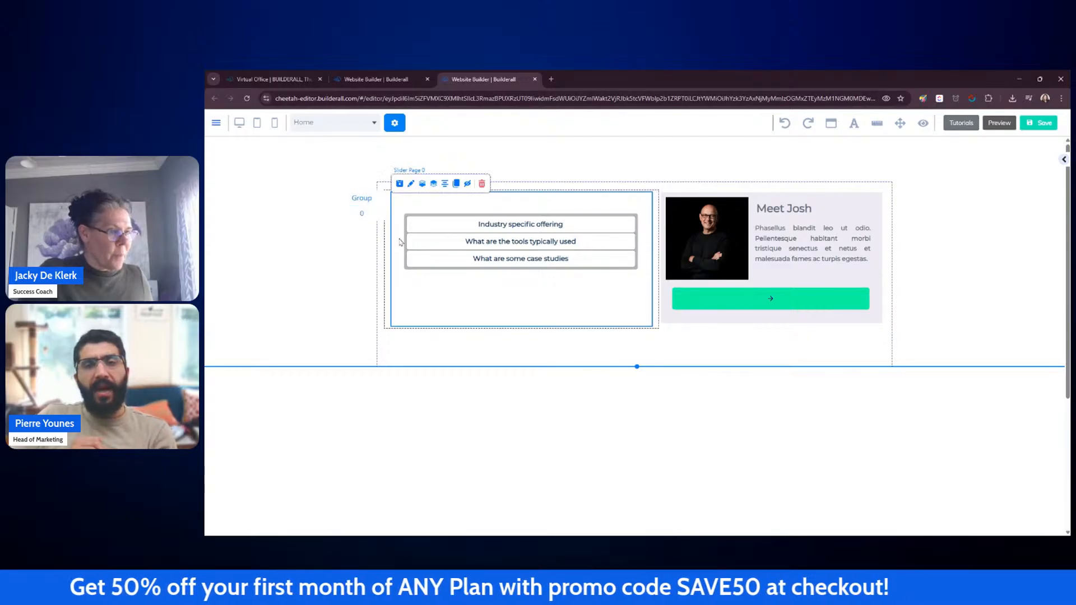
left_click(482, 230)
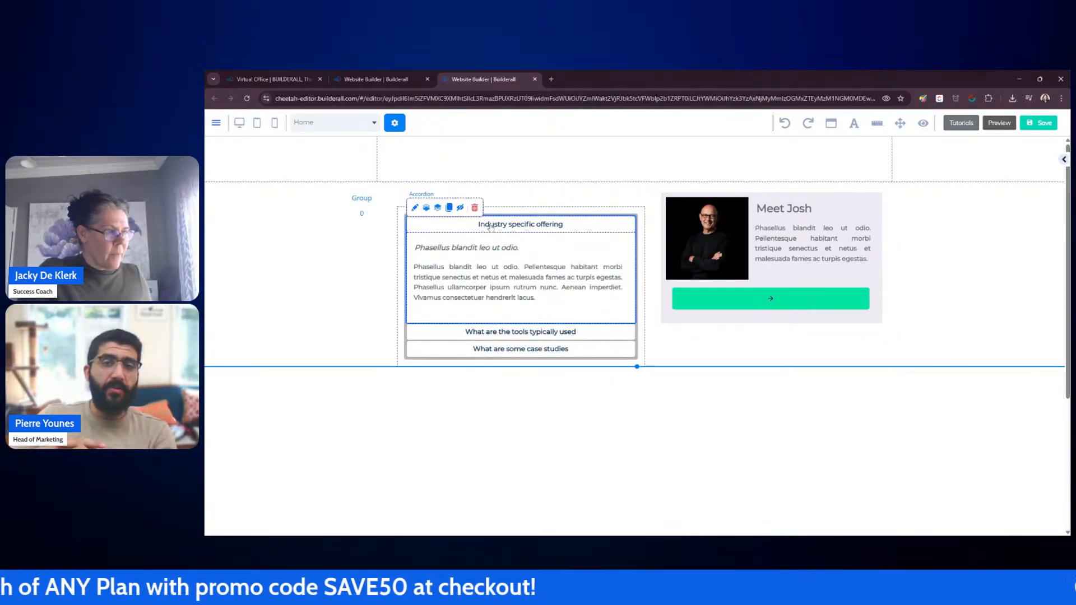
left_click(490, 226)
left_click(491, 242)
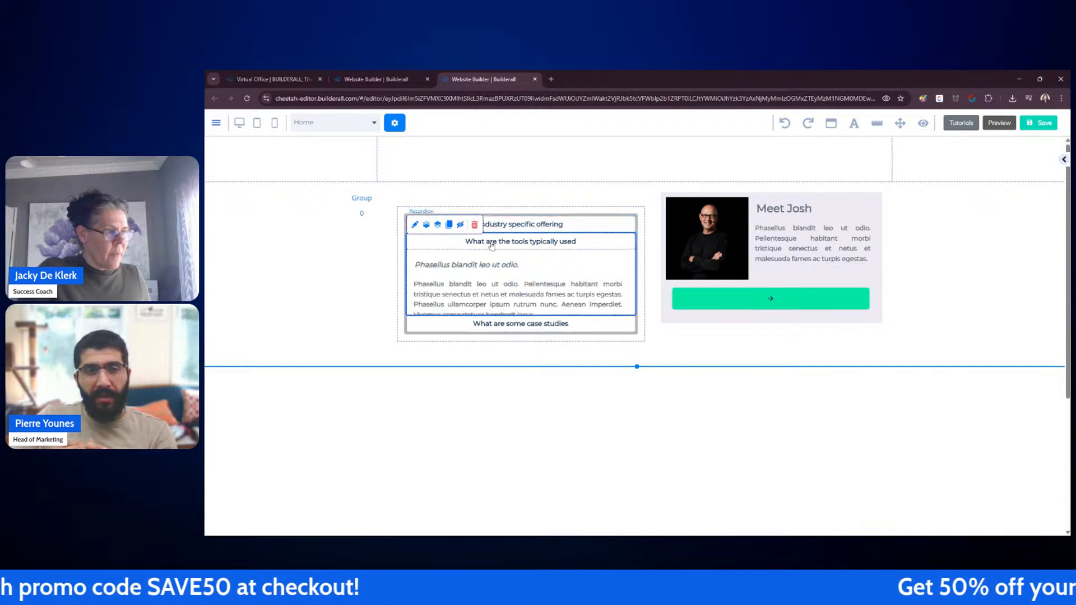
left_click(491, 243)
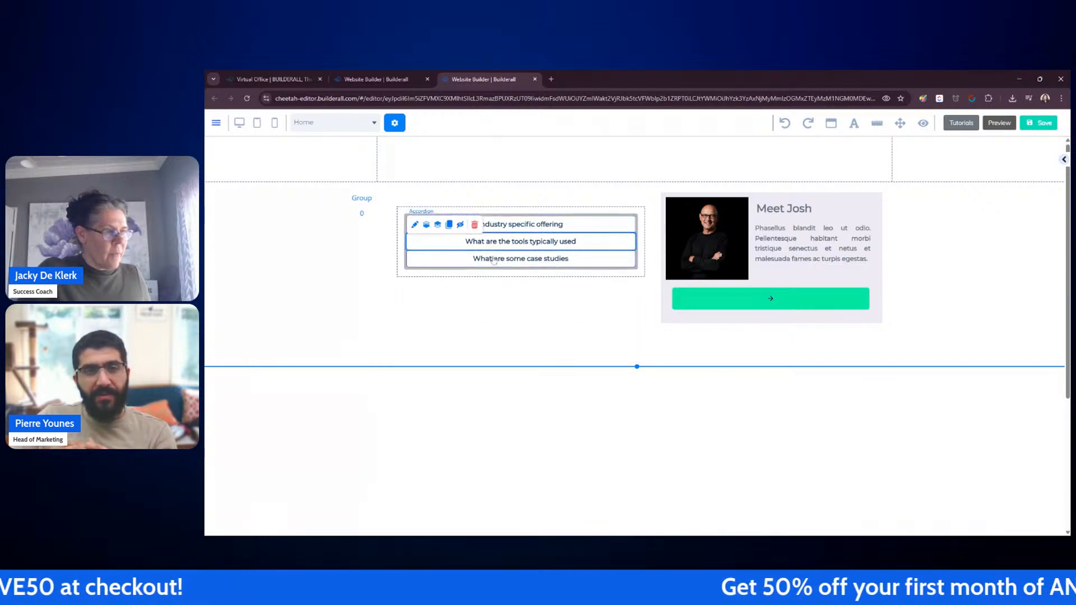
left_click(493, 261)
left_click(494, 261)
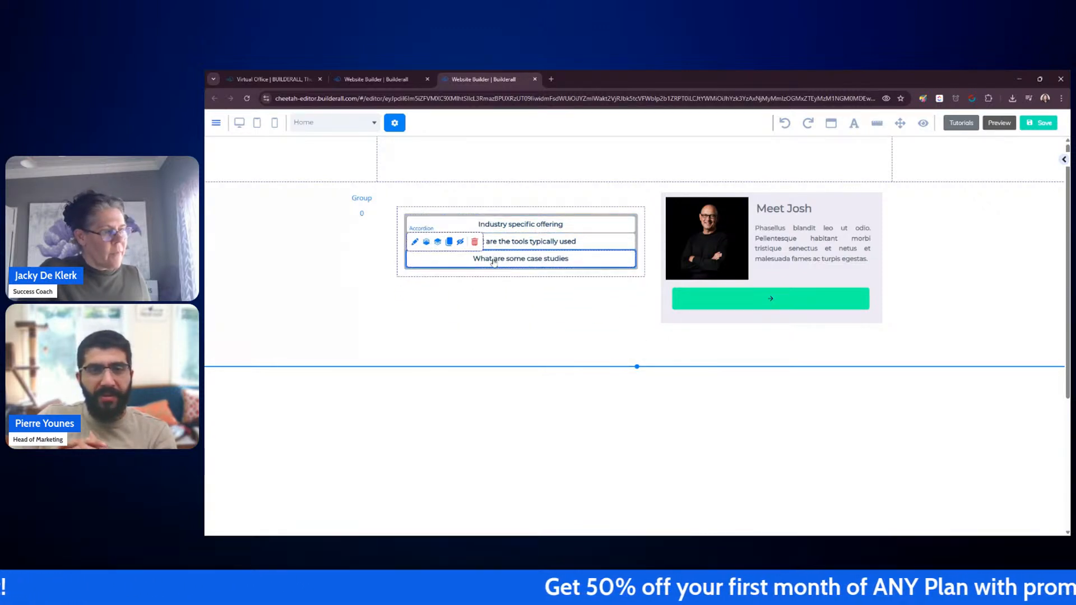
left_click(338, 291)
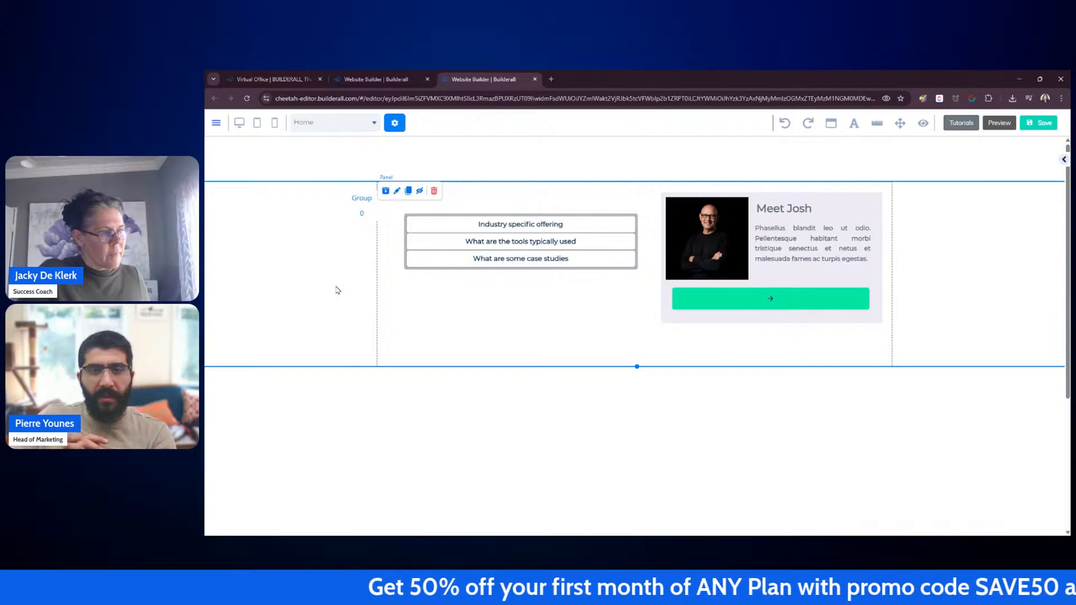
Step: Nudge the accordion group slightly upward within the slider page
left_click_drag(432, 274, 431, 263)
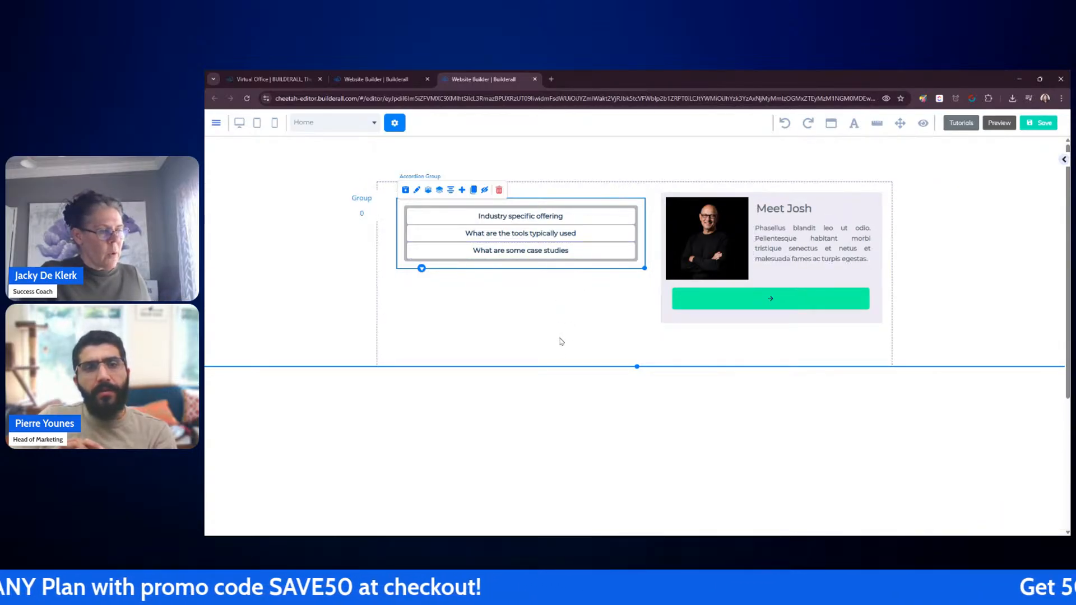
left_click(364, 216)
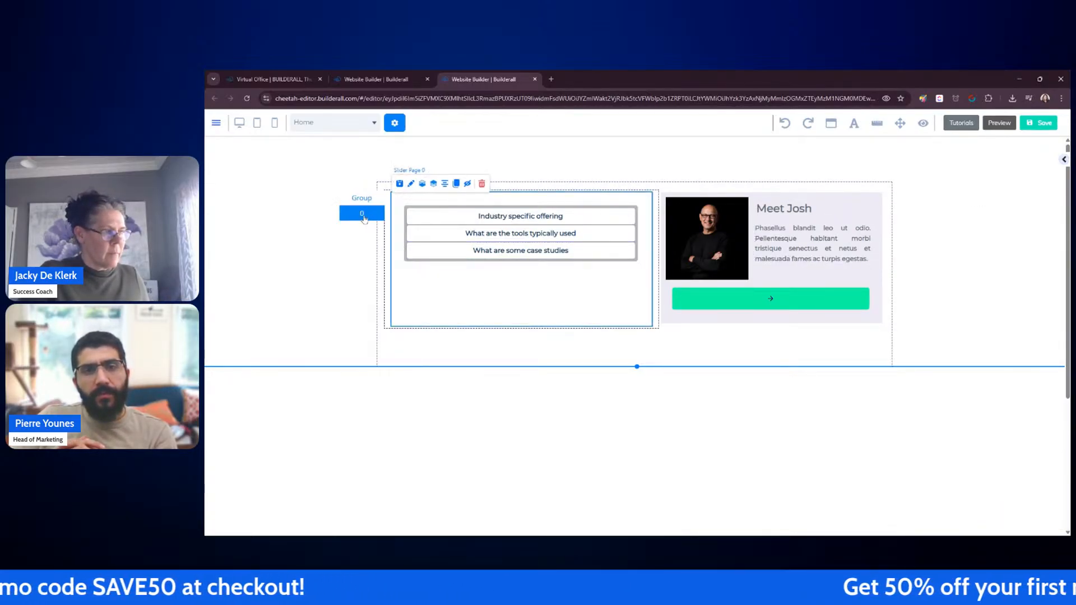
left_click(360, 201)
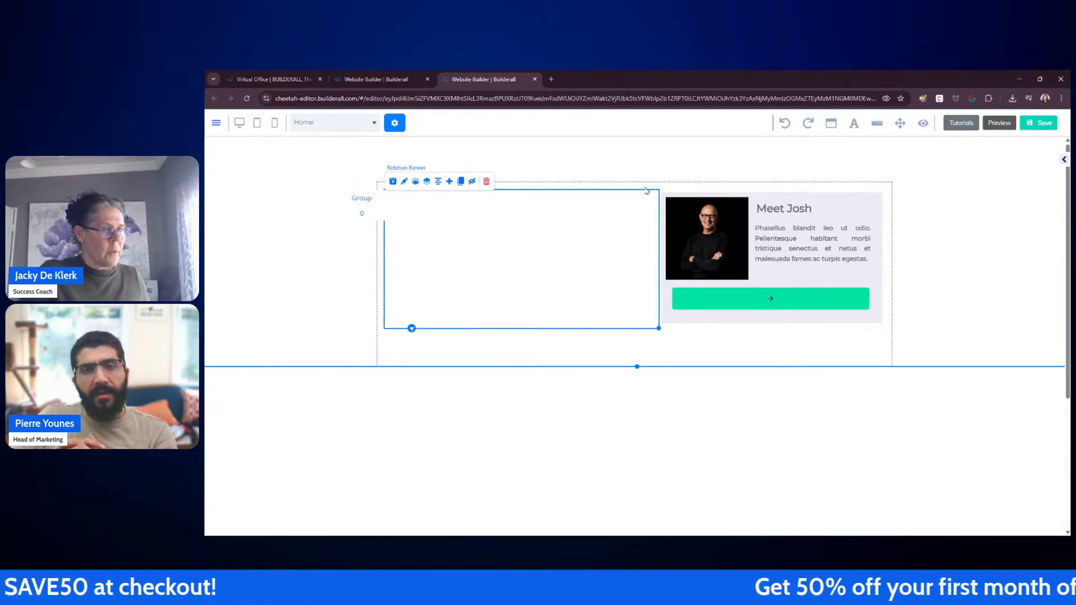
left_click(362, 214)
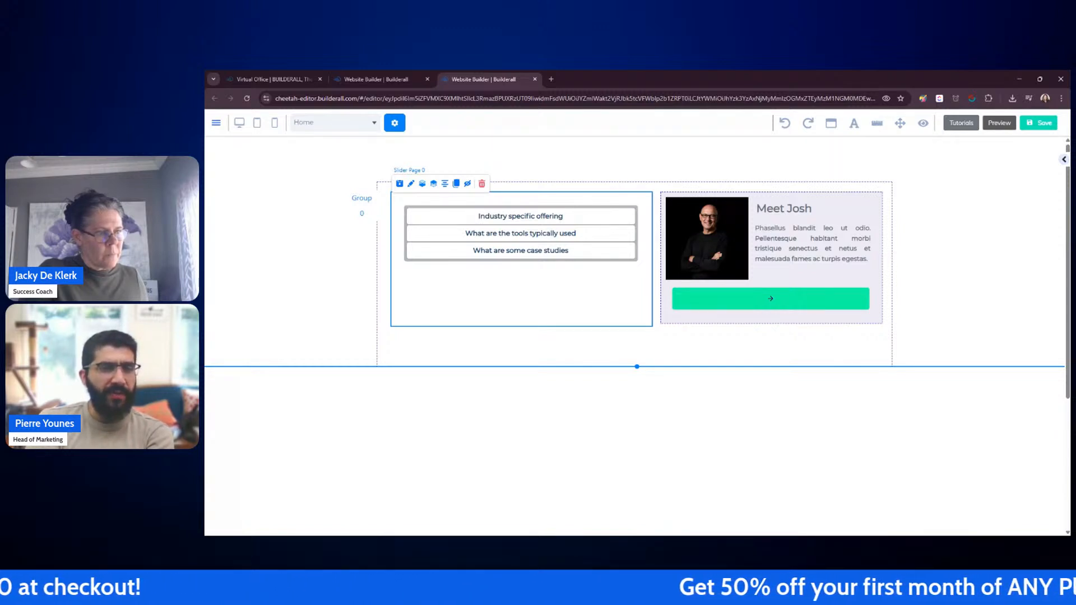
left_click(961, 242)
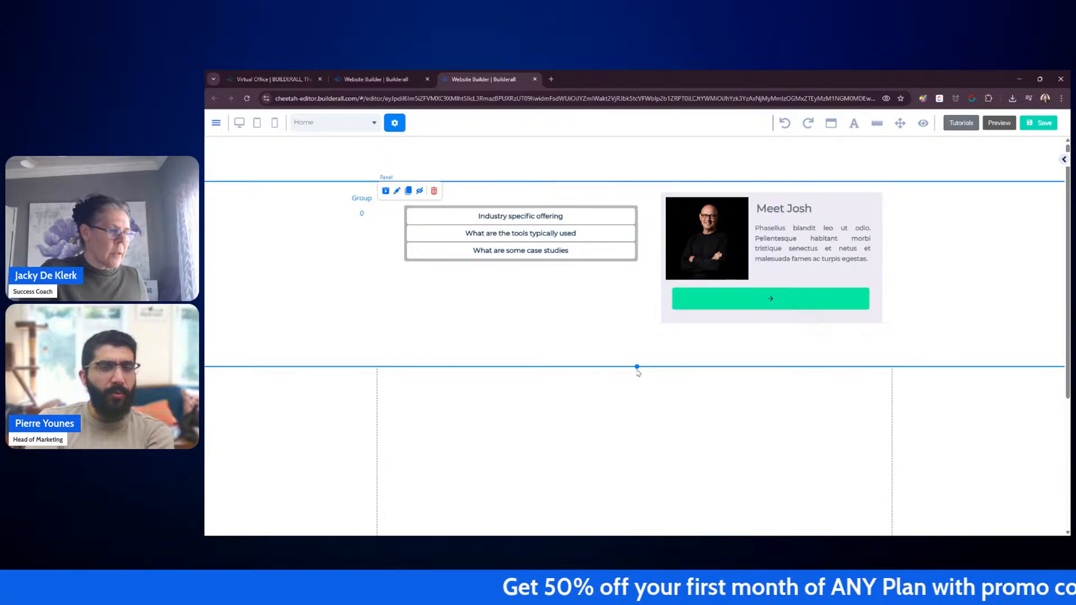
Step: Lengthen the section by its bottom handle and move the Meet Josh box out below it
left_click_drag(637, 369, 637, 511)
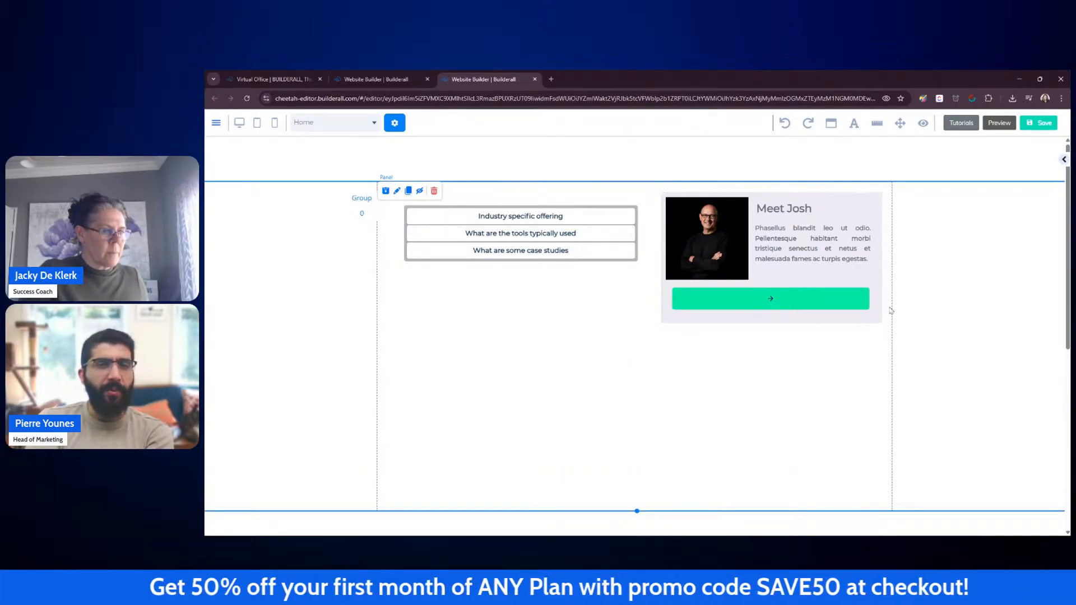
scroll(919, 296, "down", 3)
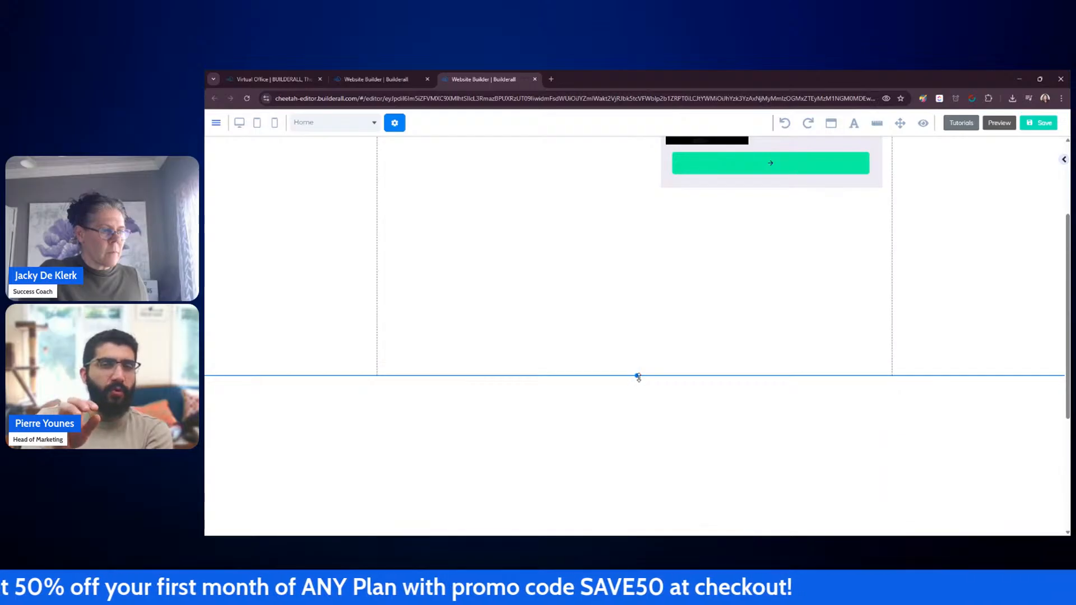
left_click_drag(637, 376, 643, 275)
left_click_drag(677, 190, 654, 425)
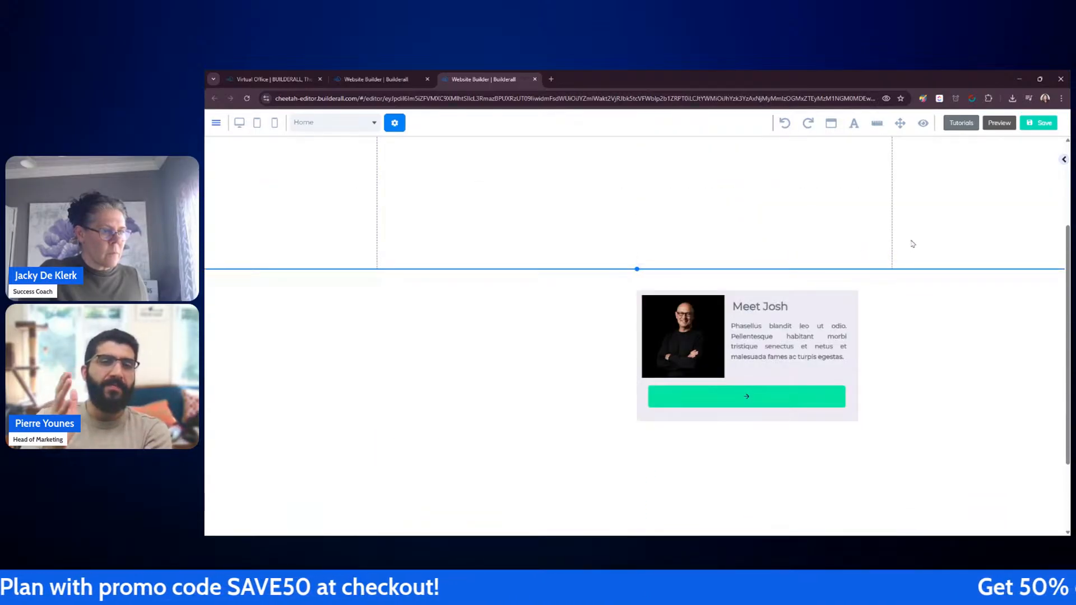
scroll(914, 244, "up", 3)
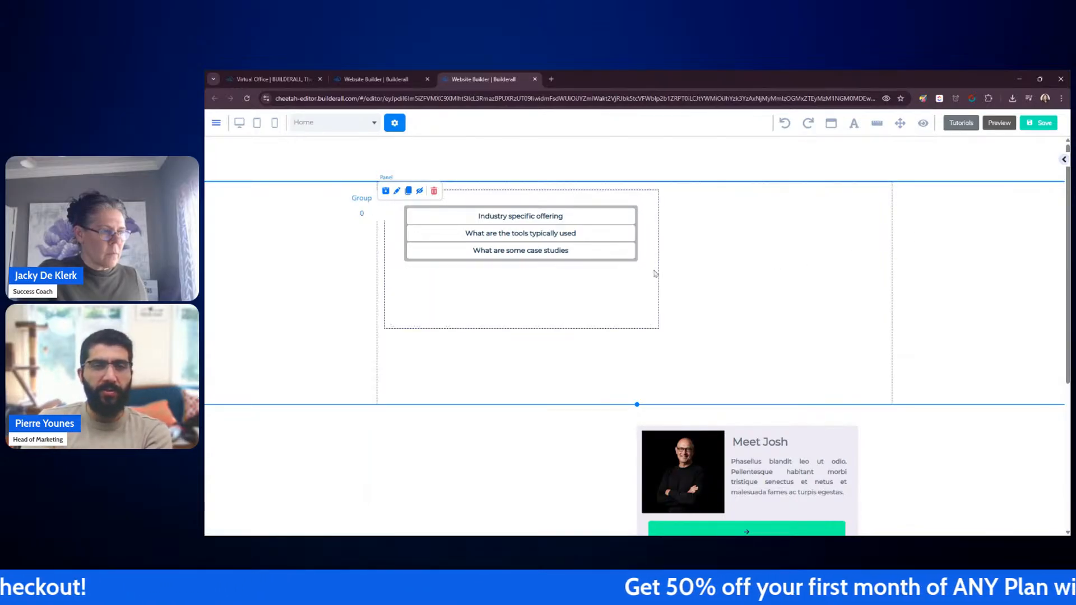
Step: Move the accordion group out of the rotation banner to below the section
left_click(659, 279)
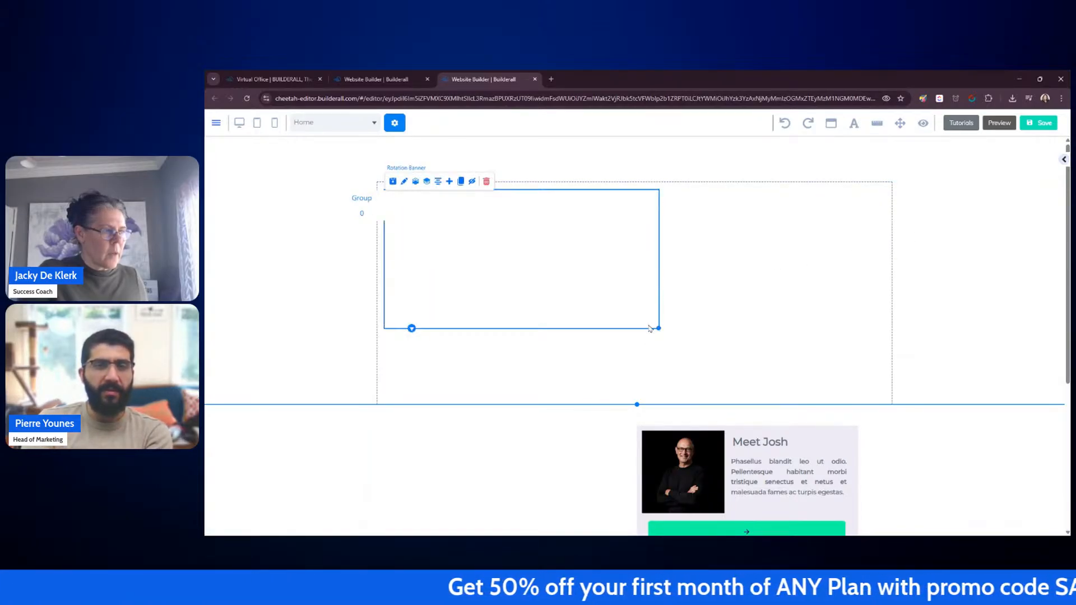
left_click(579, 259)
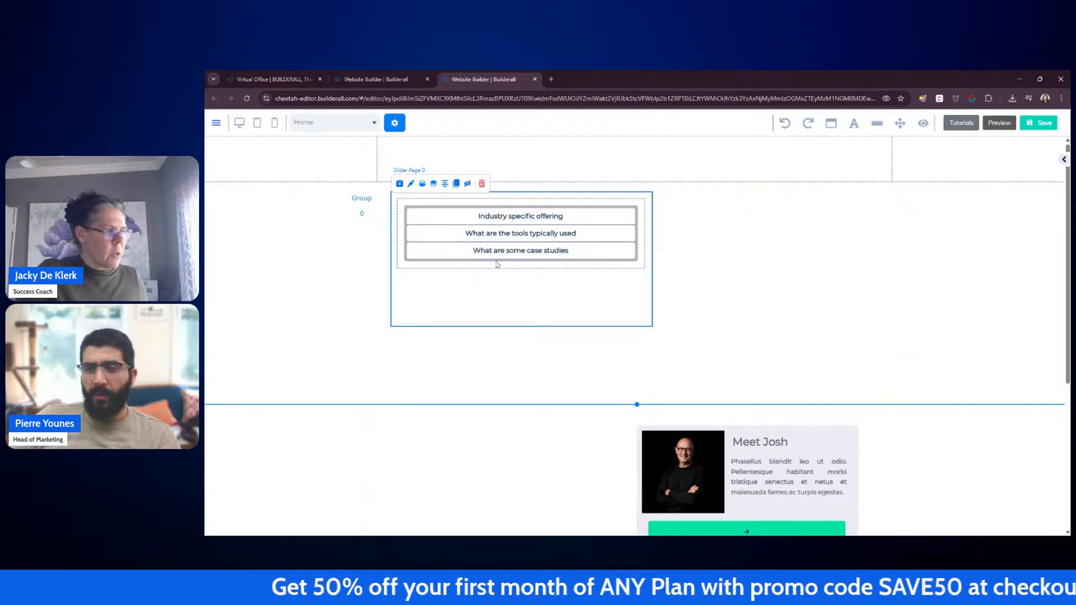
left_click_drag(499, 269, 482, 497)
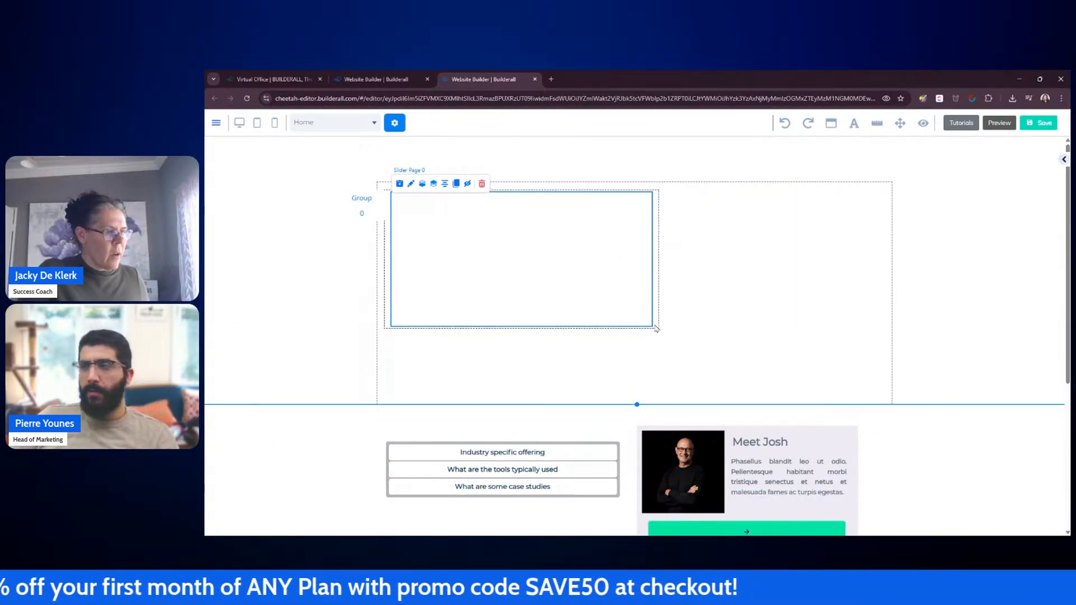
Step: Enlarge the rotation banner to span roughly the full section width and height
left_click(659, 329)
left_click_drag(659, 329, 885, 395)
scroll(898, 351, "down", 3)
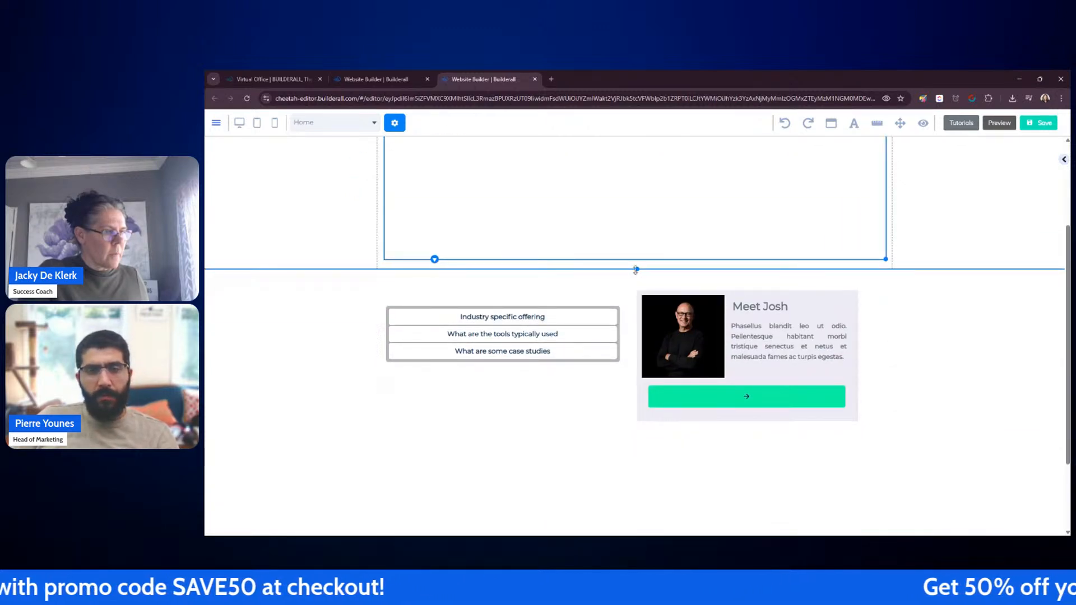
left_click_drag(638, 283, 639, 360)
scroll(954, 272, "up", 3)
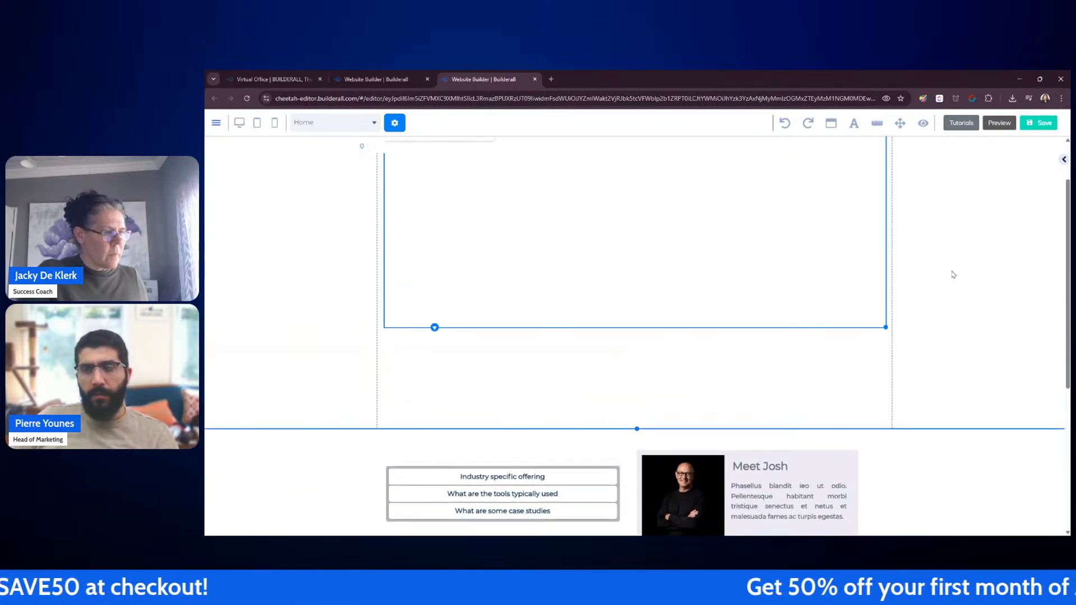
left_click_drag(886, 394, 995, 475)
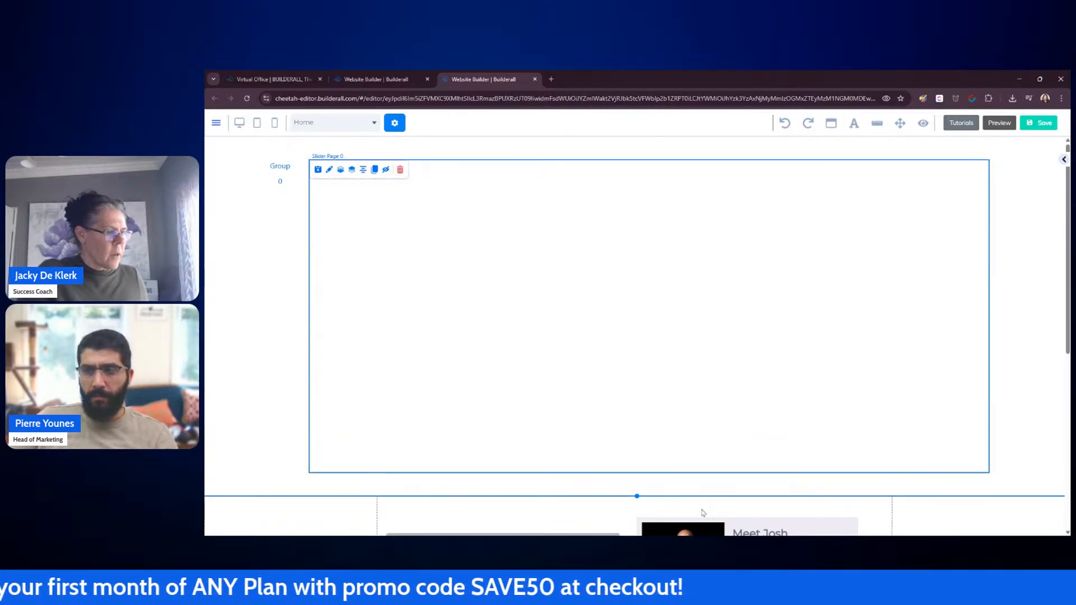
Step: Try to drag the accordion group up into the enlarged rotation banner
scroll(323, 223, "down", 2)
scroll(322, 222, "up", 2)
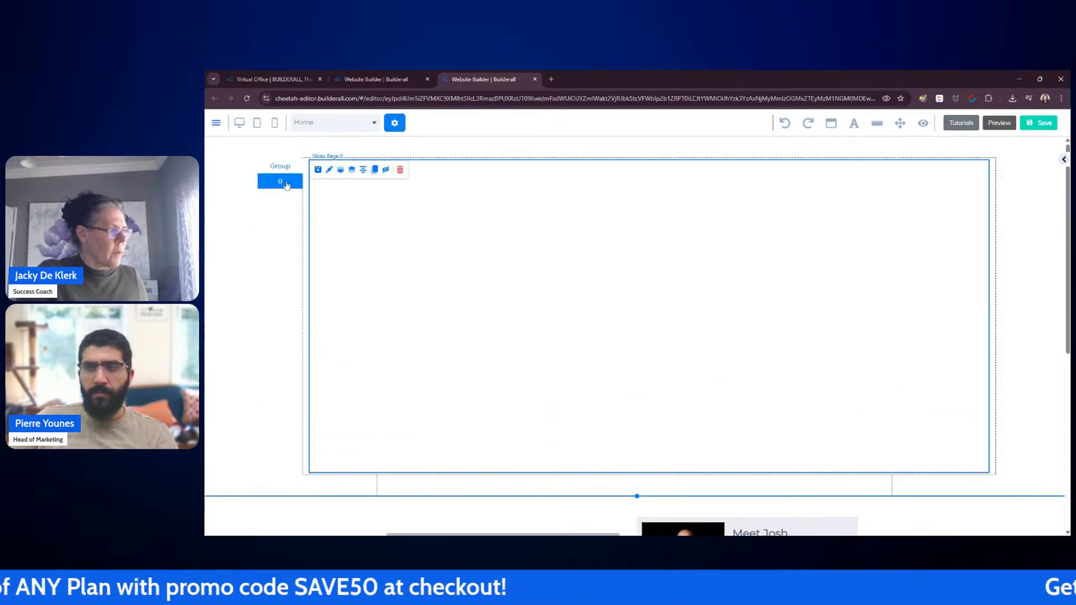
scroll(280, 236, "down", 3)
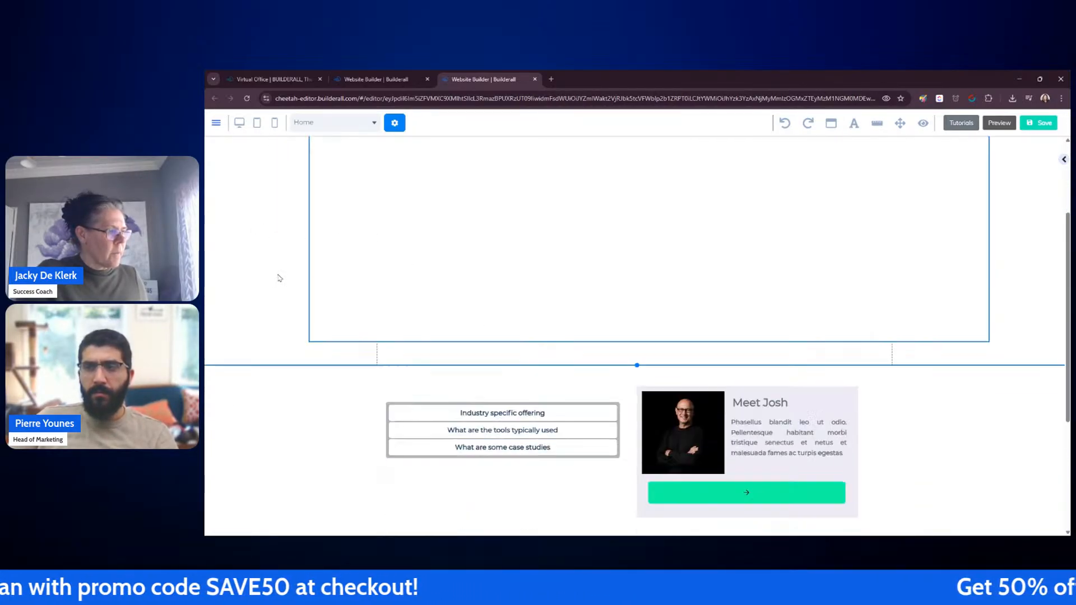
left_click(446, 416)
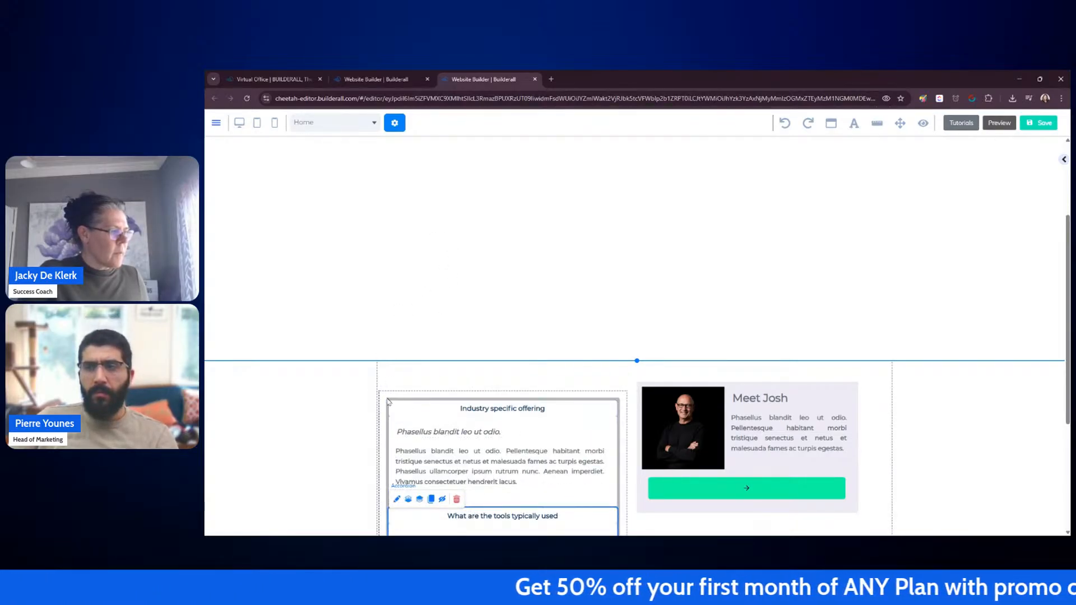
left_click_drag(391, 402, 582, 210)
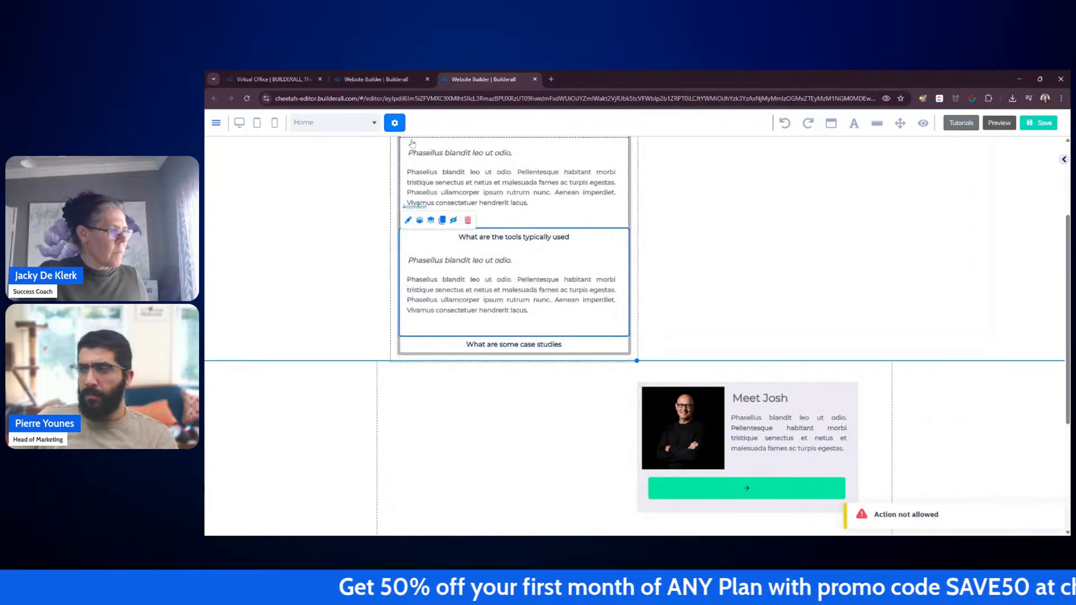
Step: Drag the accordion group up to the top of the banner area and expand its case studies item
scroll(766, 230, "up", 3)
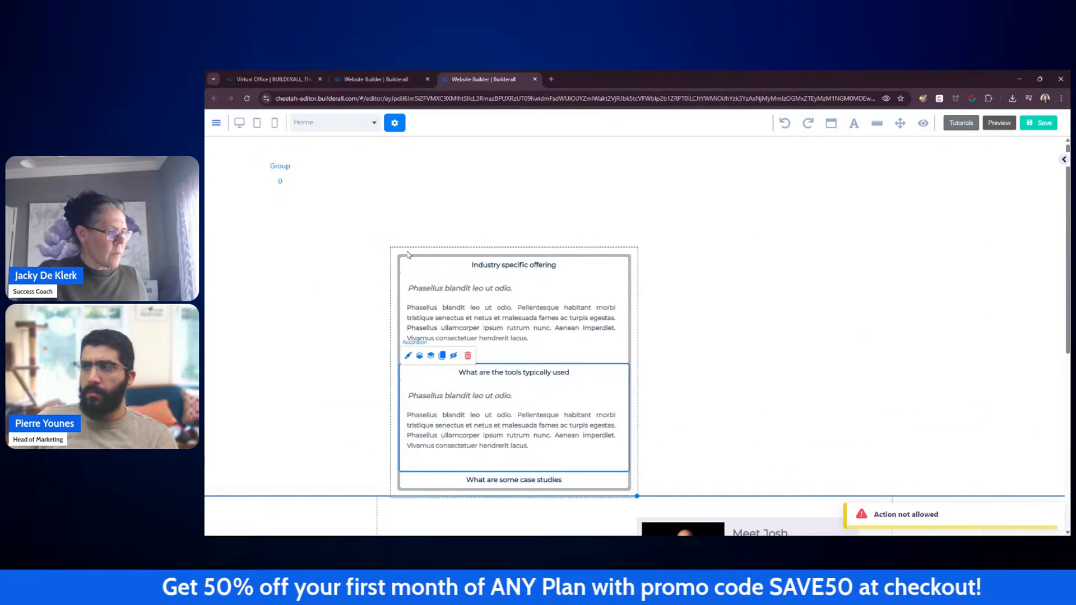
left_click_drag(394, 254, 392, 178)
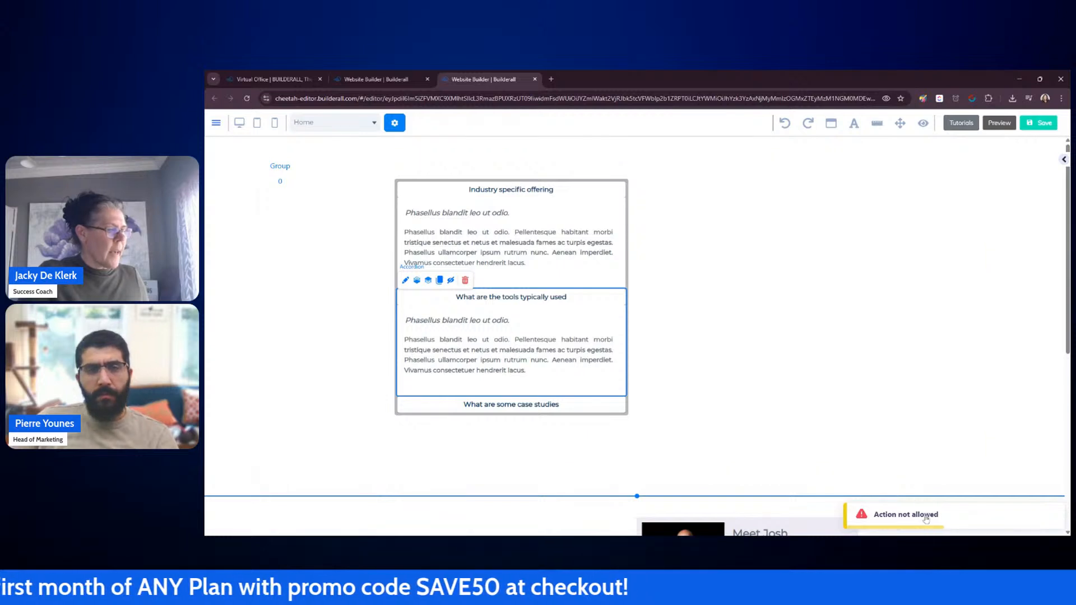
left_click(552, 406)
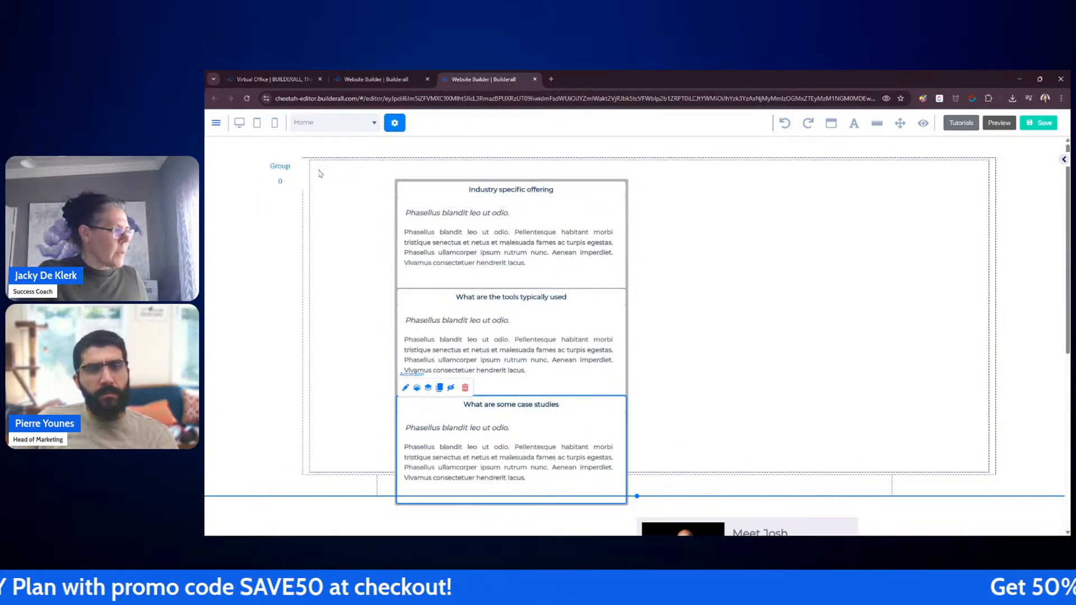
left_click_drag(394, 184, 391, 169)
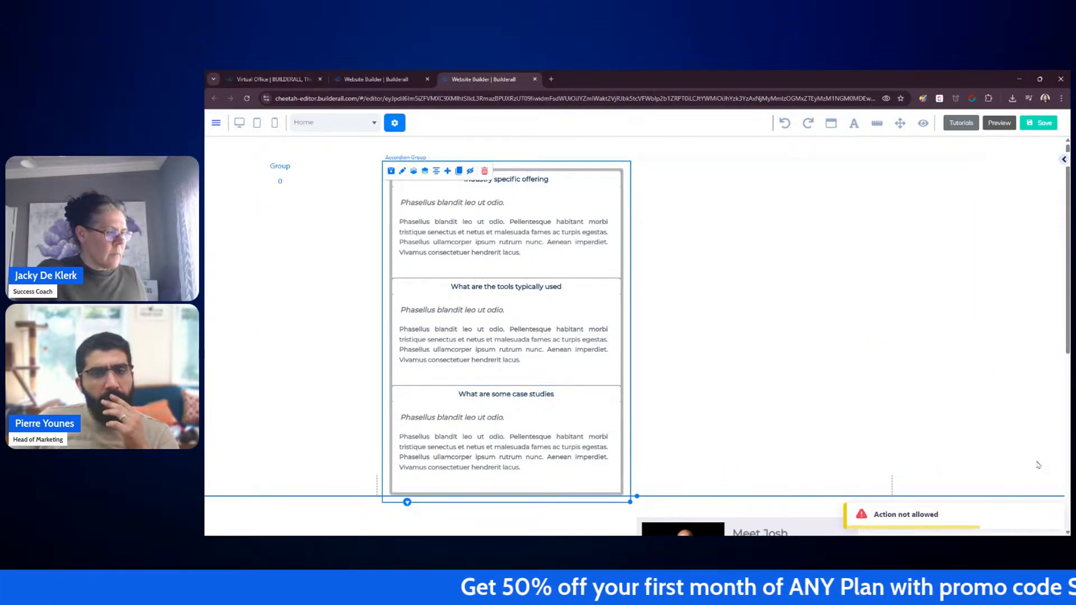
scroll(840, 437, "down", 2)
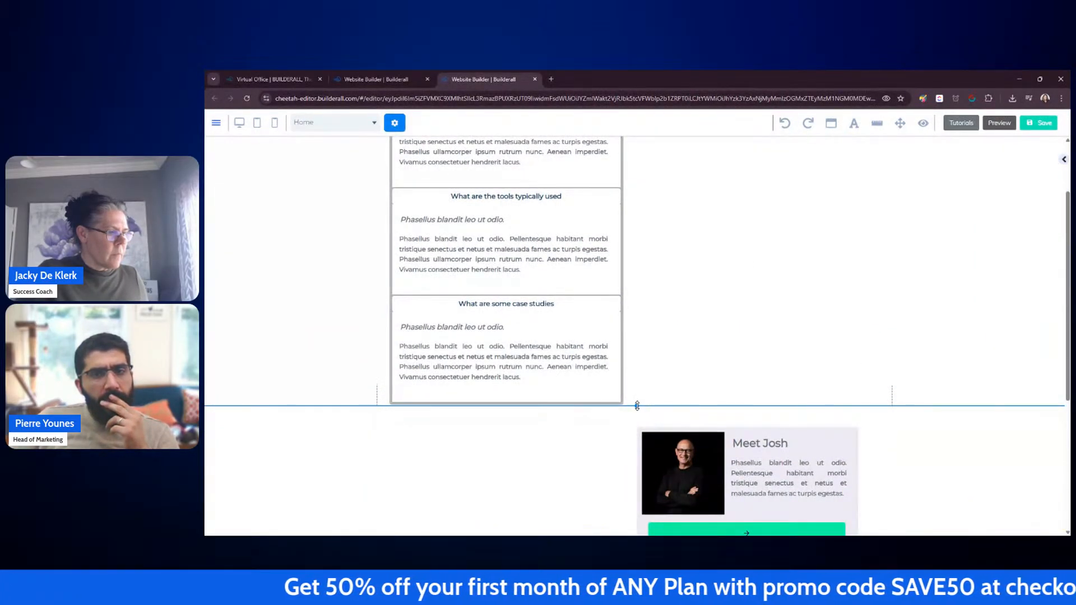
Step: Extend the section's bottom edge and stretch the rotation banner down to match
left_click_drag(637, 406, 637, 437)
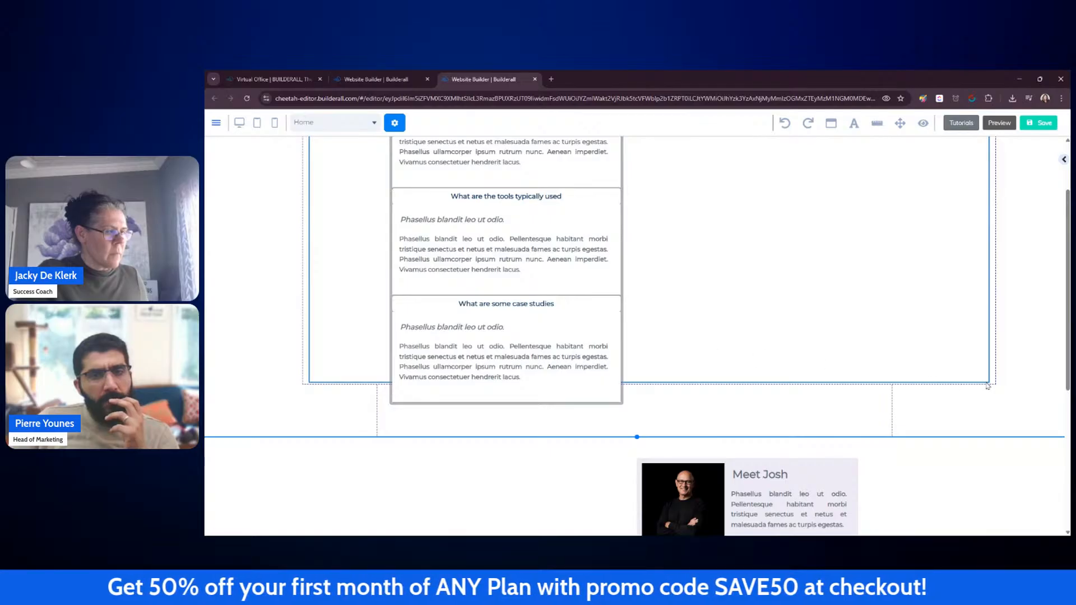
left_click_drag(988, 386, 989, 427)
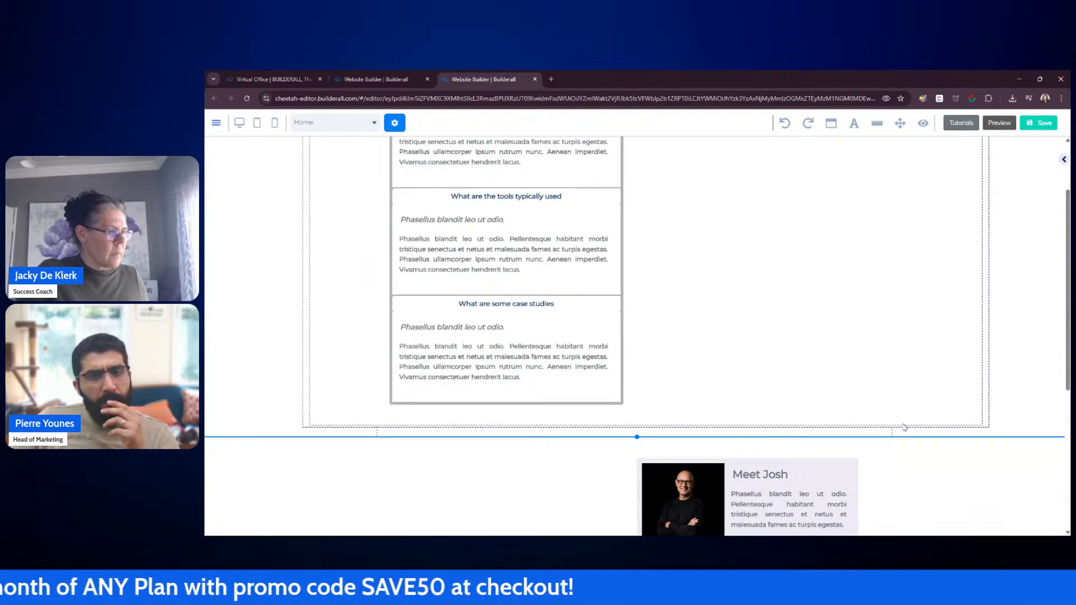
Step: Move the Meet Josh box up into the rotation banner beside the accordion
scroll(704, 389, "up", 1)
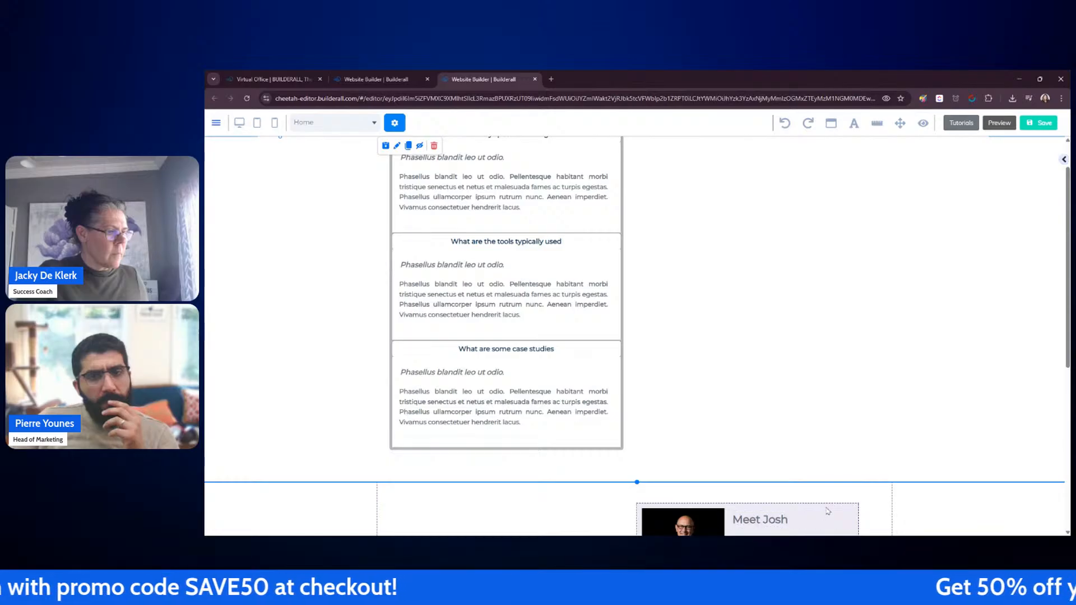
left_click_drag(827, 513, 852, 167)
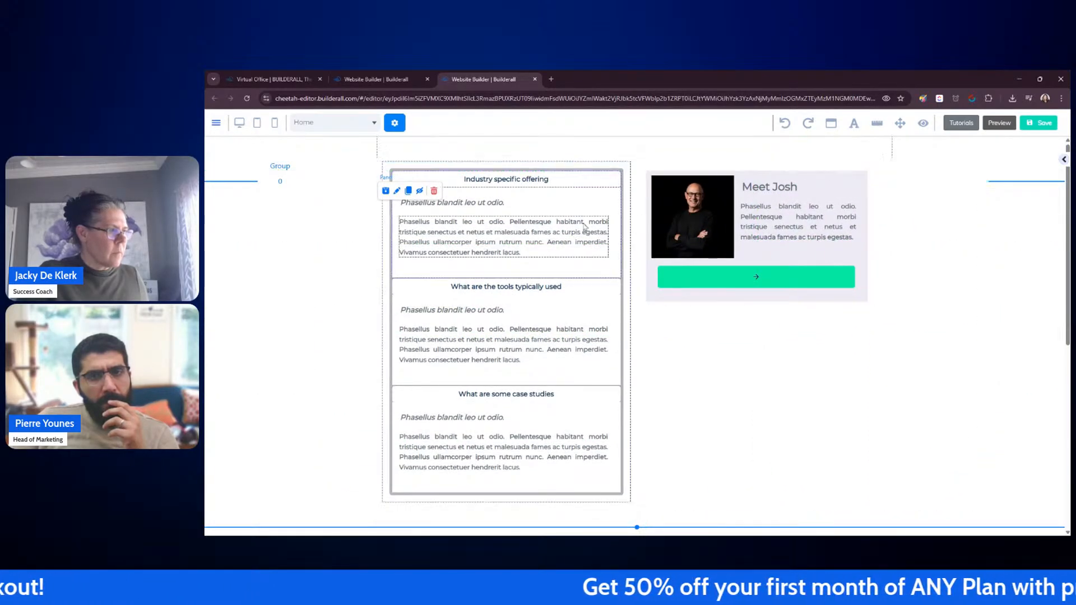
Step: Collapse all three accordion items so only their titles show
left_click(550, 180)
left_click(545, 196)
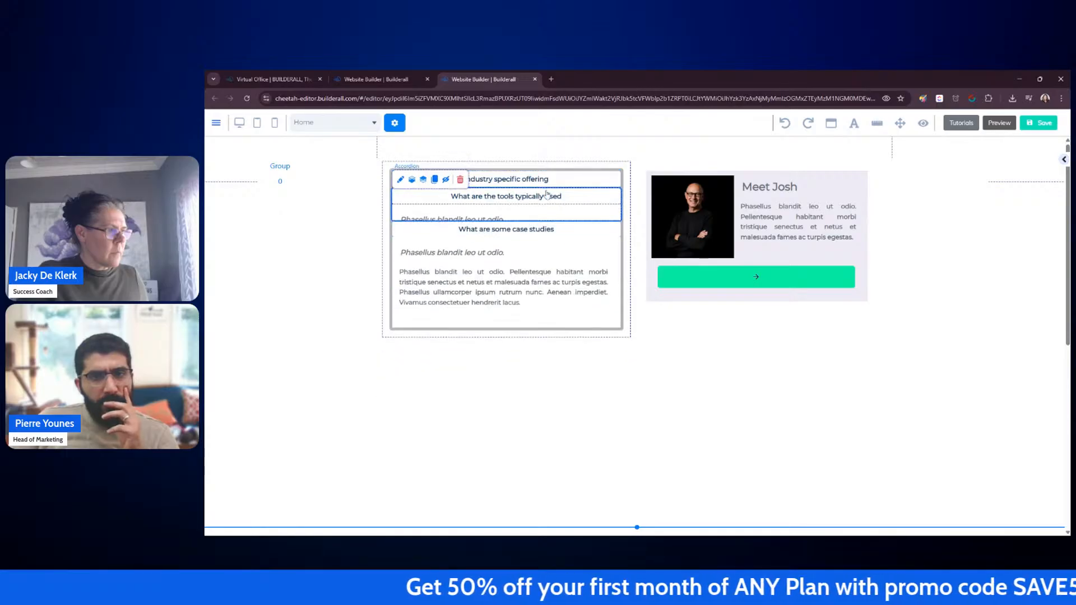
left_click(545, 213)
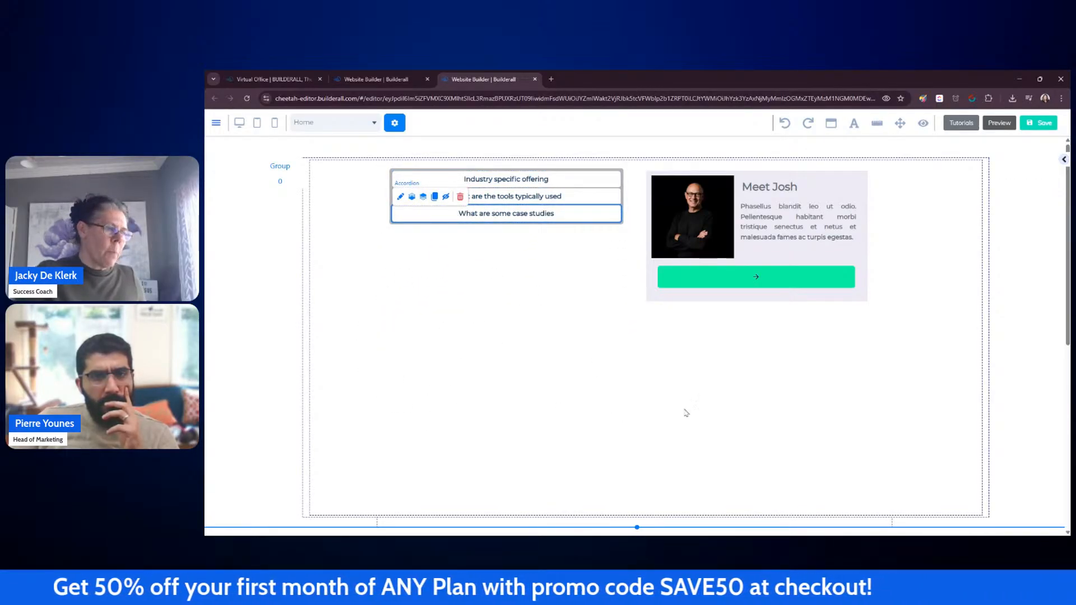
left_click(1009, 375)
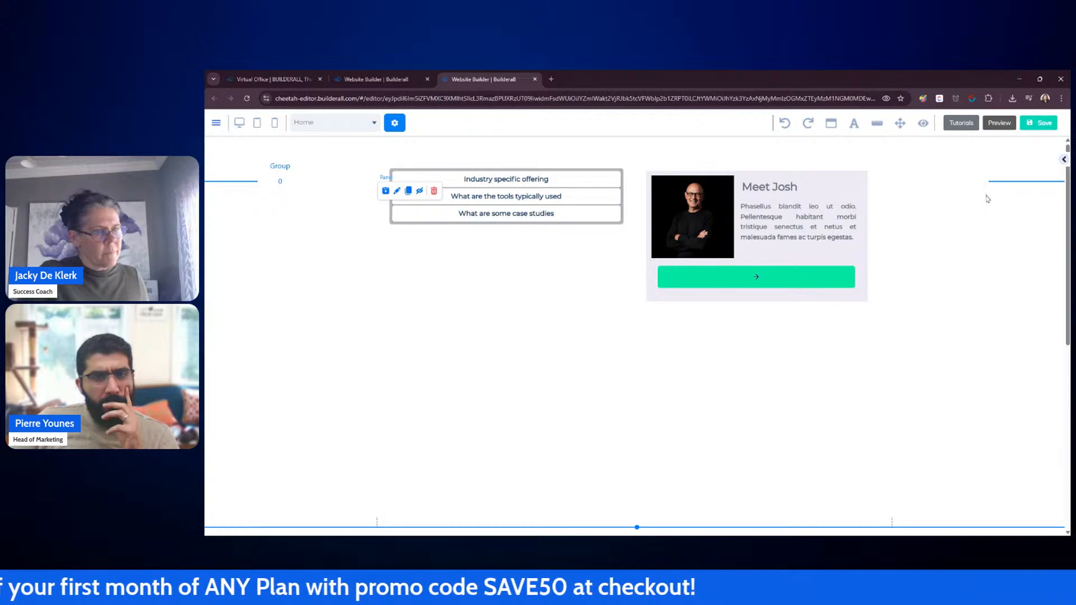
Step: Shift the rotation banner down slightly and drag the accordion group down into its slide
left_click_drag(988, 175, 988, 199)
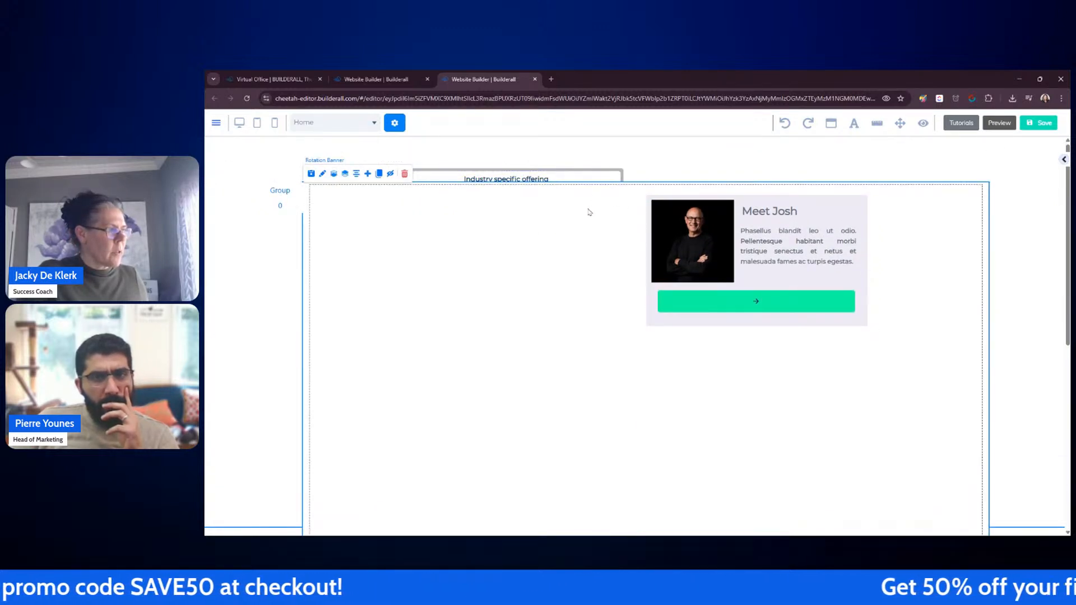
left_click(280, 205)
left_click_drag(463, 170, 464, 204)
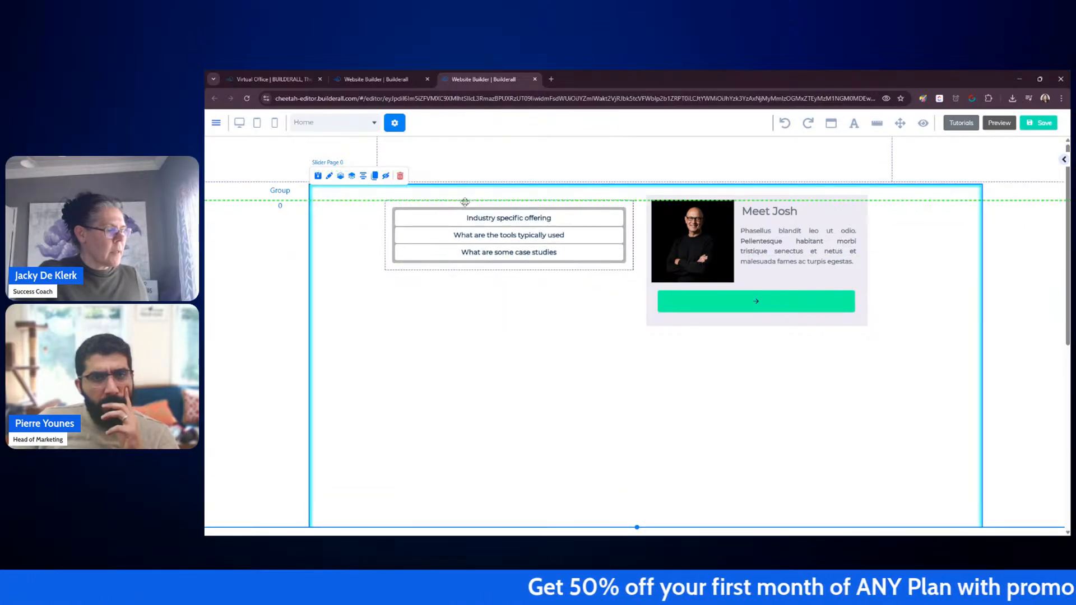
Step: Expand each accordion item in turn in the editor, then collapse them all again
left_click(488, 219)
left_click(507, 325)
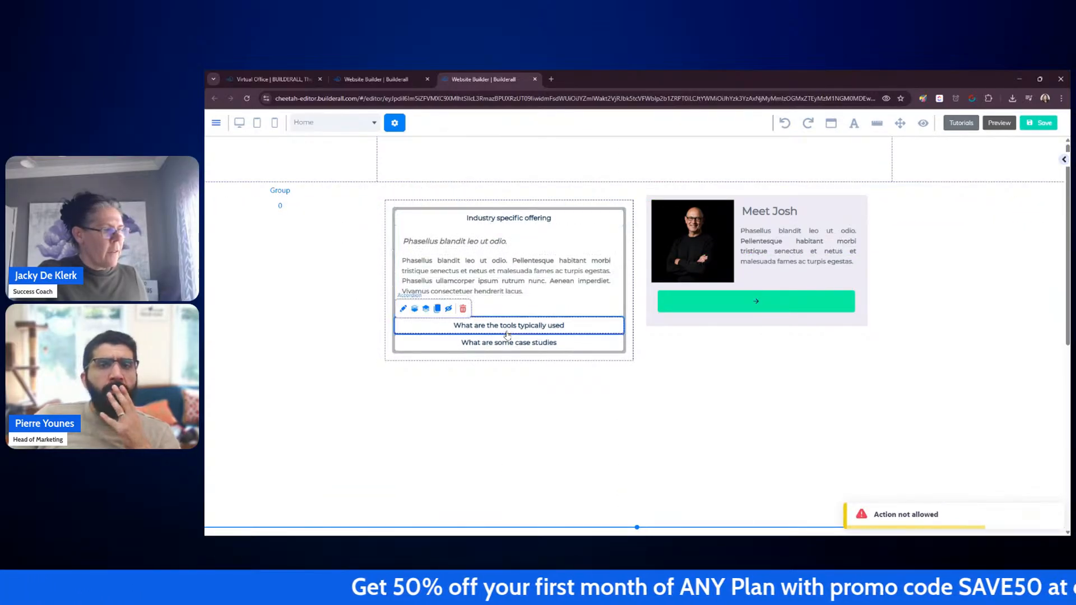
left_click(561, 432)
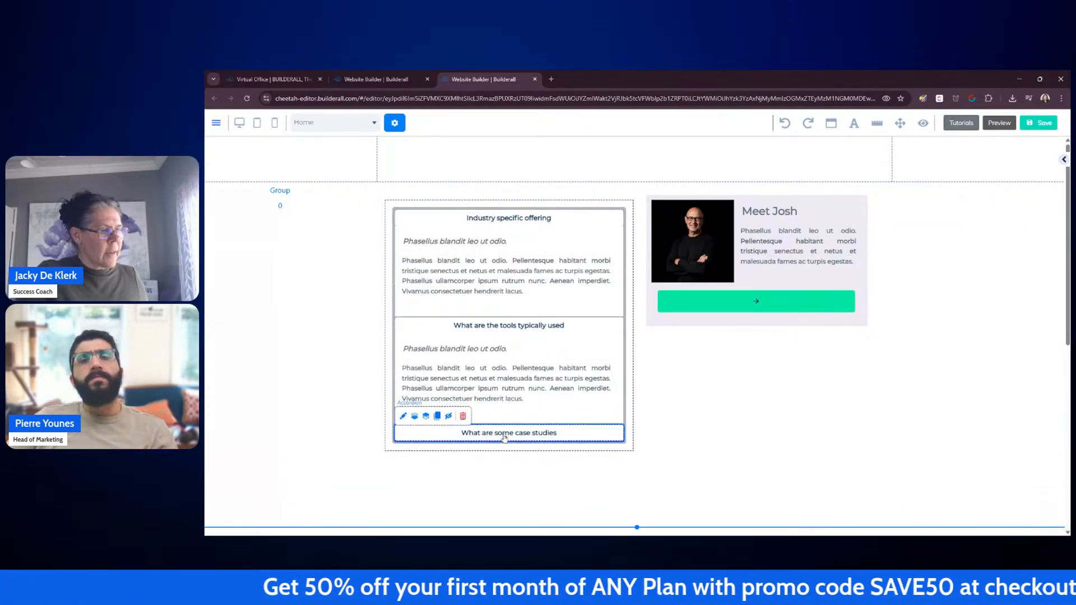
left_click(555, 434)
left_click(566, 331)
left_click(567, 220)
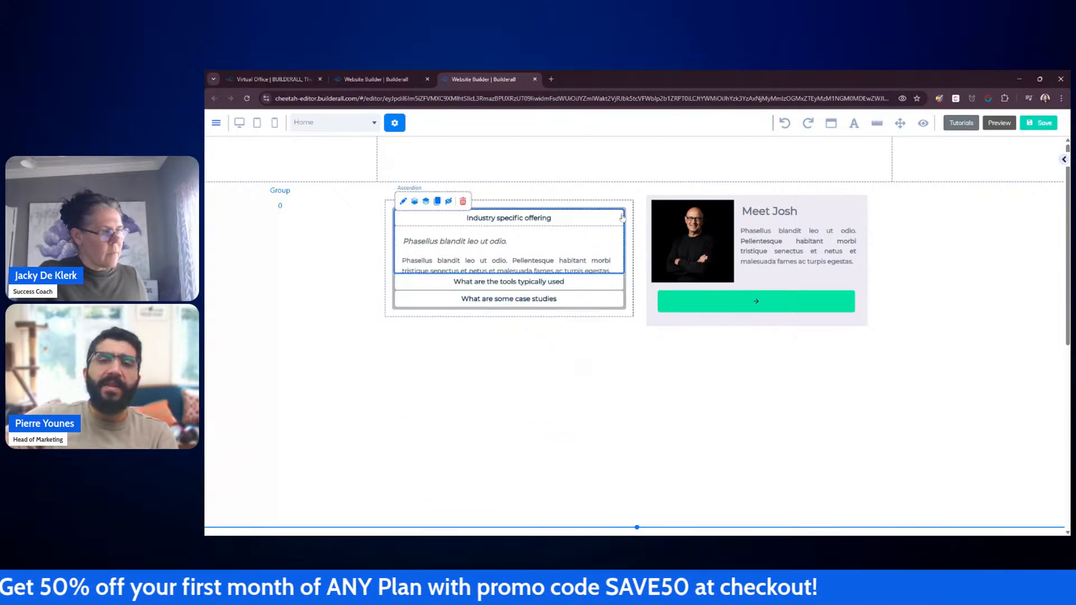
left_click(1029, 306)
Step: Save the page and choose to publish the website
scroll(1029, 306, "down", 2)
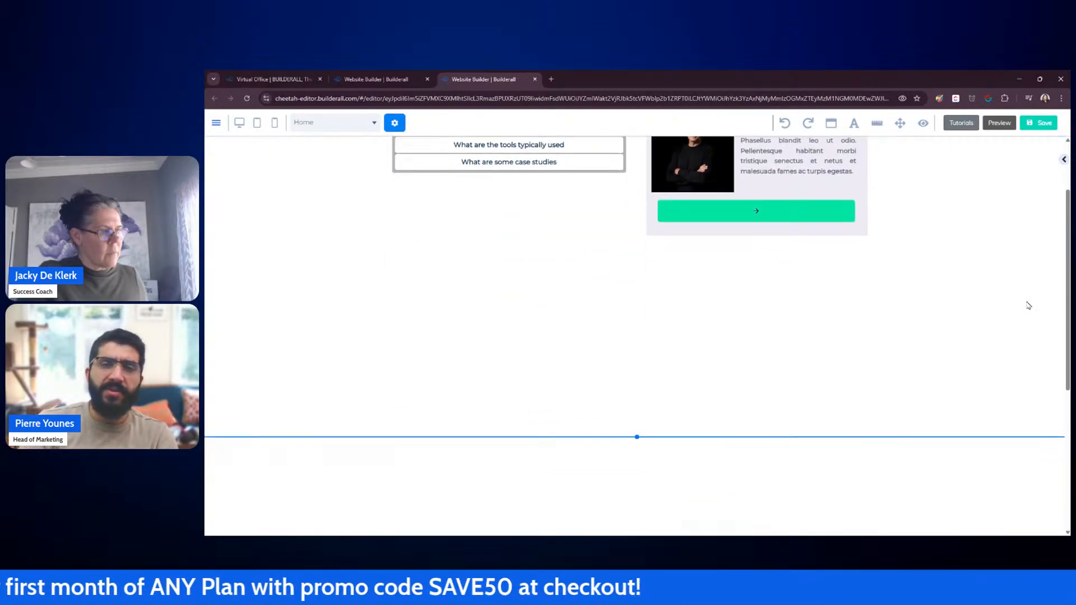
scroll(1028, 305, "up", 1)
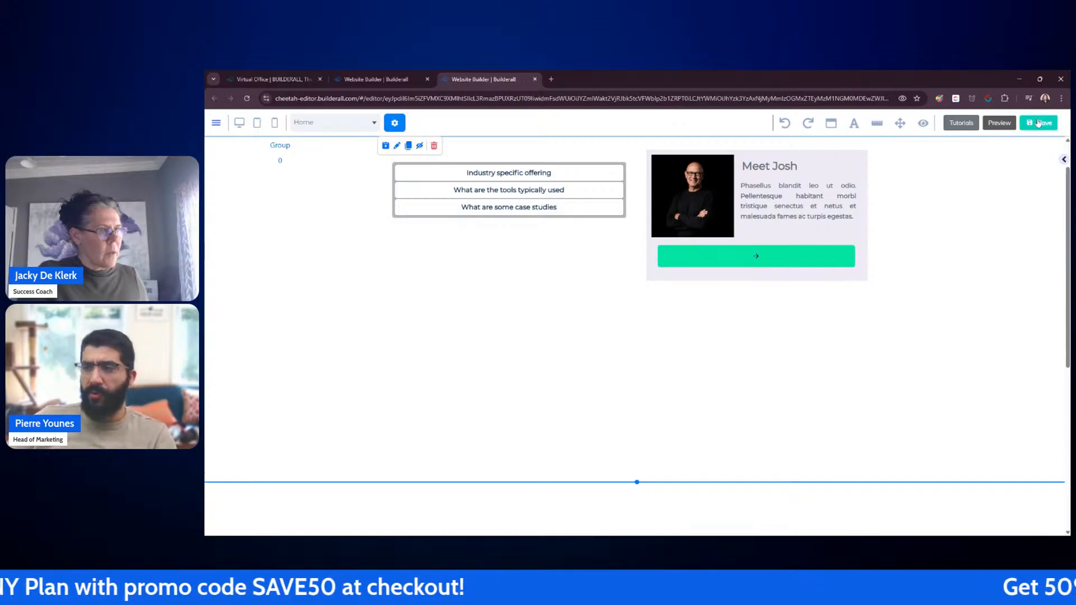
left_click(1038, 124)
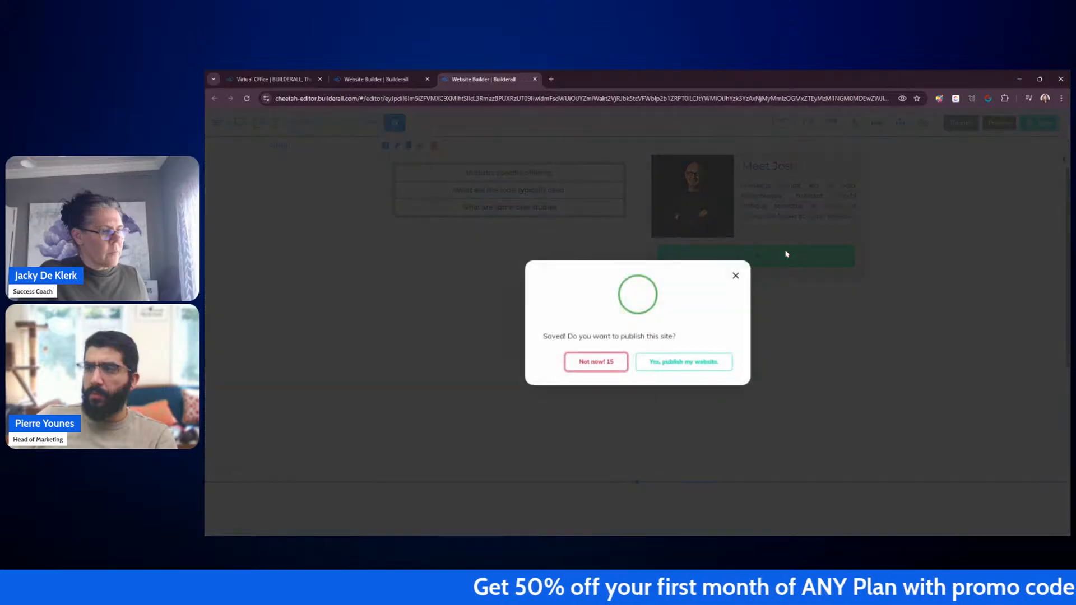
left_click(674, 365)
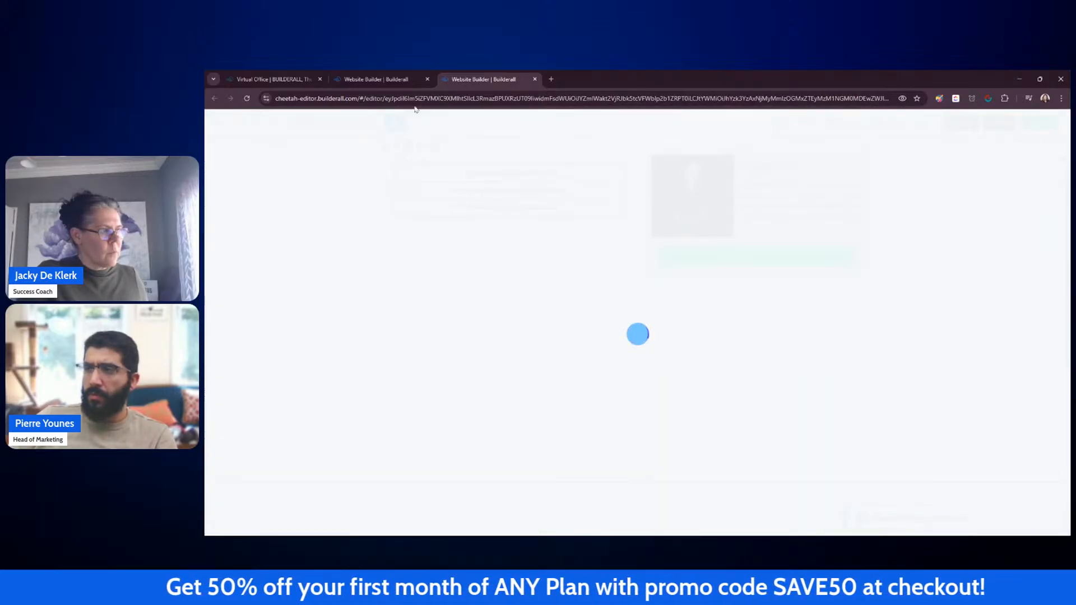
Step: Open the published My Cheetah website from the builder dashboard to view it
left_click(408, 79)
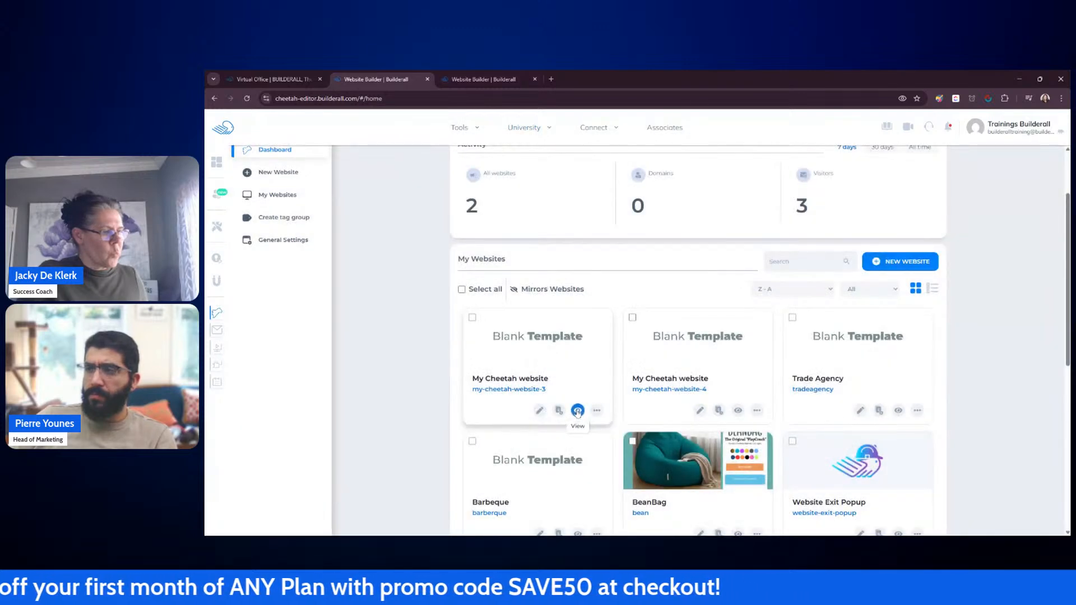
left_click(578, 411)
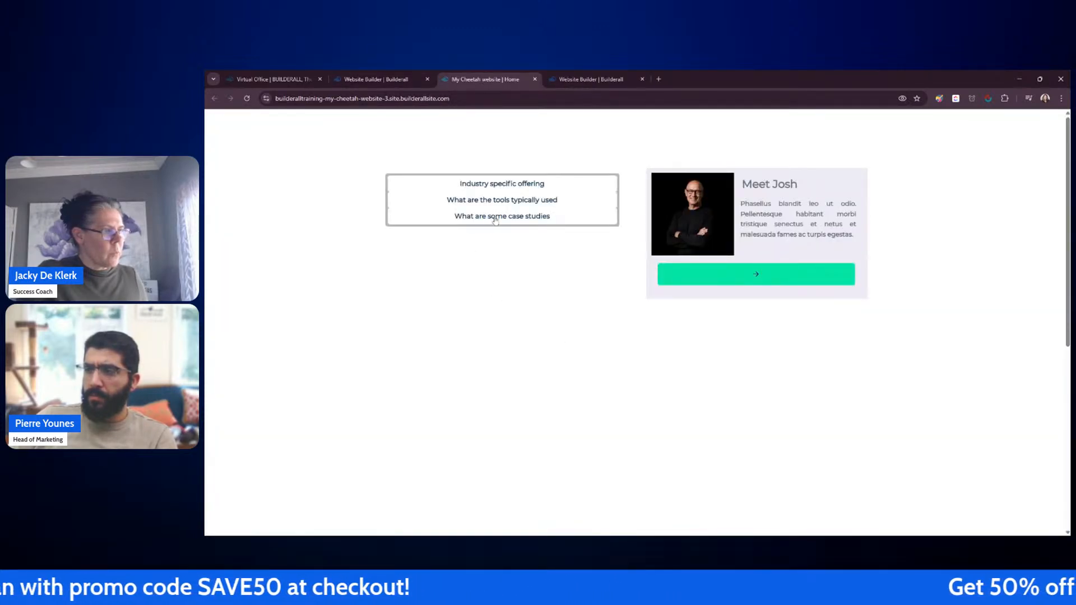
Step: Test opening and closing each accordion item on the live site
left_click(496, 218)
left_click(505, 185)
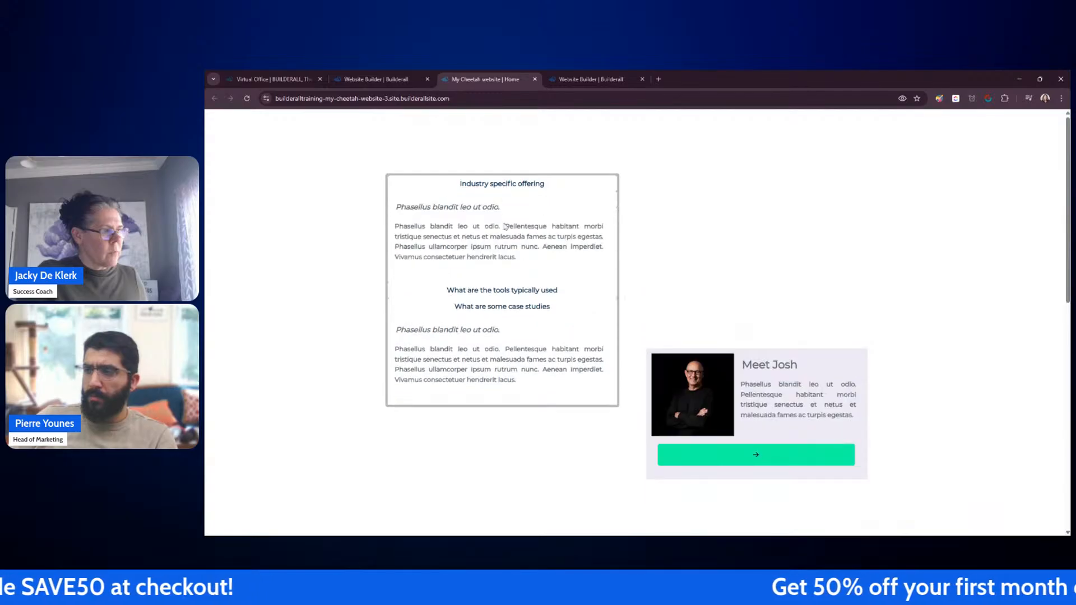
left_click(510, 289)
left_click(511, 290)
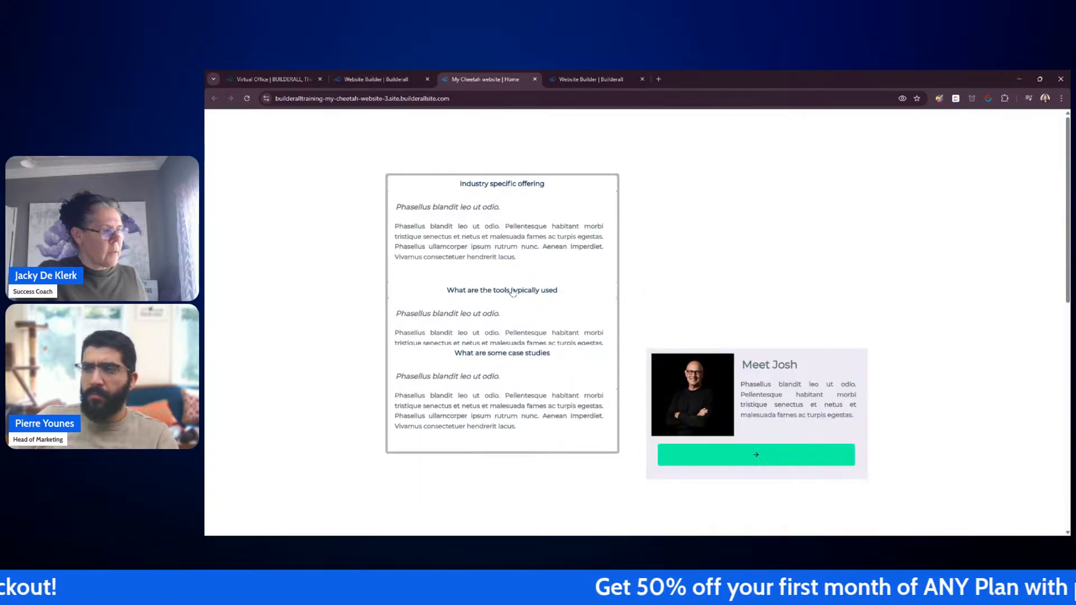
left_click(509, 185)
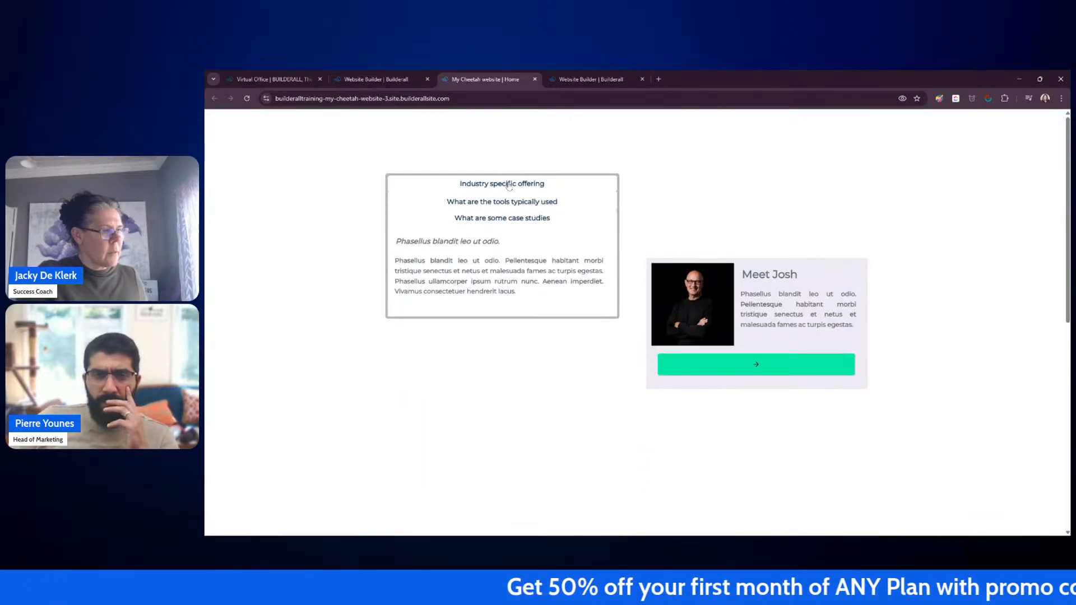
left_click(522, 217)
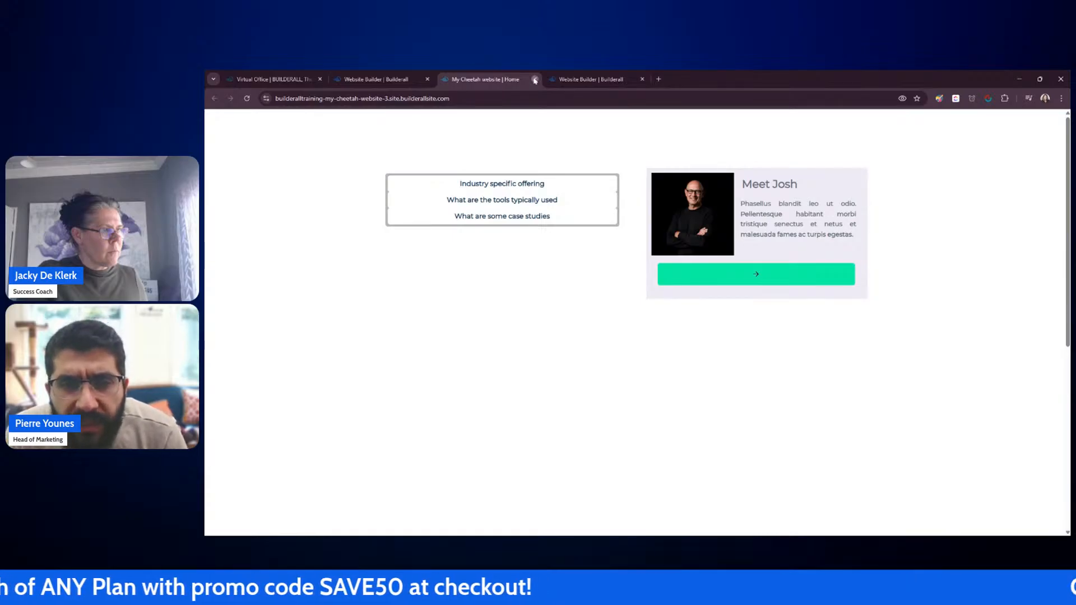
left_click(528, 183)
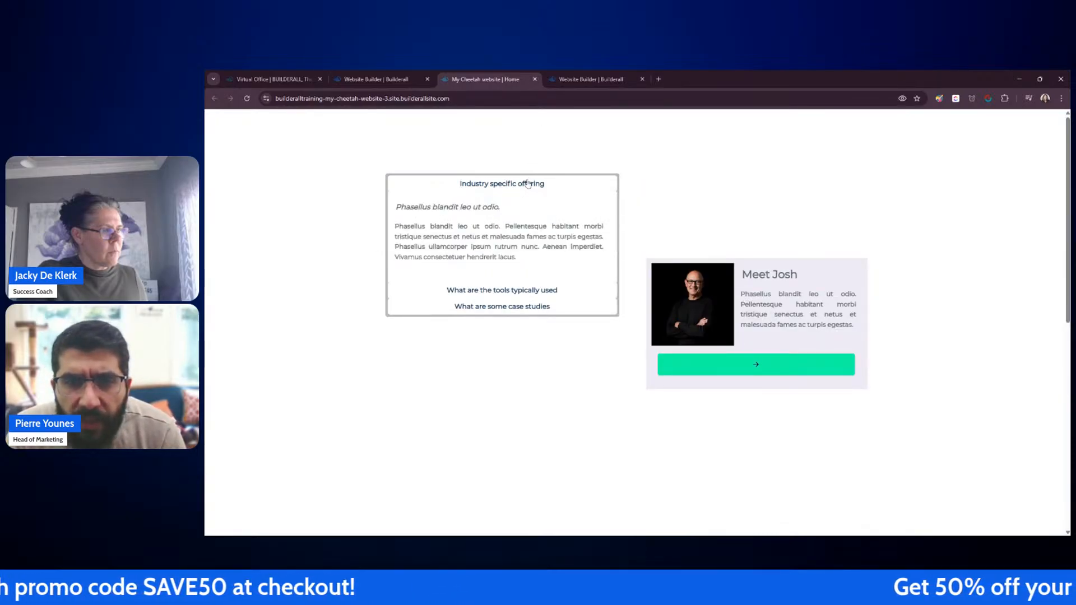
left_click(543, 291)
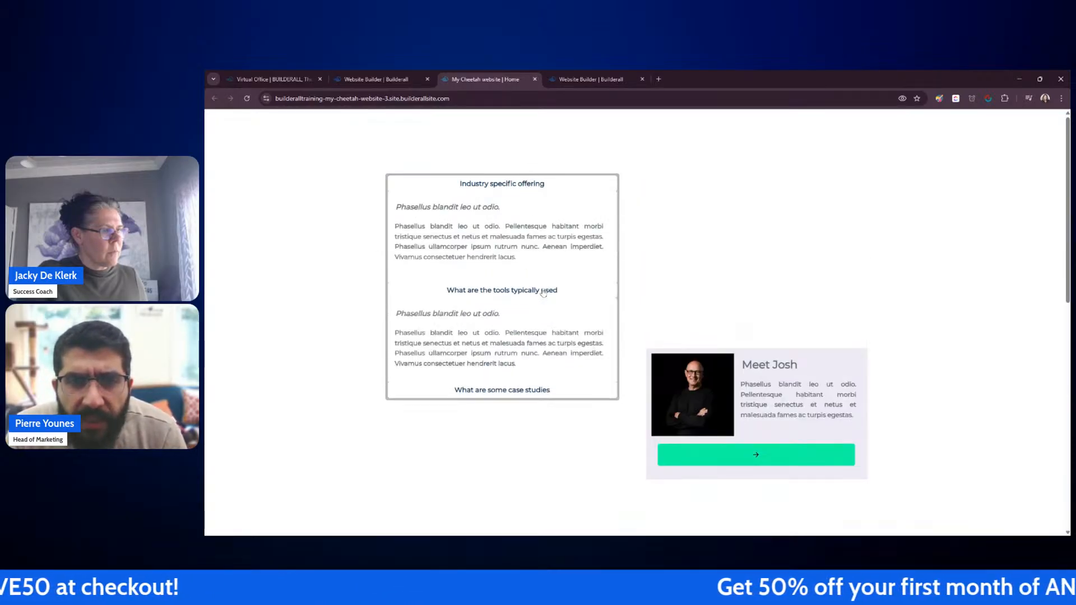
left_click(549, 185)
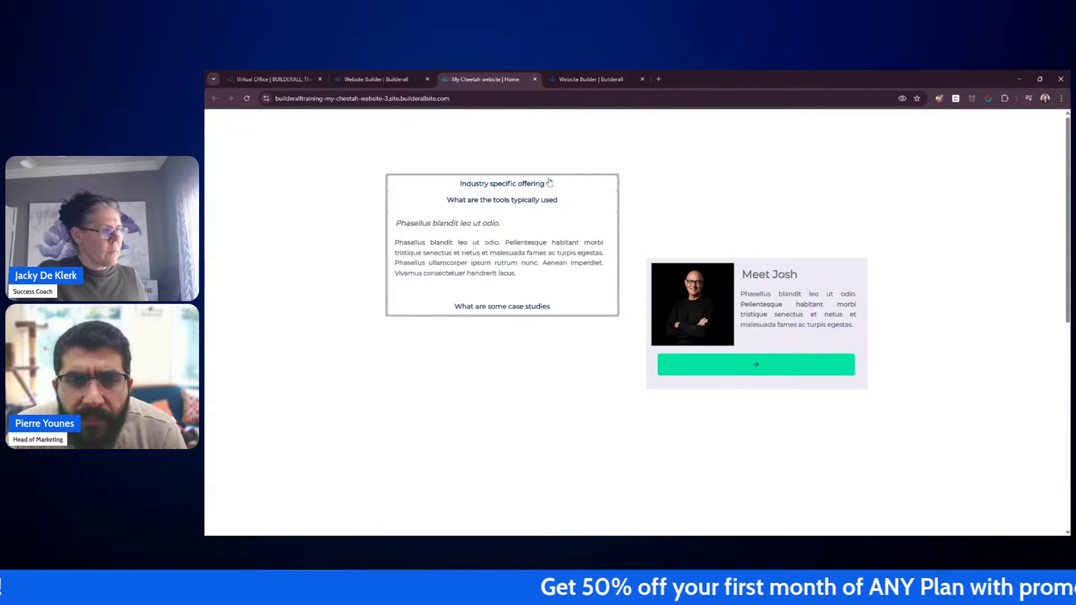
left_click(514, 202)
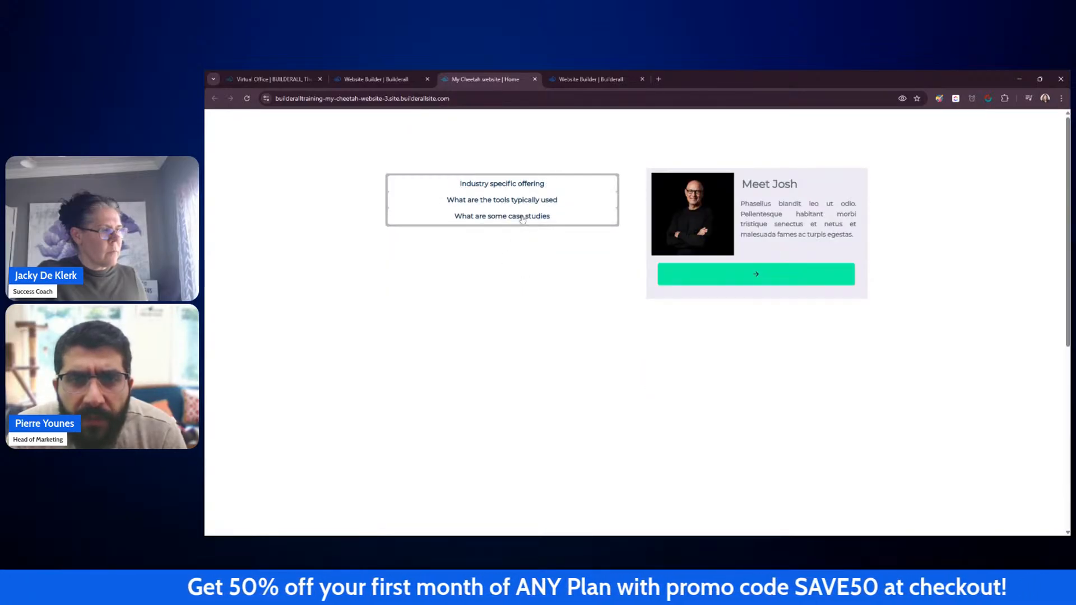
left_click(522, 218)
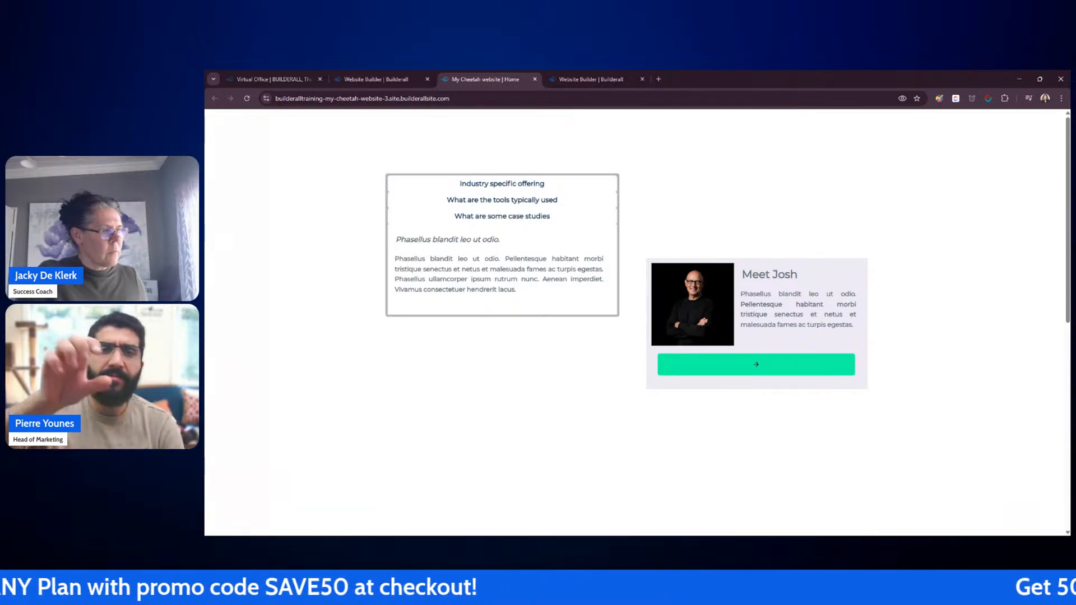
left_click(530, 208)
left_click(534, 201)
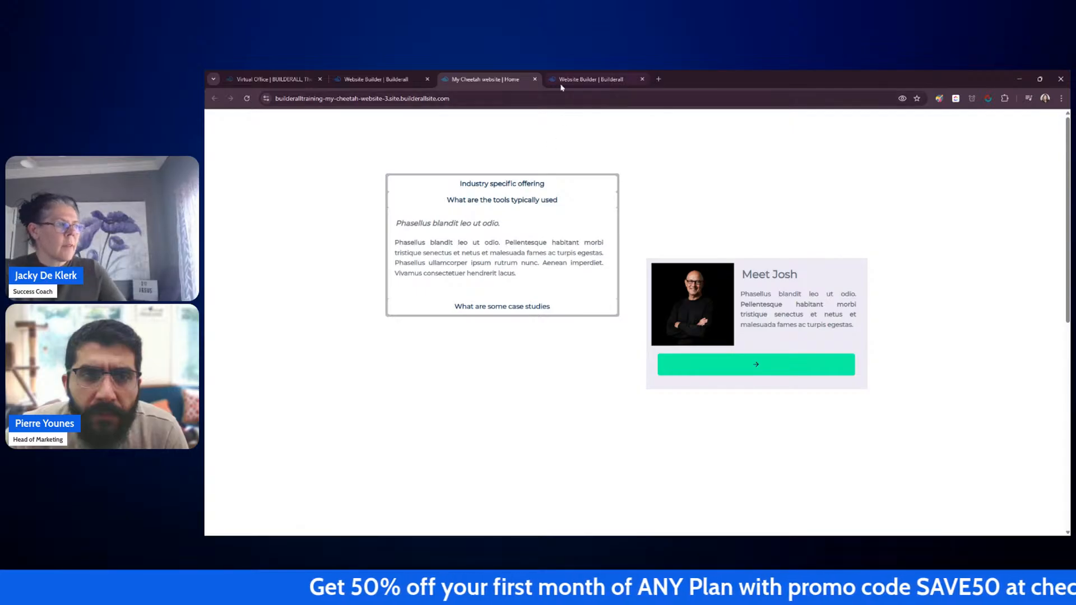
Step: Close the live site tab, return to the editor and expand the accordion's first item
left_click(535, 79)
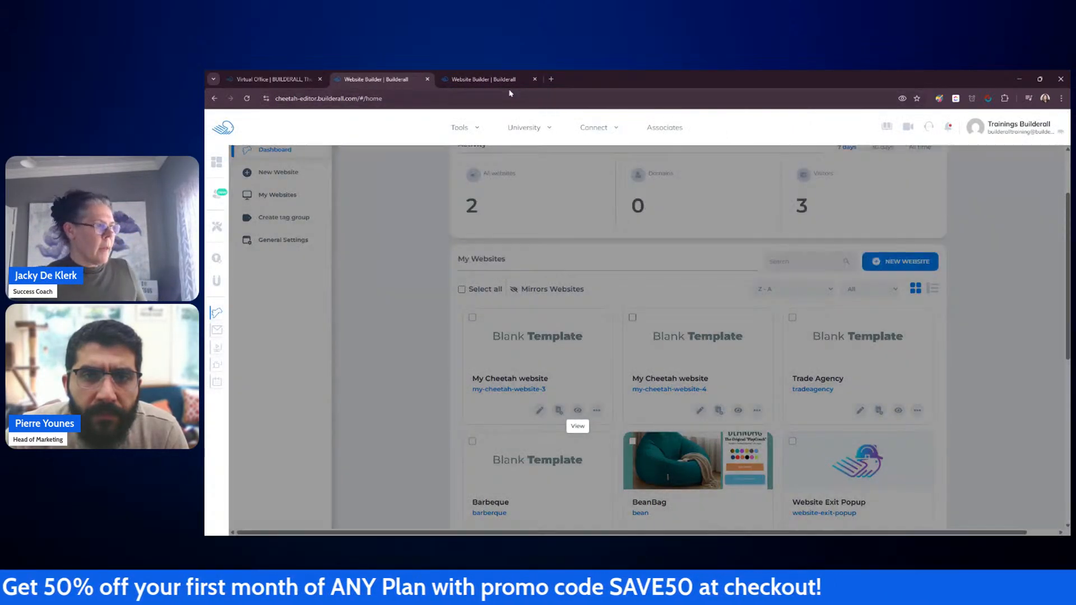
left_click(504, 79)
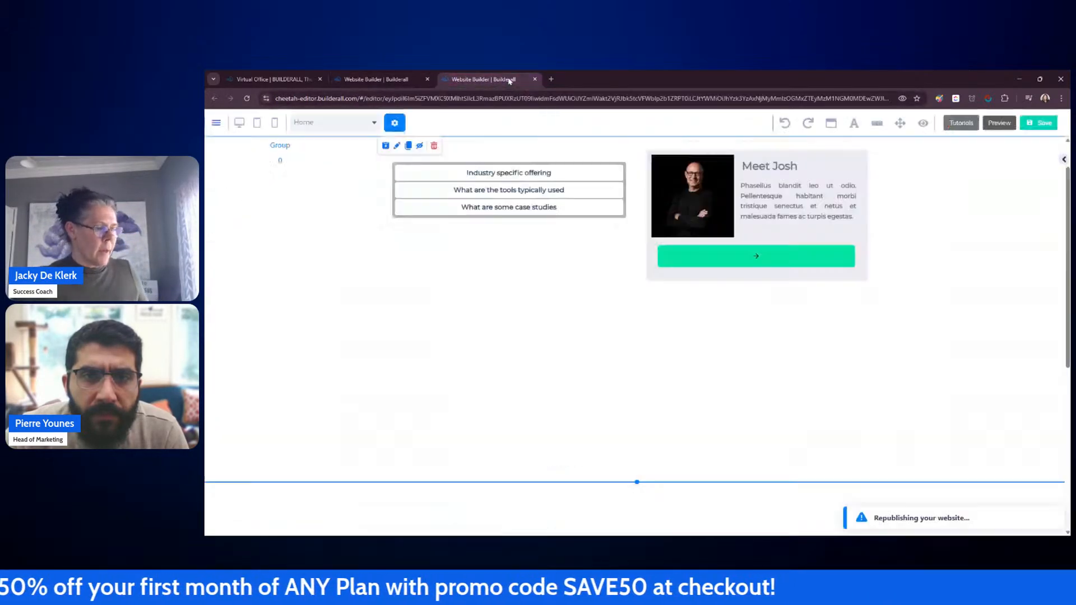
left_click(796, 413)
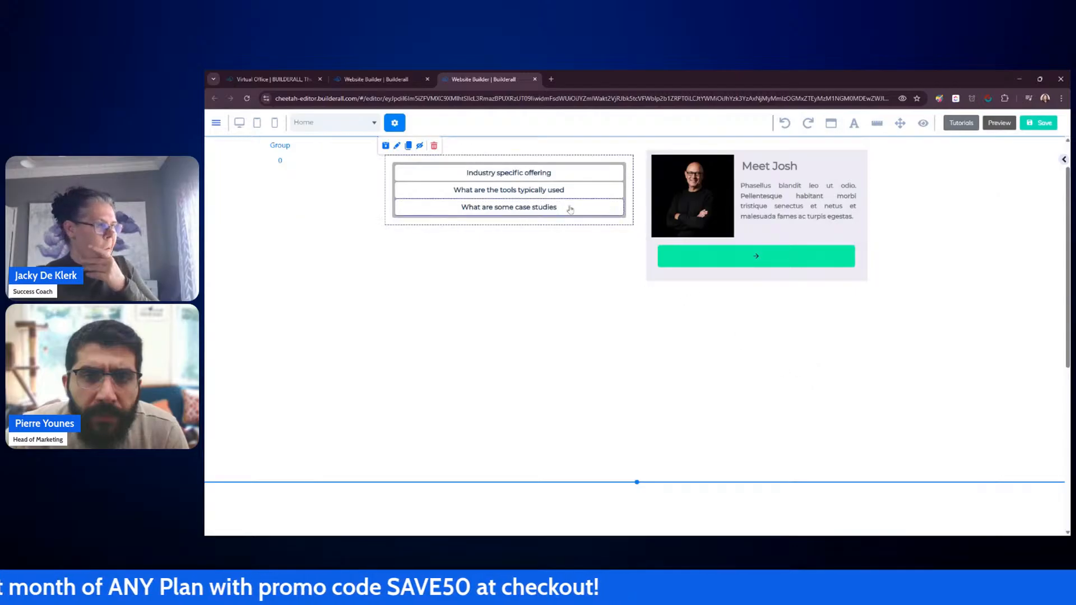
left_click(579, 175)
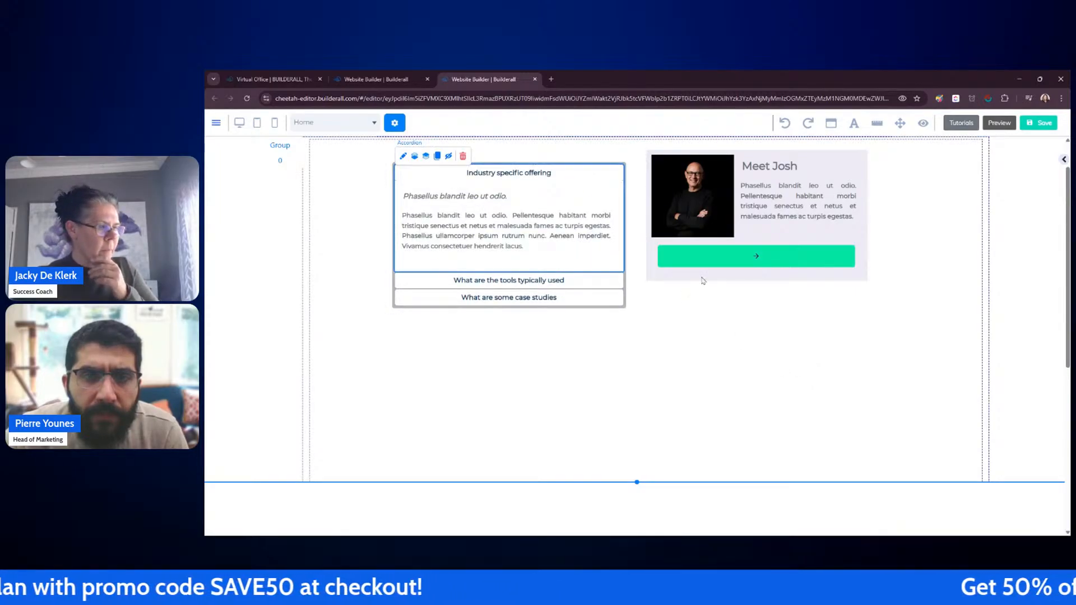
Step: Drag the Meet Josh box out of the rotation banner to lower in the section
left_click_drag(703, 280, 637, 507)
scroll(834, 360, "down", 4)
left_click_drag(780, 272, 729, 466)
scroll(723, 291, "up", 4)
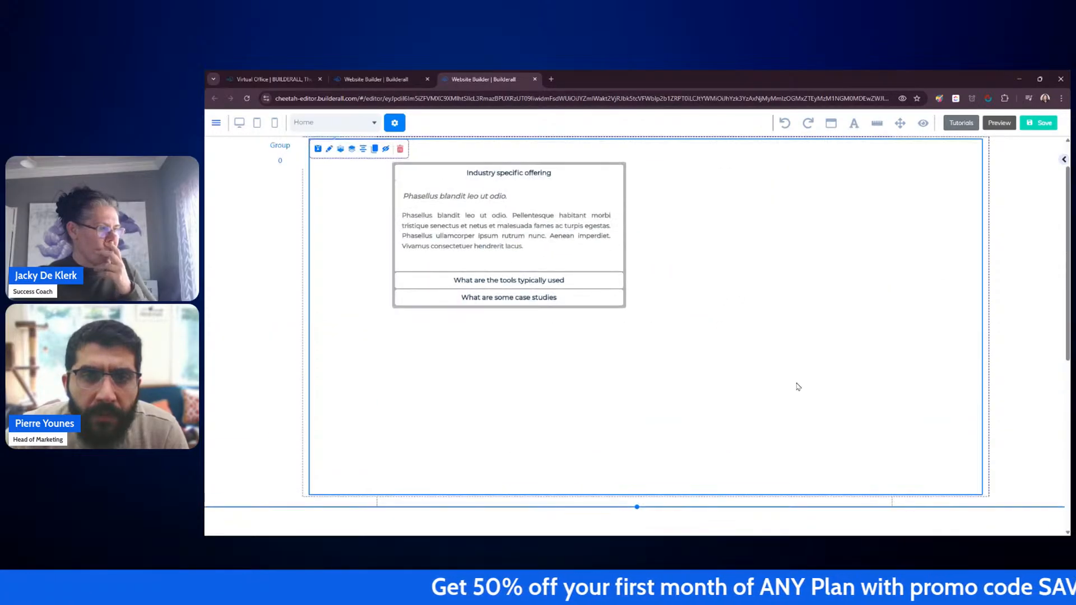
Step: Shrink the rotation banner and move it to the upper-left corner of the section
left_click_drag(979, 489, 938, 415)
left_click_drag(604, 158, 488, 364)
scroll(569, 310, "down", 4)
scroll(616, 280, "up", 4)
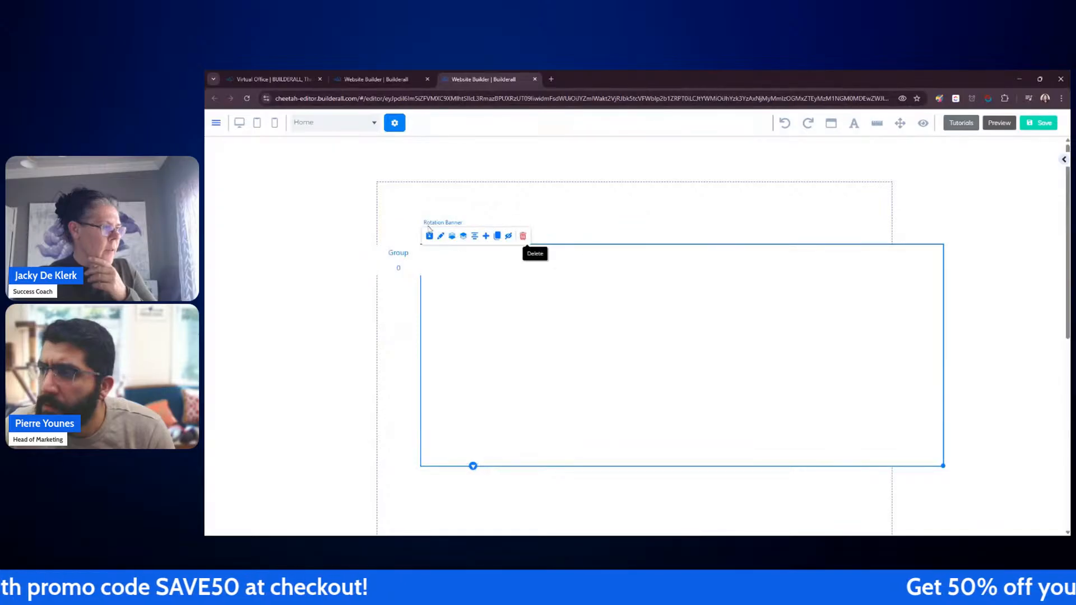
left_click_drag(400, 255, 358, 194)
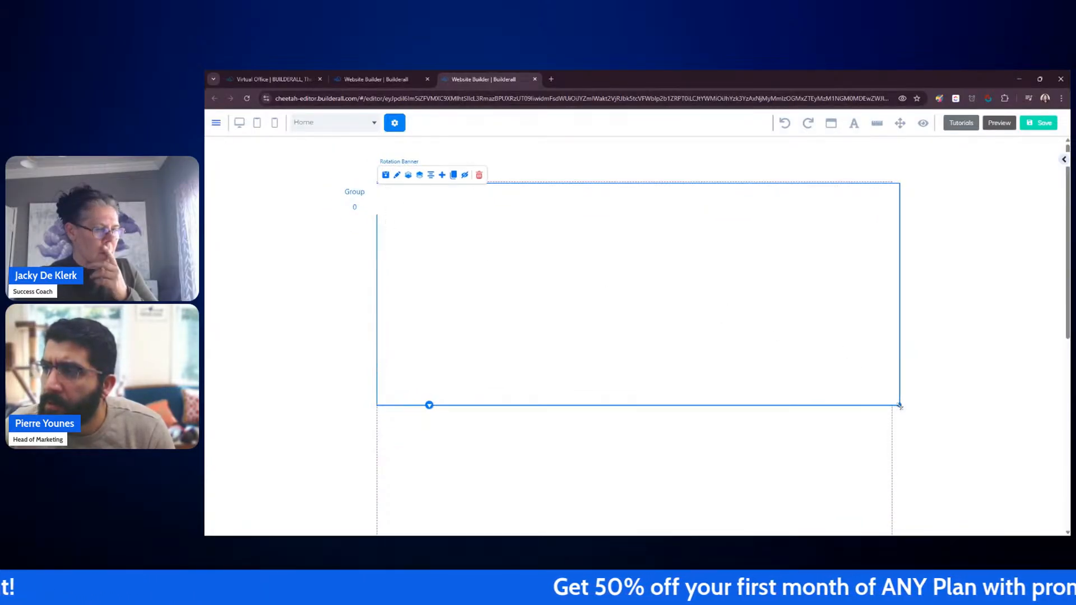
Step: Narrow the rotation banner slightly and extend the section's height downward
left_click_drag(899, 405, 891, 401)
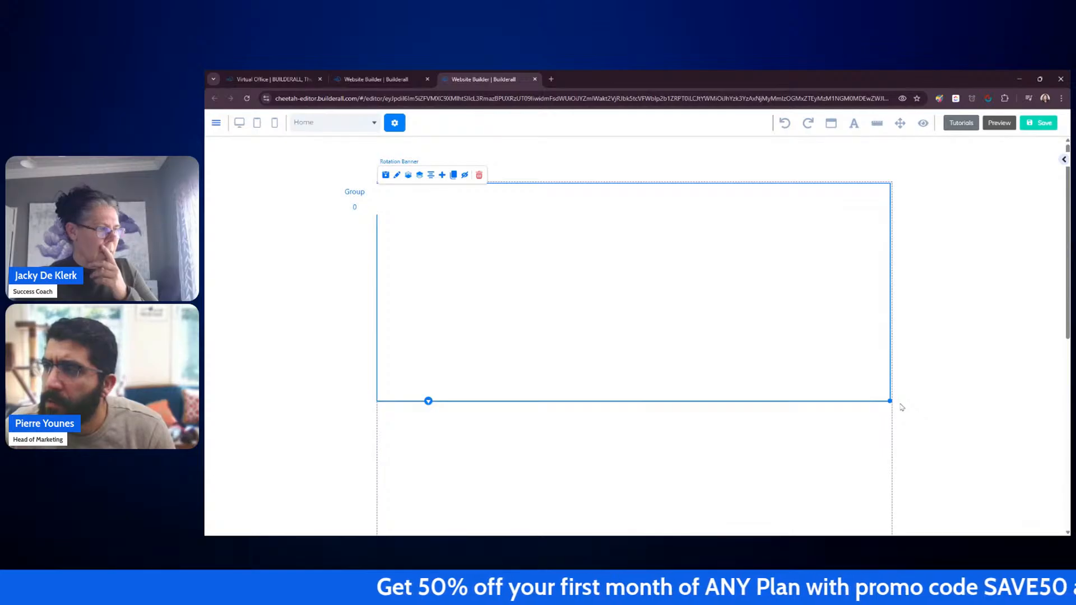
scroll(900, 405, "down", 5)
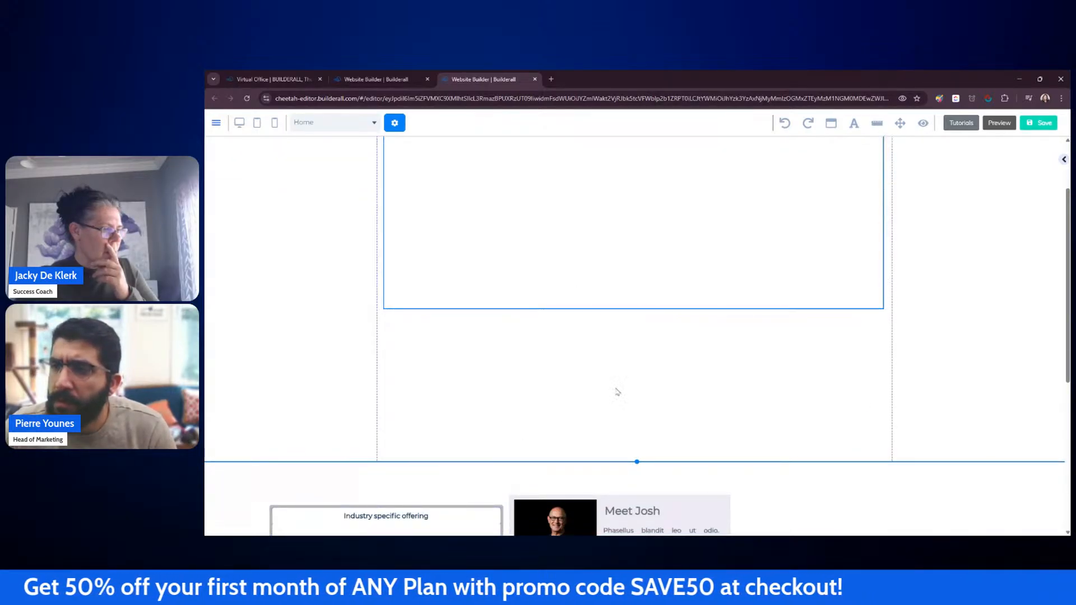
scroll(759, 365, "down", 5)
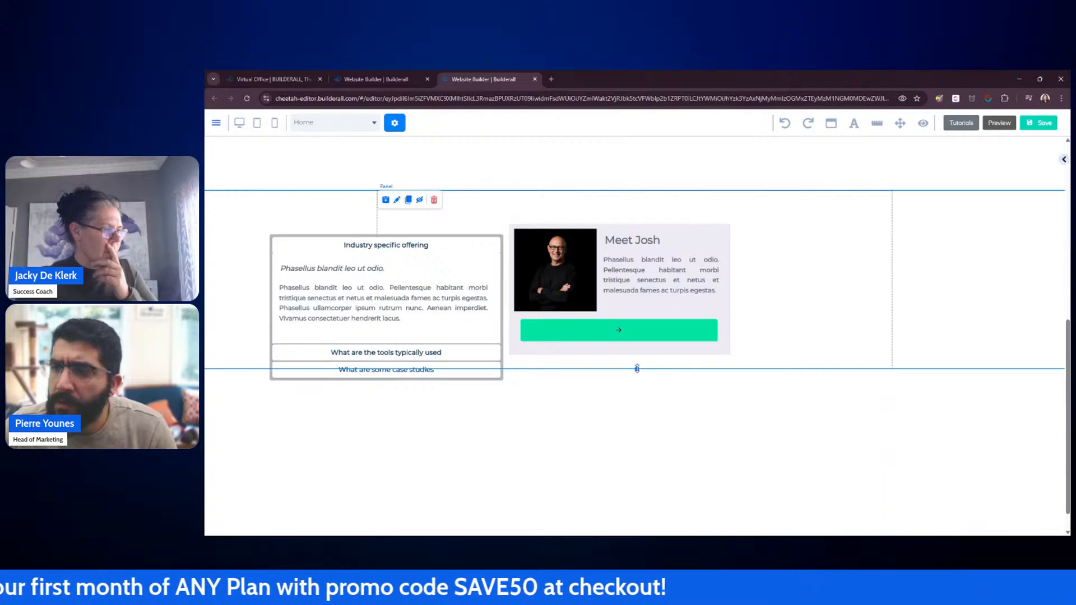
left_click_drag(637, 368, 634, 496)
Step: Move the accordion toward the top of the section and move the Meet Josh box into the section below
left_click_drag(713, 358, 1000, 362)
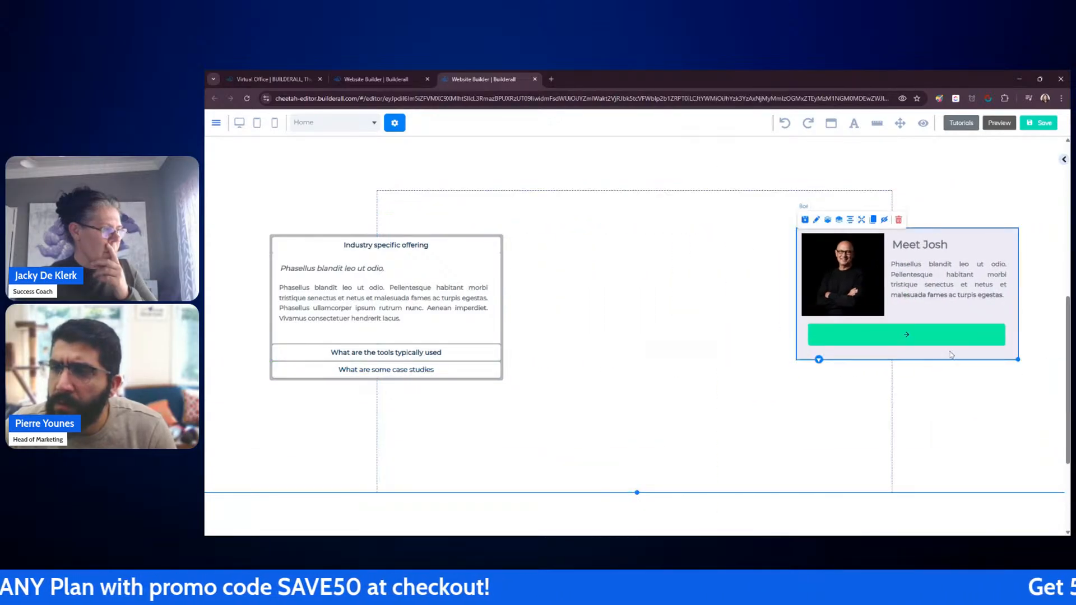
left_click(485, 247)
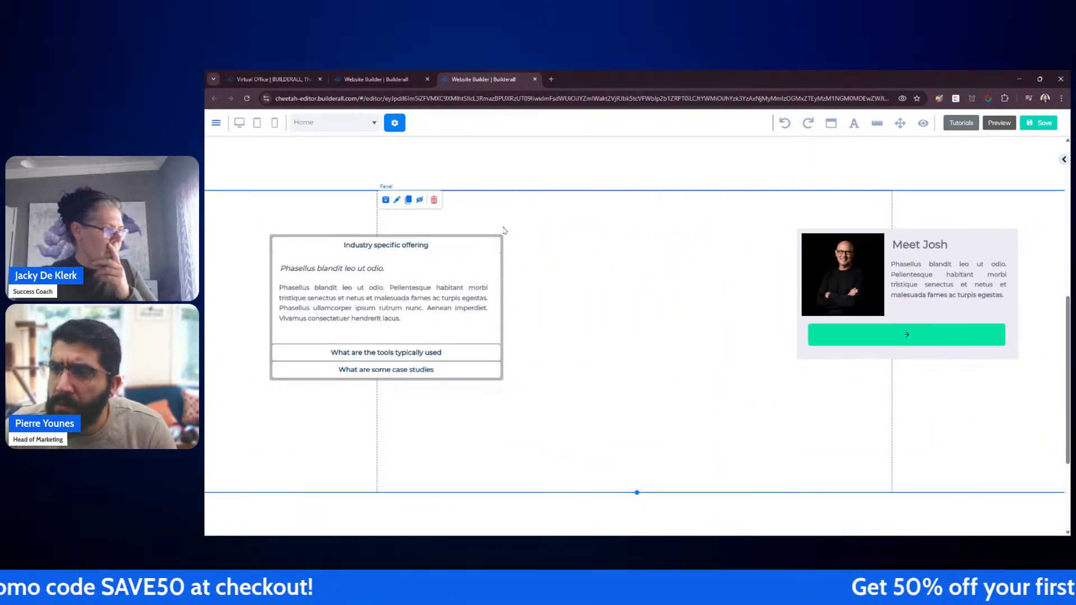
left_click_drag(505, 230, 630, 208)
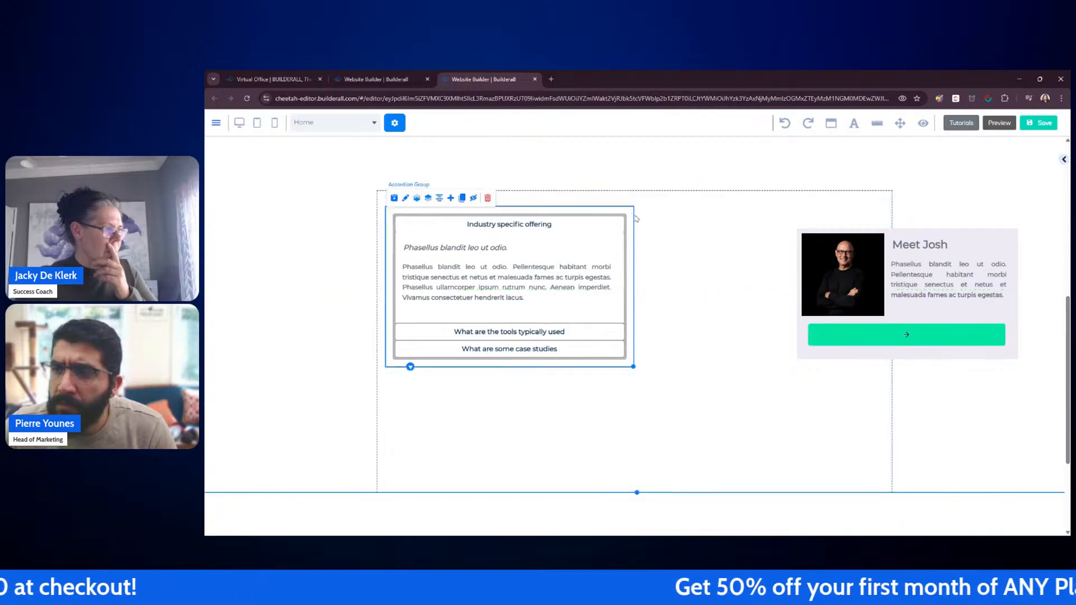
left_click_drag(973, 364, 713, 470)
Step: Widen the accordion to span most of the section's width
scroll(732, 291, "up", 3)
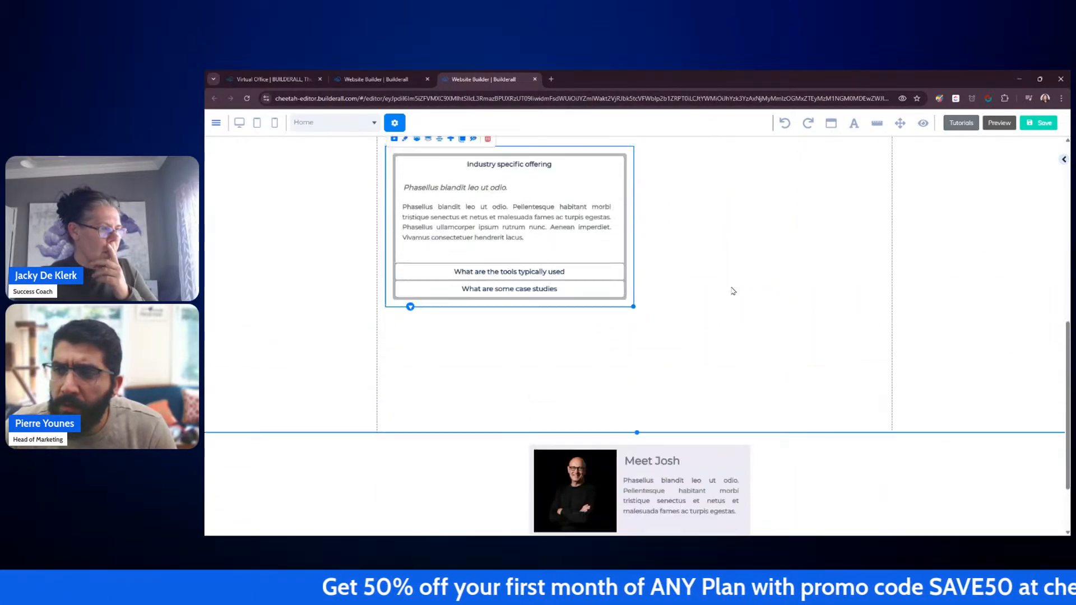
left_click_drag(635, 353, 879, 353)
left_click(644, 224)
left_click(648, 209)
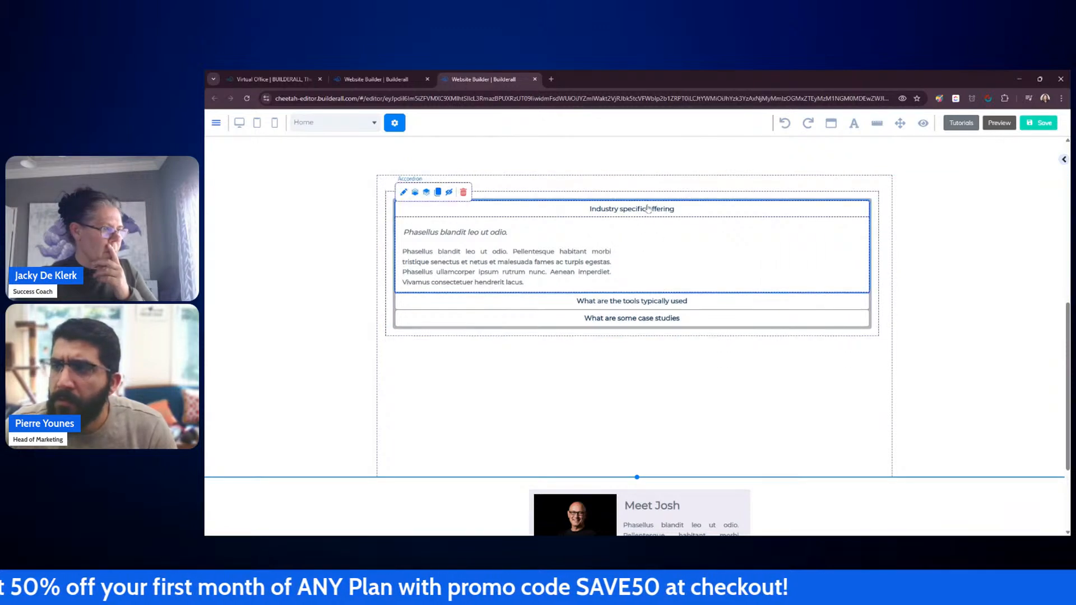
Step: Open the first accordion item's text style settings to examine them, then close the dialog
left_click(563, 212)
double_click(563, 212)
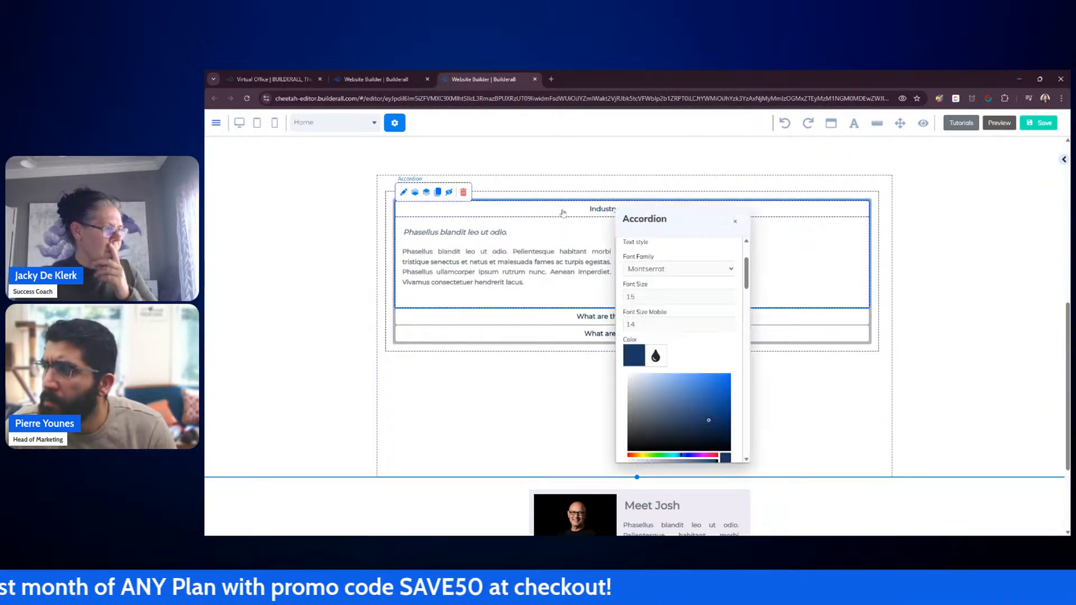
left_click_drag(697, 219, 960, 184)
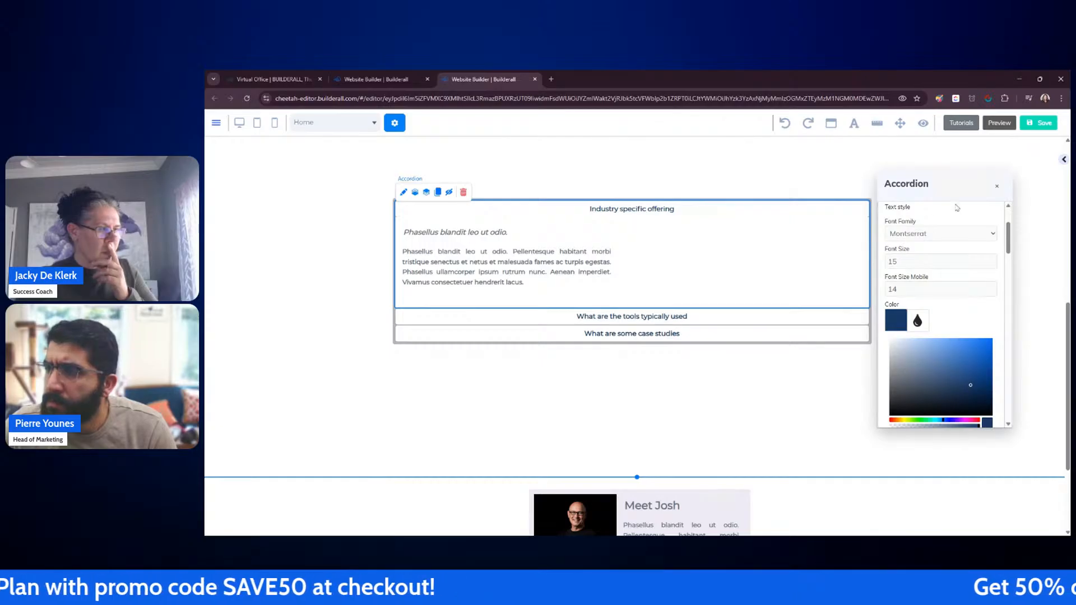
left_click(999, 188)
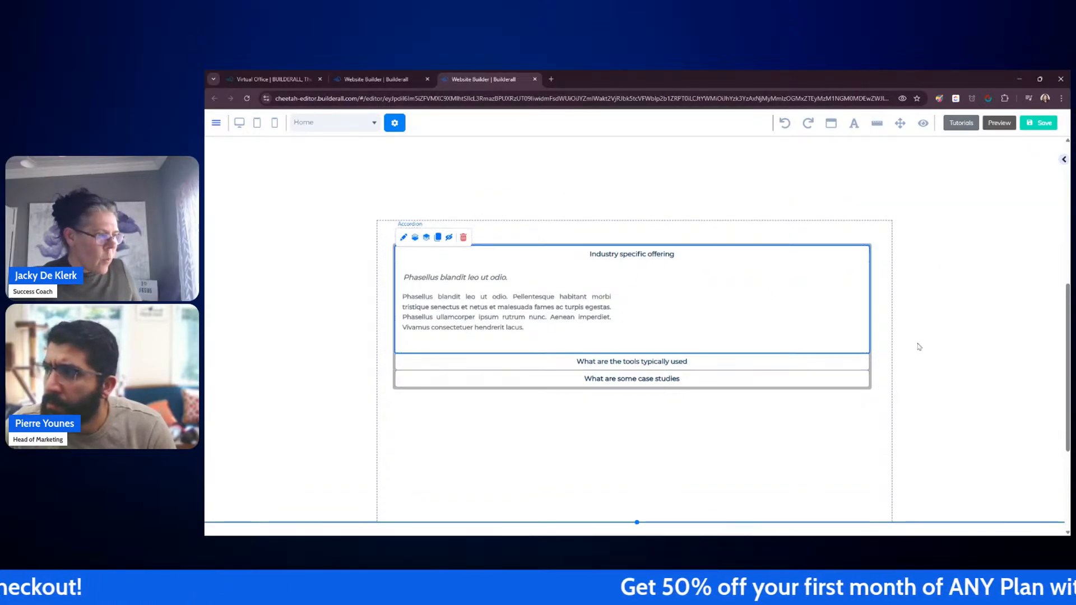
Step: Try placing the Meet Josh box over the accordion's open item, then move it back to the section below
scroll(917, 346, "down", 1)
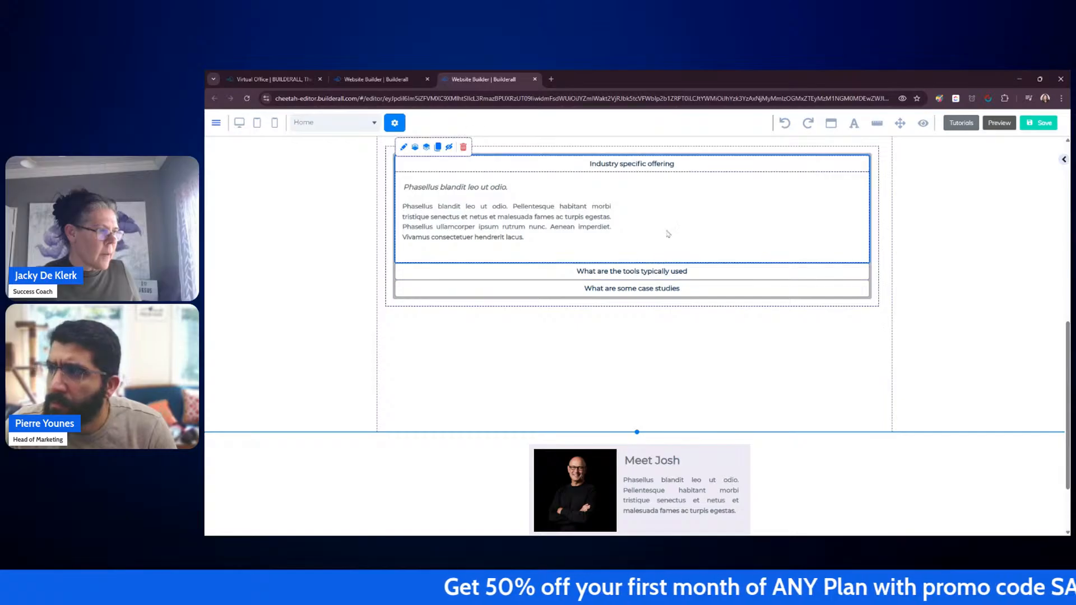
left_click_drag(636, 454, 723, 190)
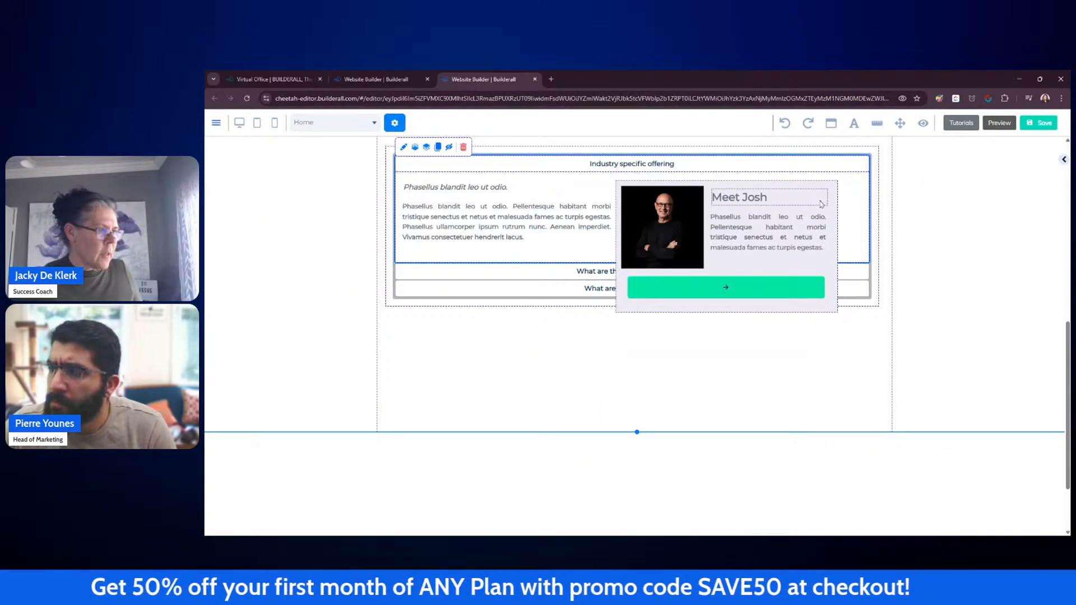
left_click_drag(831, 188, 858, 178)
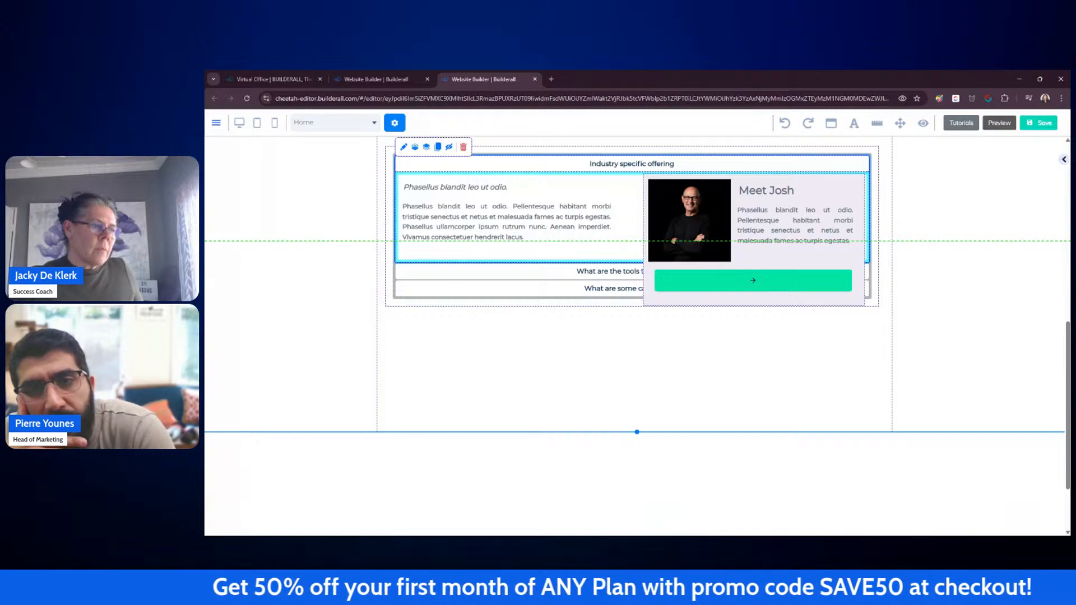
left_click_drag(857, 178, 754, 447)
Step: Move the Meet Josh box toward the left side of the lower section
scroll(791, 349, "down", 1)
scroll(791, 349, "down", 1)
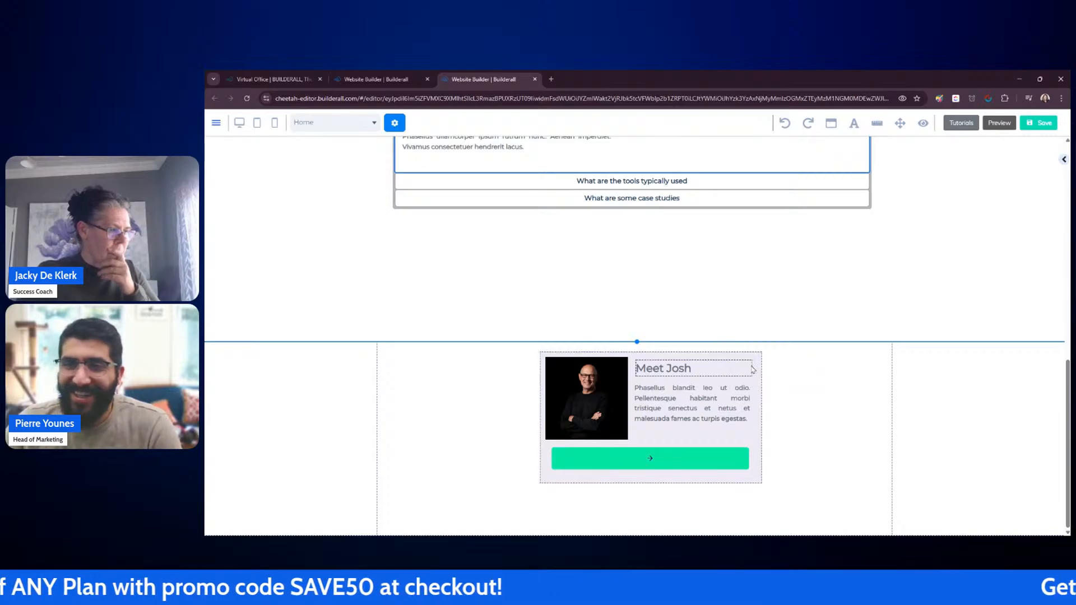
left_click(756, 471)
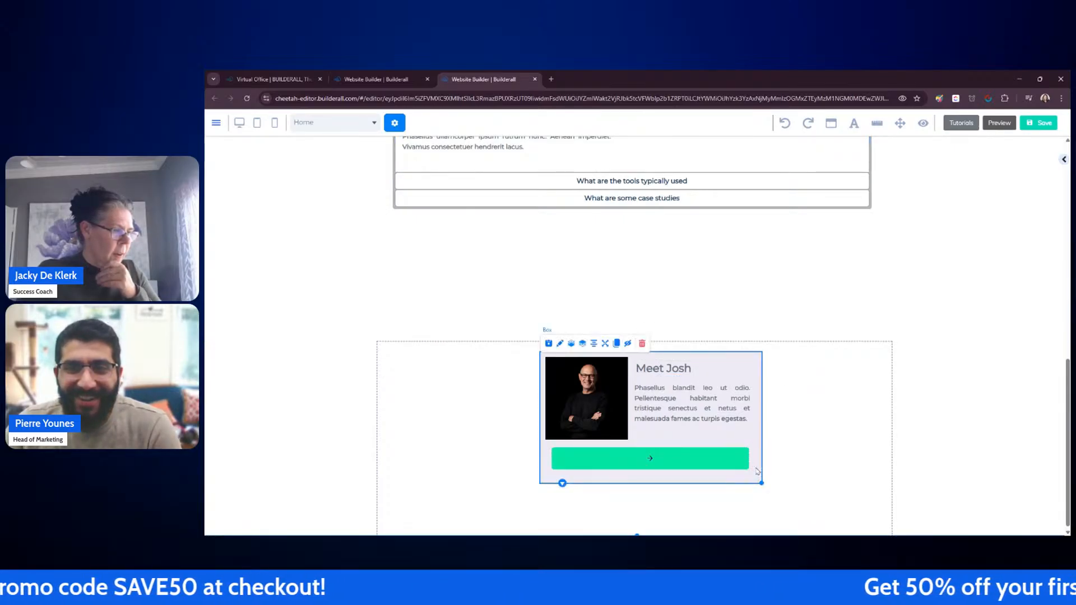
left_click_drag(753, 479, 614, 482)
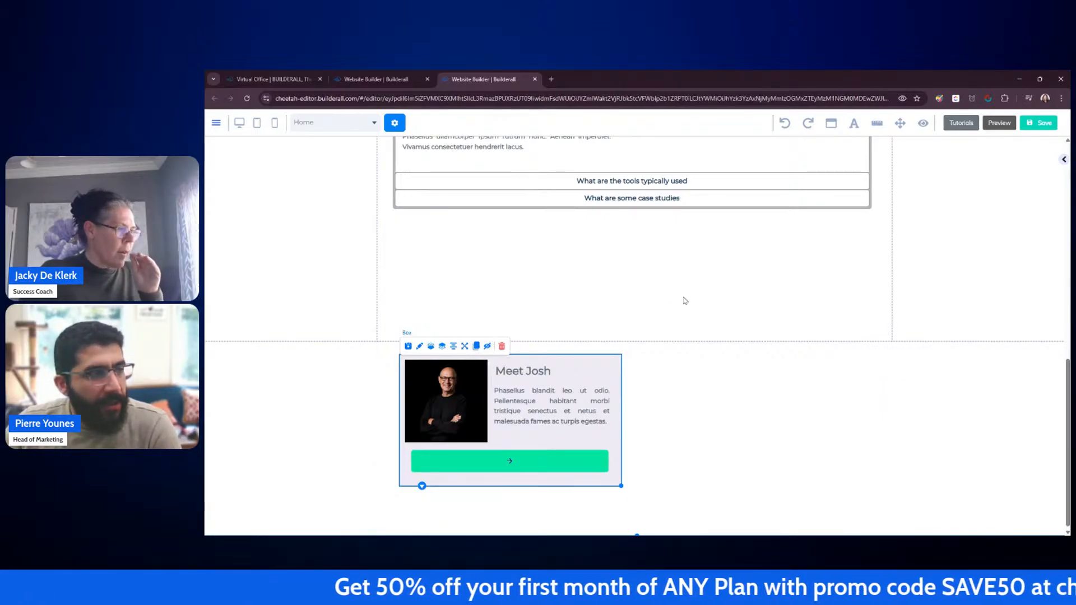
Step: Narrow the accordion back to about half the section's width
scroll(685, 301, "up", 3)
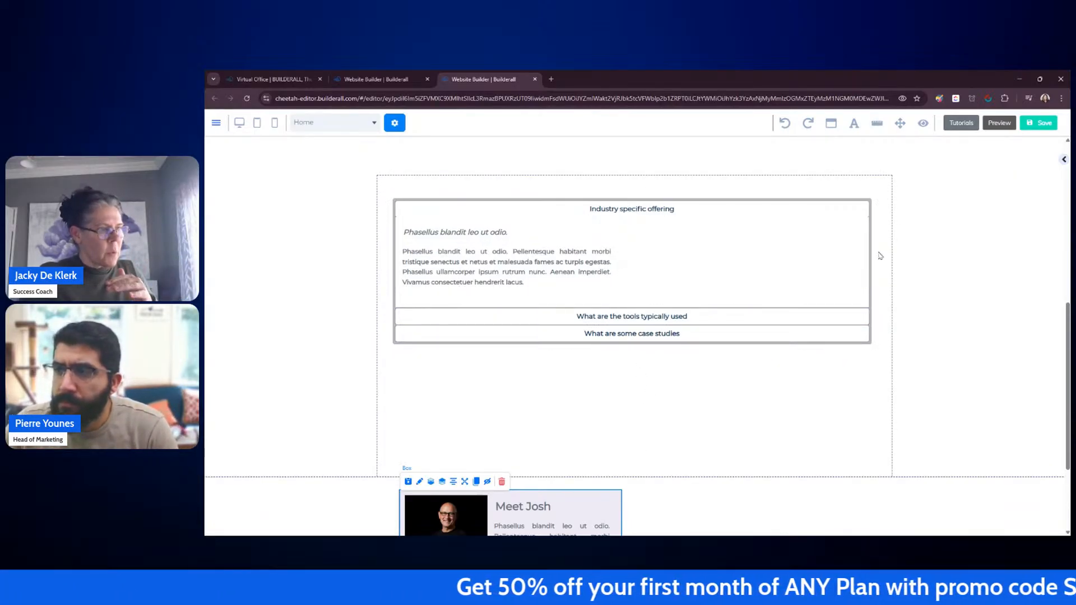
left_click(878, 343)
left_click_drag(879, 352, 642, 354)
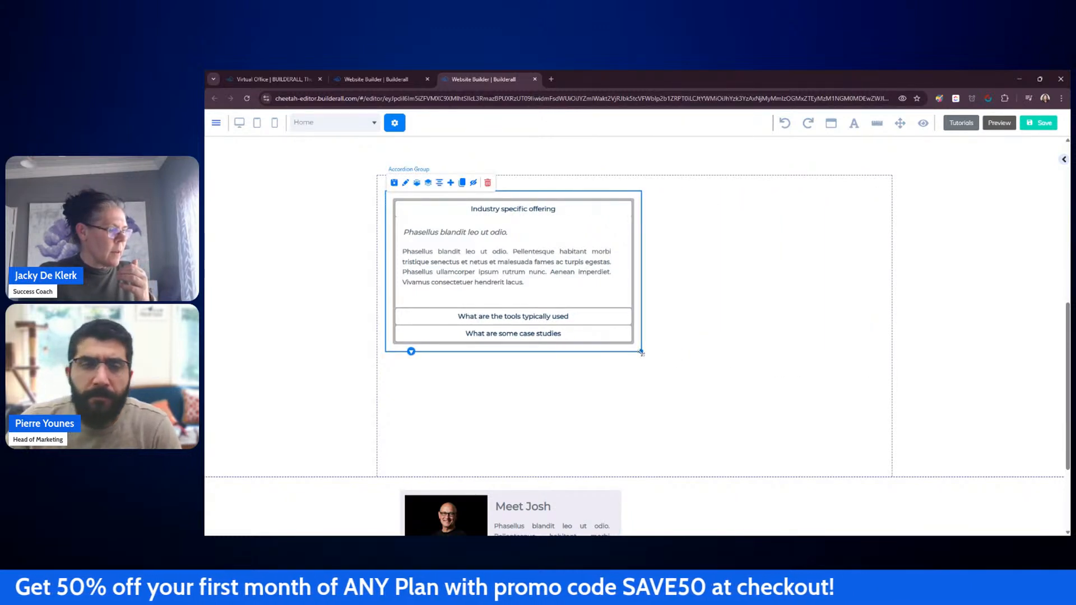
left_click(782, 340)
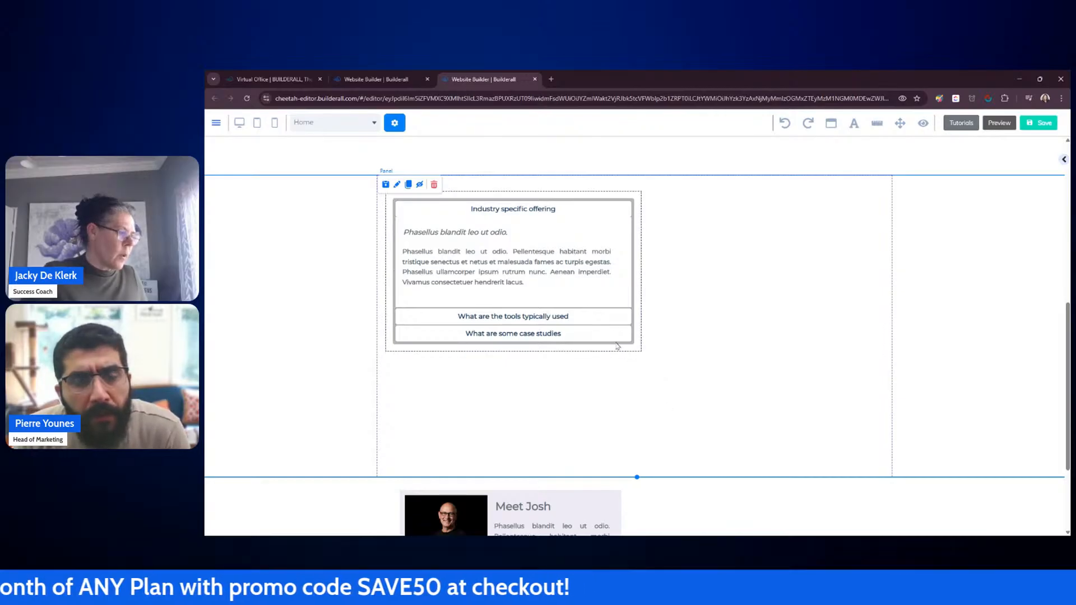
left_click_drag(630, 350, 642, 354)
scroll(733, 301, "up", 4)
left_click(756, 235)
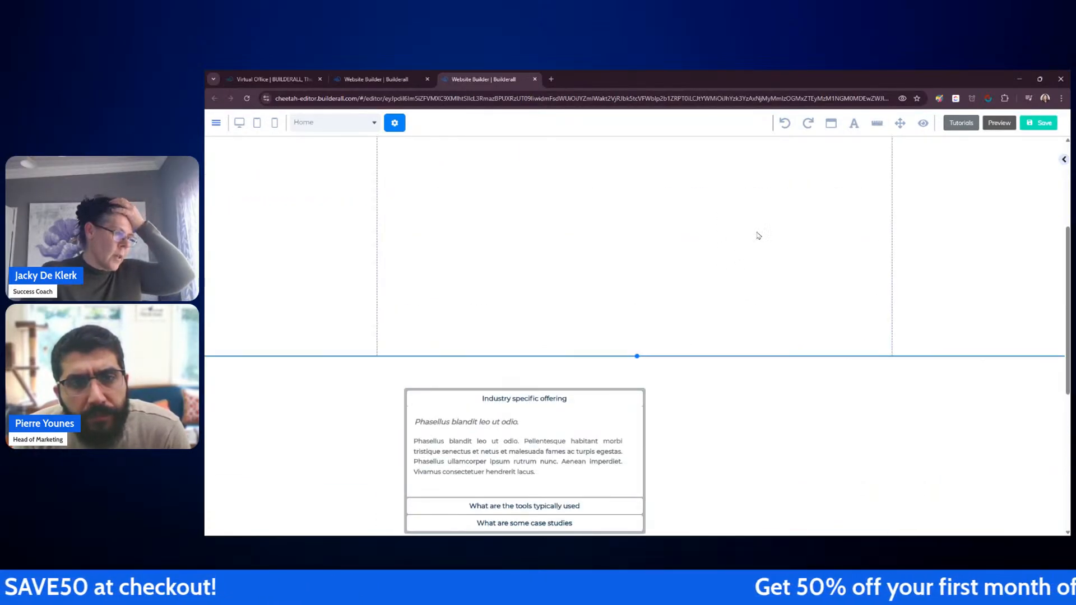
scroll(745, 240, "up", 4)
left_click(640, 263)
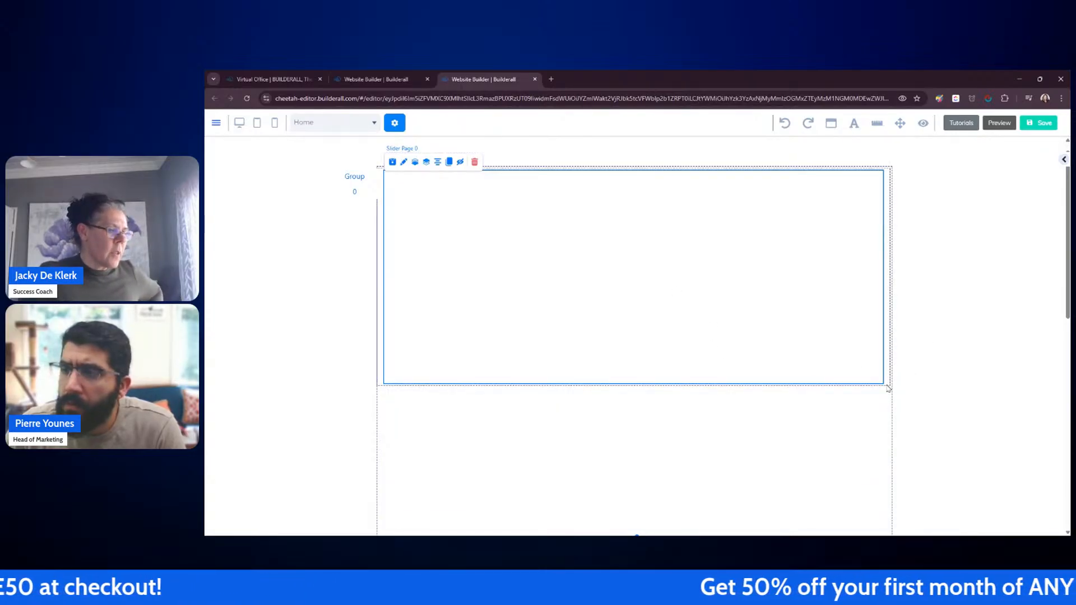
left_click_drag(887, 387, 885, 389)
scroll(908, 388, "down", 3)
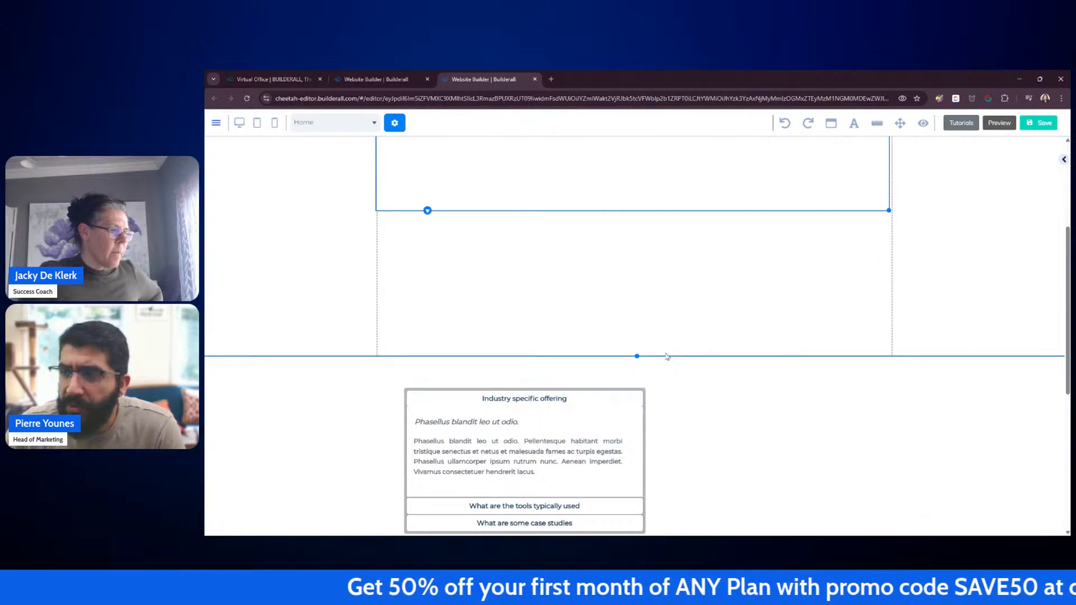
Step: Nudge the accordion up slightly and collapse its first item
left_click_drag(647, 394, 653, 376)
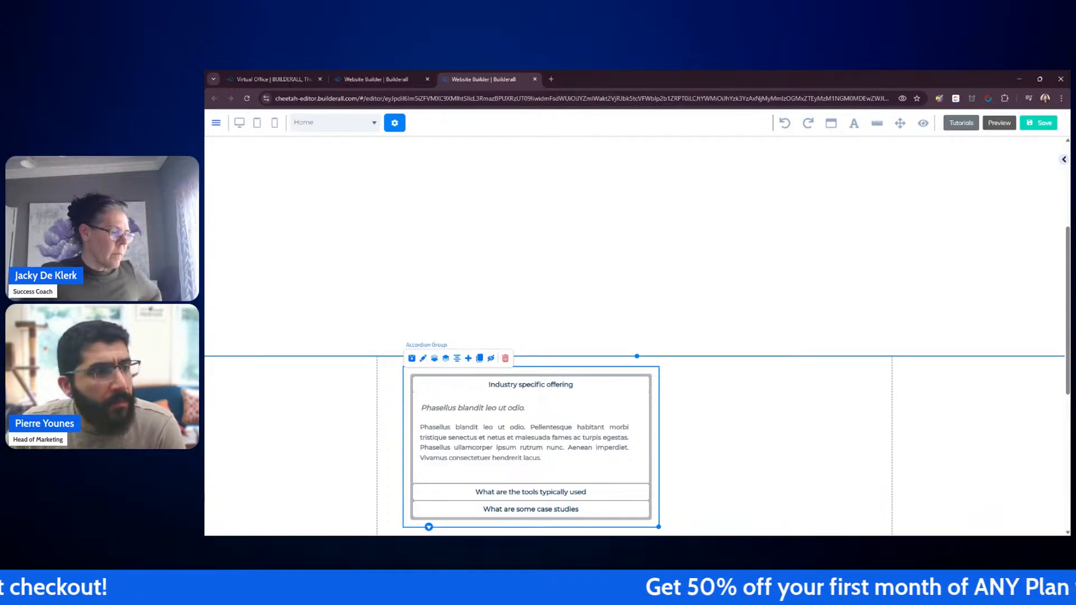
scroll(677, 276, "up", 5)
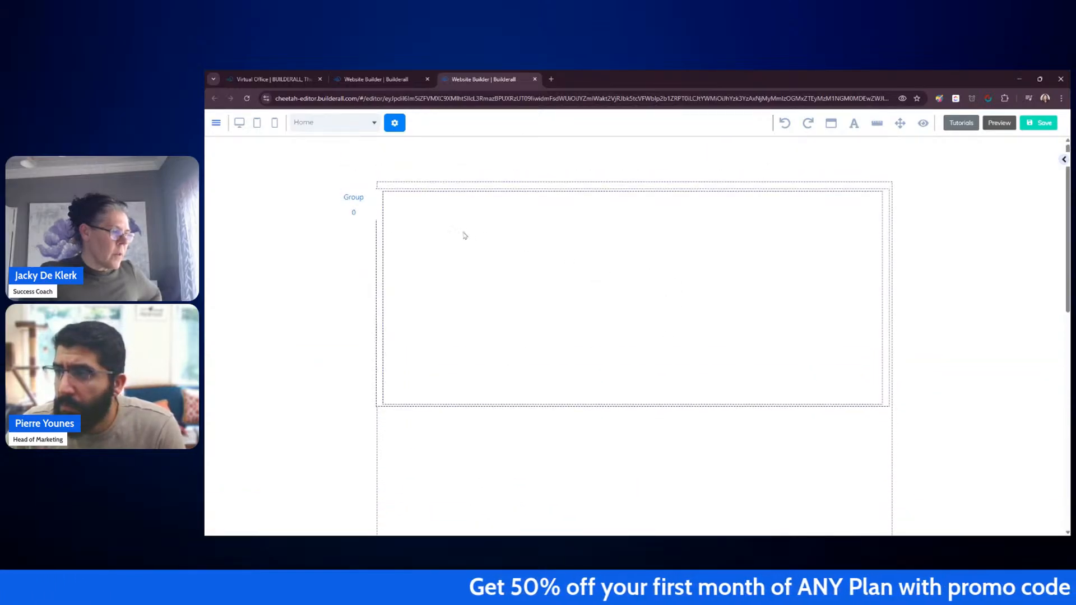
scroll(541, 389, "down", 5)
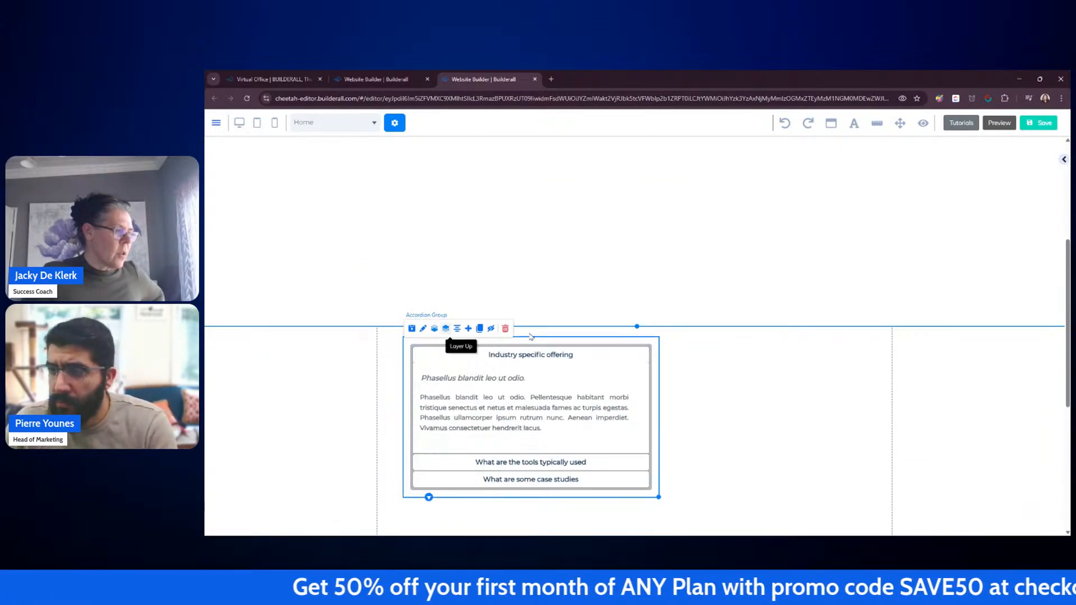
left_click(443, 361)
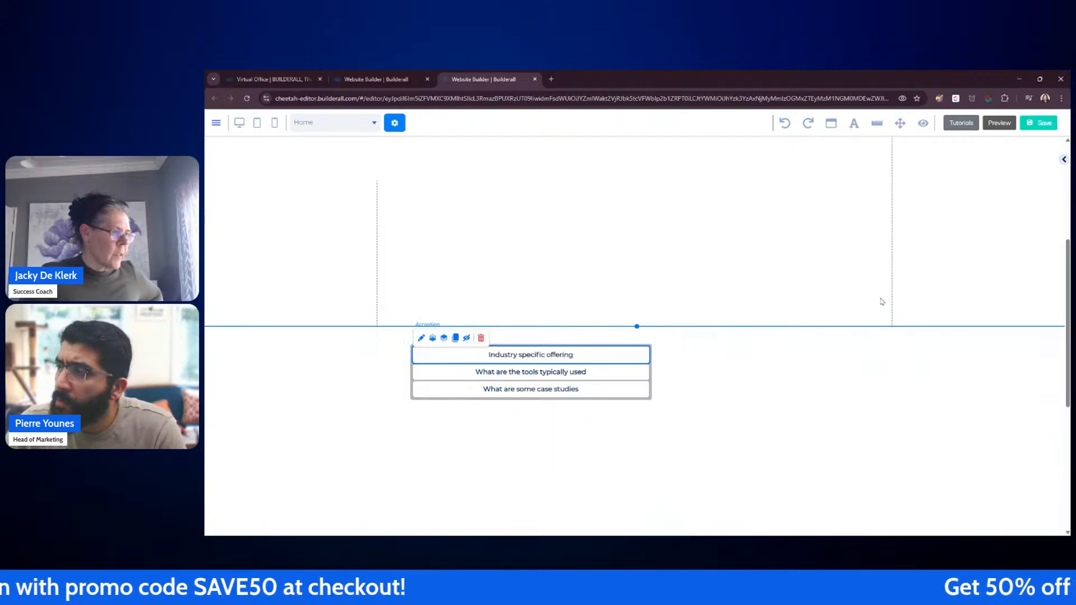
Step: Open the Meet Josh box's settings and review its background, border and animation options
scroll(881, 303, "down", 5)
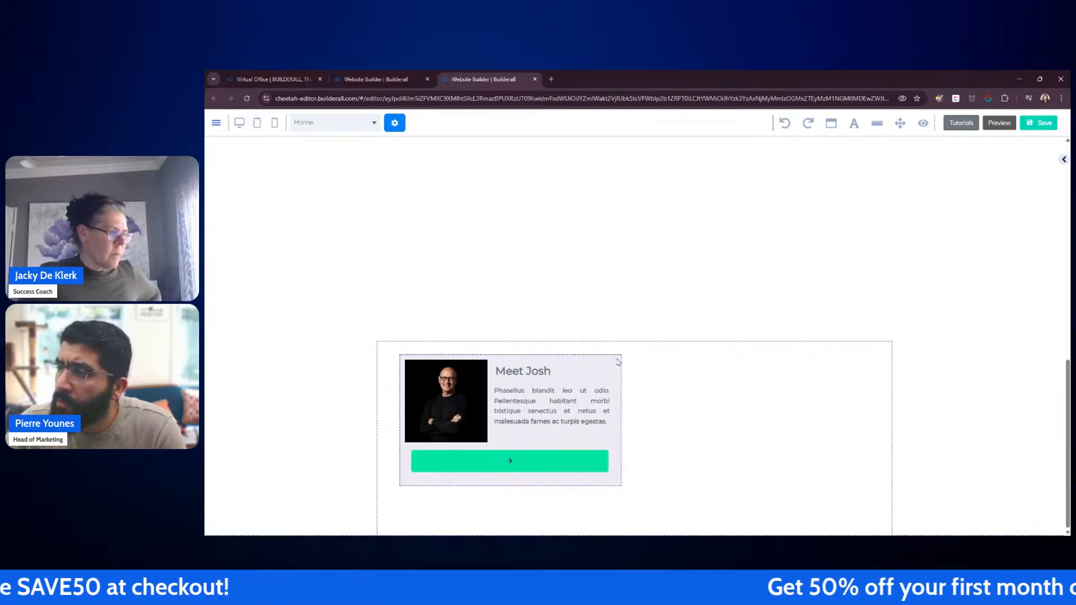
double_click(618, 362)
scroll(799, 264, "down", 3)
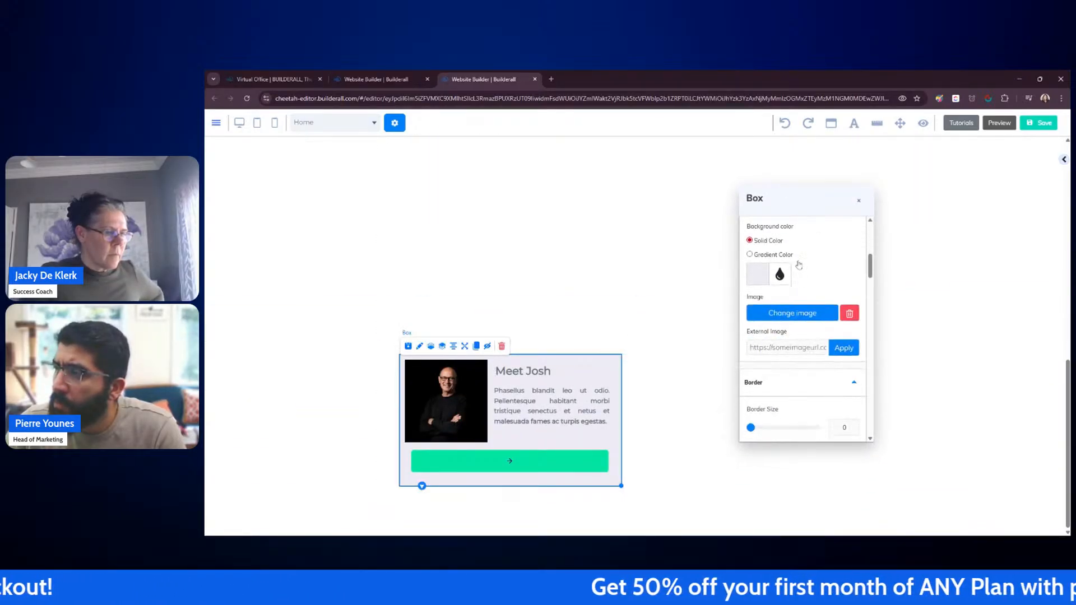
scroll(798, 264, "down", 10)
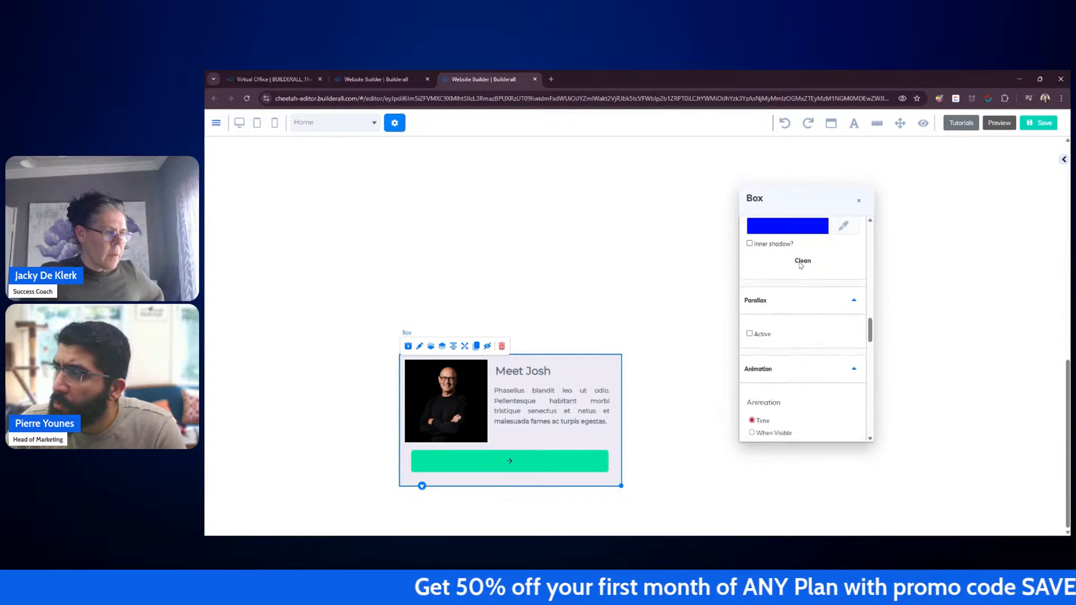
scroll(800, 265, "down", 3)
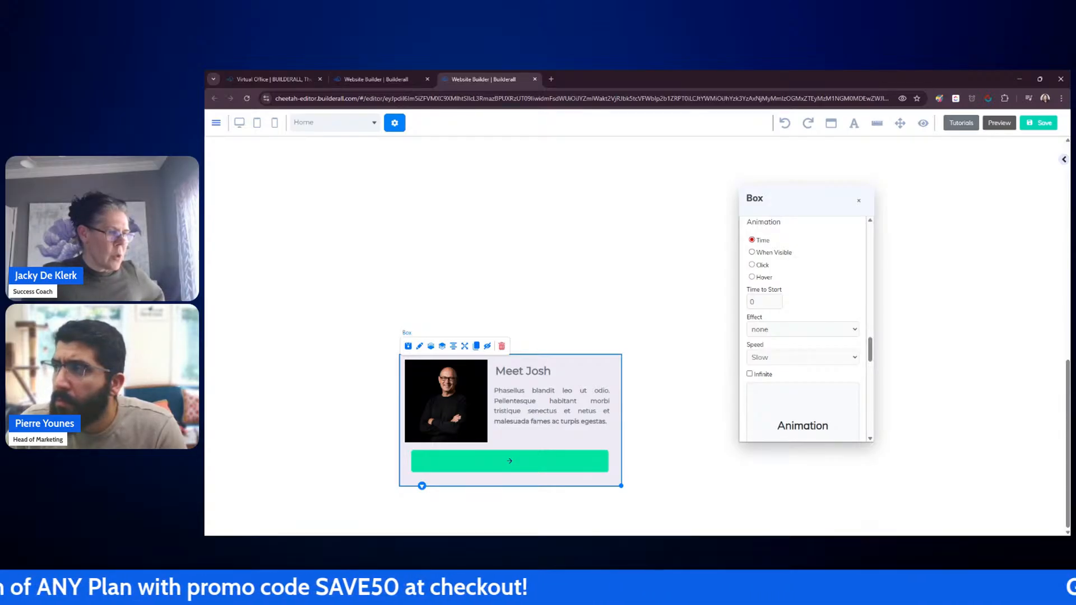
left_click(860, 203)
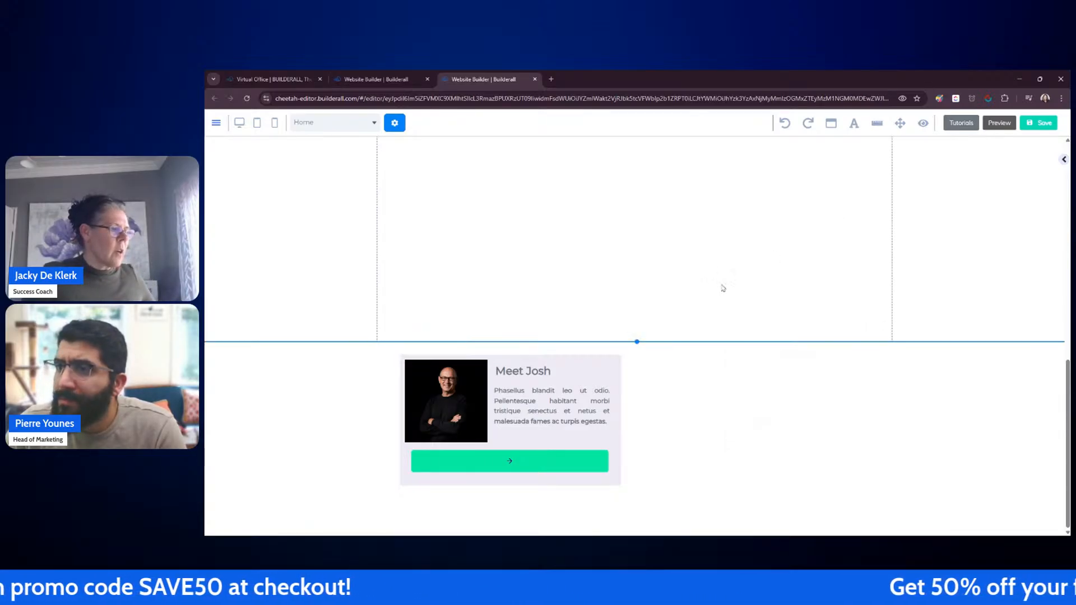
scroll(721, 288, "up", 5)
scroll(695, 298, "up", 4)
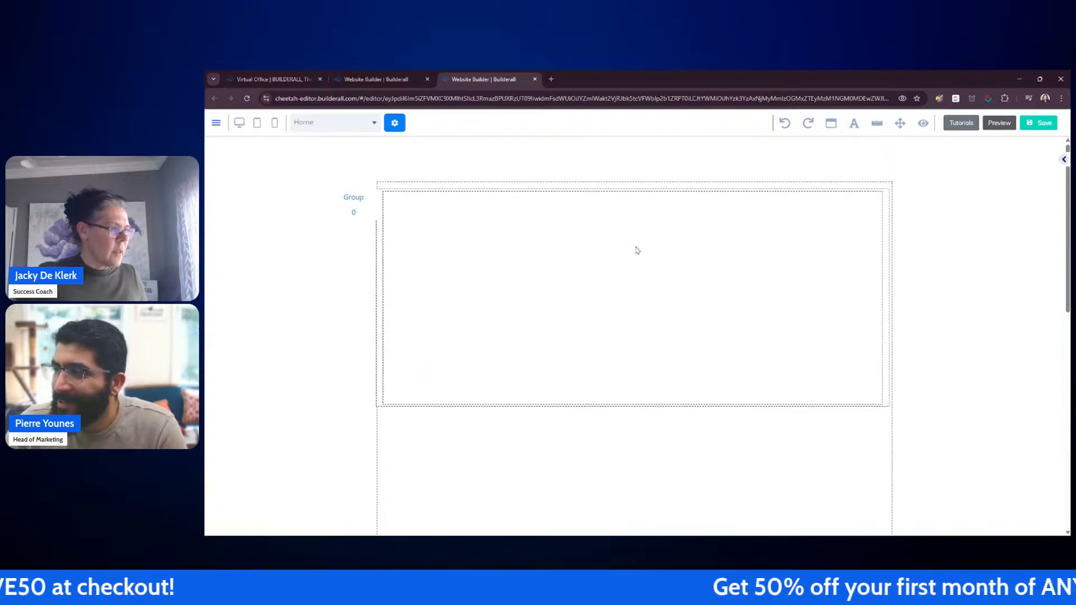
left_click(635, 250)
scroll(642, 281, "down", 3)
scroll(471, 243, "up", 2)
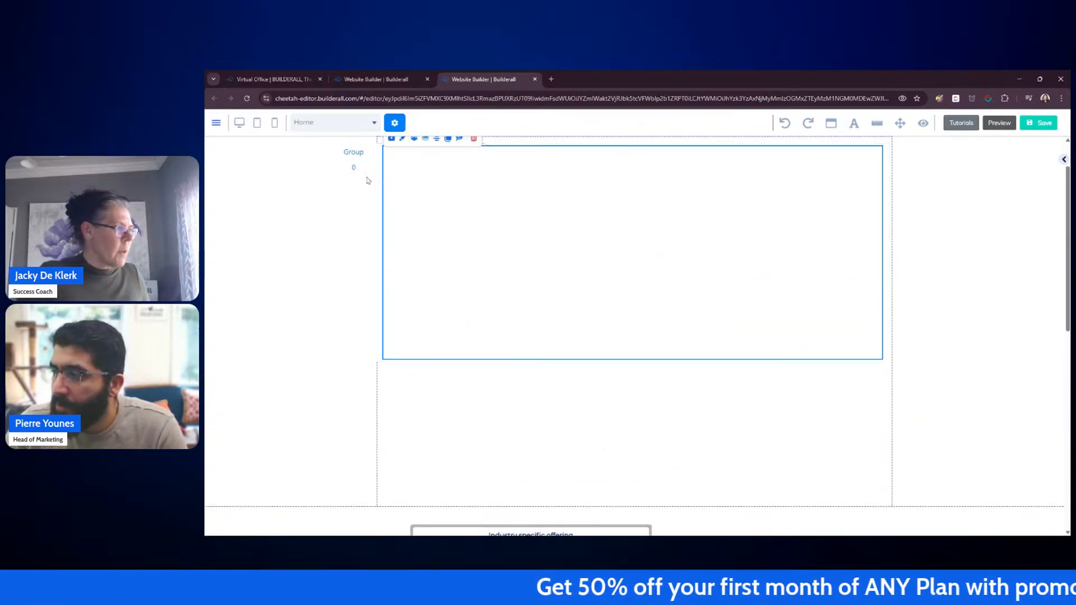
scroll(577, 351, "down", 1)
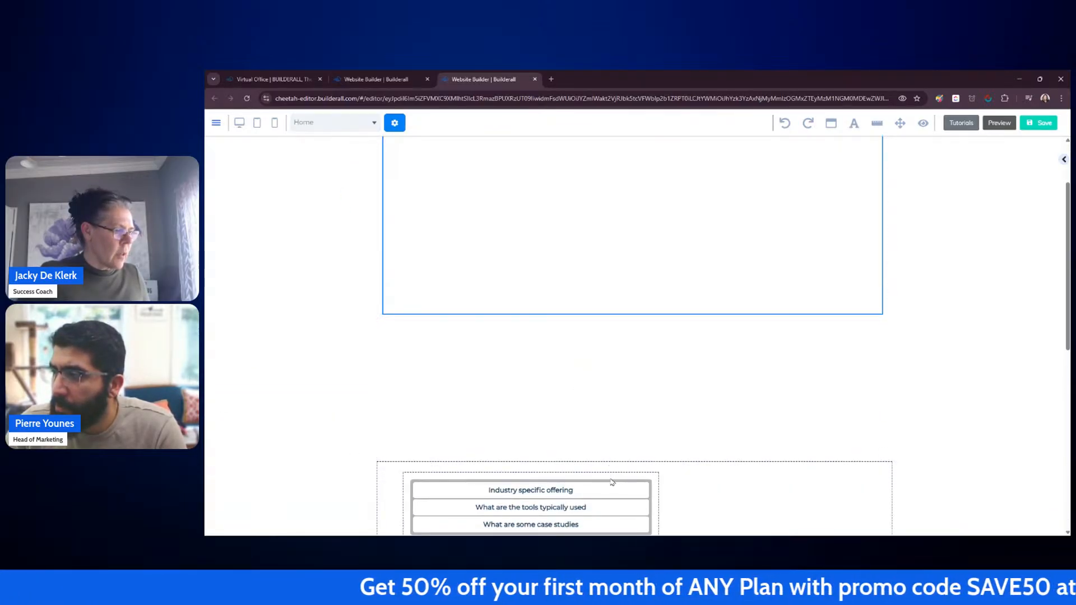
Step: Move the accordion into the top of the rotation banner and shorten the banner's height
left_click_drag(613, 482, 597, 211)
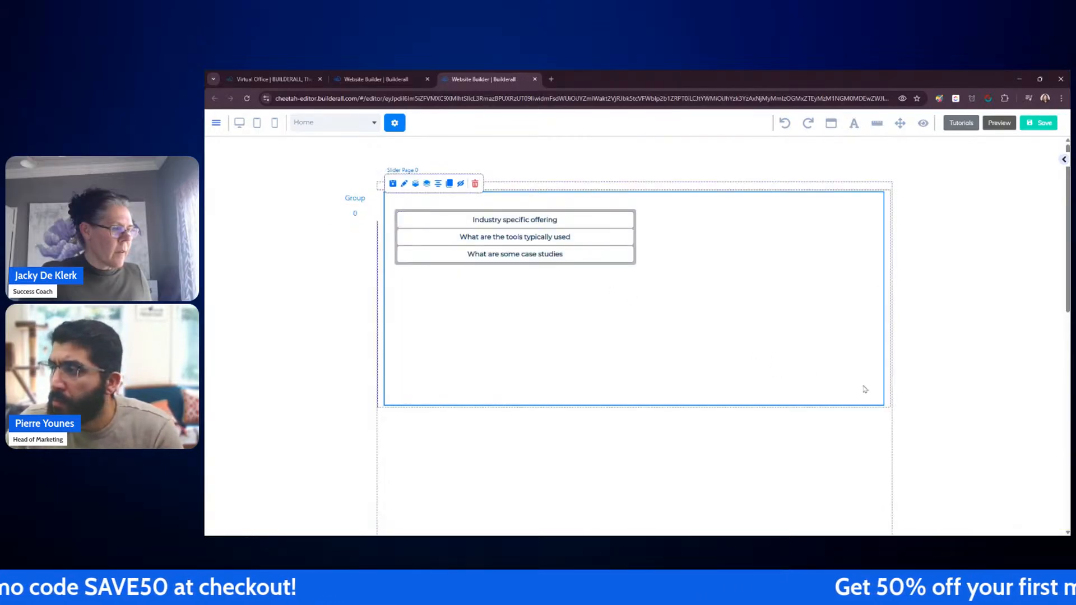
left_click_drag(891, 414, 892, 316)
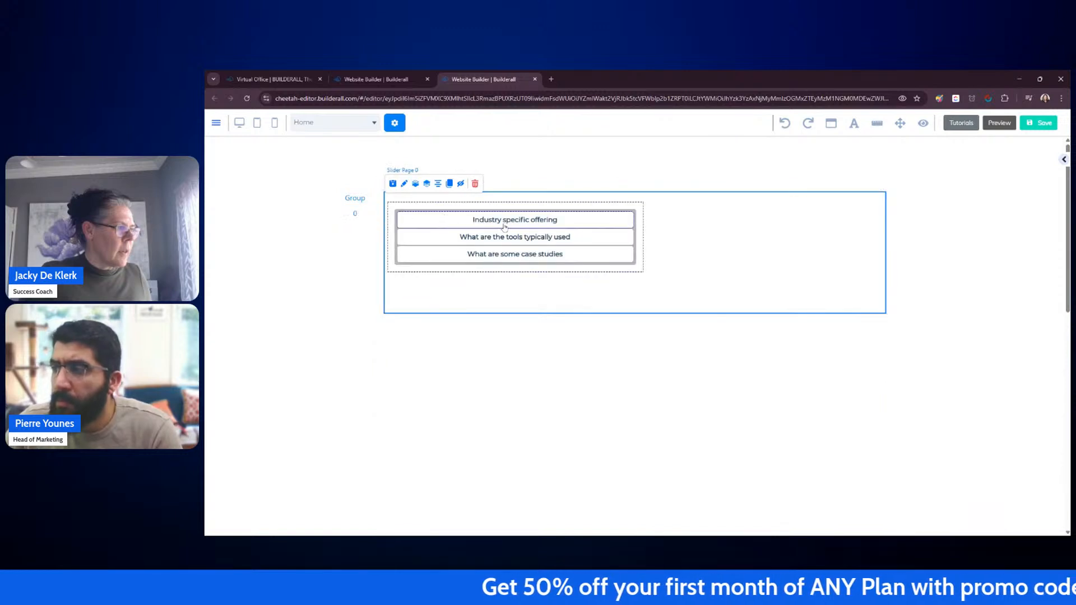
Step: Place the Meet Josh box inside the rotation banner beside the accordion and reposition the banner group
scroll(597, 408, "down", 10)
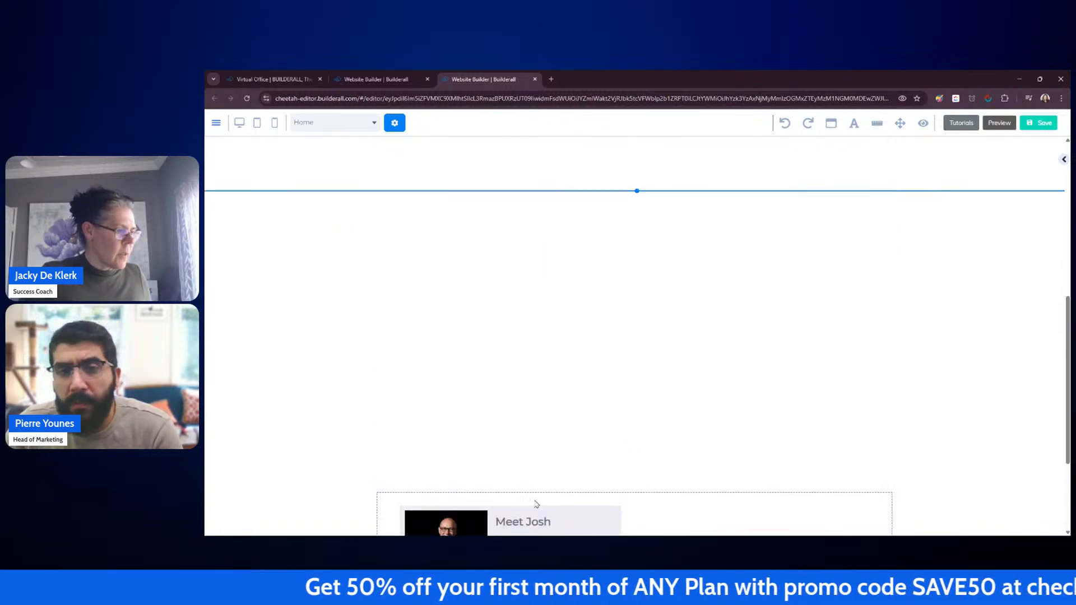
left_click_drag(494, 516, 750, 205)
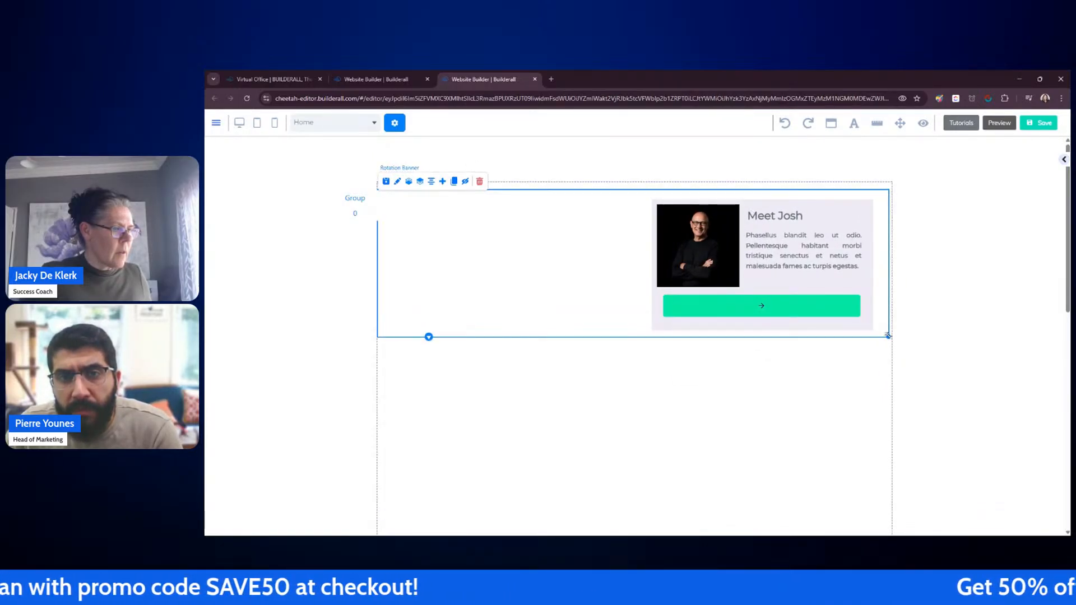
left_click(357, 214)
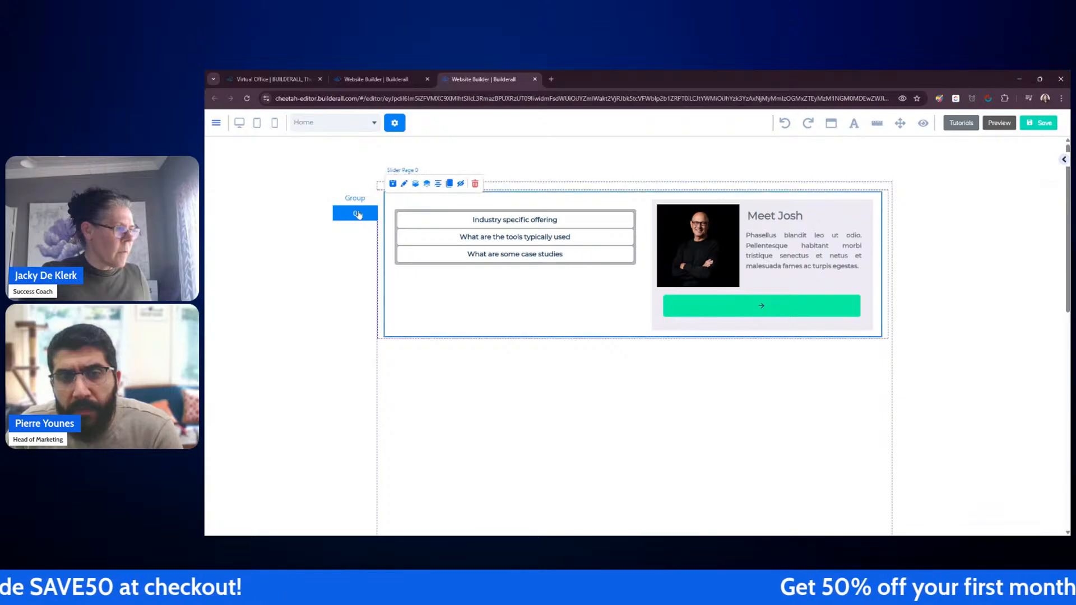
left_click(356, 199)
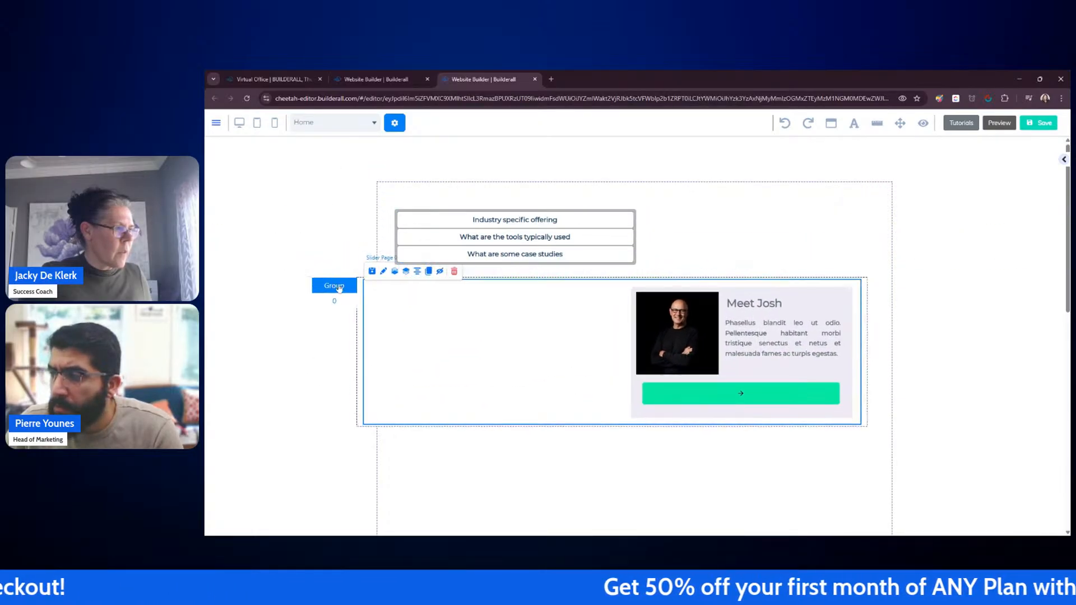
left_click(476, 254)
left_click_drag(477, 200, 514, 324)
left_click_drag(332, 285, 525, 226)
left_click(528, 241)
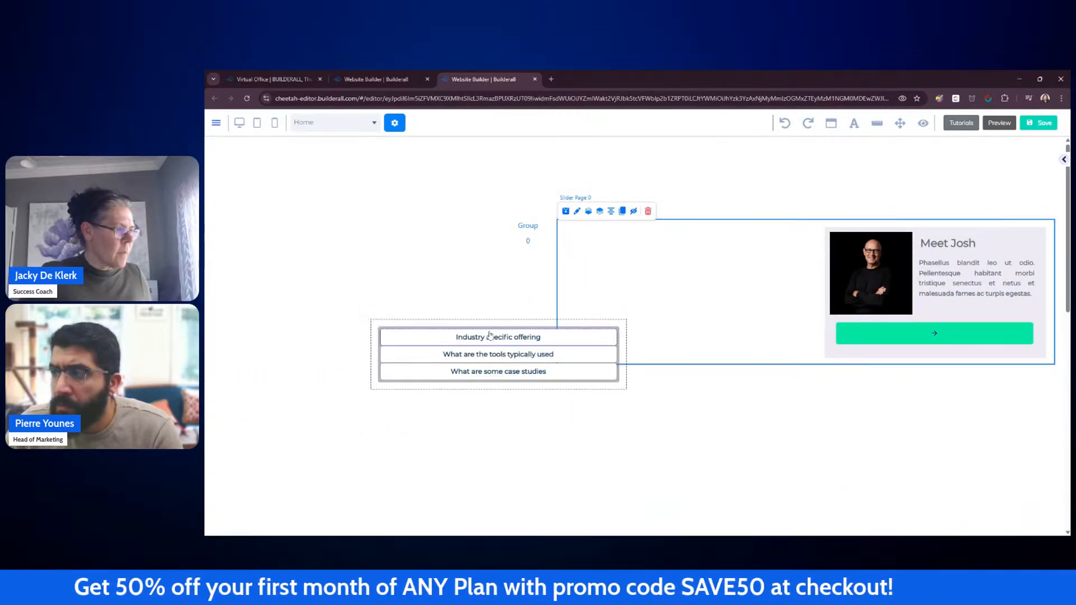
Step: Try to fit the accordion back into the banner, positioning it above the banner in the section's upper left
left_click_drag(500, 326, 681, 250)
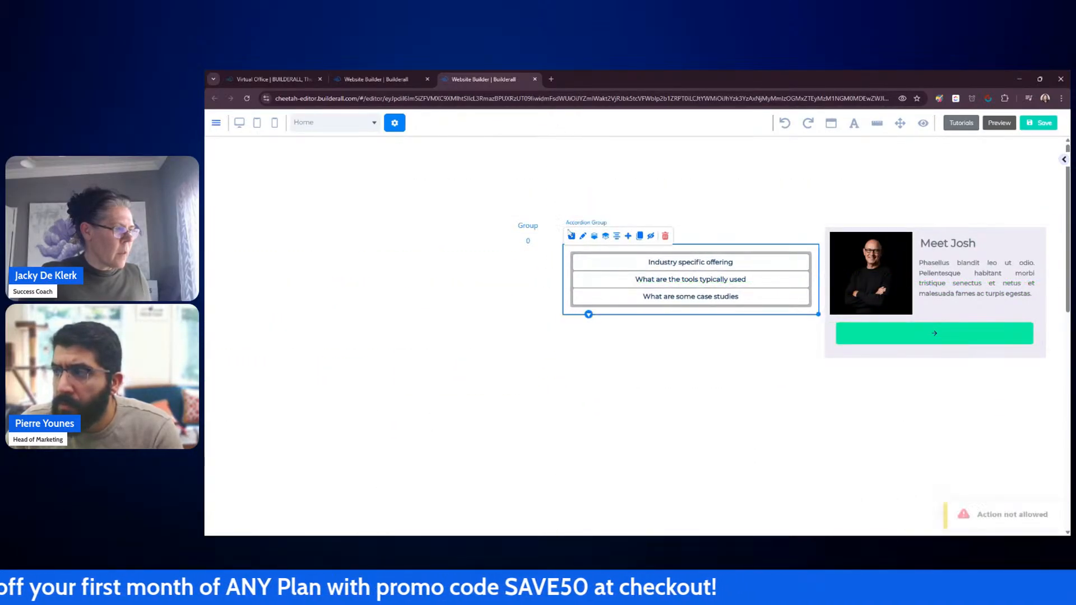
left_click_drag(530, 244, 401, 335)
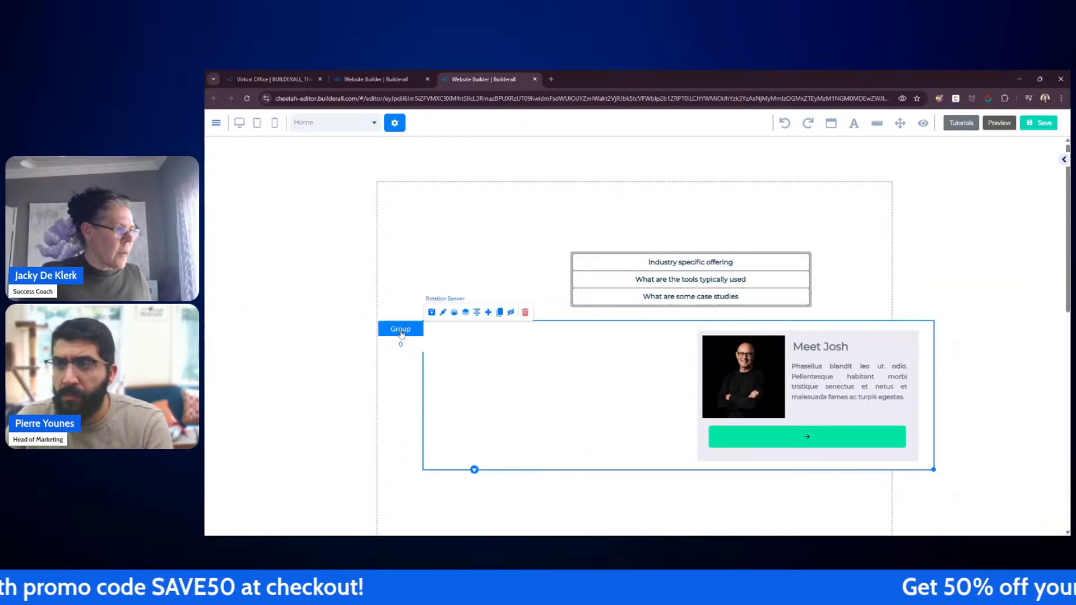
left_click_drag(567, 249, 454, 185)
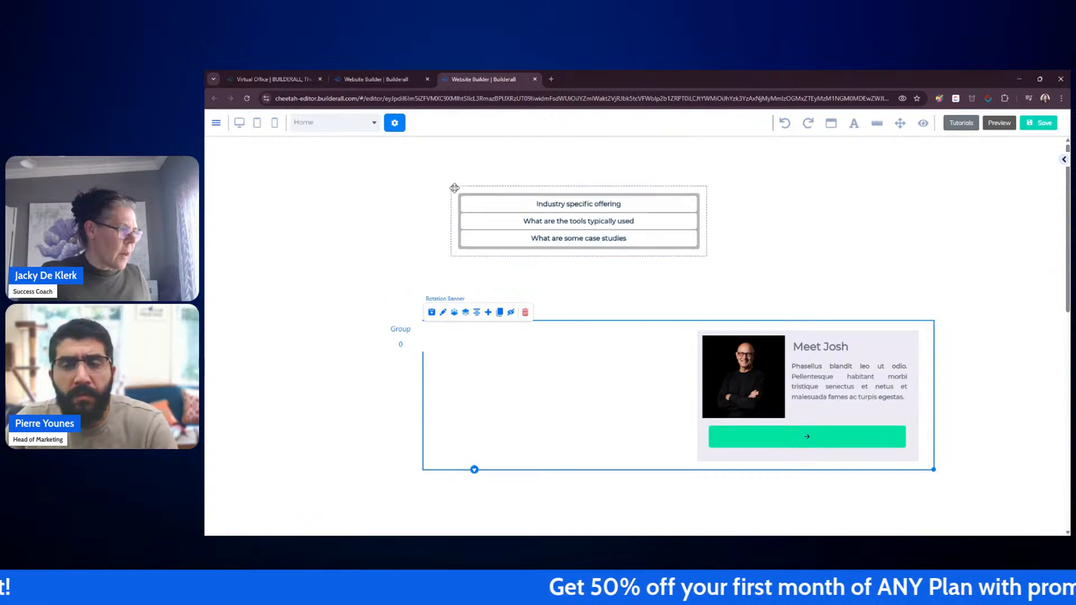
left_click_drag(402, 332, 406, 287)
left_click_drag(465, 190, 412, 192)
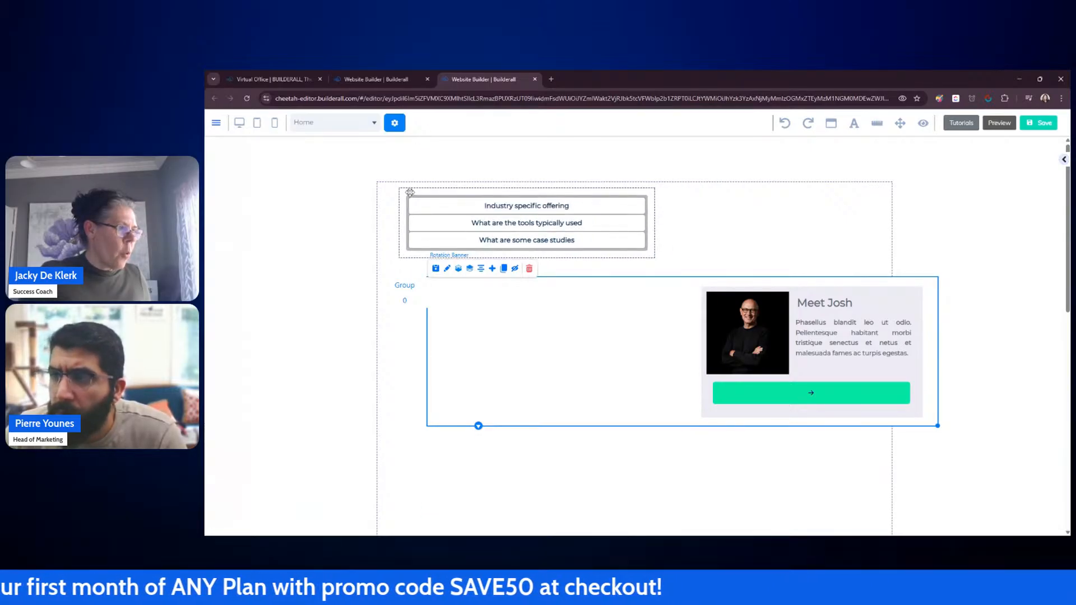
left_click(558, 215)
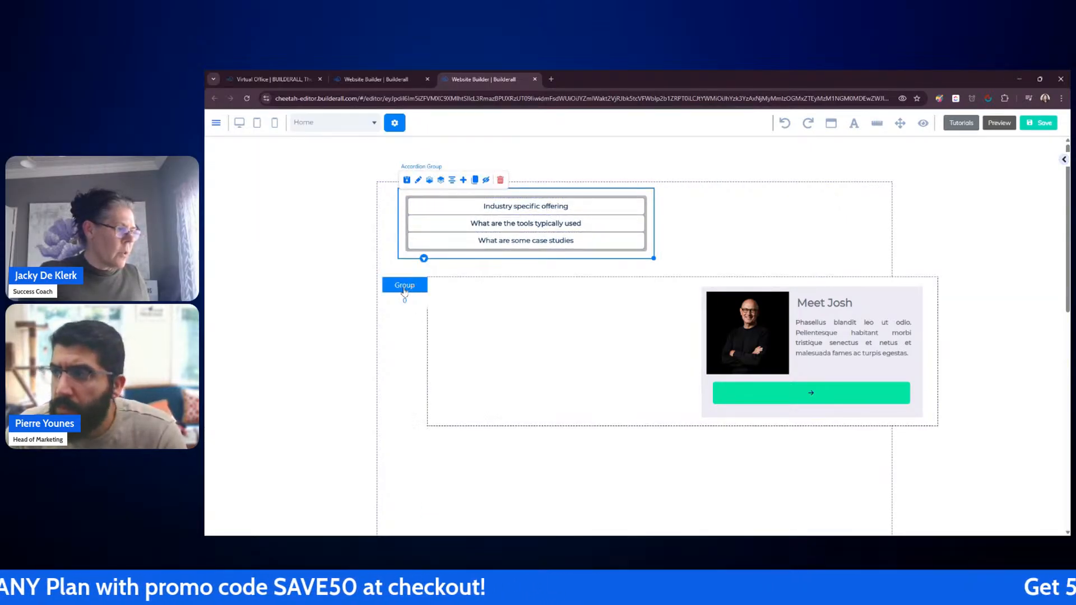
left_click_drag(404, 295, 350, 332)
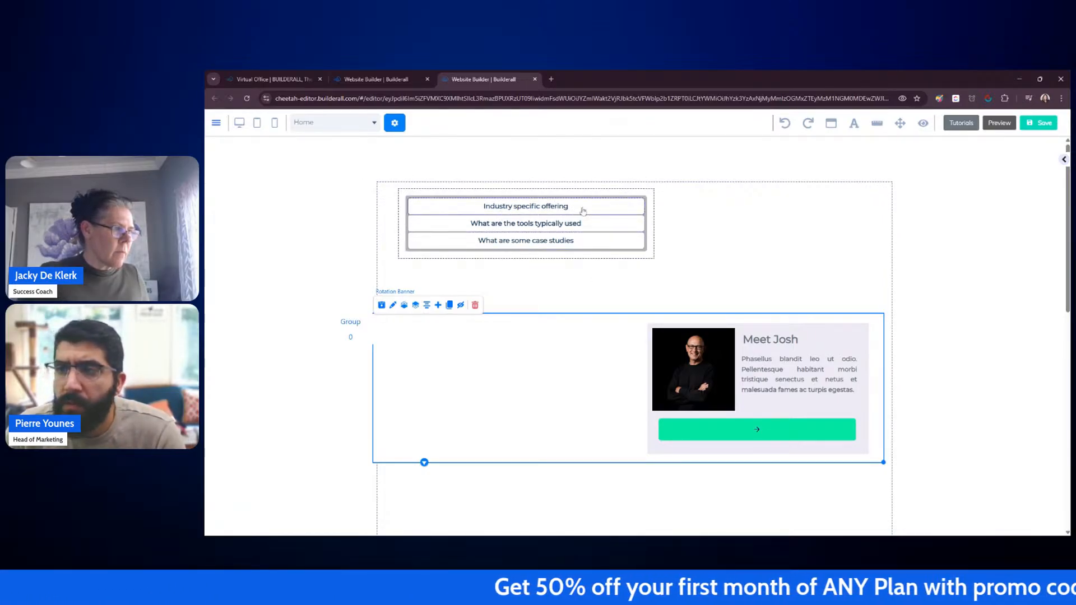
Step: Stretch the rotation banner's height and move the accordion down just above it
scroll(907, 297, "down", 2)
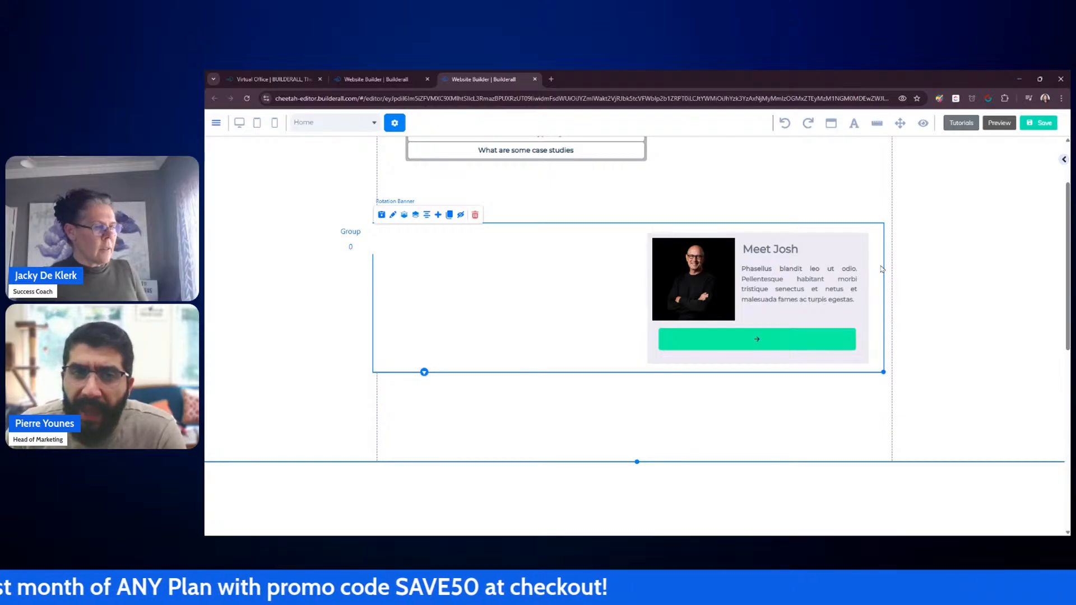
left_click_drag(881, 269, 881, 338)
left_click_drag(647, 167, 645, 261)
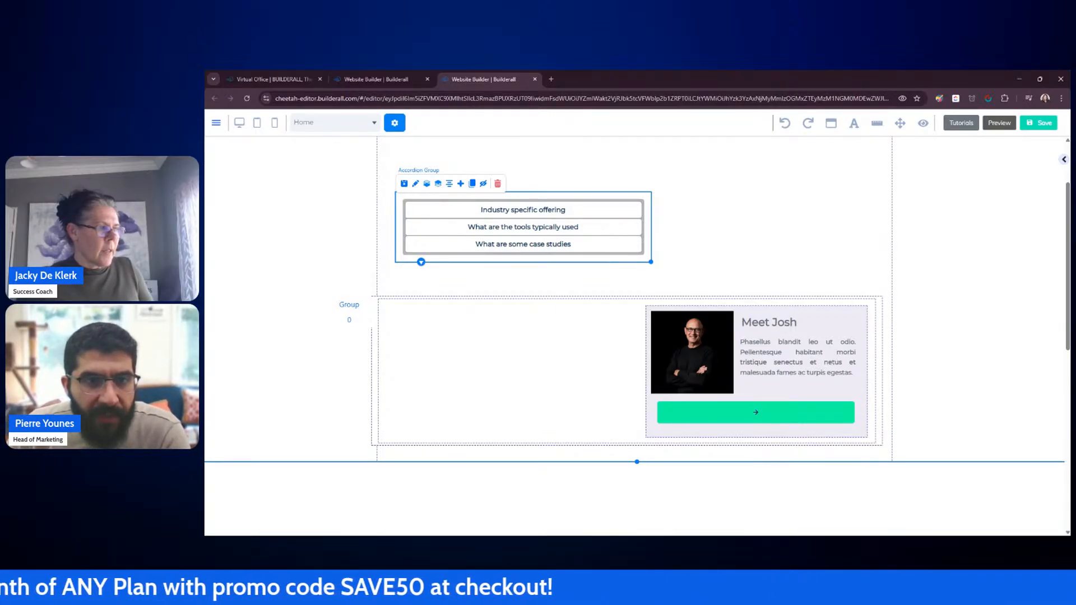
Step: Move the accordion and the Meet Josh box back down into the lower section
scroll(834, 233, "up", 2)
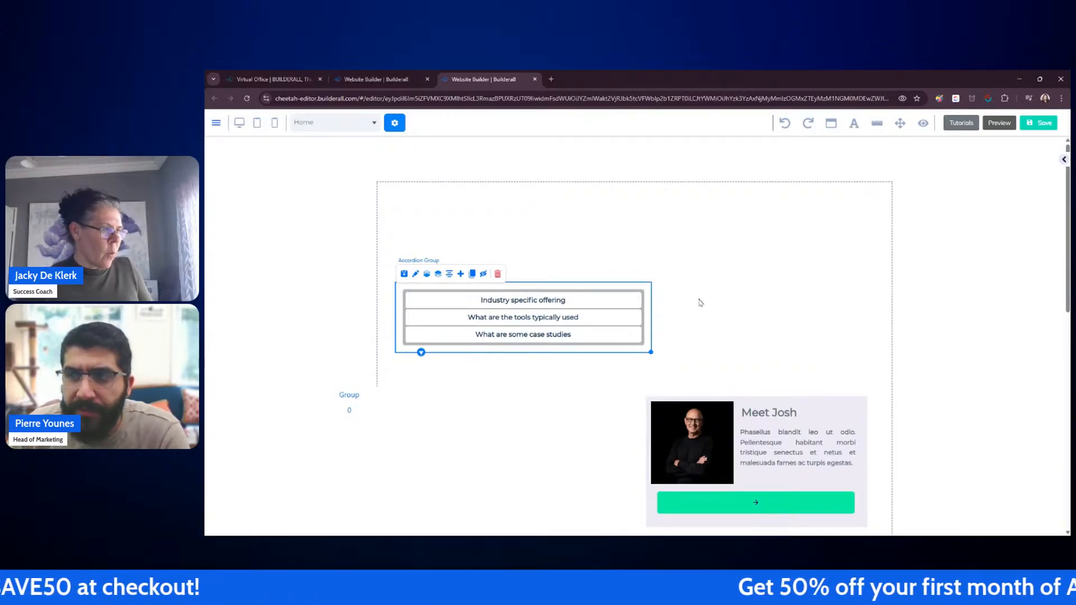
scroll(699, 303, "down", 3)
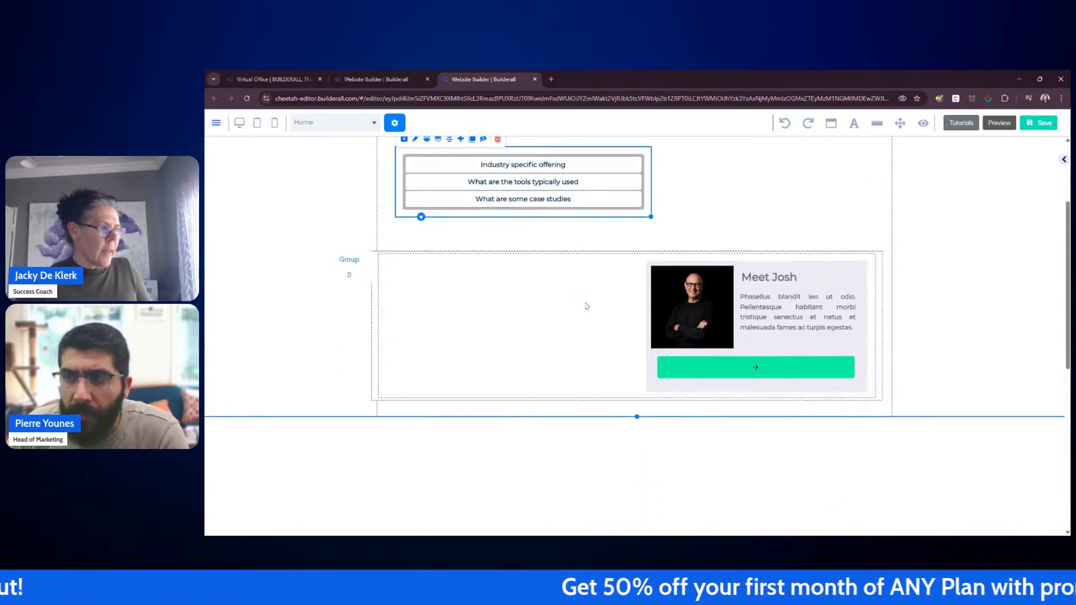
left_click_drag(609, 211, 574, 502)
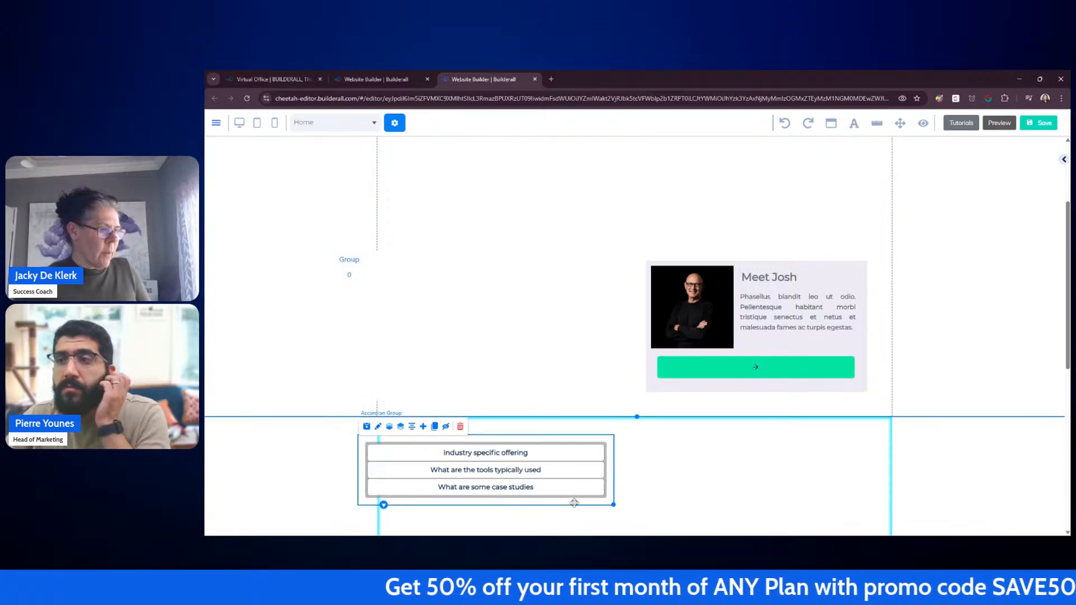
left_click_drag(681, 397, 690, 484)
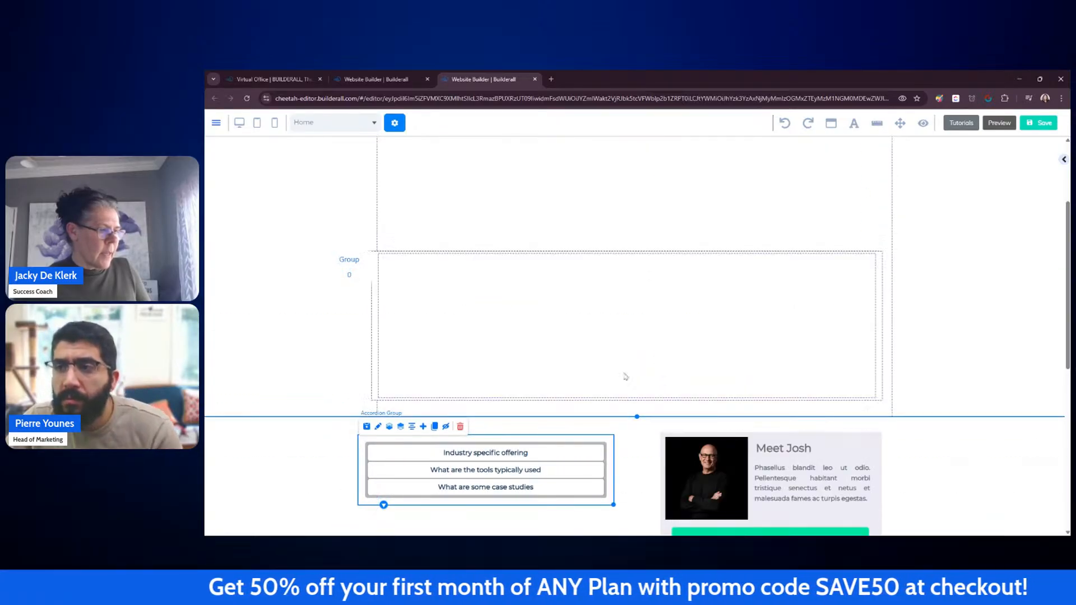
Step: Delete the now-empty rotation banner from the upper section
left_click(602, 315)
left_click_drag(348, 260, 335, 191)
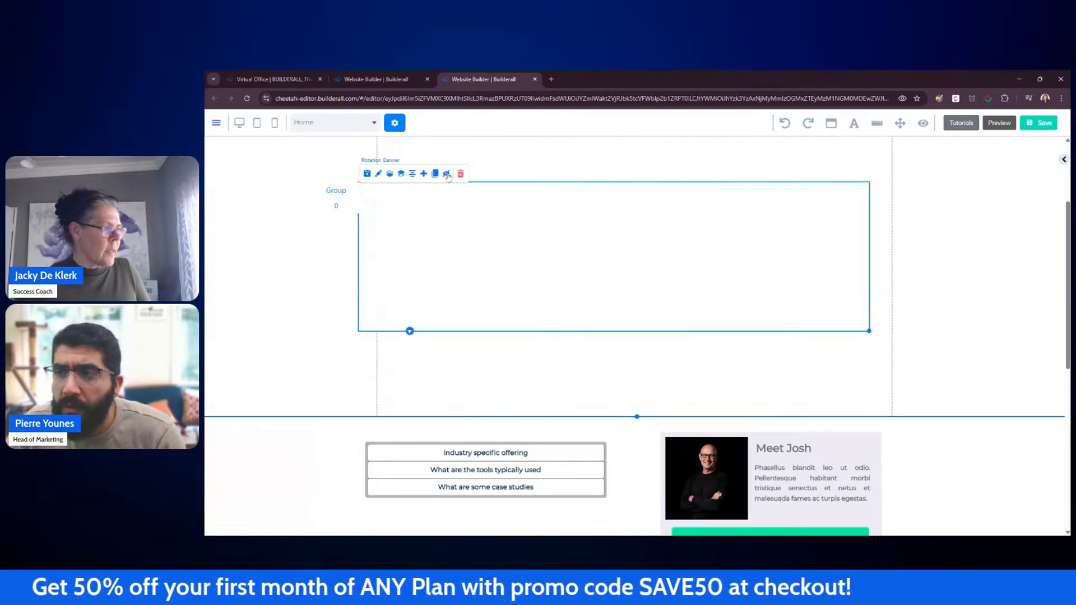
left_click(461, 174)
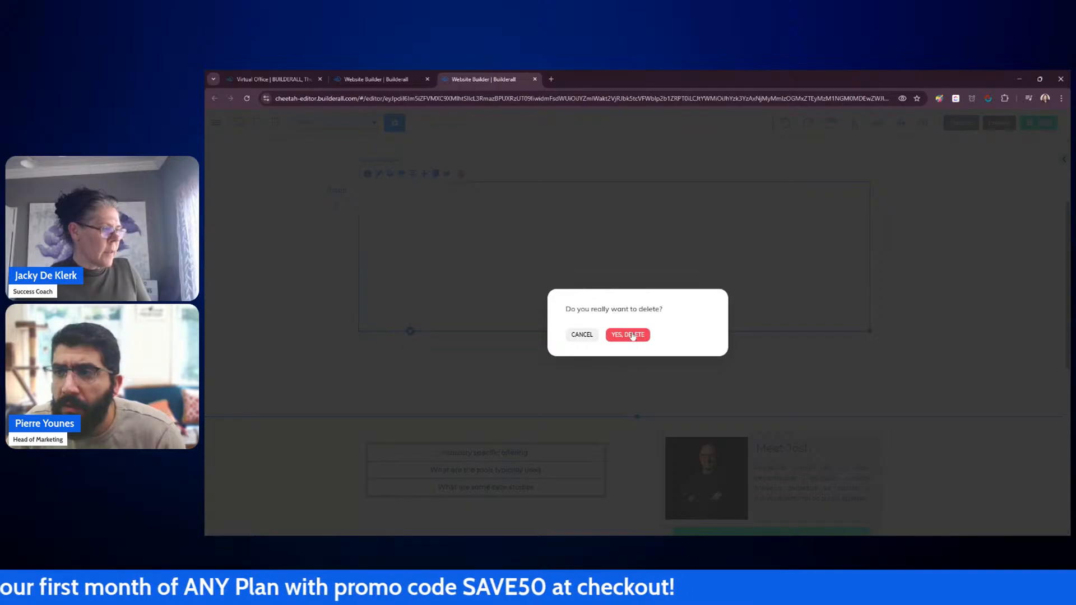
left_click(629, 334)
Step: Add a Big Menu element with three title tabs to the top panel
scroll(731, 228, "up", 3)
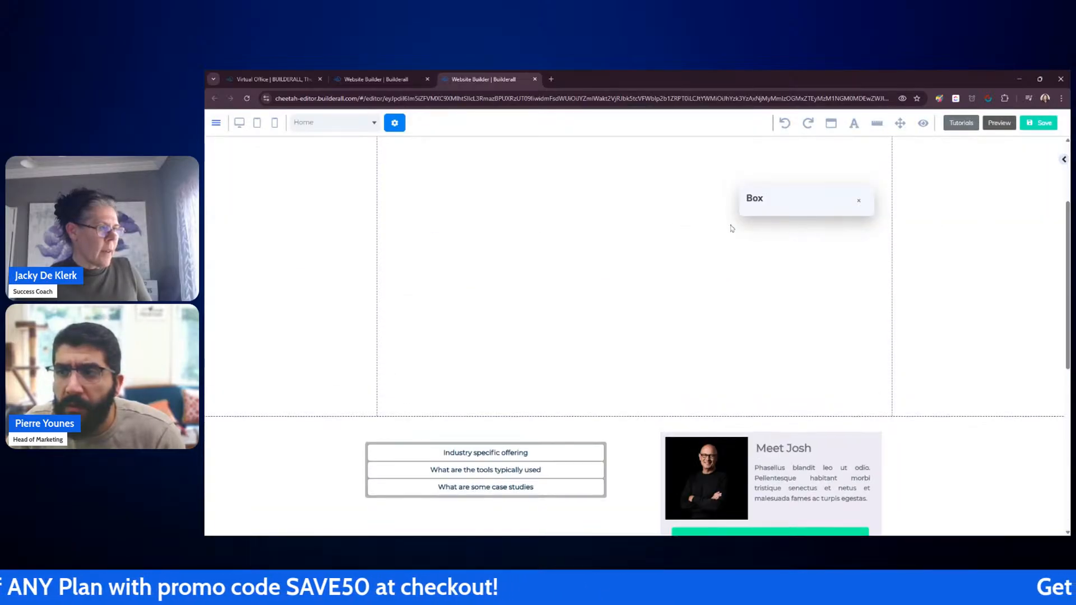
scroll(1008, 202, "up", 4)
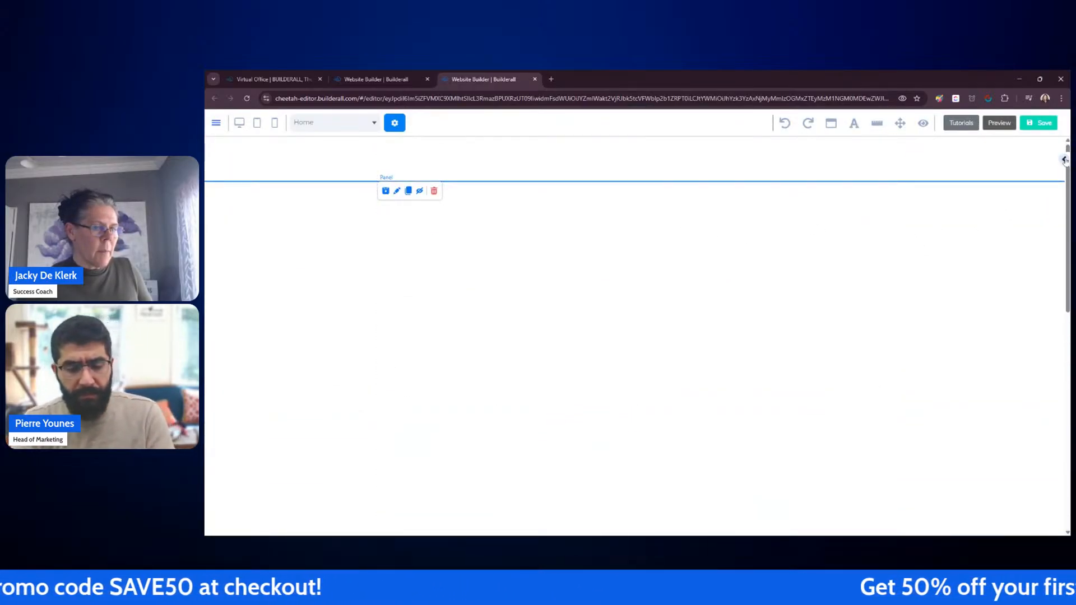
left_click(1065, 160)
scroll(1016, 227, "up", 5)
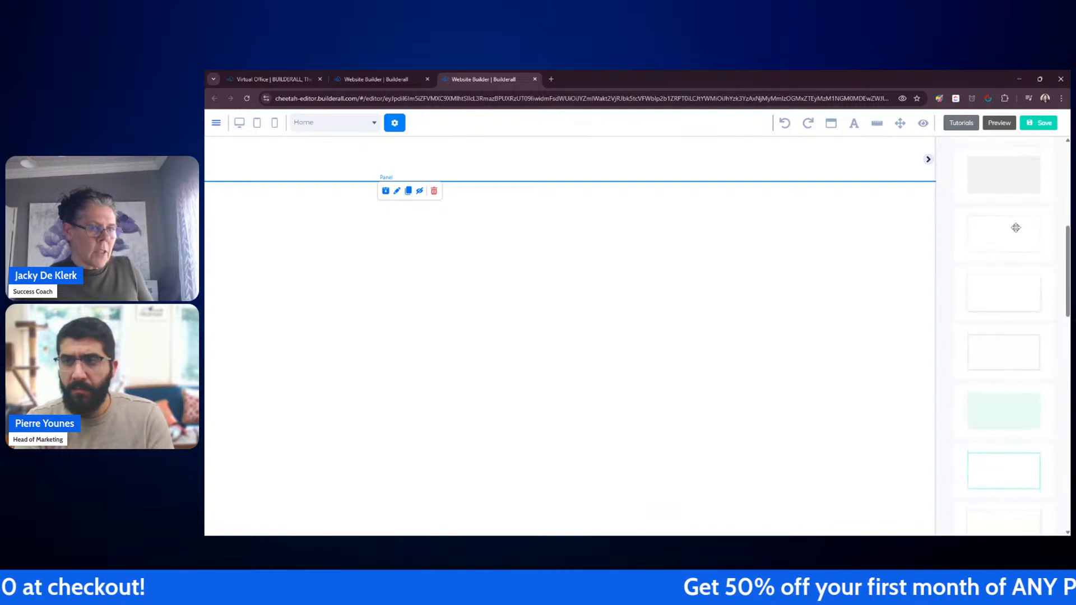
scroll(1013, 221, "up", 2)
left_click(959, 221)
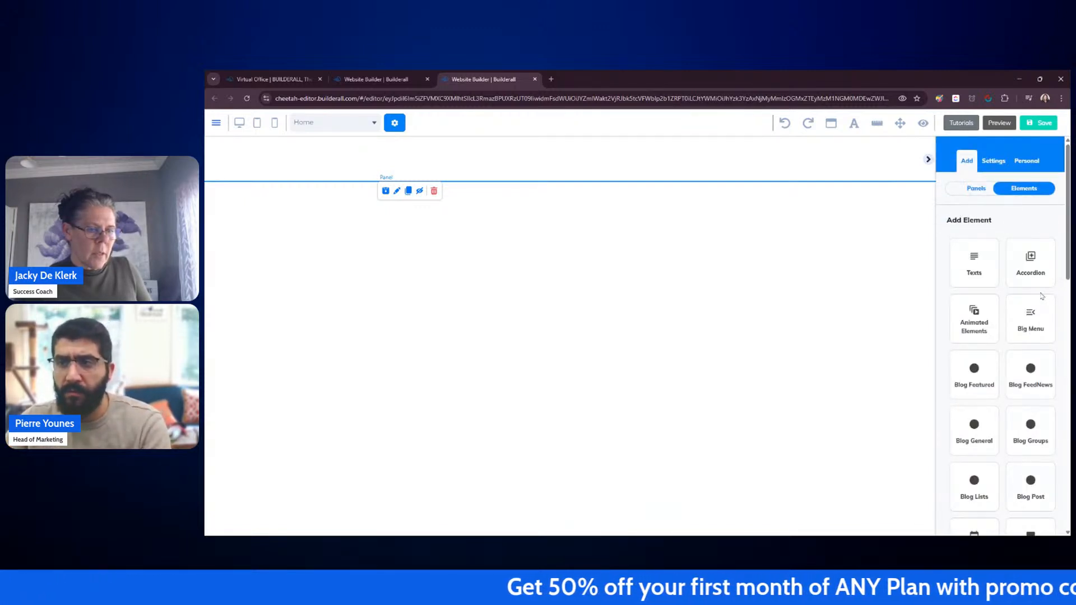
scroll(1042, 296, "down", 2)
left_click(1046, 235)
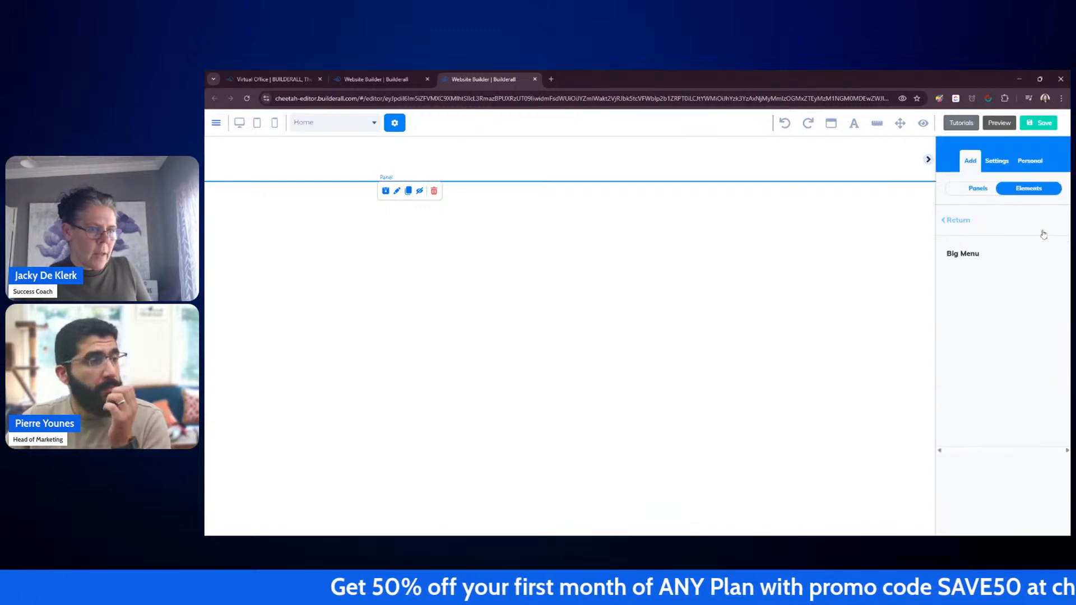
left_click_drag(1012, 292, 526, 254)
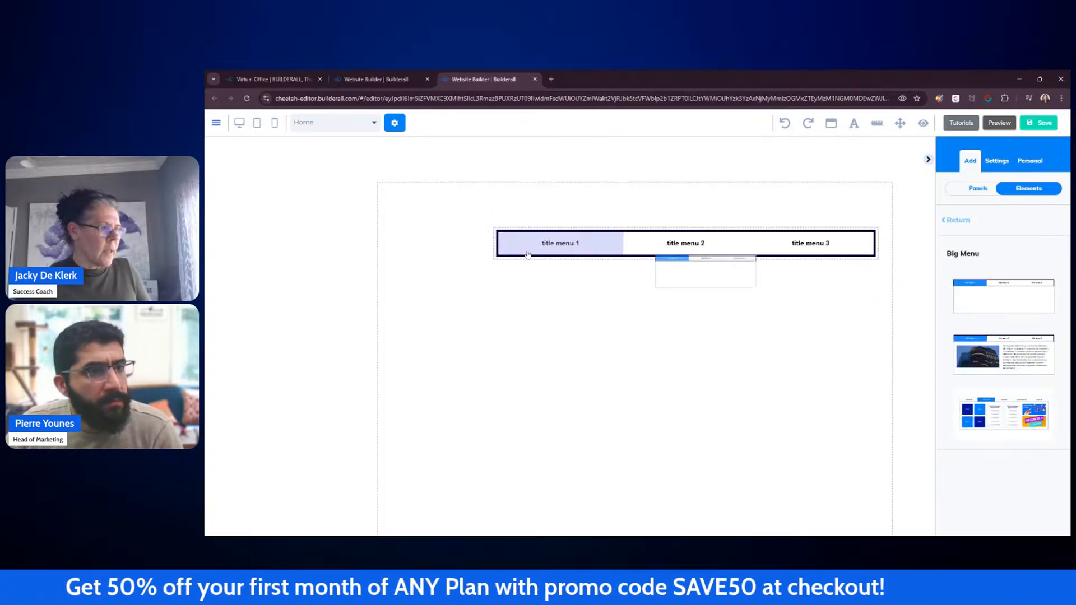
left_click(929, 160)
Step: Align the Big Menu to the section's left edge and stretch its tab bar to the section's full width
left_click(569, 244)
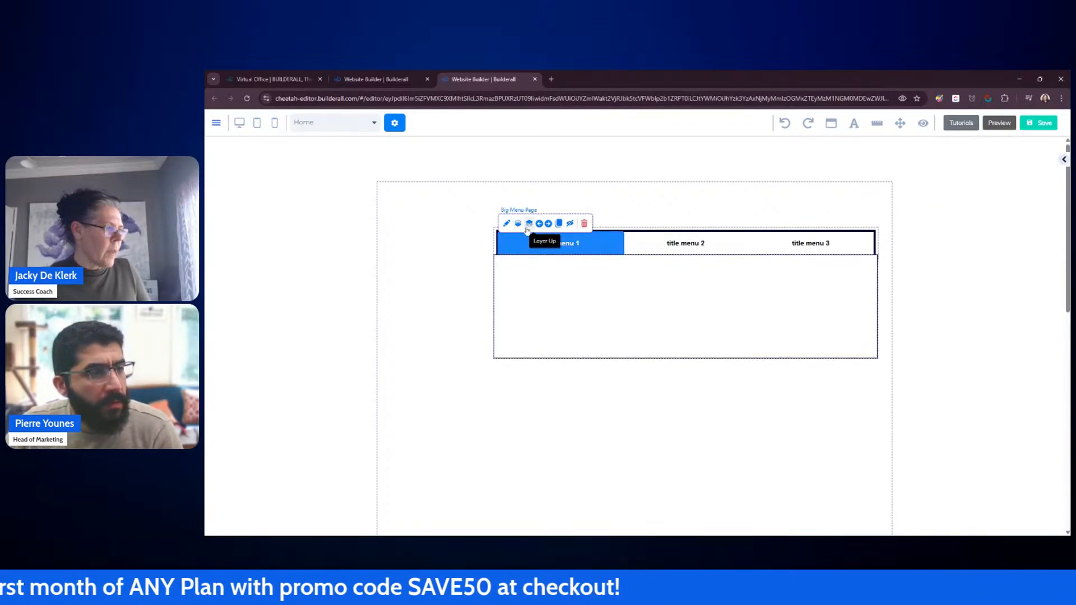
left_click_drag(492, 263, 382, 231)
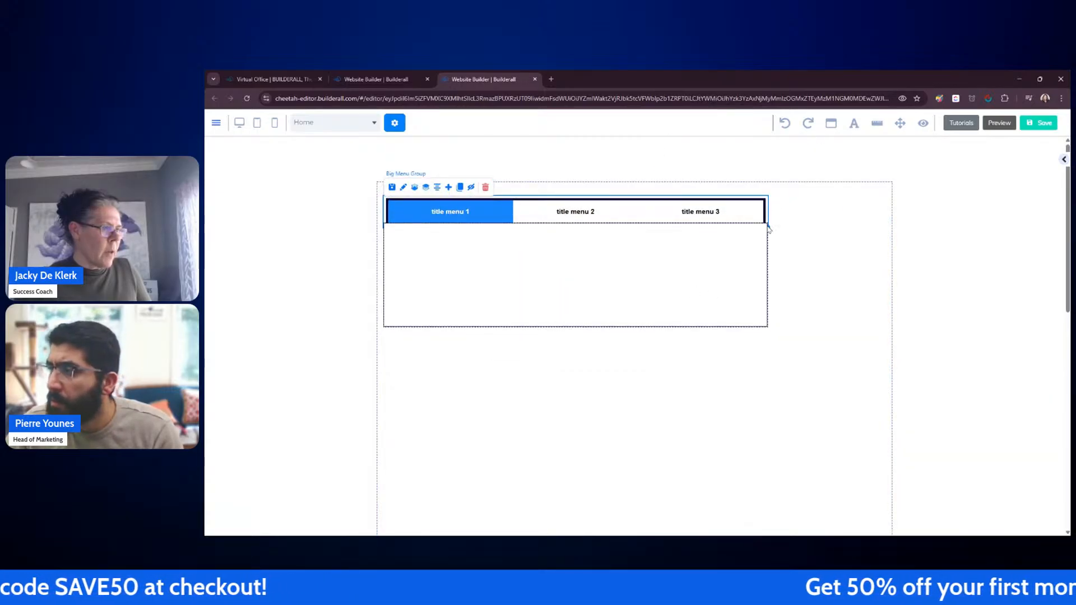
left_click_drag(769, 227, 884, 228)
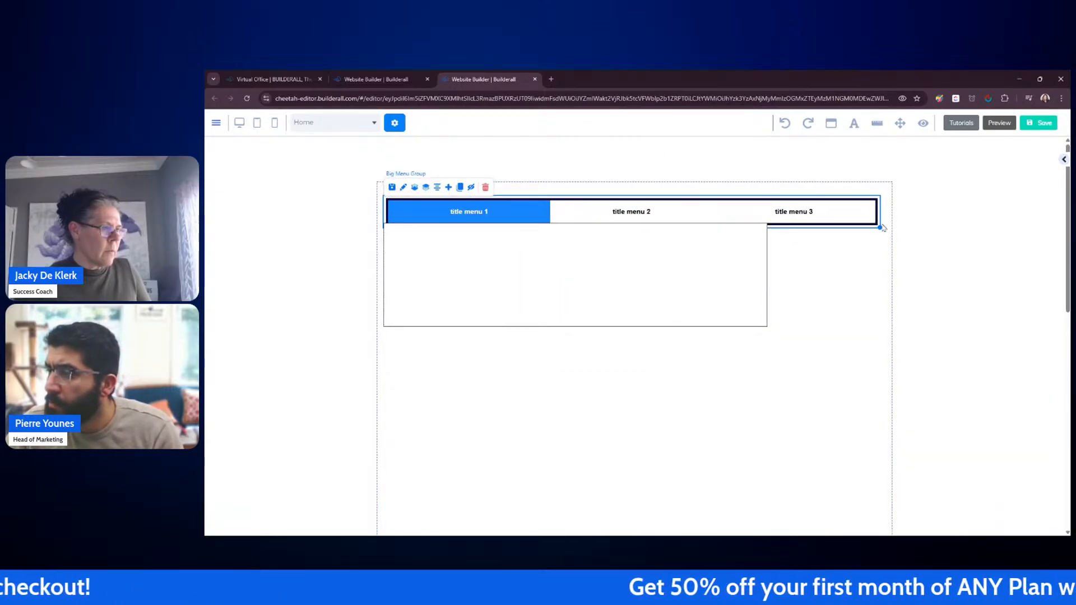
left_click(768, 329)
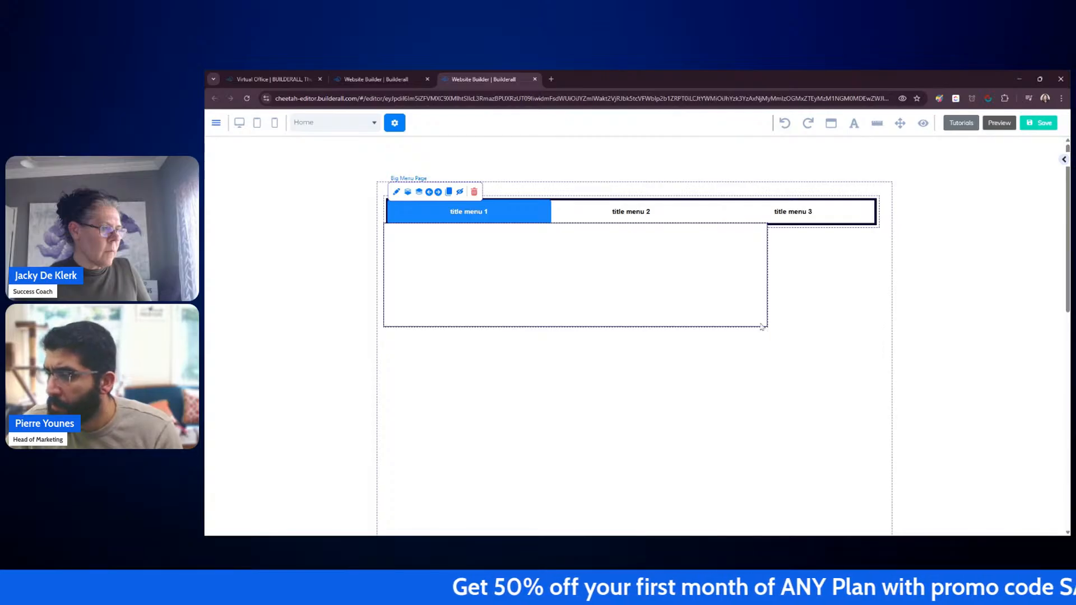
Step: Open the settings of the first Big Menu page and move the settings window aside
left_click(848, 220)
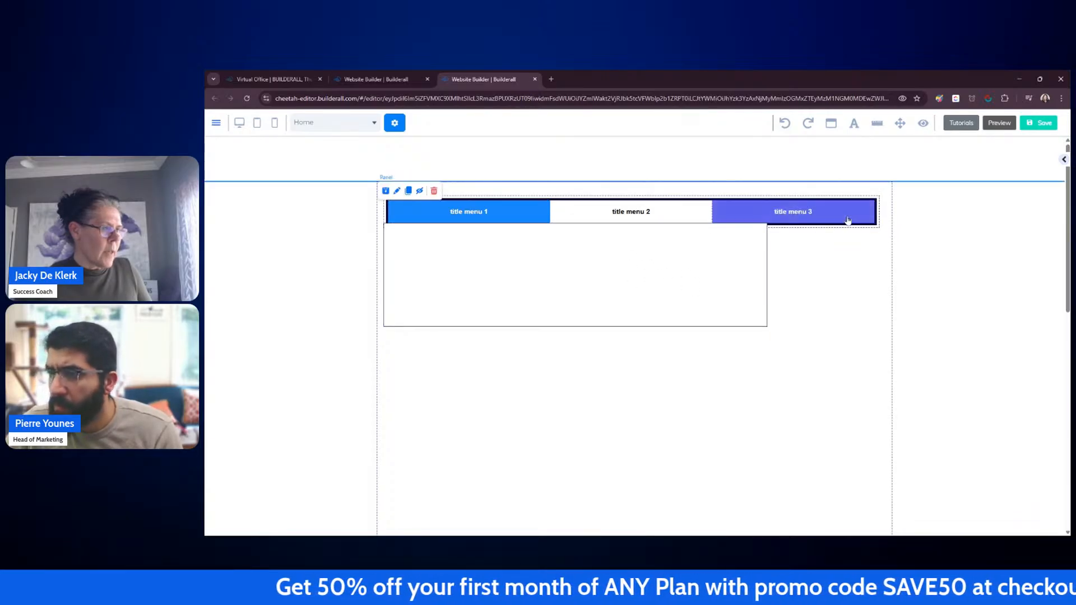
double_click(848, 221)
left_click(840, 263)
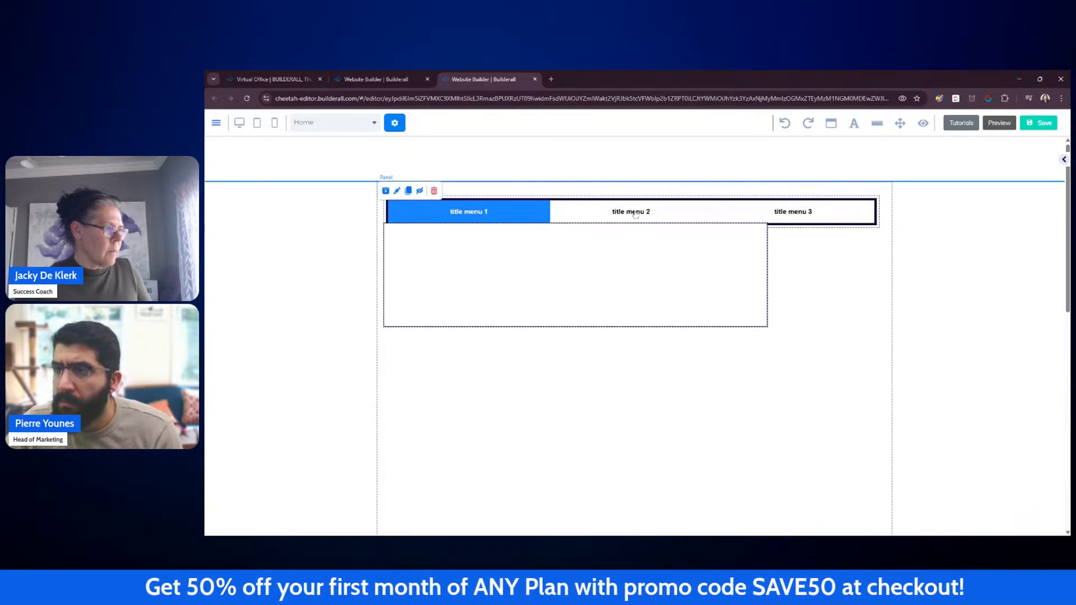
left_click(431, 213)
double_click(430, 213)
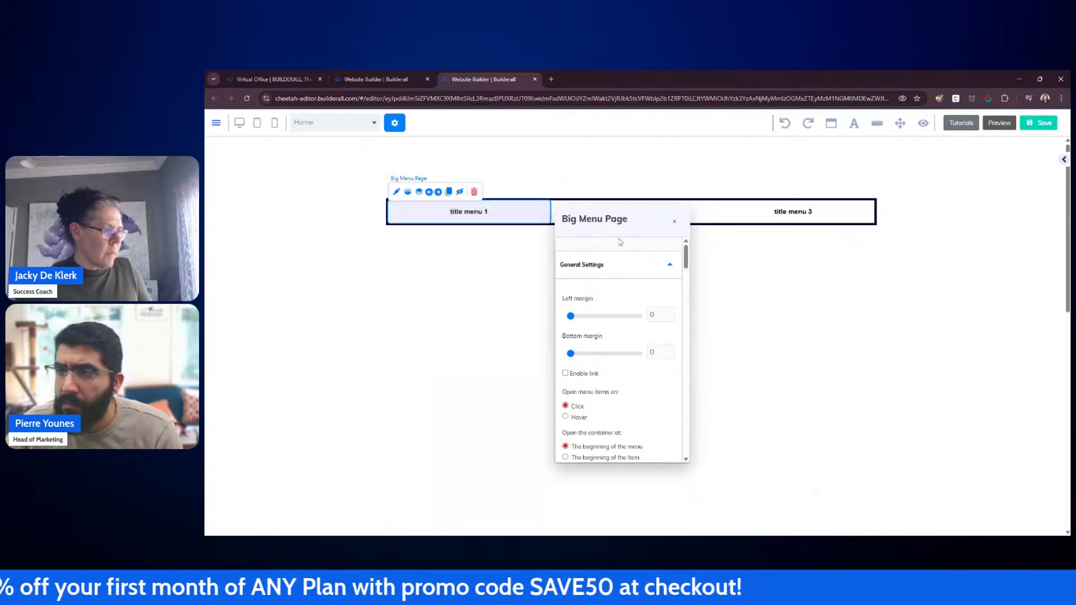
left_click_drag(646, 209, 975, 153)
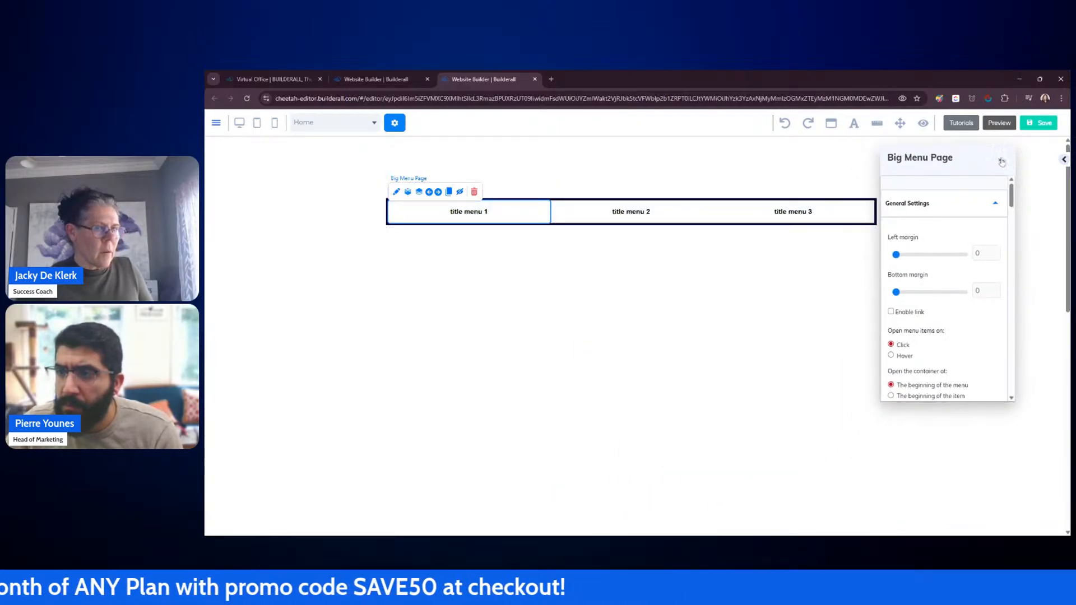
Step: Delete the three-tab Big Menu from the top panel entirely
left_click(1000, 161)
left_click(1064, 160)
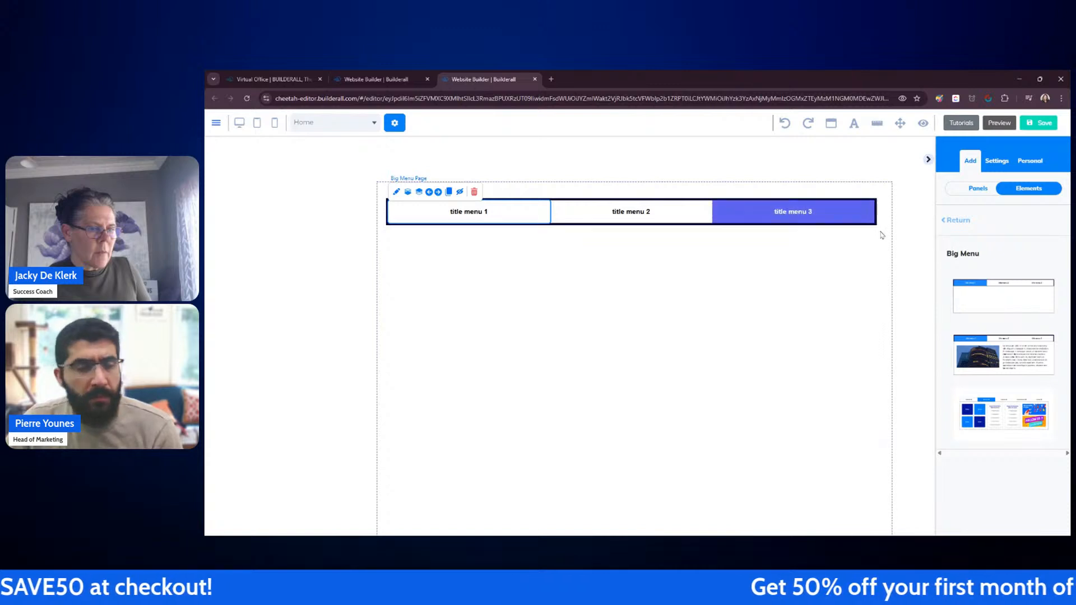
left_click(475, 191)
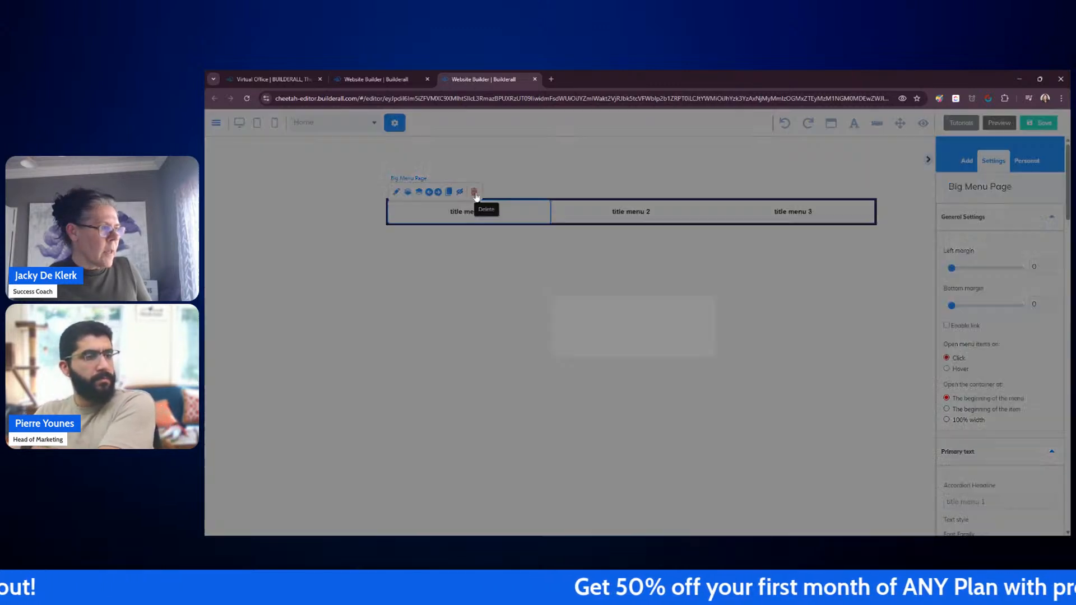
left_click(628, 335)
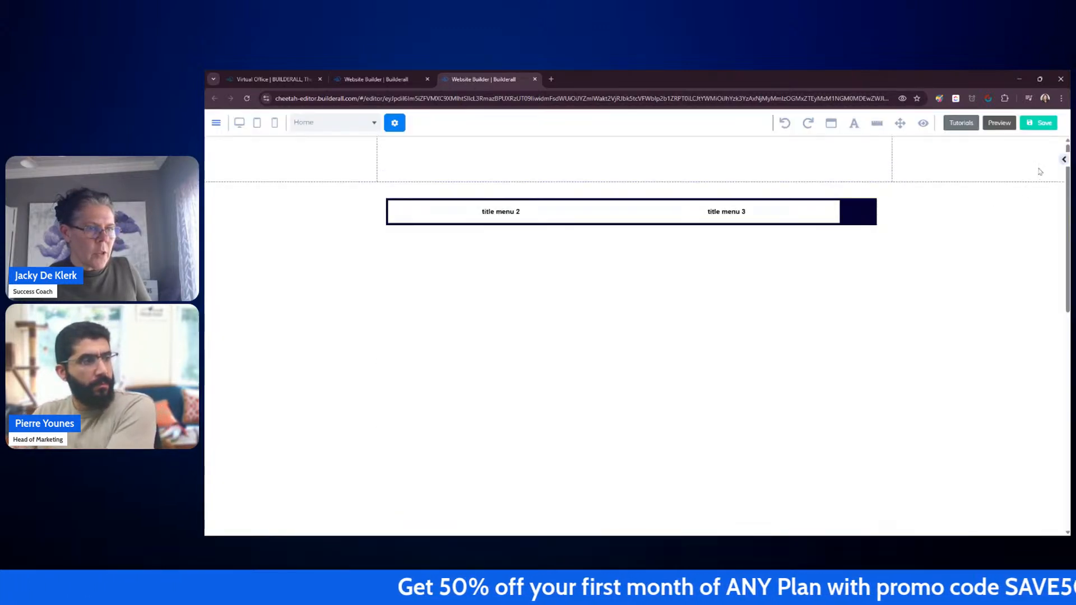
left_click(868, 221)
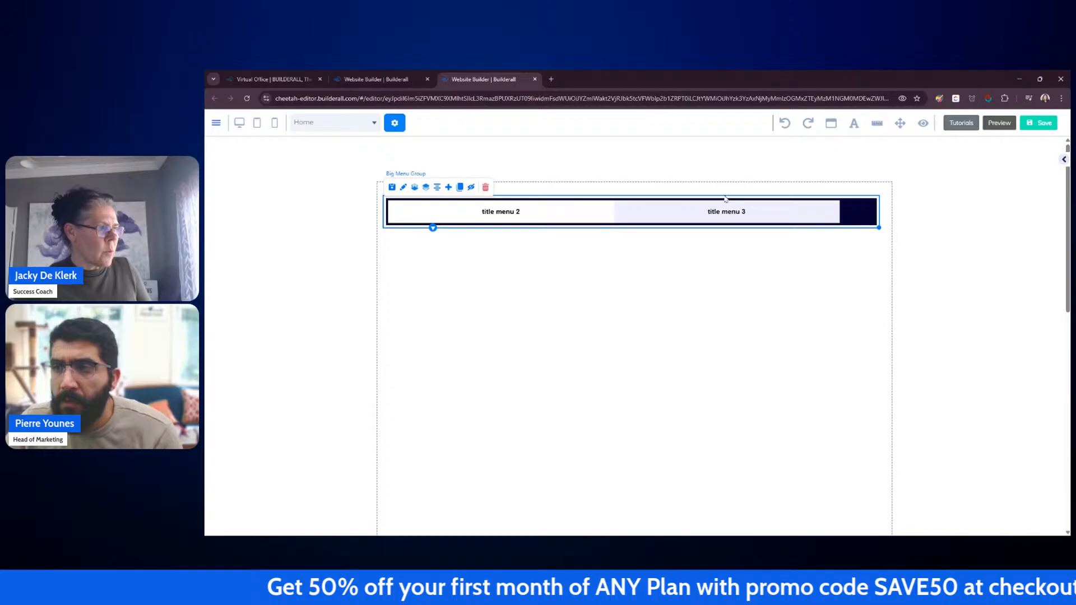
left_click(485, 188)
left_click(628, 334)
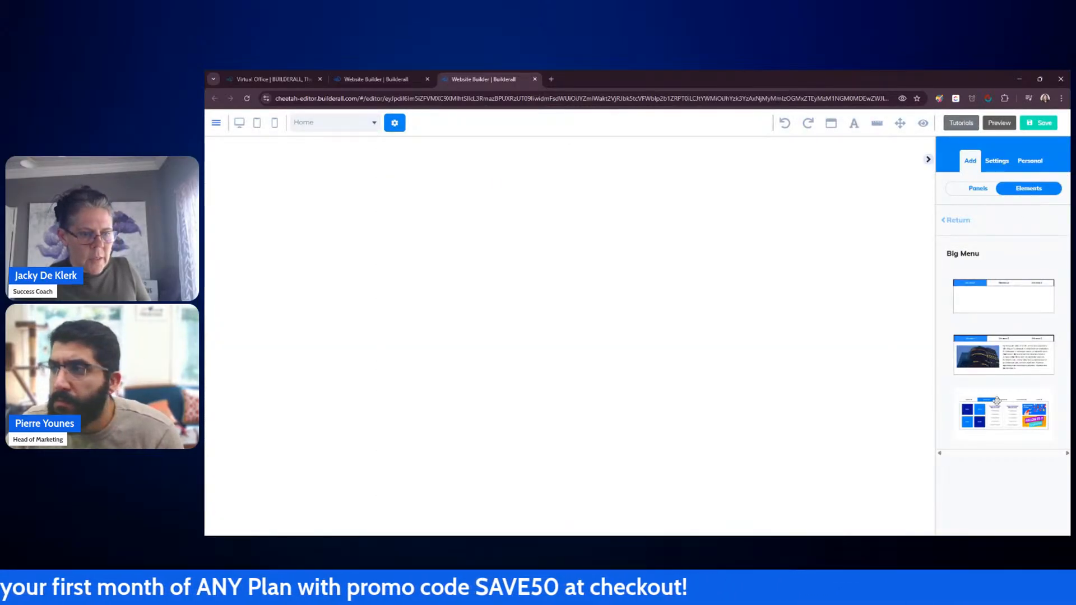
Step: Add the five-tab Big Menu template with content columns to the top panel
left_click_drag(997, 400, 390, 197)
left_click(928, 160)
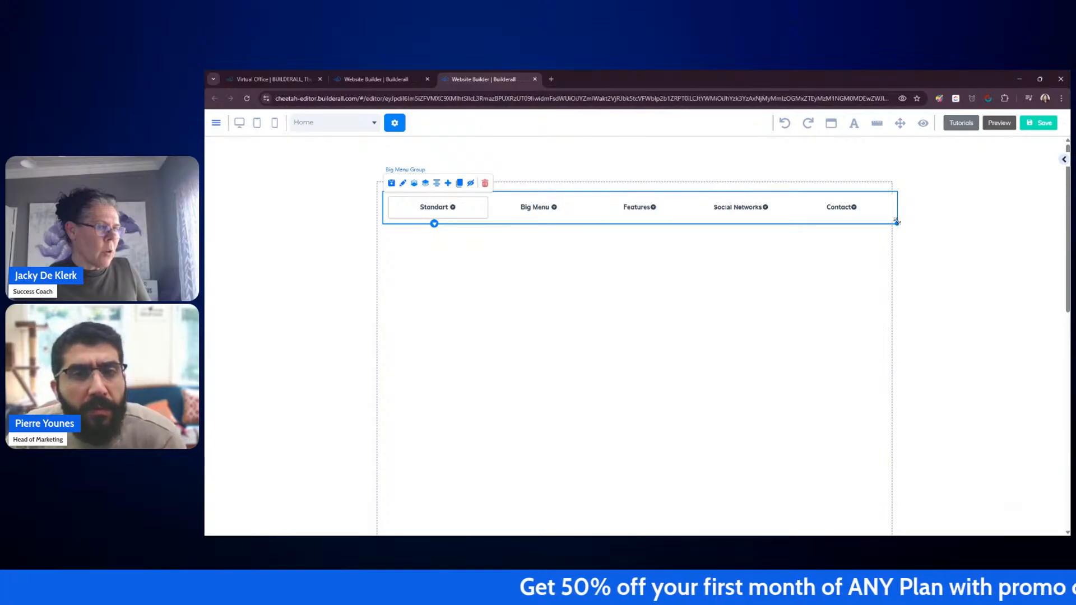
Step: Delete the image box and the fourth link column from the Standart tab's dropdown content
left_click(440, 212)
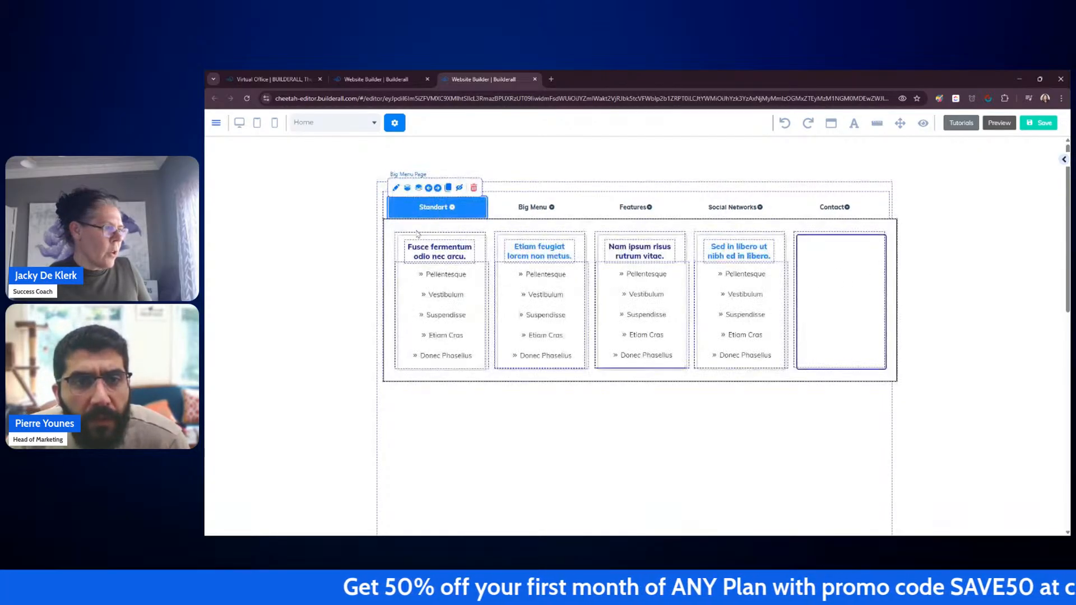
left_click(811, 342)
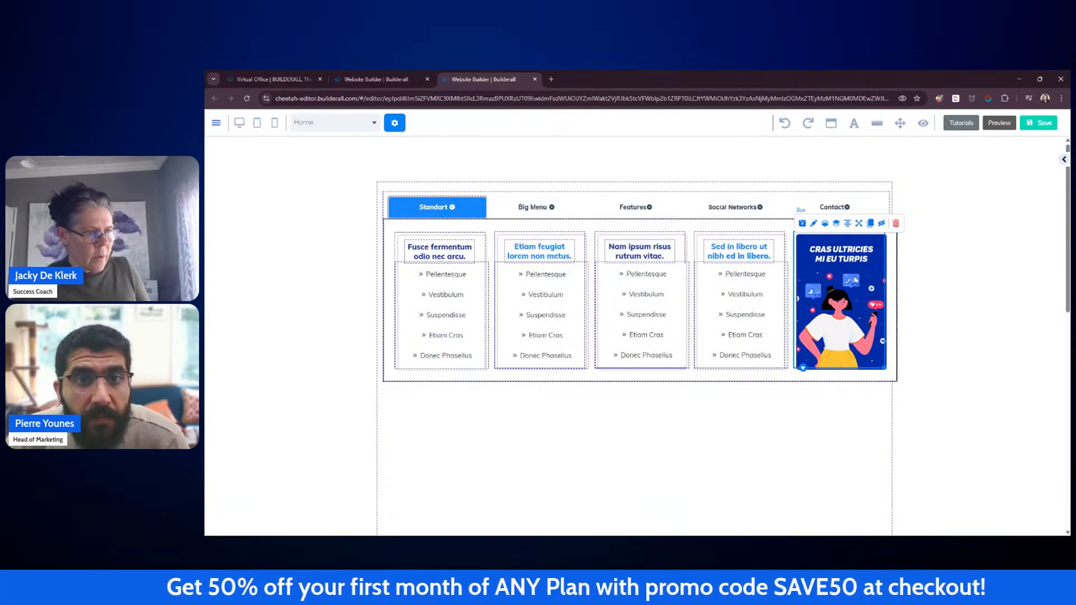
left_click(897, 223)
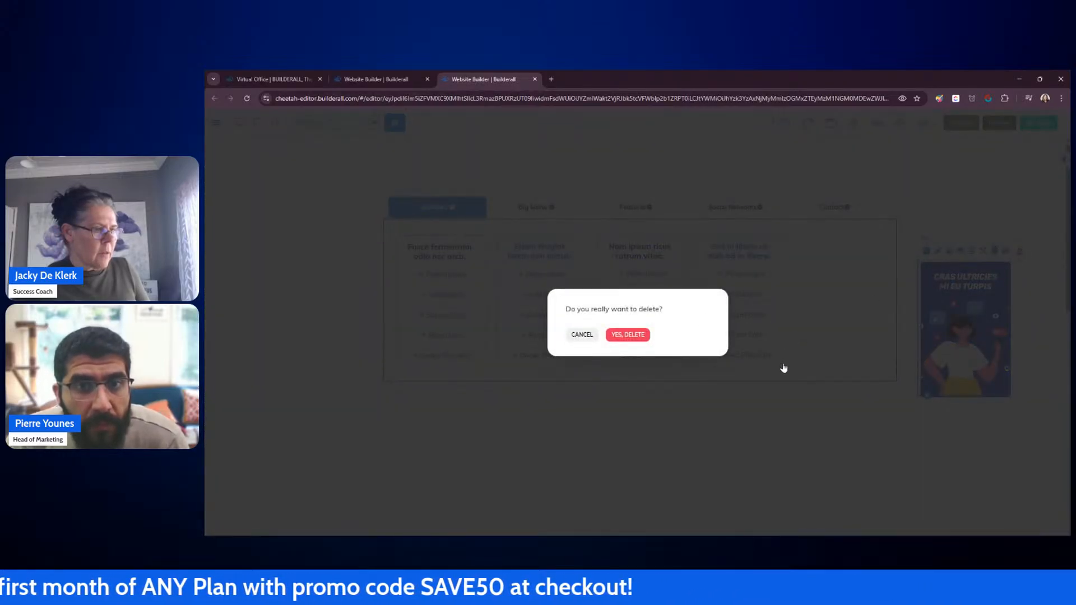
left_click(628, 335)
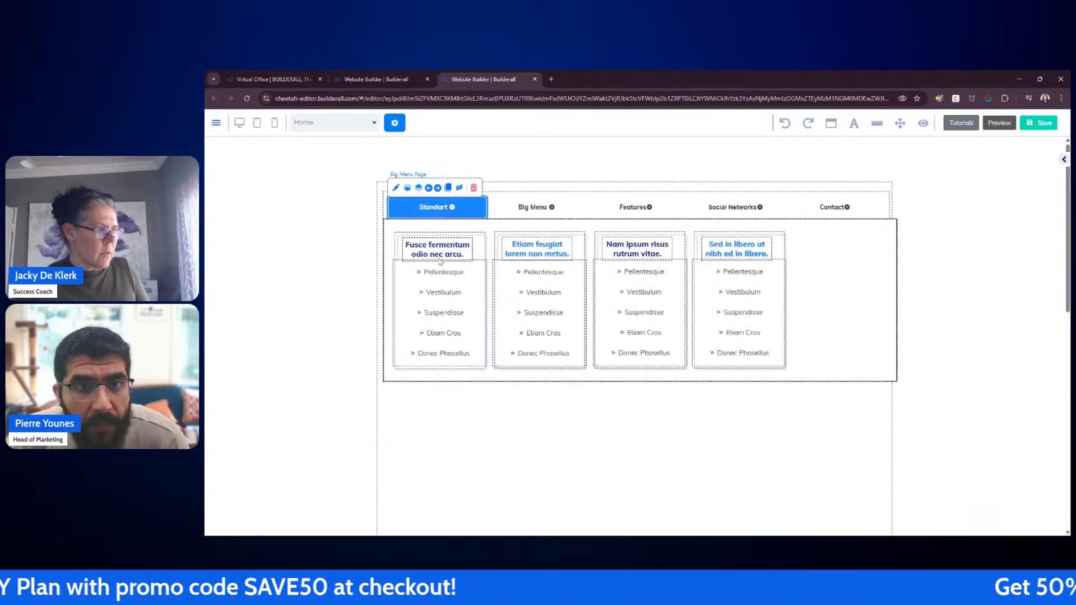
left_click(779, 373)
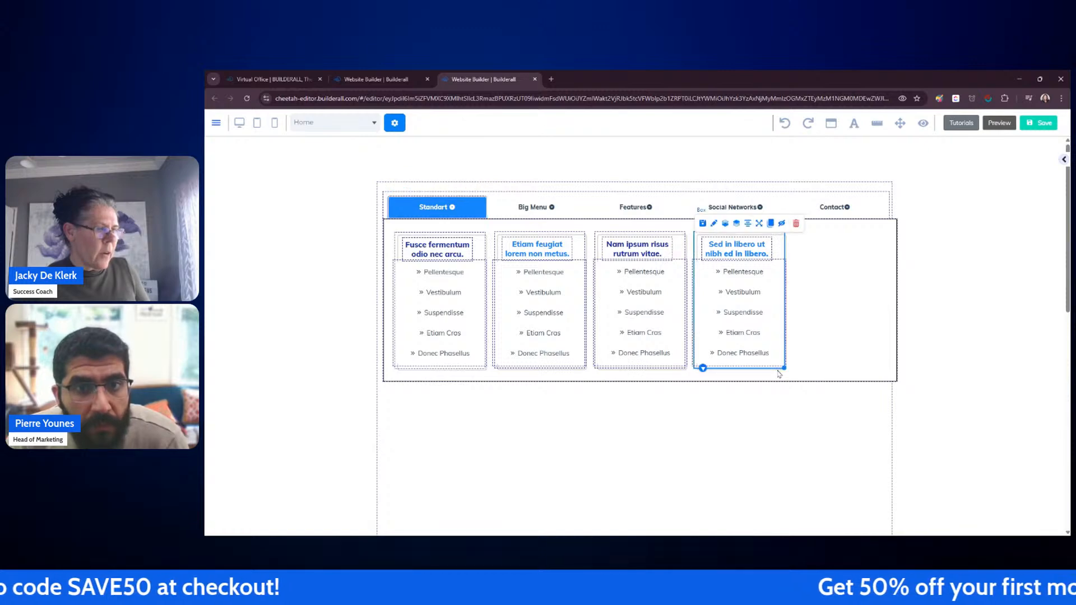
left_click(796, 225)
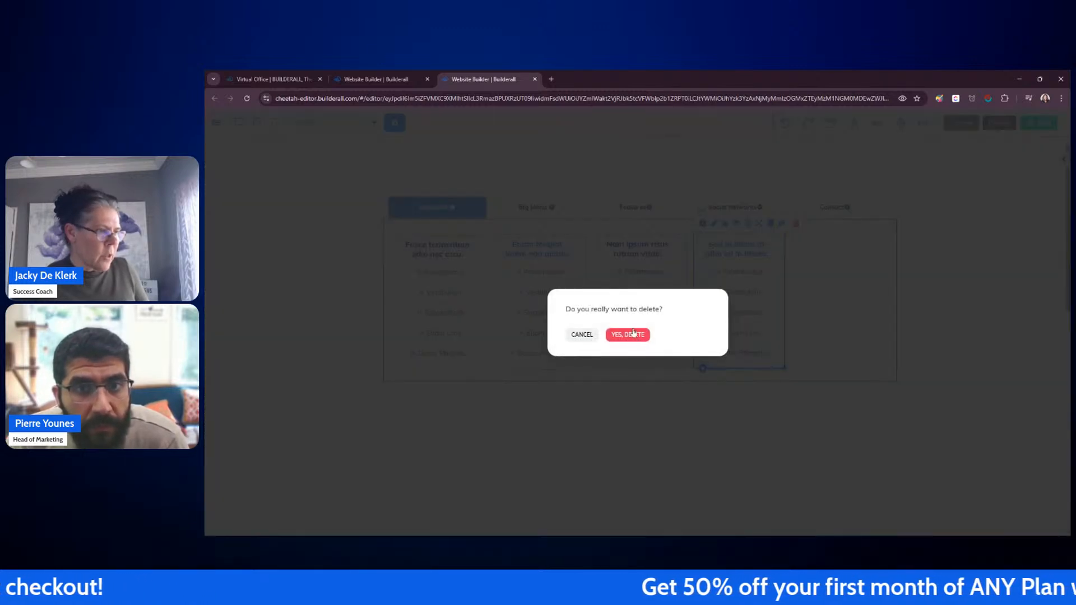
left_click(628, 335)
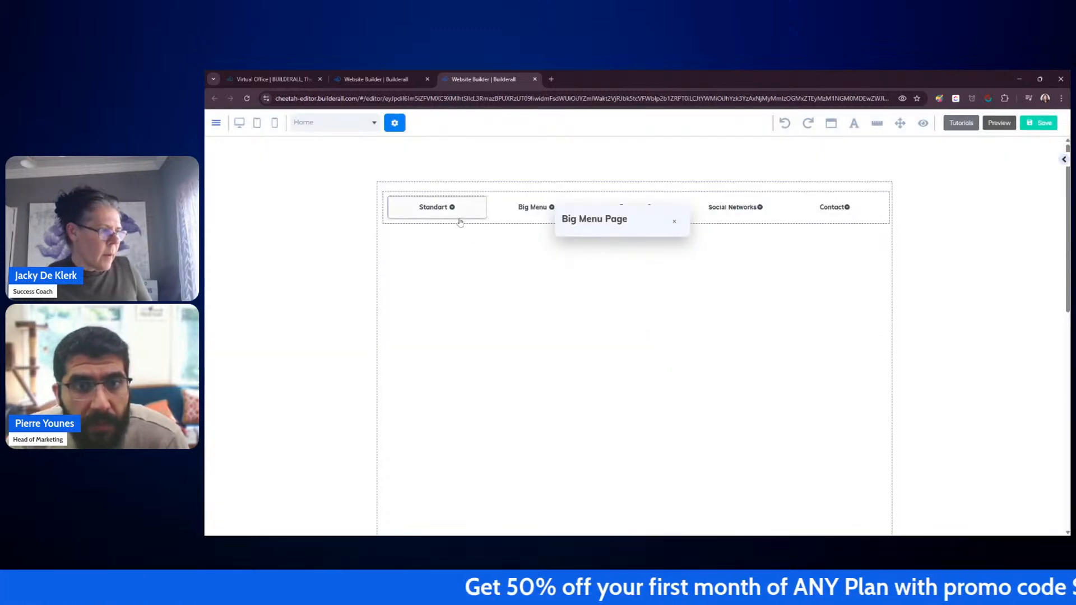
Step: Delete the remaining three link columns from the Standart tab's dropdown content
left_click(459, 213)
left_click(678, 372)
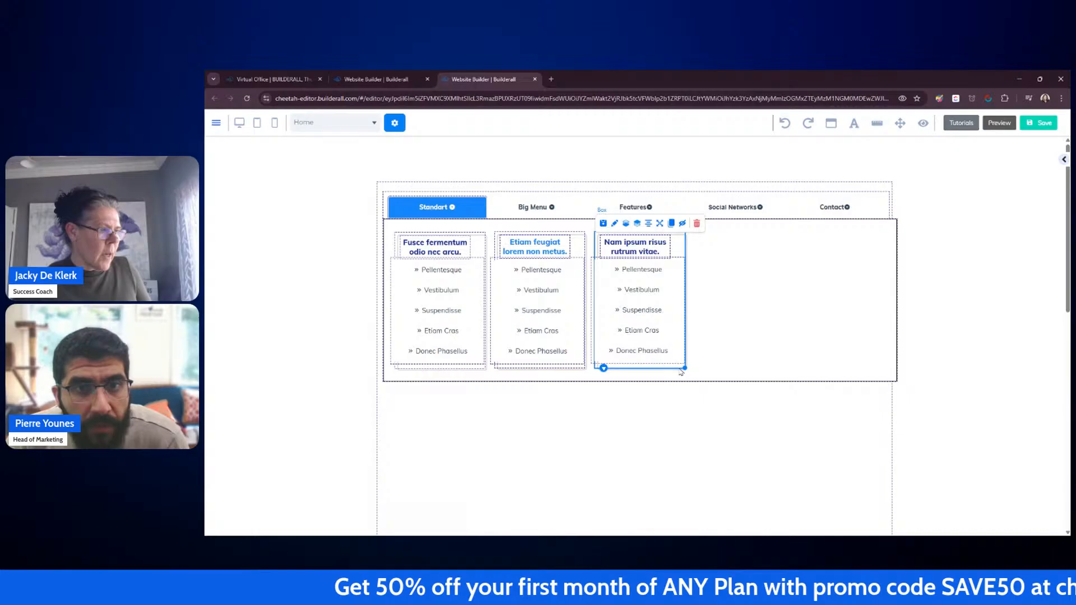
left_click(697, 224)
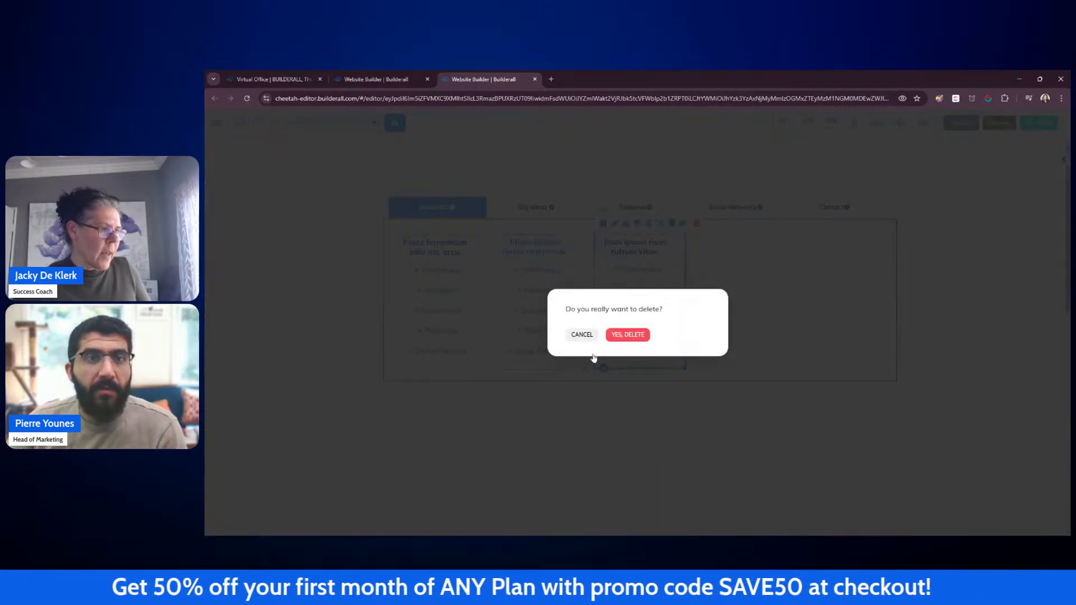
left_click(624, 336)
left_click(445, 217)
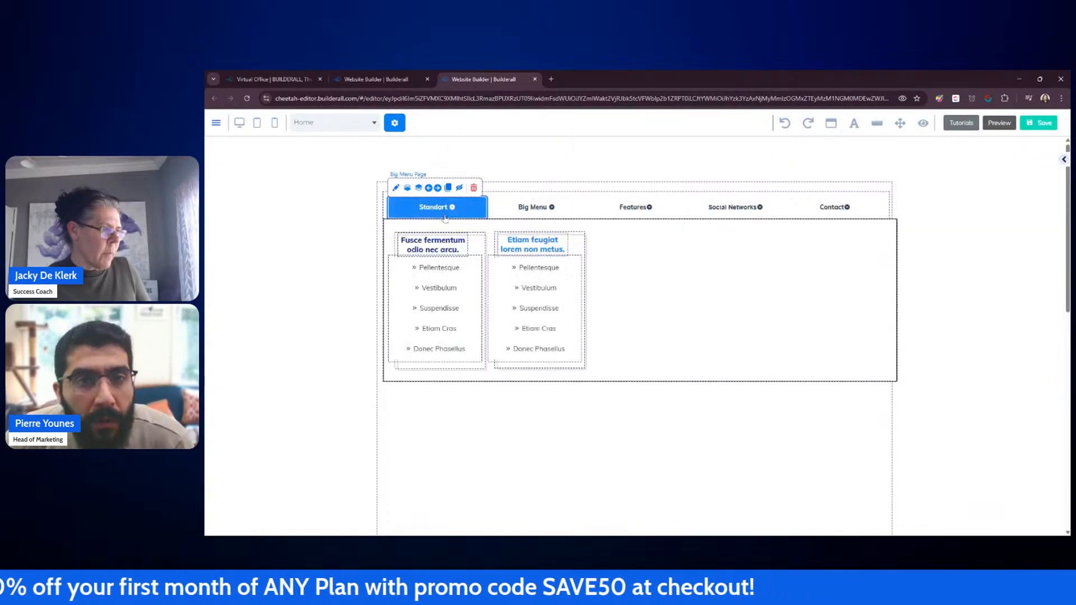
left_click(582, 375)
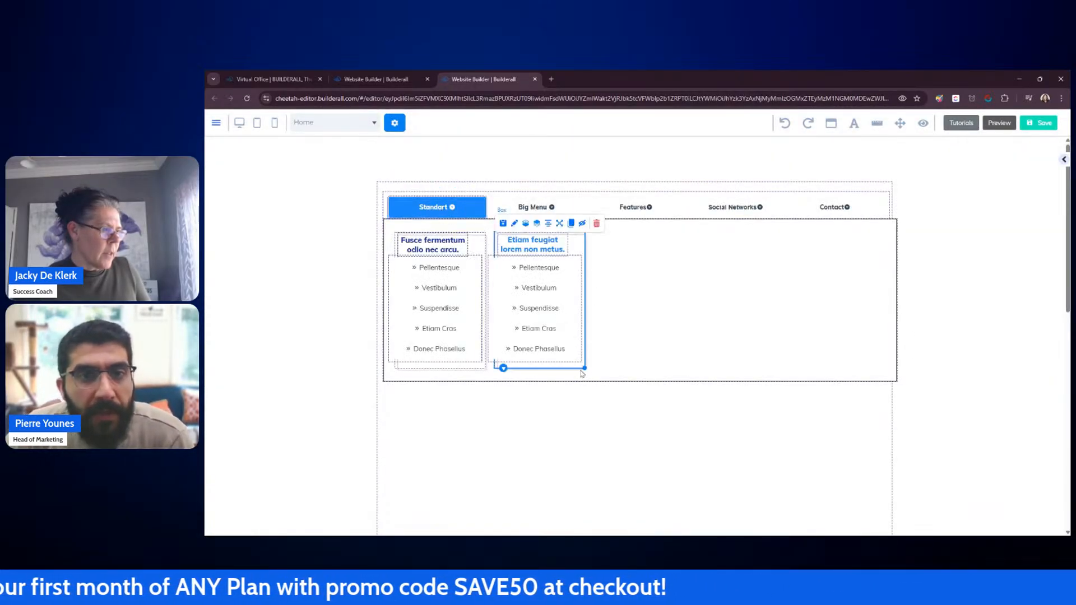
left_click(597, 223)
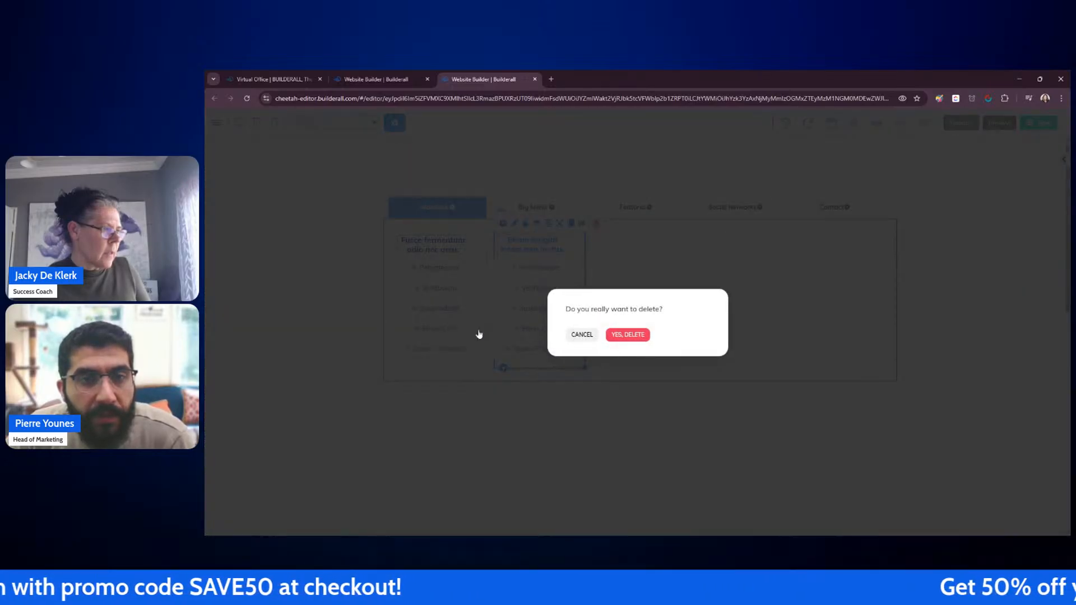
key("Return")
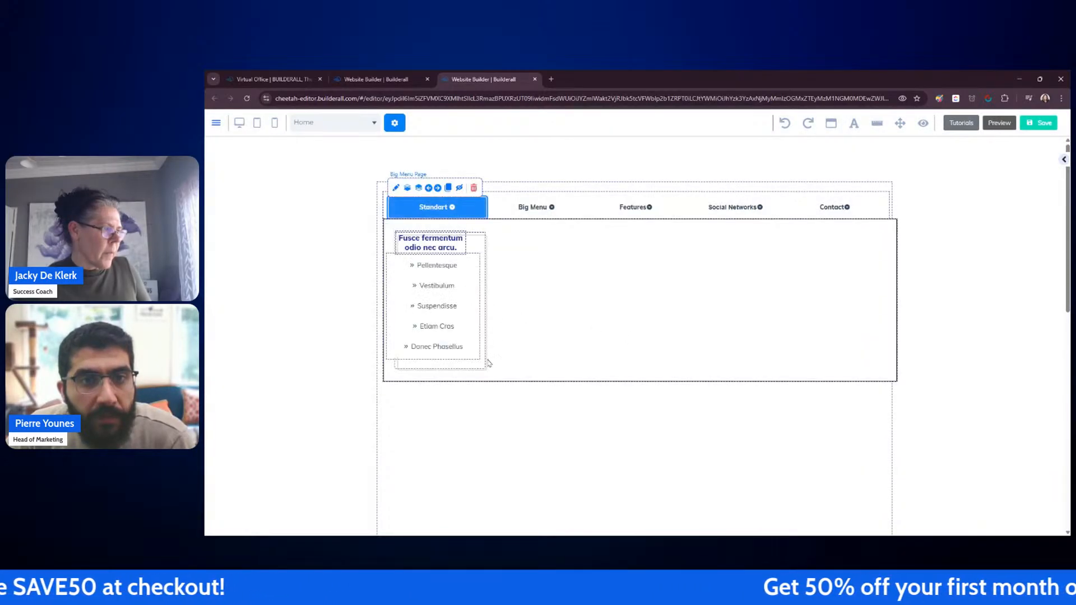
left_click(485, 371)
left_click(496, 224)
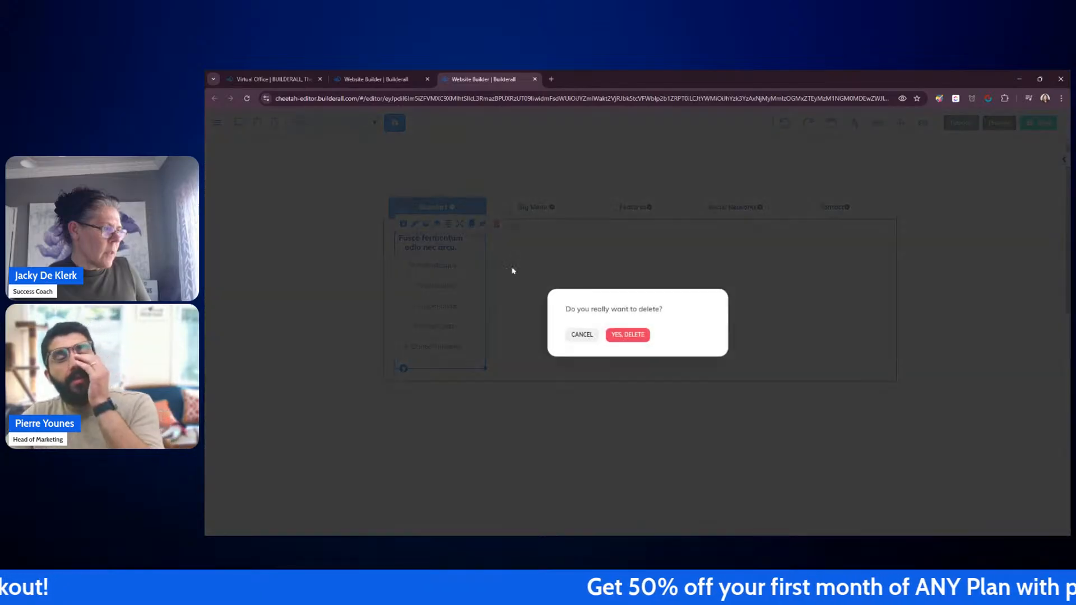
left_click(631, 335)
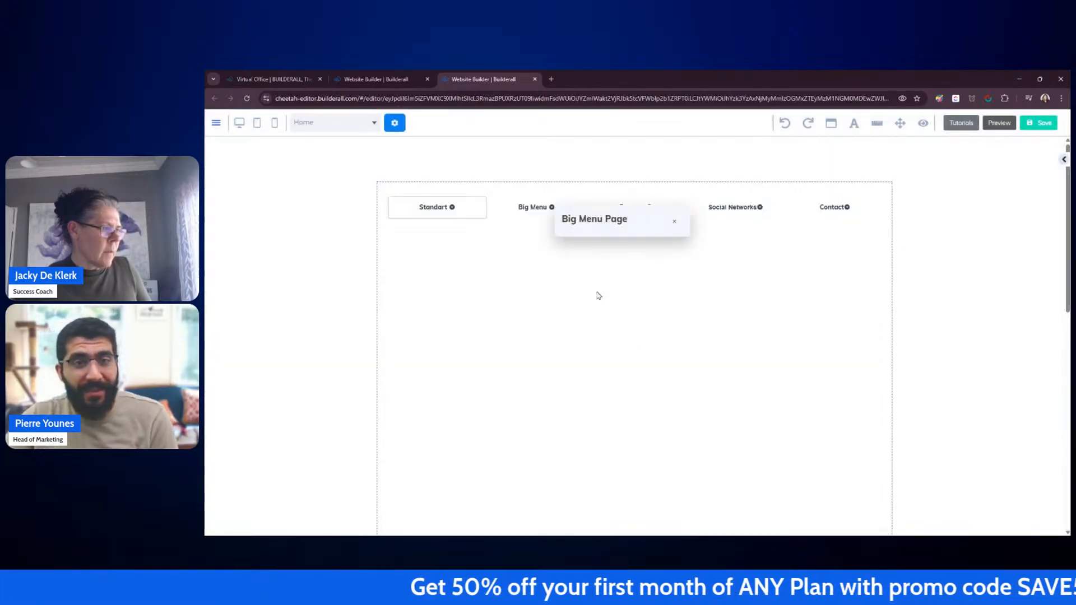
Step: Move the accordion and the Meet Josh profile card into the Standart tab's dropdown content
left_click(454, 209)
scroll(577, 401, "down", 2)
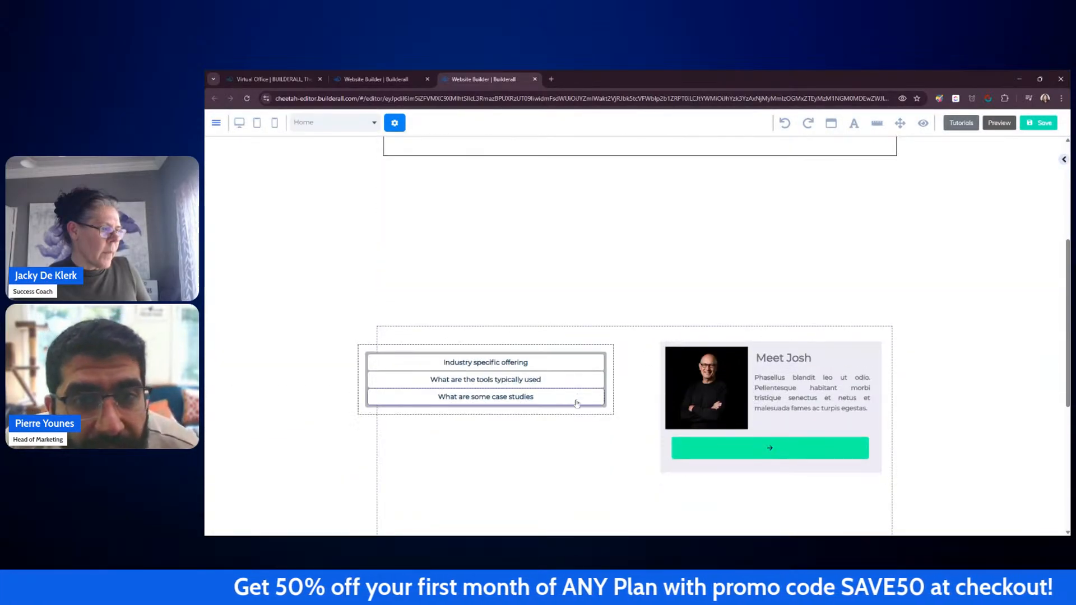
left_click_drag(583, 413, 622, 254)
scroll(614, 279, "up", 3)
scroll(736, 292, "down", 3)
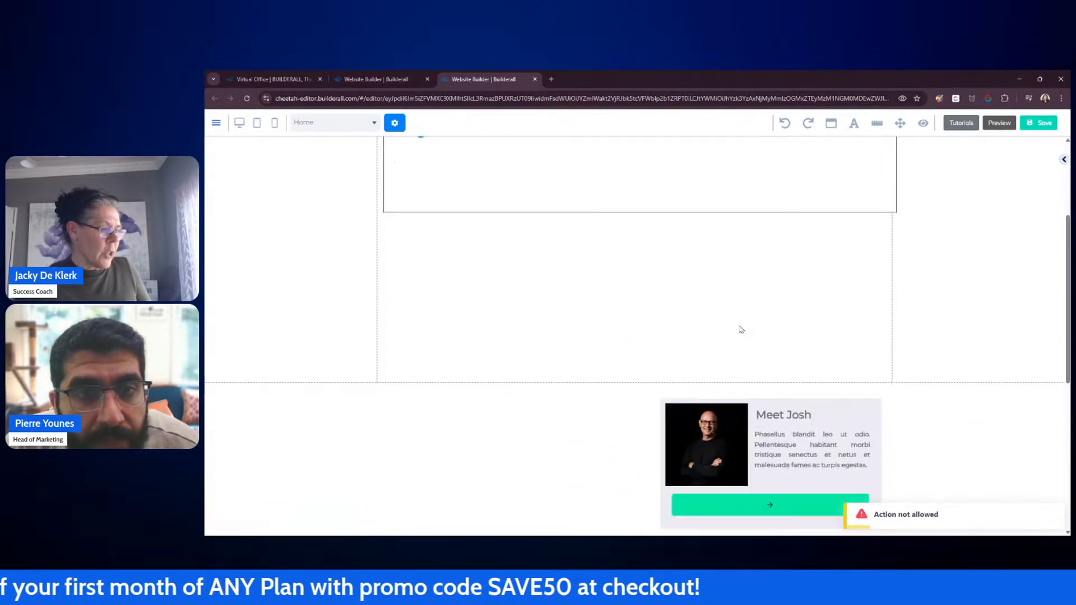
left_click_drag(877, 397, 871, 242)
scroll(875, 236, "up", 3)
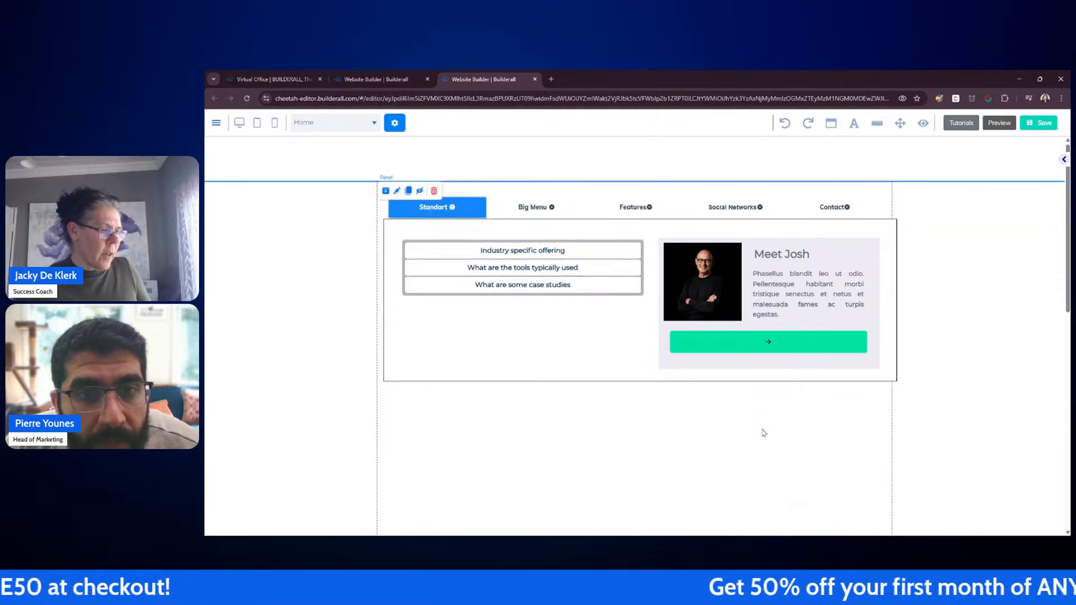
Step: Move the accordion out of the dropdown to just below the Big Menu
scroll(762, 431, "down", 5)
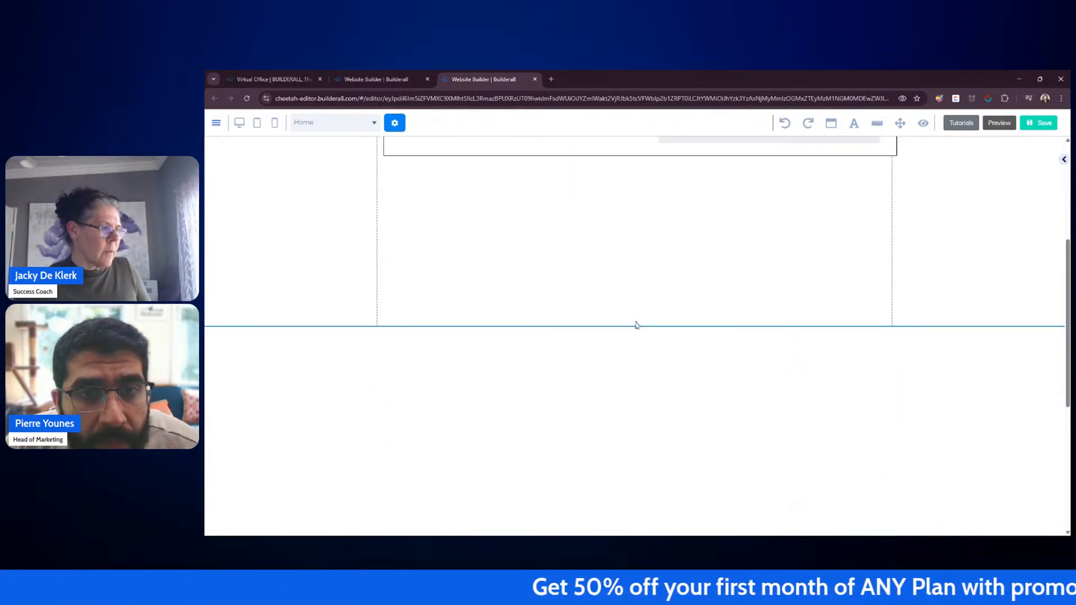
scroll(634, 260, "up", 5)
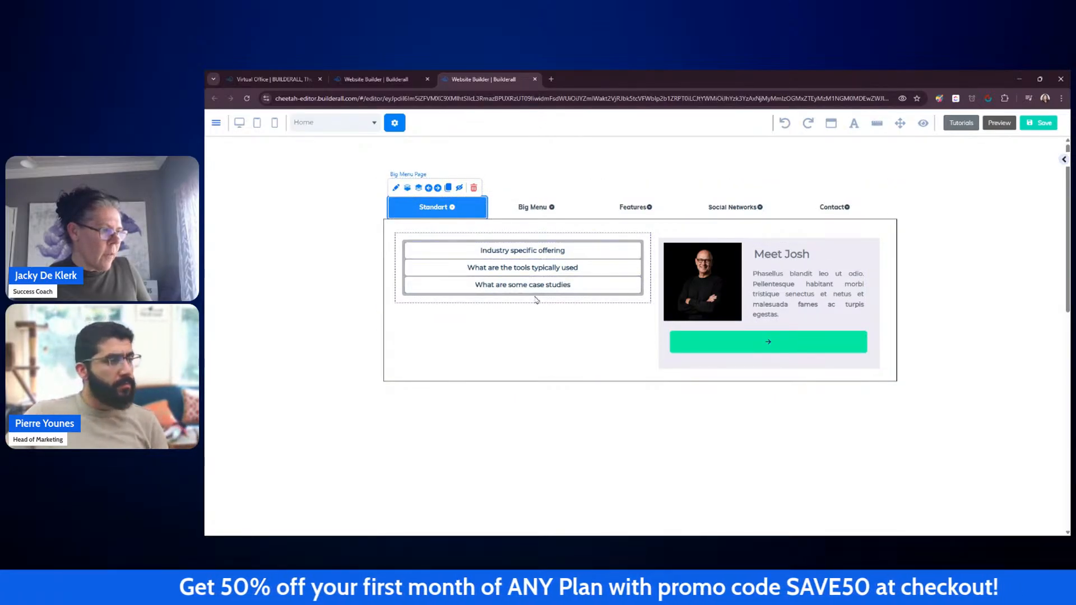
left_click_drag(547, 301, 560, 455)
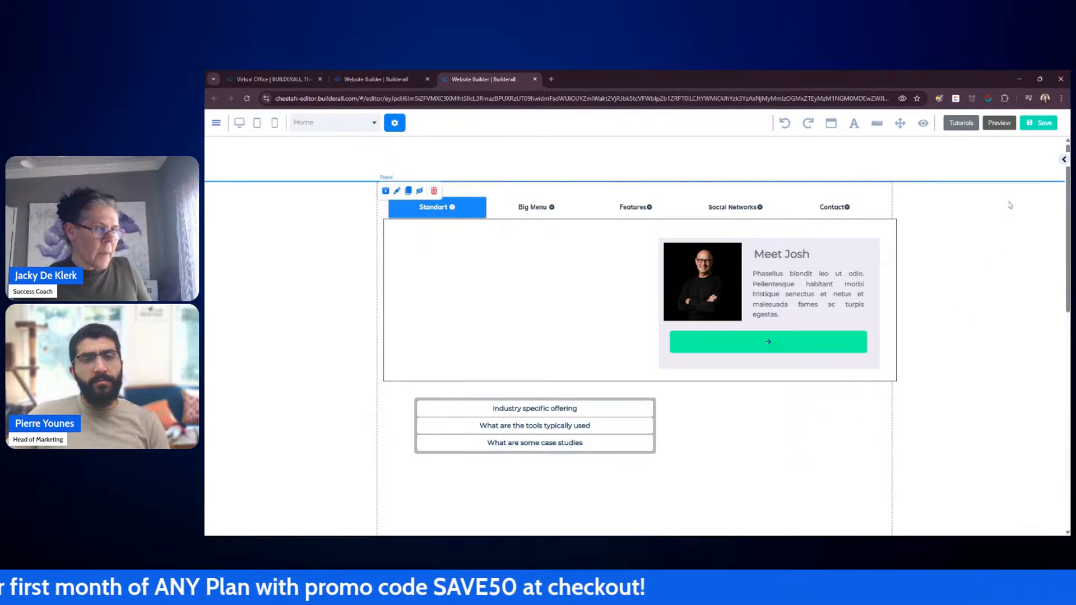
left_click(1065, 160)
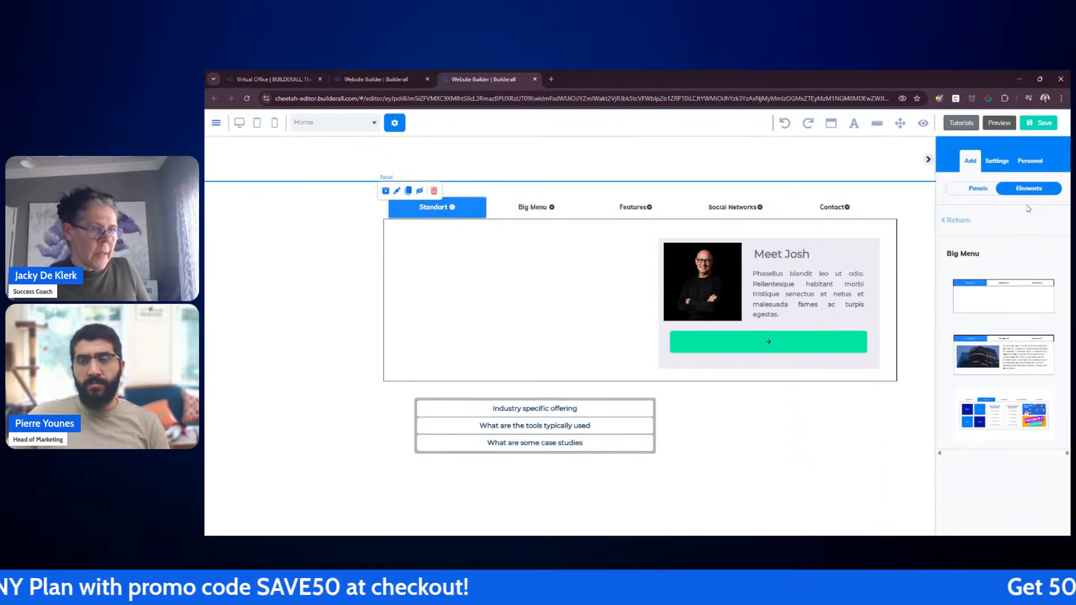
left_click(953, 222)
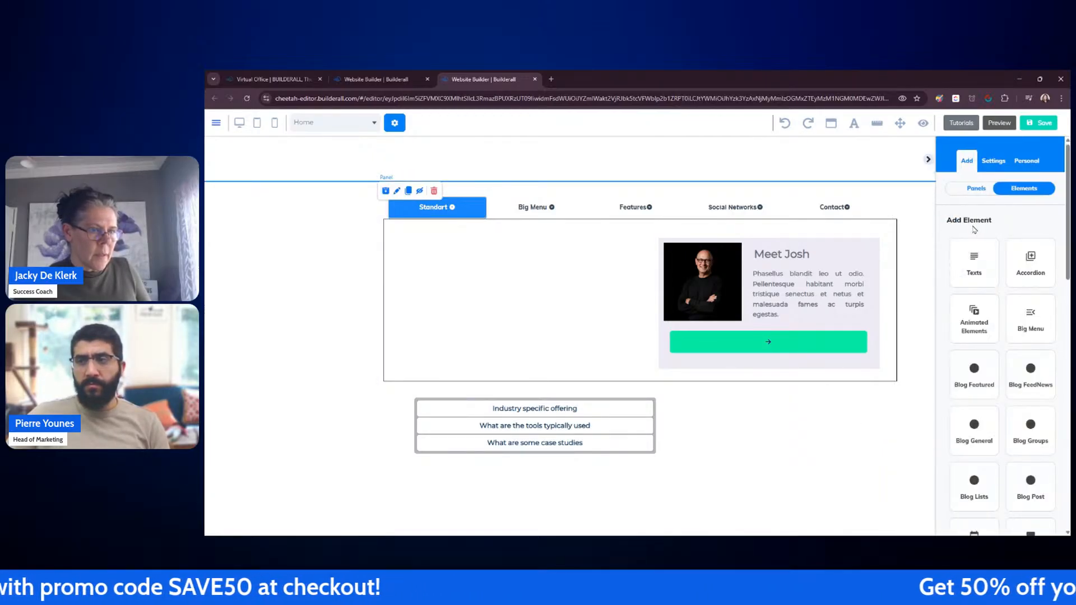
left_click(975, 259)
left_click_drag(980, 425, 499, 263)
left_click(523, 261)
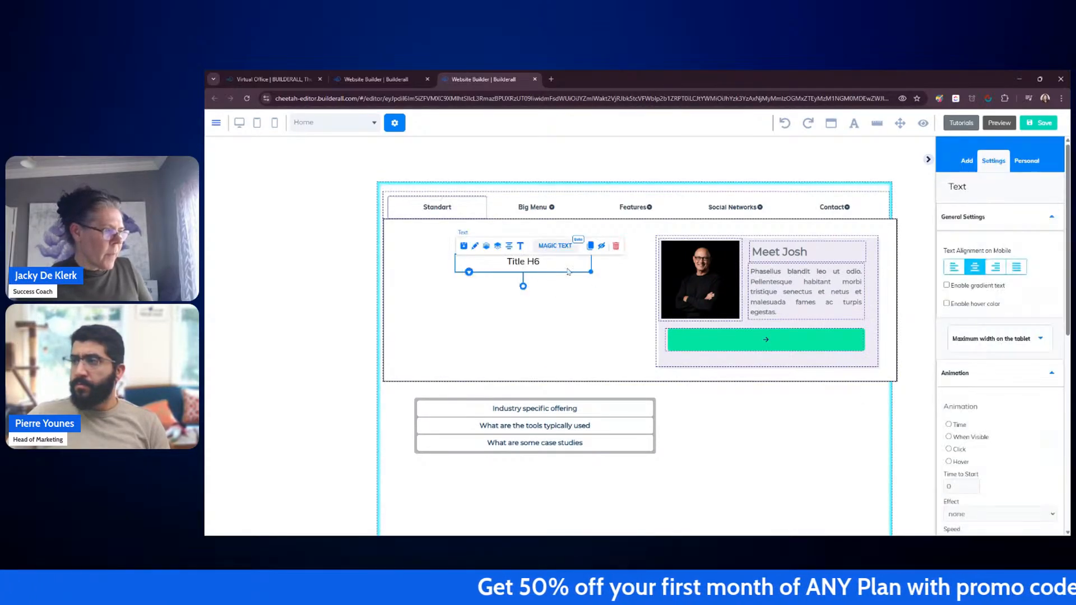
left_click(615, 246)
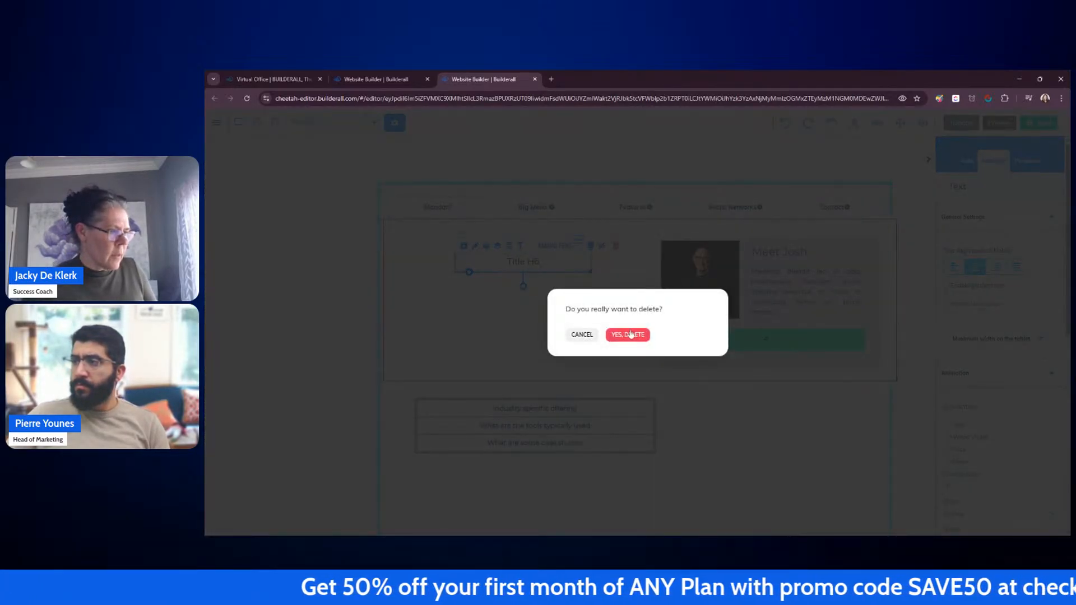
left_click(628, 335)
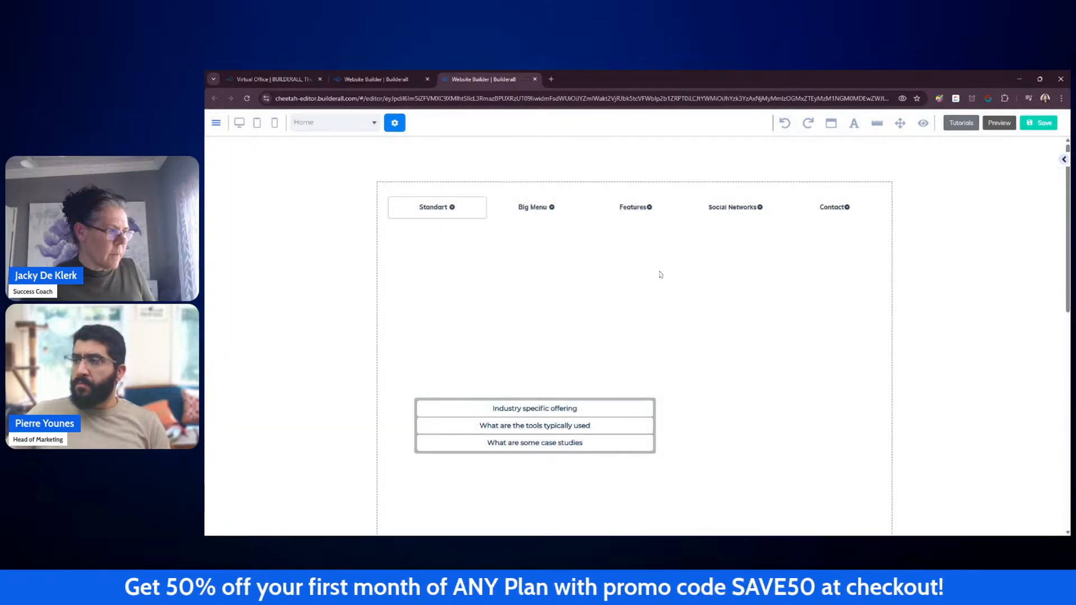
Step: Clone the Meet Josh card's green button and place the copy at the dropdown's upper left
left_click(725, 326)
left_click(761, 341)
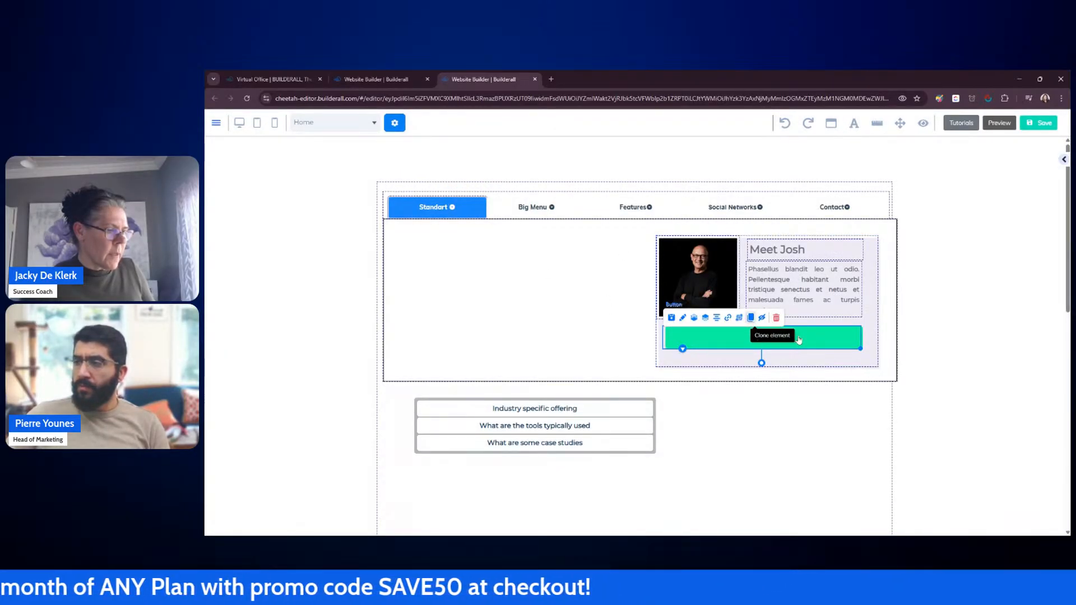
left_click(751, 318)
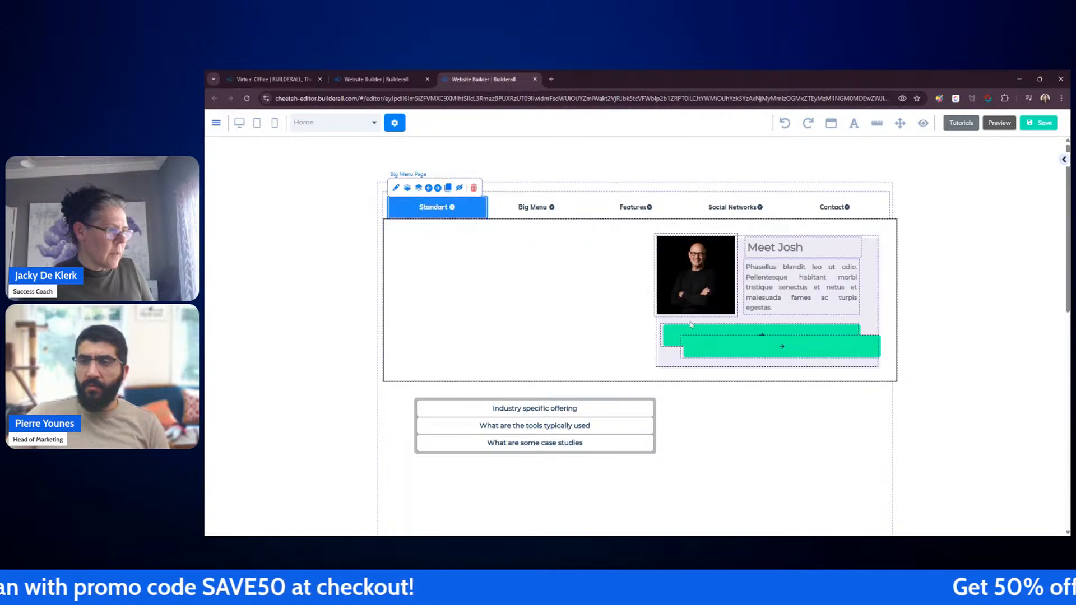
mouse_move(748, 347)
left_mouse_down()
mouse_move(441, 251)
mouse_move(464, 251)
left_mouse_up()
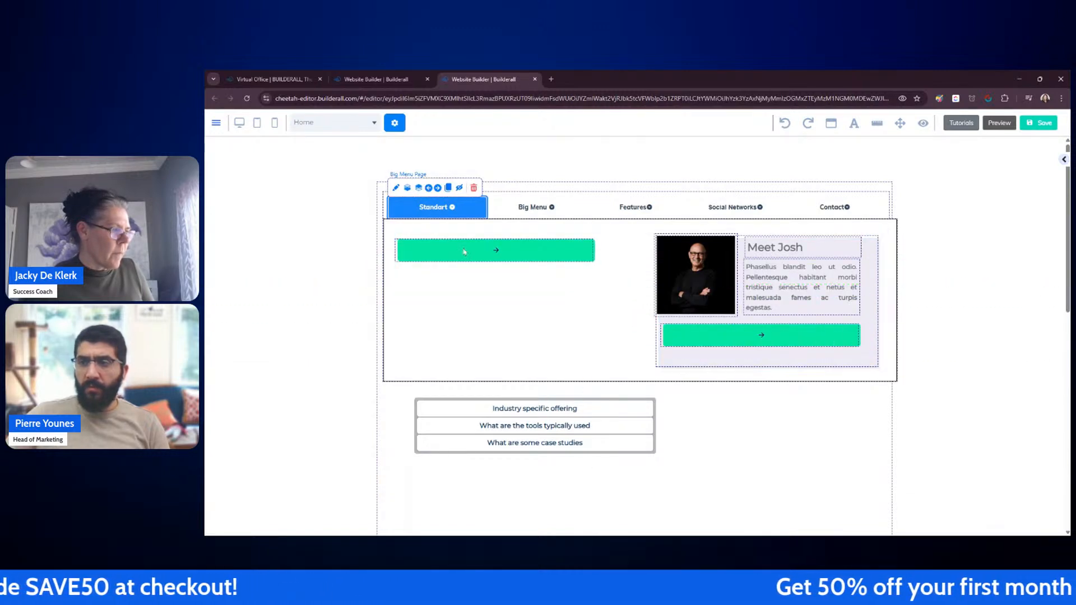
Step: Set the cloned green button's text to "Industry specific offering"
double_click(464, 251)
left_click(667, 349)
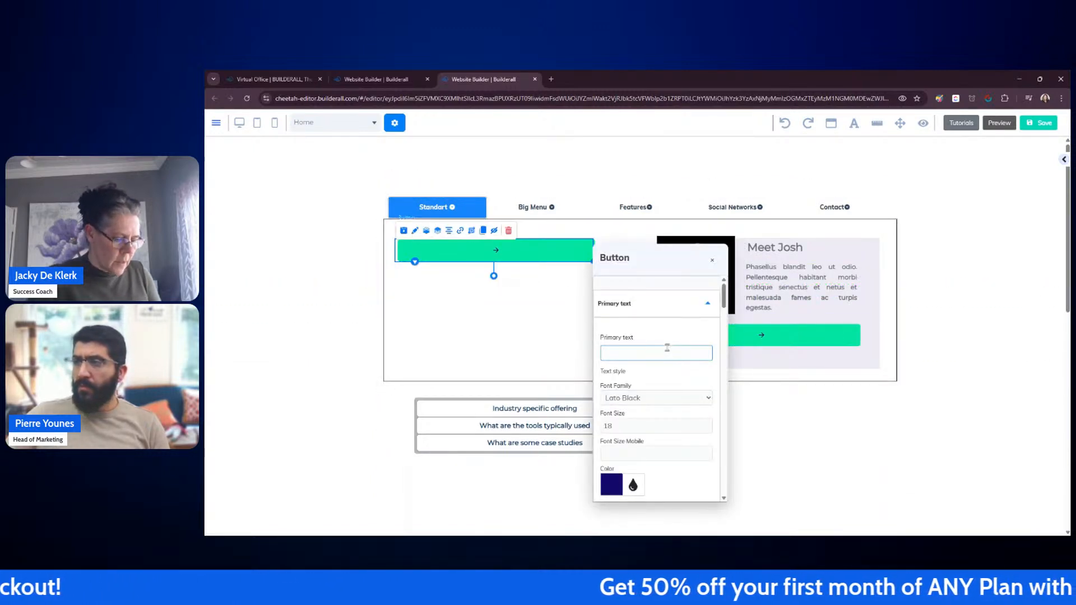
type("lOnd")
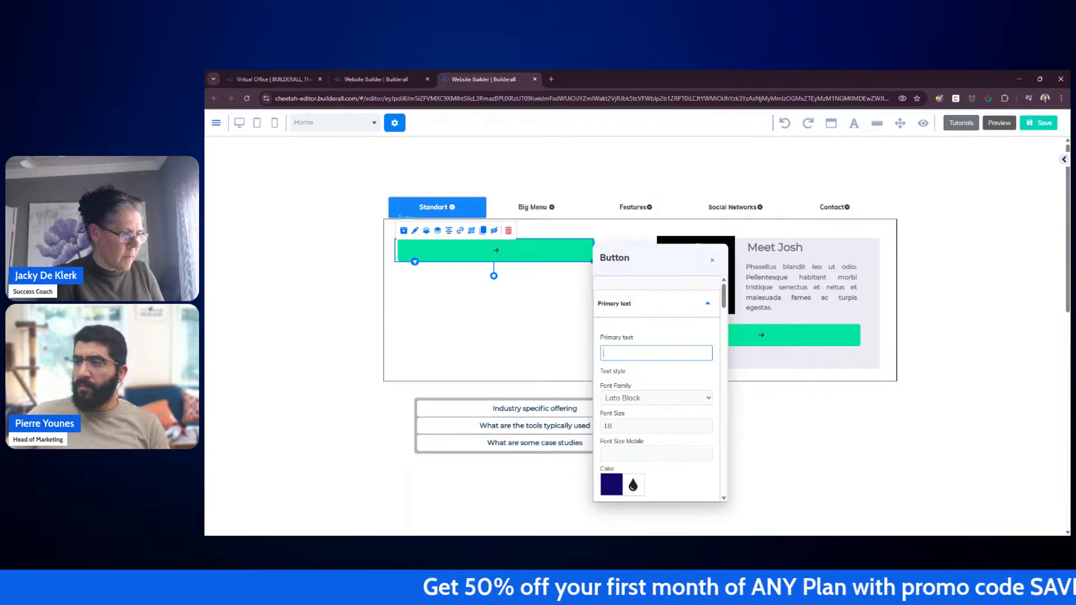
type("stry S")
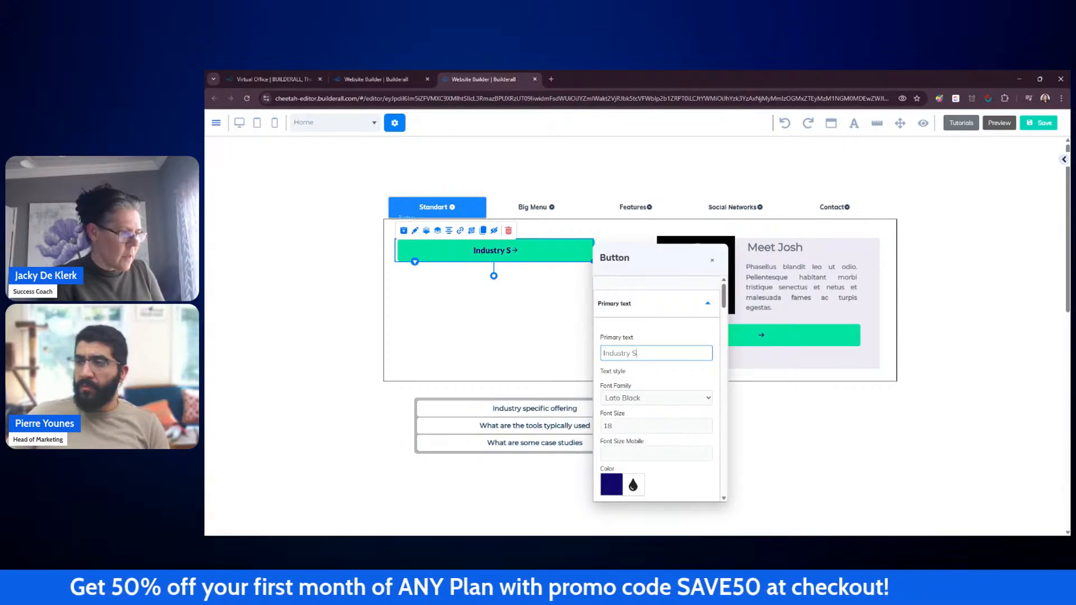
type("pecific o")
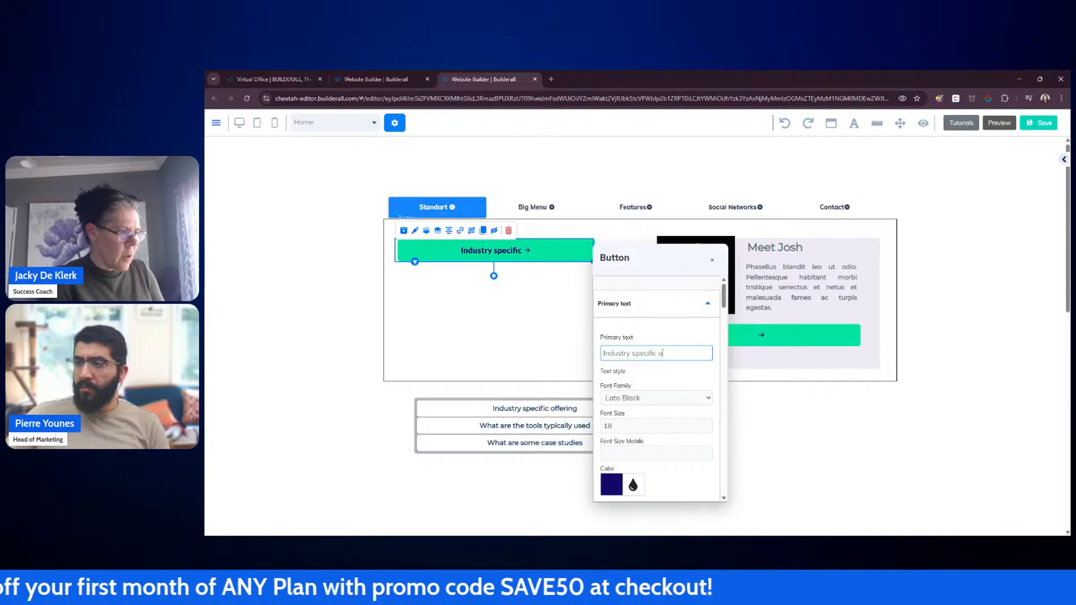
type("ffering")
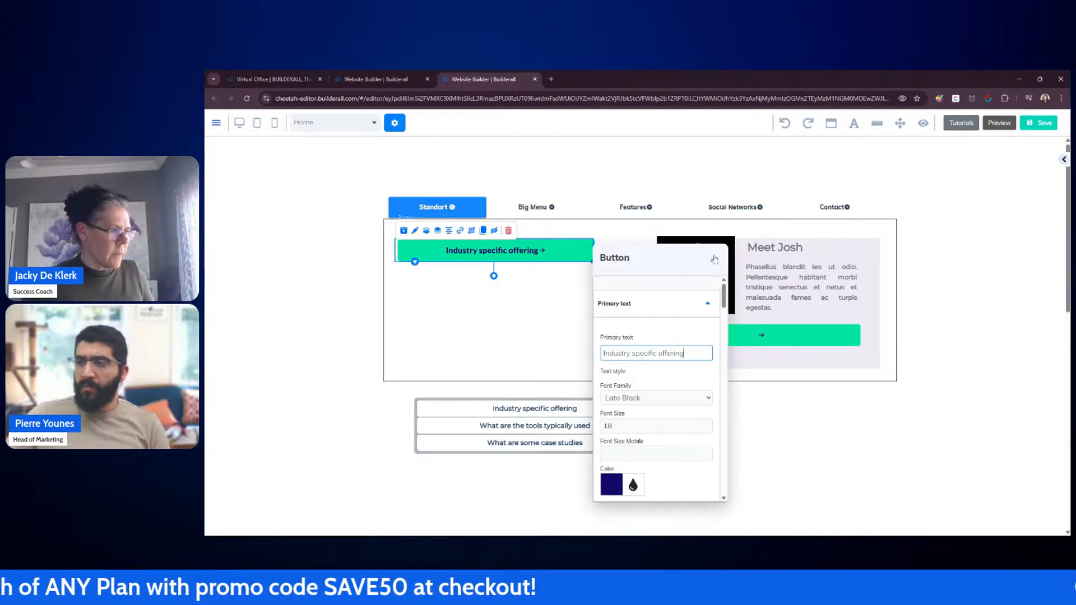
left_click(714, 262)
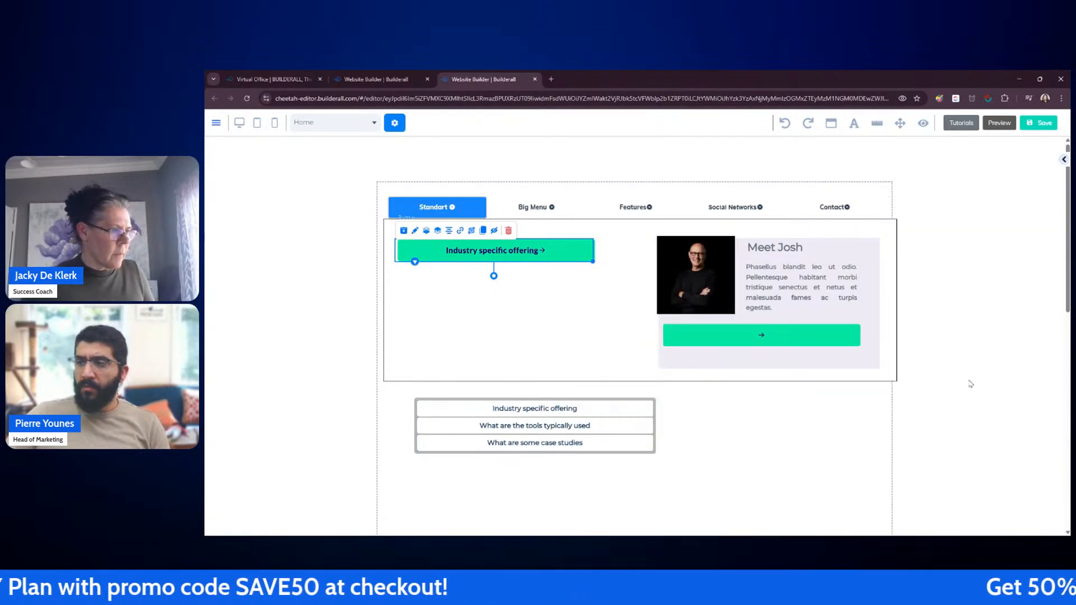
Step: Reduce the Industry specific offering button's font size to 15
left_click(579, 260)
left_click_drag(641, 274, 847, 231)
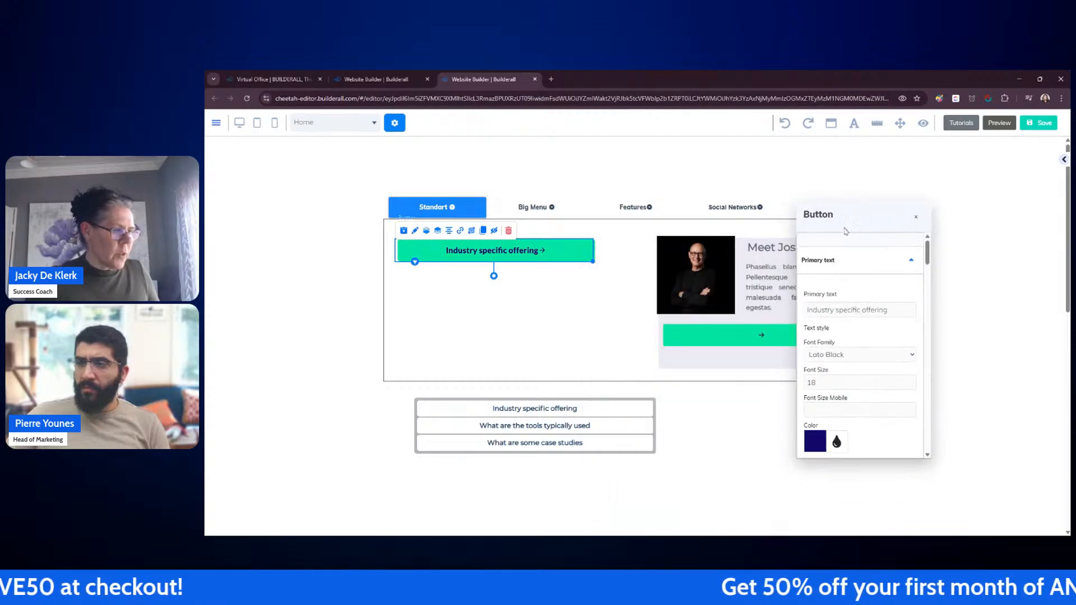
double_click(914, 386)
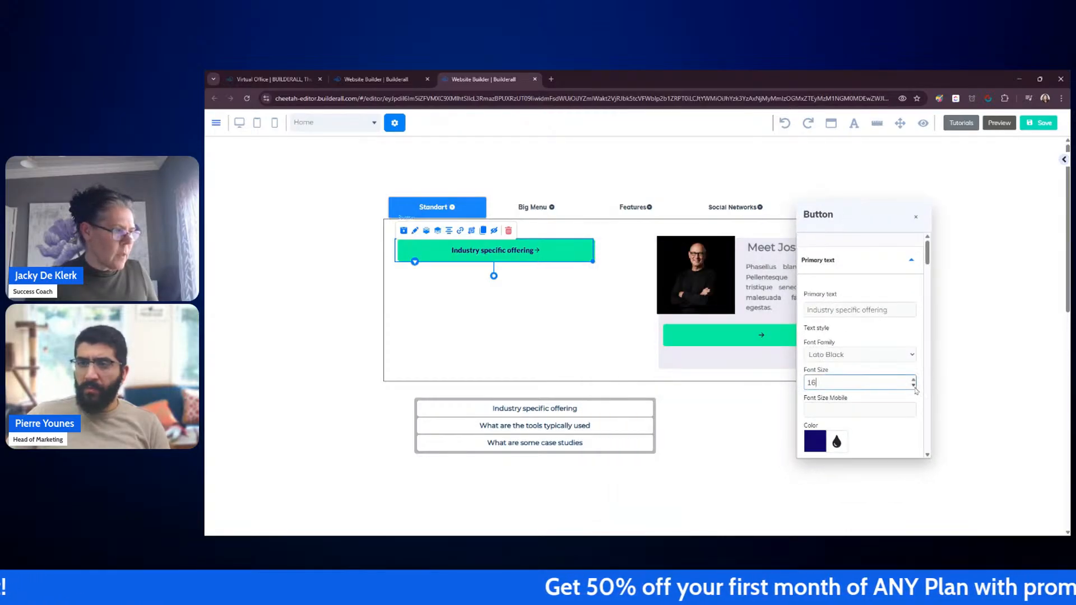
left_click(779, 412)
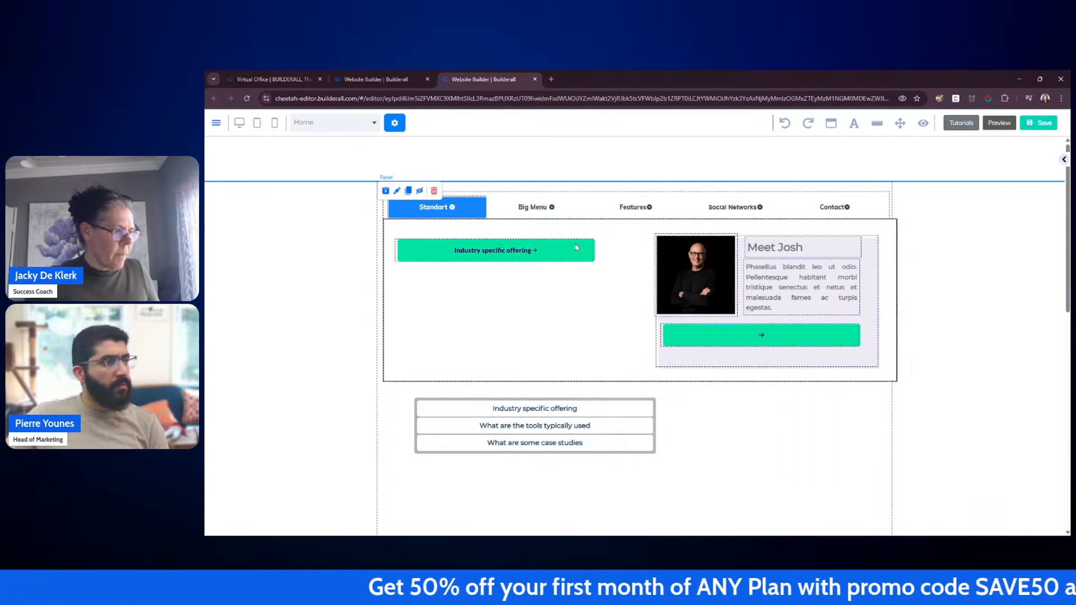
Step: Clone the Industry specific offering button and place the copy directly below it
left_click(576, 245)
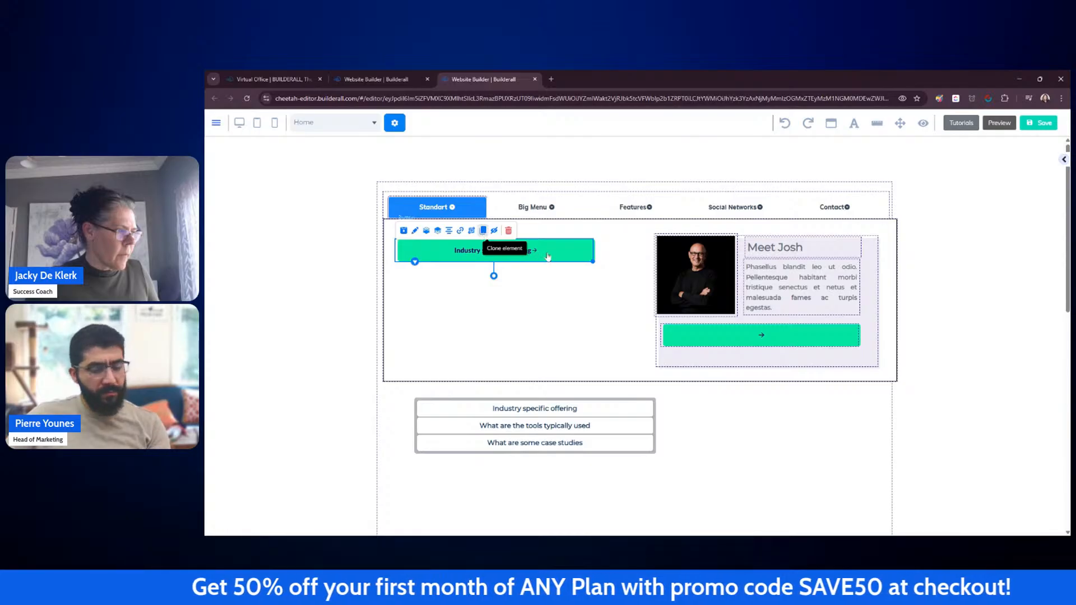
left_click_drag(566, 276, 548, 281)
double_click(547, 281)
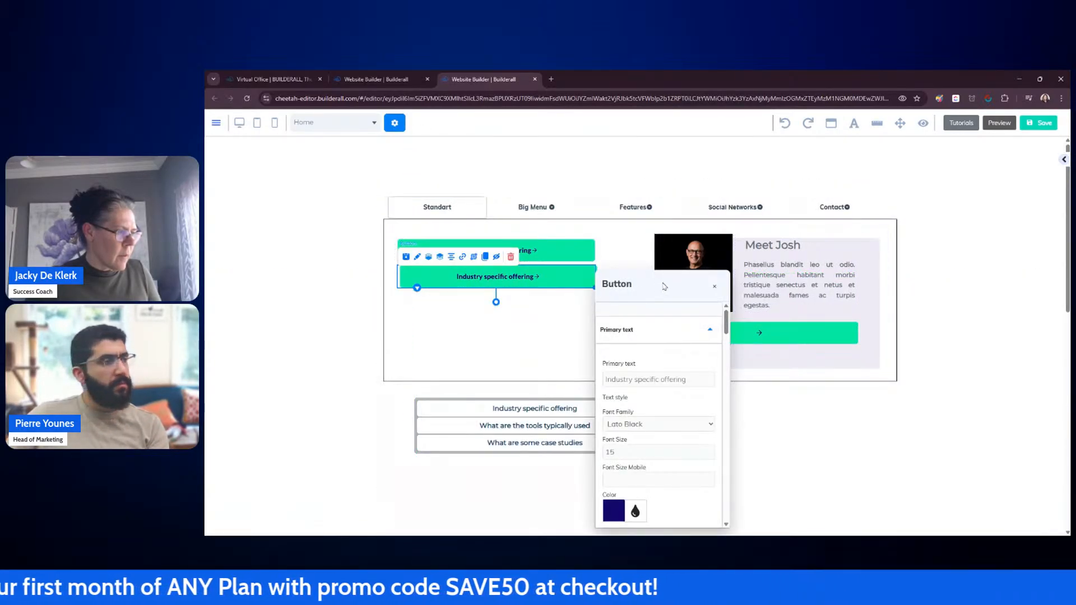
Step: Set the copied button's text to "What are the tools typically used"
left_click_drag(665, 287, 784, 244)
triple_click(814, 338)
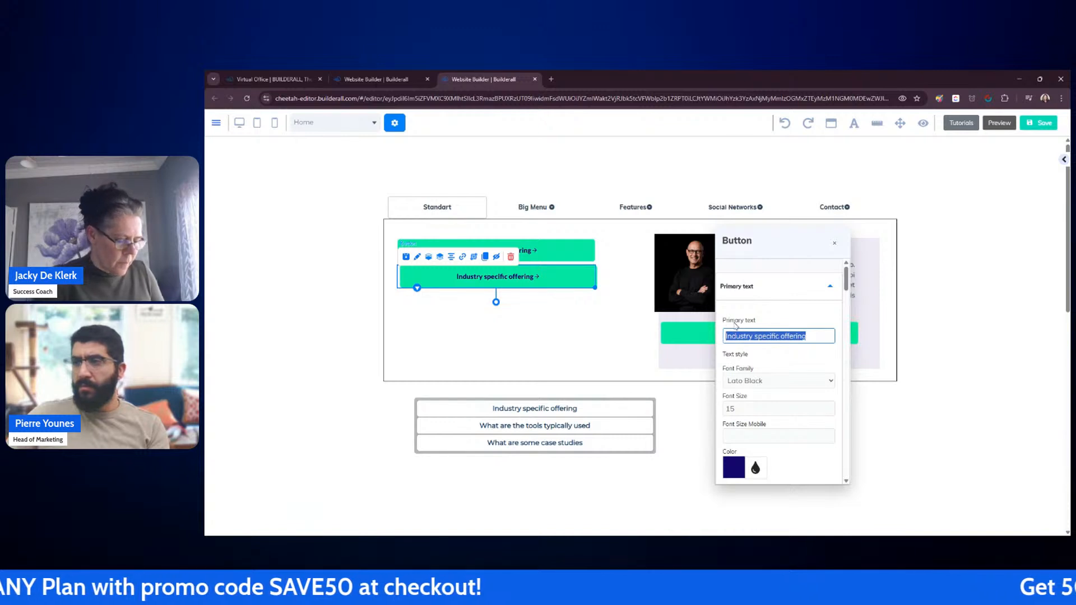
type("What are the too")
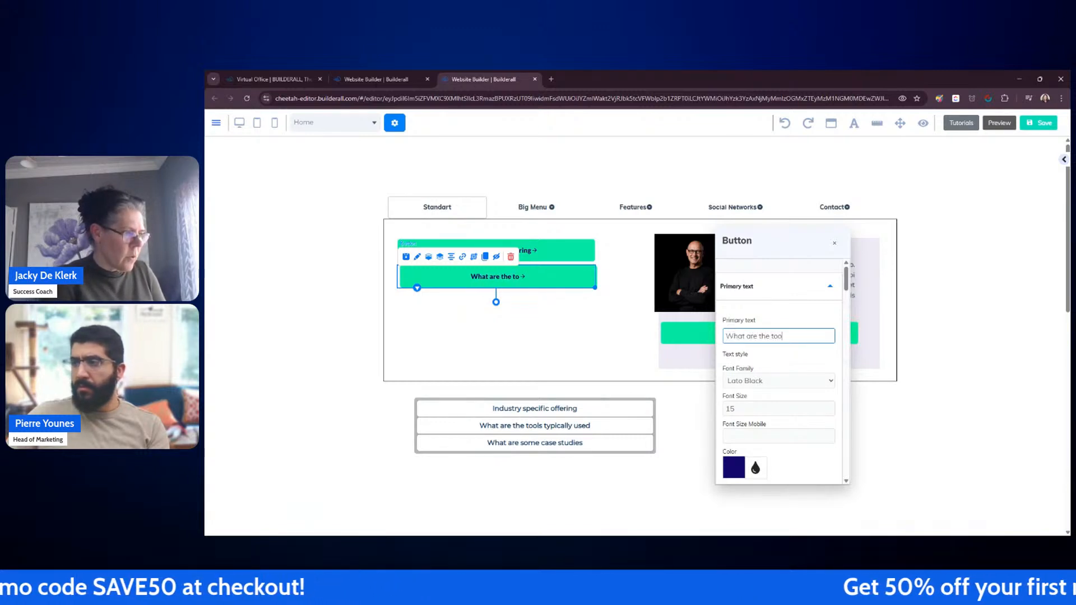
type("ls typical")
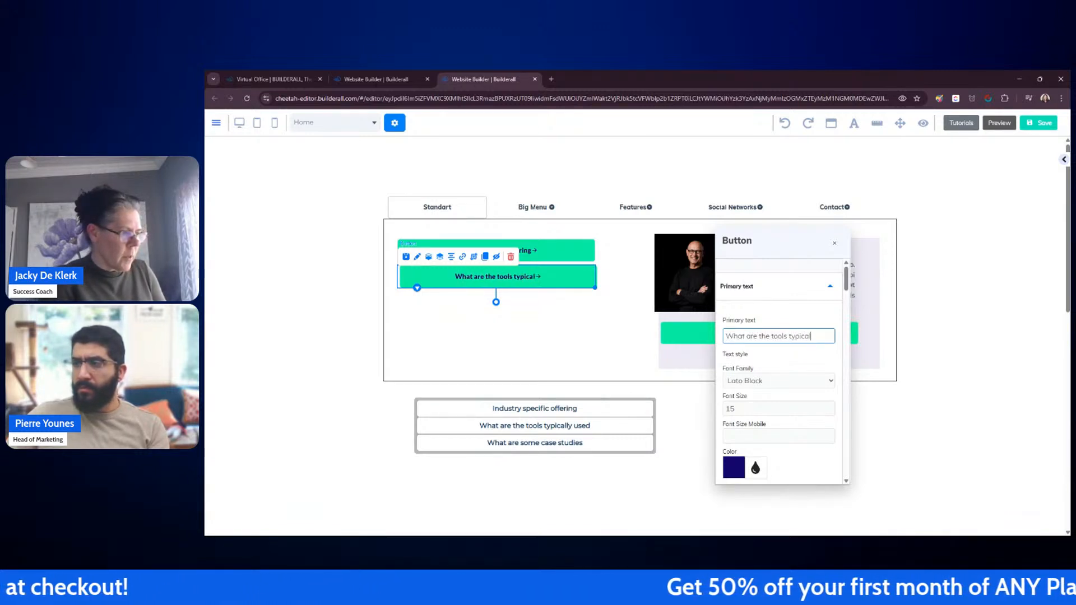
type("ly used")
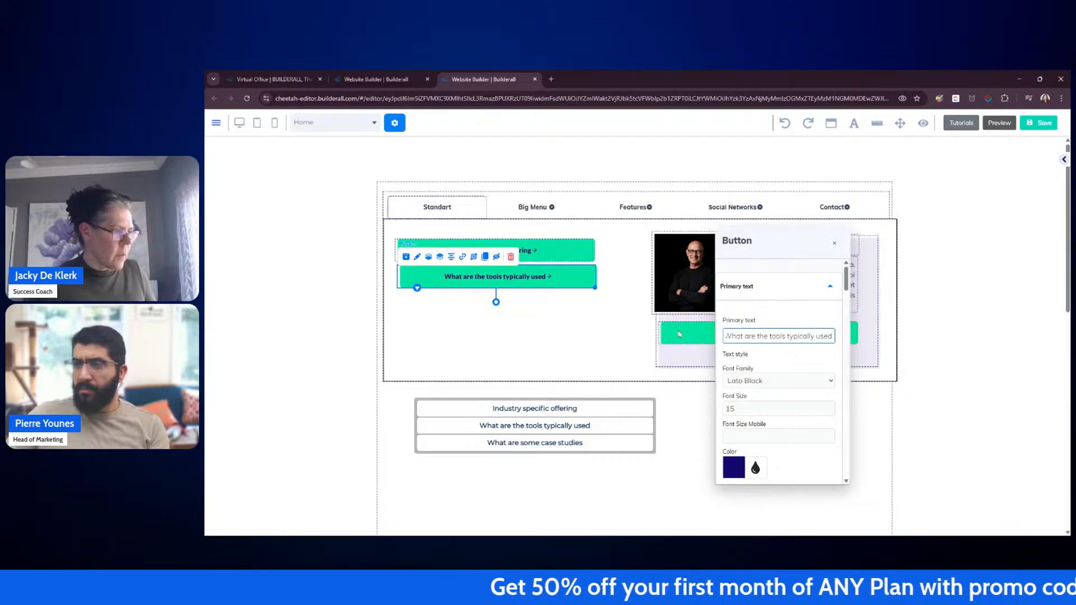
left_click(835, 243)
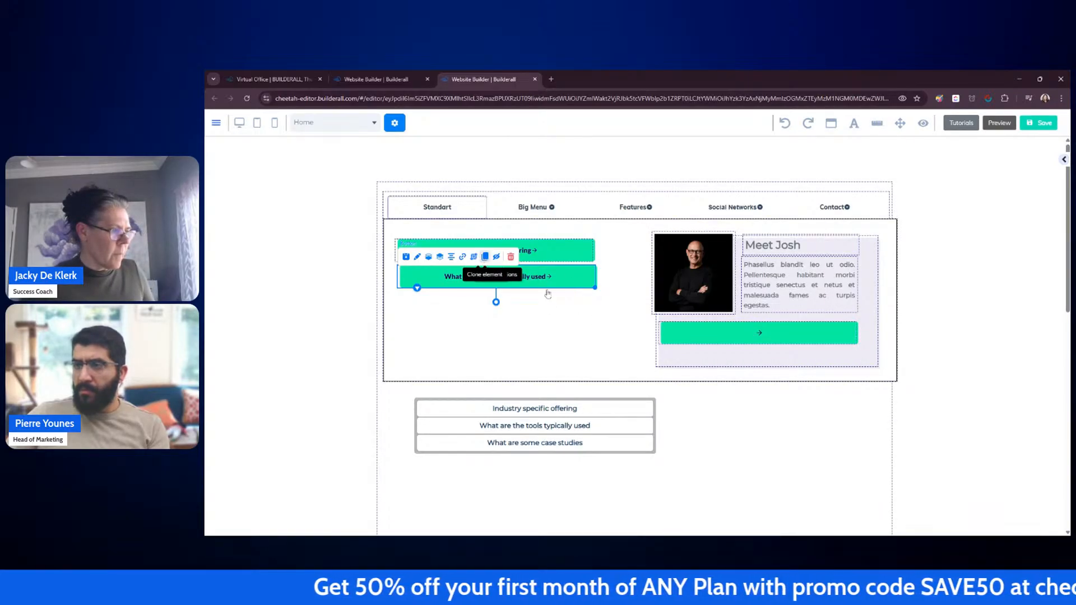
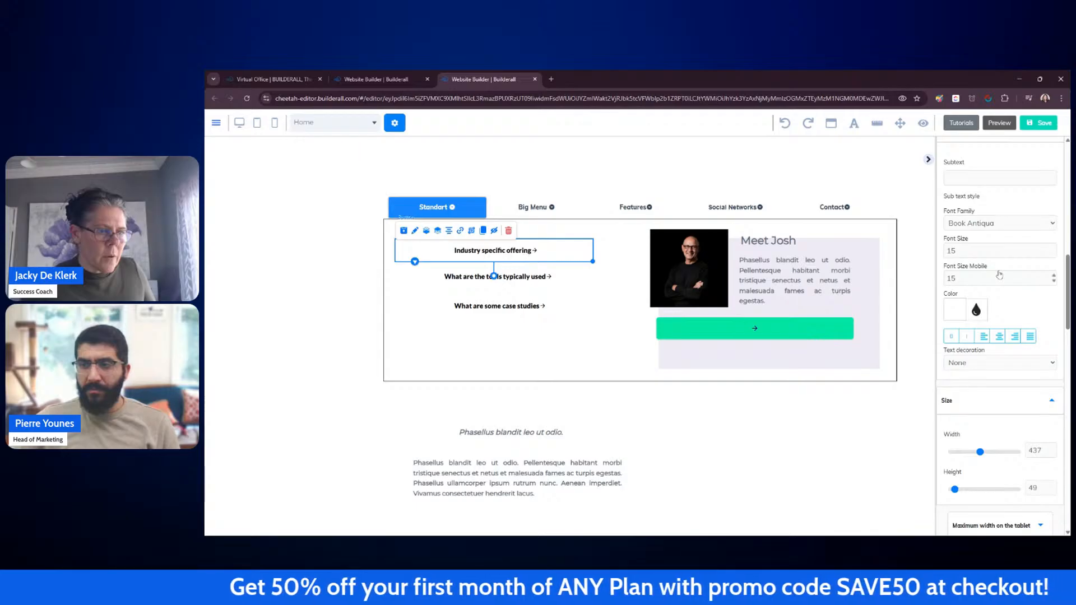
Step: Remove the arrow icon from each of the three dropdown buttons
scroll(999, 275, "up", 4)
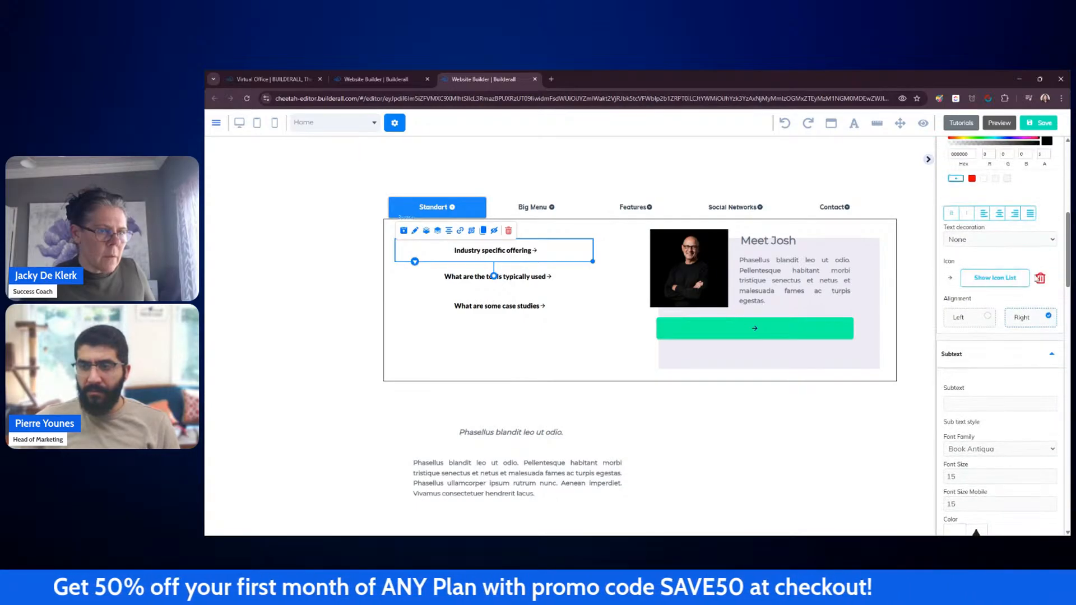
left_click(1041, 278)
left_click(593, 283)
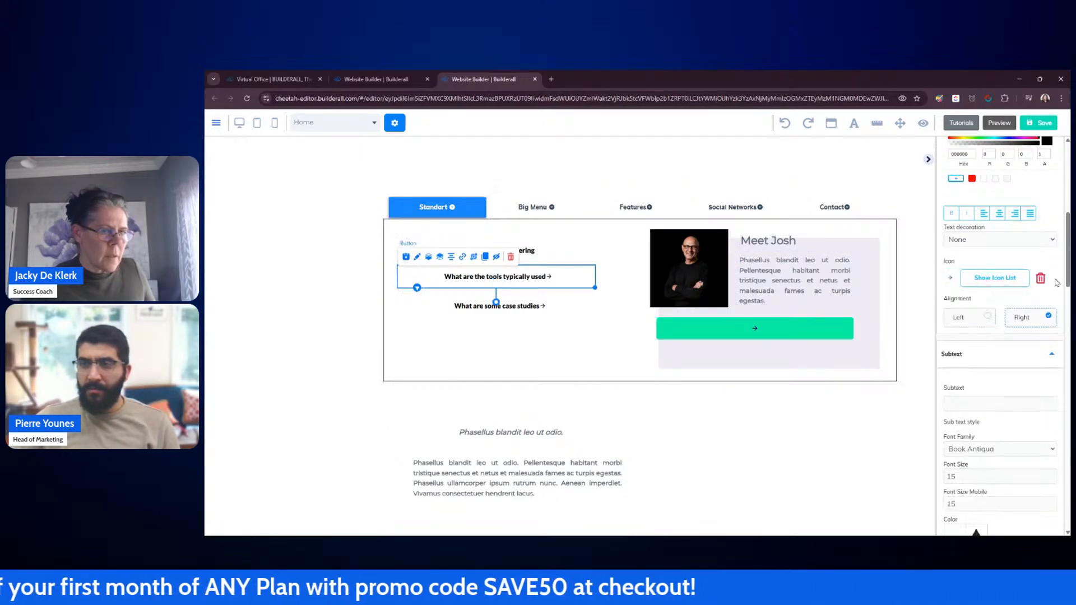
left_click(1040, 279)
left_click(573, 310)
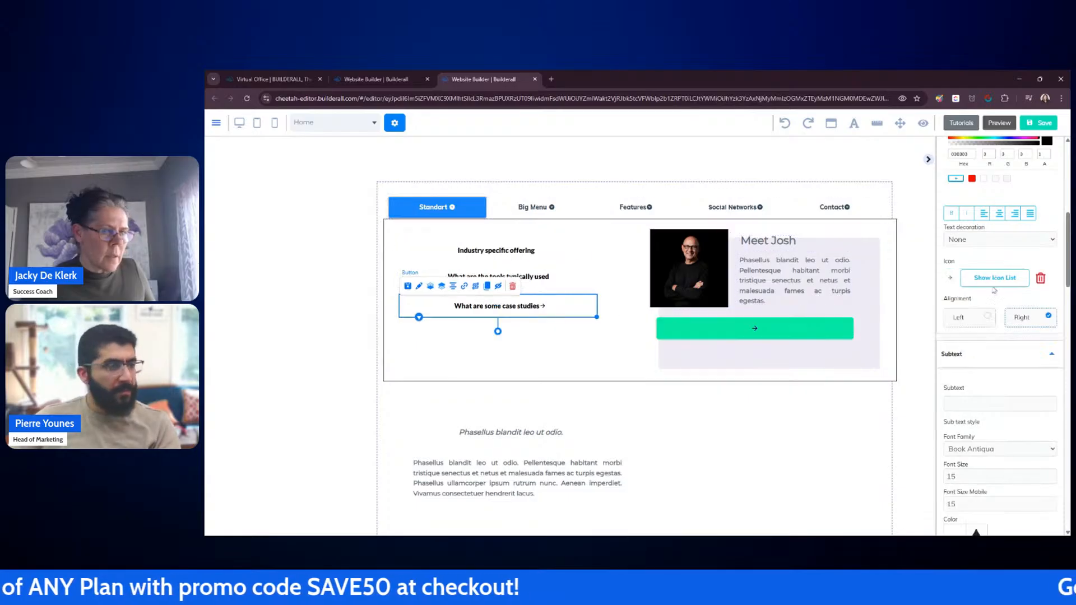
left_click(1040, 279)
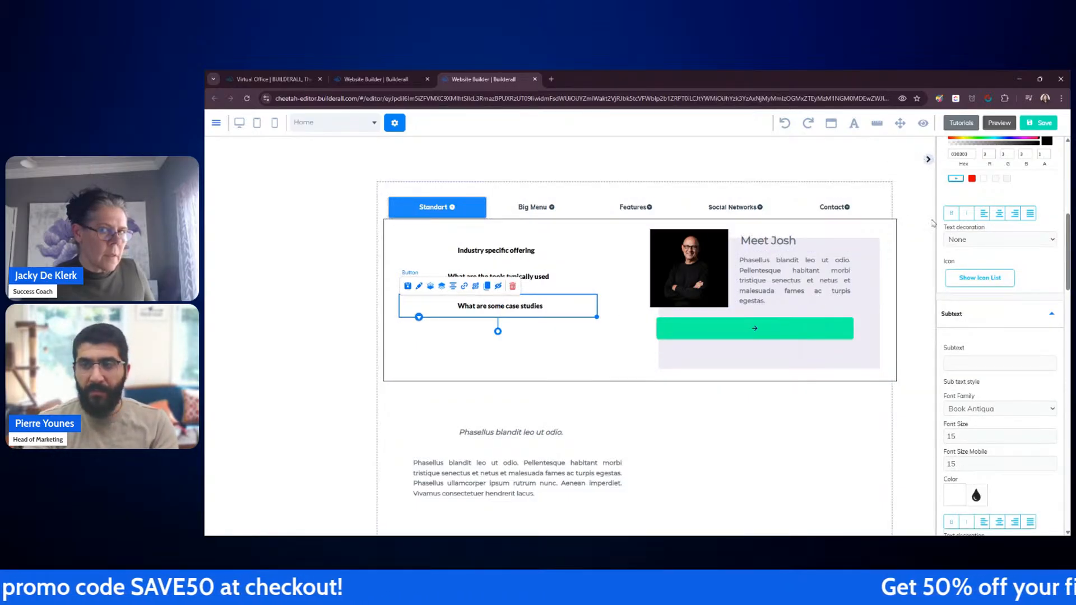
Step: Left-align the text of all three dropdown buttons
left_click(499, 256)
left_click(499, 256)
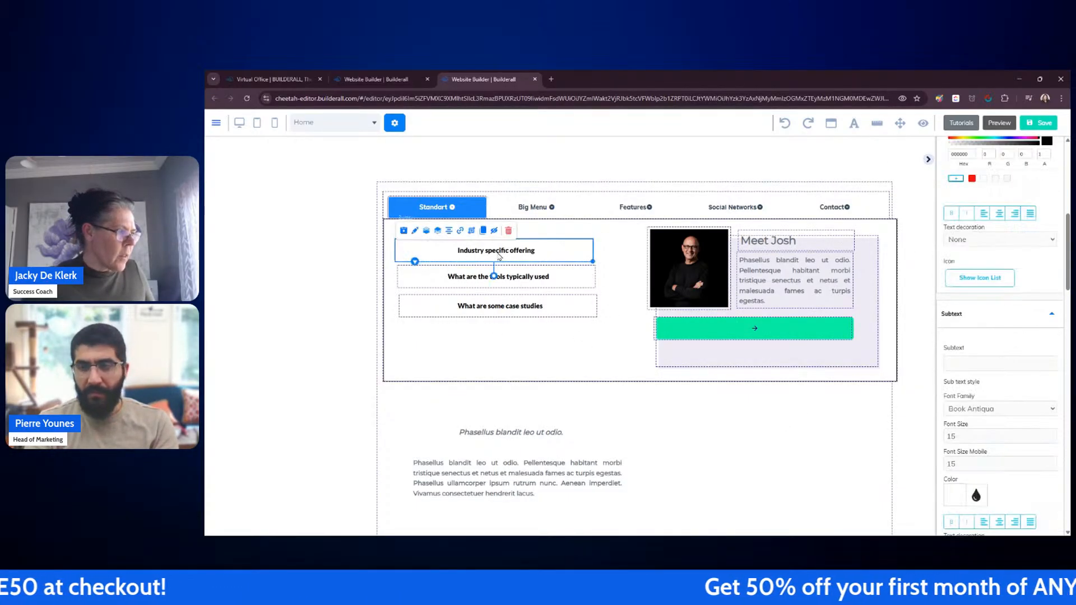
left_click(987, 215)
left_click(567, 277)
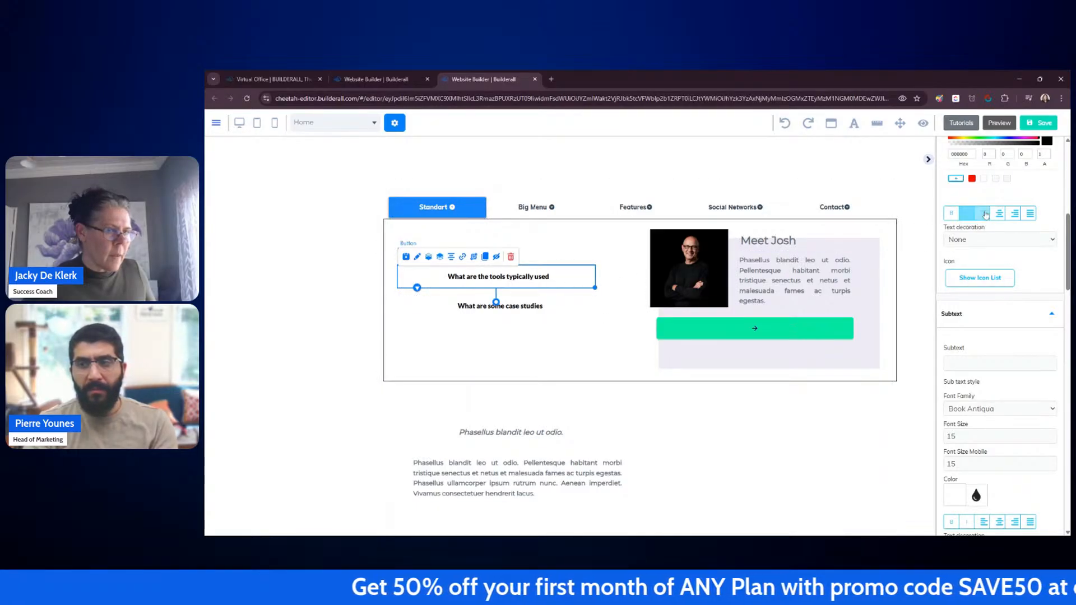
left_click(986, 215)
left_click(565, 307)
left_click(986, 216)
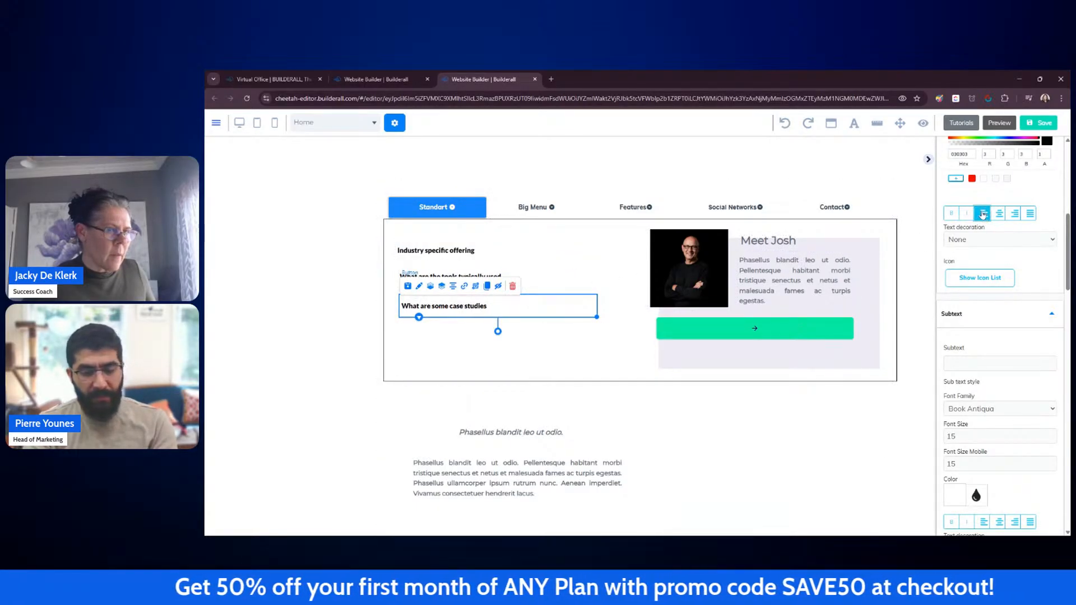
Step: Move the three buttons closer together into a tighter stack in the dropdown's left column
left_click(928, 159)
left_click(733, 437)
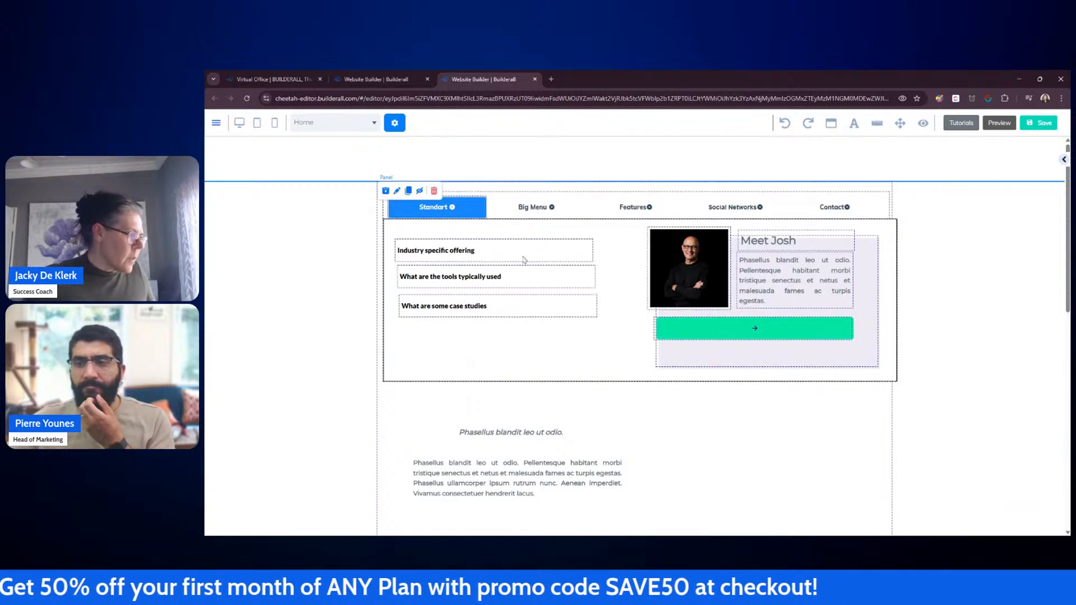
left_click_drag(523, 252, 514, 272)
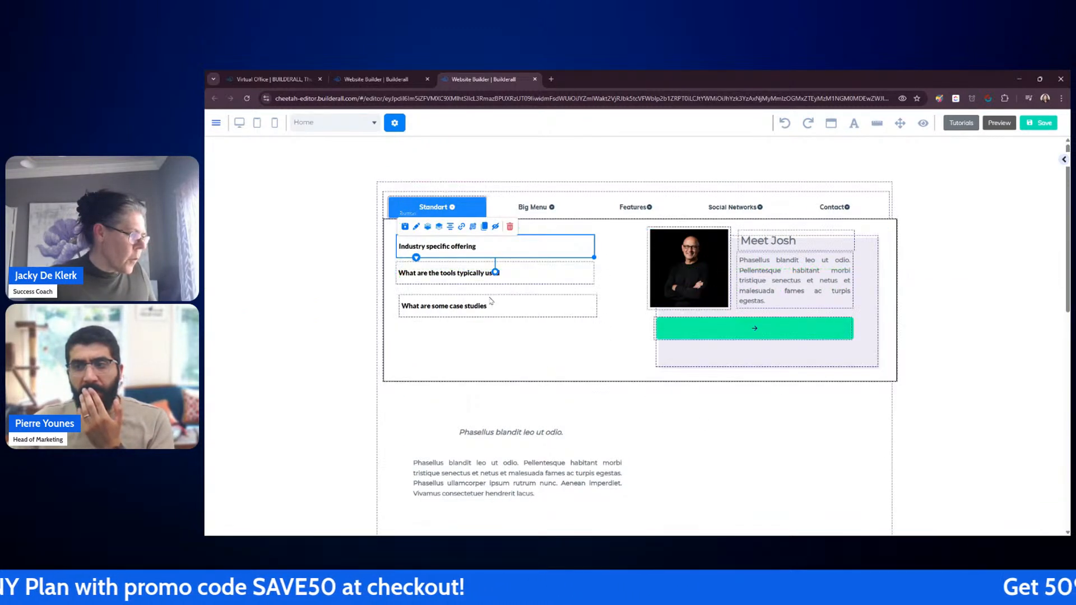
left_click_drag(486, 306, 480, 299)
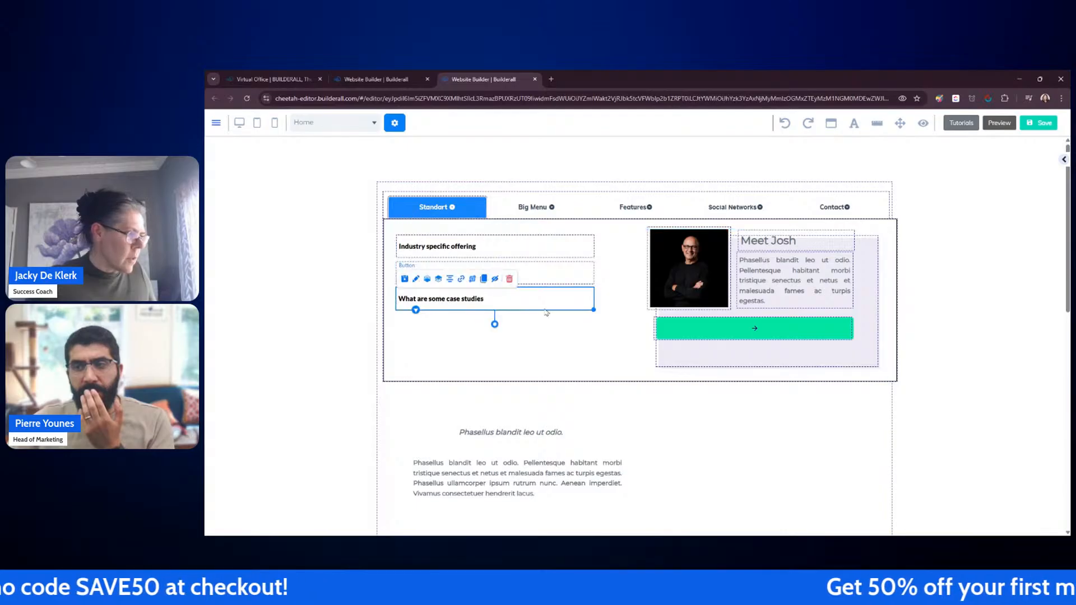
left_click(611, 329)
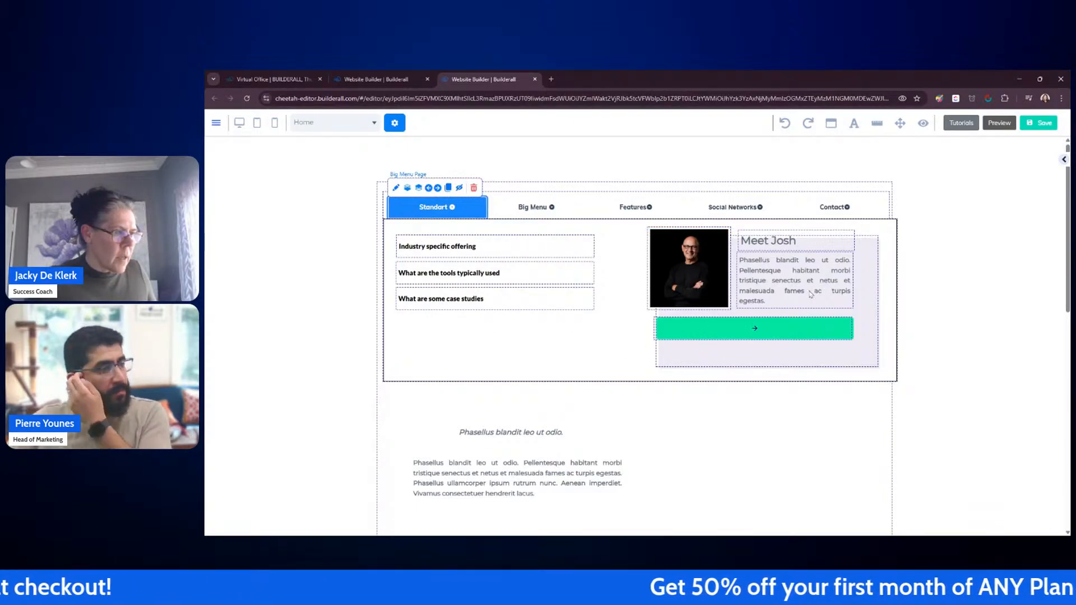
Step: Reassemble the Meet Josh card, placing its image, heading, text and green button back inside its box
mouse_move(696, 269)
left_mouse_down()
mouse_move(700, 393)
mouse_move(683, 260)
left_mouse_up()
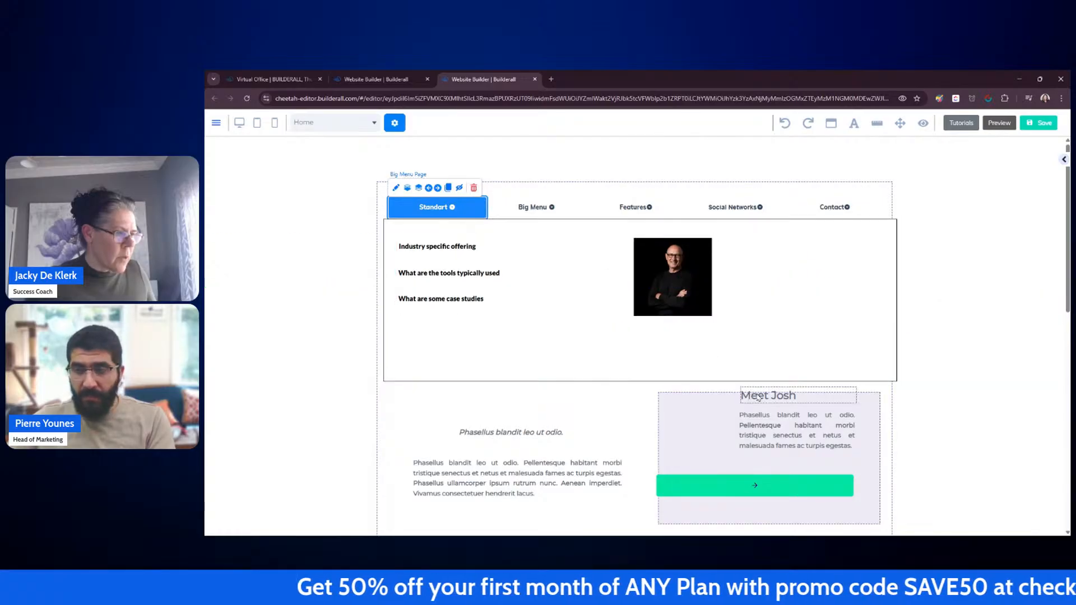
mouse_move(756, 391)
left_mouse_down()
mouse_move(739, 244)
mouse_move(768, 402)
left_mouse_up()
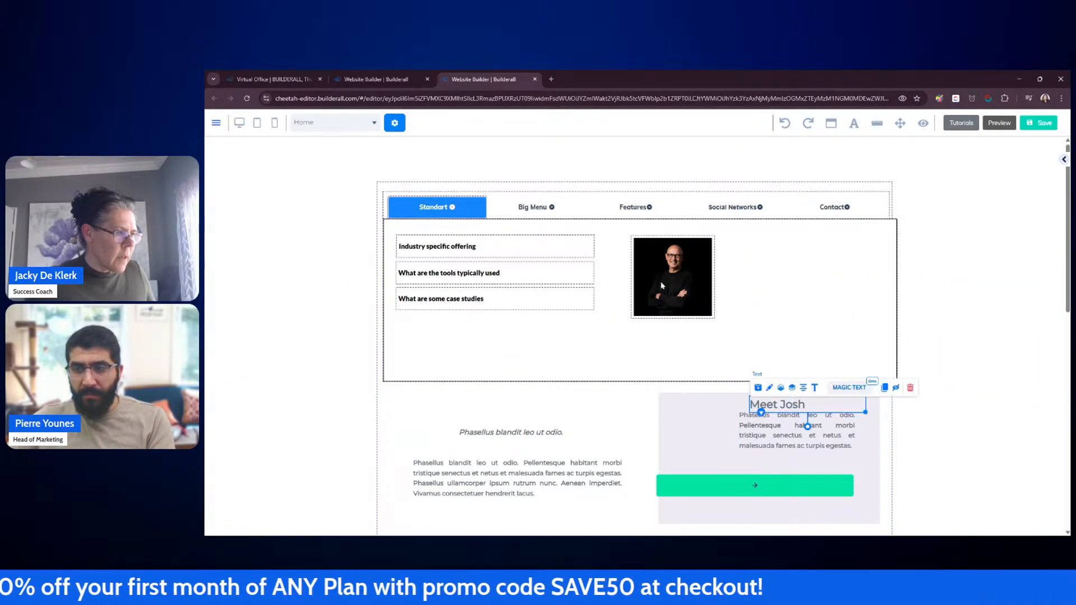
left_click_drag(667, 296, 698, 448)
left_click_drag(720, 509, 722, 352)
left_click_drag(796, 270, 815, 255)
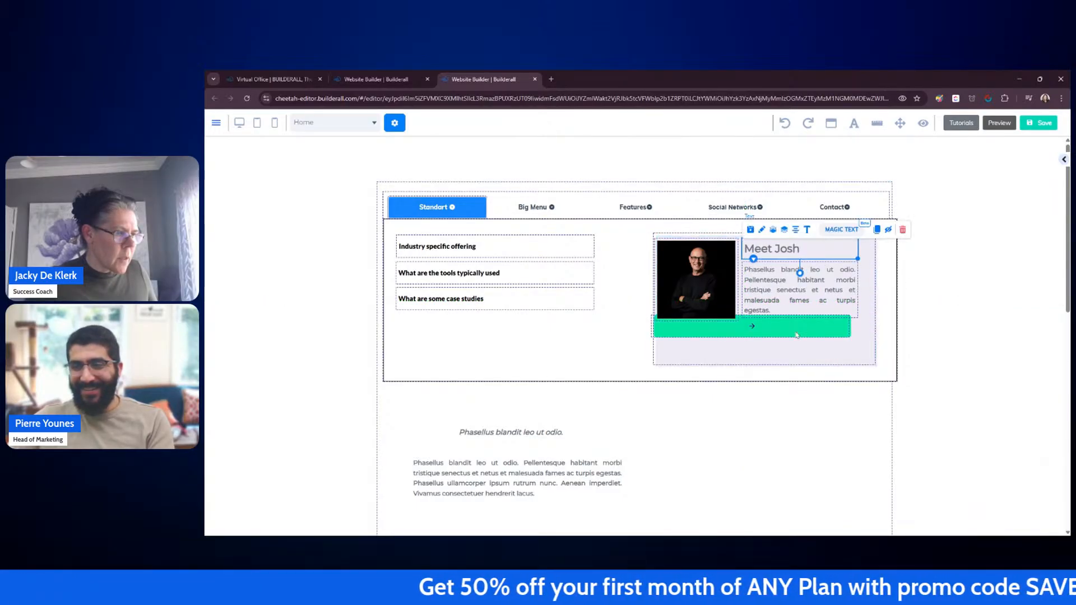
left_click_drag(798, 332, 809, 343)
left_click(850, 362)
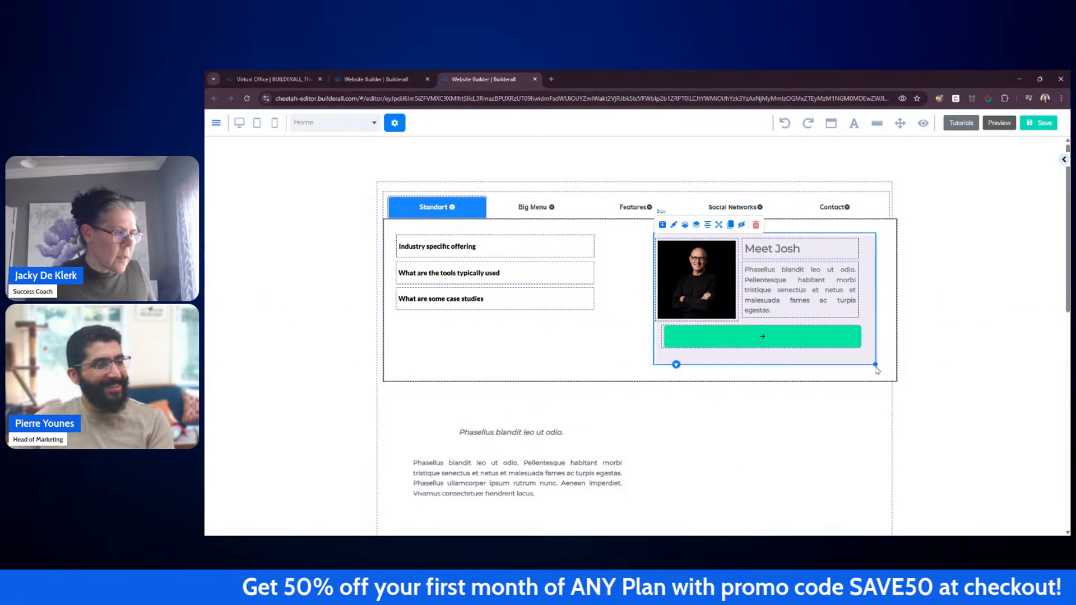
Step: Resize the Meet Josh box slightly and make its background colour fully transparent
left_click_drag(876, 366, 870, 357)
double_click(867, 356)
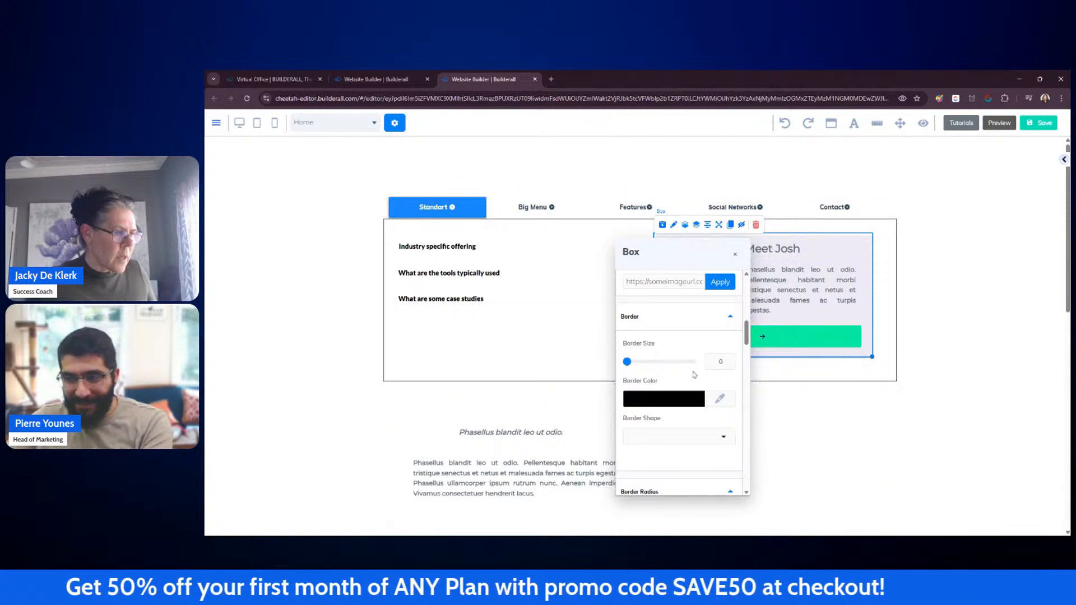
scroll(679, 332, "up", 4)
left_click(634, 434)
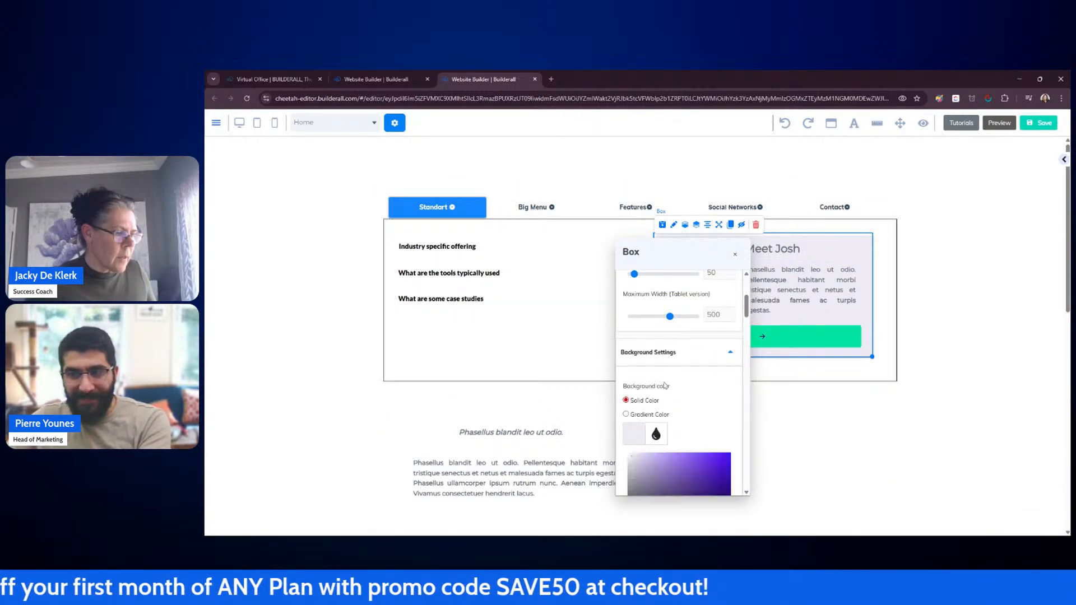
scroll(661, 387, "down", 1)
left_click_drag(711, 407, 579, 404)
left_click(580, 403)
left_click_drag(741, 342, 735, 345)
left_click(585, 367)
left_click(586, 367)
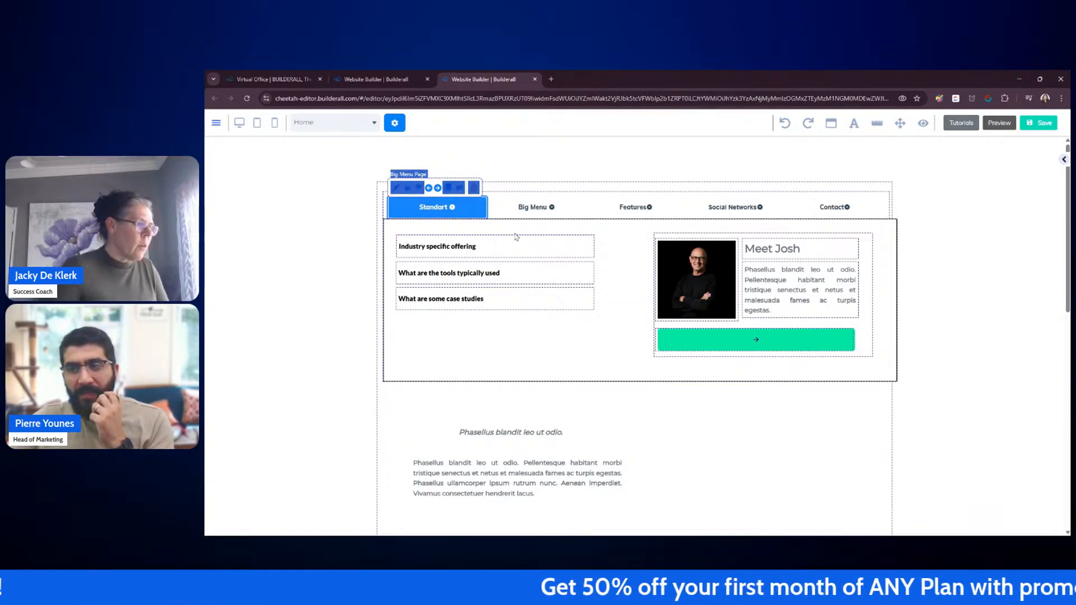
Step: Nudge the Meet Josh box slightly upward within the dropdown
left_click(458, 250)
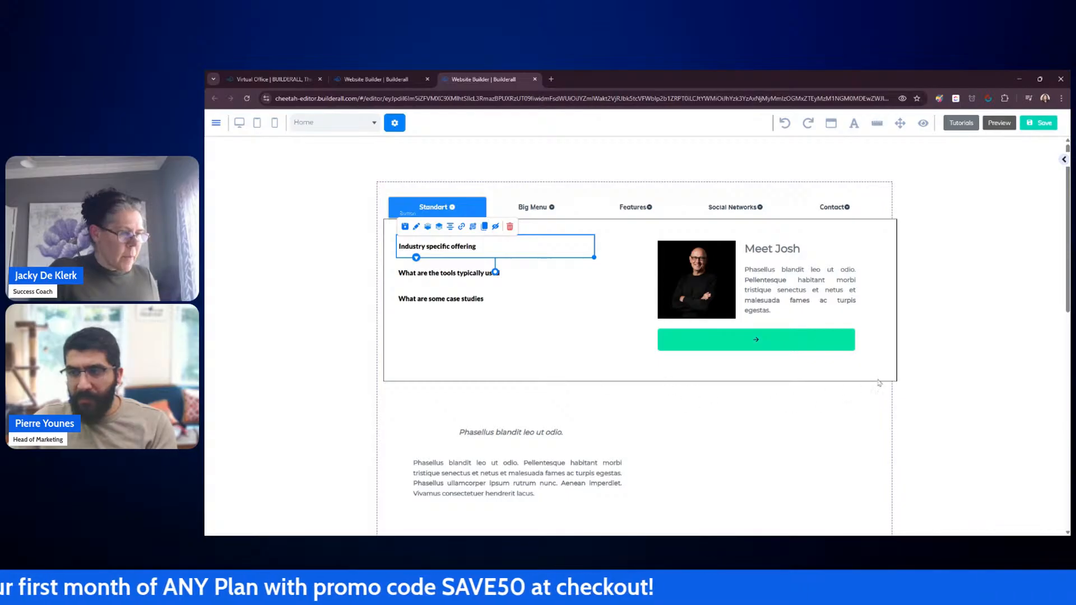
left_click(895, 378)
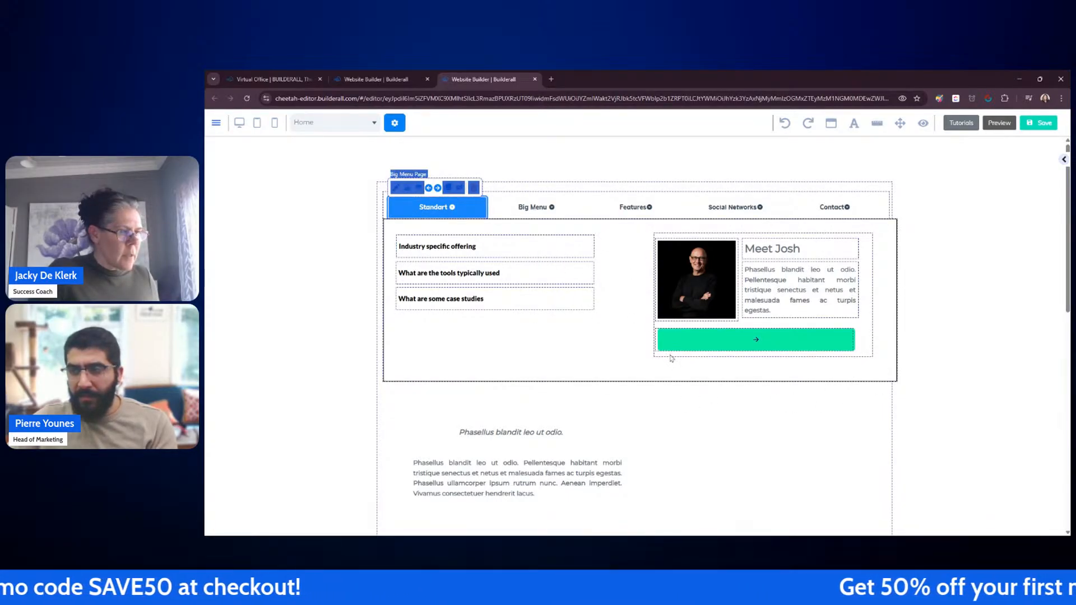
left_click_drag(671, 359, 673, 354)
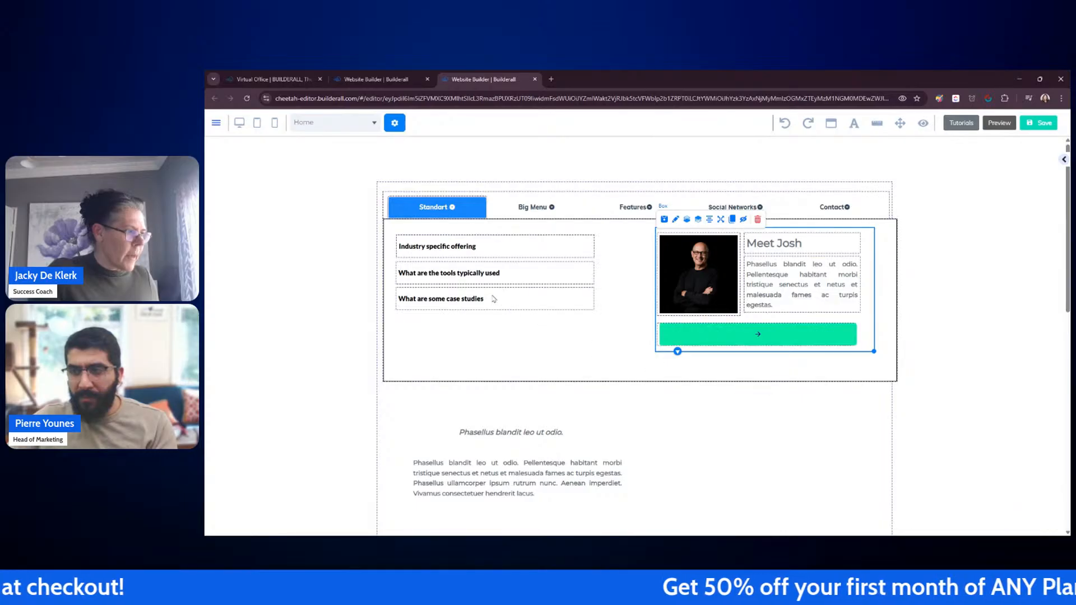
left_click(510, 298)
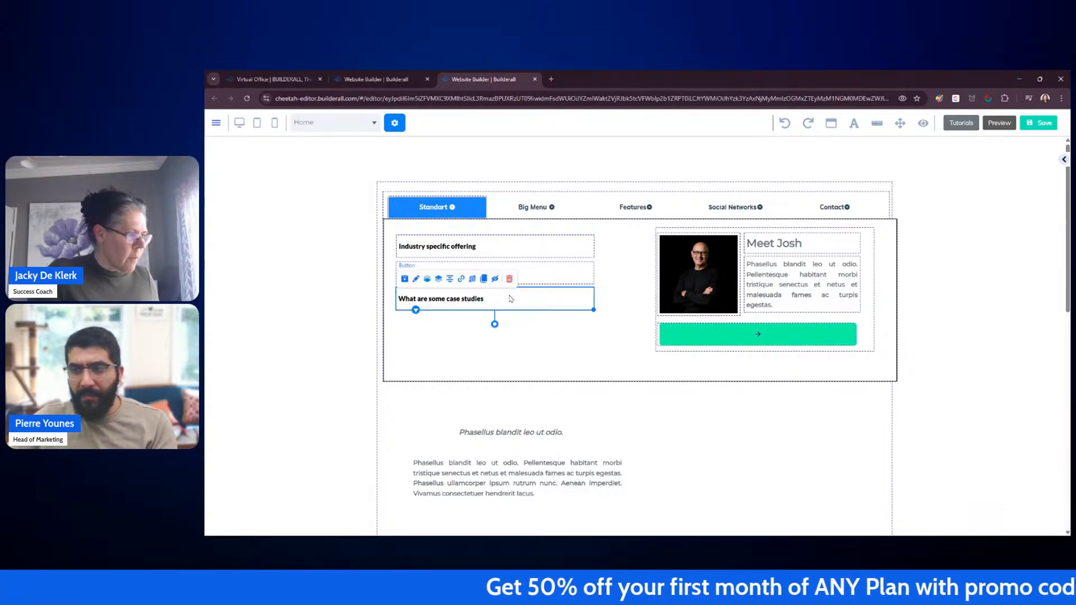
left_click(913, 278)
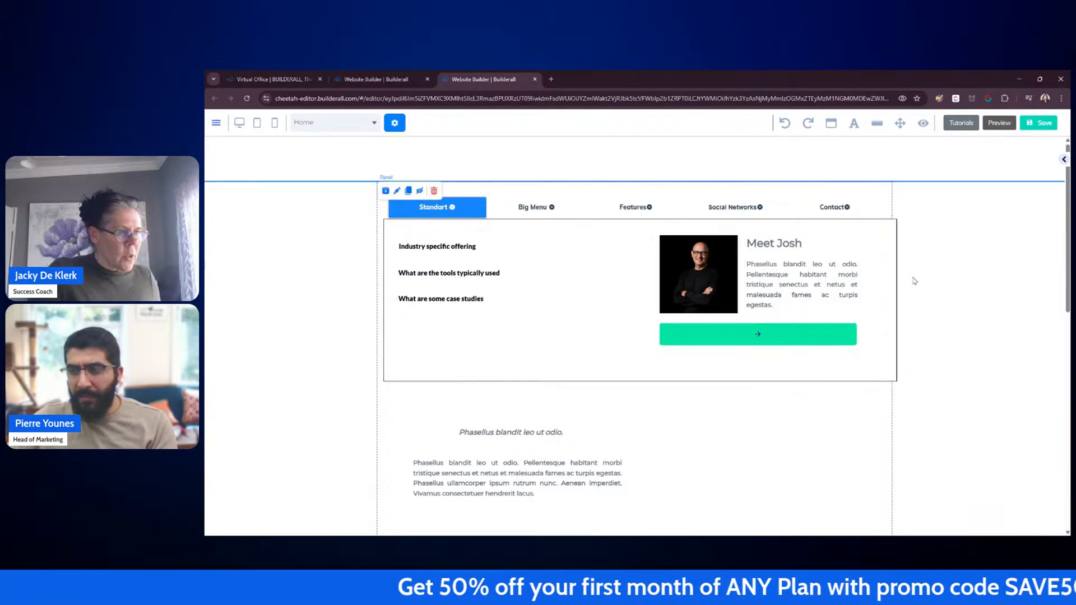
Step: Add a new plain Box element to the page just below the dropdown
left_click(1064, 161)
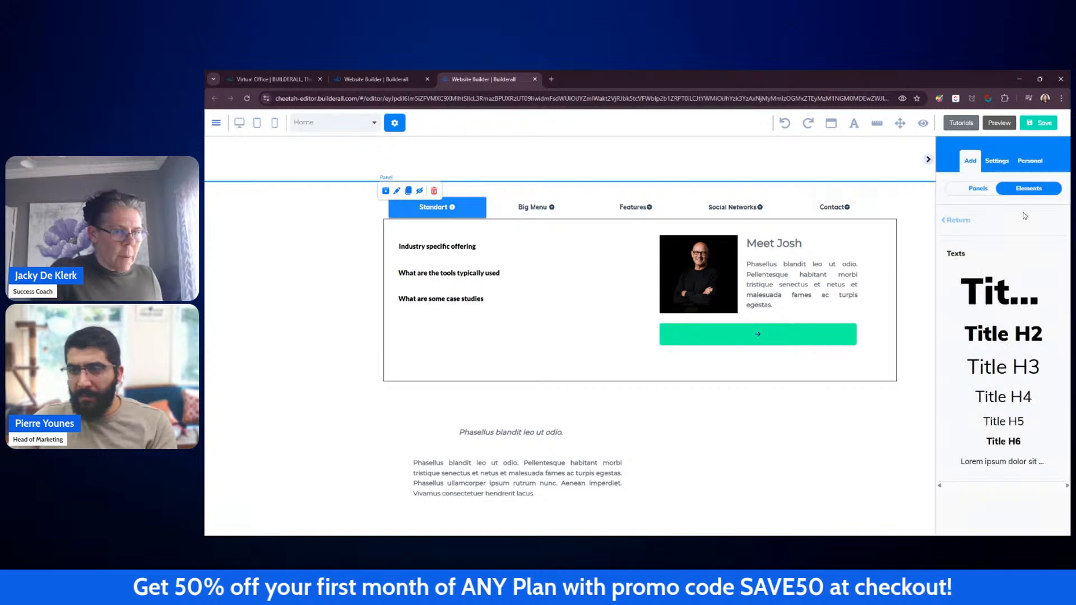
left_click(961, 221)
scroll(1009, 325, "down", 5)
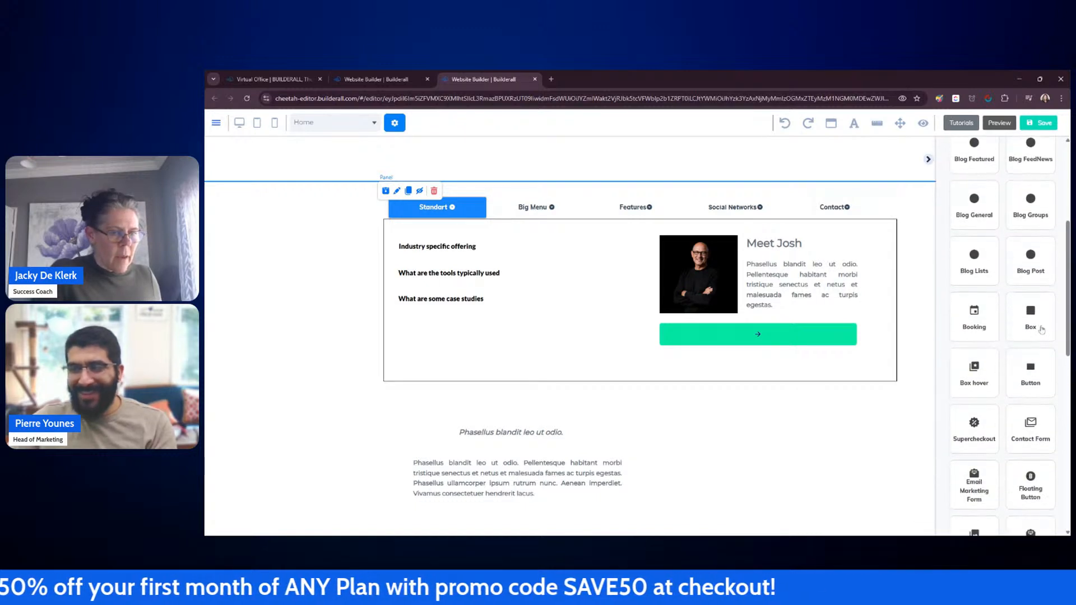
left_click(1034, 320)
left_click_drag(1013, 306, 737, 450)
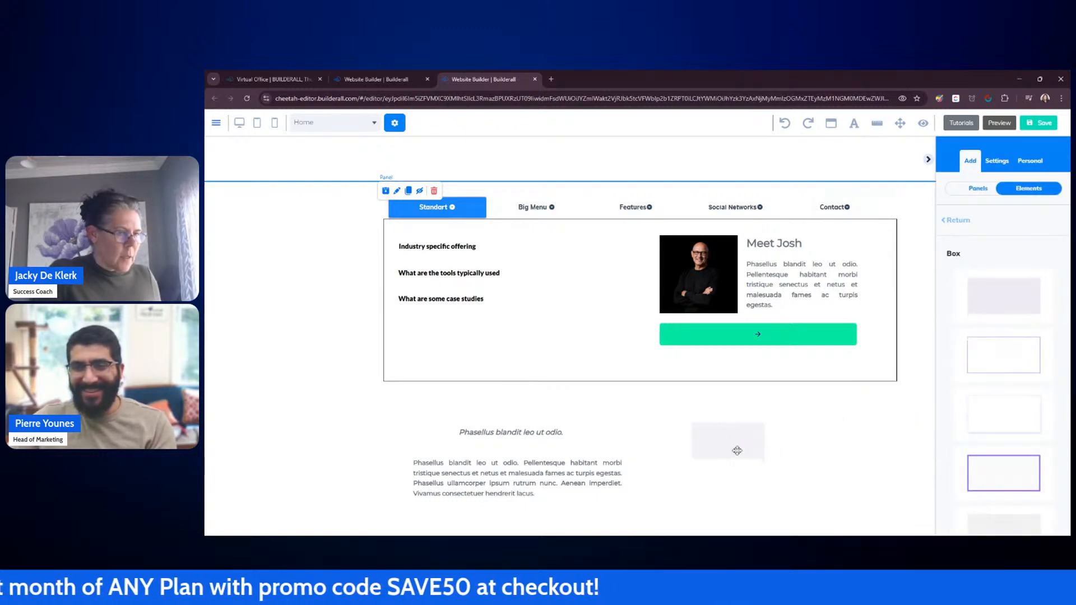
left_click(929, 161)
left_click(459, 209)
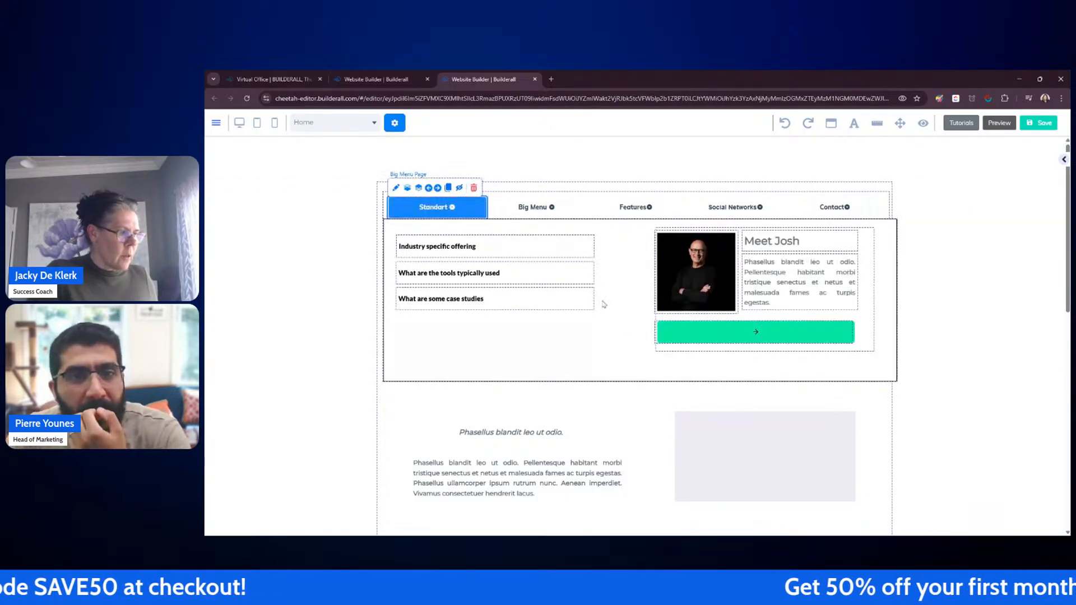
left_click_drag(713, 447, 691, 425)
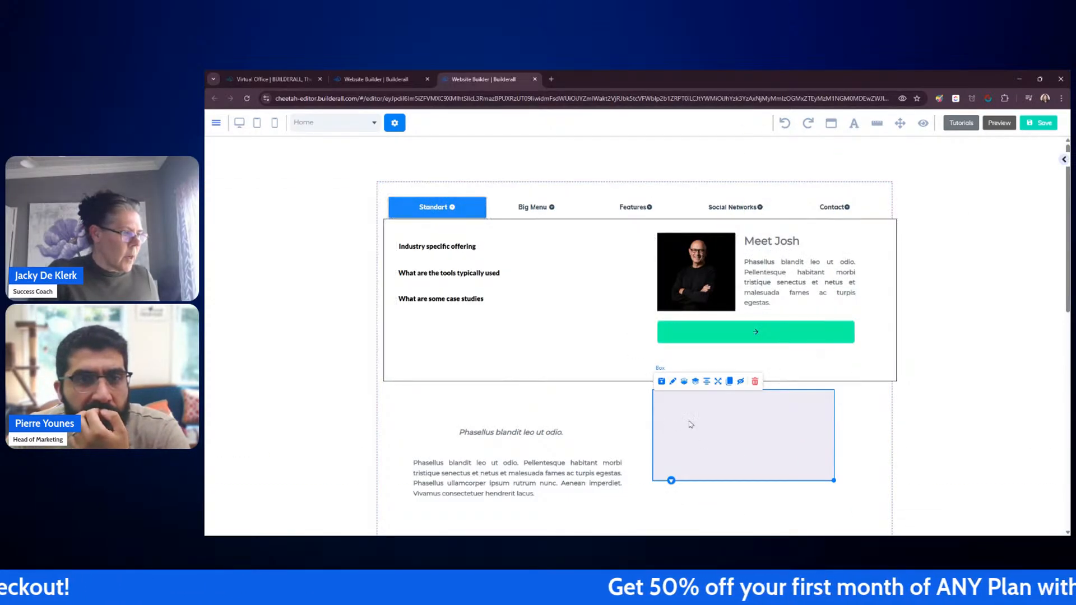
Step: Move the three buttons into the new box and place the box in the dropdown's left column
left_click_drag(485, 251, 728, 408)
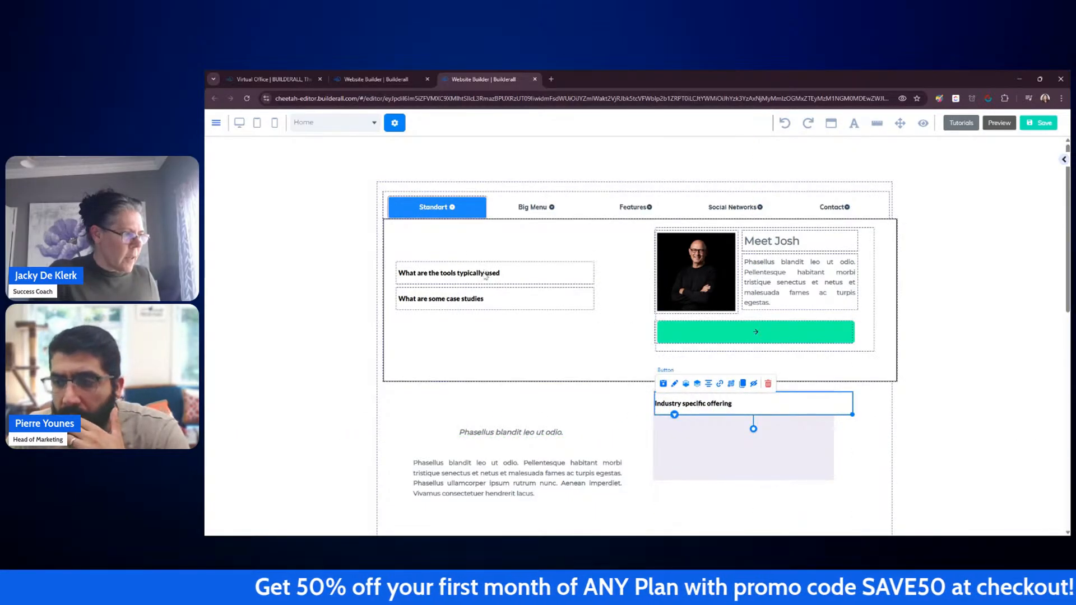
left_click_drag(486, 277, 721, 427)
left_click_drag(441, 299, 697, 456)
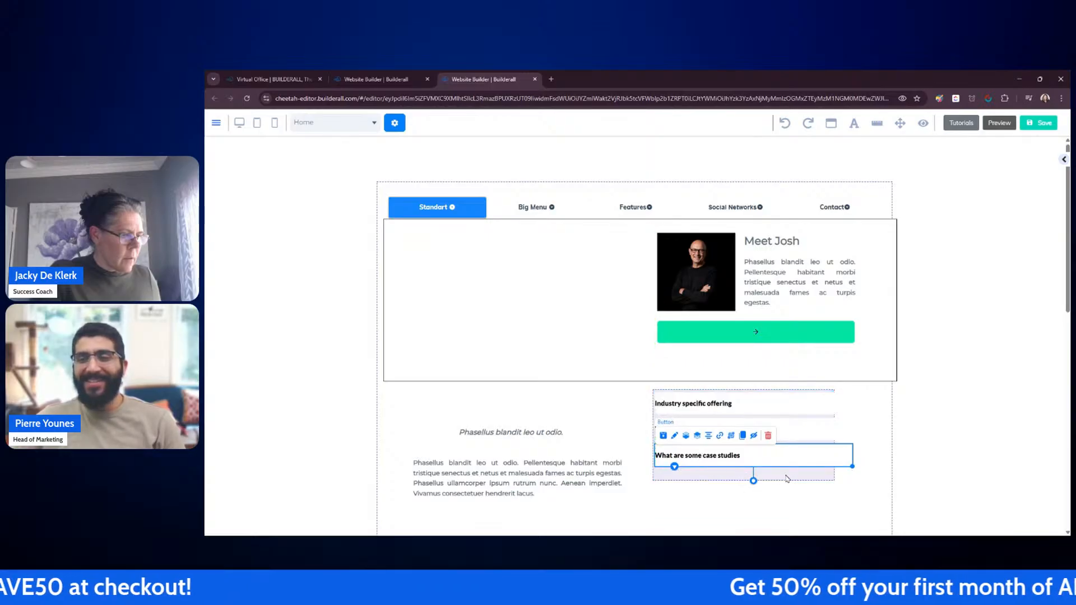
left_click_drag(837, 482, 597, 317)
Step: Make the button box's background colour fully transparent
double_click(592, 318)
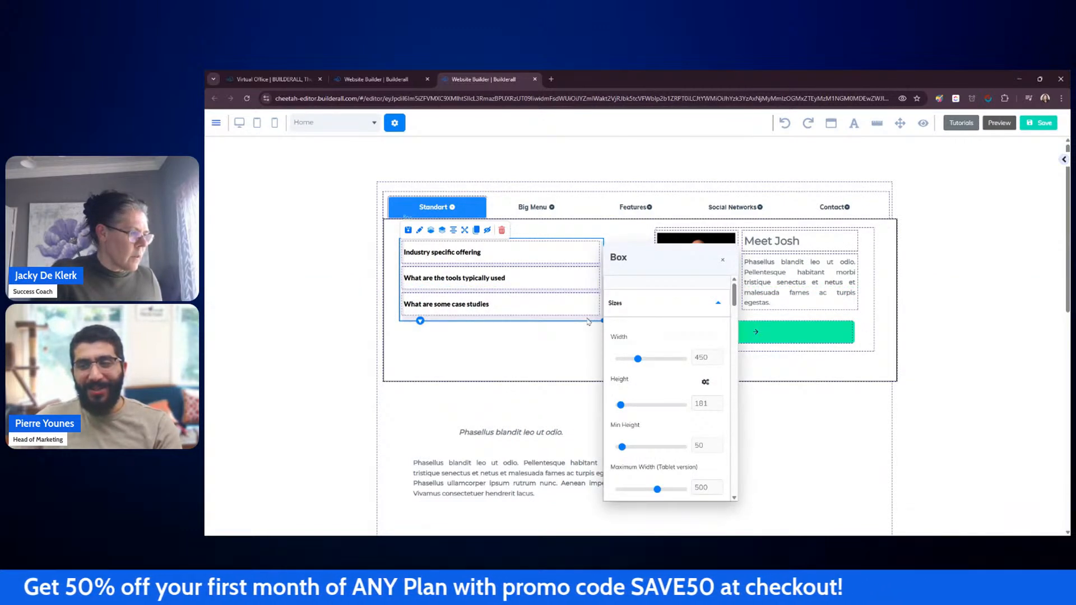
left_click_drag(674, 263, 734, 213)
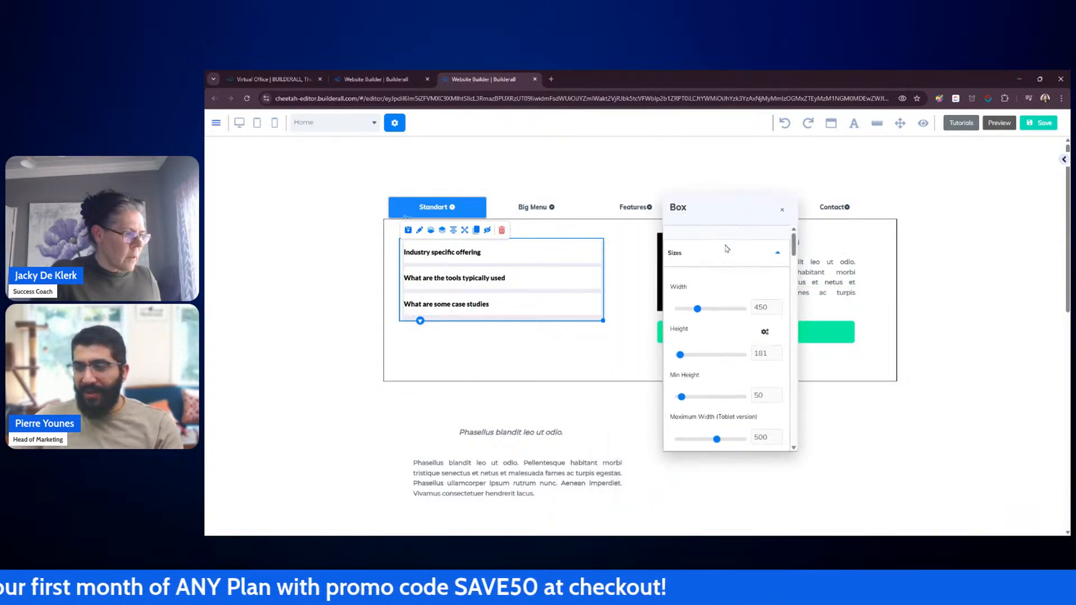
scroll(732, 291, "down", 6)
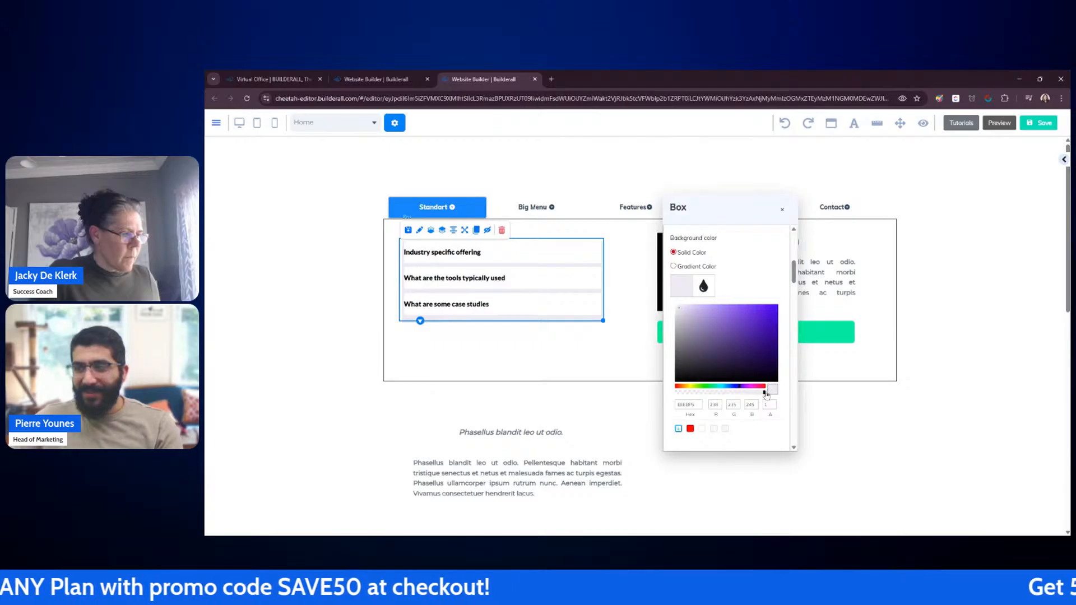
left_click_drag(731, 395, 677, 395)
left_click(764, 487)
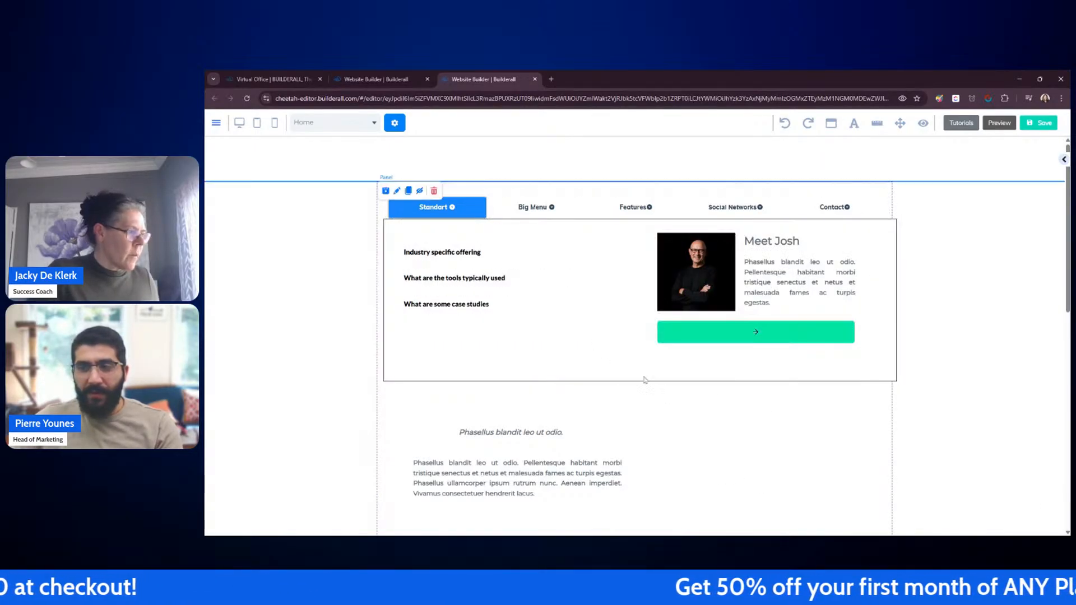
left_click_drag(600, 324, 601, 327)
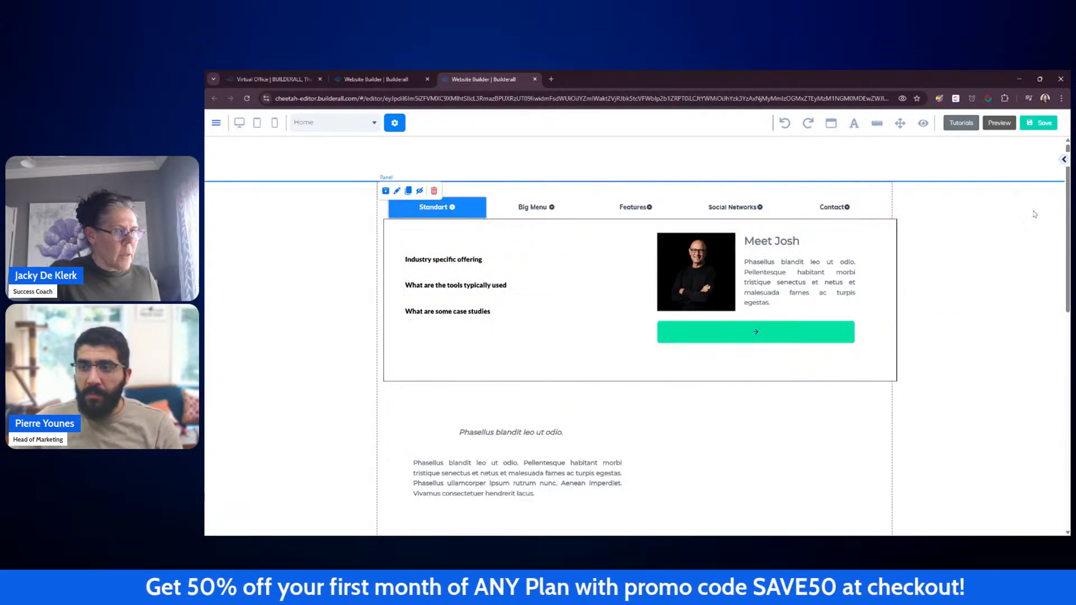
Step: Reduce the Big Menu dropdown's container height to 293 and shift the button box slightly right and up
left_click(893, 386)
double_click(896, 378)
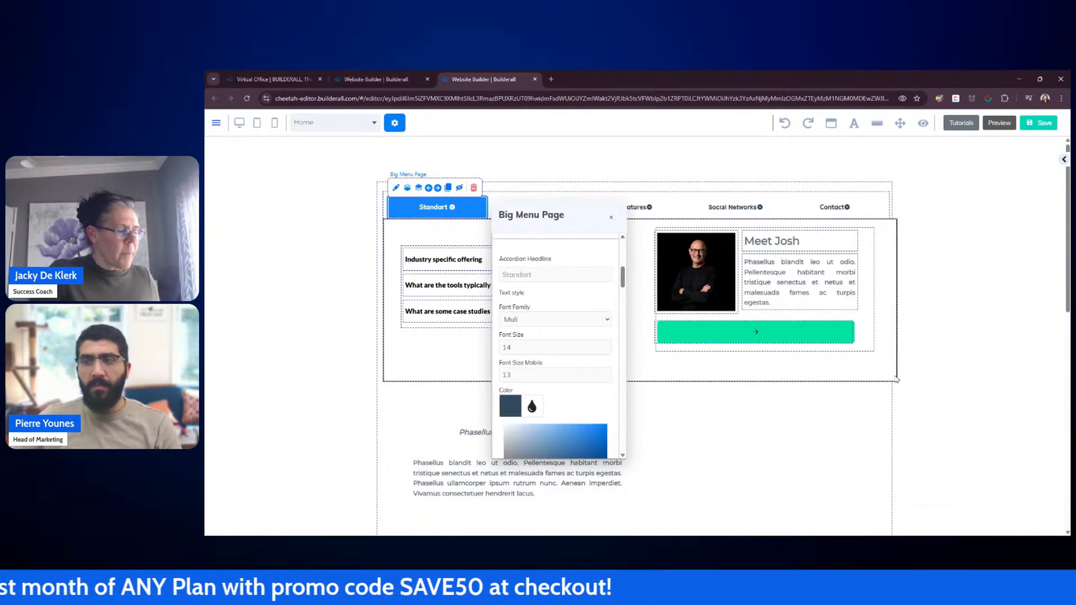
left_click_drag(590, 218, 1031, 142)
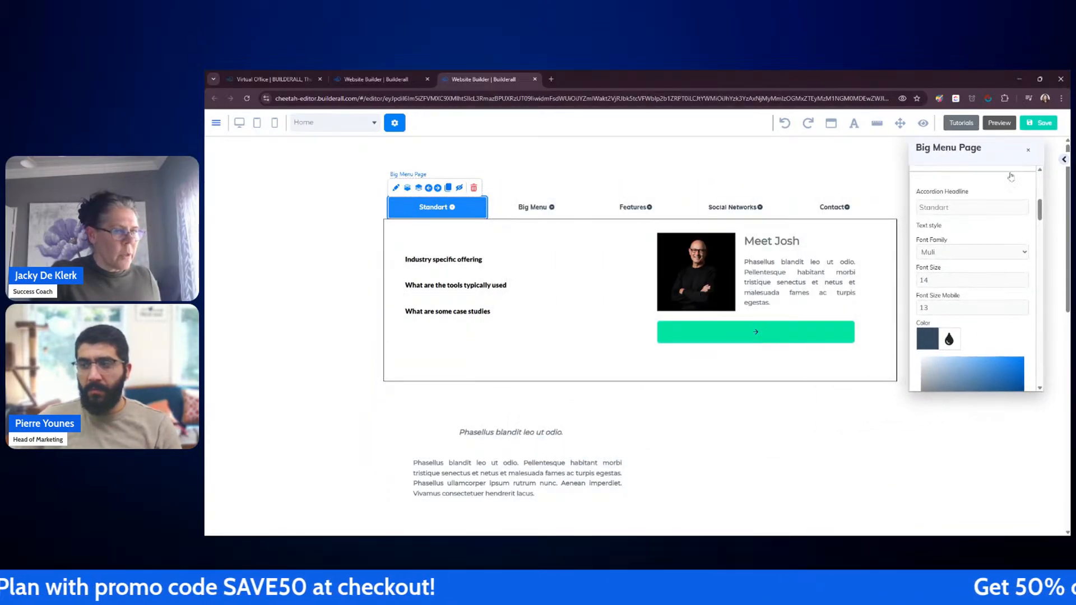
scroll(984, 302, "down", 3)
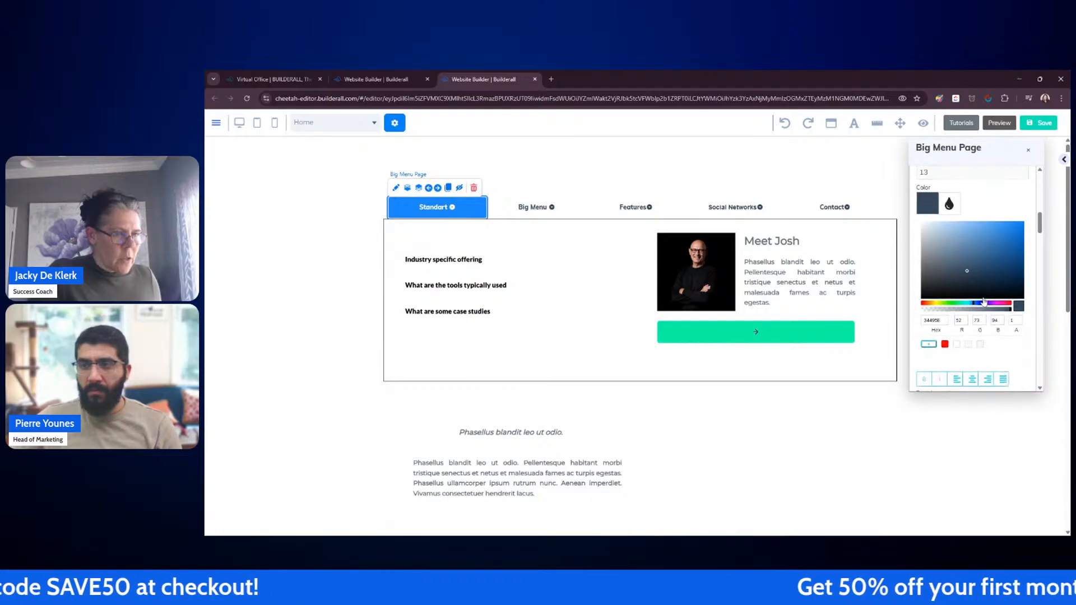
scroll(983, 302, "down", 6)
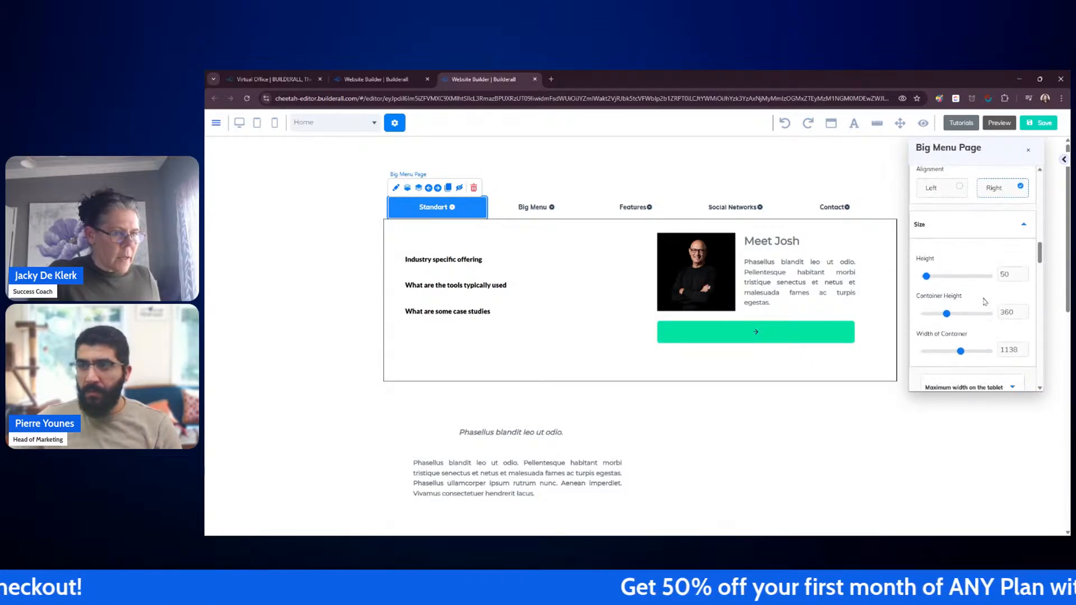
left_click(1026, 314)
left_click(1026, 314)
left_click(1026, 315)
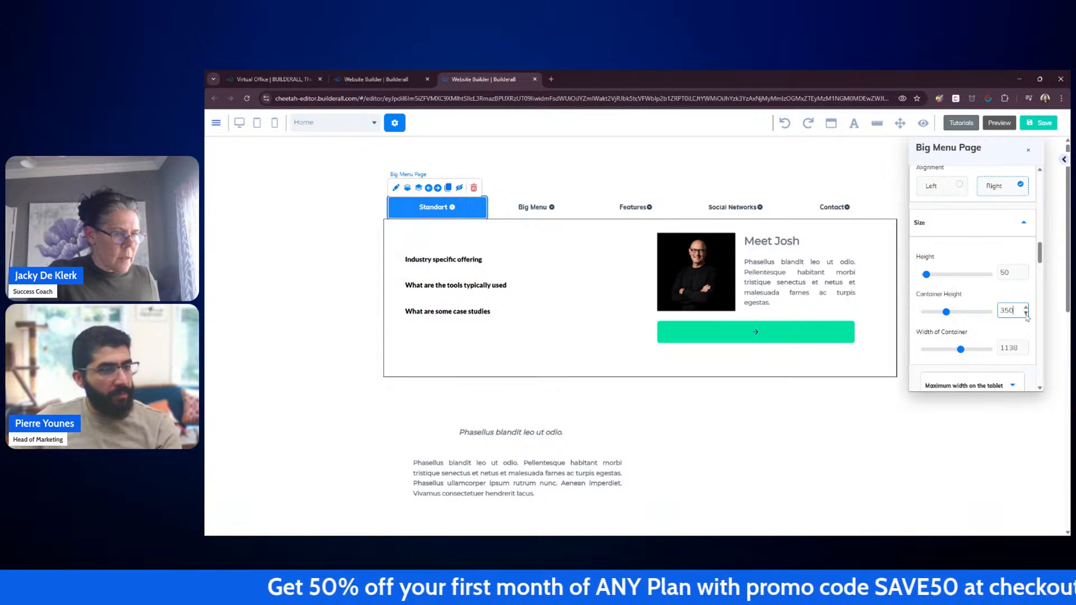
left_click(1026, 314)
left_click(1026, 314)
left_click(1026, 314)
left_click(1027, 314)
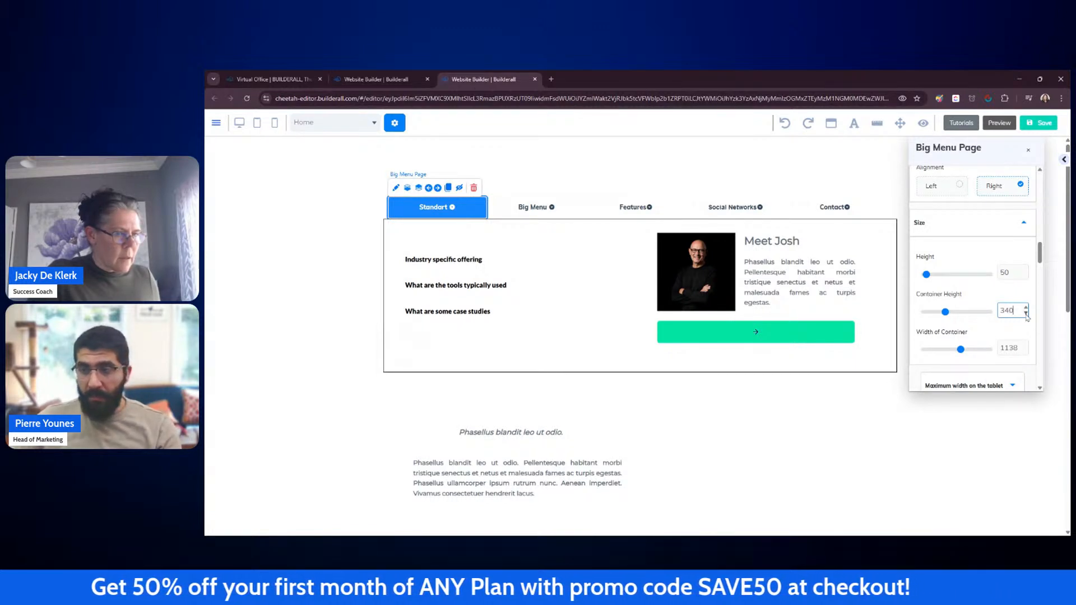
left_click(1026, 315)
left_click(1026, 314)
left_click(1026, 314)
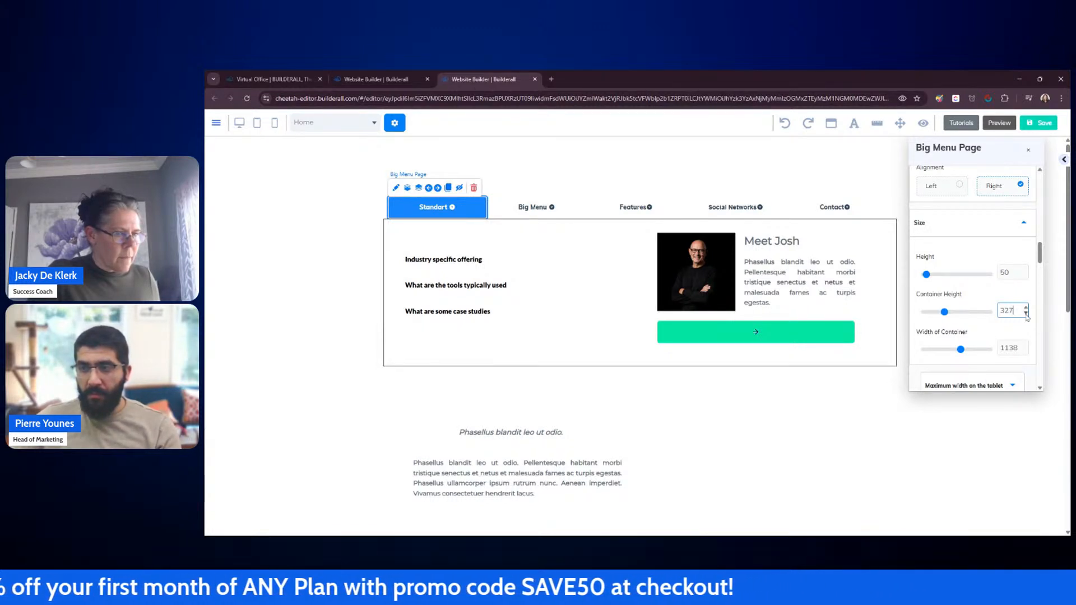
left_click(1026, 314)
left_click(1027, 314)
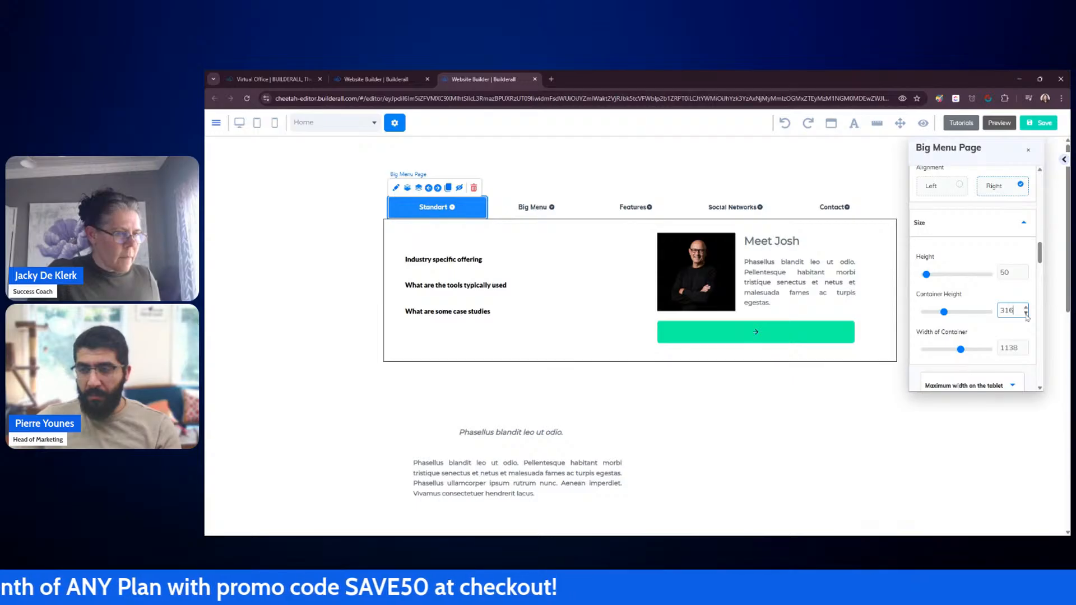
left_click(1026, 314)
left_click(1027, 314)
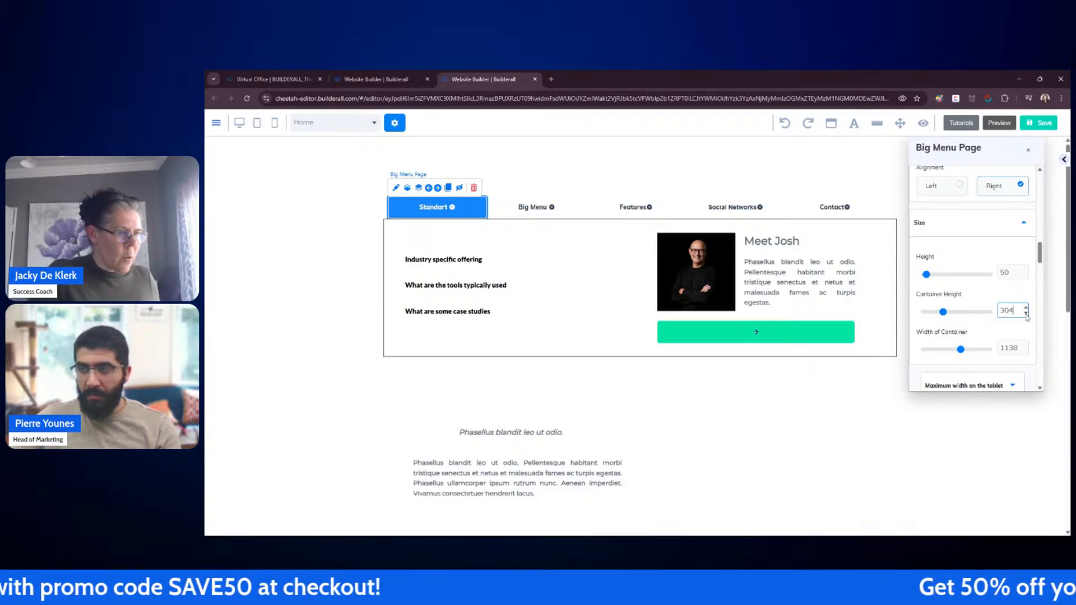
left_click(1026, 314)
left_click(1026, 315)
left_click(1026, 315)
left_click(1027, 315)
left_click(1026, 315)
left_click(1026, 314)
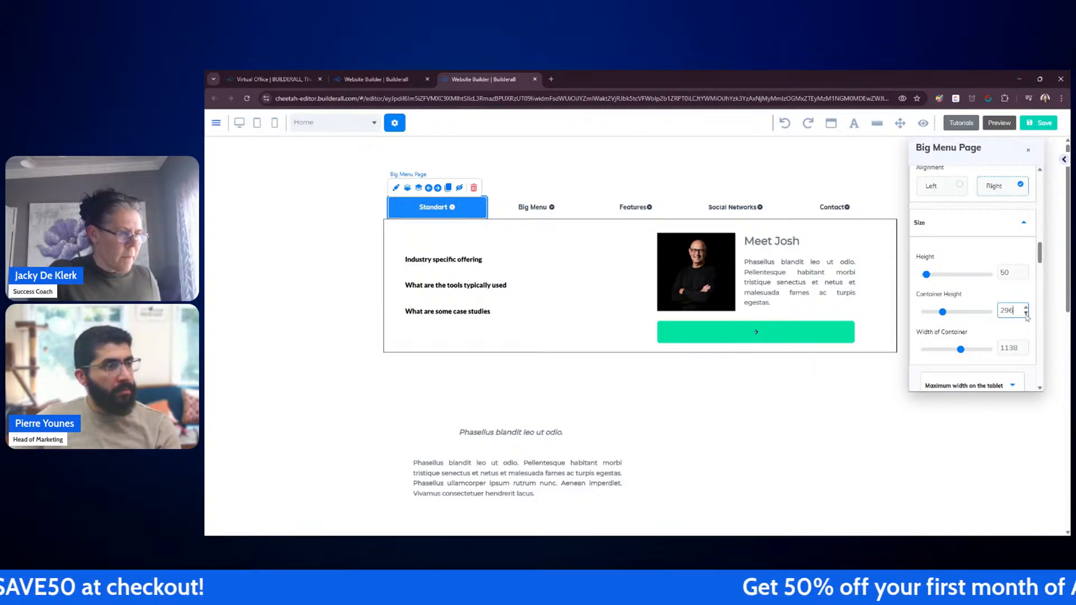
left_click(1027, 315)
left_click(1026, 314)
left_click(1026, 314)
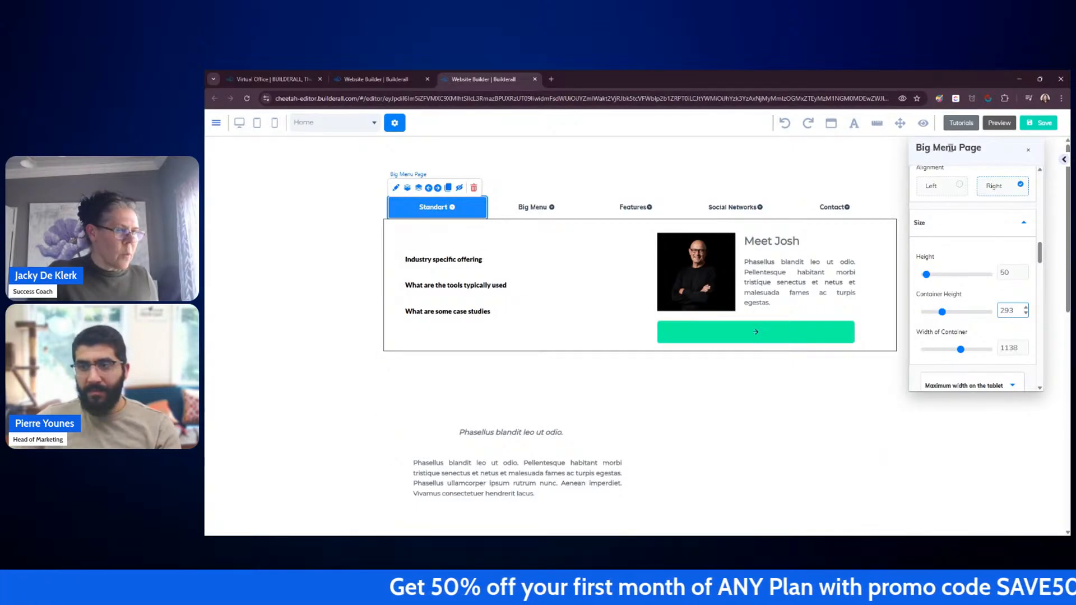
left_click(1028, 151)
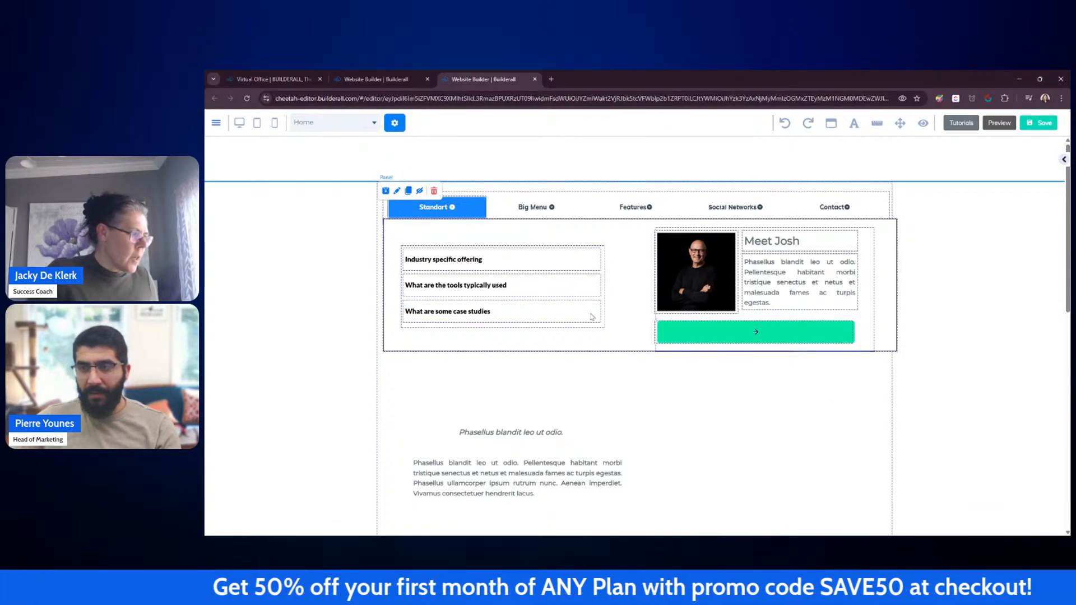
left_click_drag(607, 331, 632, 316)
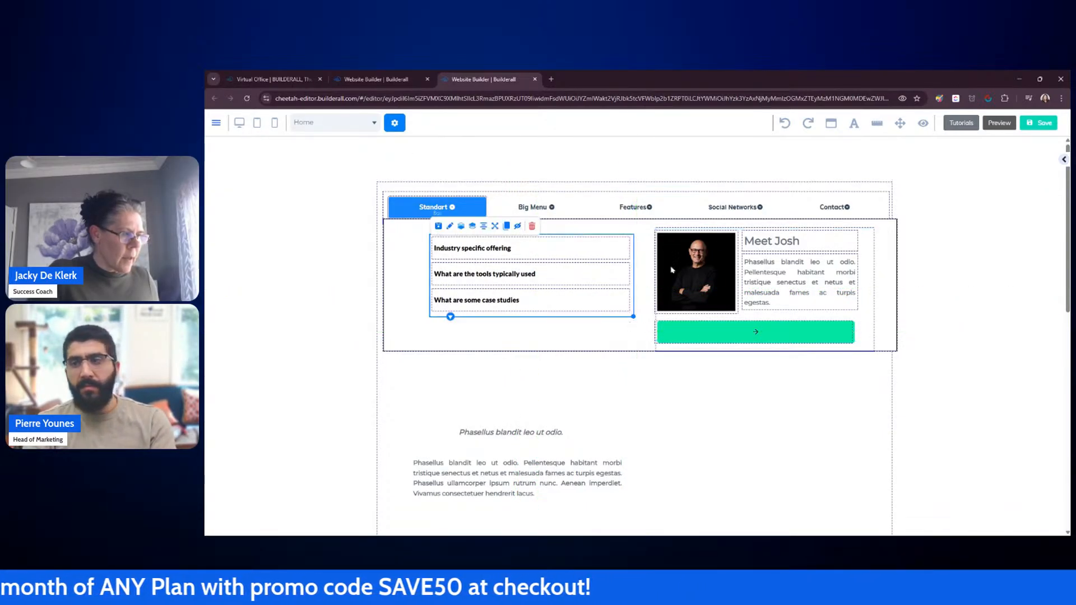
Step: Narrow the Big Menu dropdown's container width to 1045
left_click(896, 352)
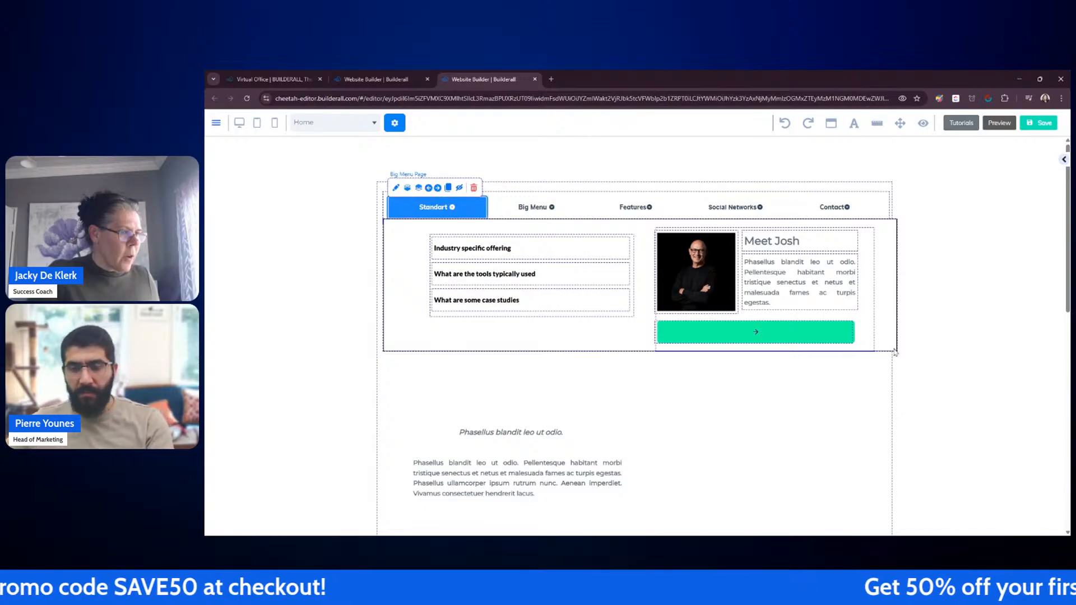
left_click(1062, 161)
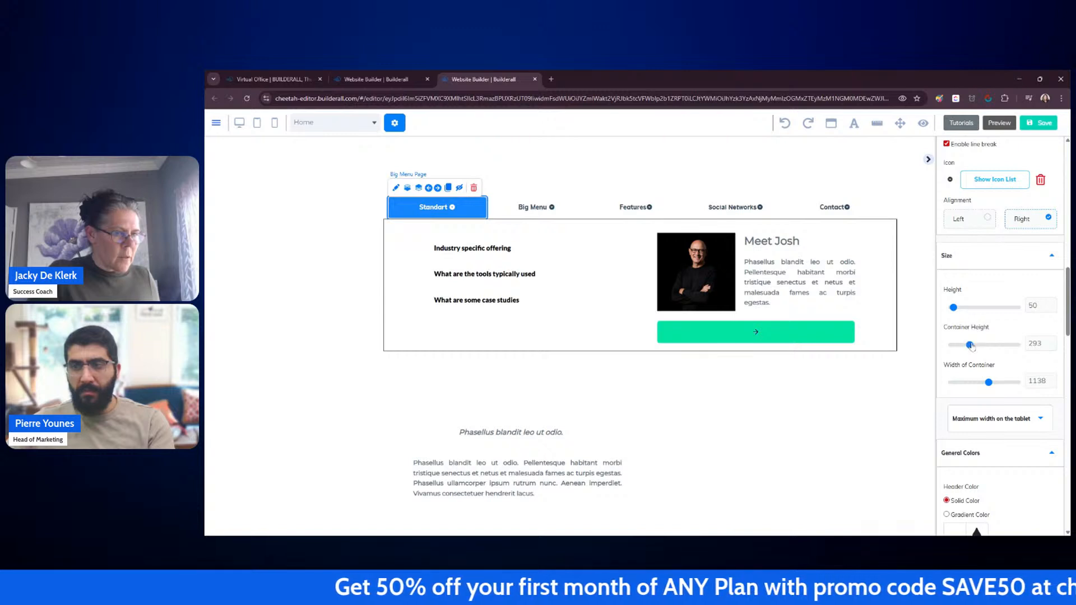
left_click(1054, 384)
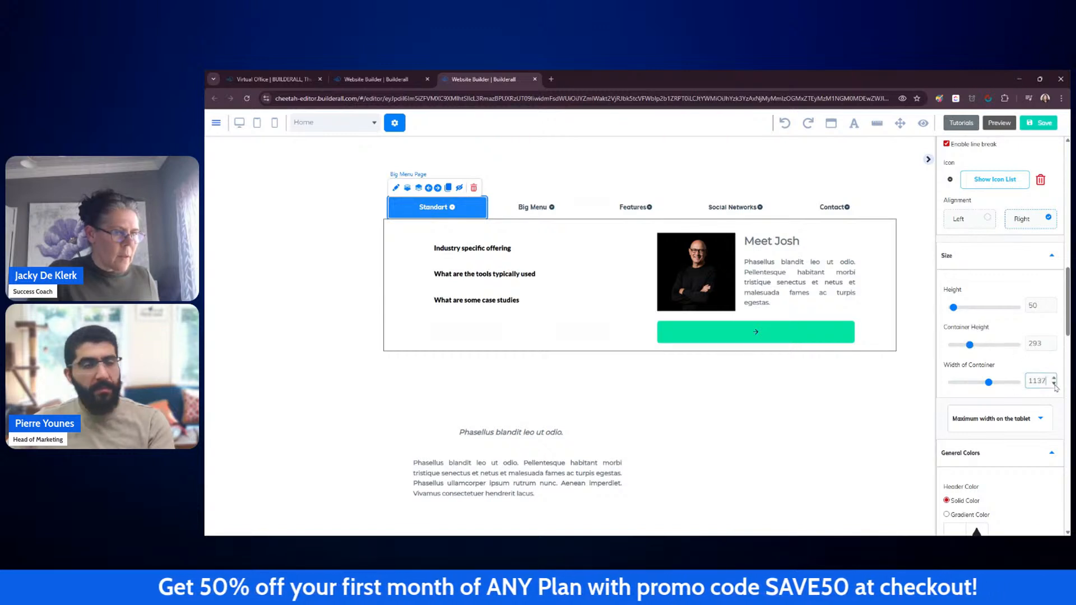
left_click(1054, 384)
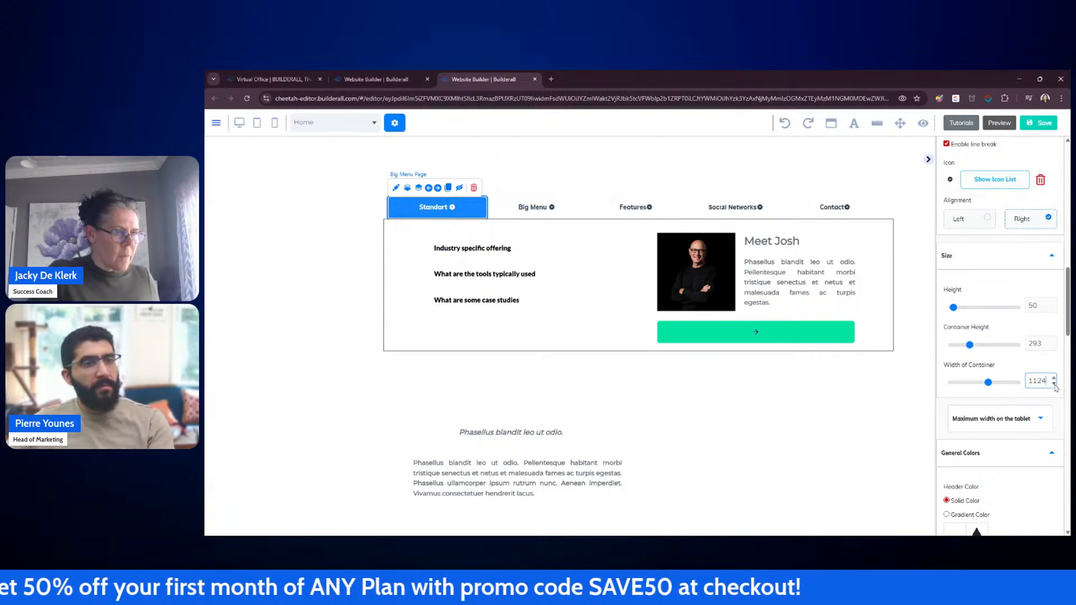
left_click(1054, 384)
left_click(1055, 385)
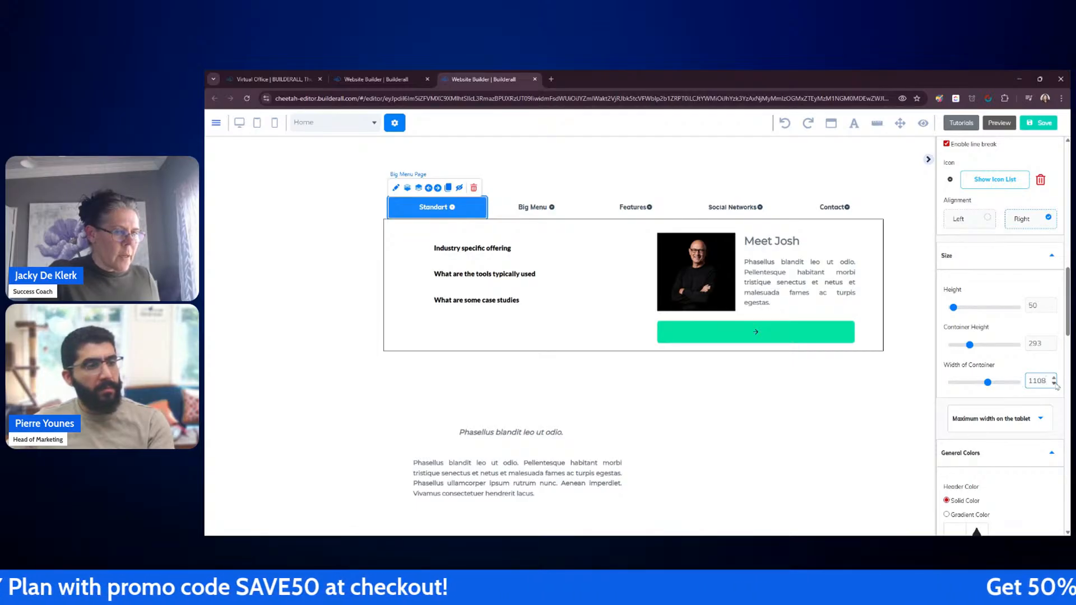
left_click(1054, 384)
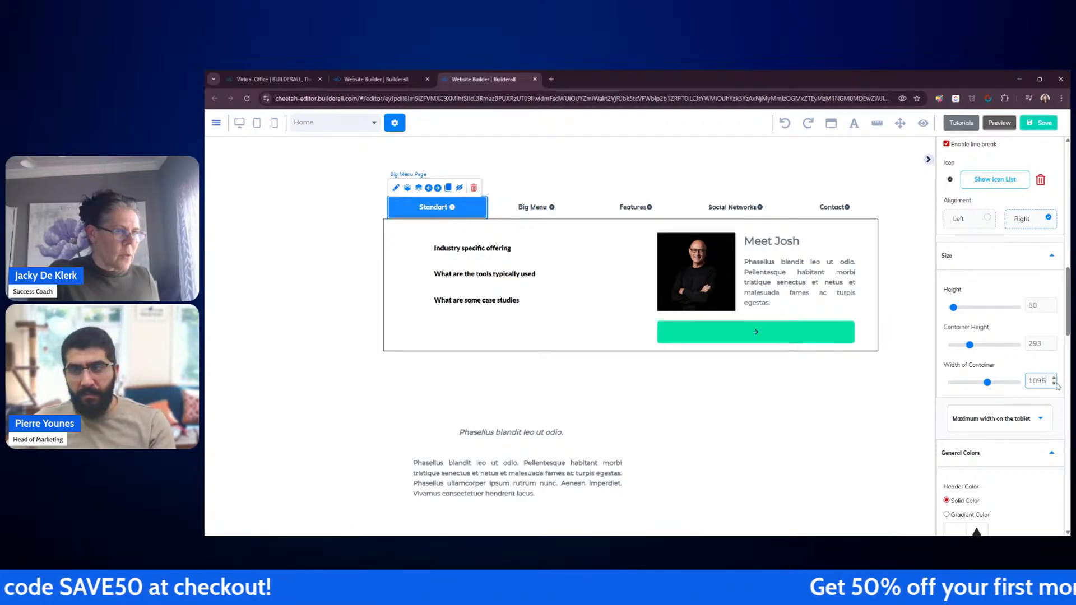
left_click(1054, 384)
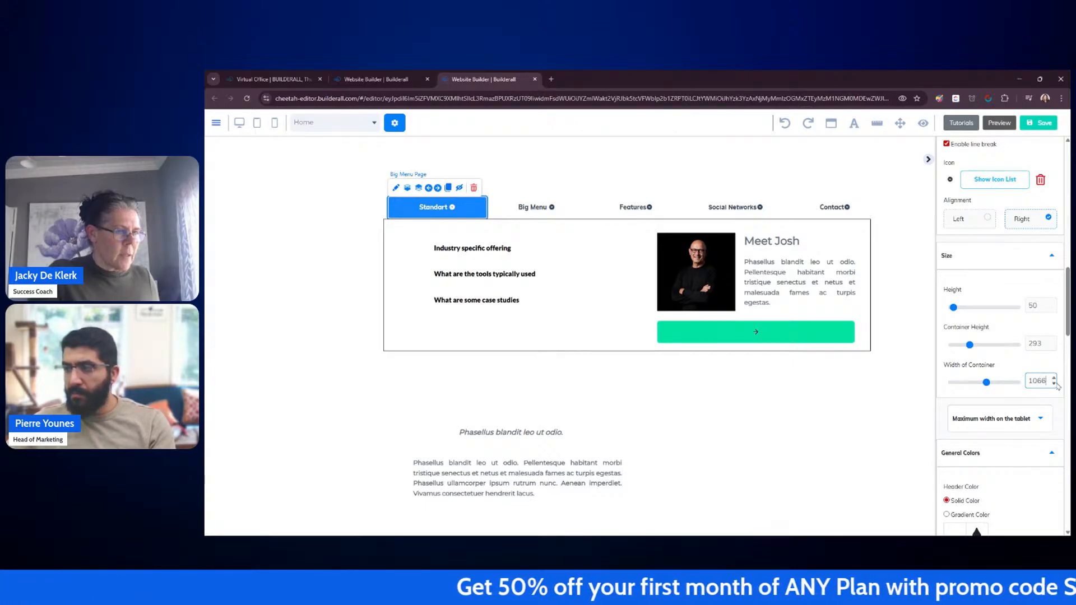
left_click(1054, 384)
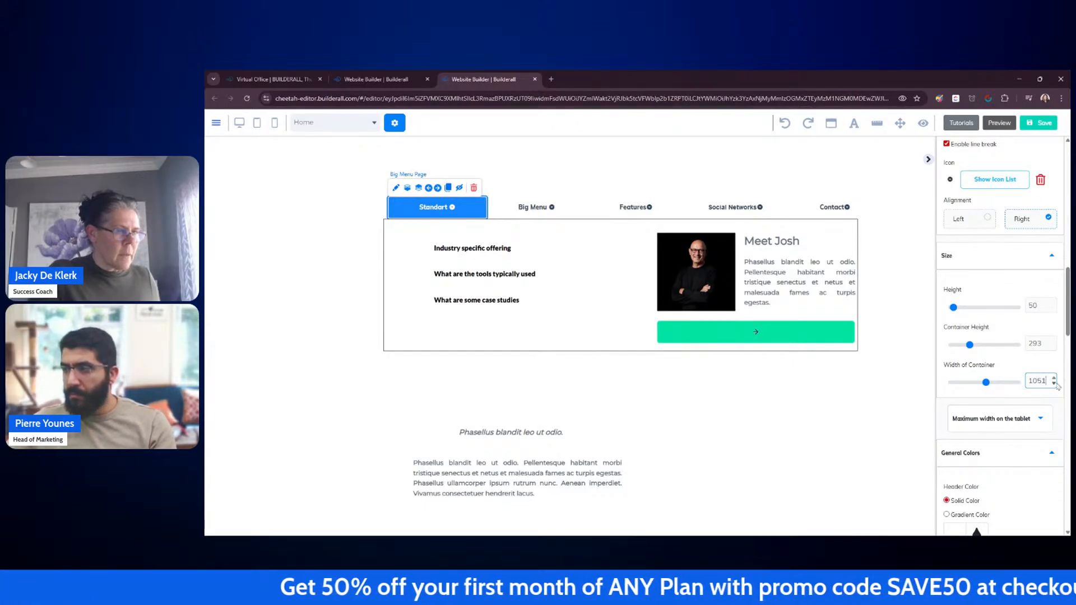
left_click(1054, 384)
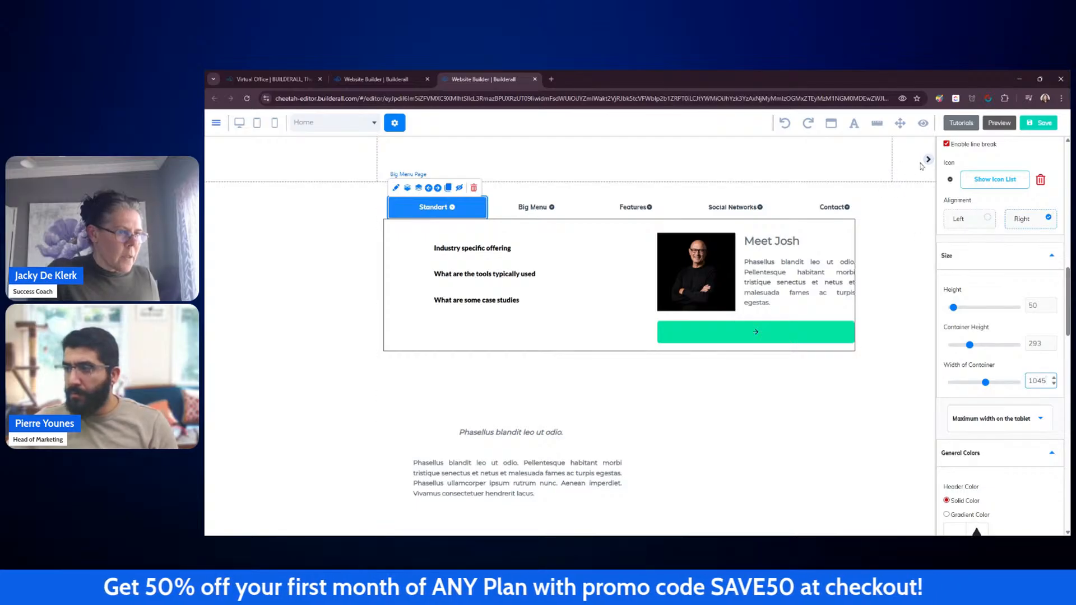
left_click(929, 162)
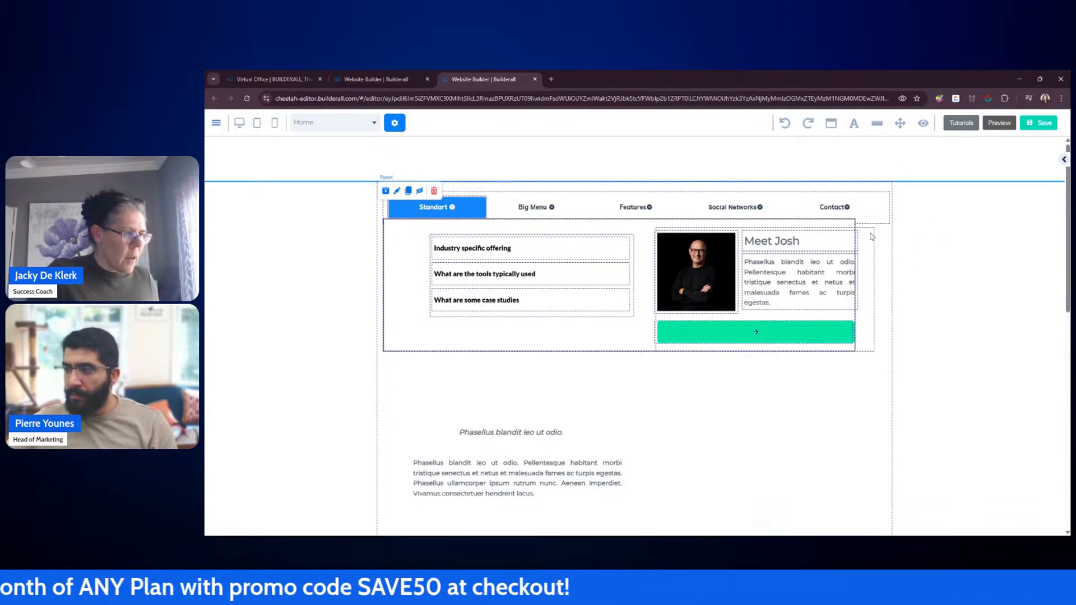
Step: Move the Meet Josh box left into the narrower dropdown and shrink it to fit
left_click_drag(873, 239, 860, 232)
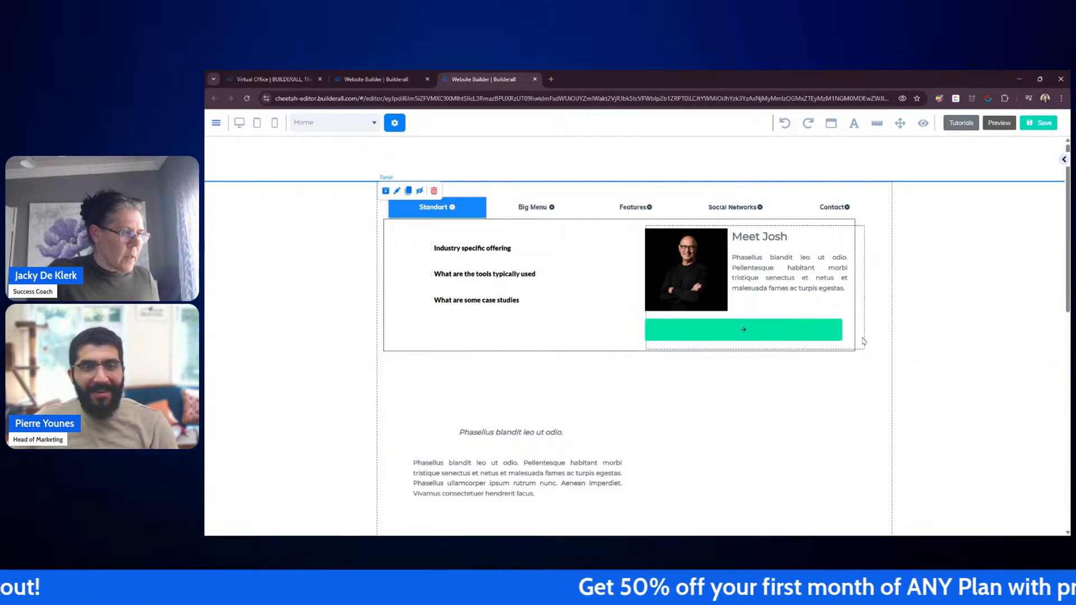
left_click_drag(858, 348, 849, 344)
left_click_drag(850, 345, 848, 342)
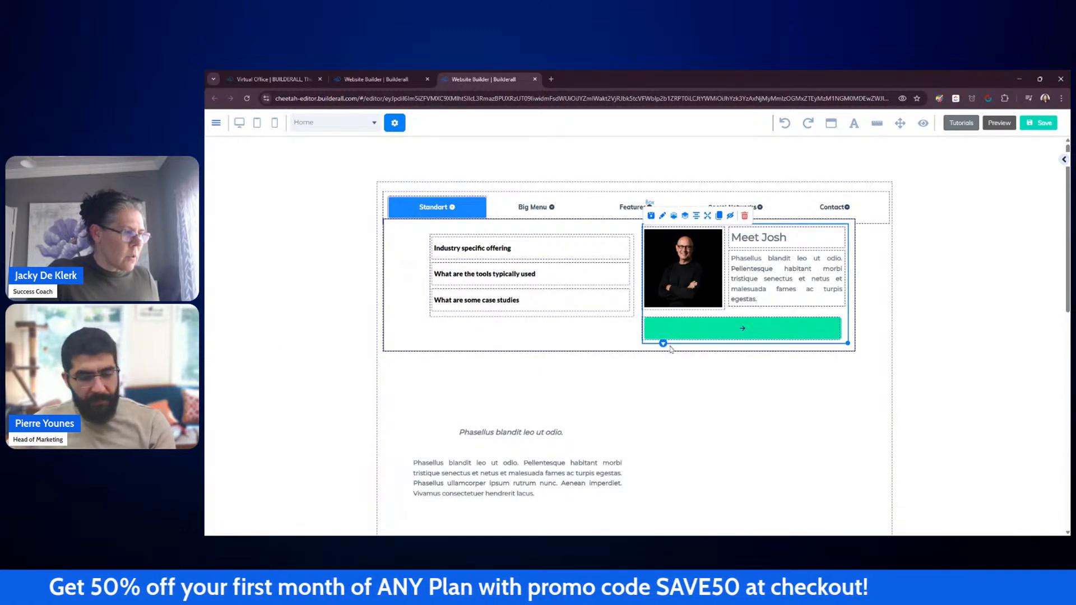
mouse_move(683, 347)
left_mouse_down()
mouse_move(673, 335)
mouse_move(676, 347)
left_mouse_up()
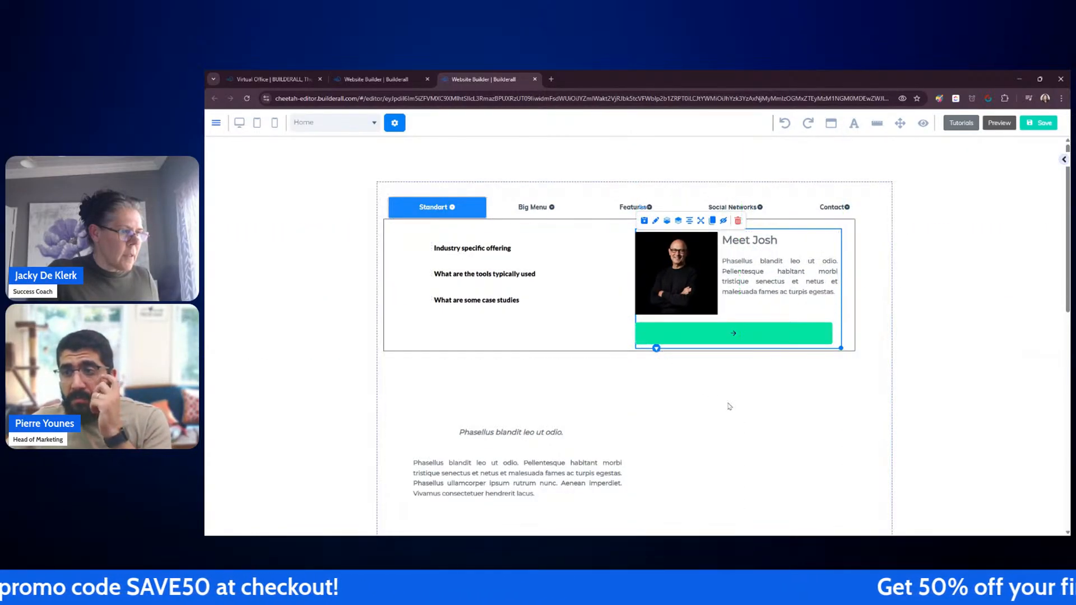
left_click(729, 406)
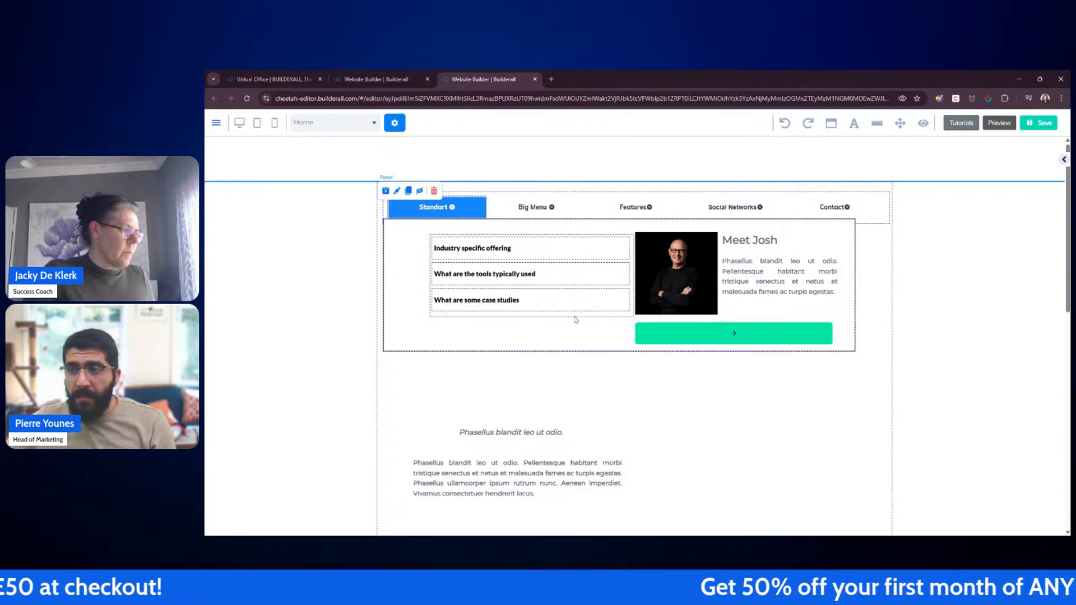
Step: Shift the button box left and the Meet Josh box slightly right within the dropdown
left_click_drag(575, 318, 554, 319)
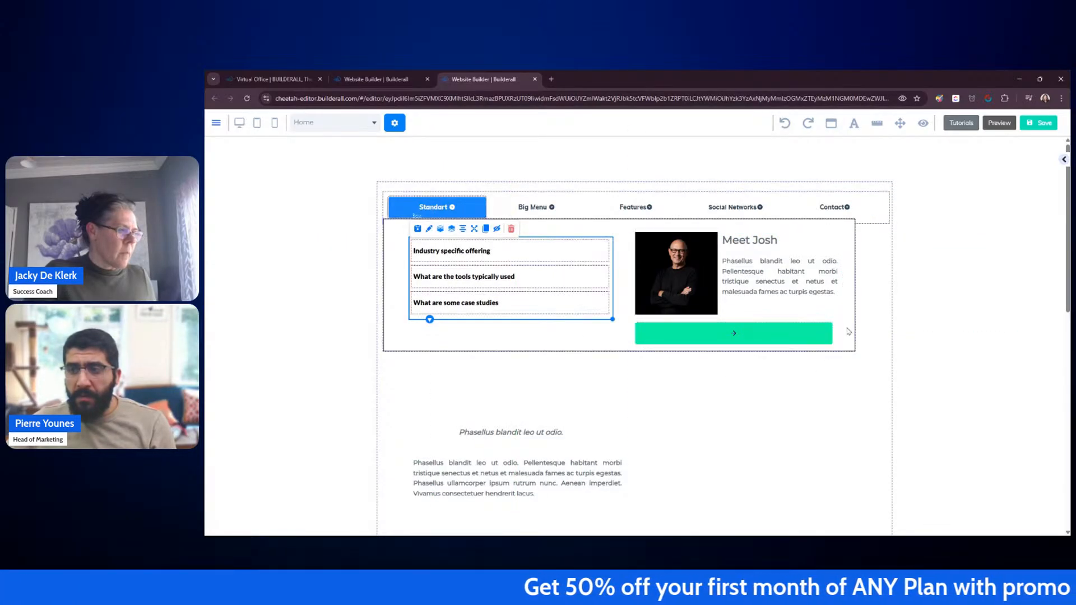
left_click_drag(814, 338, 843, 343)
left_click(840, 350)
left_click(653, 378)
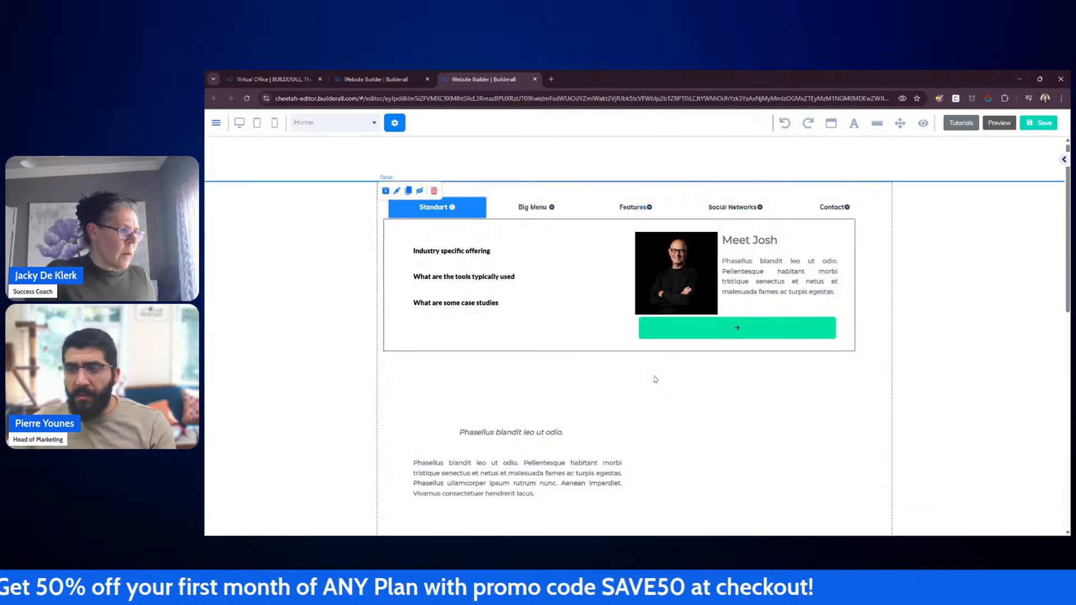
Step: Adjust the Meet Josh image and text block sizes inside their box
left_click_drag(711, 299, 715, 299)
left_click_drag(786, 267, 791, 267)
left_click(840, 296)
left_click_drag(841, 295, 833, 298)
left_click(892, 307)
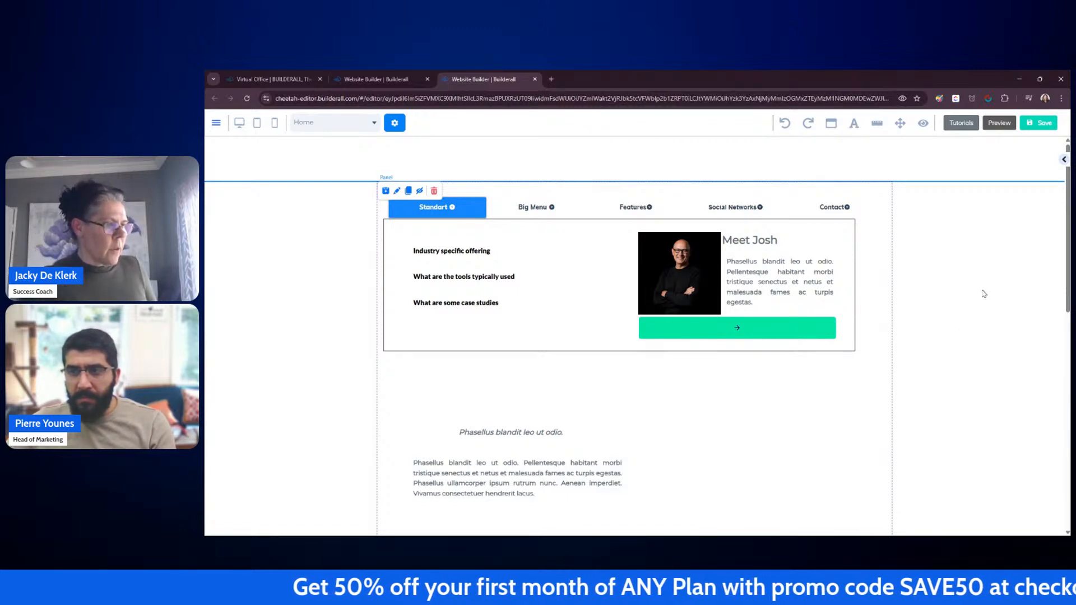
Step: Save the site and publish it
left_click(1045, 127)
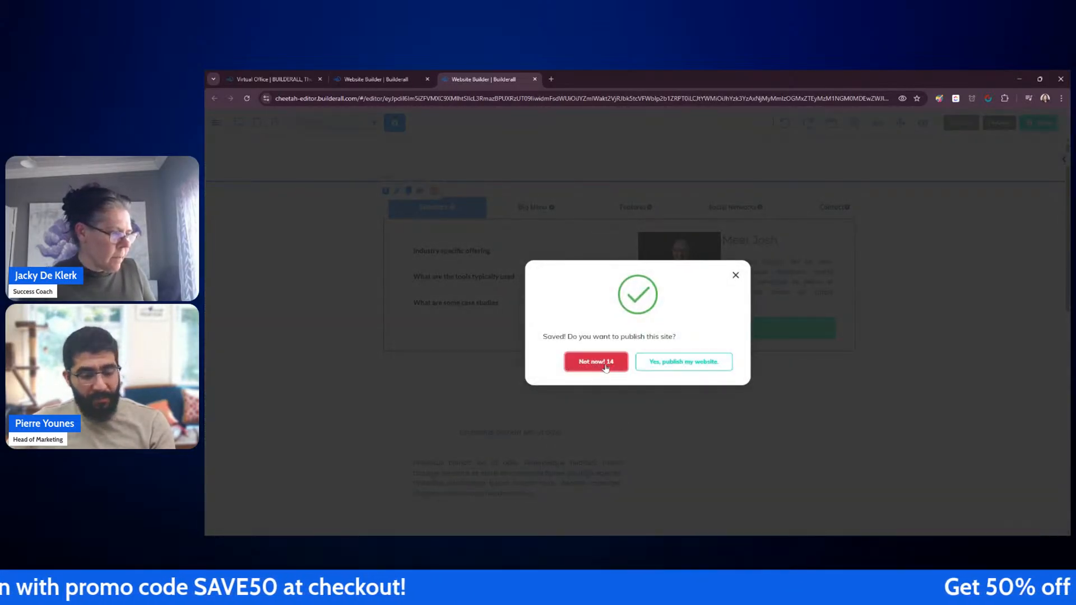
left_click(696, 367)
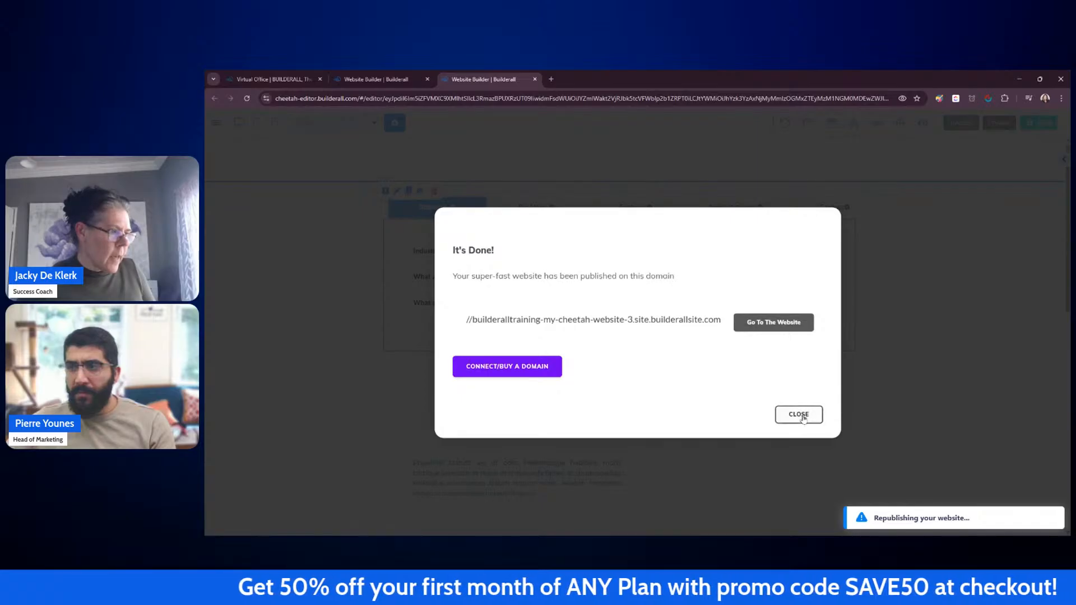
left_click(799, 415)
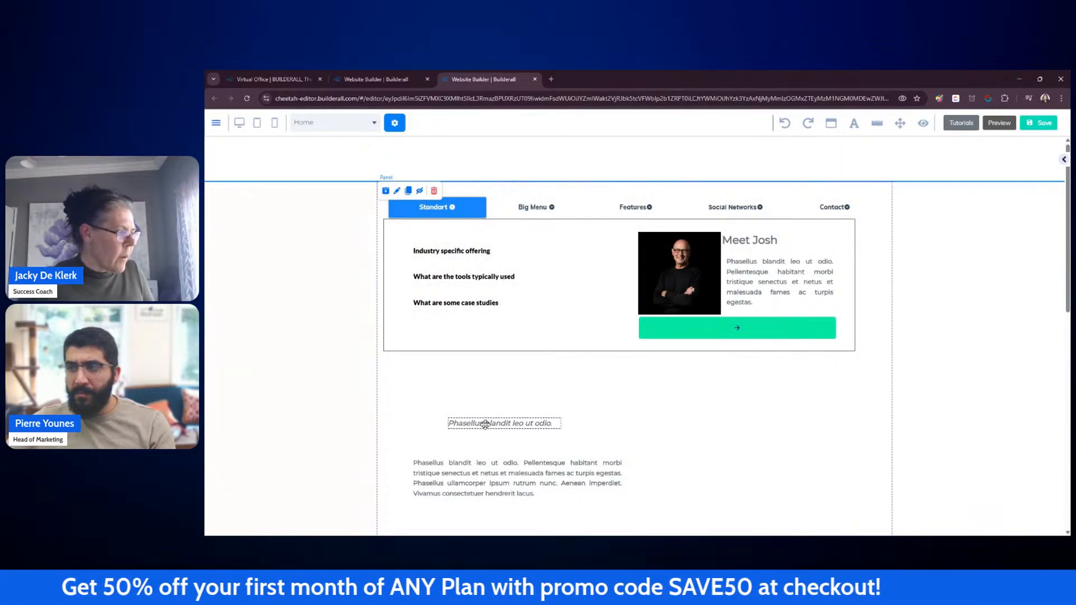
Step: Move the italic heading and paragraph text below the menu up and to the left
left_click_drag(484, 424, 457, 418)
left_click_drag(464, 474, 469, 443)
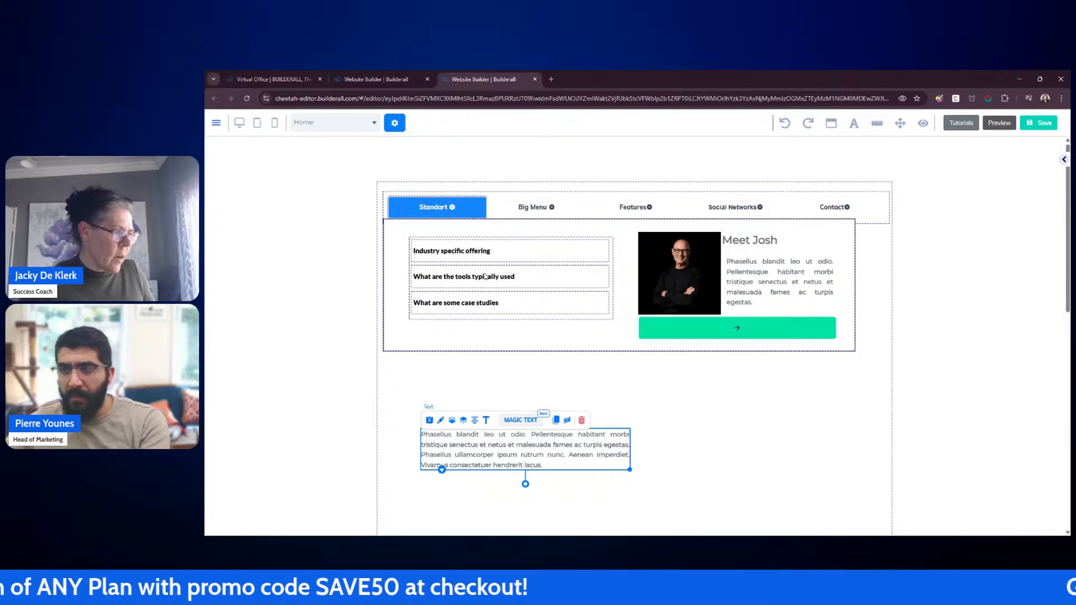
scroll(561, 337, "down", 3)
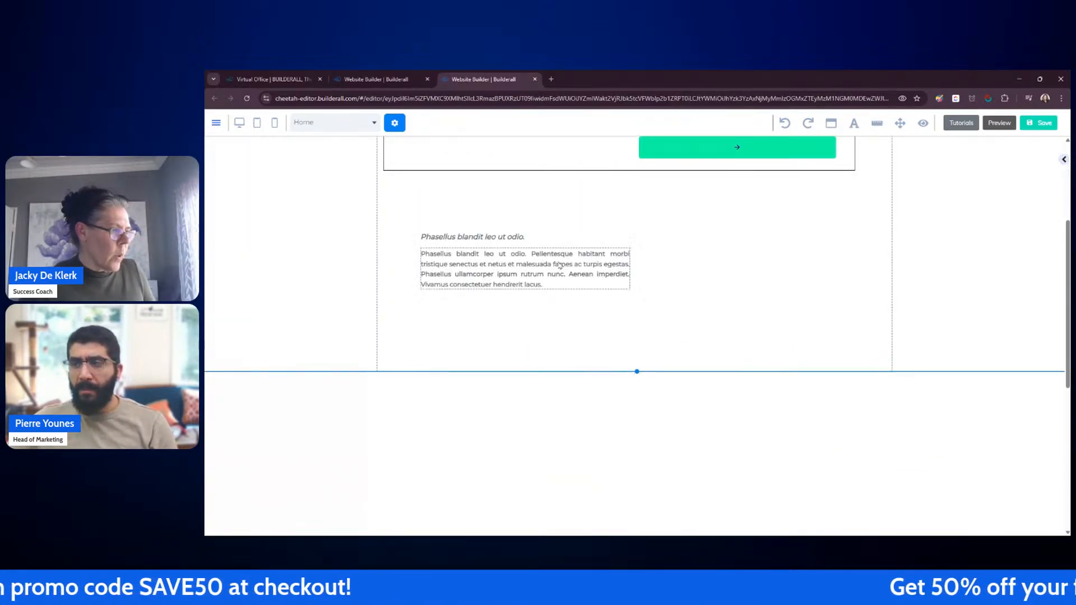
Step: Move the italic heading and paragraph into the panel below and shorten the emptied panel above
left_click_drag(560, 265, 537, 430)
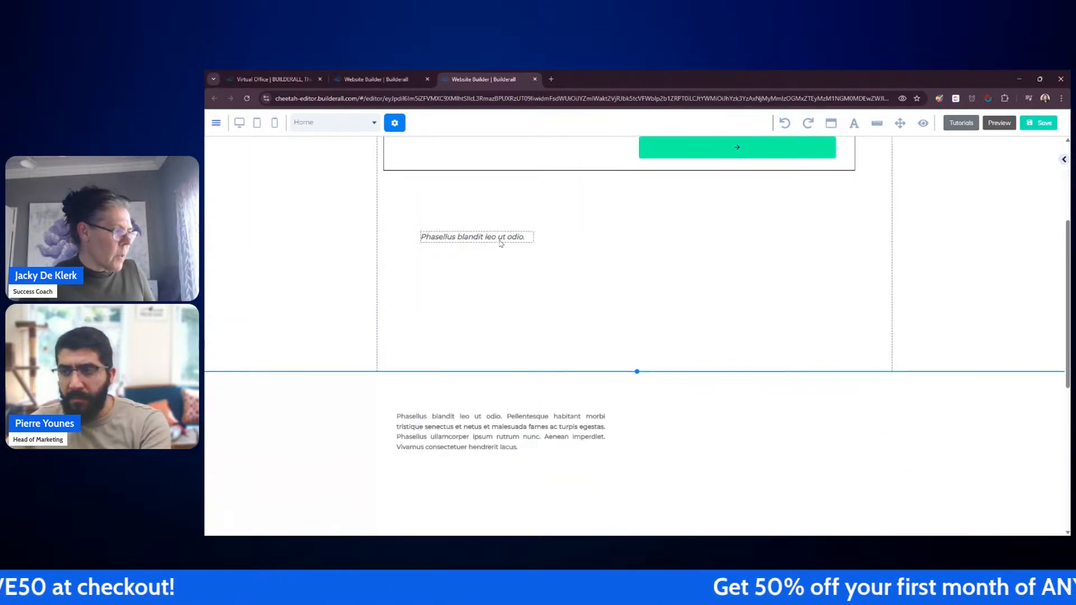
left_click_drag(500, 242, 494, 381)
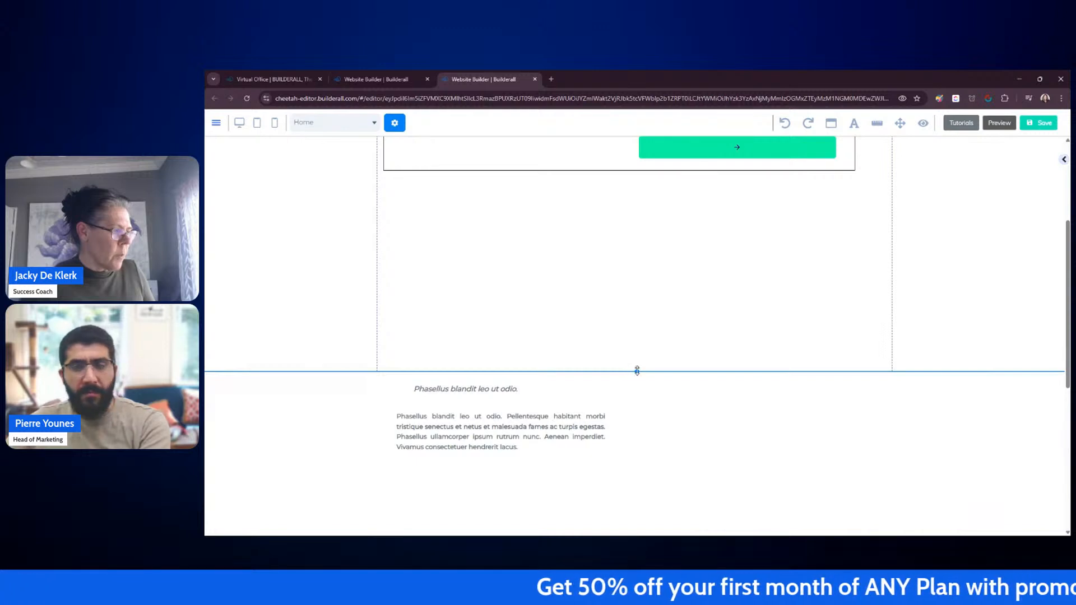
left_click_drag(636, 370, 636, 176)
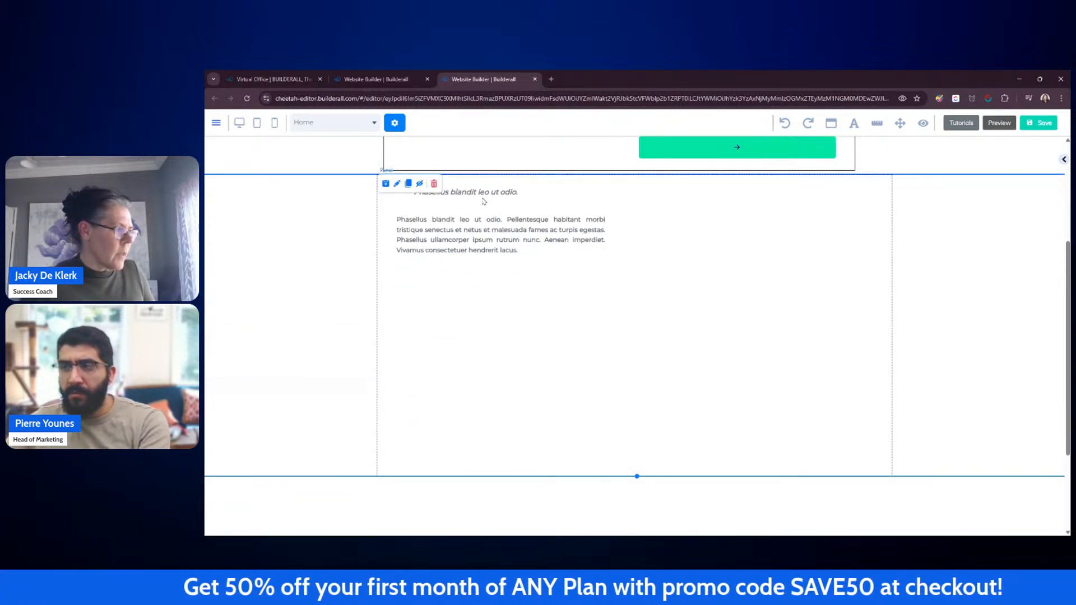
Step: Nudge the heading and paragraph slightly left and reduce the text panel's height to fit the text
left_click_drag(491, 194, 471, 193)
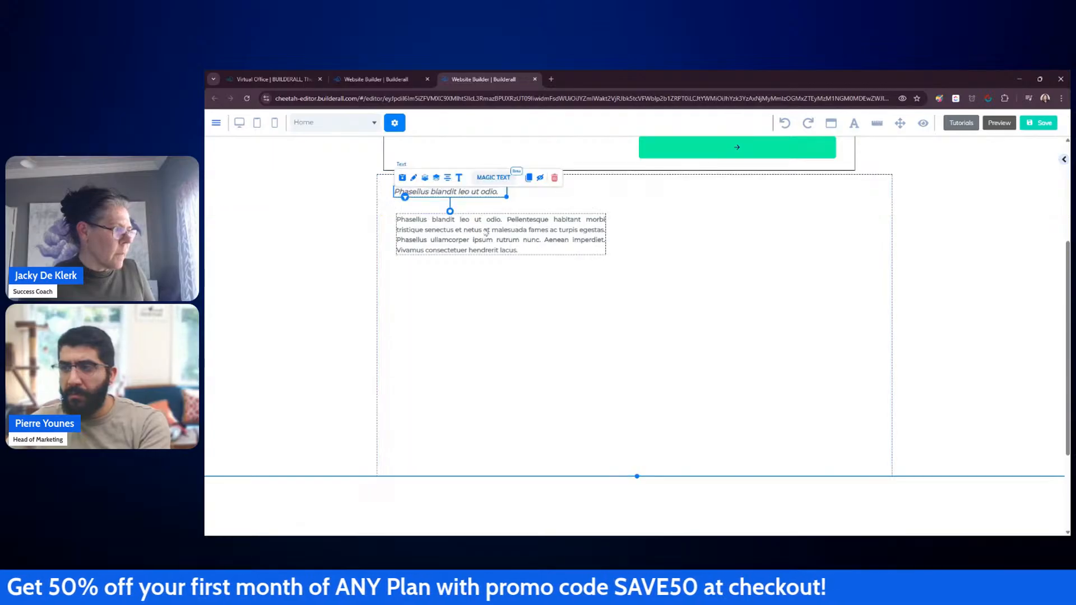
left_click_drag(486, 232, 481, 225)
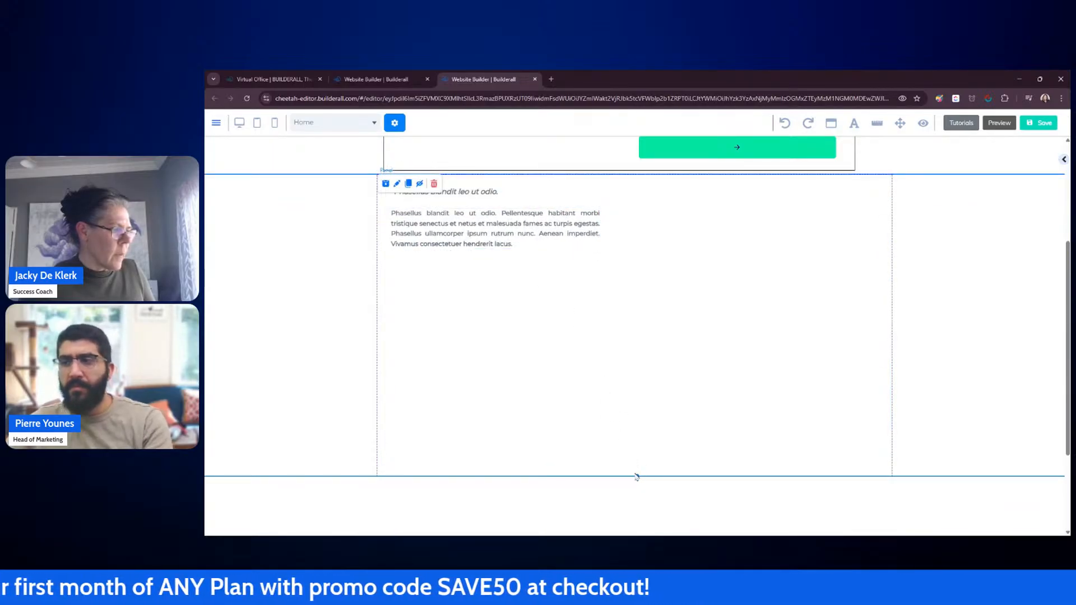
left_click_drag(636, 476, 648, 300)
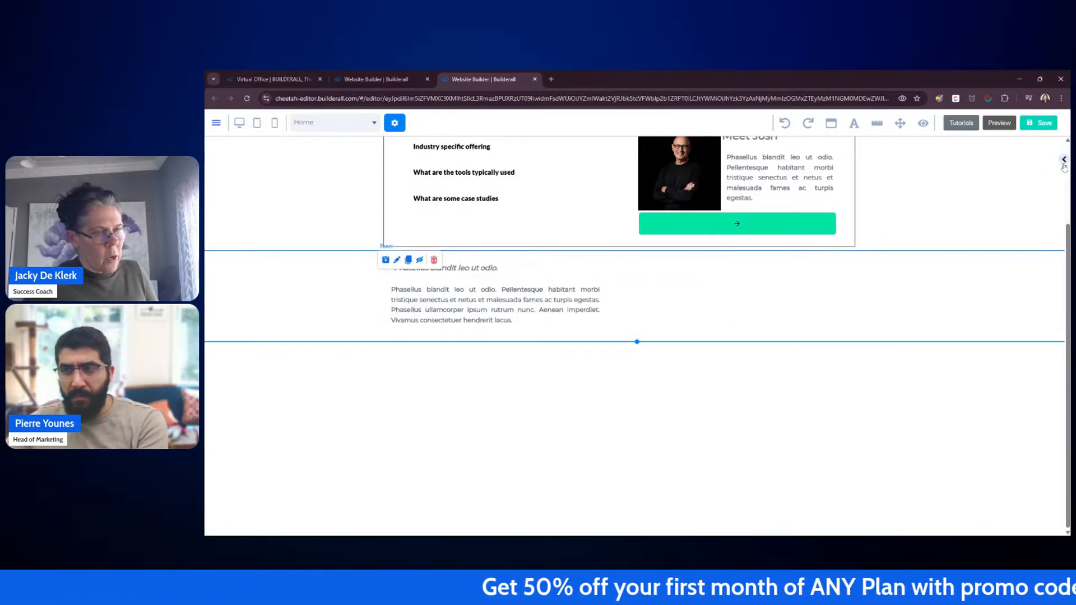
Step: Open the text panel's settings and browse through its available options before closing them
double_click(928, 283)
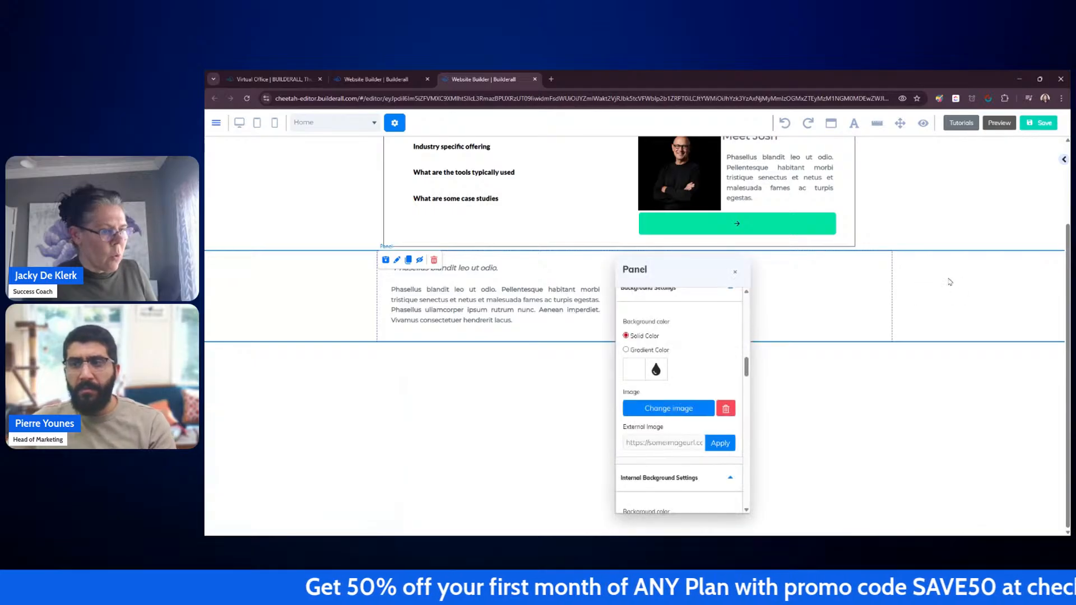
left_click_drag(618, 369, 858, 287)
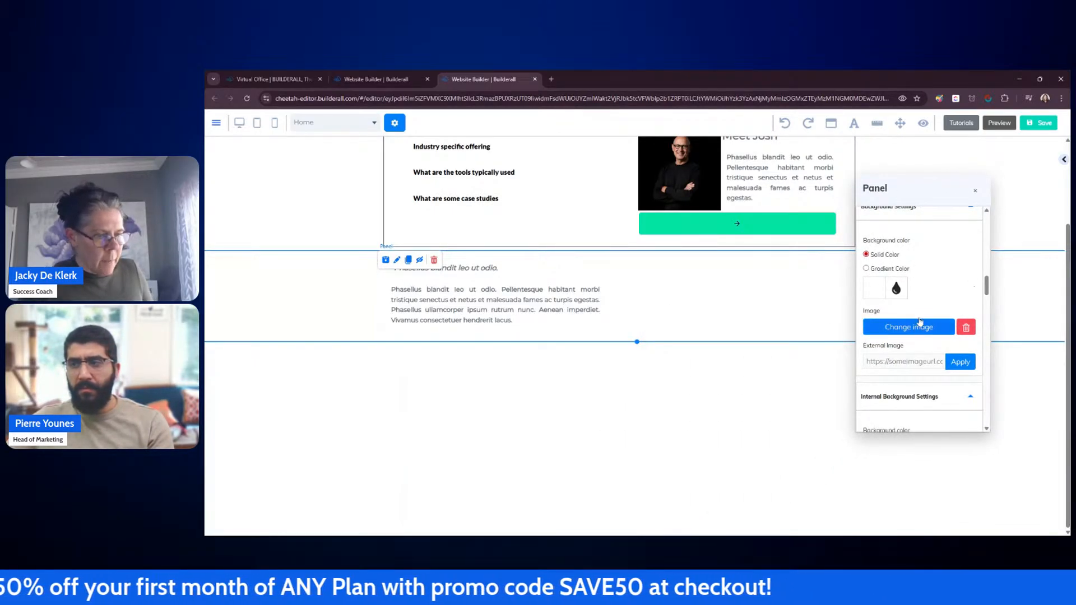
scroll(925, 324, "down", 5)
scroll(946, 293, "down", 6)
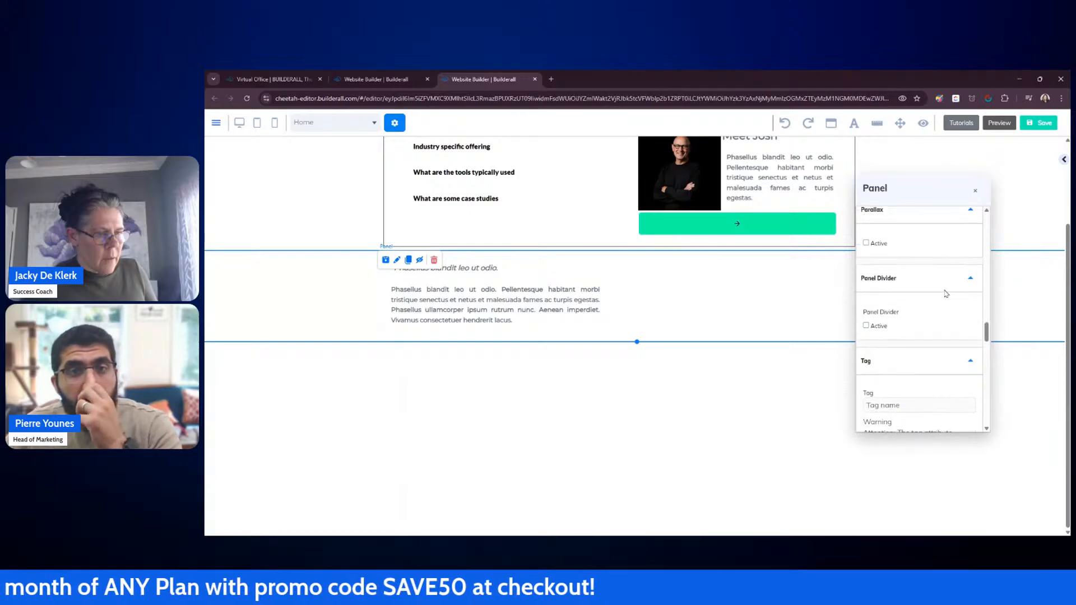
scroll(953, 294, "down", 8)
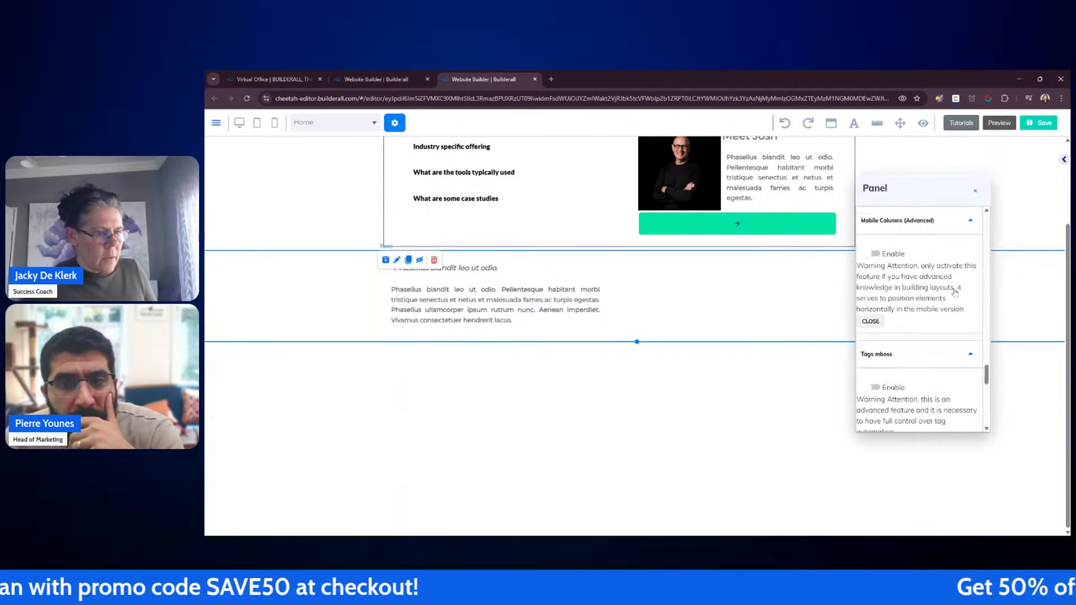
scroll(958, 293, "down", 5)
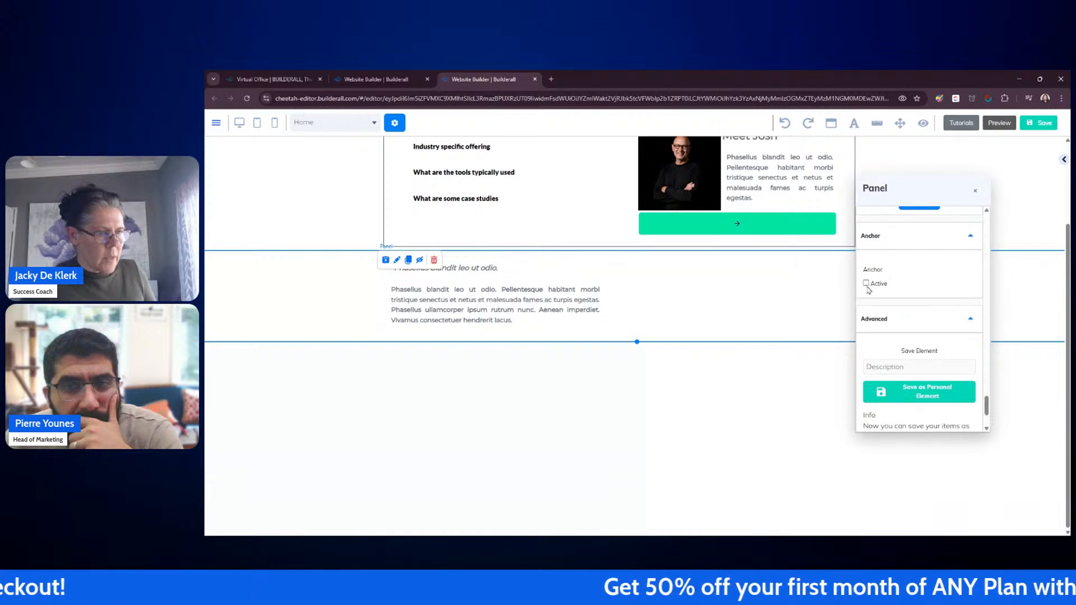
scroll(925, 269, "down", 3)
scroll(936, 278, "up", 5)
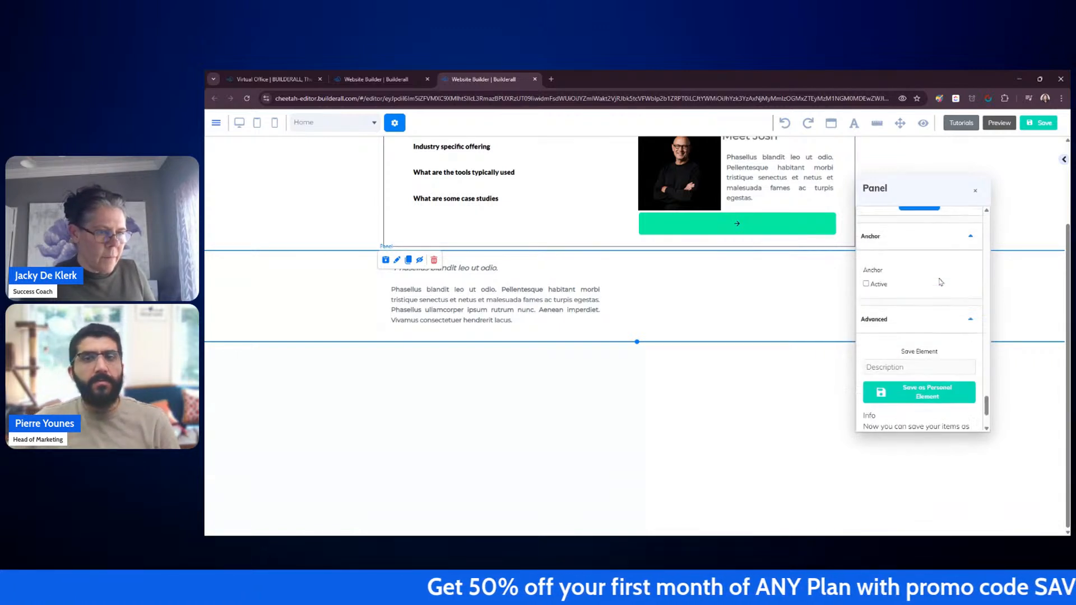
scroll(942, 280, "up", 5)
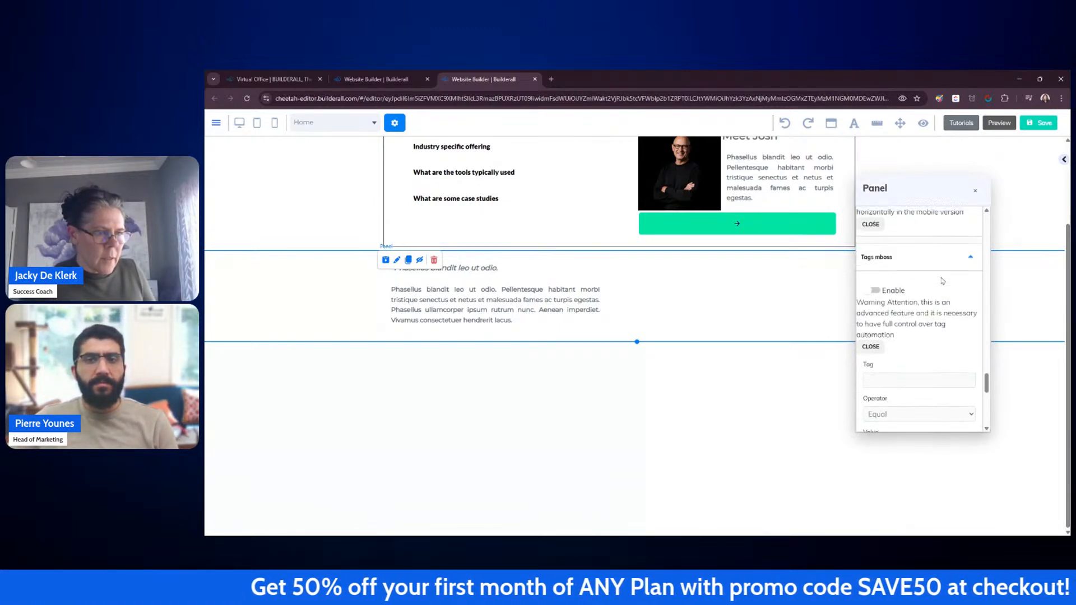
scroll(943, 280, "up", 6)
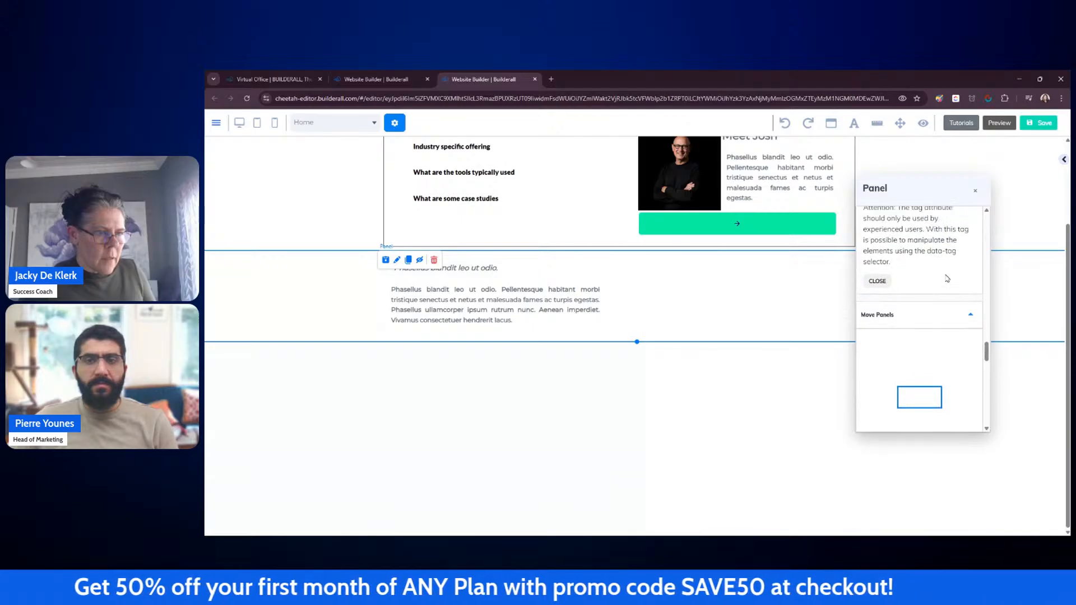
scroll(947, 278, "up", 3)
scroll(948, 278, "up", 6)
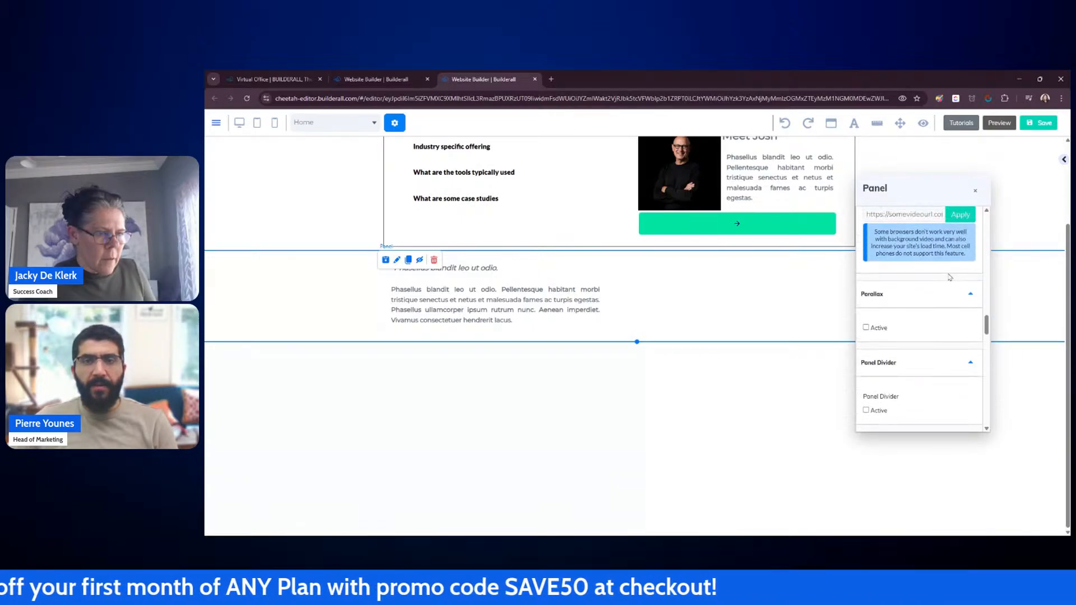
scroll(949, 277, "up", 6)
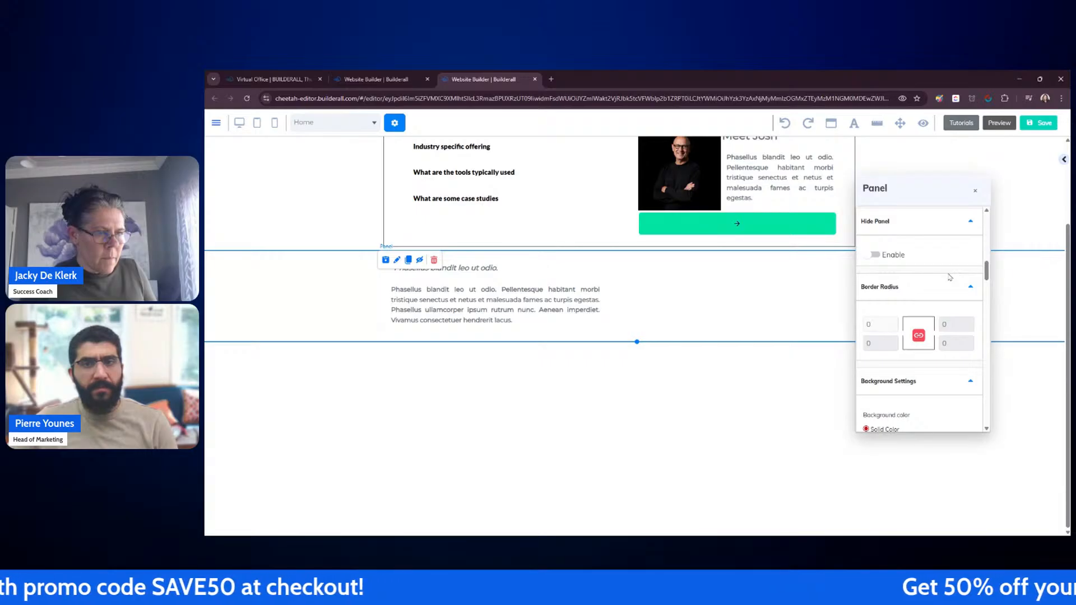
scroll(948, 277, "up", 3)
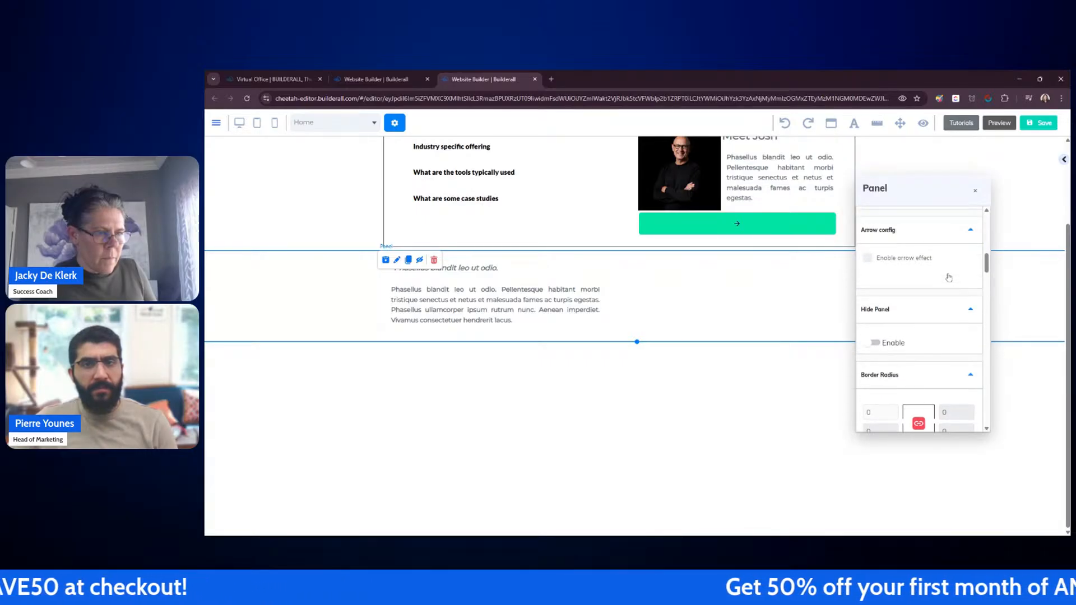
scroll(949, 278, "up", 4)
scroll(947, 260, "up", 5)
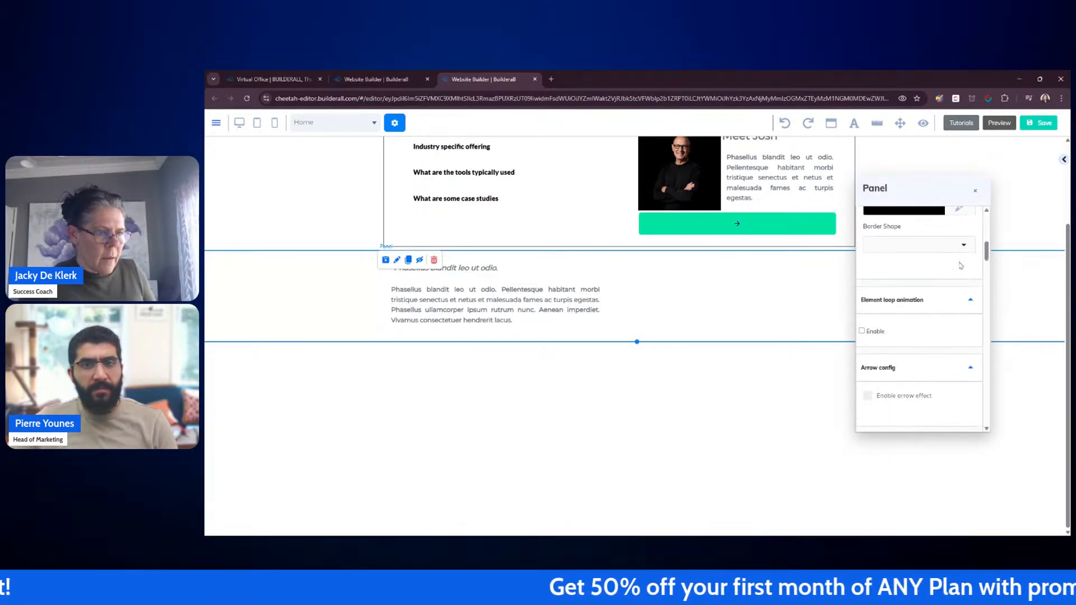
left_click(1000, 281)
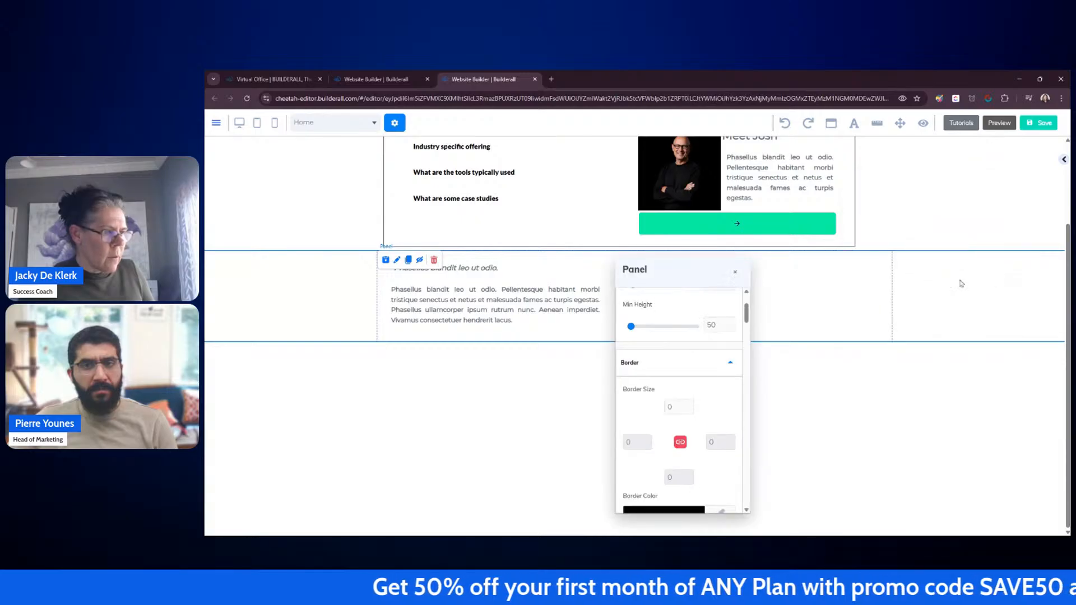
left_click(736, 274)
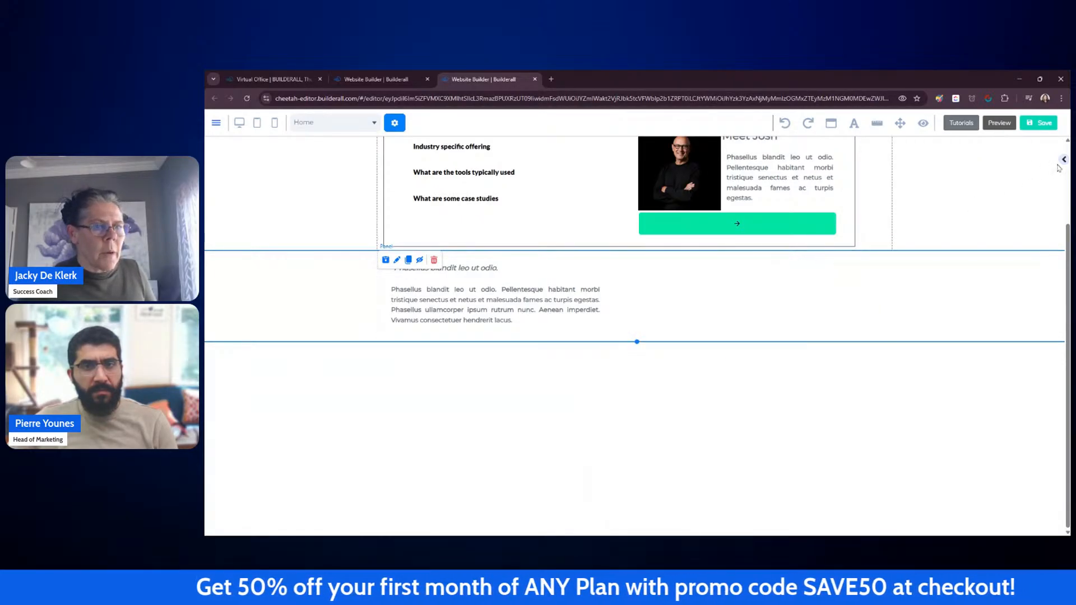
Step: Enable Hide Panel for the text panel in its settings and set the hide type to Action
left_click(1064, 159)
scroll(1034, 176, "up", 2)
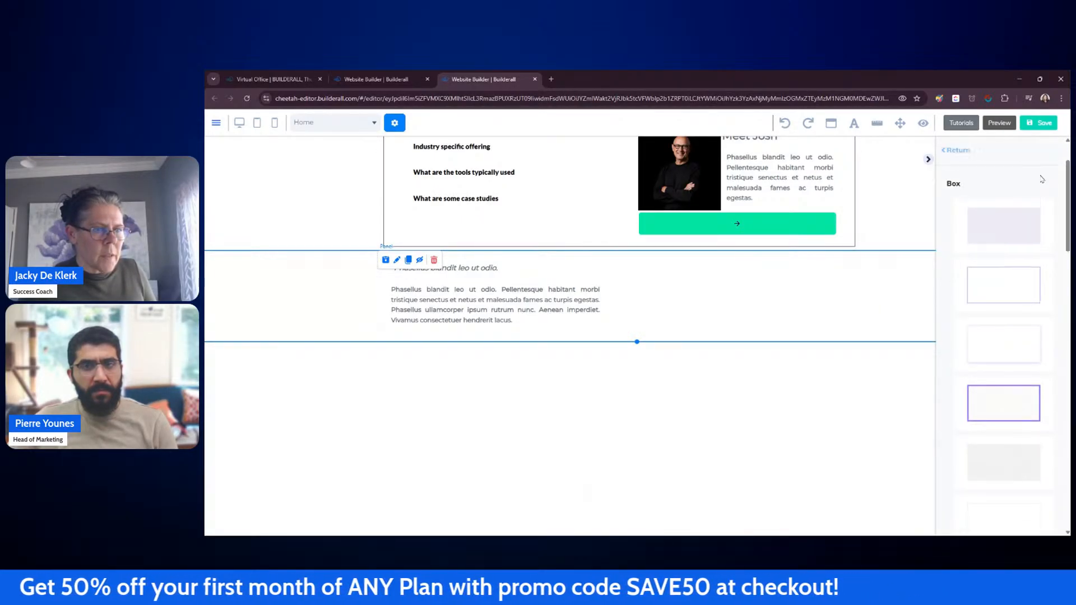
left_click(965, 220)
left_click(866, 283)
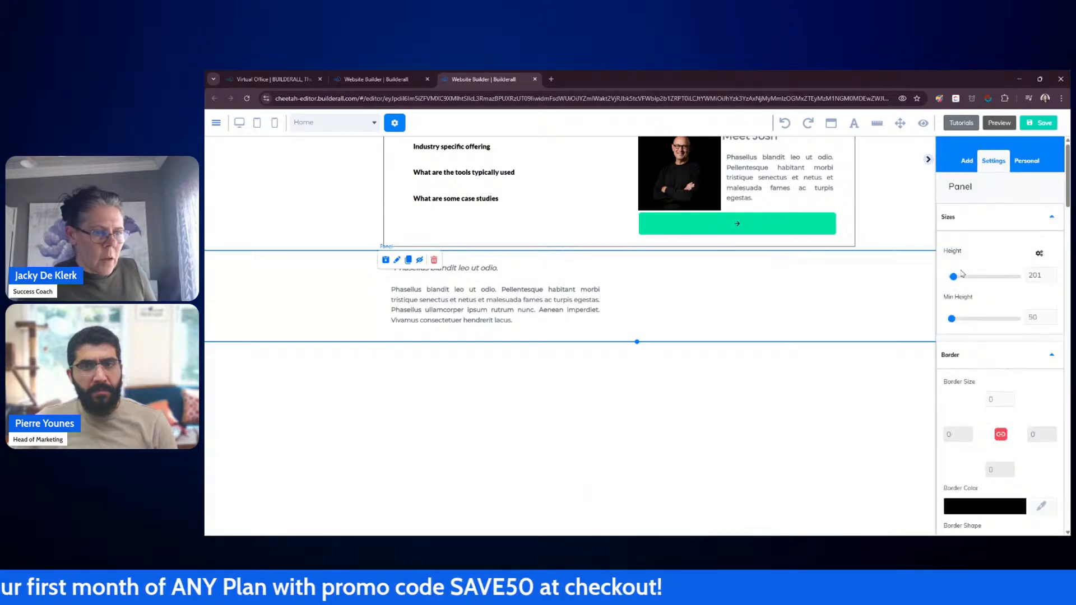
scroll(976, 263, "down", 10)
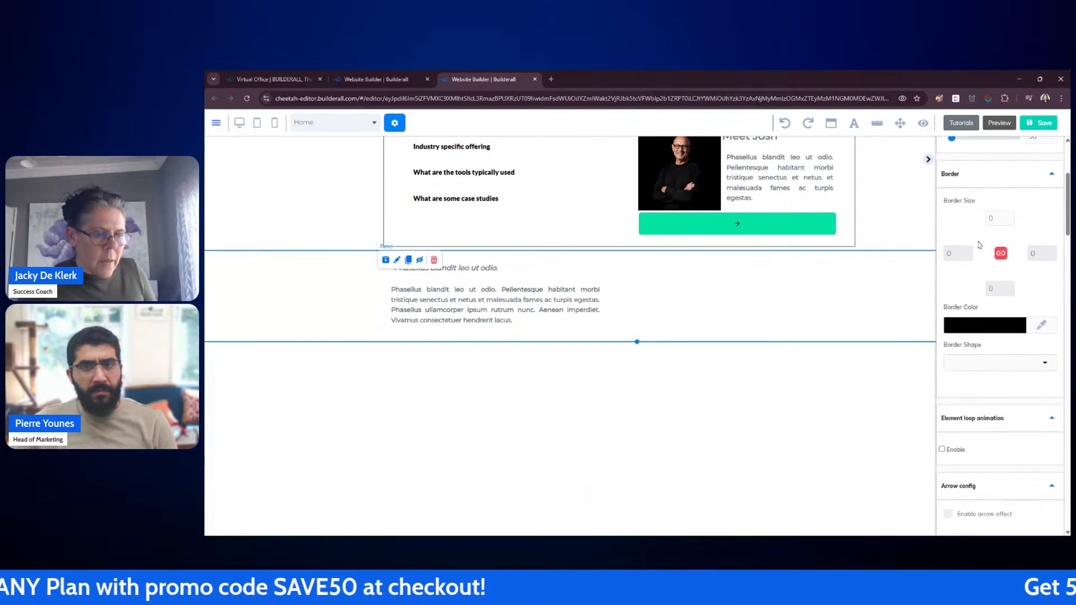
scroll(980, 245, "down", 2)
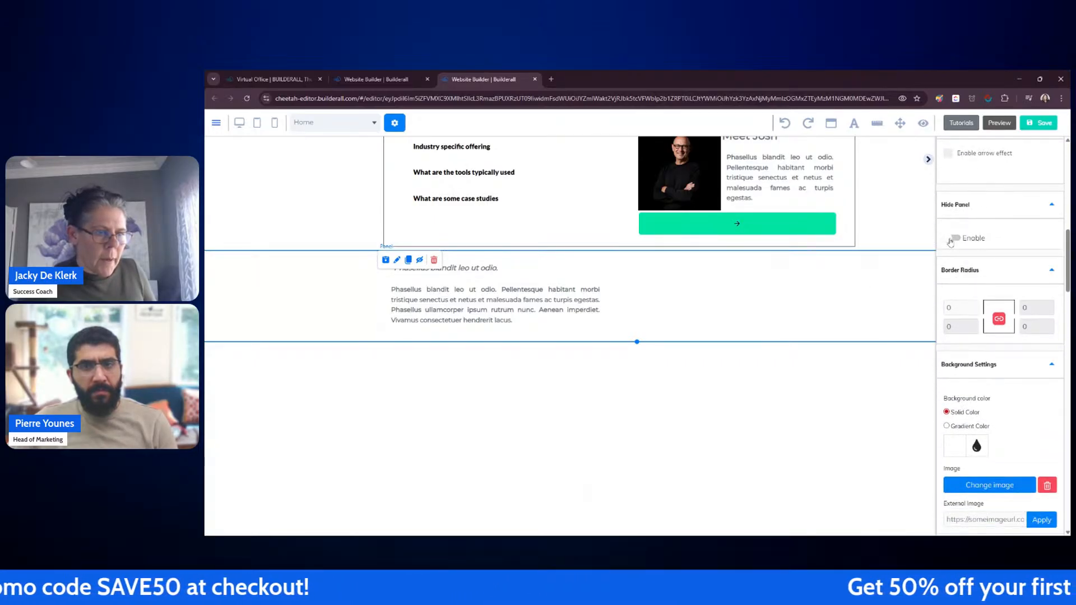
left_click(951, 240)
left_click(971, 269)
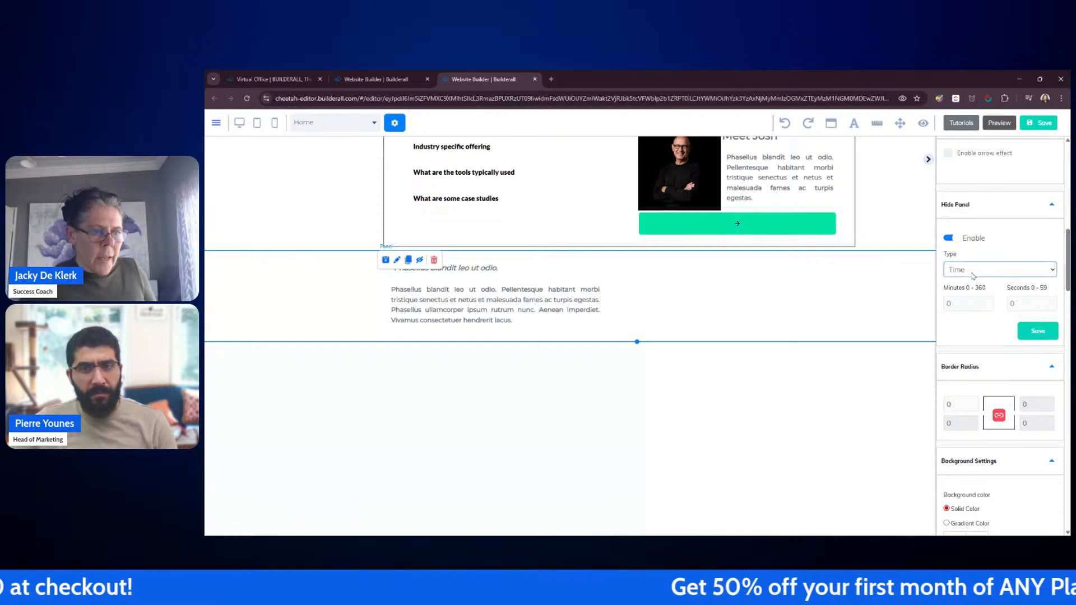
left_click(967, 299)
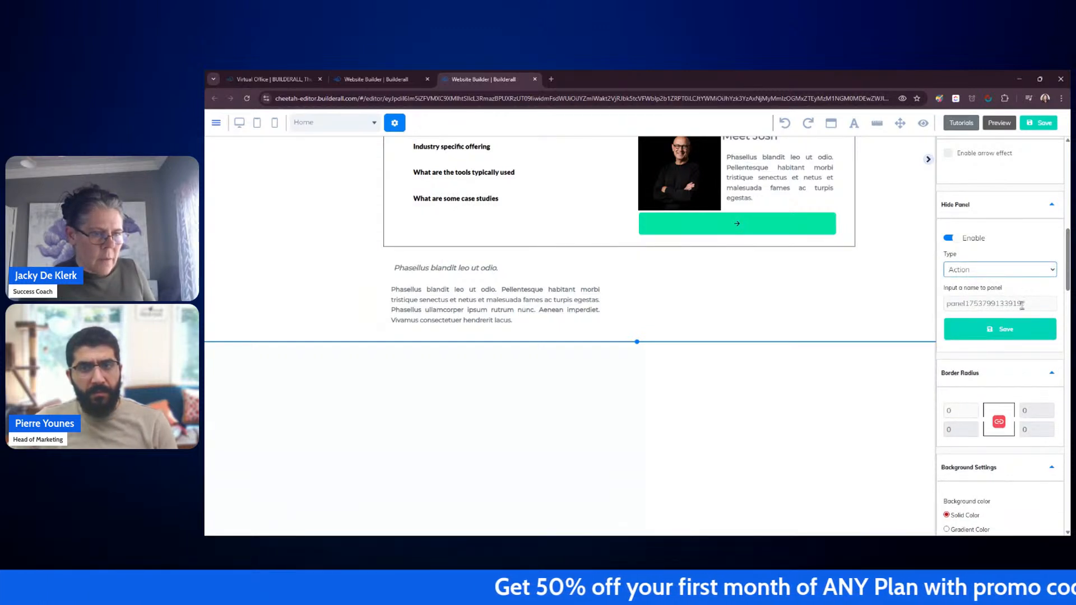
Step: Name the hidden panel Q1 and save the hide setting
left_click_drag(1022, 304, 944, 305)
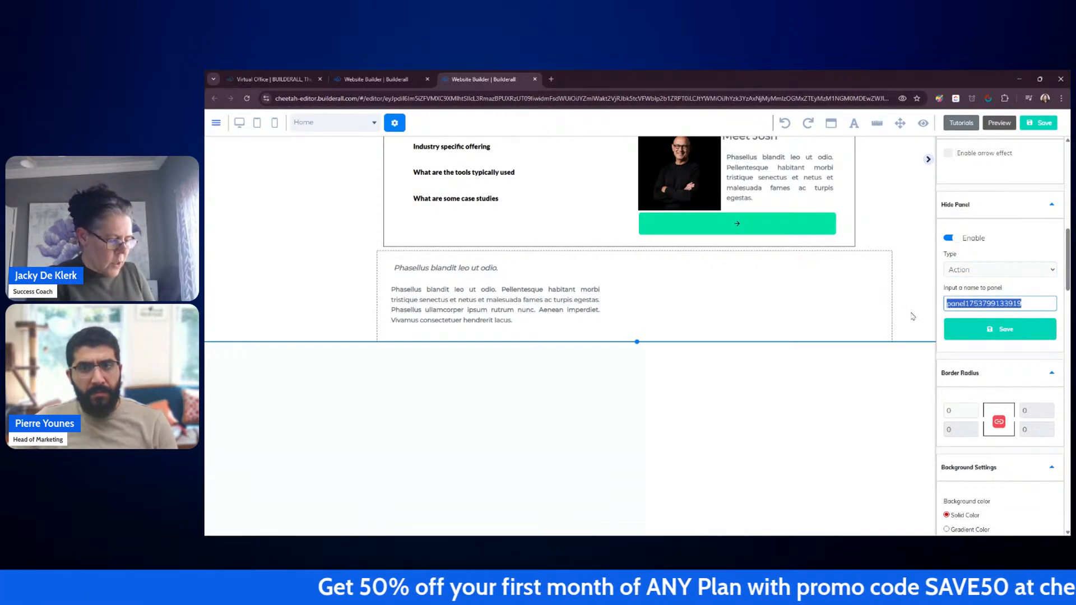
type("Q")
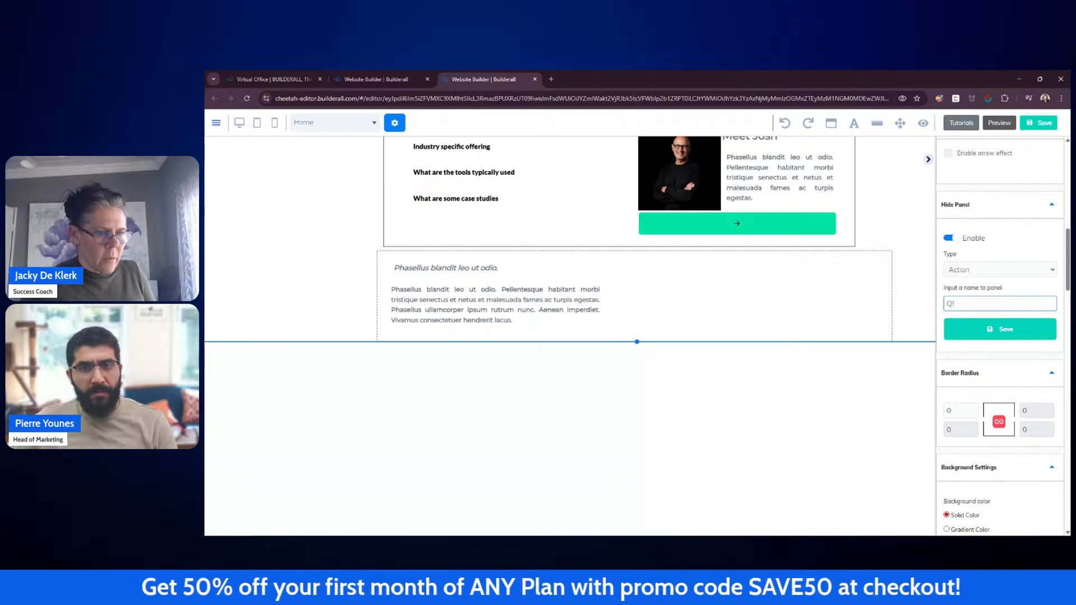
type("1")
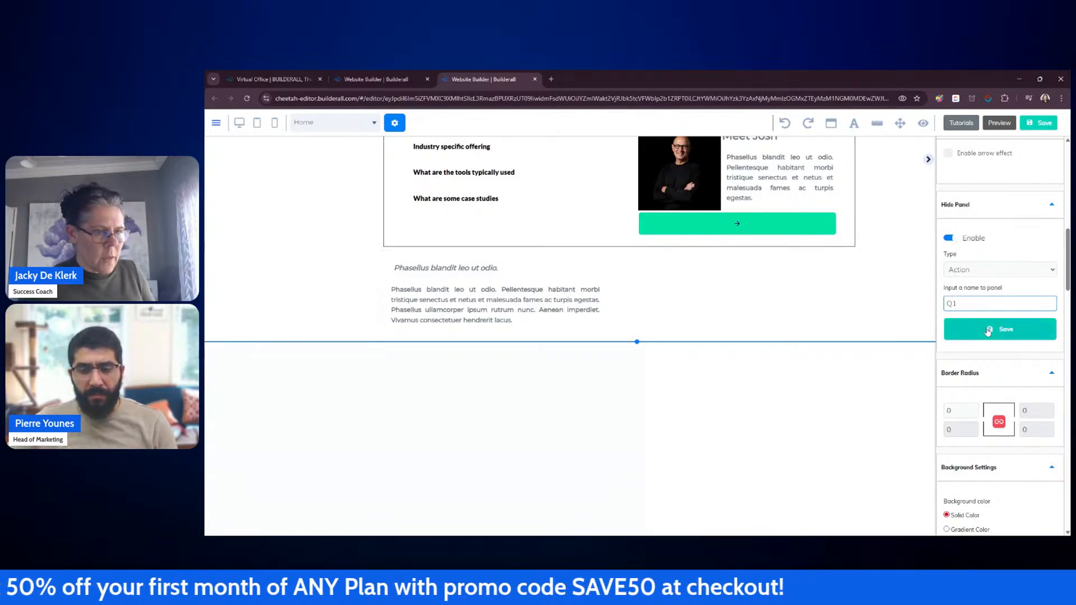
left_click(1000, 329)
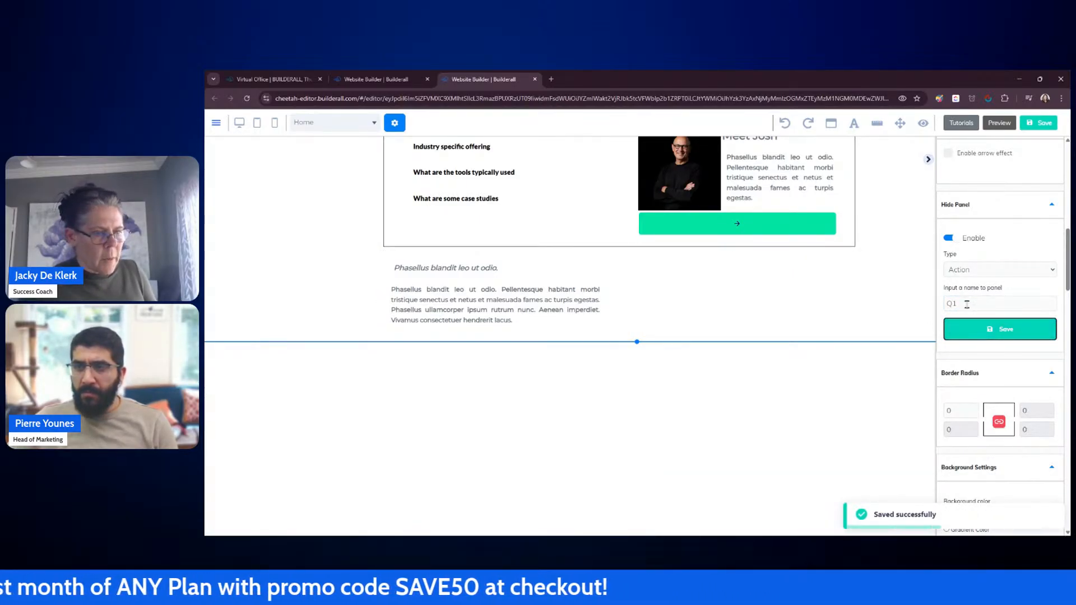
Step: Duplicate the Q1 text panel
left_click(333, 289)
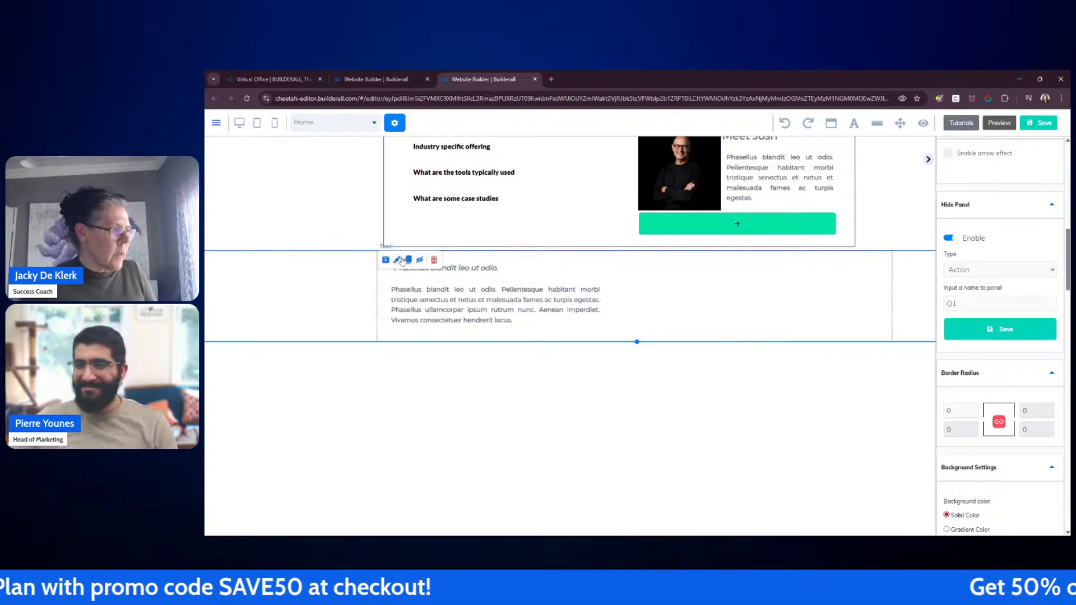
left_click(408, 260)
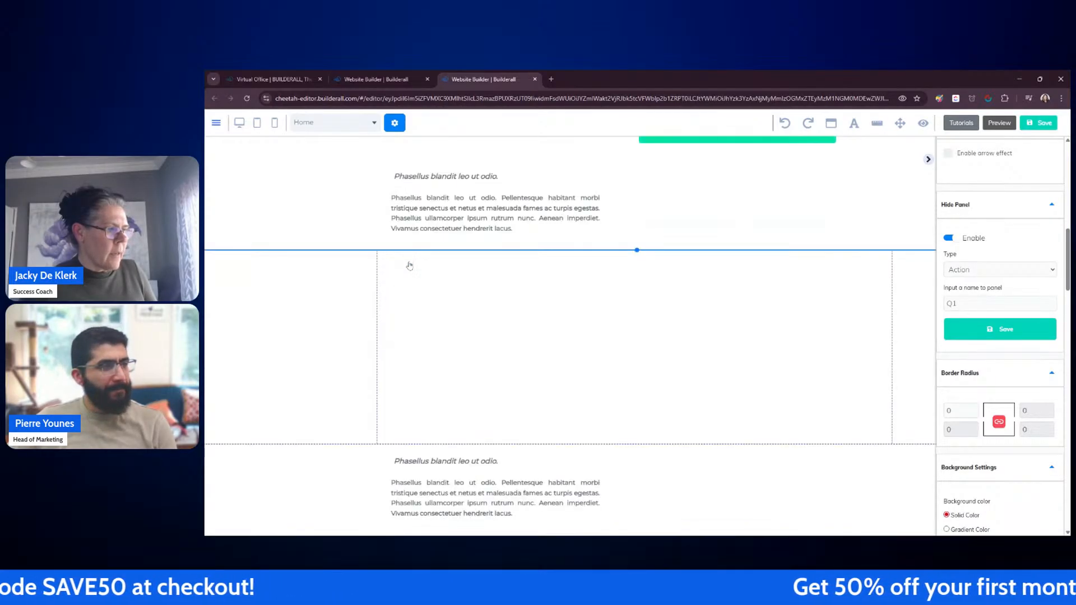
Step: Delete the empty panel lying between the two text panels
left_click(429, 326)
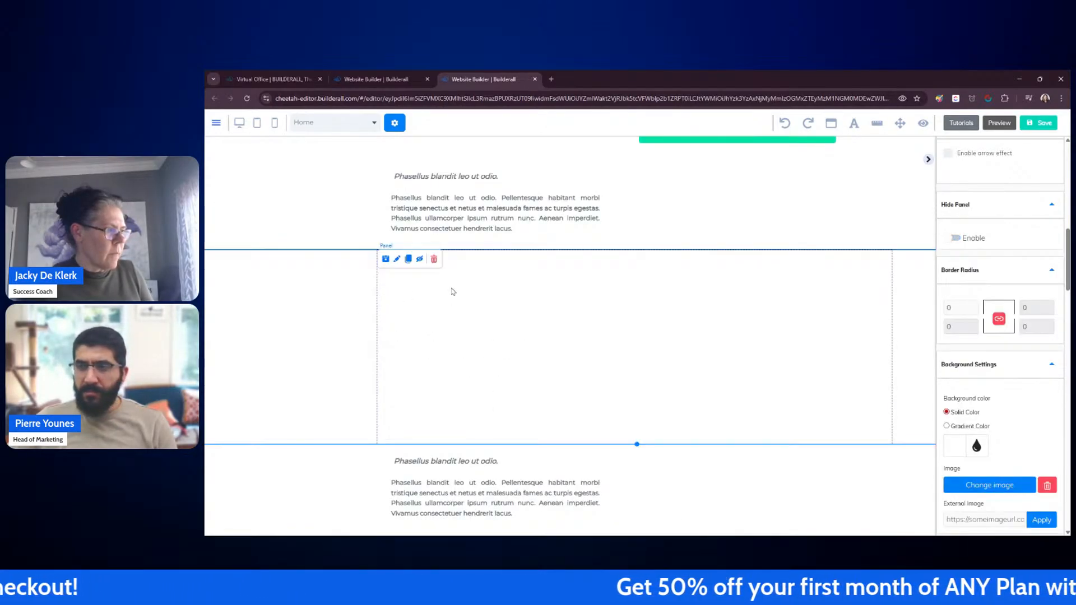
left_click(434, 260)
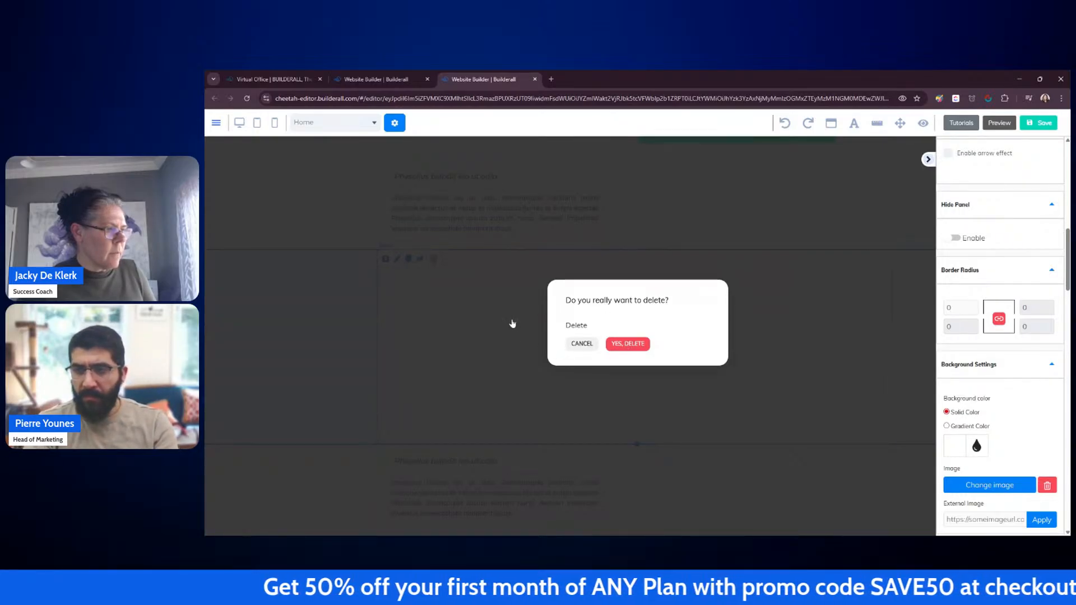
left_click(621, 346)
left_click(551, 383)
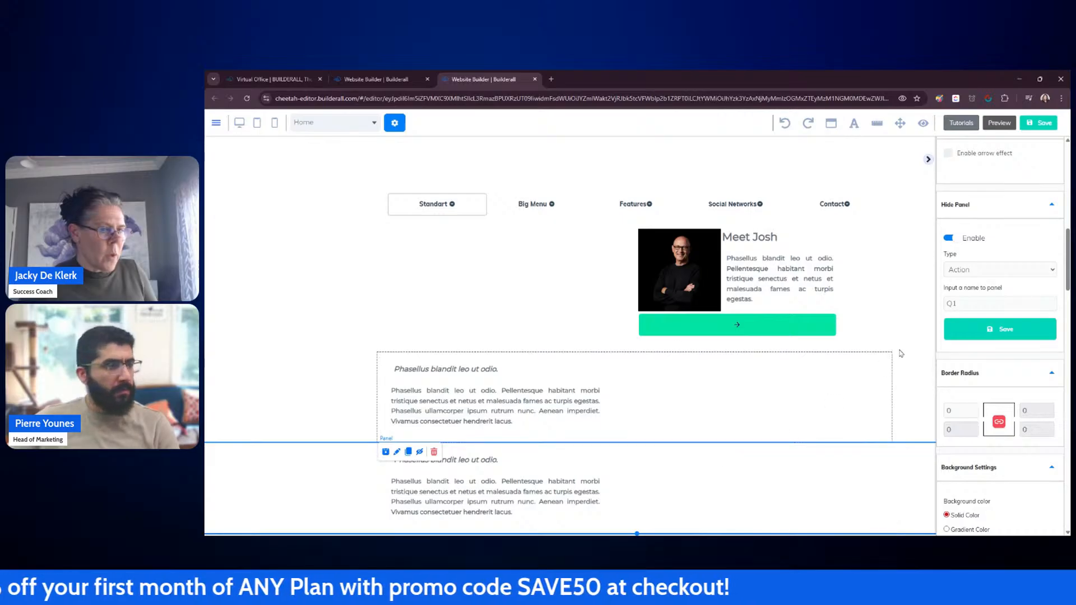
Step: Name the lower duplicated text panel's hidden-panel name Q2 and save the hide setting
double_click(952, 305)
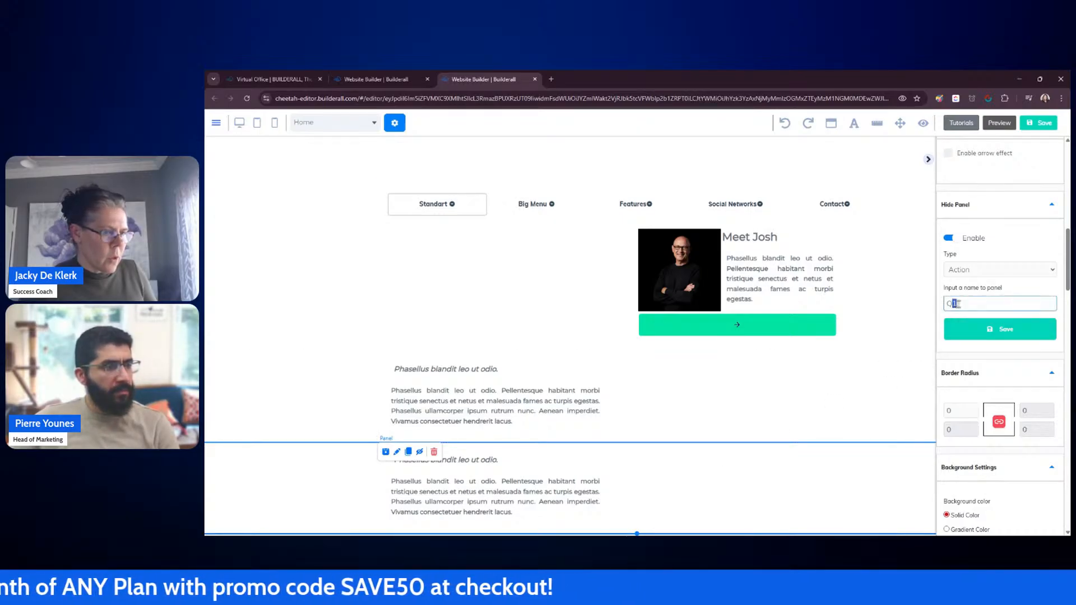
left_click(822, 384)
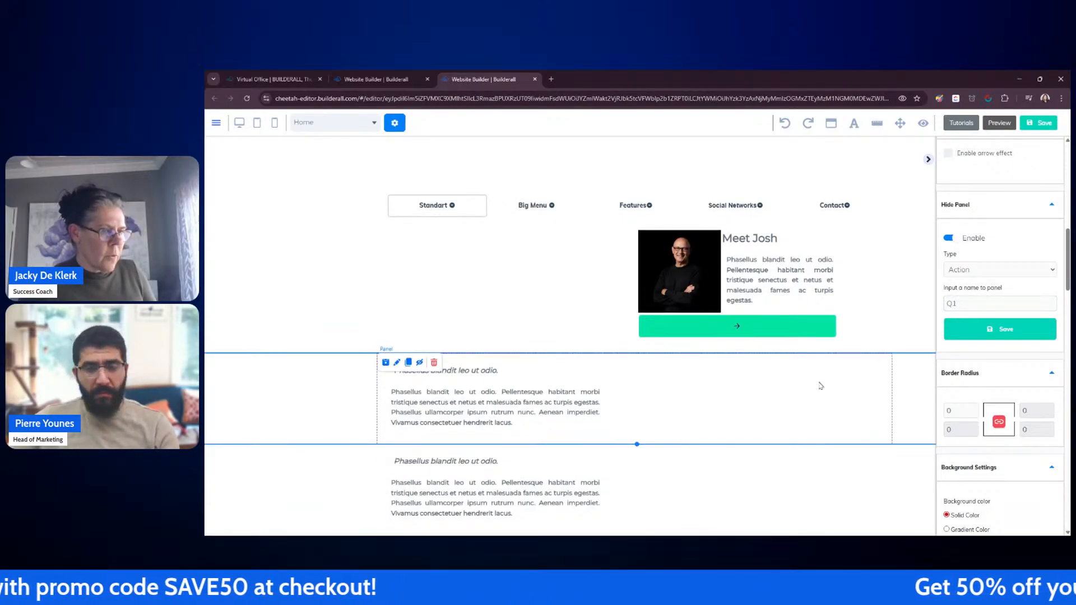
left_click(807, 474)
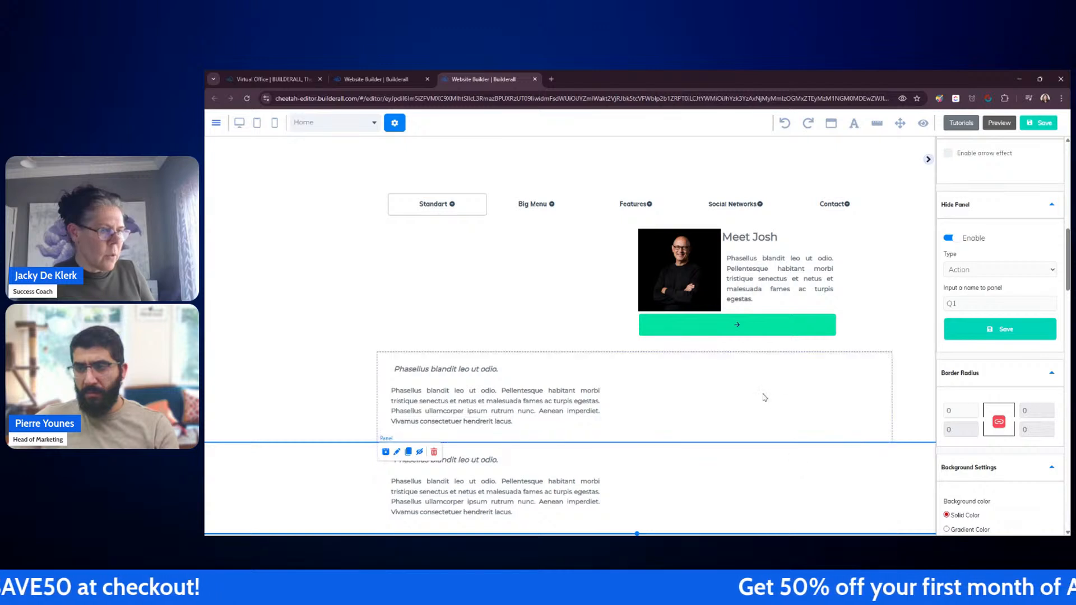
left_click(764, 397)
left_click(751, 481)
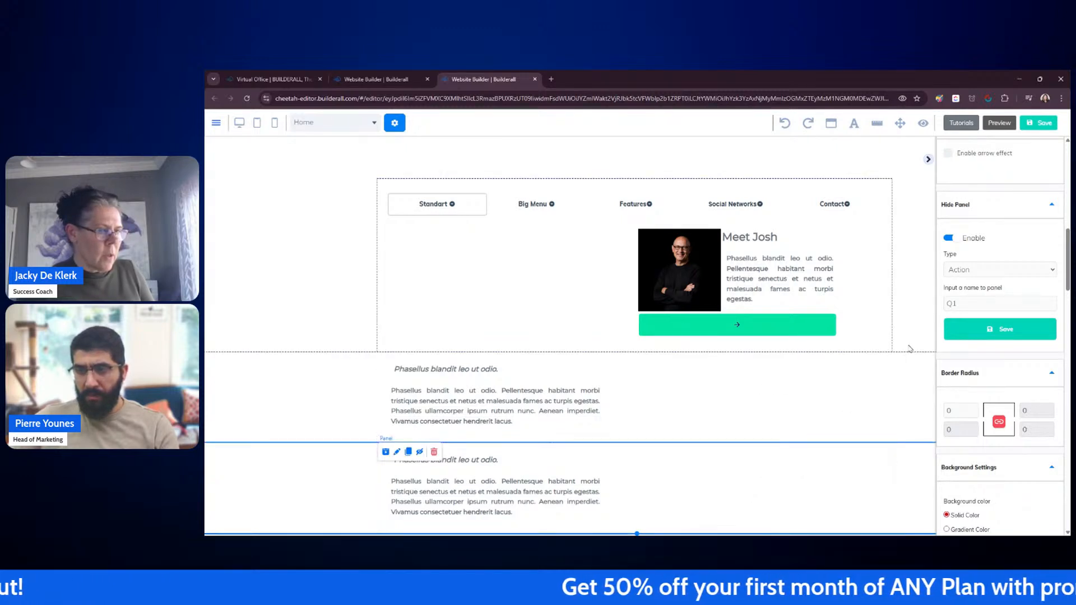
left_click(953, 303)
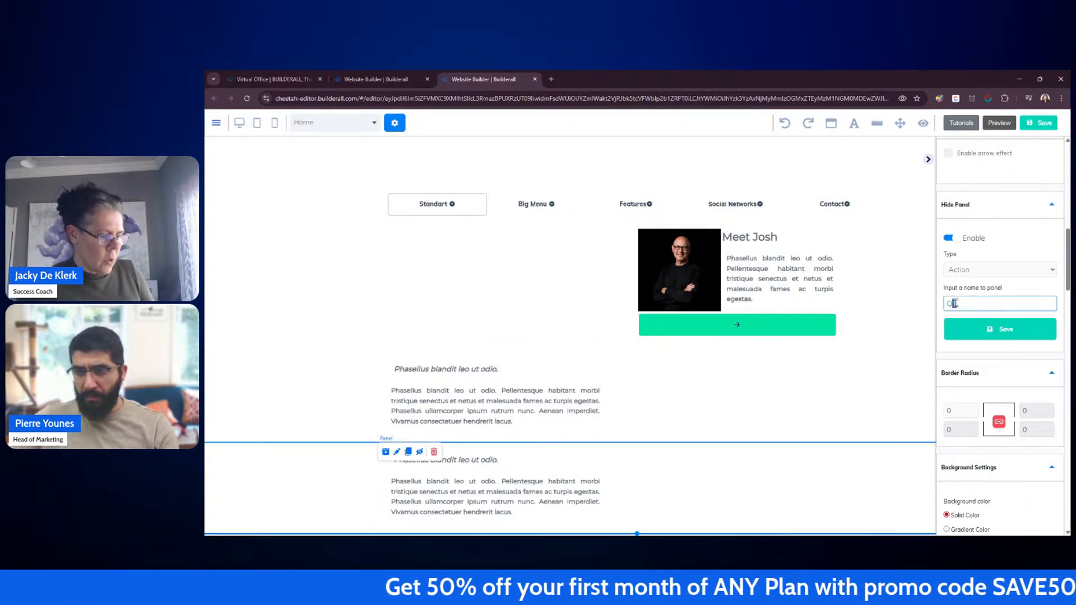
type("Q2")
left_click(963, 334)
Step: Duplicate the Q2 text panel to create a third text panel
left_click(712, 401)
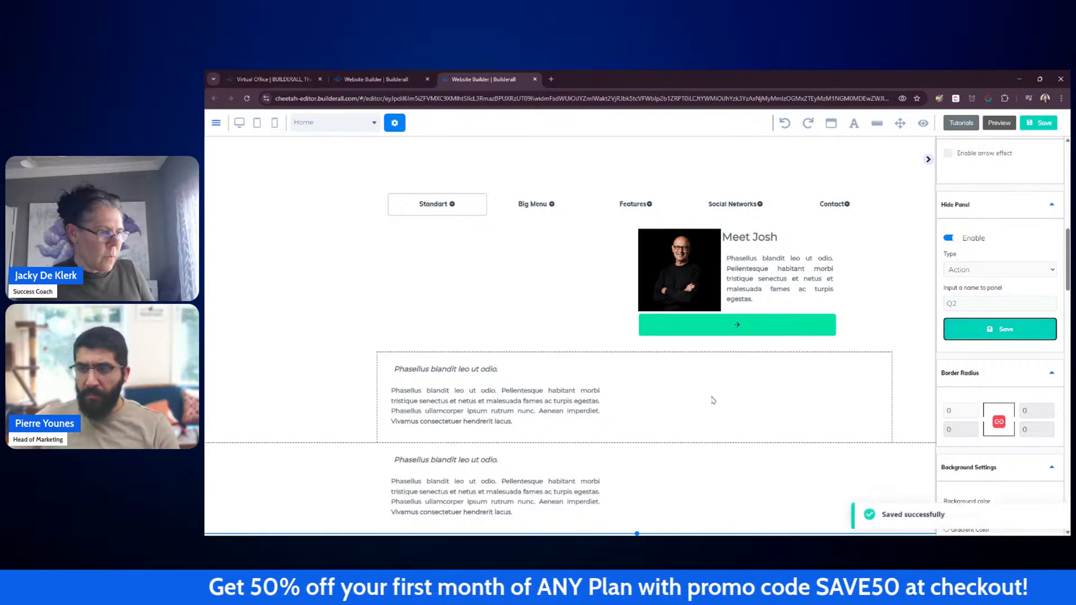
left_click(706, 471)
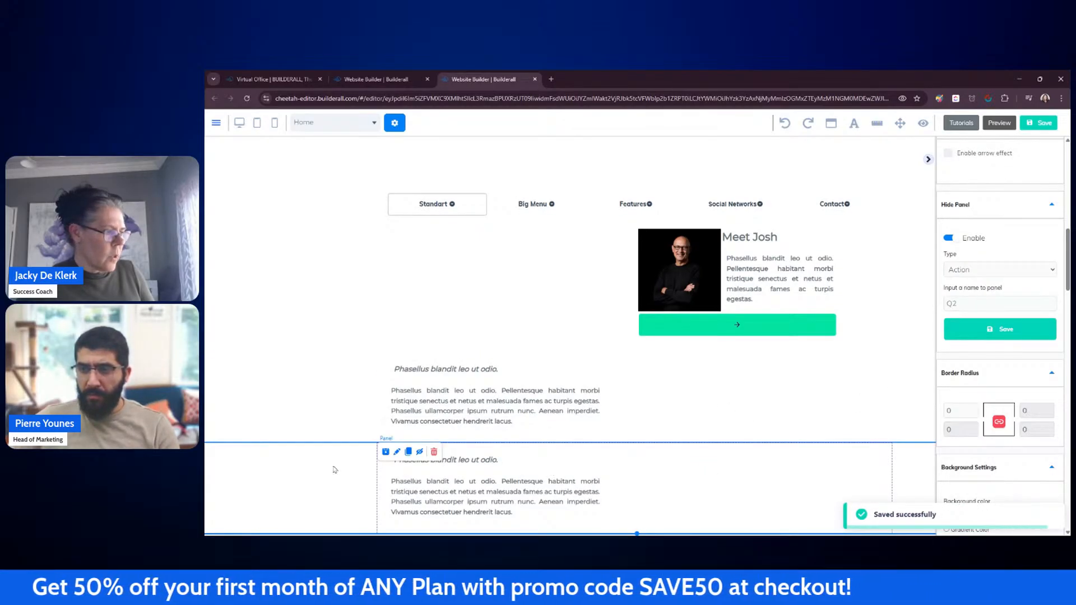
left_click(409, 452)
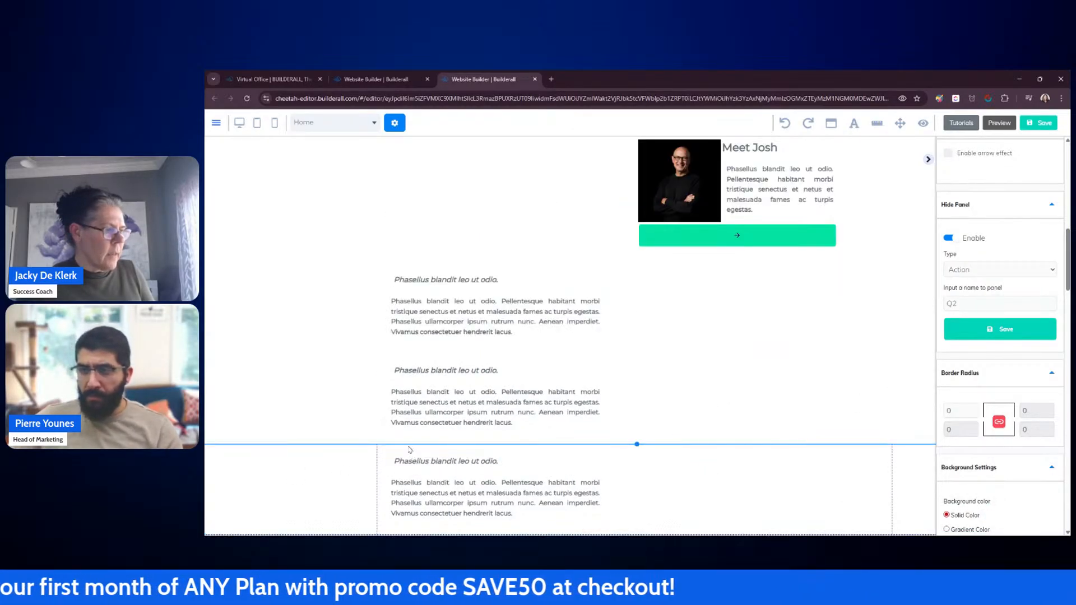
Step: Name the new bottom text panel's hidden-panel name Q3 and save the hide setting
left_click(667, 456)
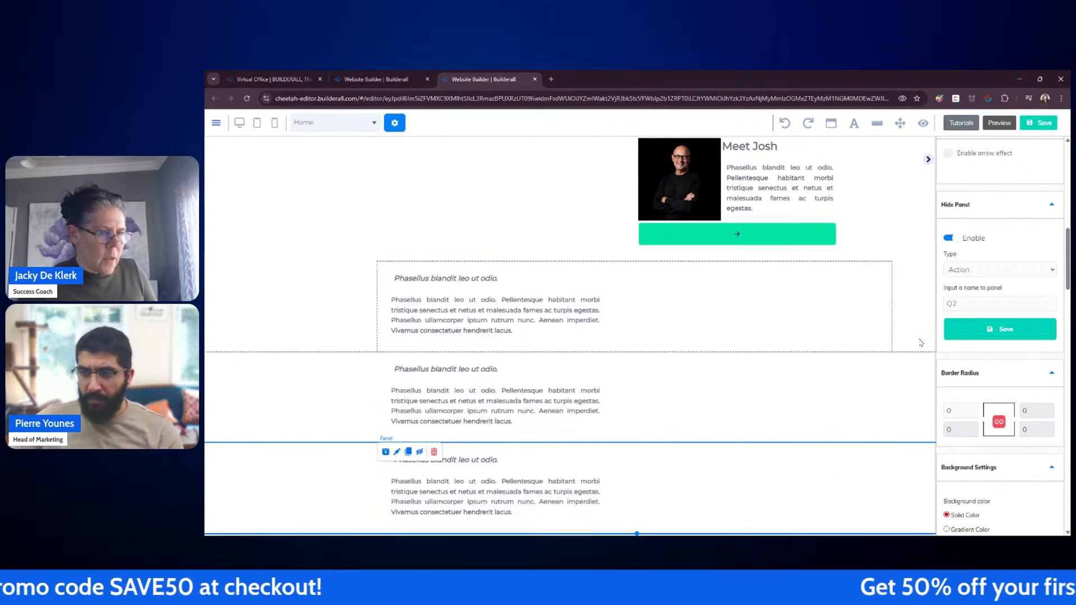
left_click(956, 303)
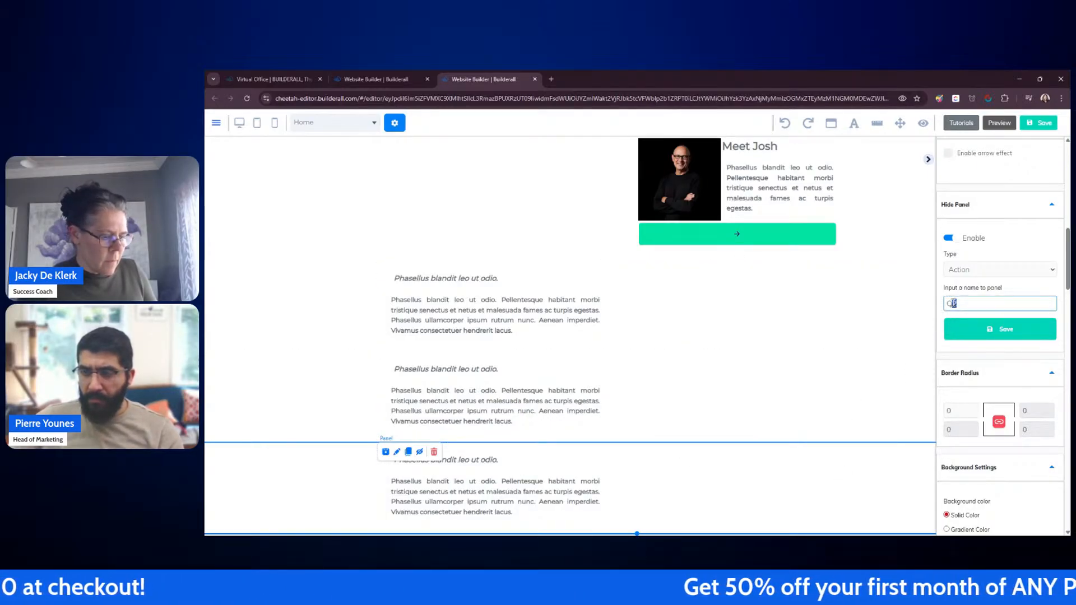
left_click(980, 332)
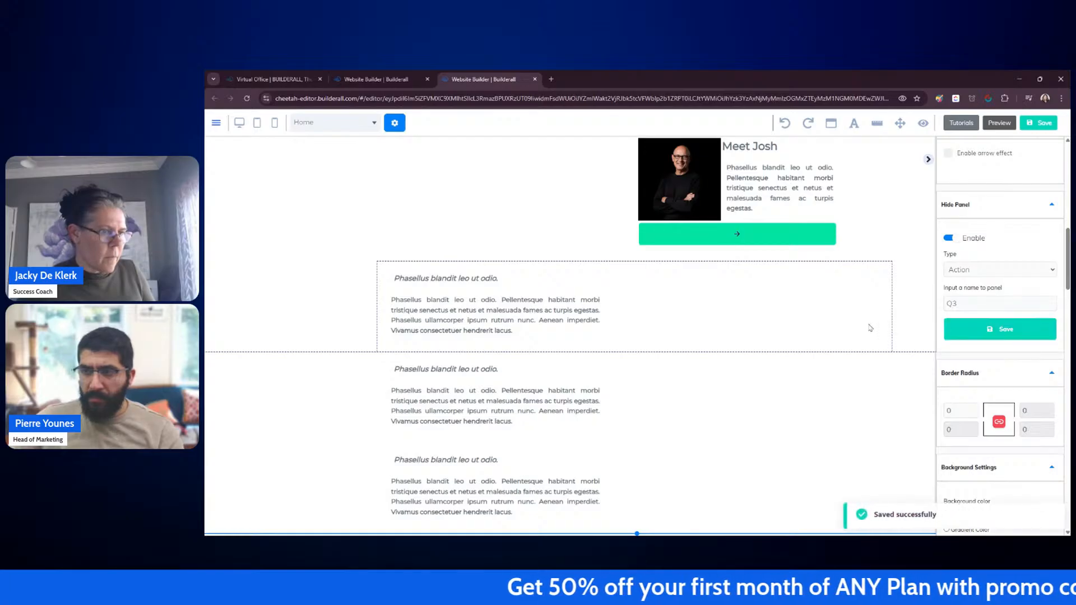
Step: Link the 'Industry specific offering' accordion item in the Standart dropdown to Show Hidden Panel Q1
scroll(947, 308, "up", 2)
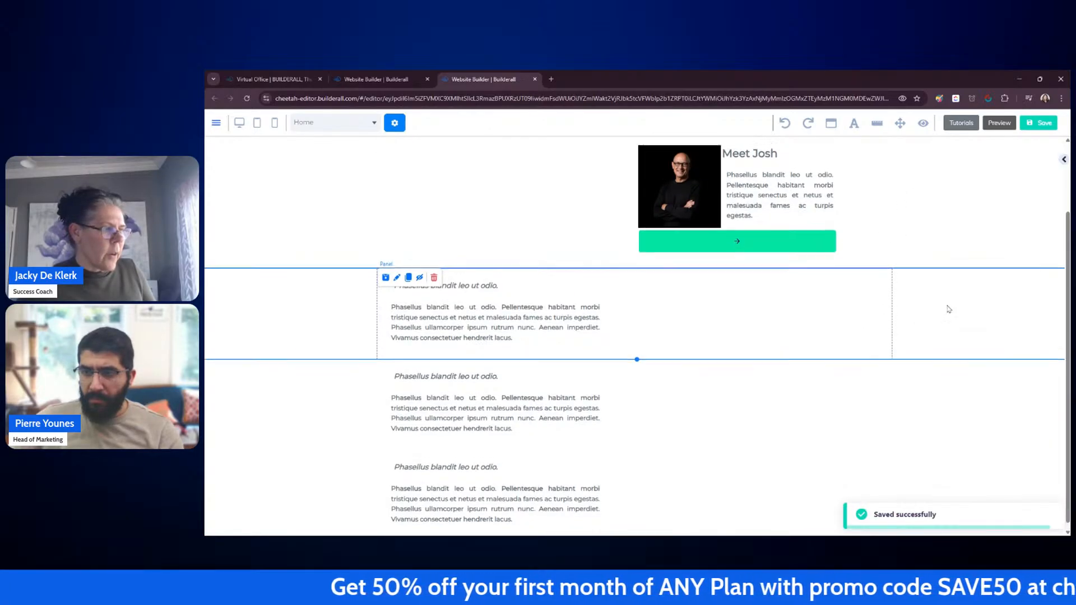
left_click(446, 207)
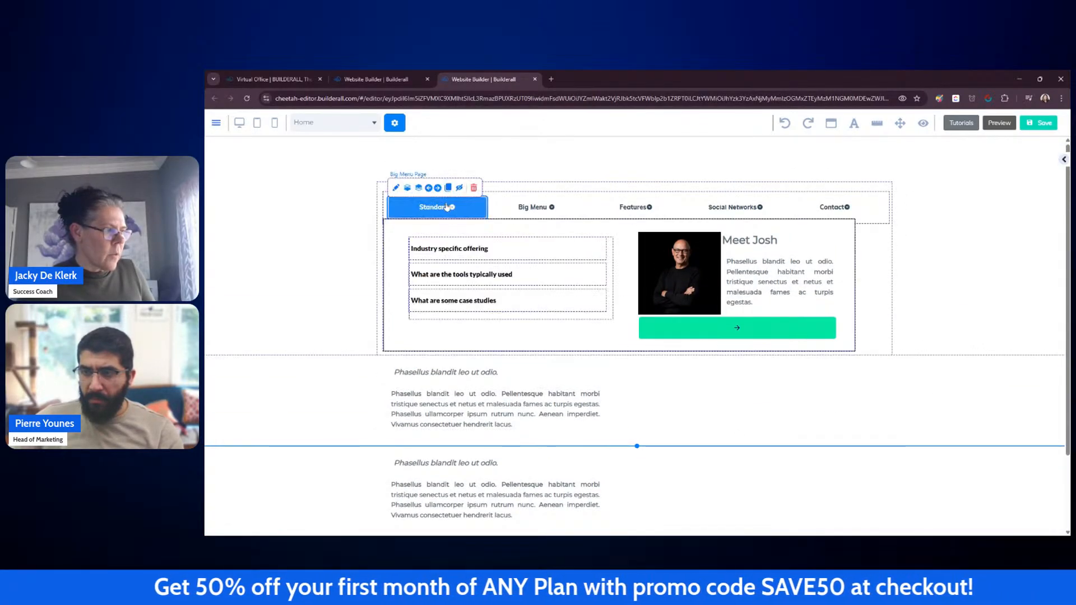
left_click(470, 253)
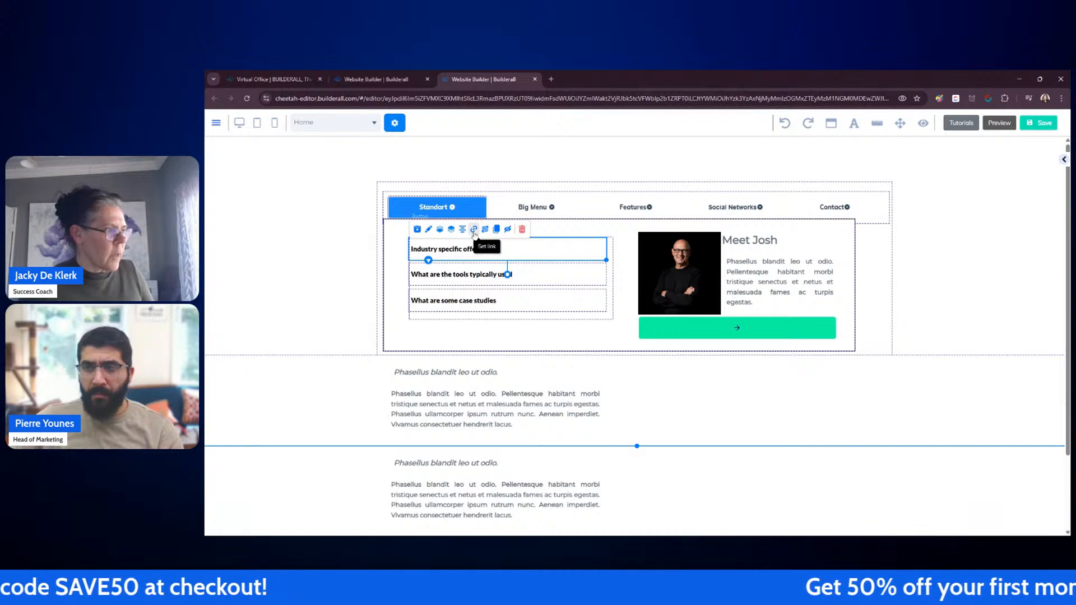
left_click(473, 229)
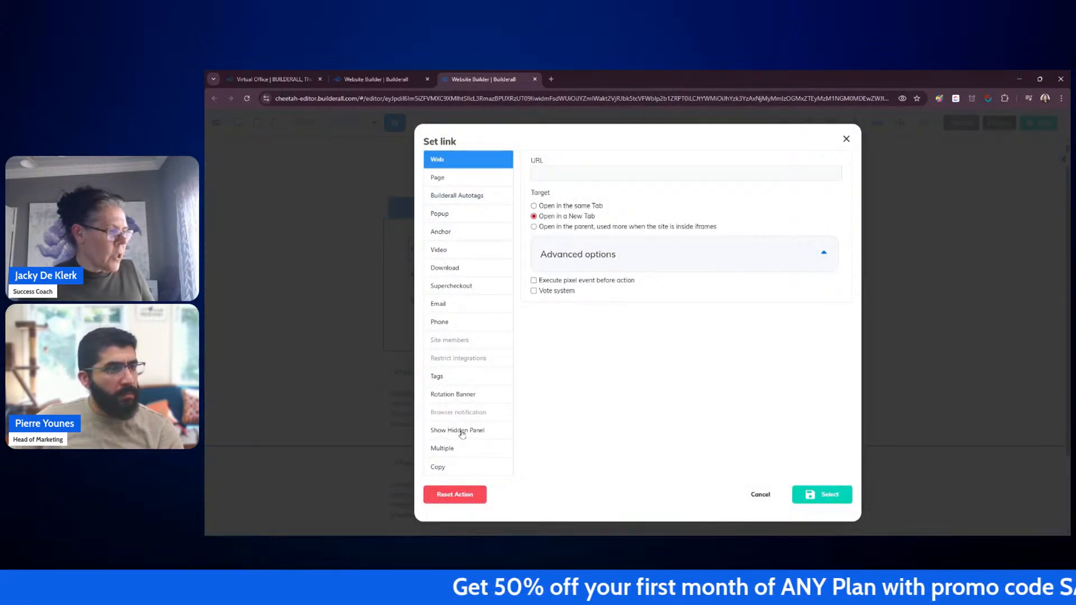
left_click(462, 432)
left_click(582, 179)
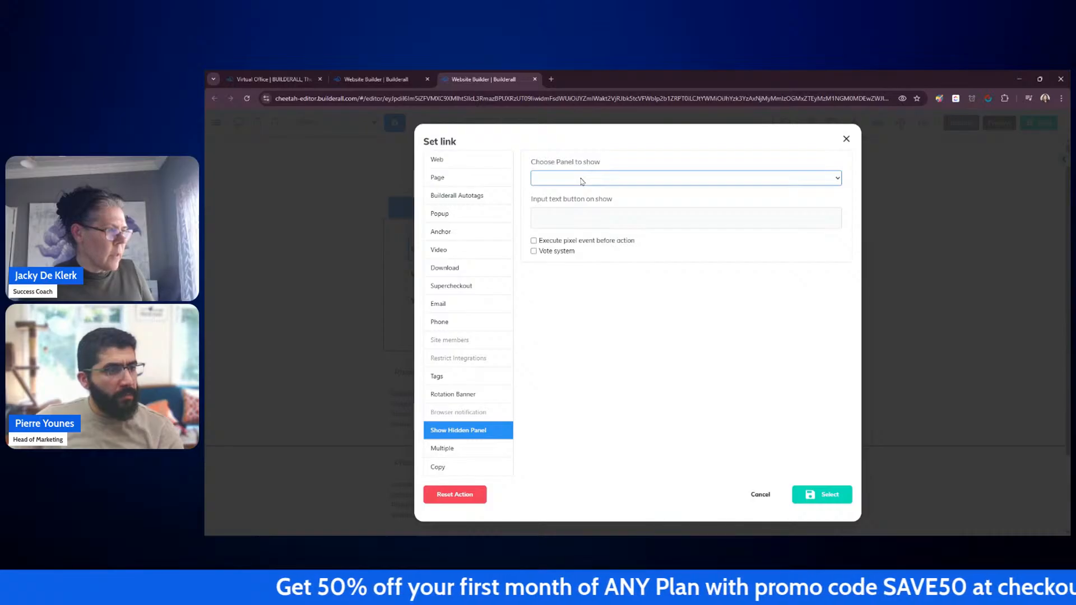
left_click(556, 204)
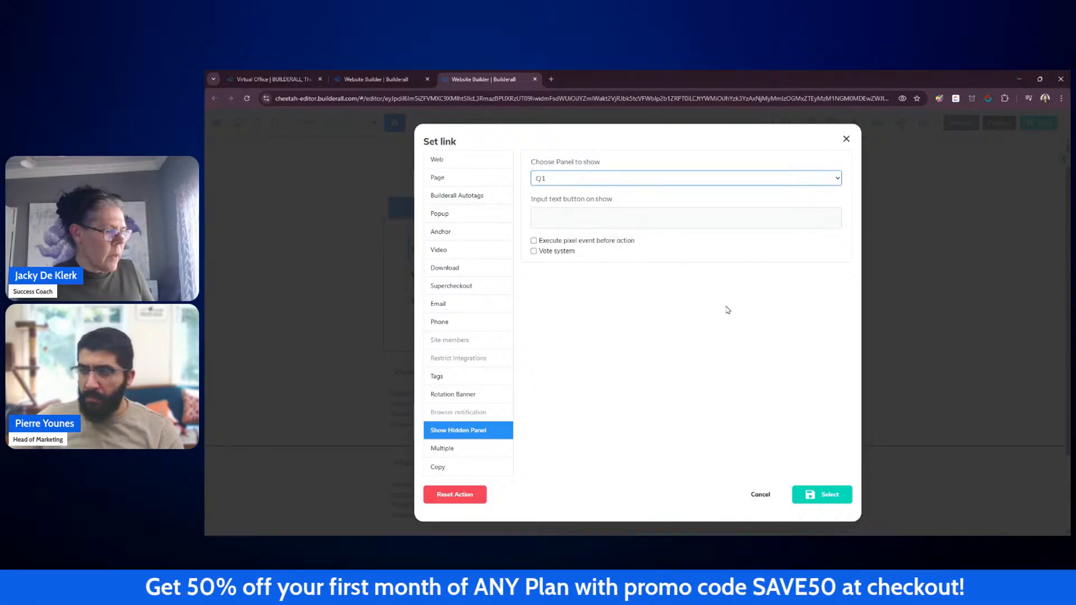
left_click(826, 496)
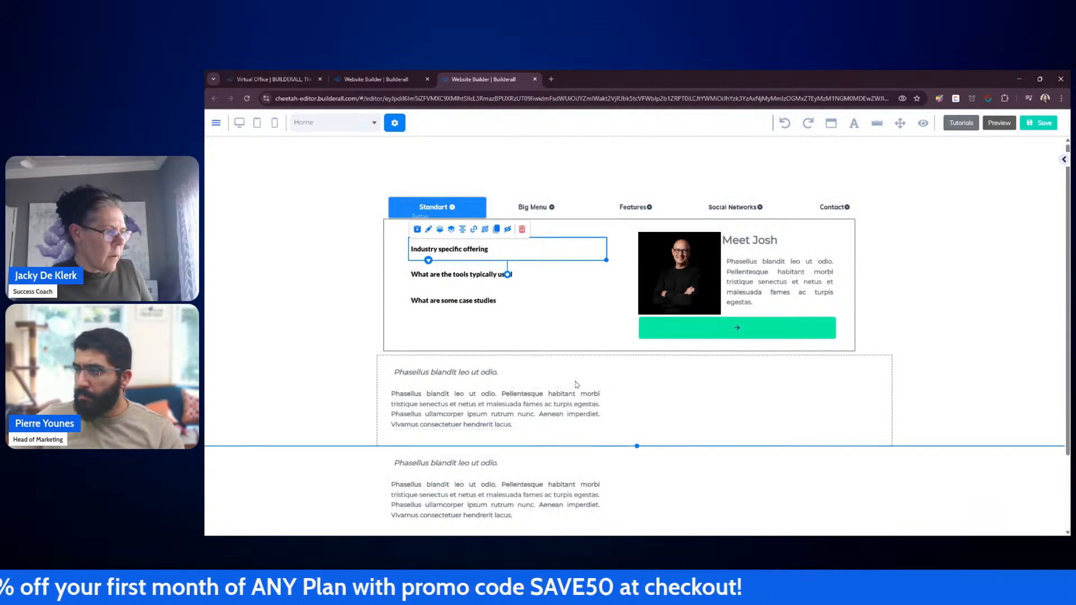
Step: Link the 'What are the tools typically used' item to Show Hidden Panel with the second hidden panel
left_click(479, 280)
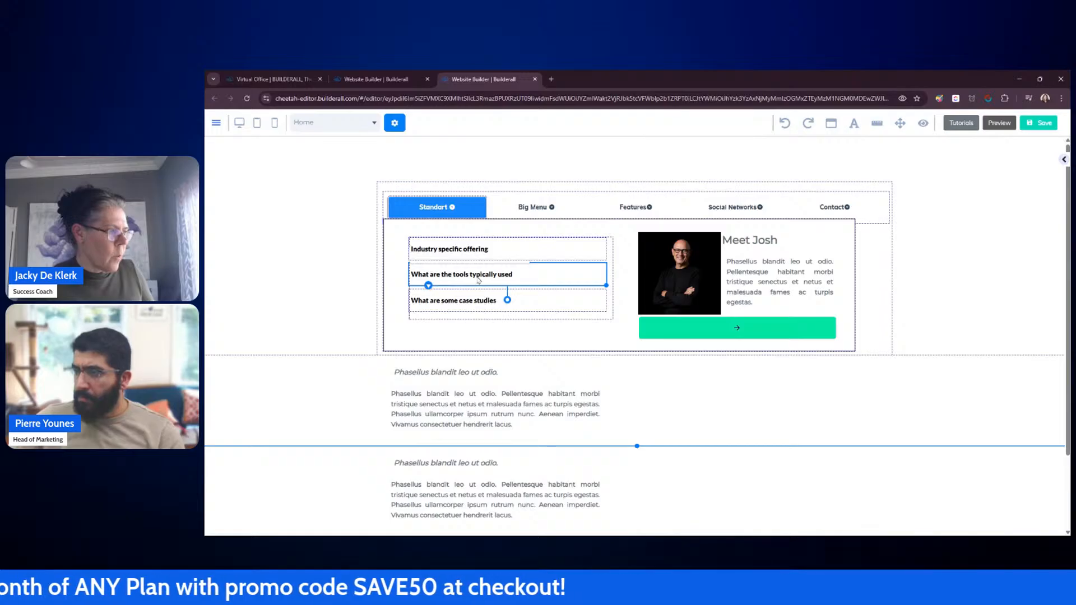
left_click_drag(536, 281, 538, 285)
left_click(476, 266)
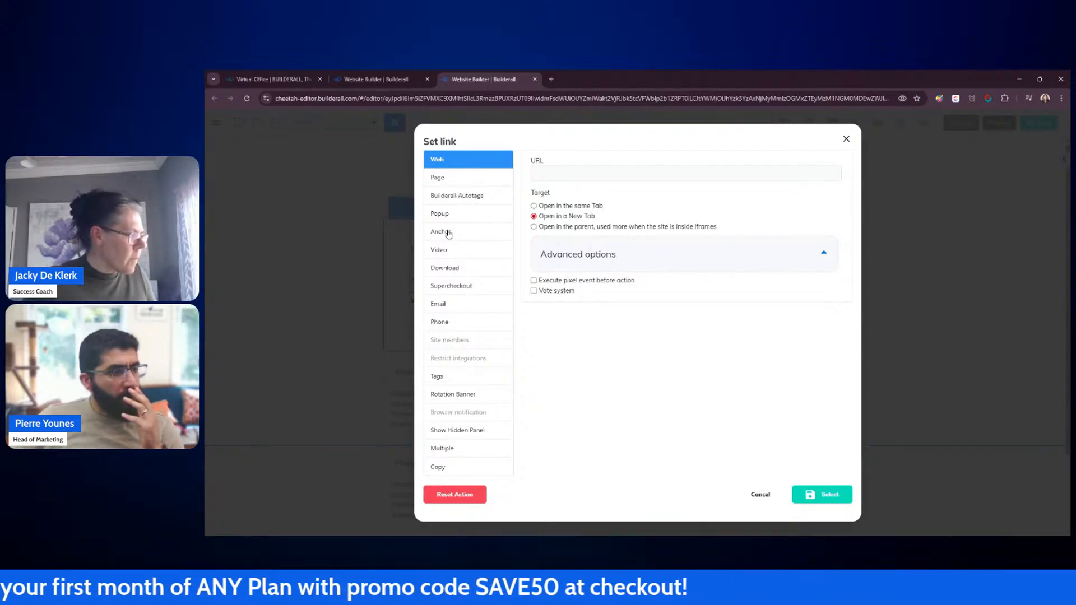
left_click(485, 429)
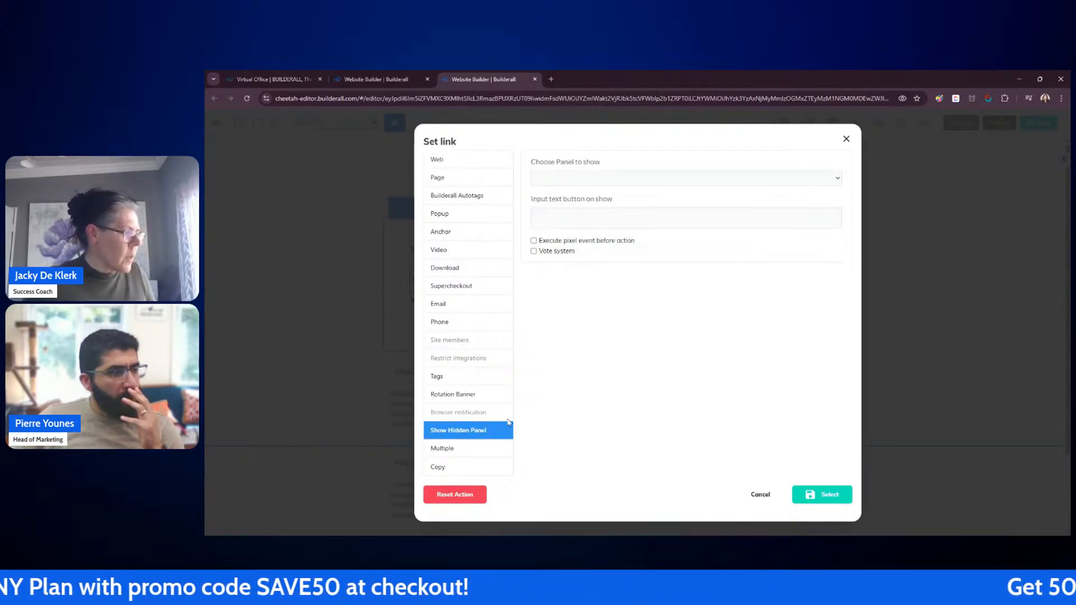
left_click(595, 178)
left_click(600, 218)
left_click(822, 494)
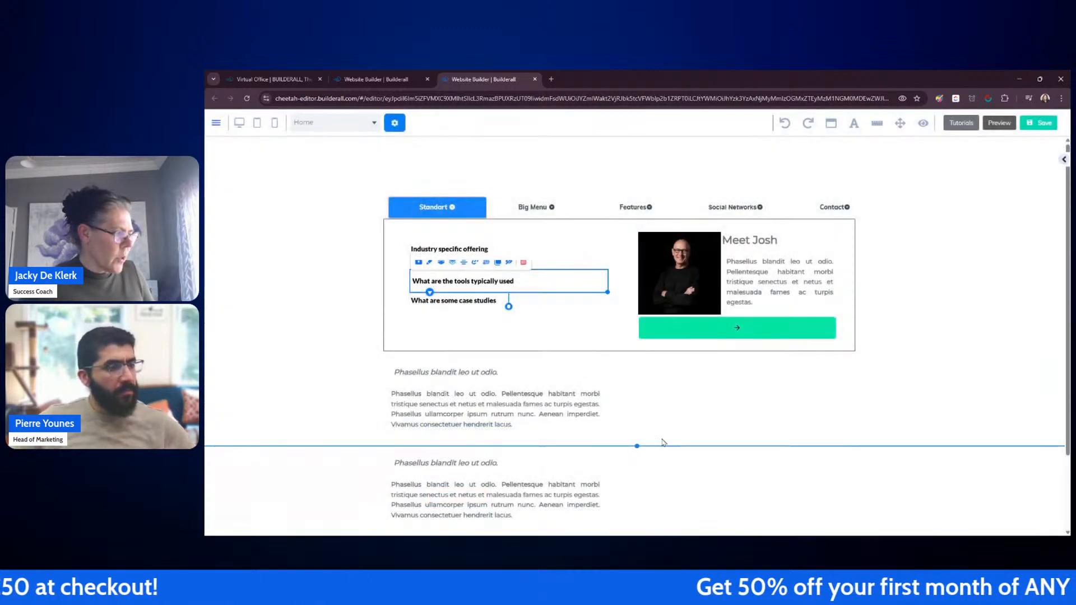
Step: Link the 'What are some case studies' item to Show Hidden Panel Q3
left_click(496, 306)
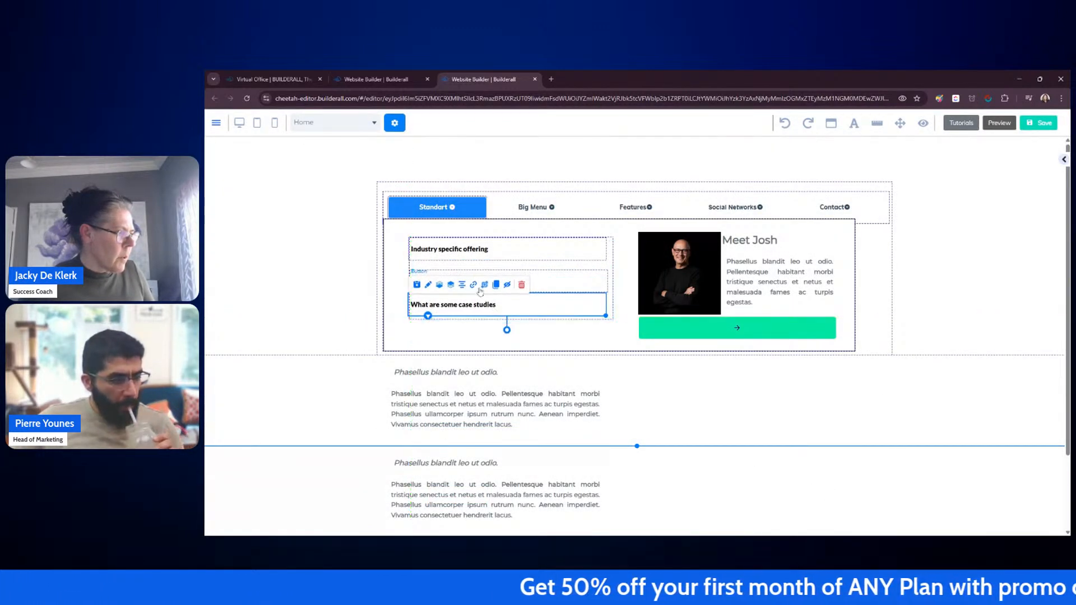
left_click(475, 288)
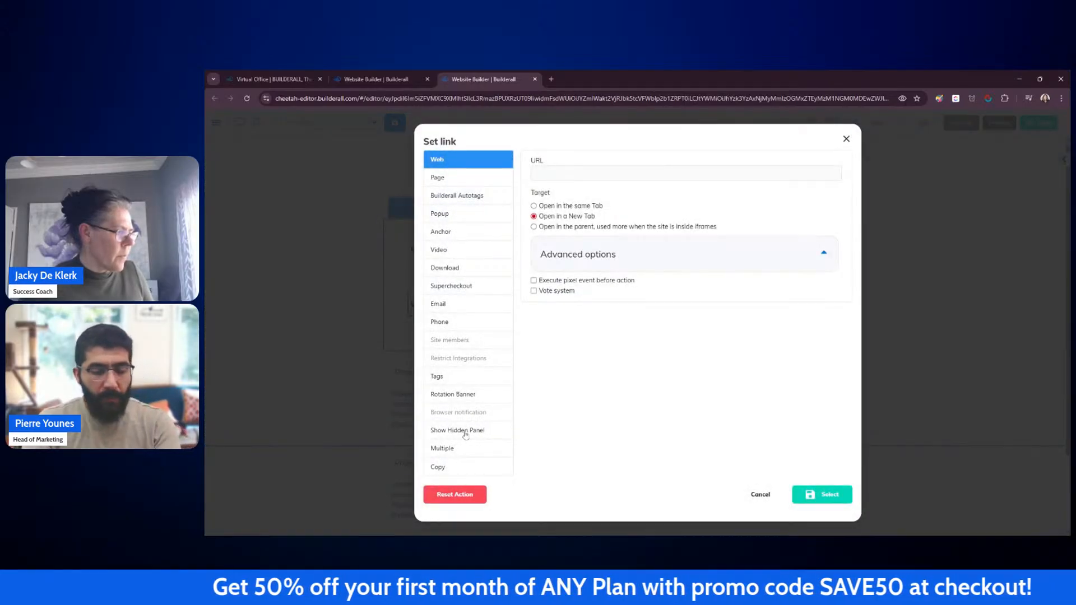
left_click(465, 432)
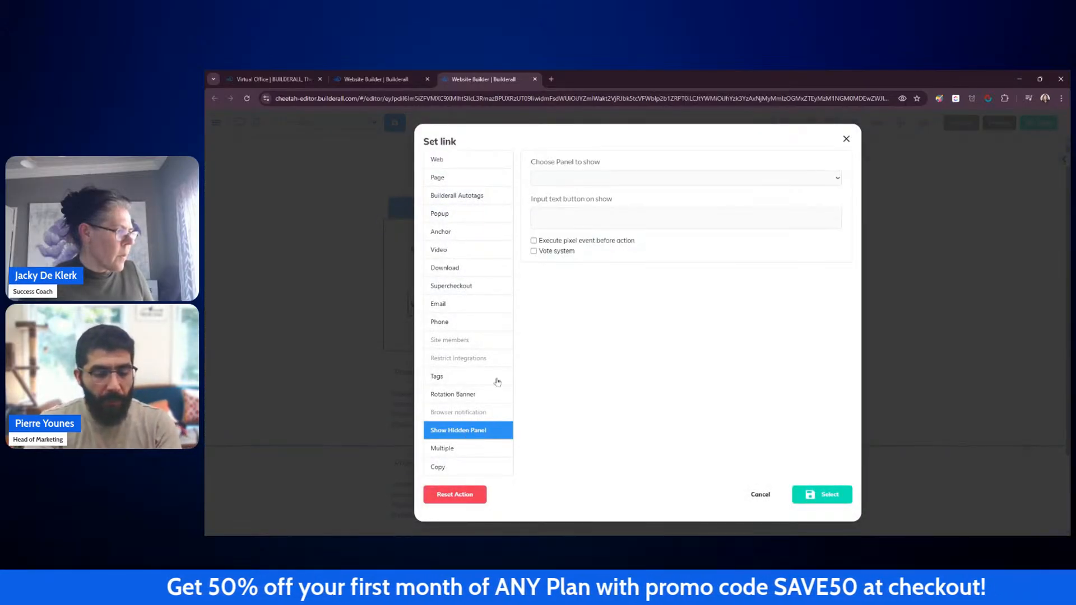
left_click(598, 184)
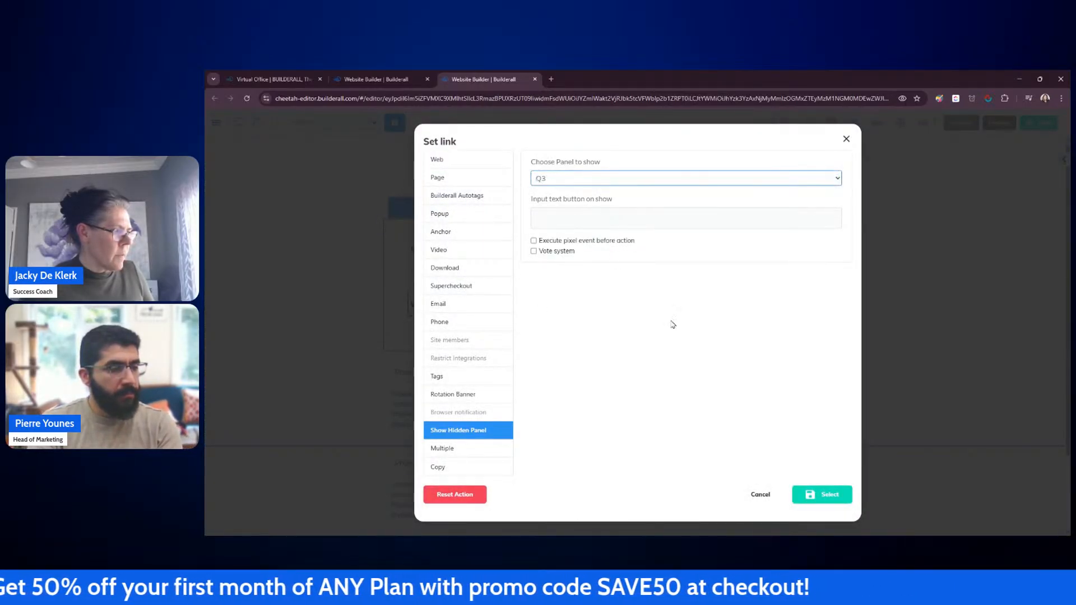
left_click(820, 495)
left_click(804, 398)
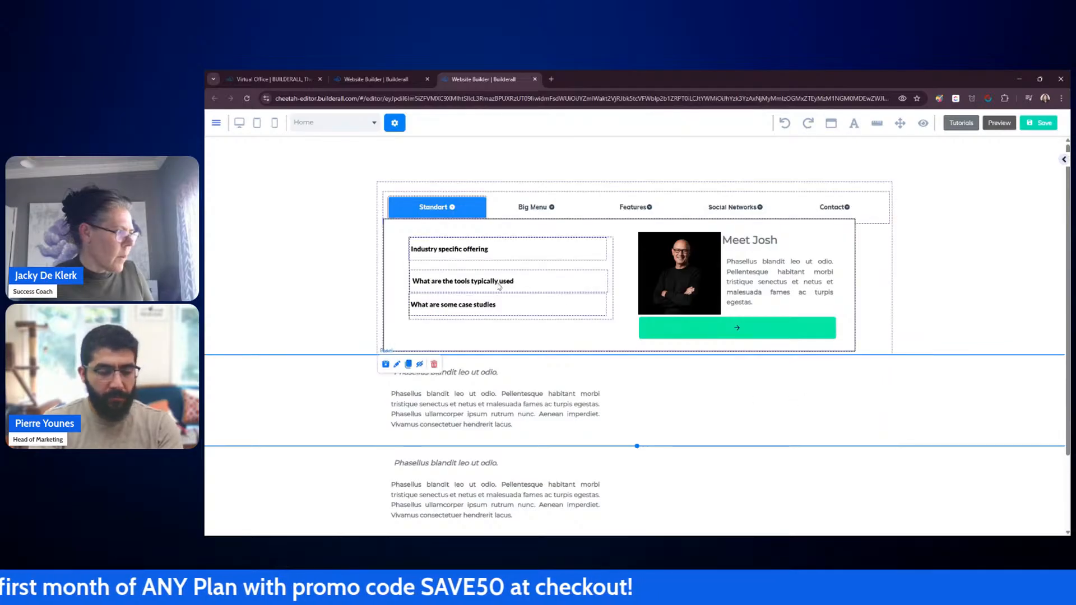
Step: Save the page and publish the website
left_click_drag(496, 282, 547, 307)
left_click(961, 318)
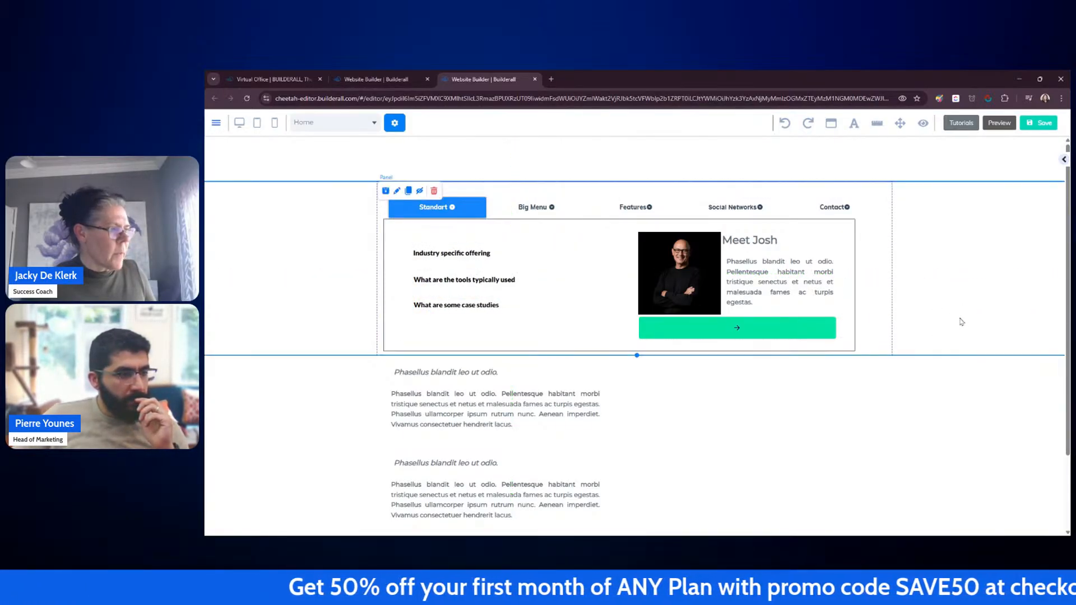
left_click(1036, 124)
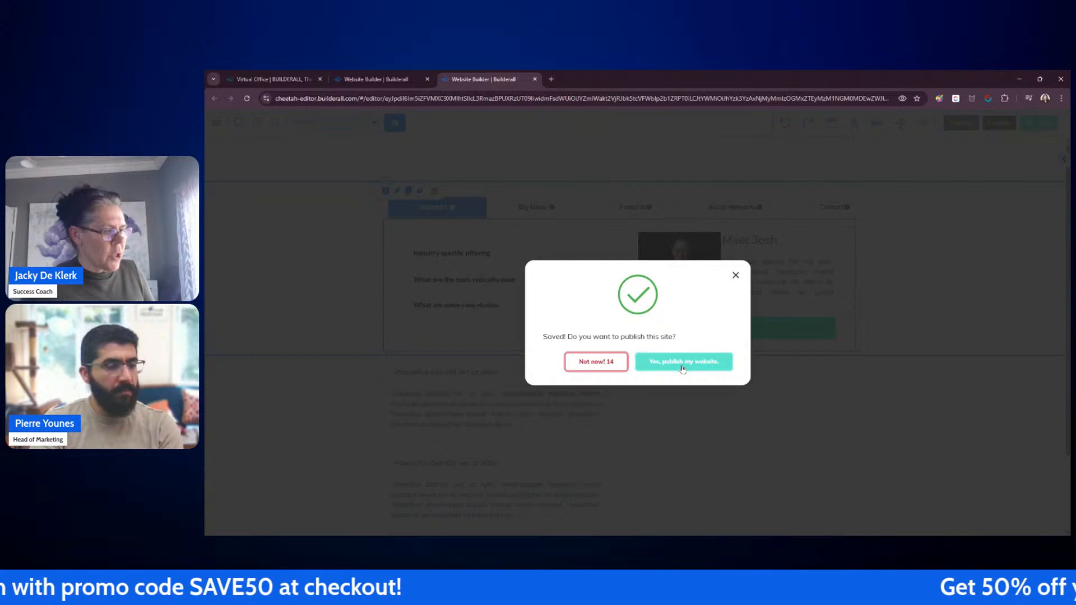
left_click(682, 367)
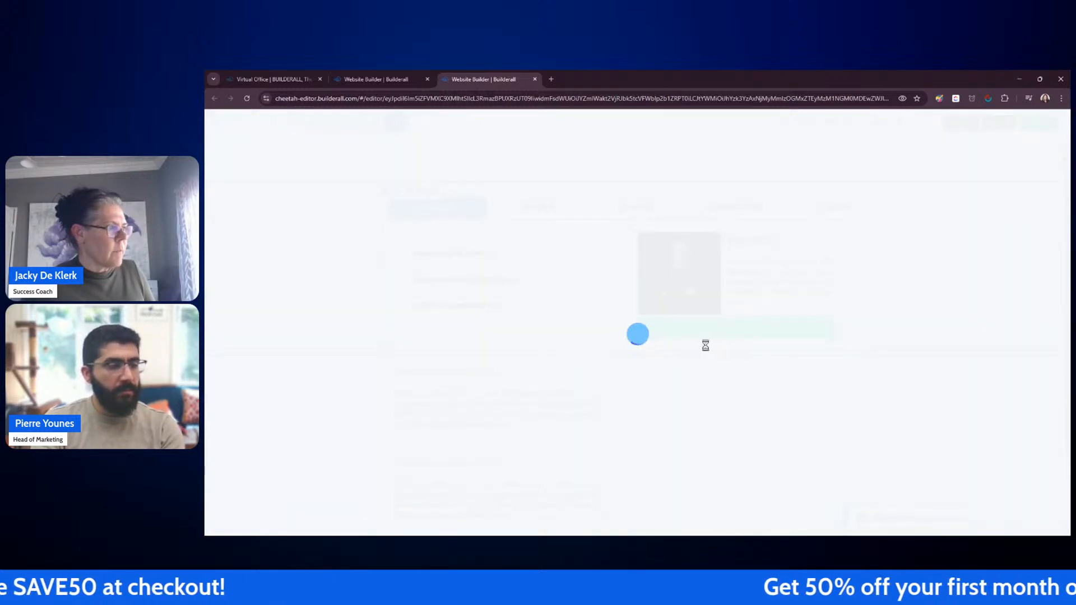
Step: Open the published site from the dashboard to view it, then close that tab
left_click(375, 81)
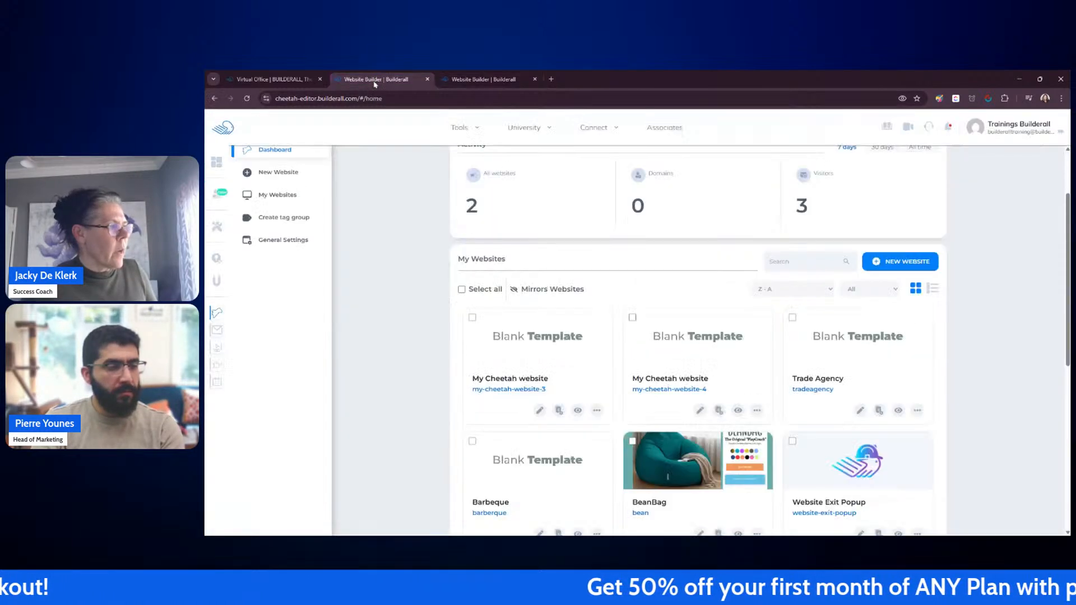
left_click(578, 411)
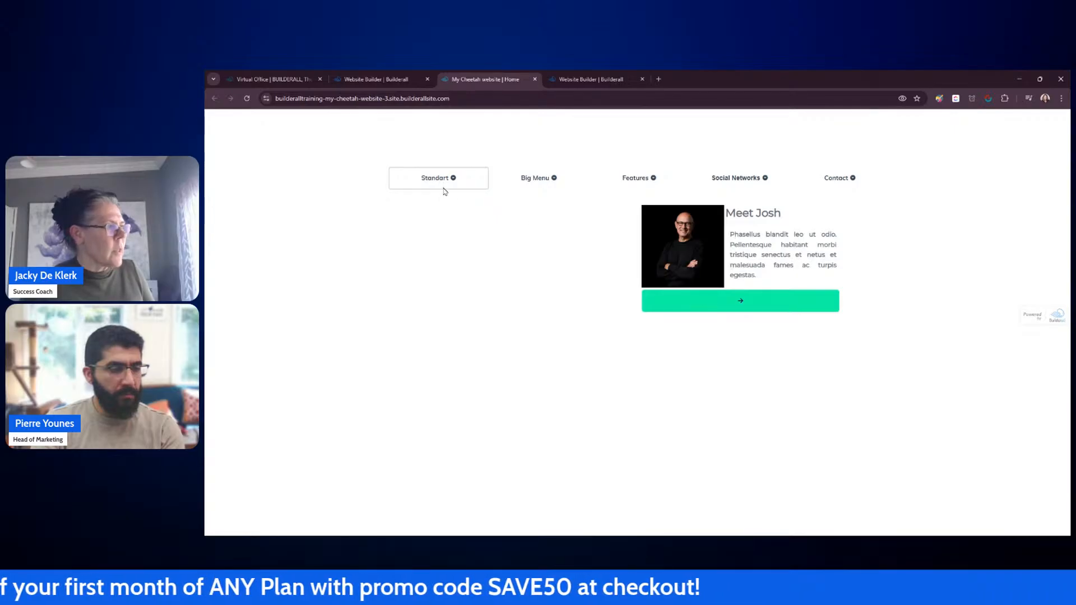
left_click(535, 81)
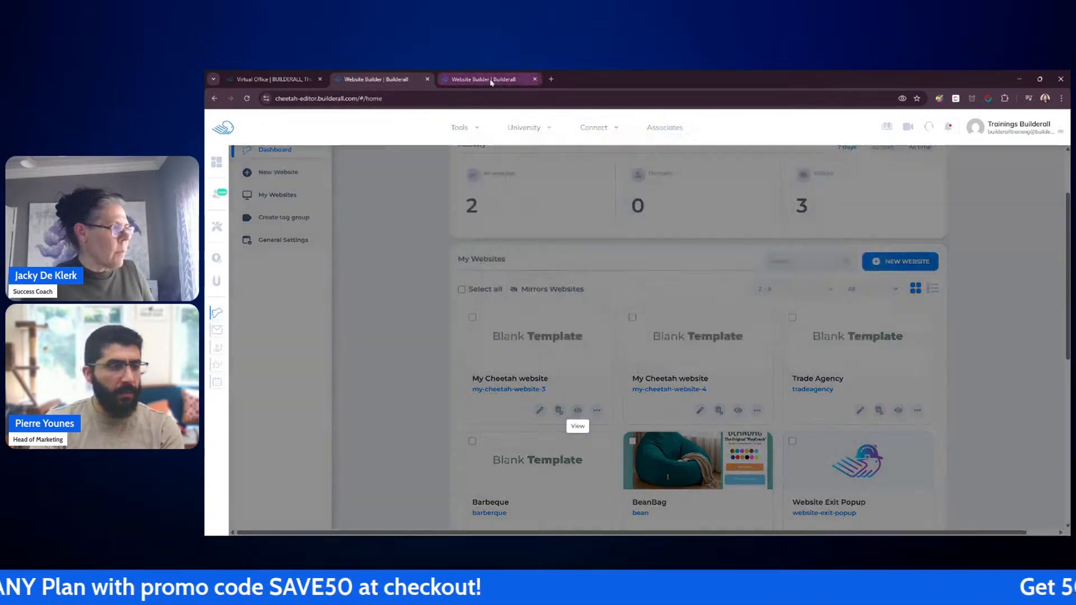
Step: Move the Meet Josh image block left within the Standart dropdown and widen it toward the right edge
left_click(492, 81)
left_click(798, 415)
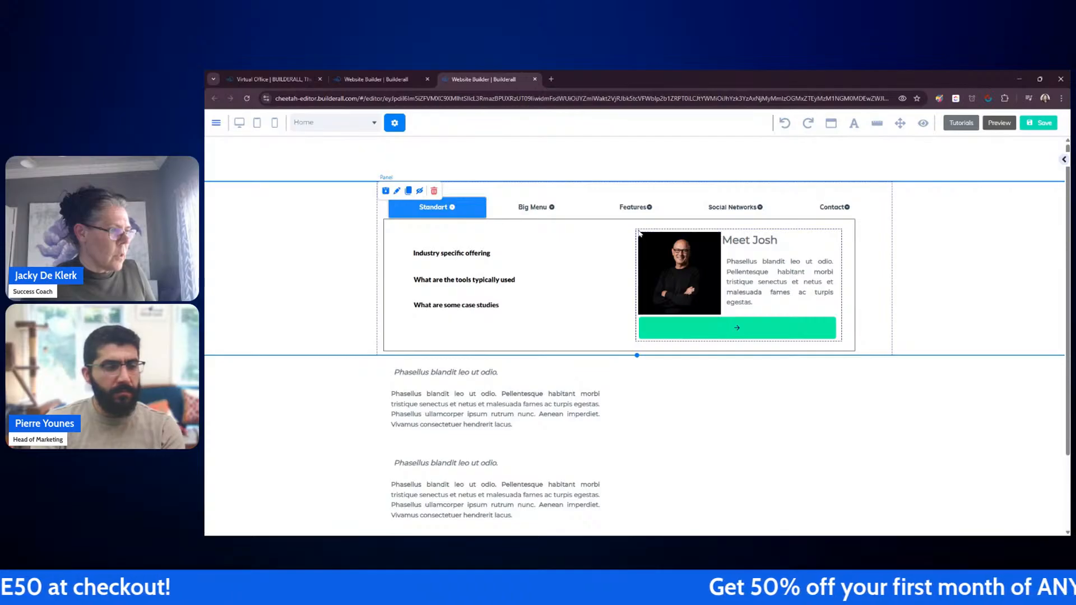
left_click_drag(635, 231, 578, 234)
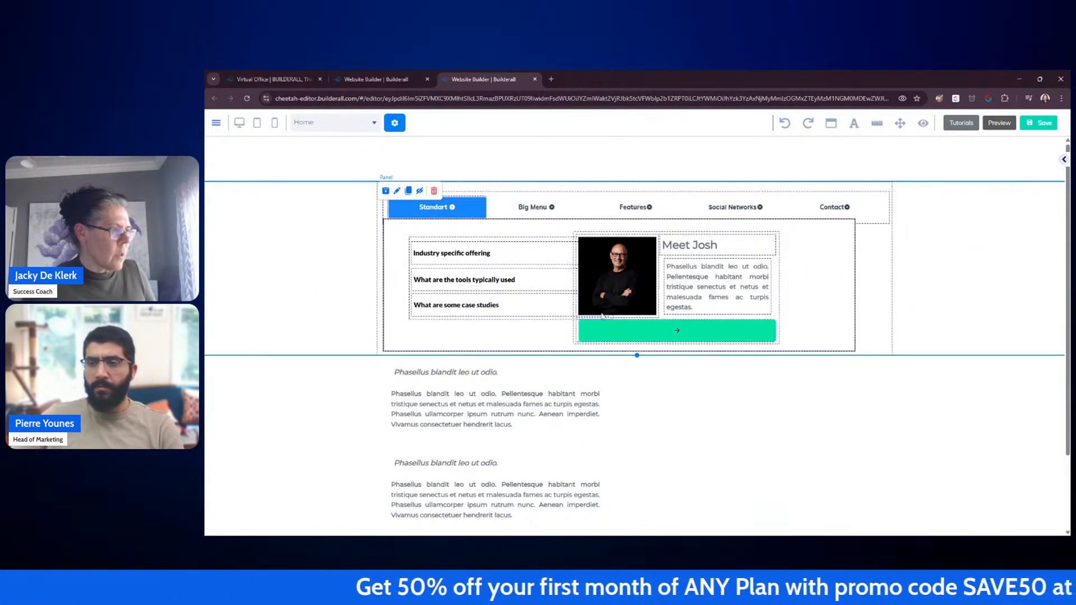
left_click_drag(779, 344, 818, 337)
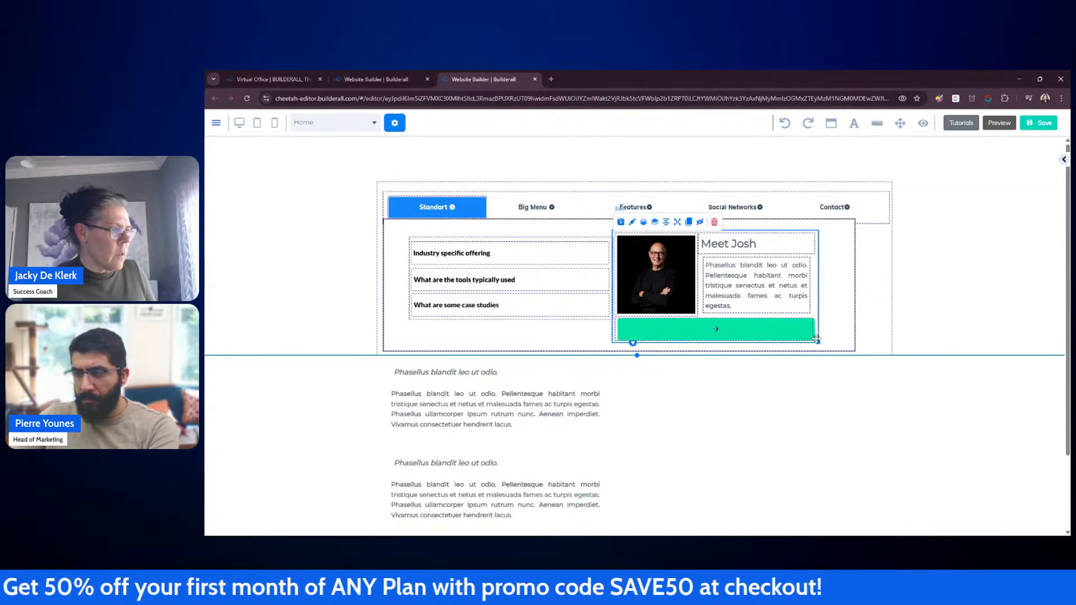
Step: Check the Big Menu and Standart dropdowns, then save and republish the website
left_click(573, 217)
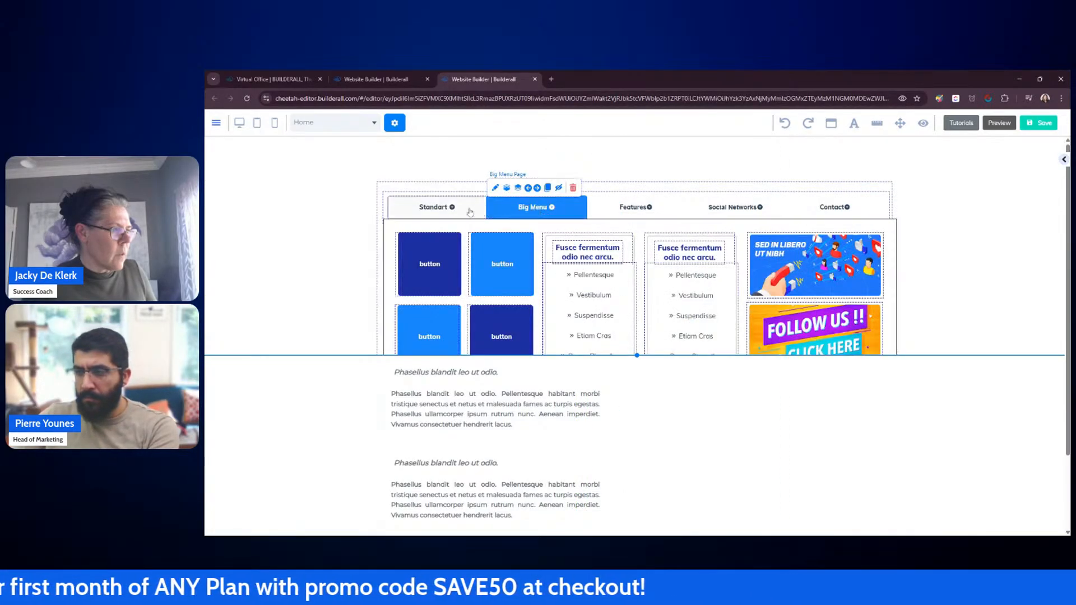
left_click(442, 206)
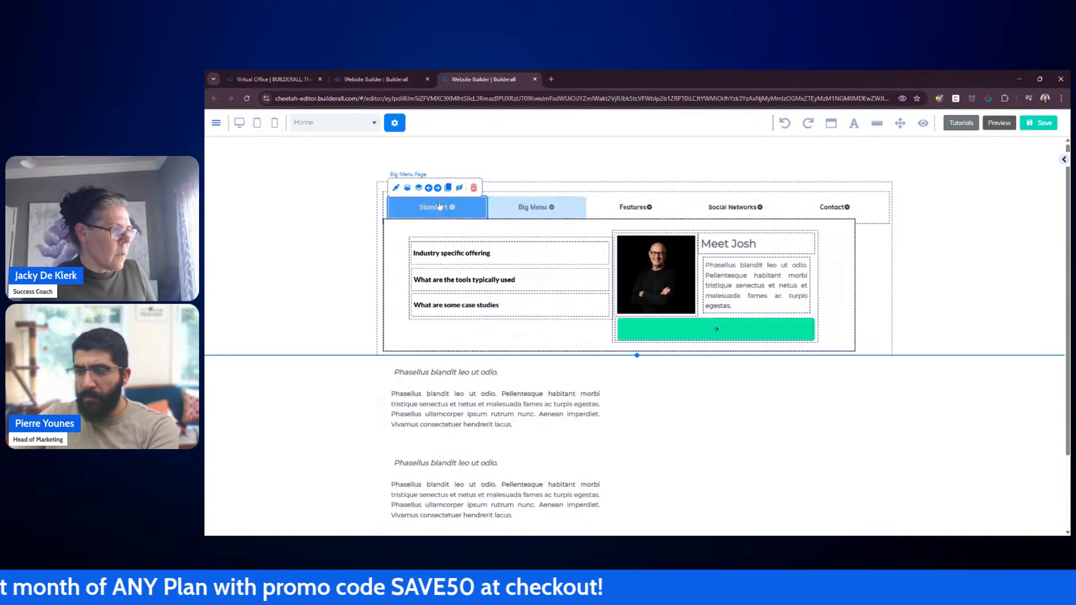
left_click(1036, 124)
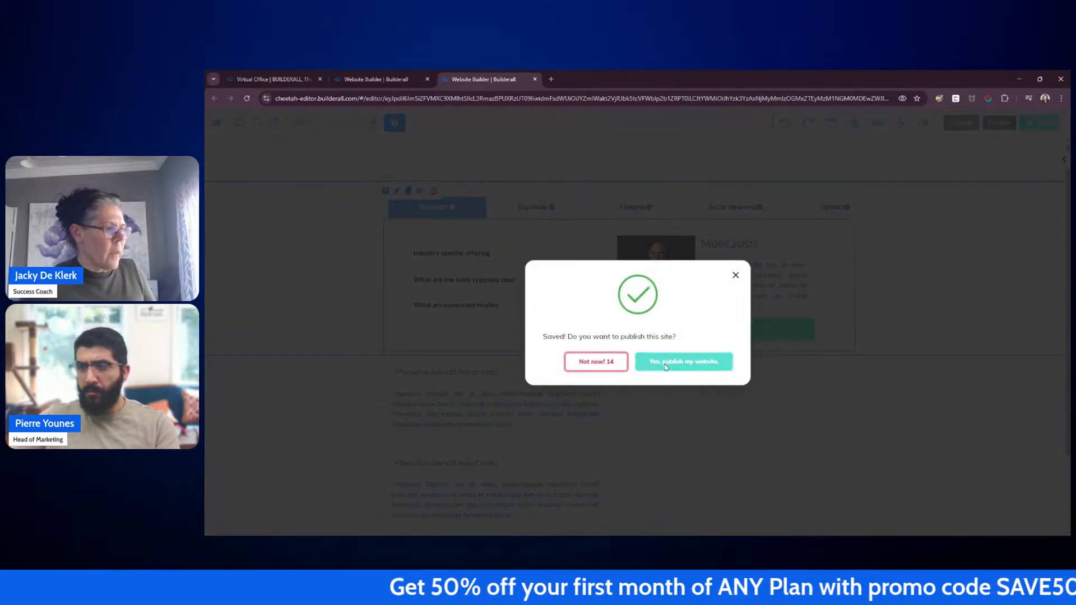
left_click(666, 366)
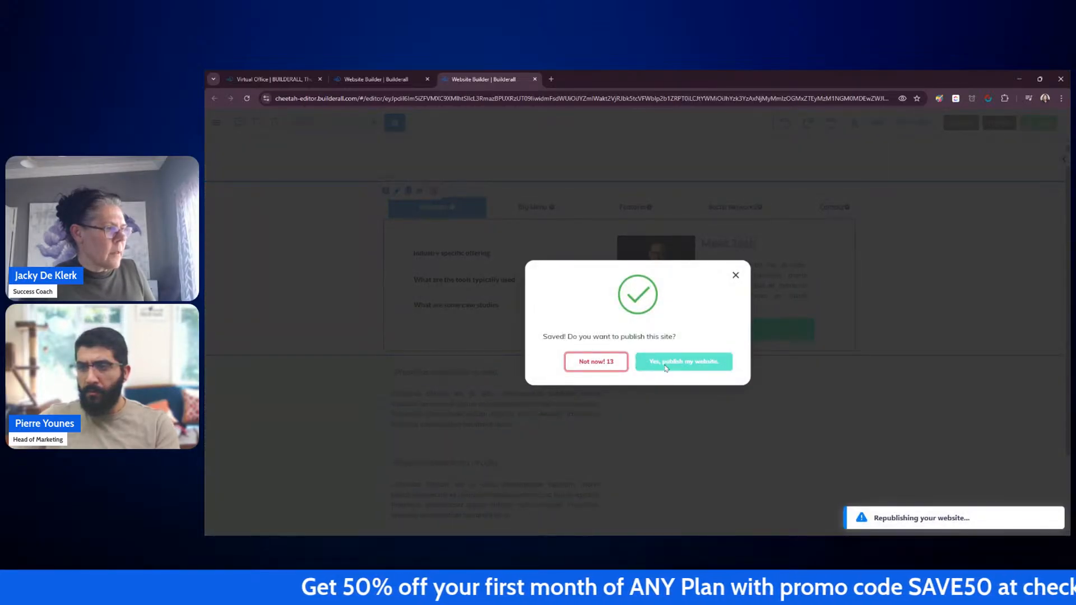
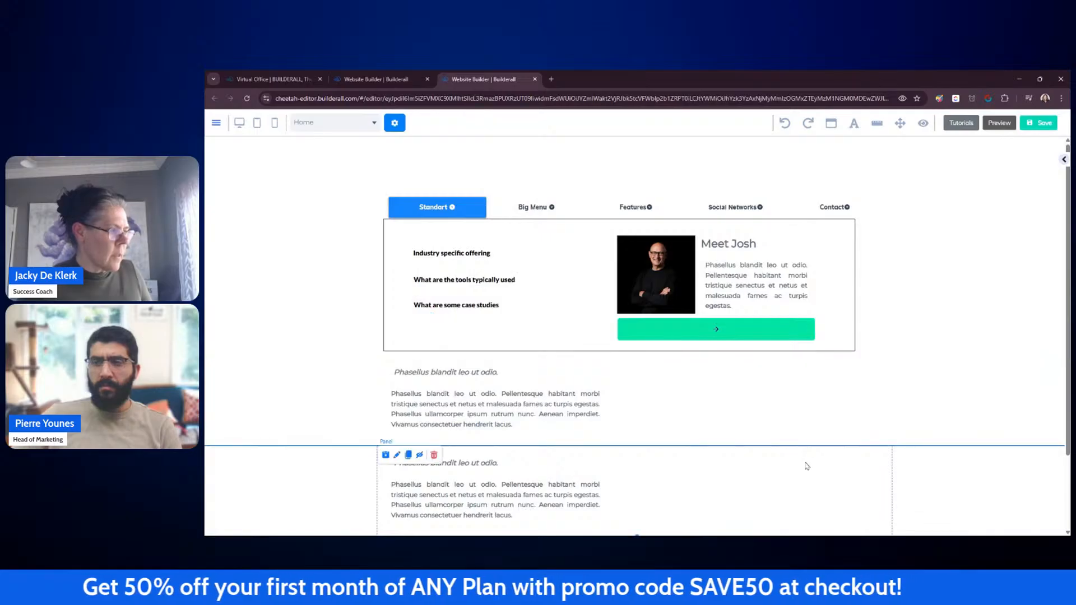
Step: Save the page and open the live My Cheetah website from the dashboard
left_click(1038, 123)
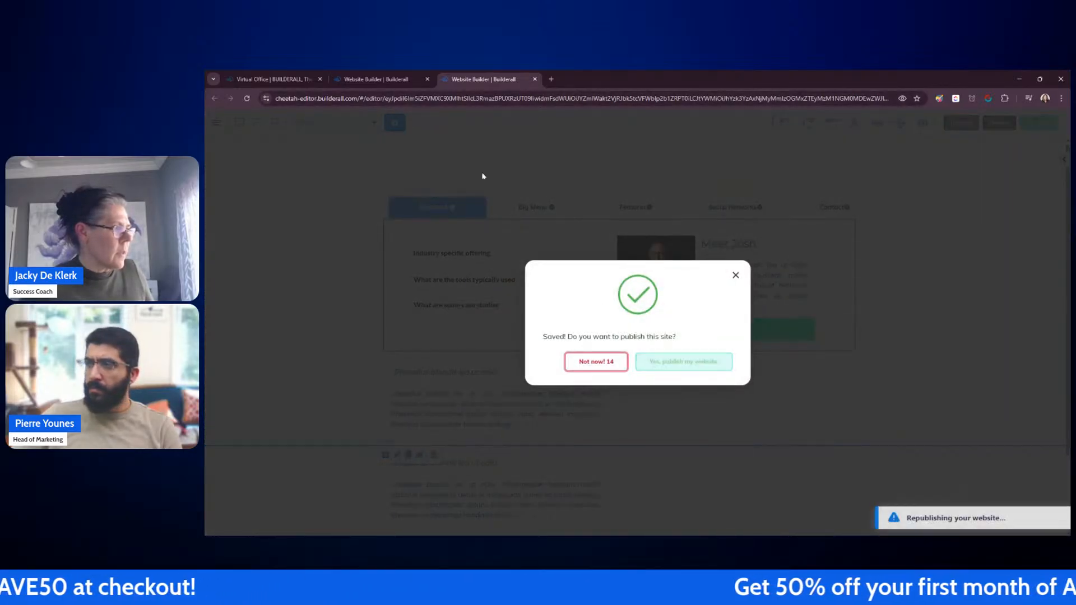
left_click(397, 81)
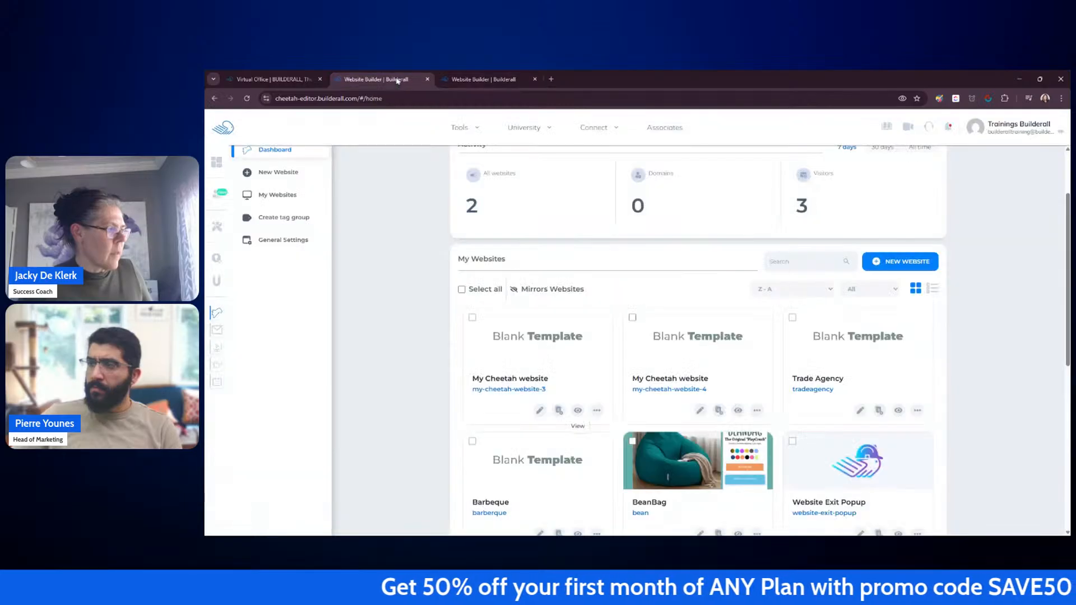
left_click(578, 411)
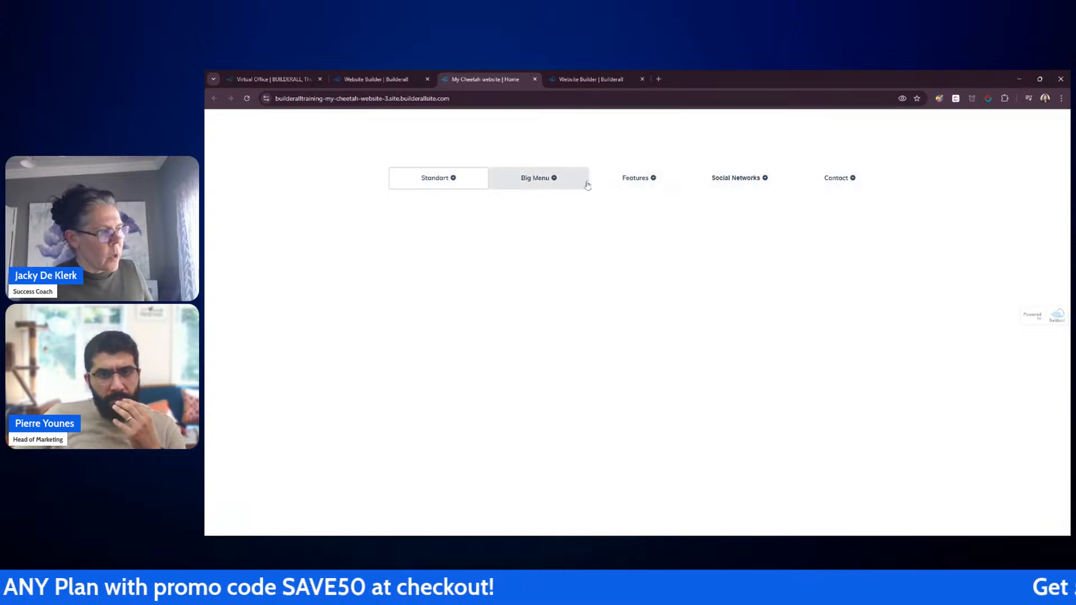
Step: Check each dropdown tab on the live site and expand the first Standart accordion item
left_click(455, 179)
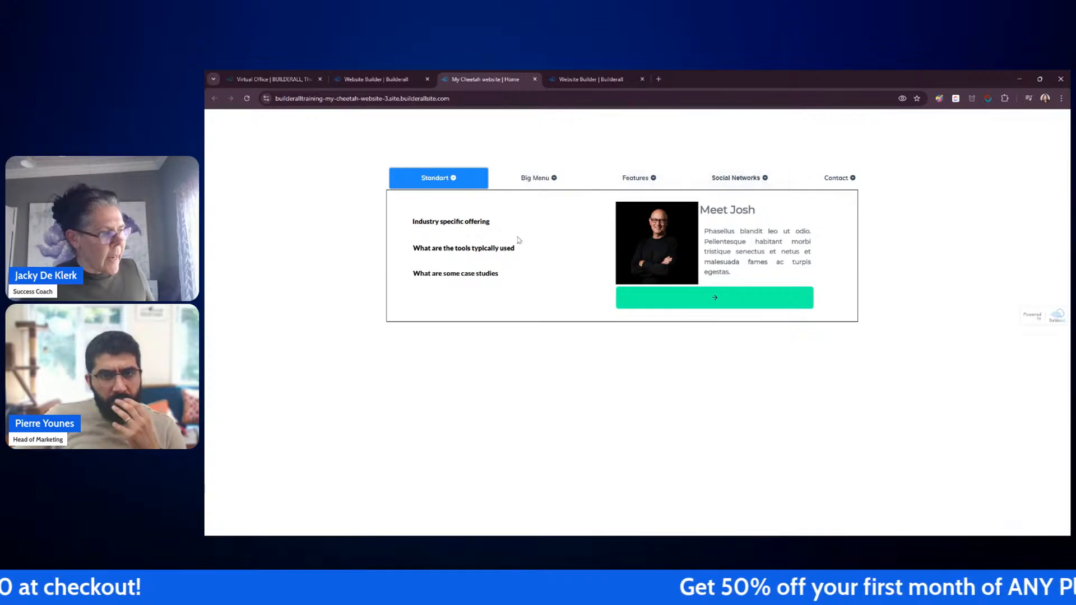
left_click(535, 178)
left_click(636, 178)
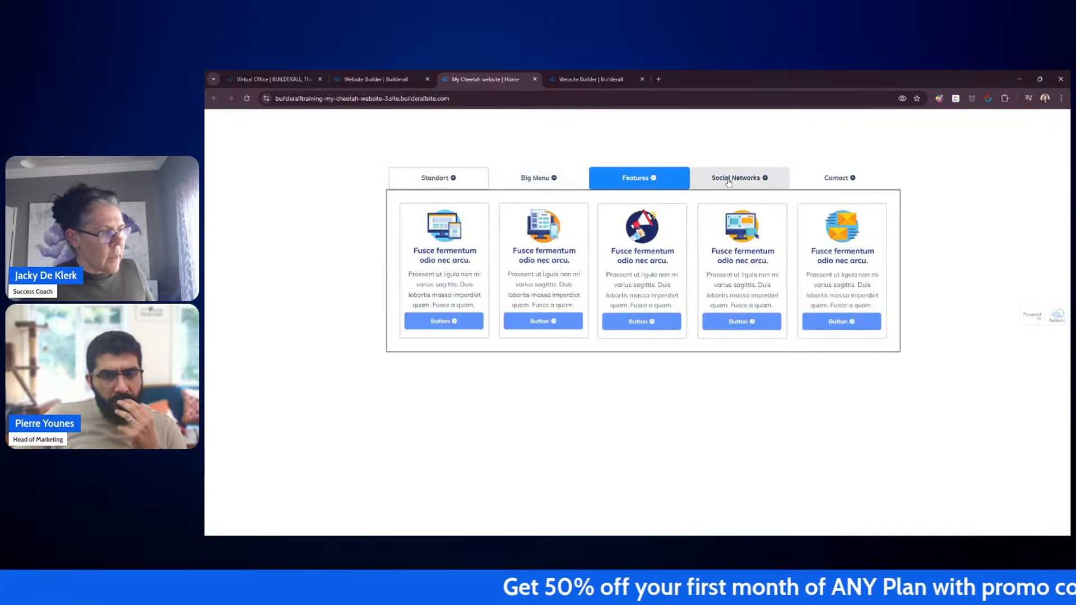
left_click(737, 179)
left_click(447, 178)
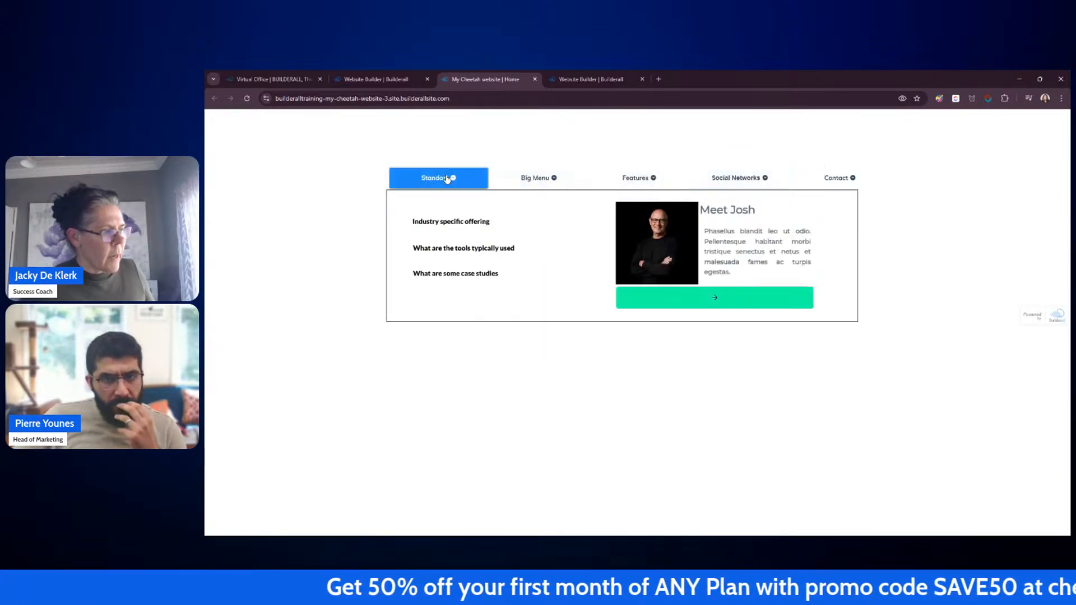
left_click(442, 222)
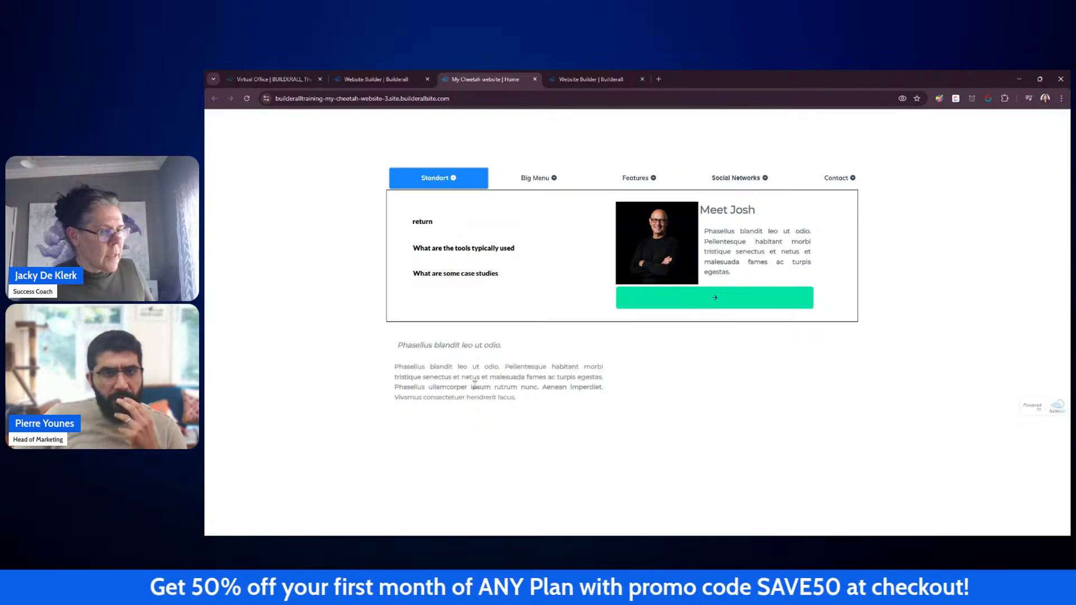
Step: Publish the My Cheetah website again from the dashboard's website options and view the live site
left_click(535, 79)
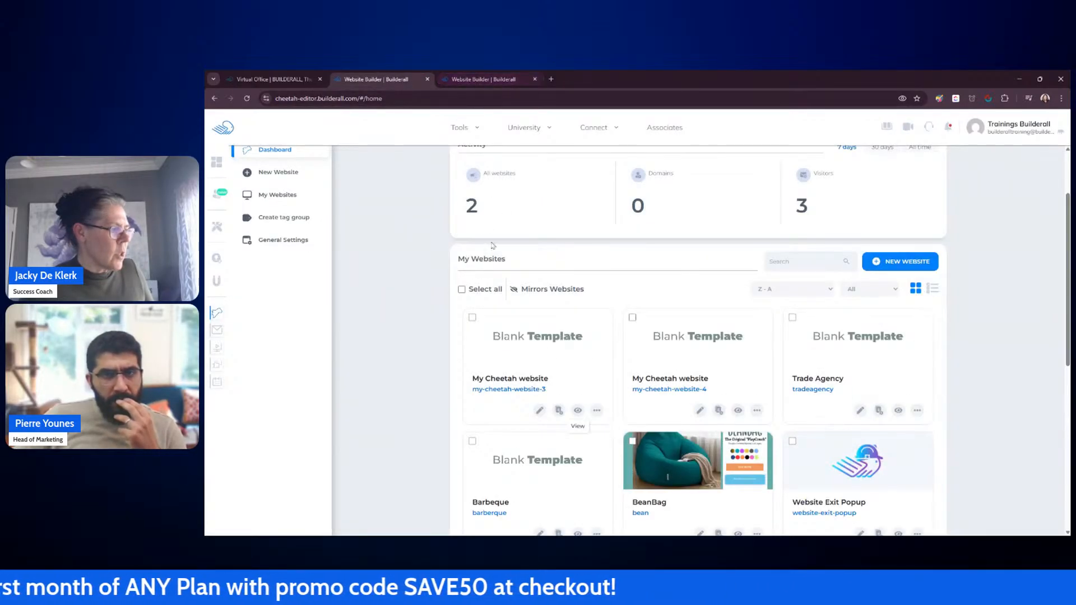
left_click(596, 410)
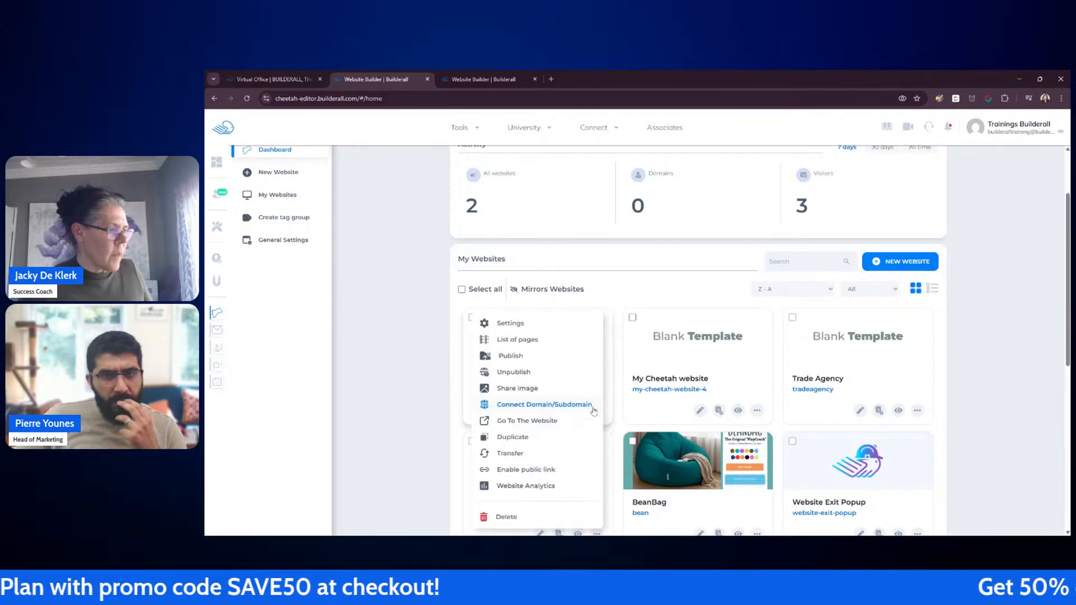
left_click(515, 357)
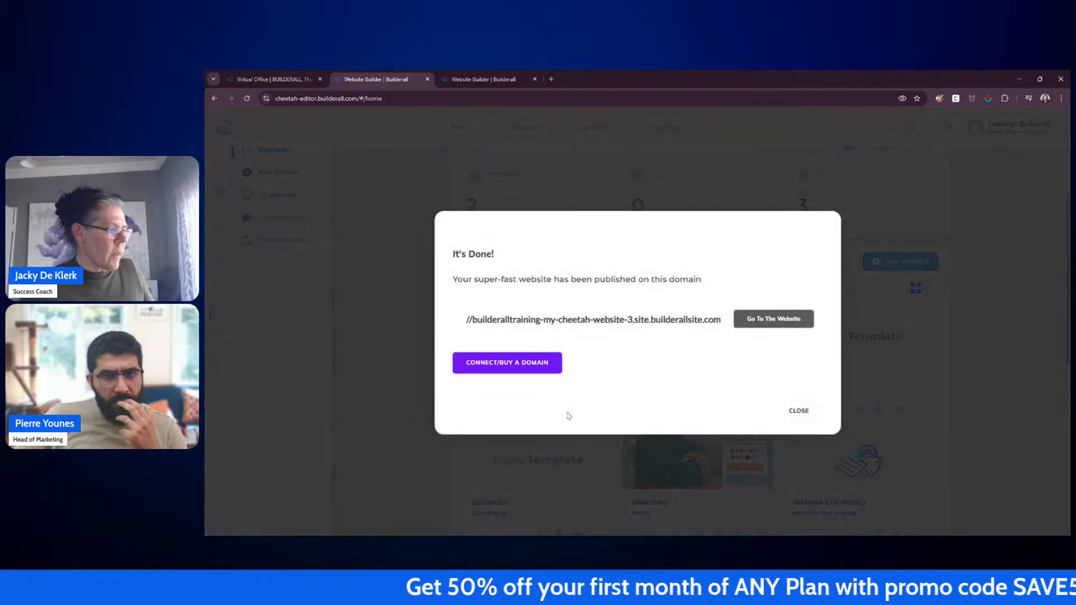
left_click(799, 410)
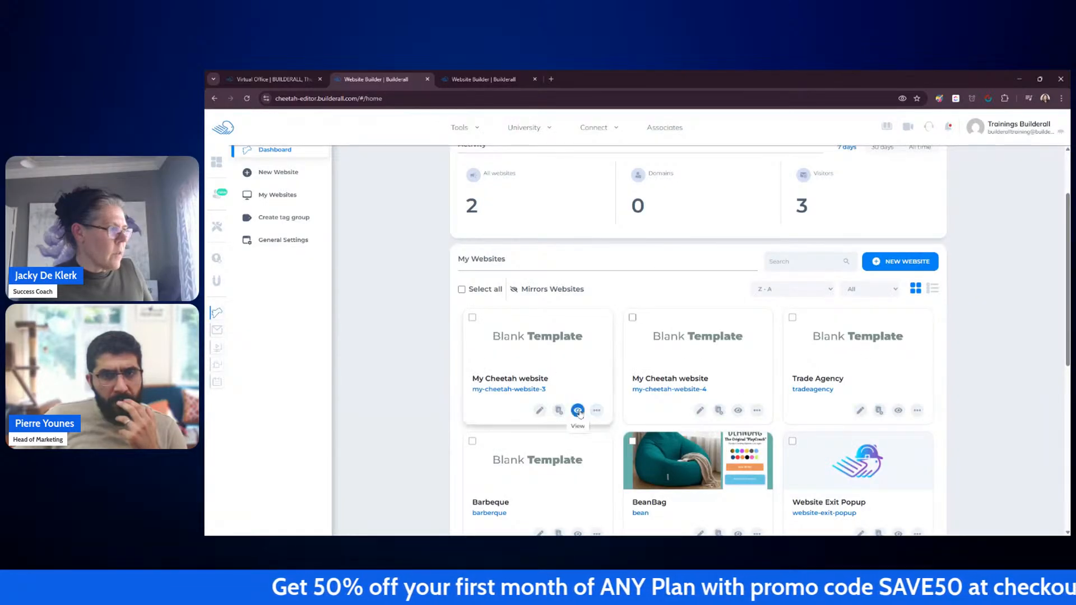
left_click(577, 411)
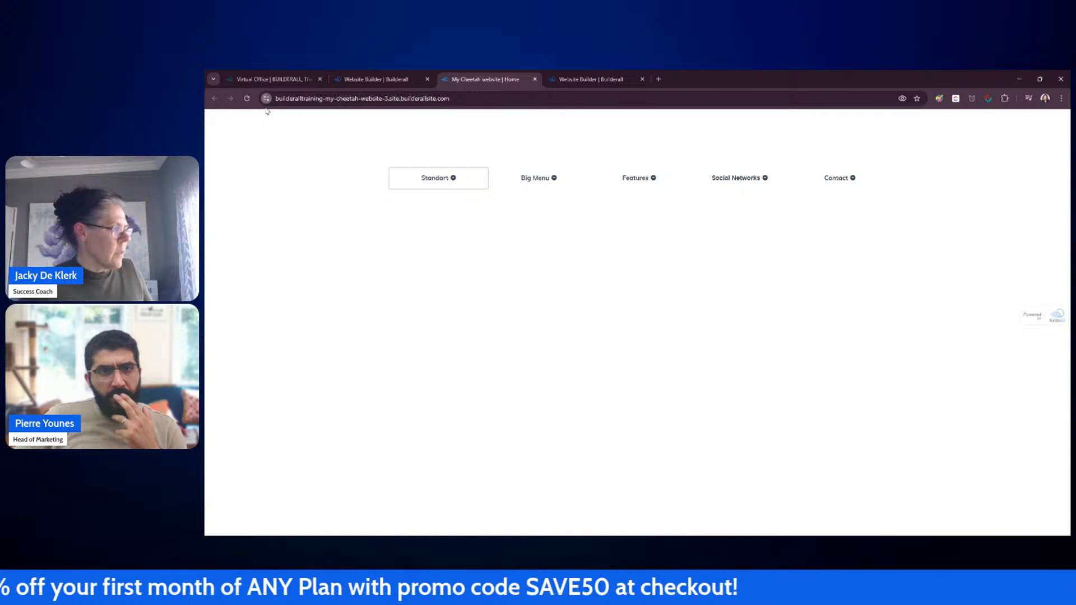
Step: Delete the live site's stored browser data and reload the page
left_click(314, 163)
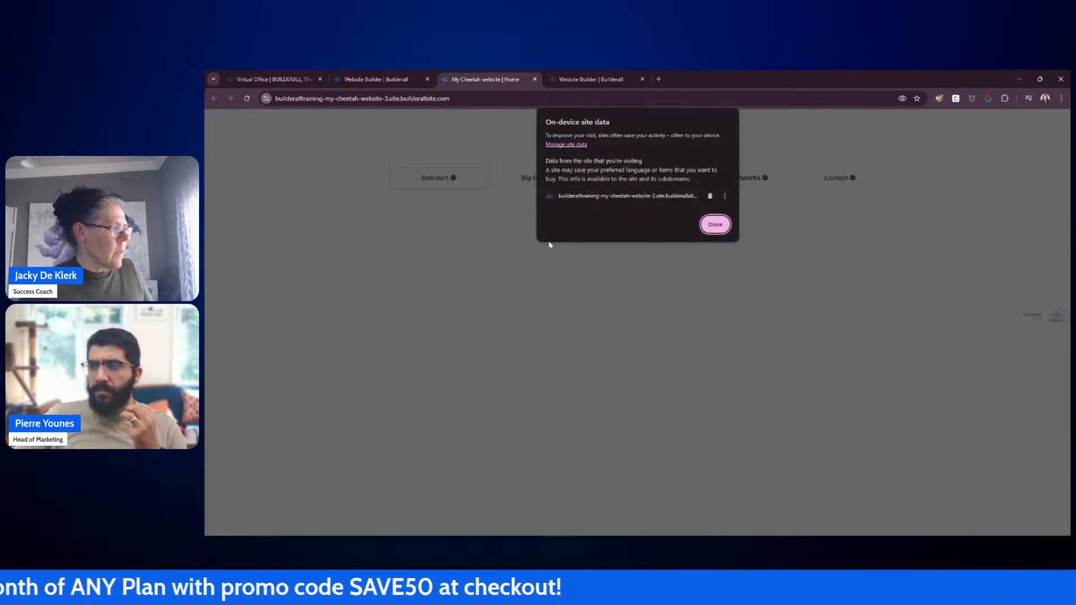
left_click(711, 196)
left_click(715, 224)
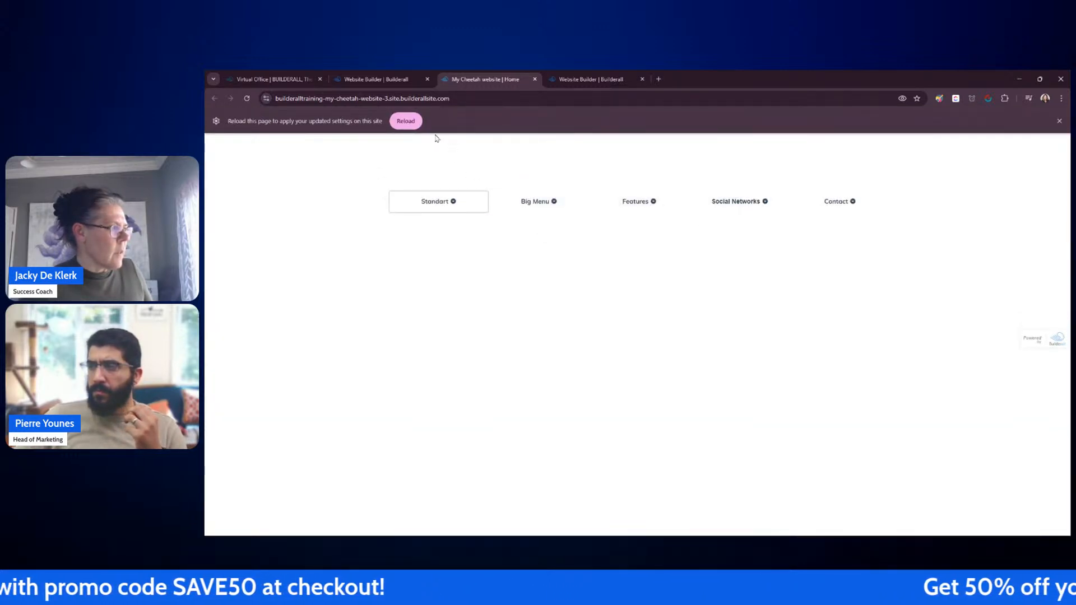
left_click(402, 122)
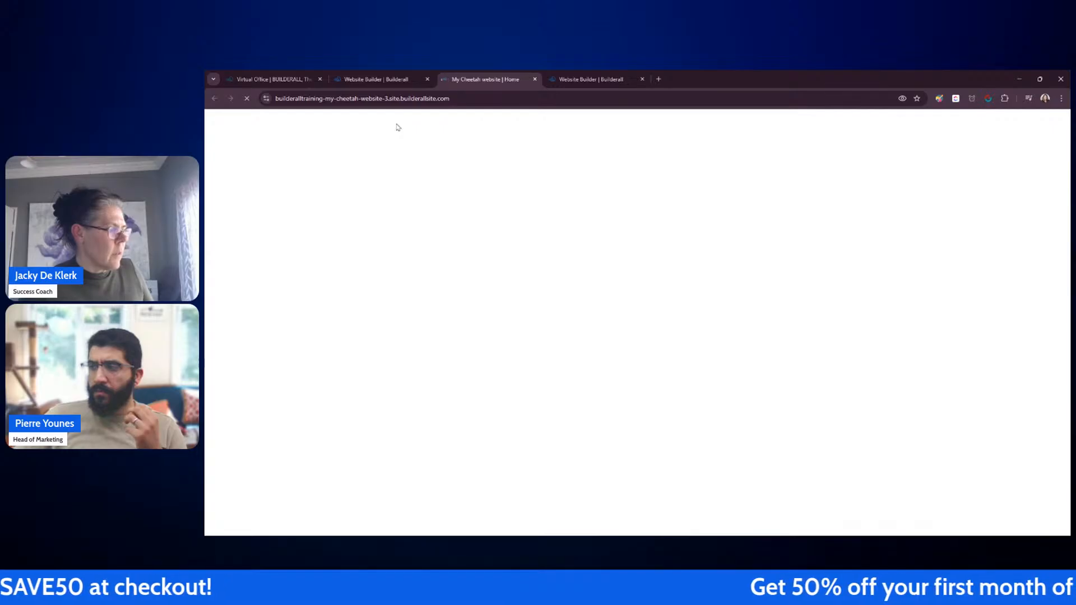
mouse_move(457, 185)
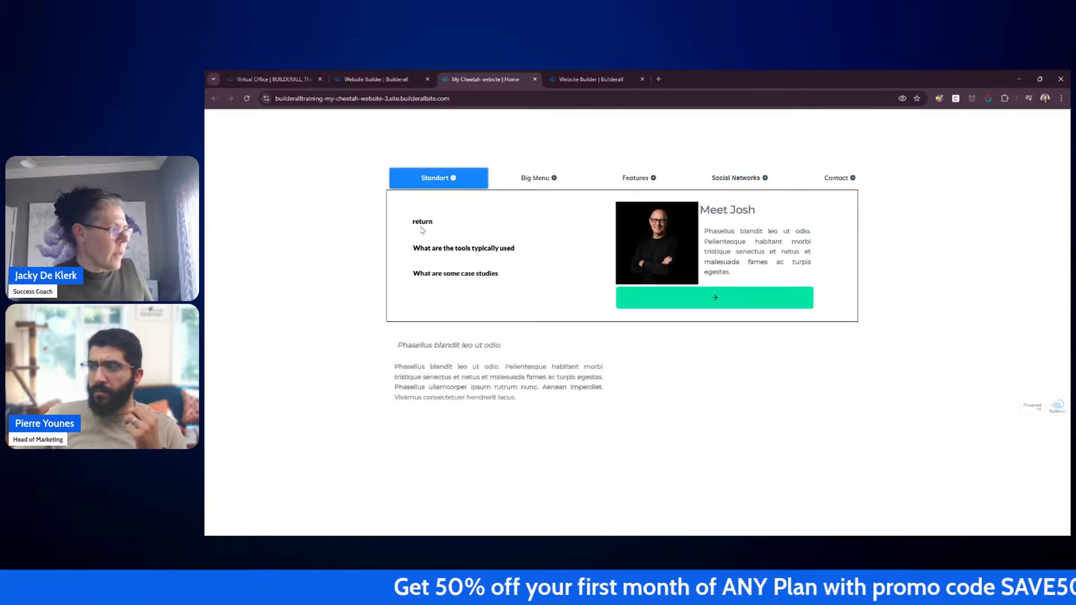
Step: Test the three Standart accordion items on the live site, opening and closing each text panel
left_click(439, 250)
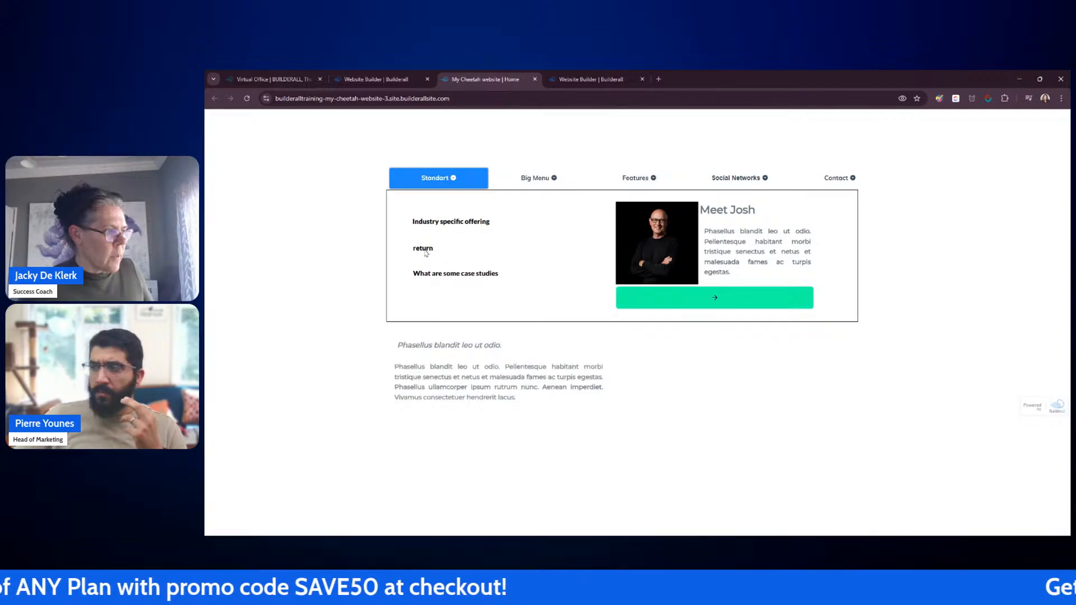
left_click(425, 254)
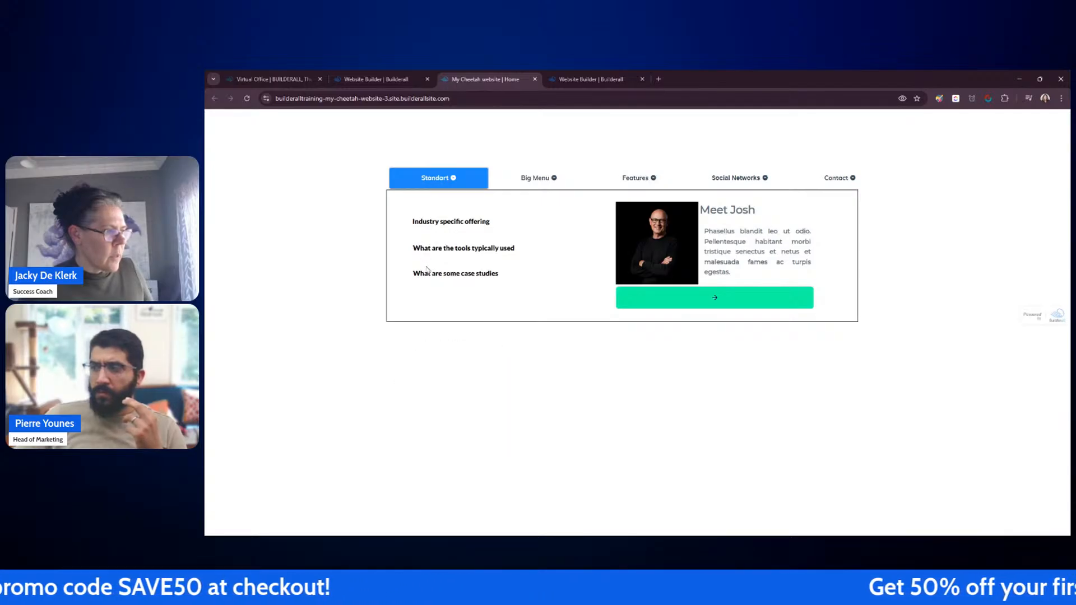
left_click(427, 271)
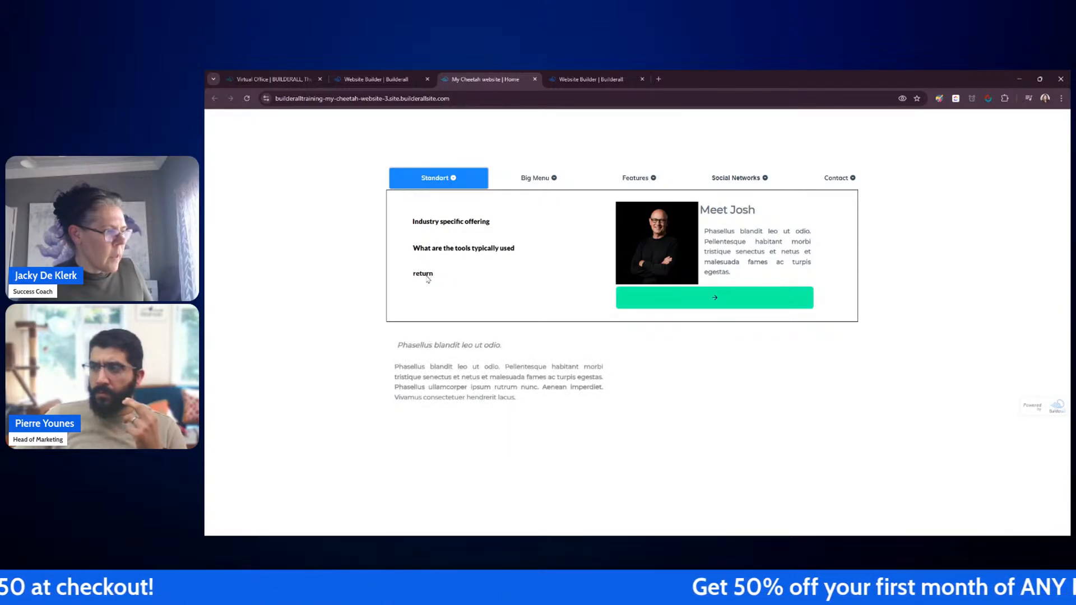
left_click(427, 276)
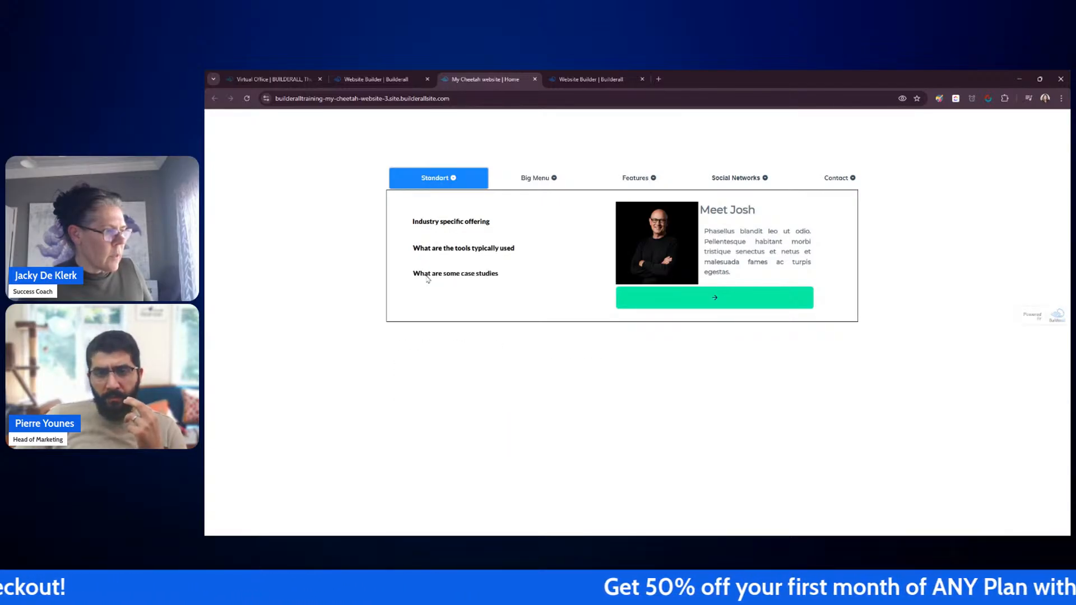
left_click(436, 226)
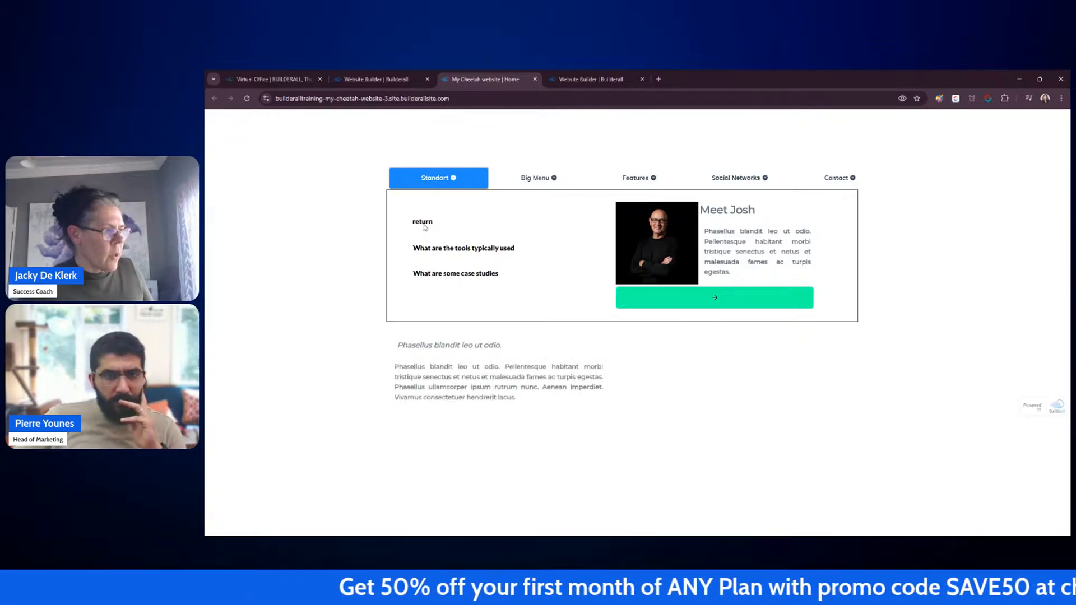
left_click(425, 226)
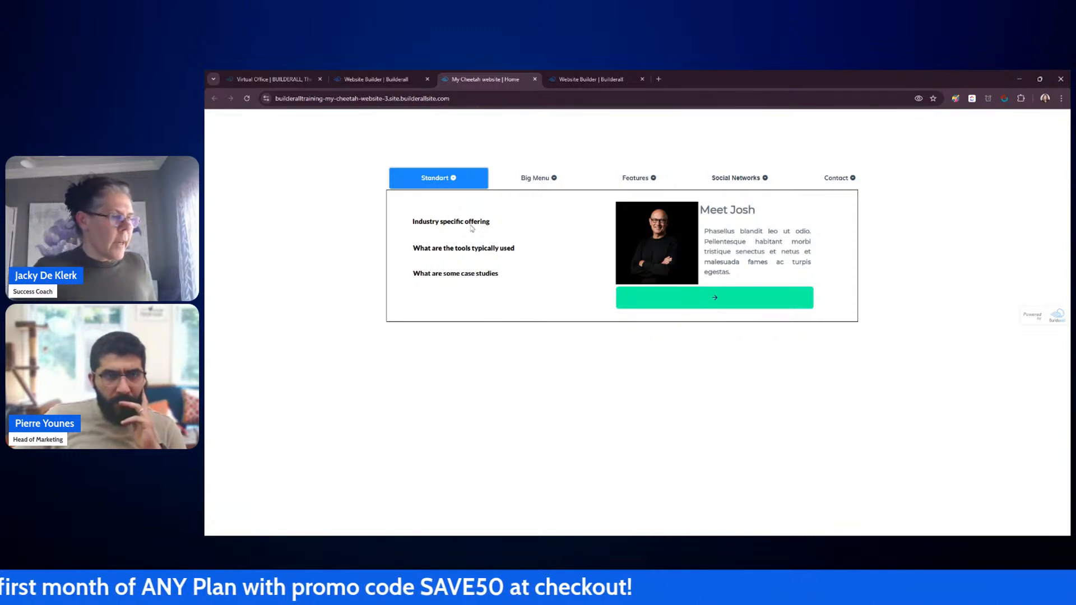
Step: Check the Big Menu, Features, Social Networks and Contact dropdowns and retest the Standart accordion items
left_click(516, 182)
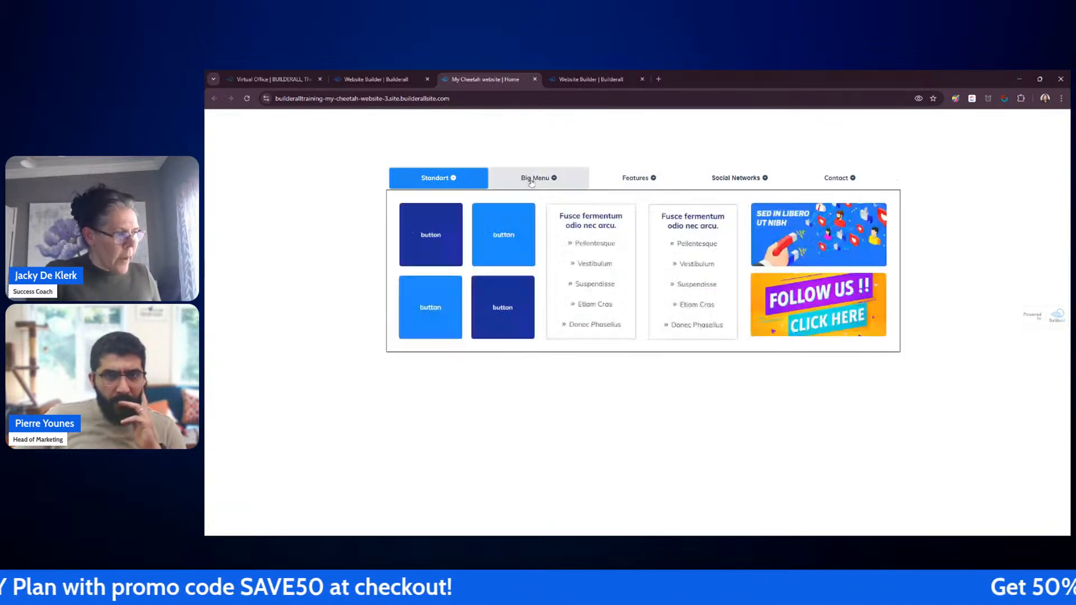
left_click(623, 182)
left_click(731, 182)
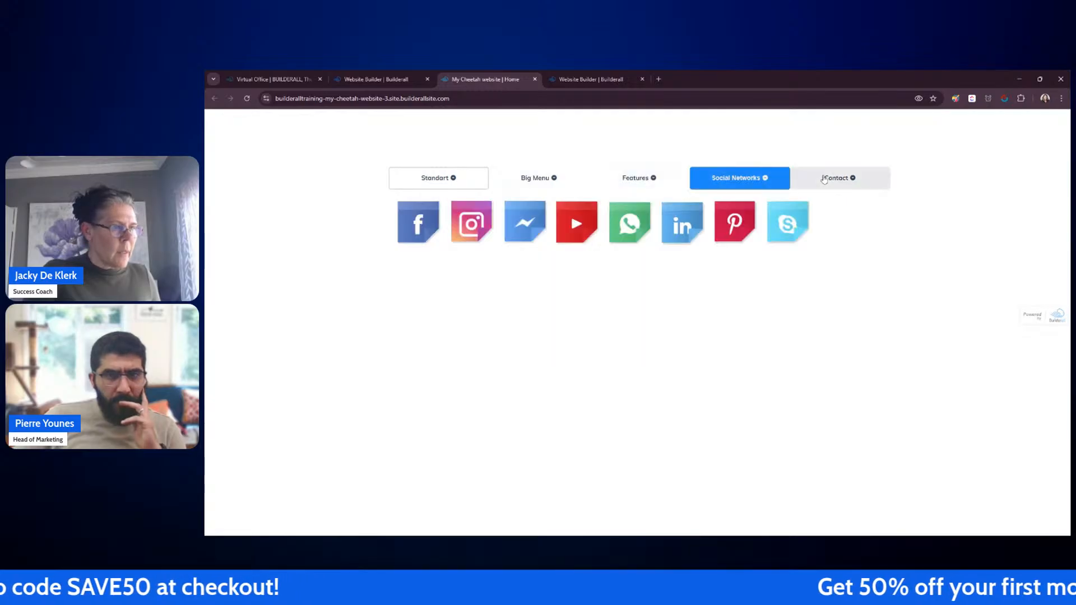
left_click(827, 181)
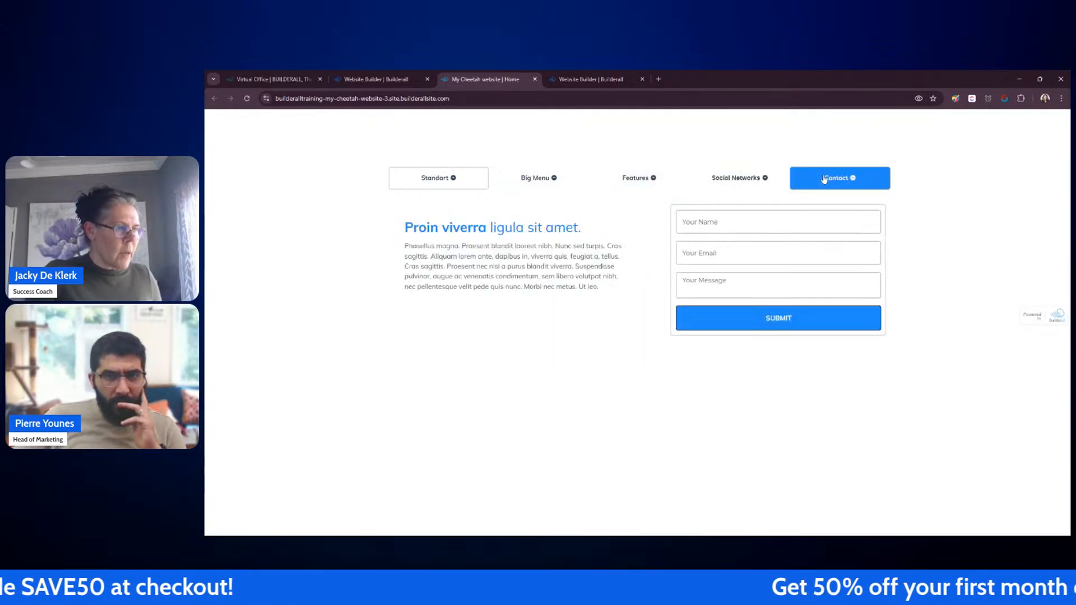
left_click(440, 178)
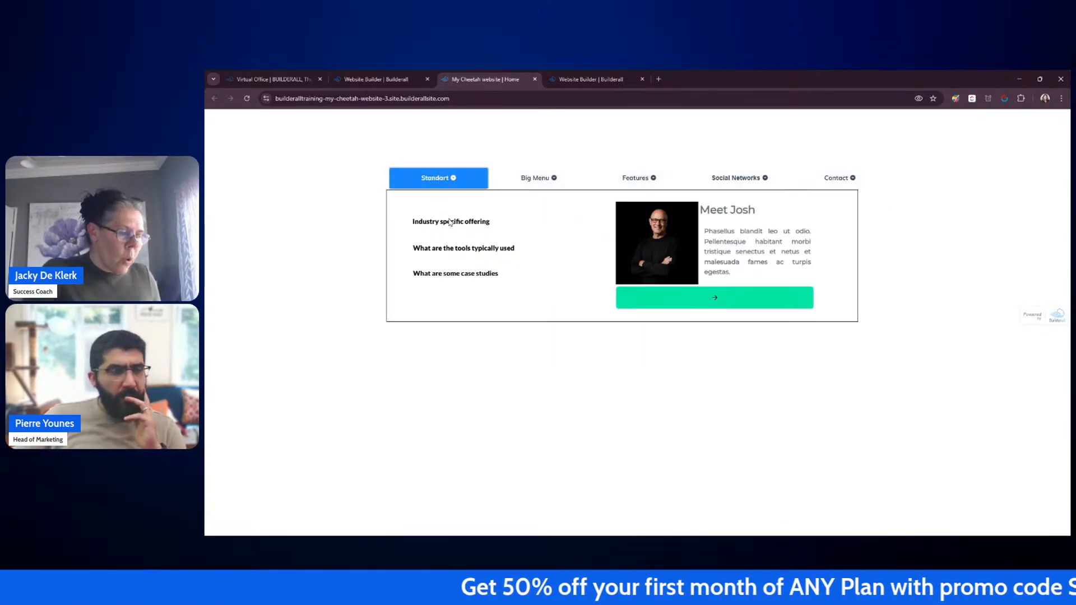
left_click(469, 223)
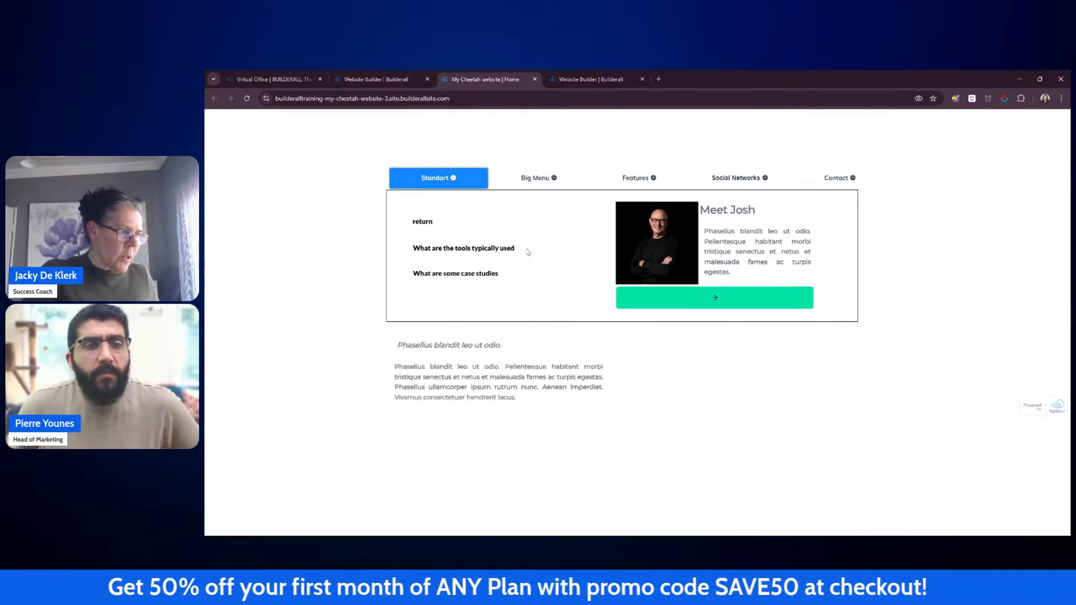
left_click(425, 226)
left_click(426, 252)
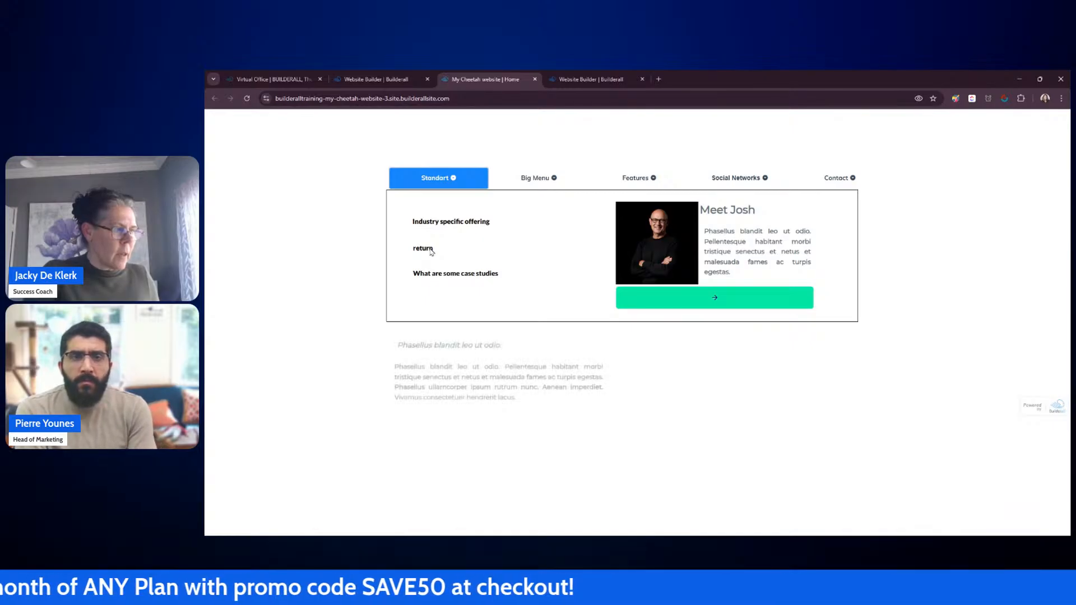
left_click(425, 275)
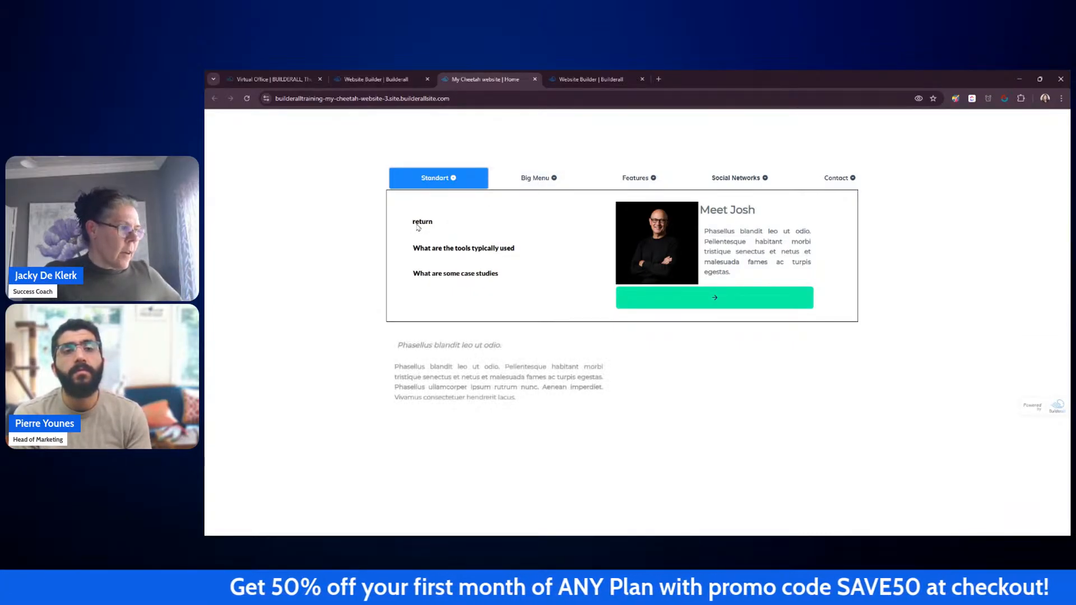
left_click(542, 179)
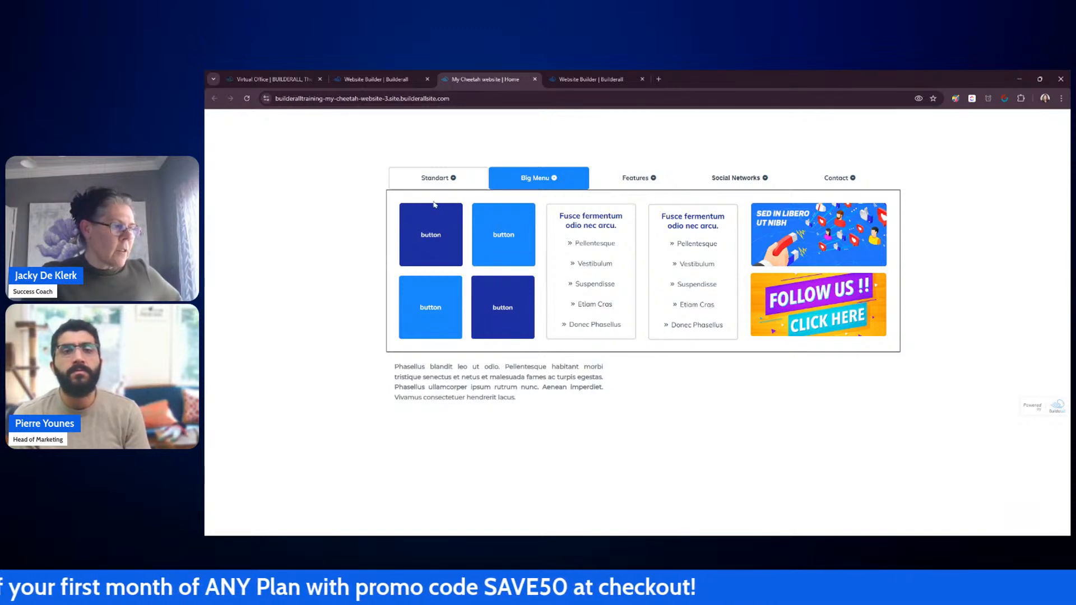
left_click(437, 180)
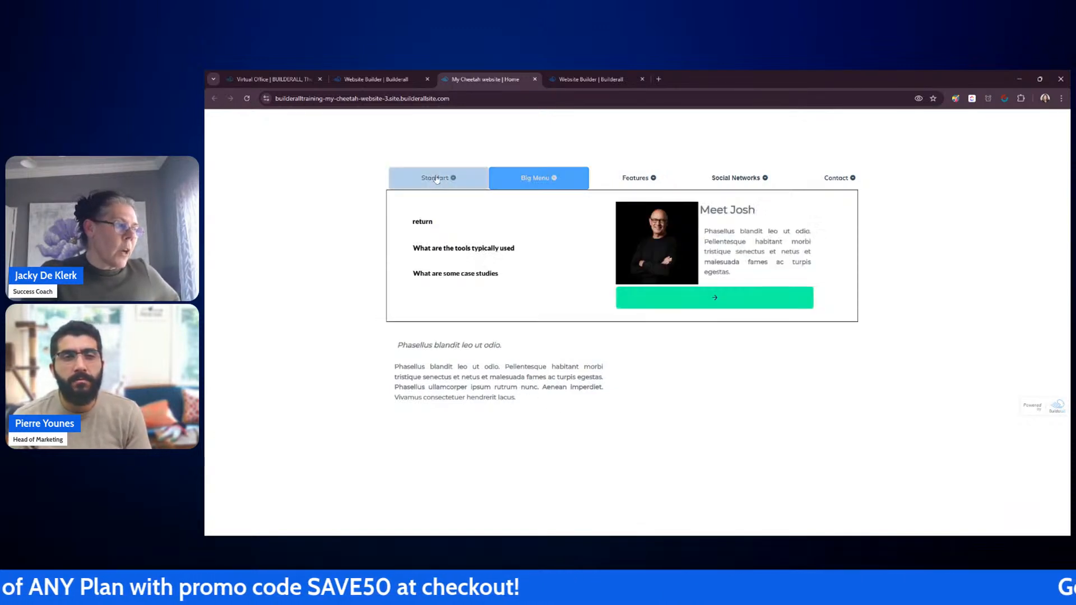
Step: Return to the editor and make the dropdown panel taller by extending its bottom edge downward
left_click(535, 80)
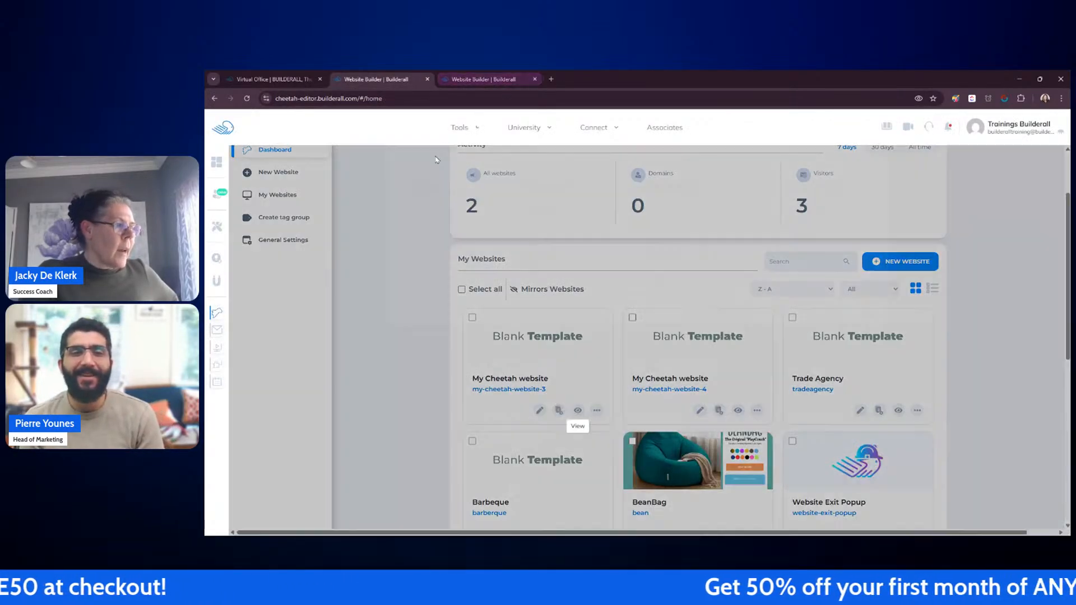
left_click(505, 81)
left_click(799, 414)
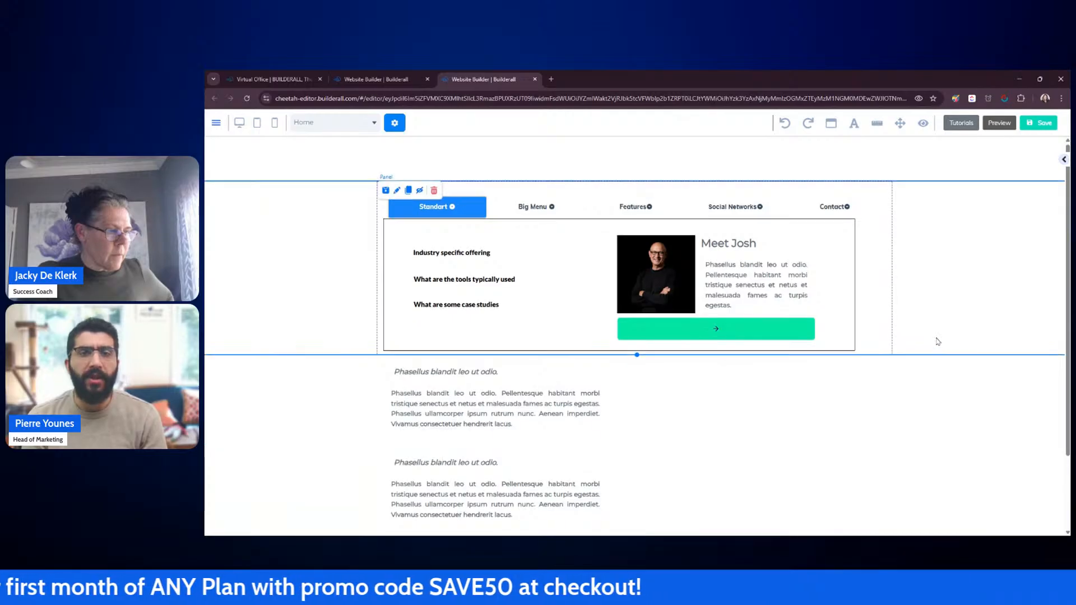
scroll(937, 341, "down", 2)
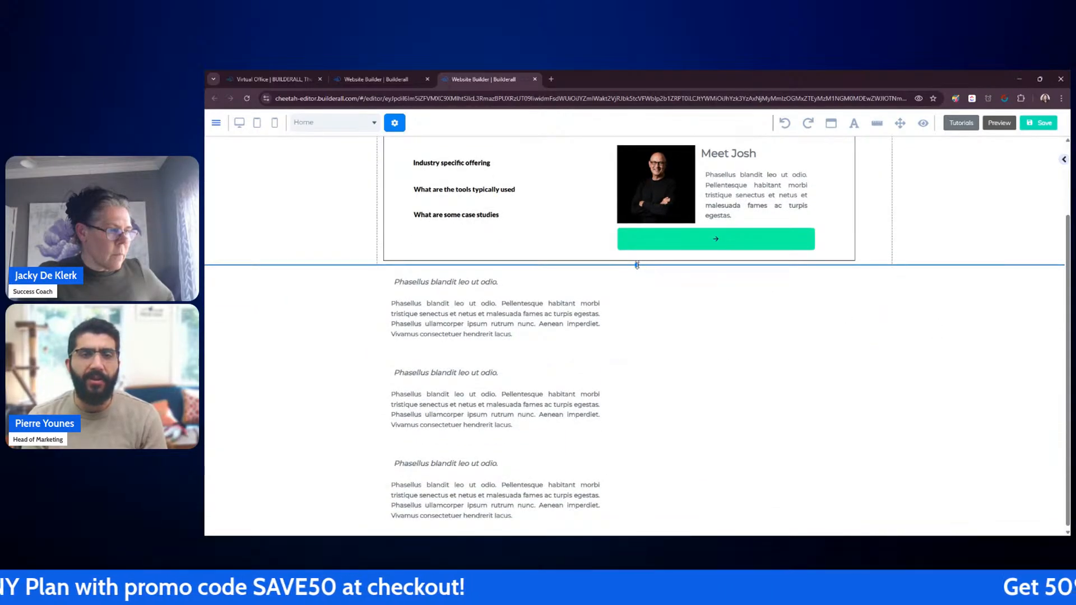
left_click_drag(636, 265, 636, 378)
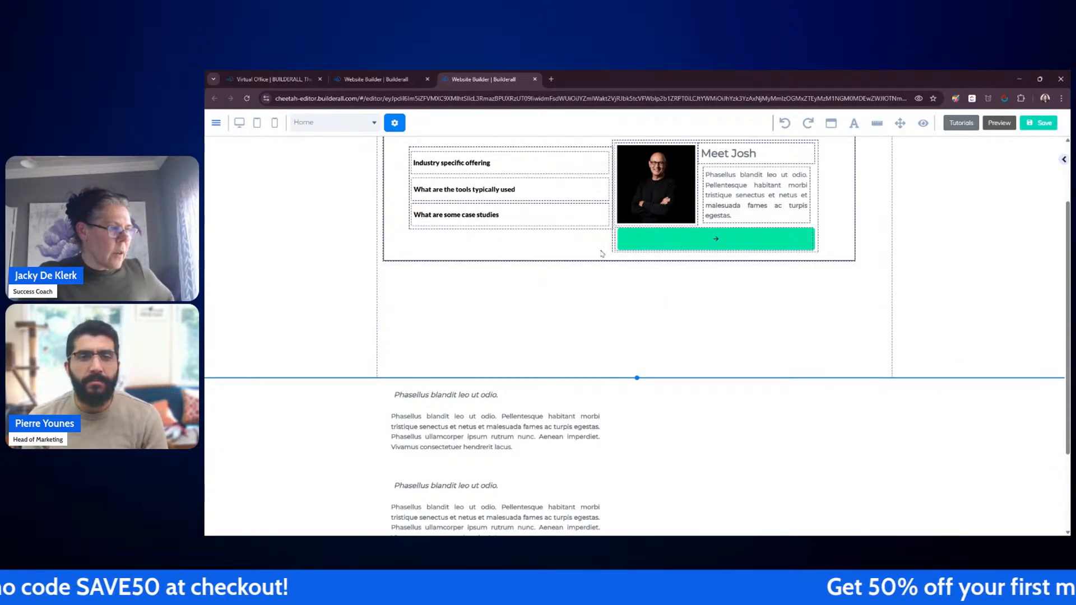
Step: Lengthen the Standart accordion box and move the first text panel up into it beneath 'Industry specific offering'
left_click(580, 234)
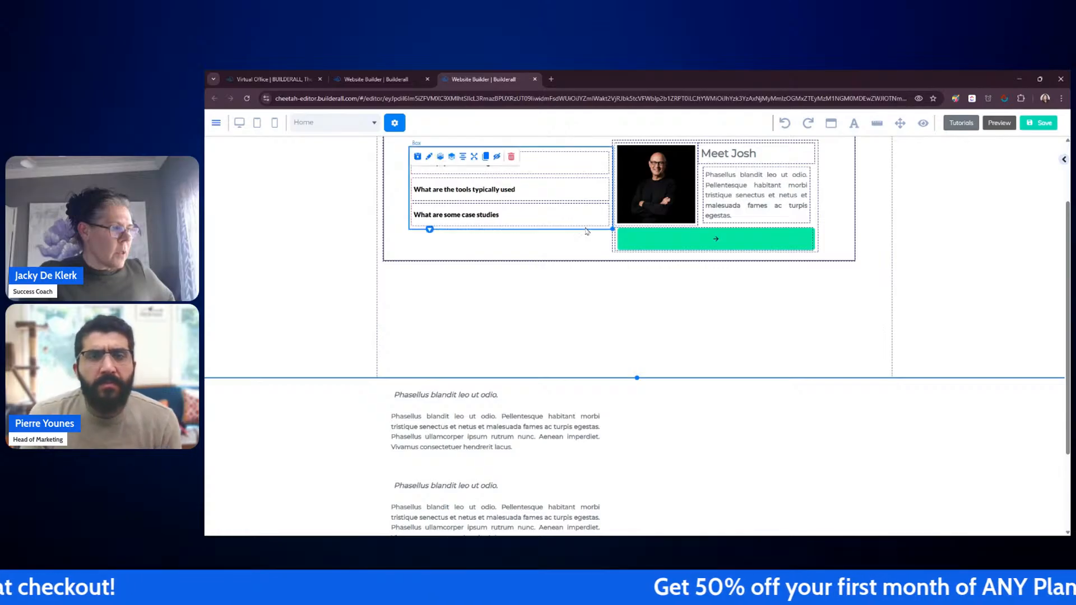
left_click_drag(606, 241, 613, 288)
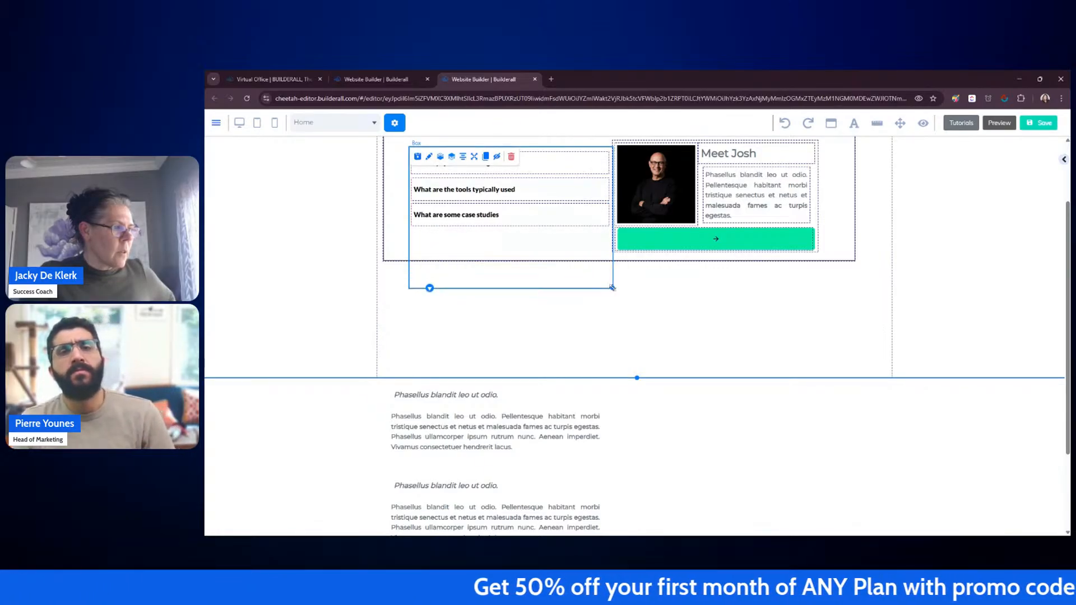
left_click_drag(580, 219, 567, 287)
left_click_drag(559, 195, 558, 271)
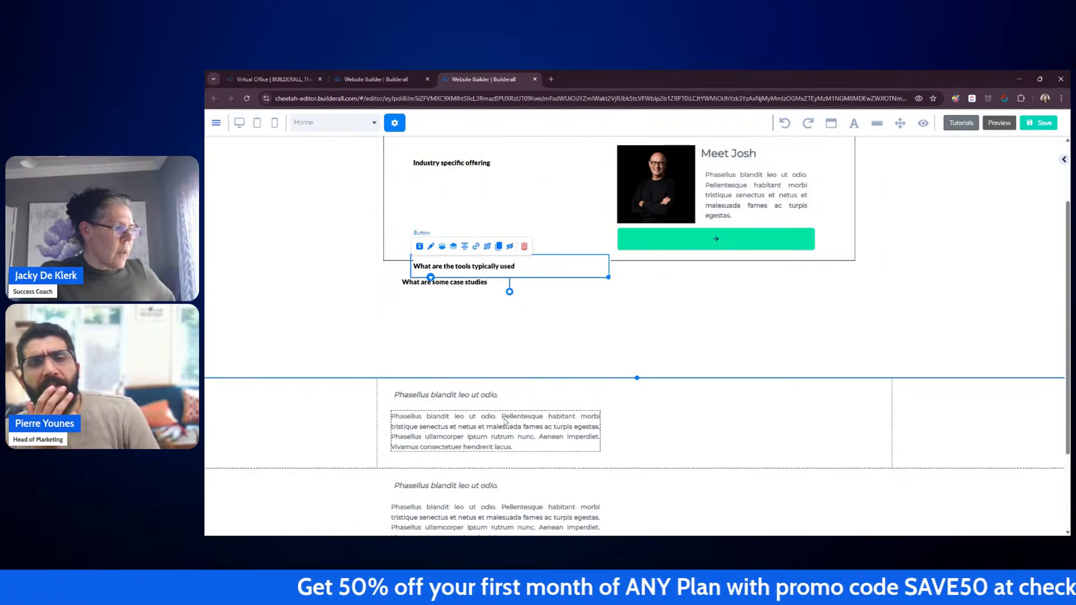
left_click_drag(495, 439, 515, 210)
left_click(636, 327)
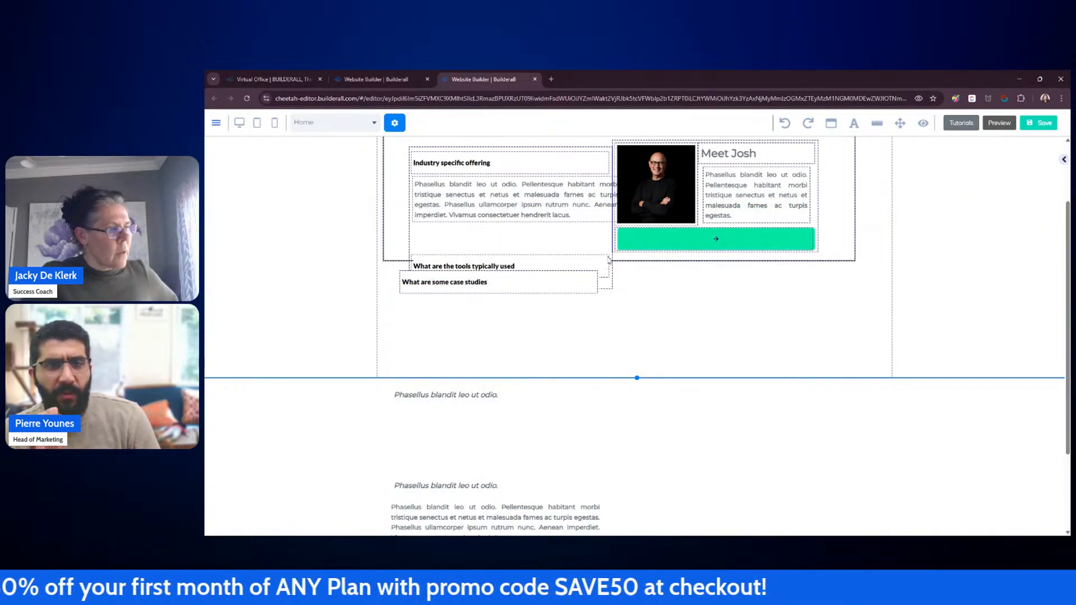
Step: Extend the accordion box further down and narrow the moved text panel to fit the left column
left_click_drag(612, 290, 620, 338)
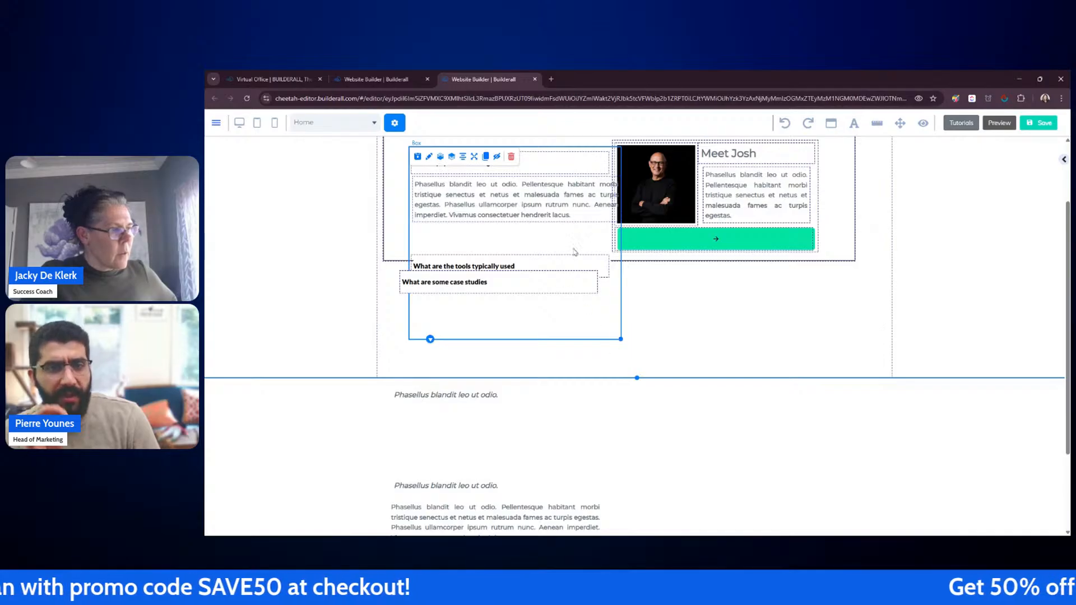
left_click(575, 205)
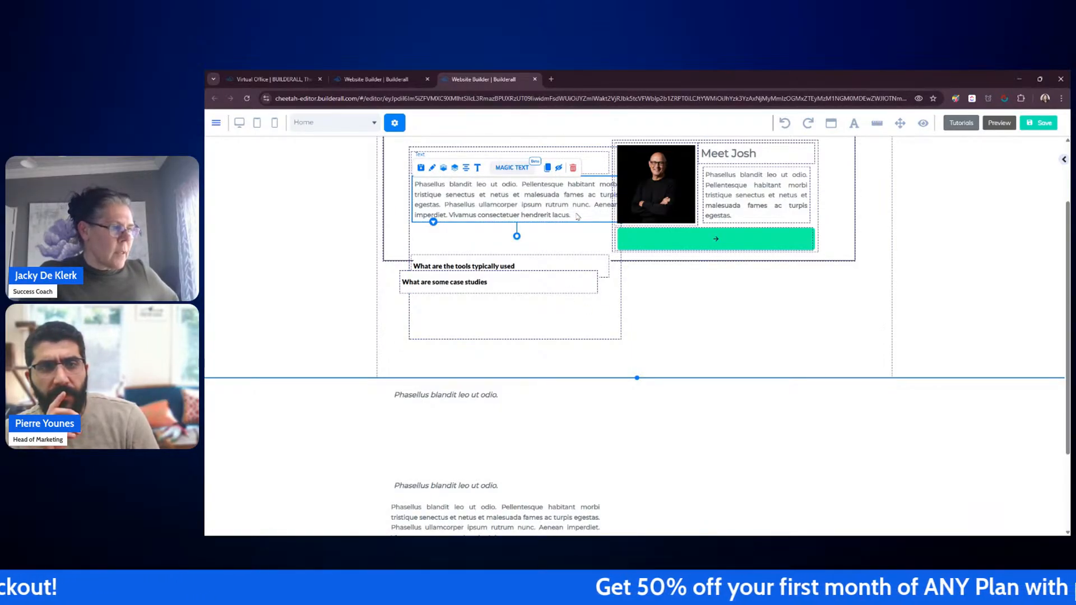
left_click_drag(598, 222, 555, 203)
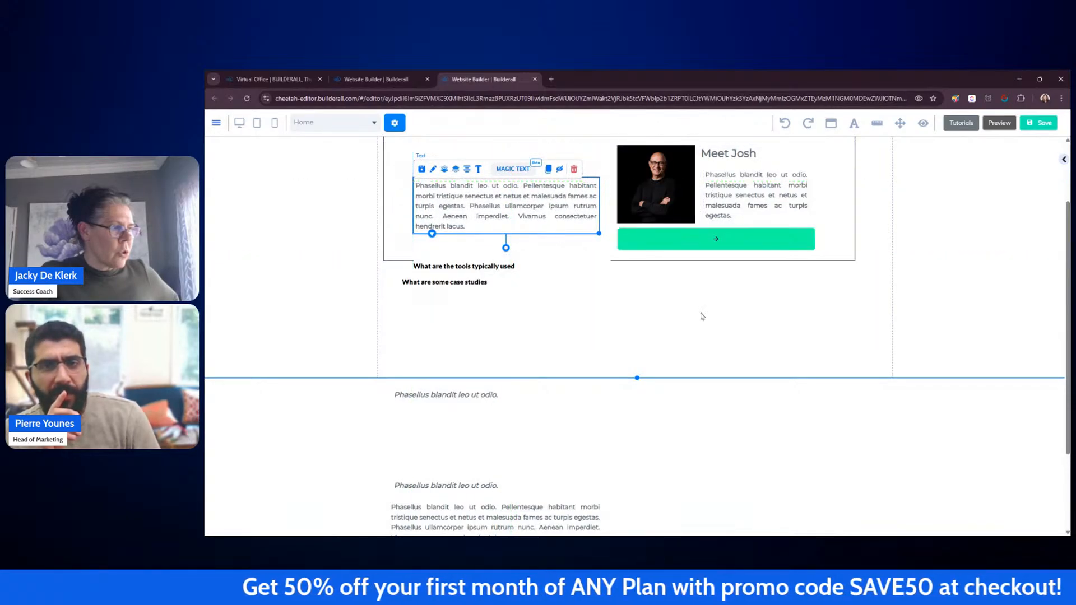
left_click(752, 313)
Step: Move the 'What are the tools typically used' and 'What are some case studies' items lower and resize the accordion box
scroll(753, 312, "up", 2)
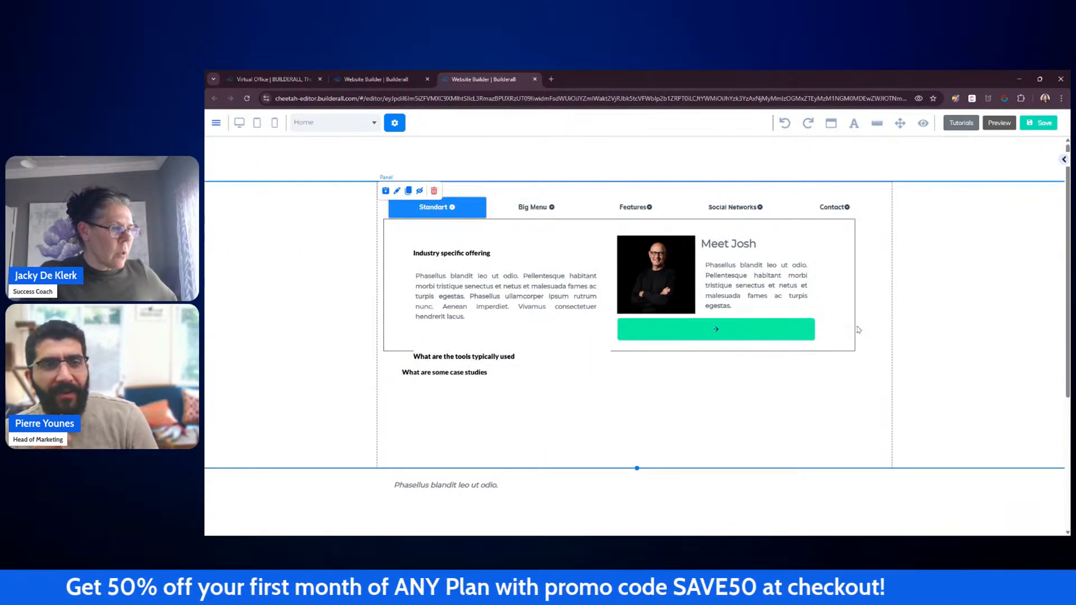
left_click(843, 342)
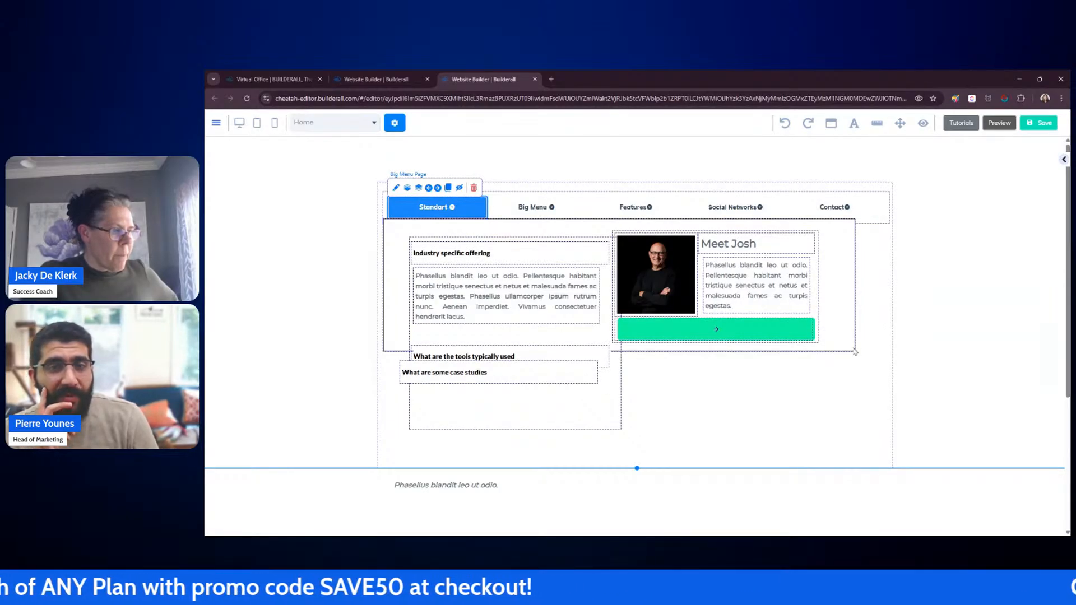
left_click_drag(554, 356, 809, 385)
left_click(616, 418)
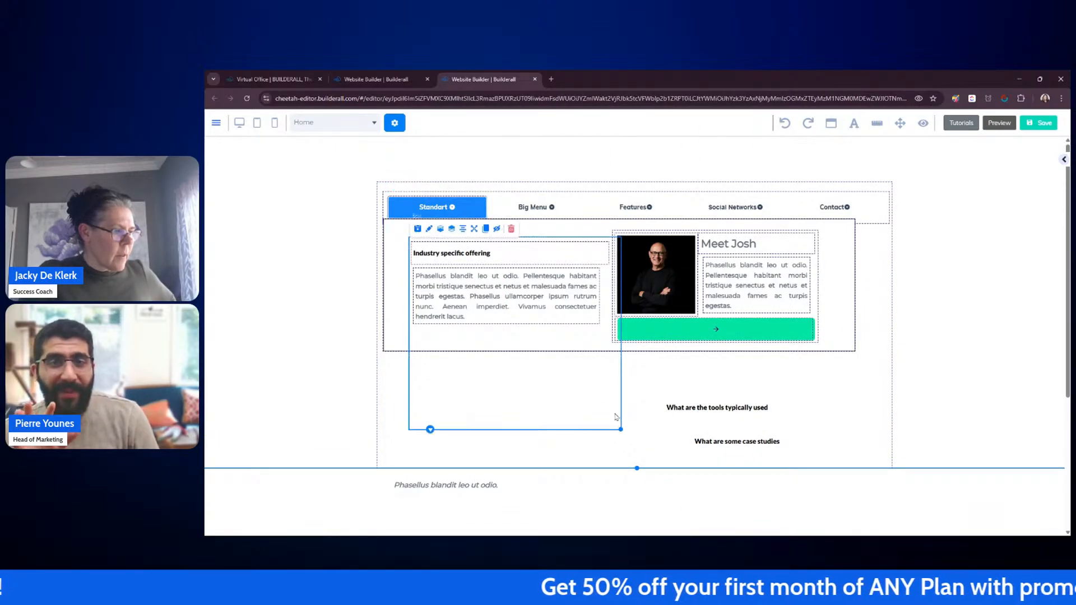
left_click_drag(620, 428, 609, 437)
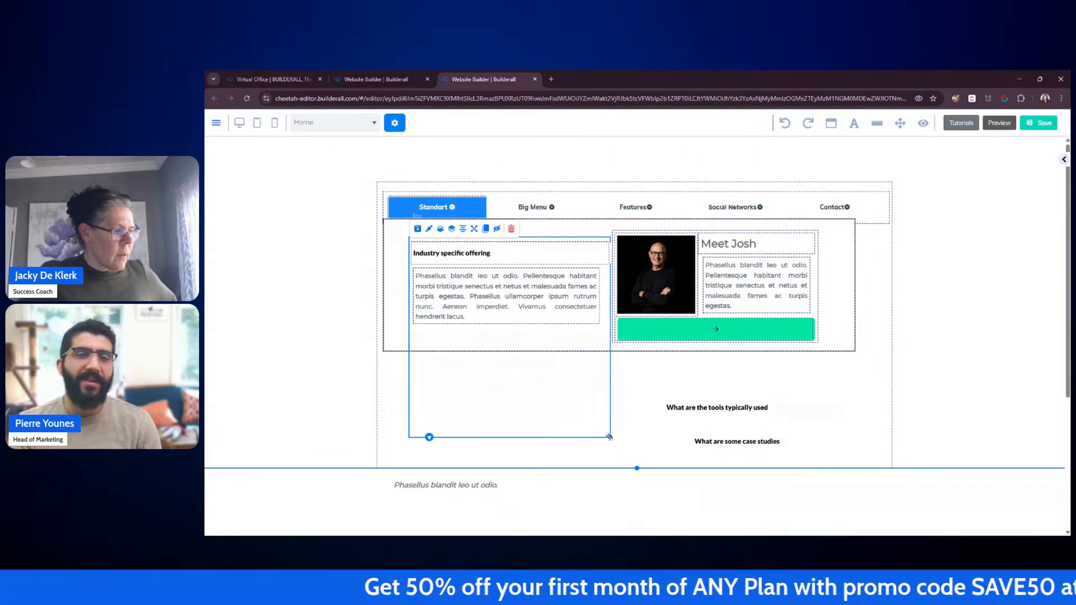
Step: Open the Big Menu Page settings, scroll through its General Settings and text options, and close them
left_click(848, 337)
left_click_drag(577, 220, 976, 184)
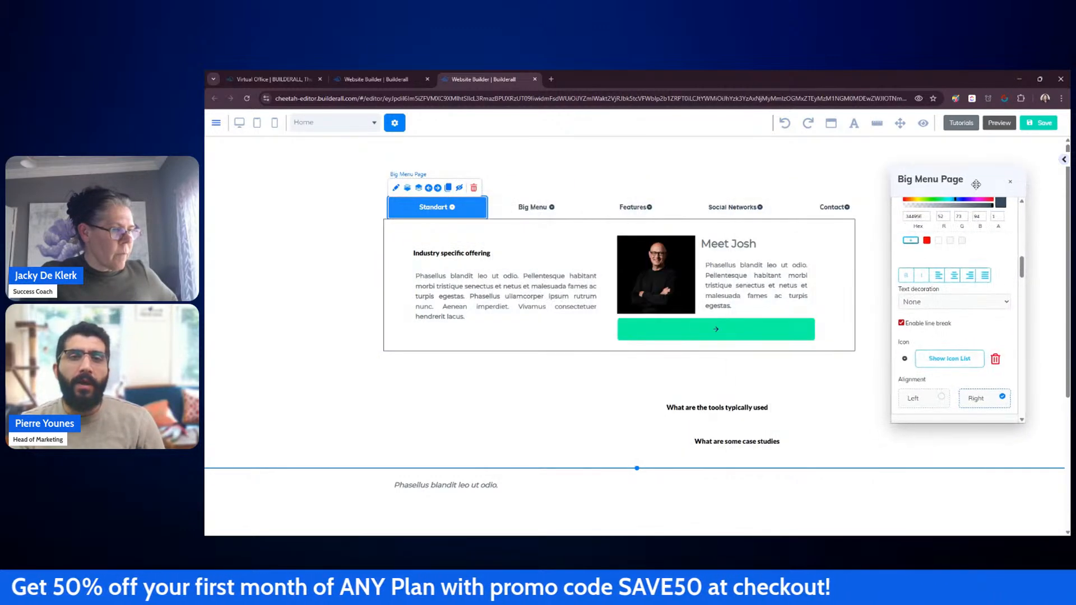
scroll(994, 277, "up", 10)
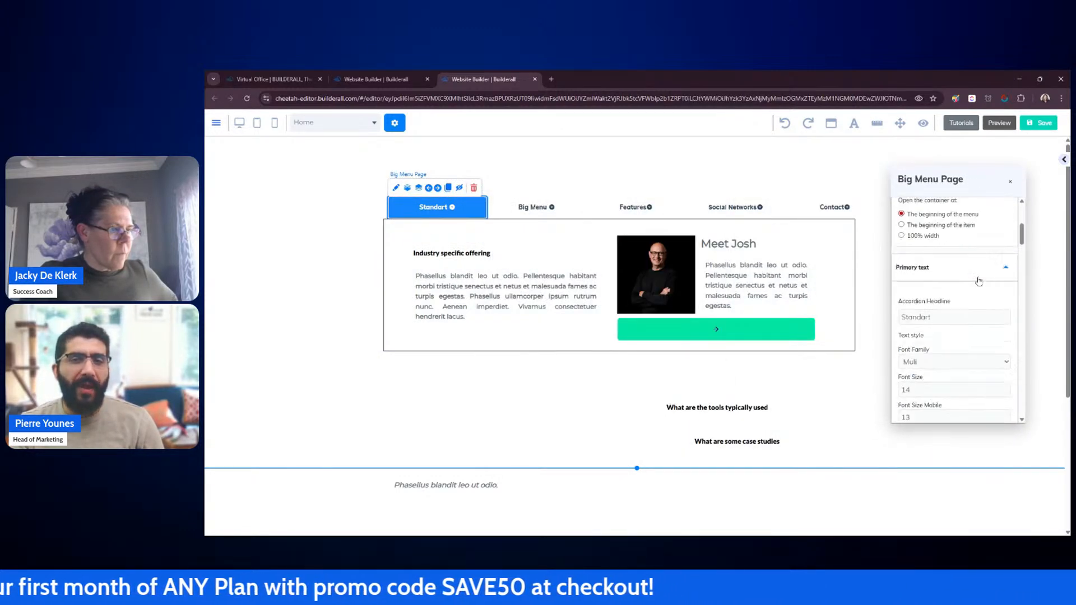
scroll(981, 281, "up", 3)
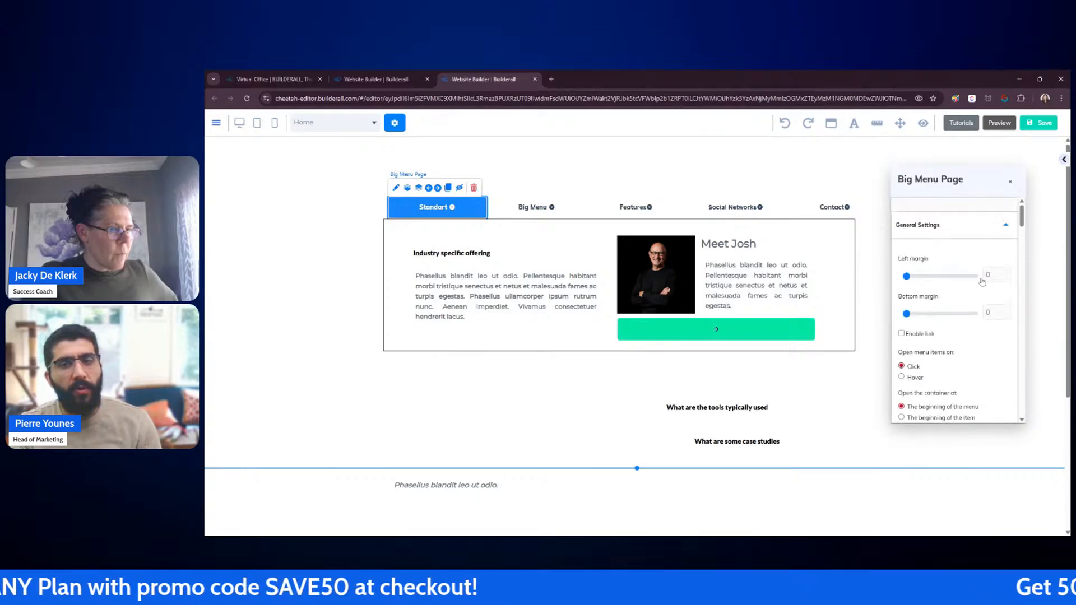
left_click(1010, 187)
left_click(987, 308)
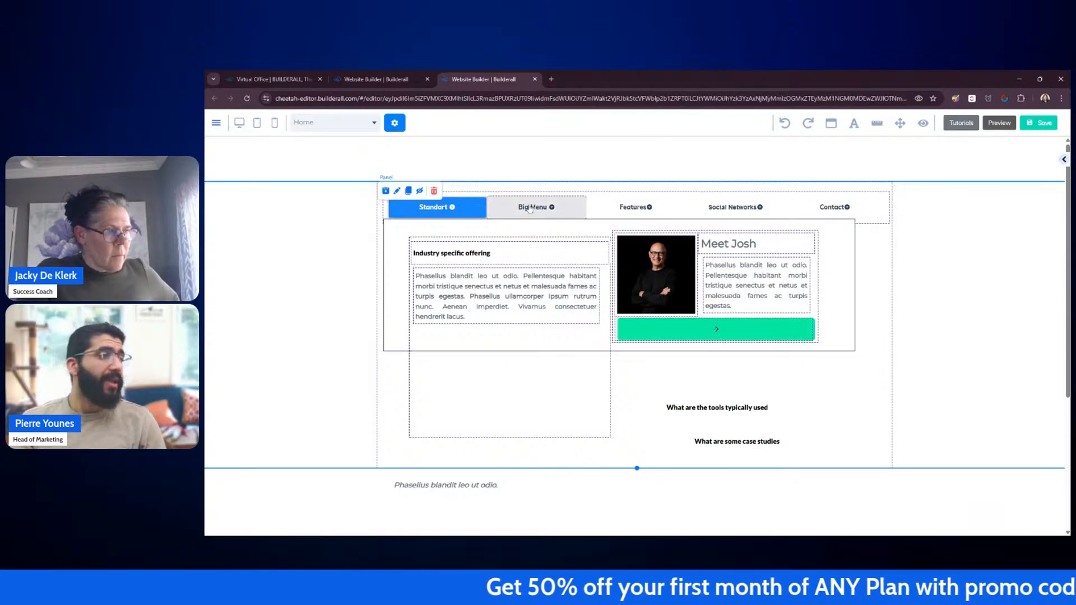
Step: Switch between the Big Menu, Features and Standart tabs to check their dropdown panels
left_click(530, 208)
left_click(635, 207)
left_click(437, 207)
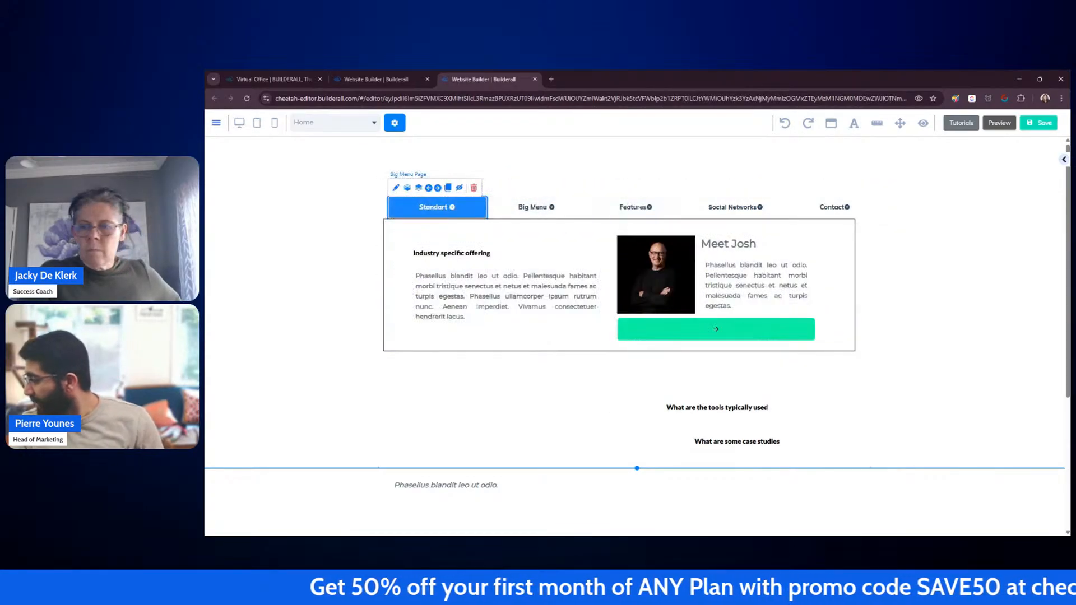